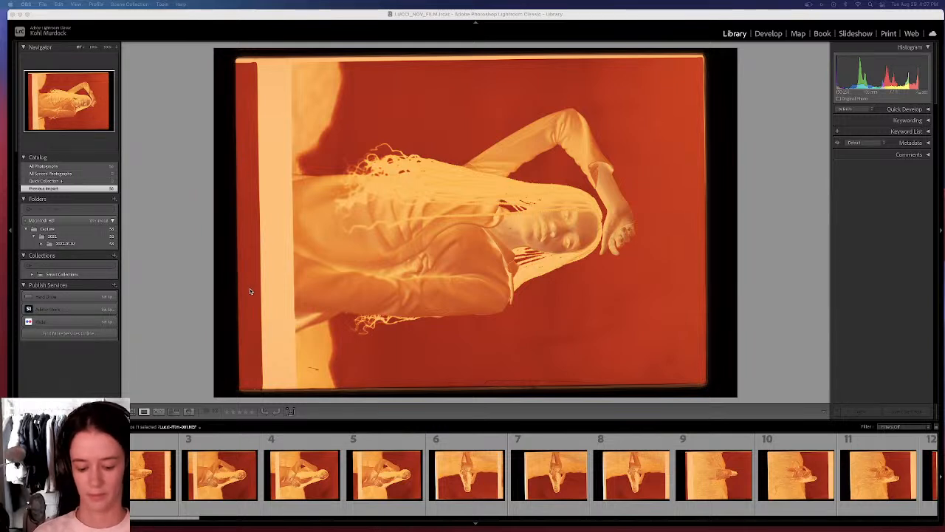
pyautogui.press('XF86AudioMute')
pyautogui.press('XF86AudioMute')
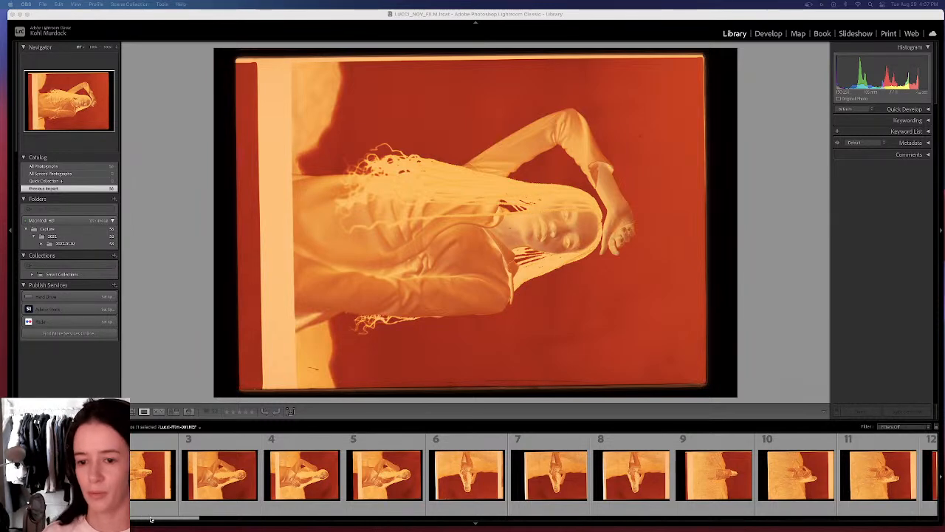
pyautogui.moveTo(150, 519)
pyautogui.mouseDown()
pyautogui.moveTo(500, 520)
pyautogui.moveTo(574, 510)
pyautogui.moveTo(436, 505)
pyautogui.moveTo(136, 522)
pyautogui.mouseUp()
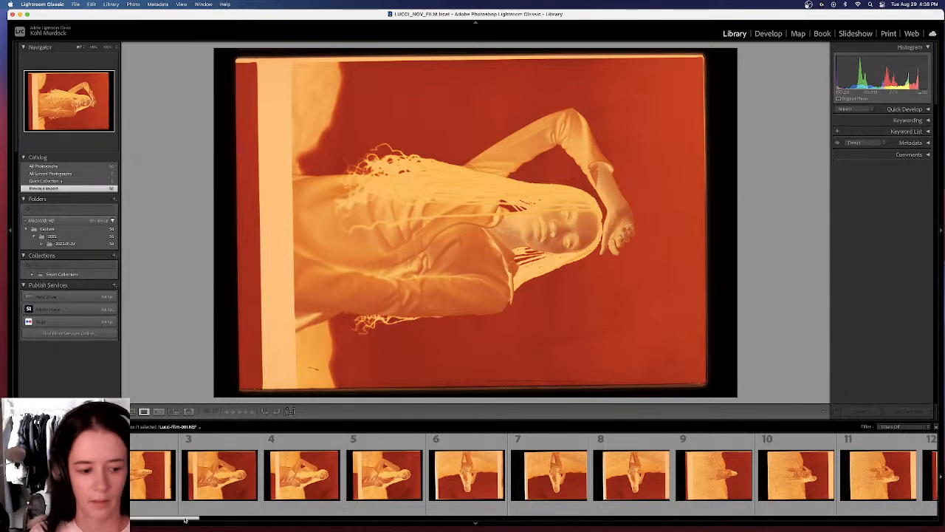
# Select photo 12, the full-length standing figure on the hillside, and open it in the Develop module
pyautogui.moveTo(185, 519); pyautogui.dragTo(190, 521)
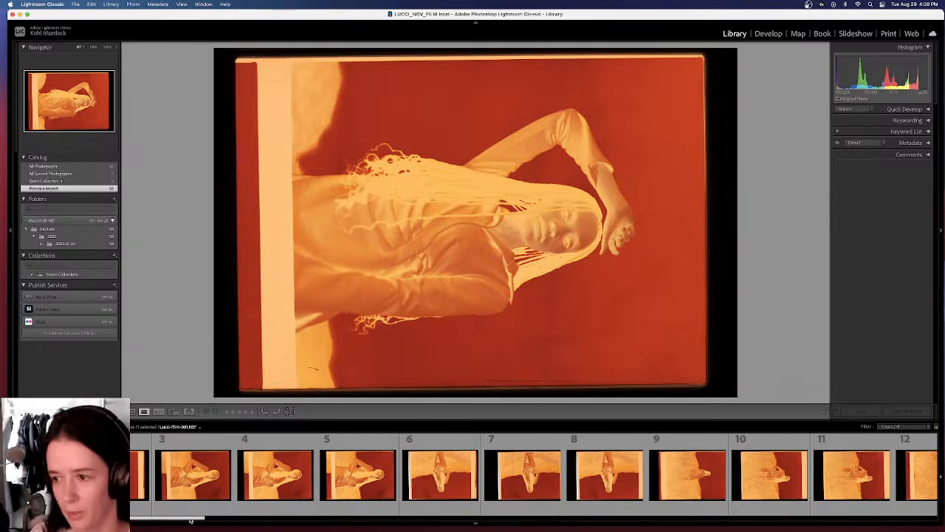
pyautogui.moveTo(190, 521); pyautogui.dragTo(273, 520)
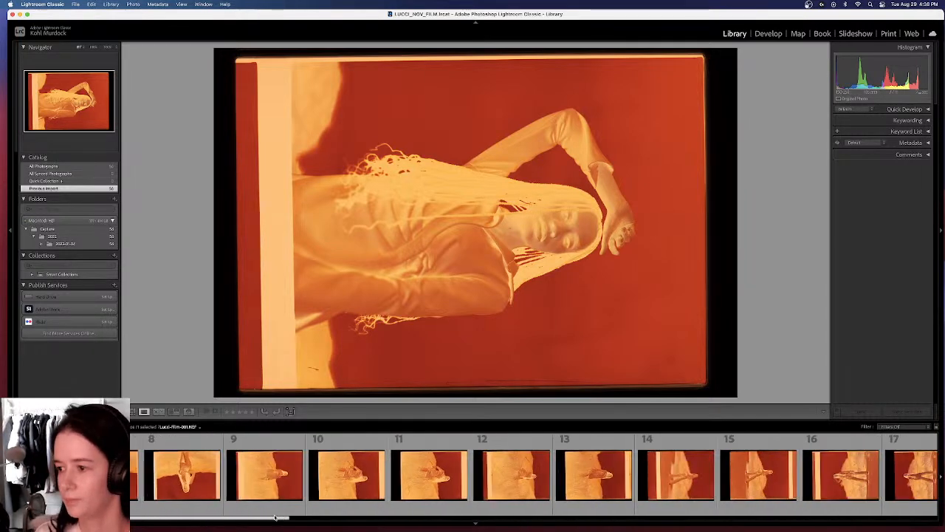
pyautogui.click(506, 448)
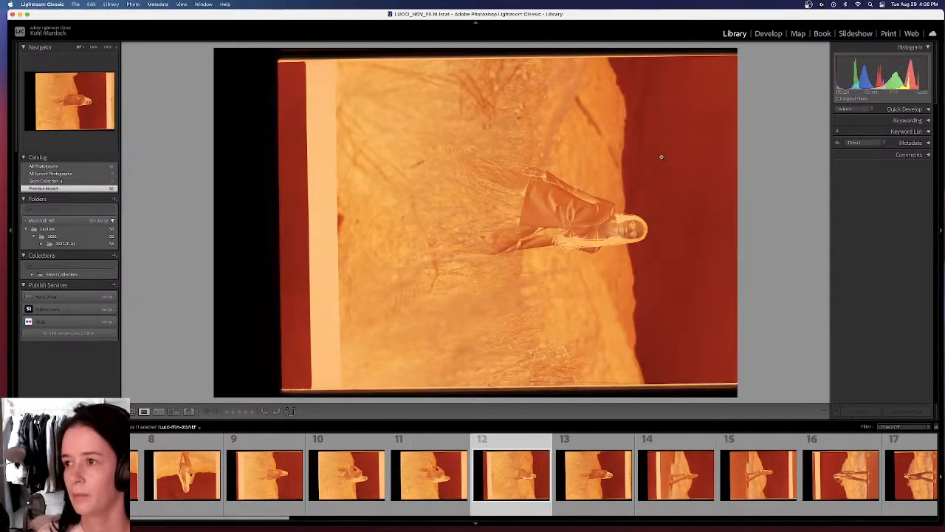
pyautogui.click(768, 36)
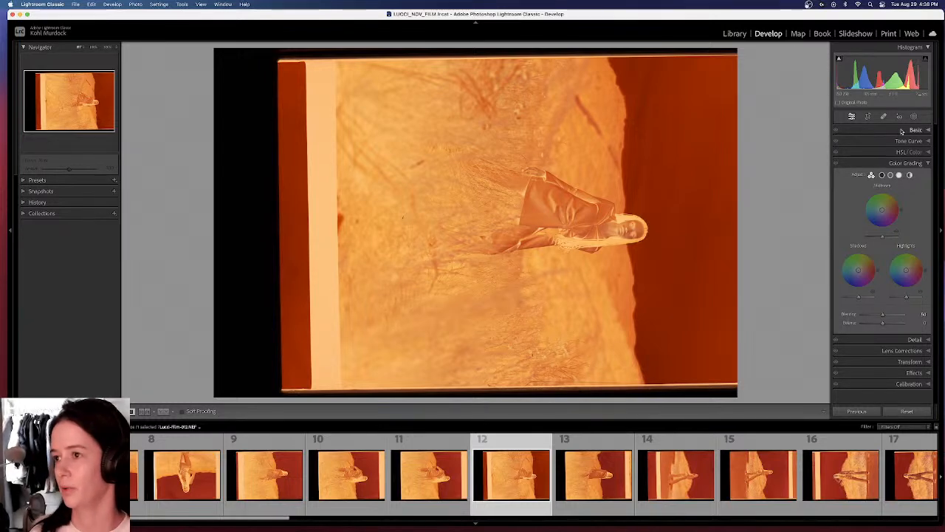
# Set the white balance of photo 12 by sampling the pale film border beside the image area
pyautogui.click(867, 116)
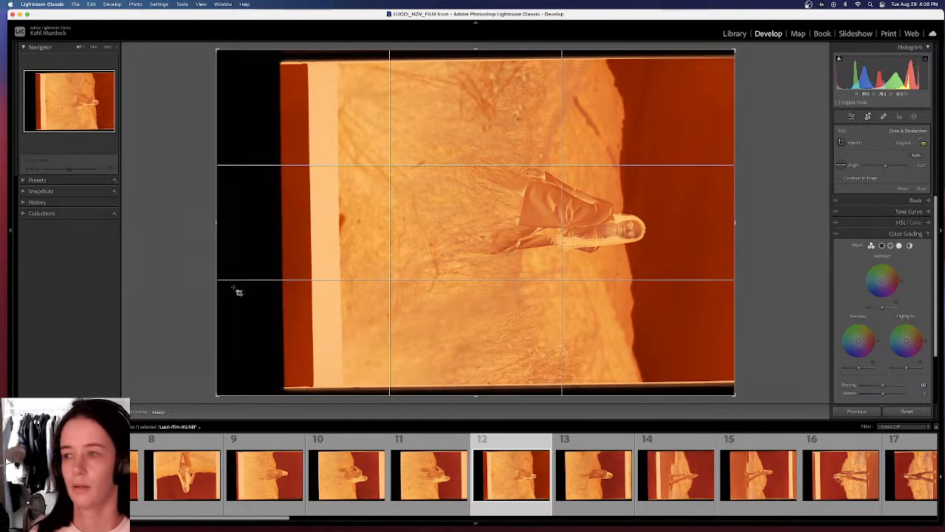
pyautogui.click(868, 118)
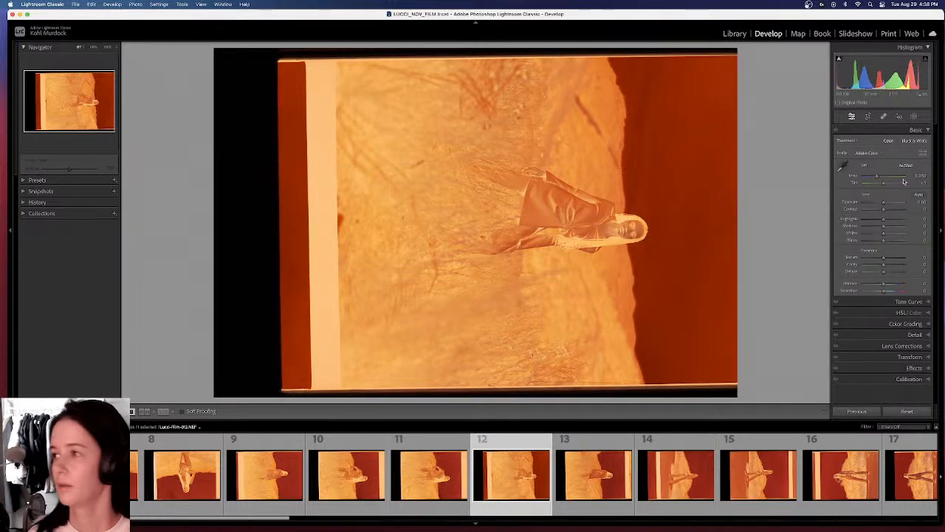
pyautogui.click(843, 166)
pyautogui.click(325, 149)
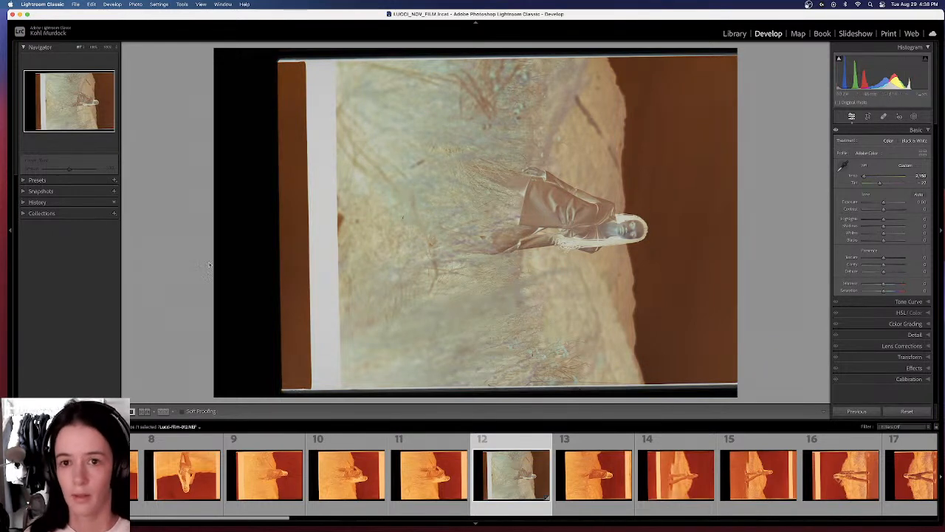
# Show the Rotate controls in the Library grid's toolbar and rotate photo 12 by 90° counterclockwise so the figure stands upright
pyautogui.click(824, 411)
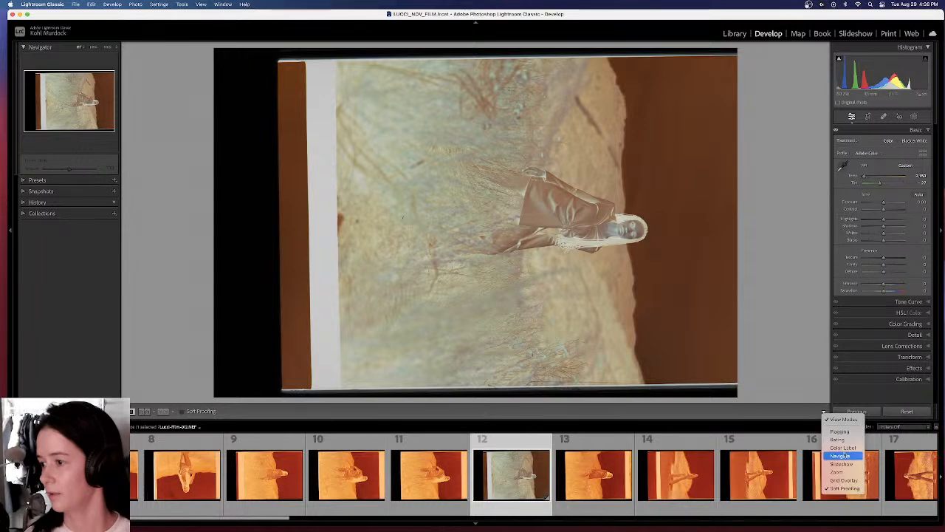
pyautogui.click(796, 350)
pyautogui.press('g')
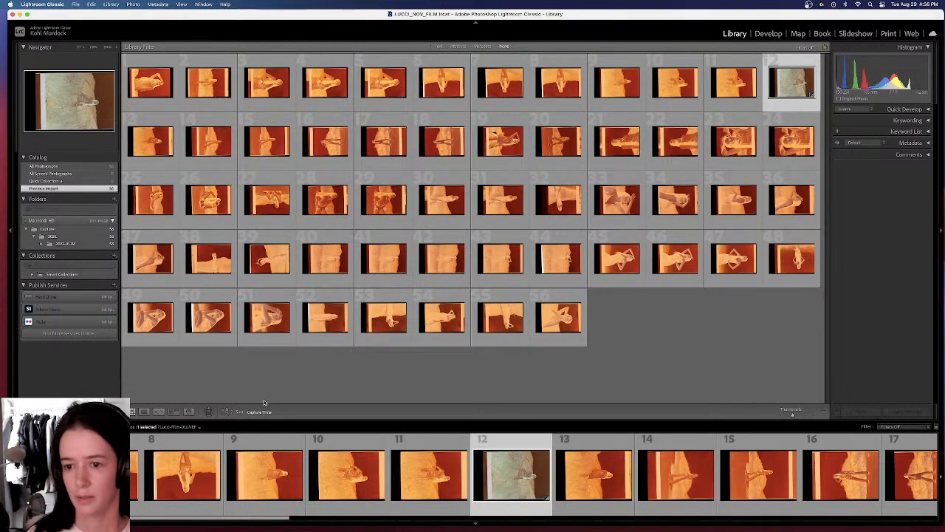
pyautogui.click(824, 412)
pyautogui.click(838, 472)
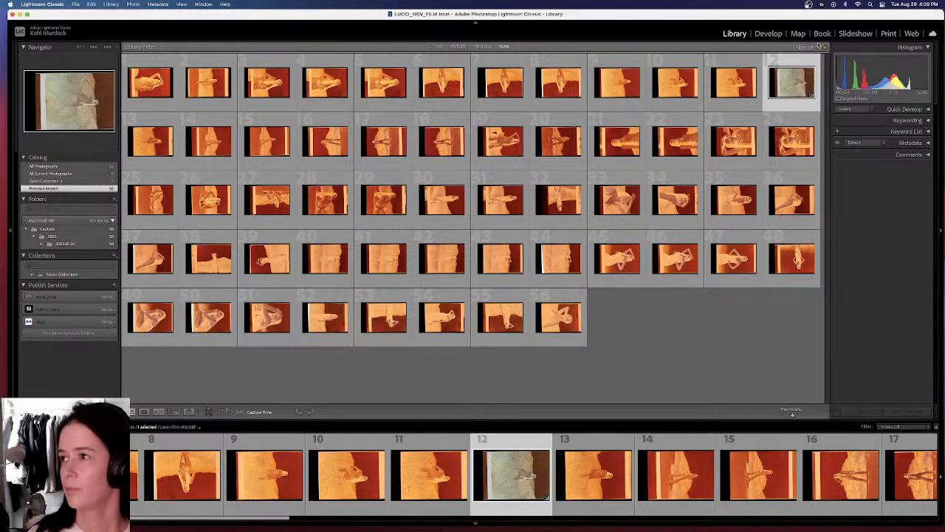
pyautogui.doubleClick(792, 81)
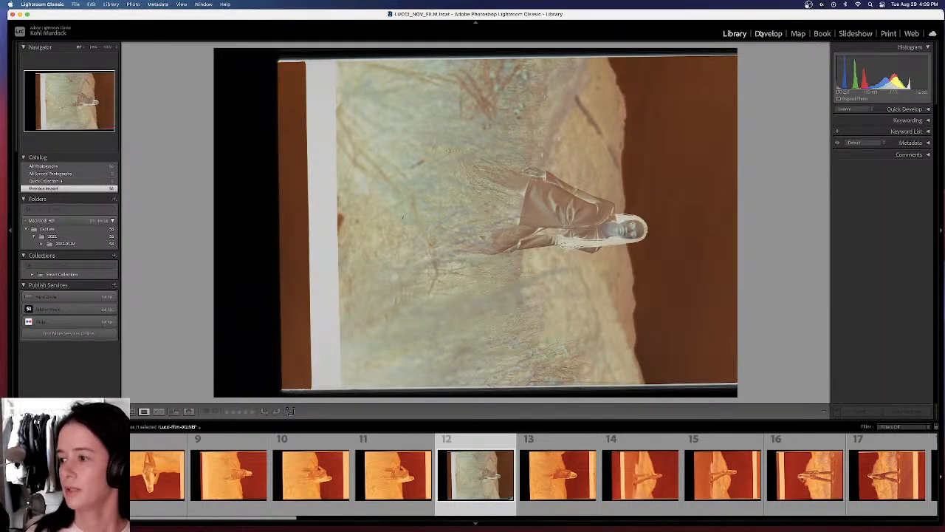
pyautogui.click(267, 411)
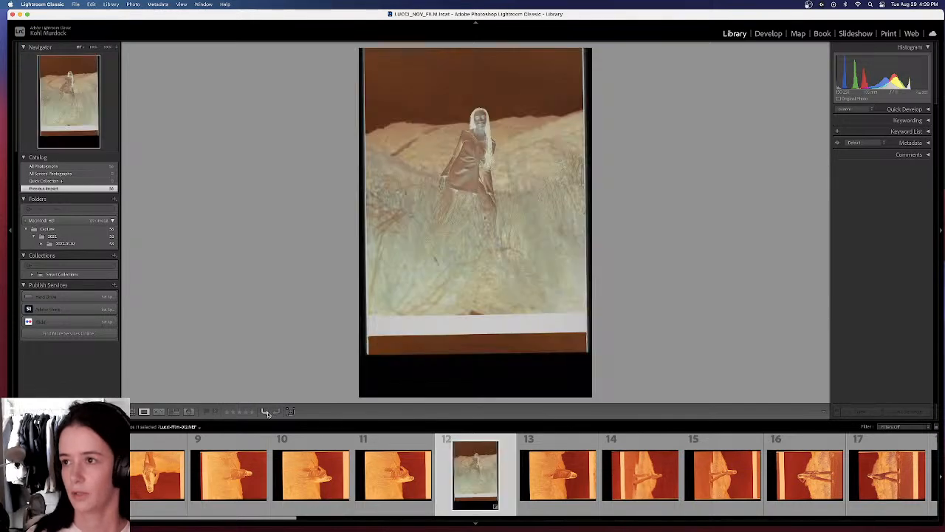
# Crop photo 12 in Develop to the exposed image, cutting off the film border and black edges and straightening it slightly
pyautogui.click(768, 34)
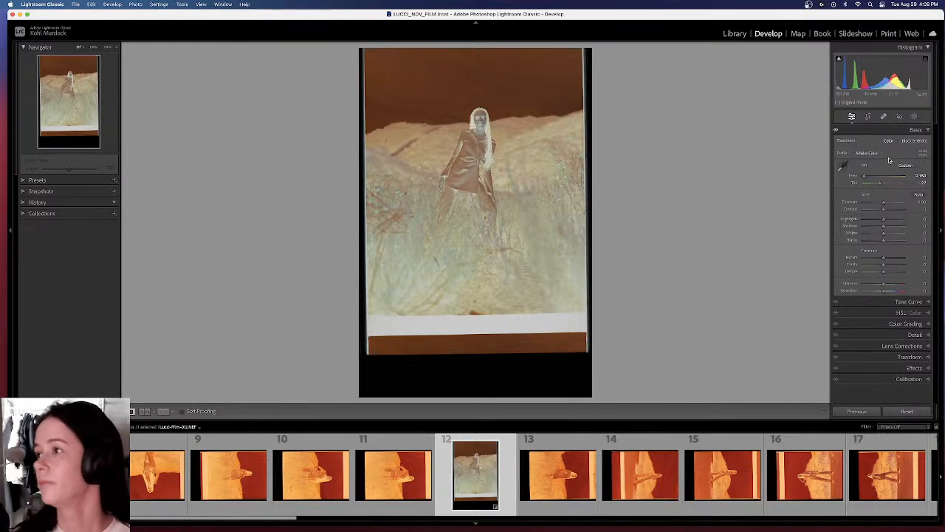
pyautogui.click(867, 116)
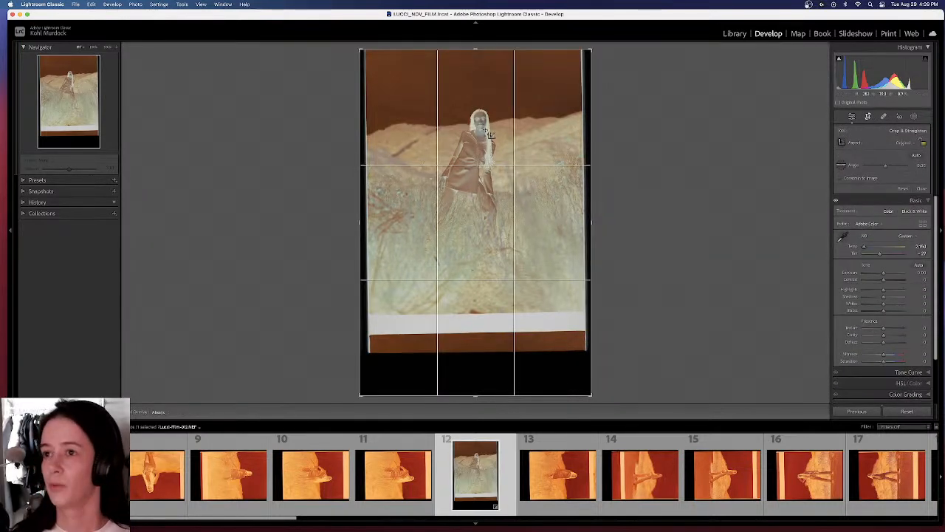
pyautogui.moveTo(478, 395); pyautogui.dragTo(477, 352)
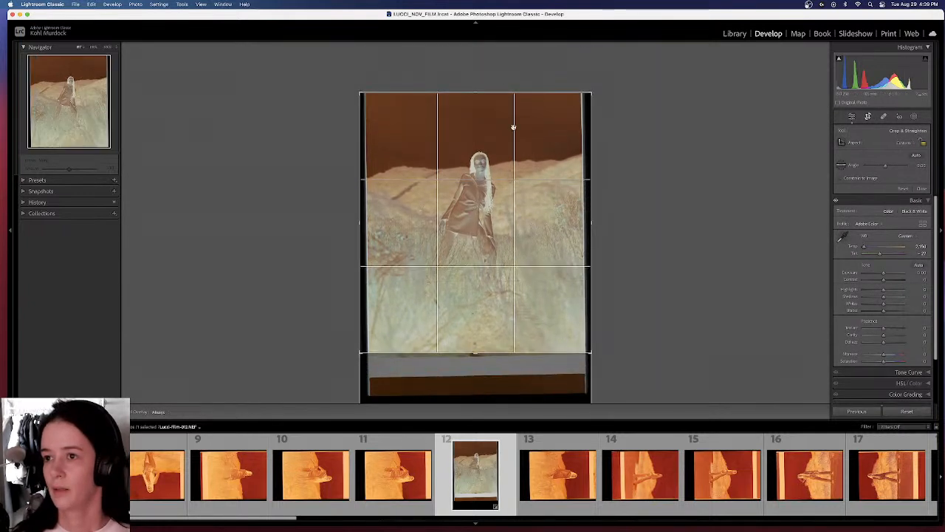
pyautogui.moveTo(591, 221); pyautogui.dragTo(581, 221)
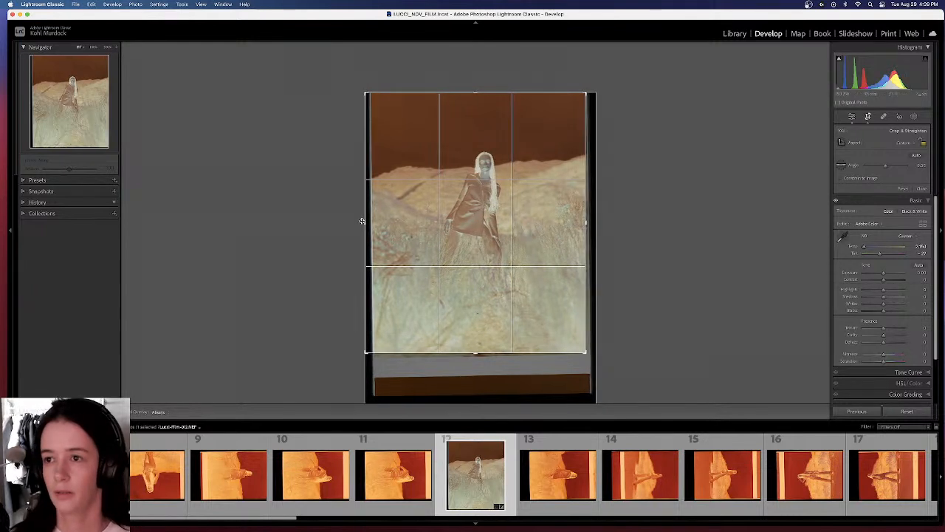
pyautogui.moveTo(363, 221); pyautogui.dragTo(369, 221)
pyautogui.moveTo(590, 80); pyautogui.dragTo(591, 80)
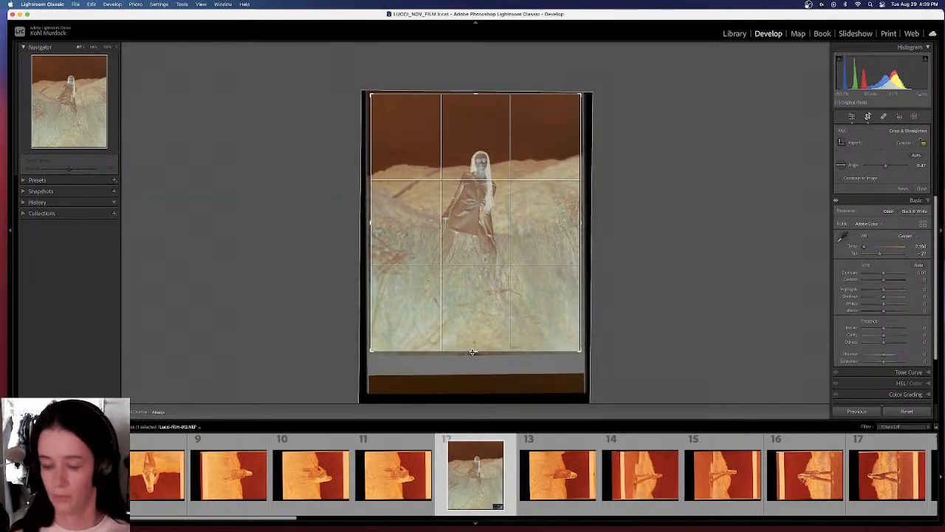
pyautogui.press('Return')
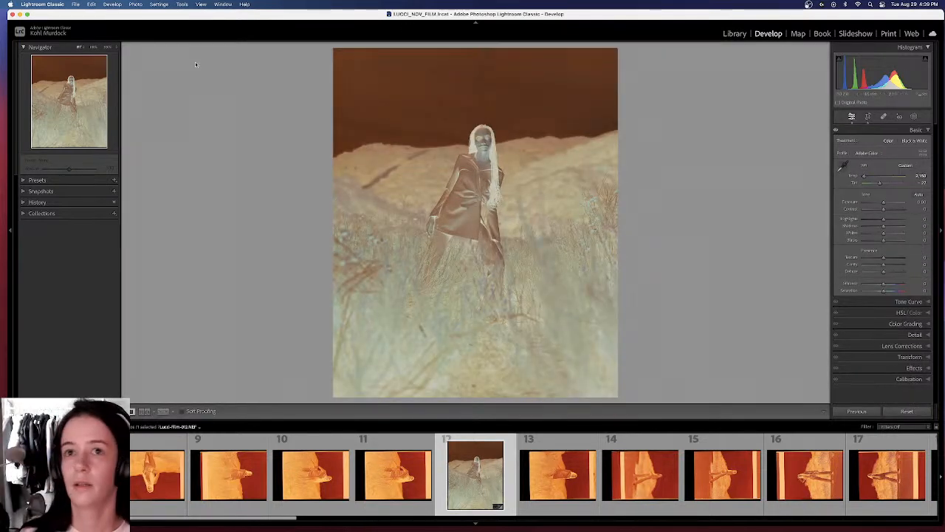
# Open the cropped photo in the Negative Lab Pro plug-in and convert it to a positive with the preset Digital Camera settings
pyautogui.click(77, 5)
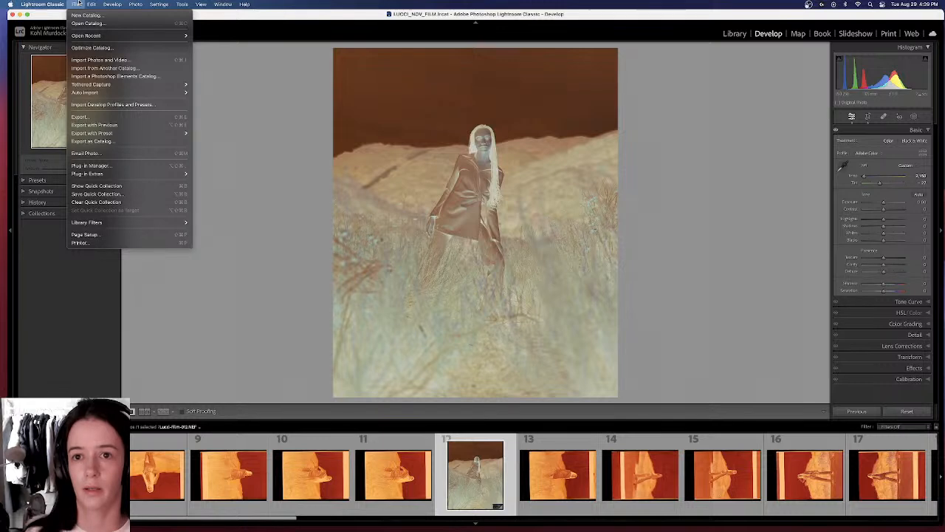
pyautogui.moveTo(186, 174)
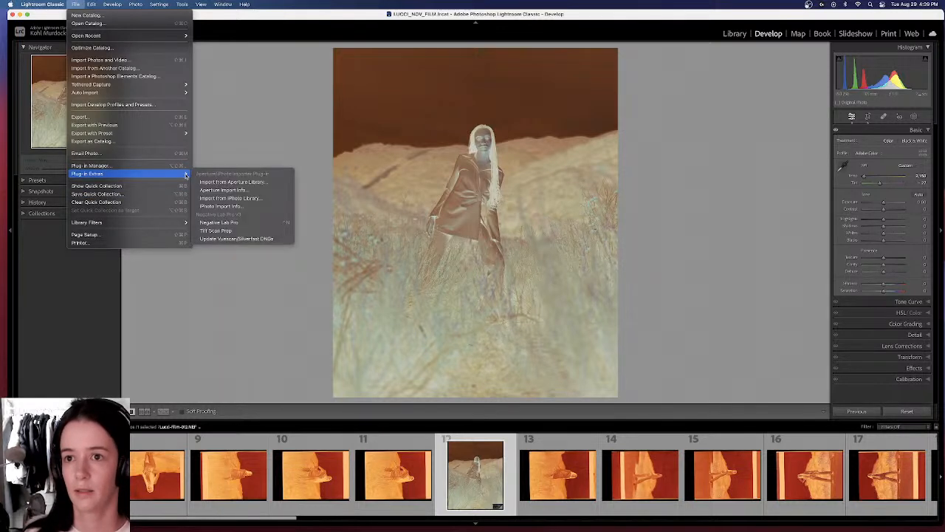
pyautogui.click(281, 222)
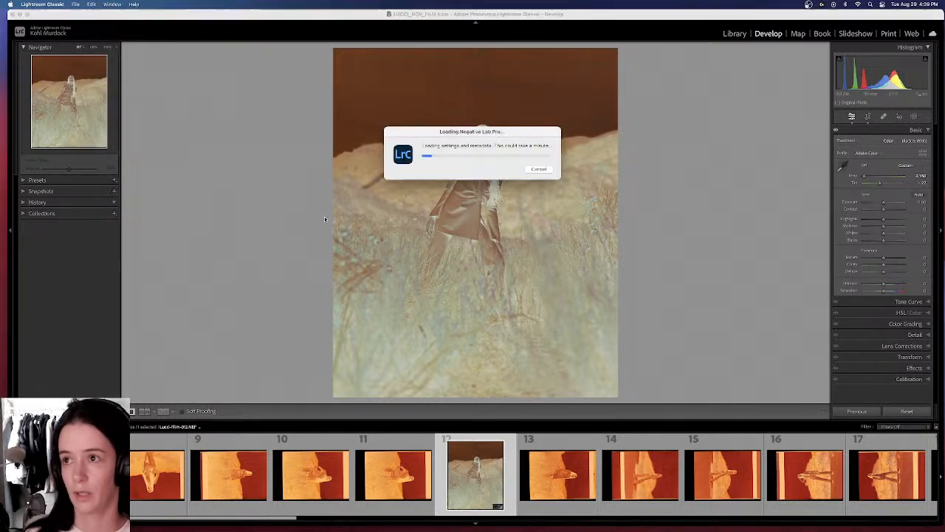
pyautogui.moveTo(100, 58); pyautogui.dragTo(173, 58)
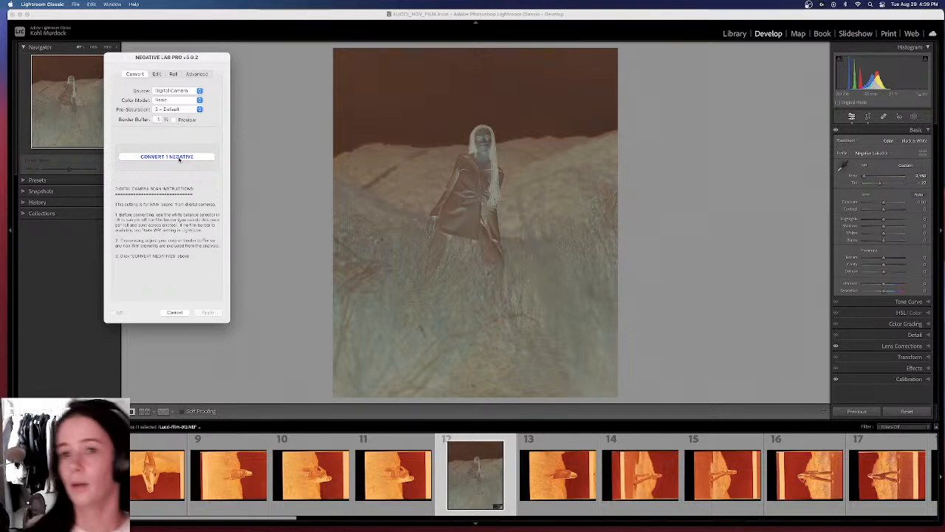
pyautogui.moveTo(179, 61); pyautogui.dragTo(250, 61)
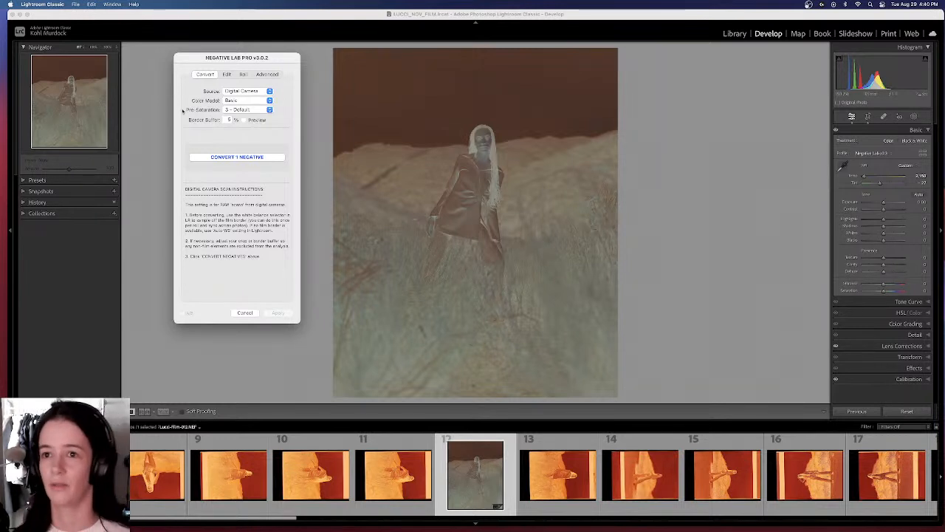
pyautogui.click(243, 158)
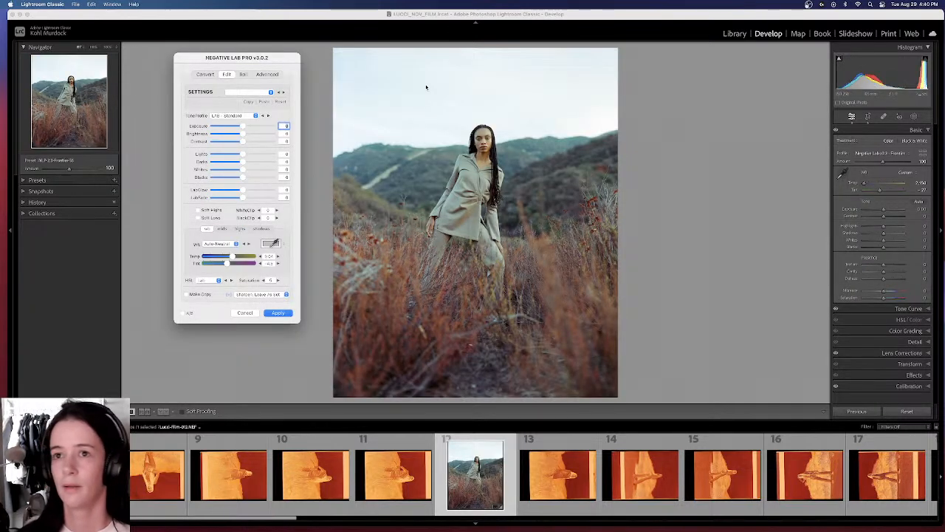
pyautogui.click(270, 91)
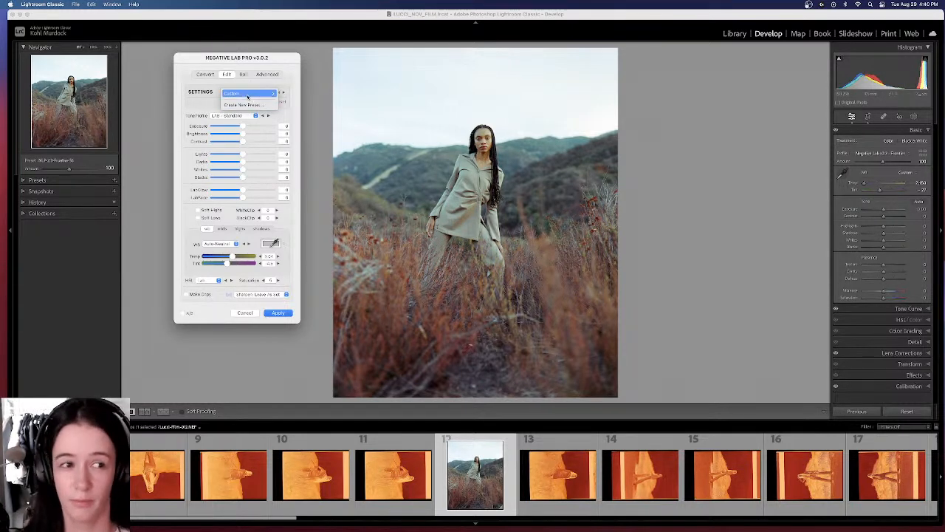
pyautogui.click(203, 110)
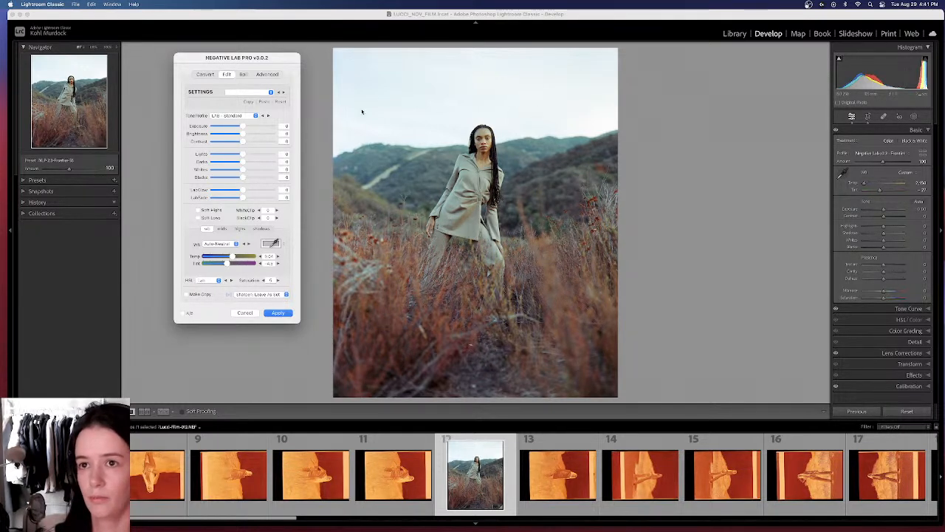
# Compare the LAB and LINEAR tone profiles on the converted photo 12 and set the tone profile to LINEAR
pyautogui.click(268, 115)
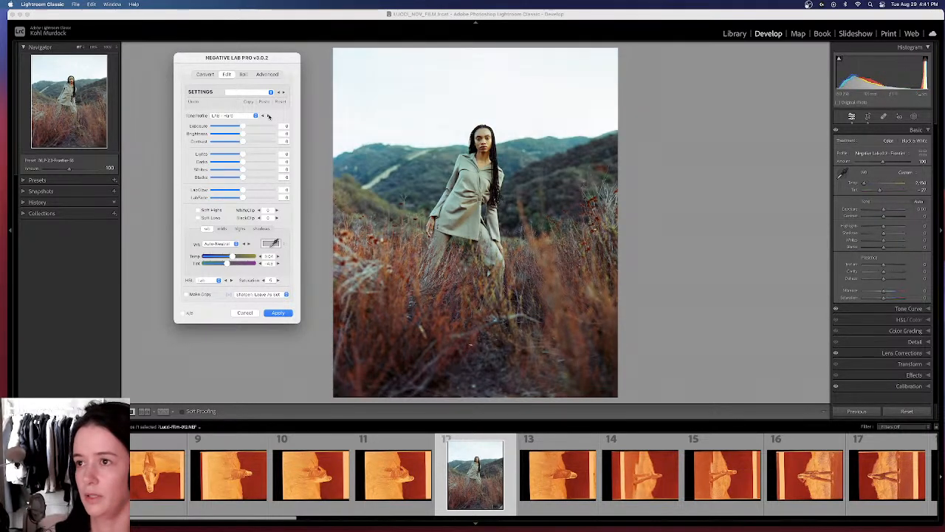
pyautogui.click(268, 115)
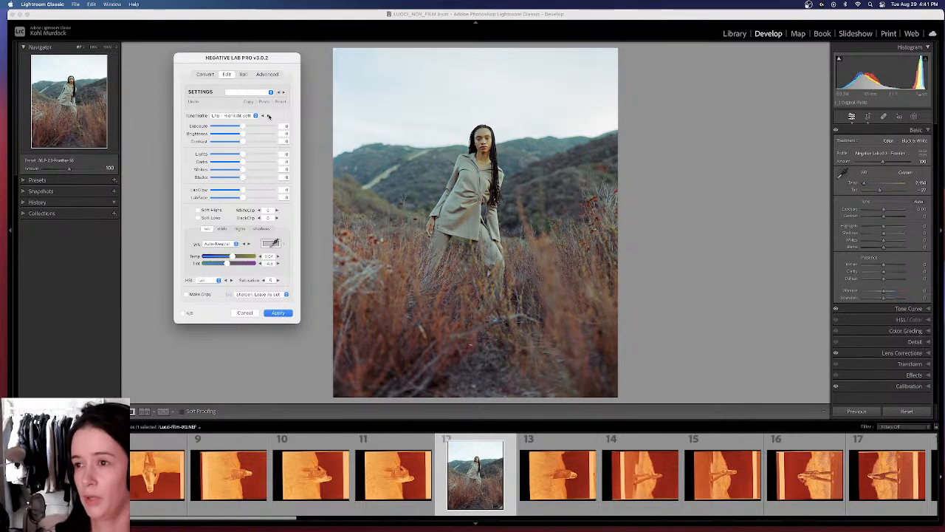
pyautogui.click(268, 116)
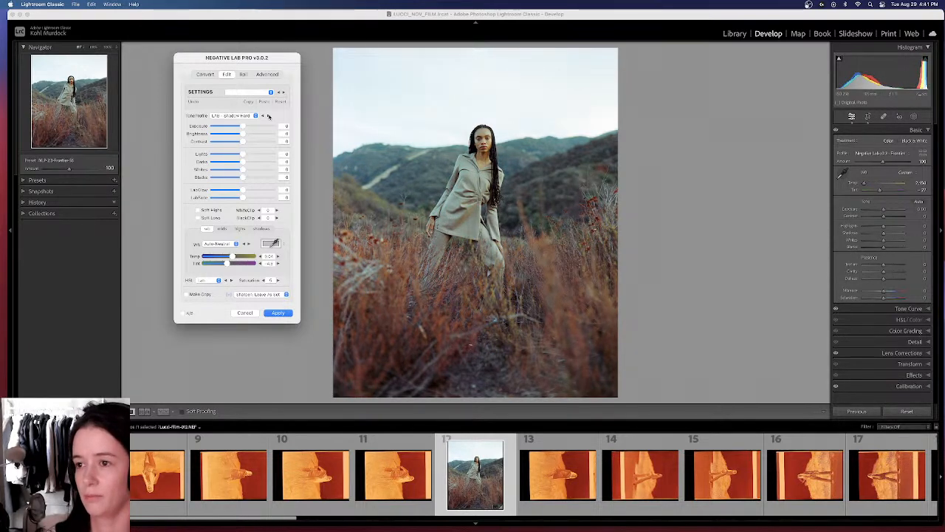
pyautogui.click(268, 116)
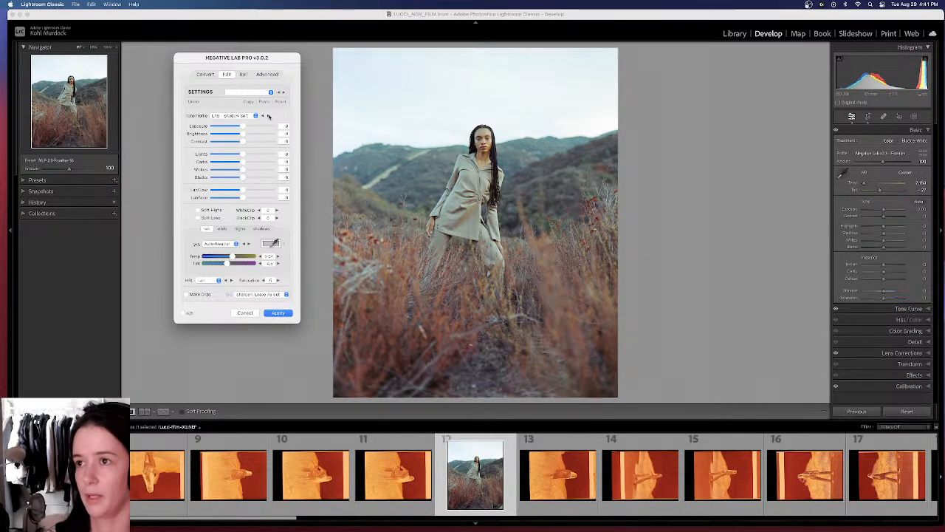
pyautogui.click(268, 116)
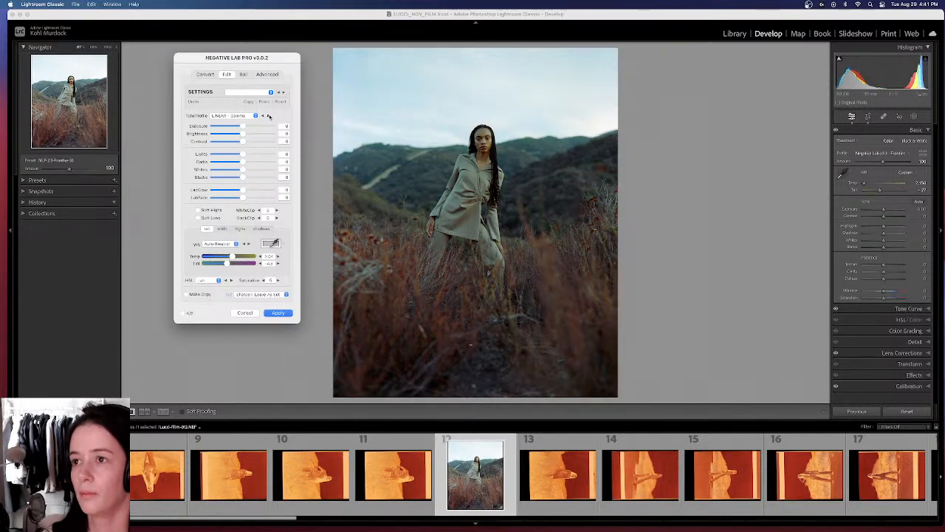
pyautogui.click(268, 116)
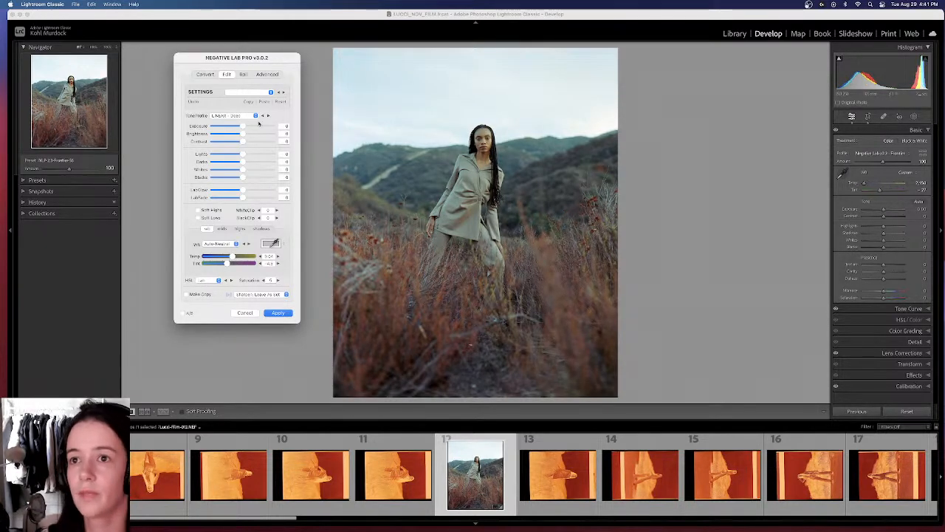
pyautogui.click(255, 116)
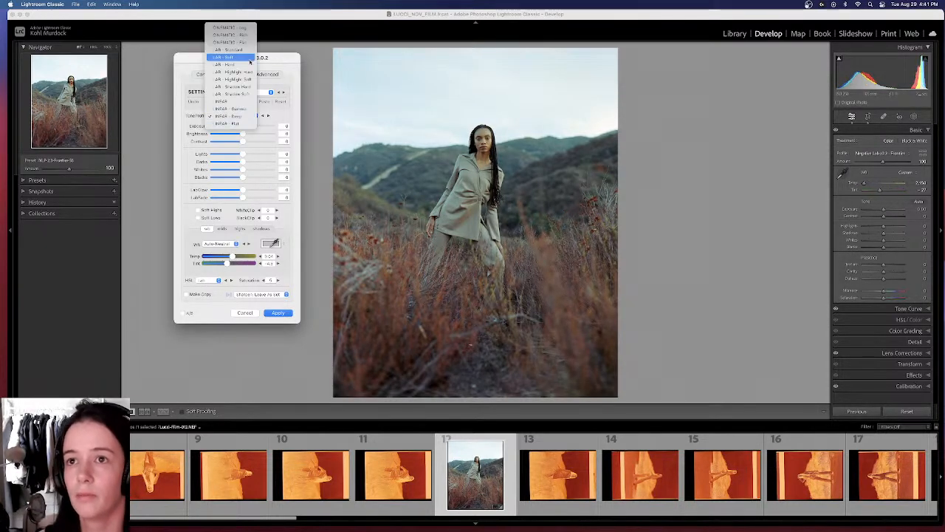
pyautogui.click(239, 102)
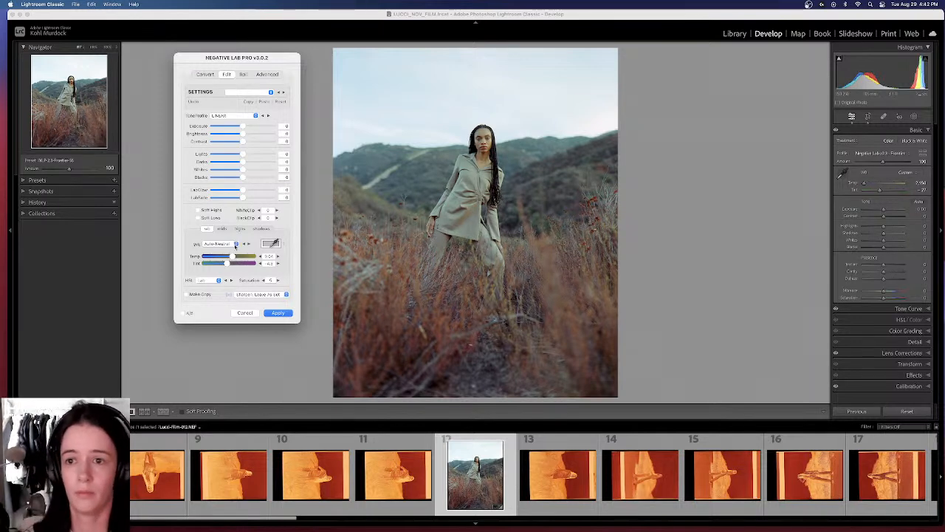
# Compare the Kodak and Fuji white balance settings on photo 12, keep Kodak, and apply the Negative Lab Pro edit
pyautogui.click(235, 243)
pyautogui.click(227, 274)
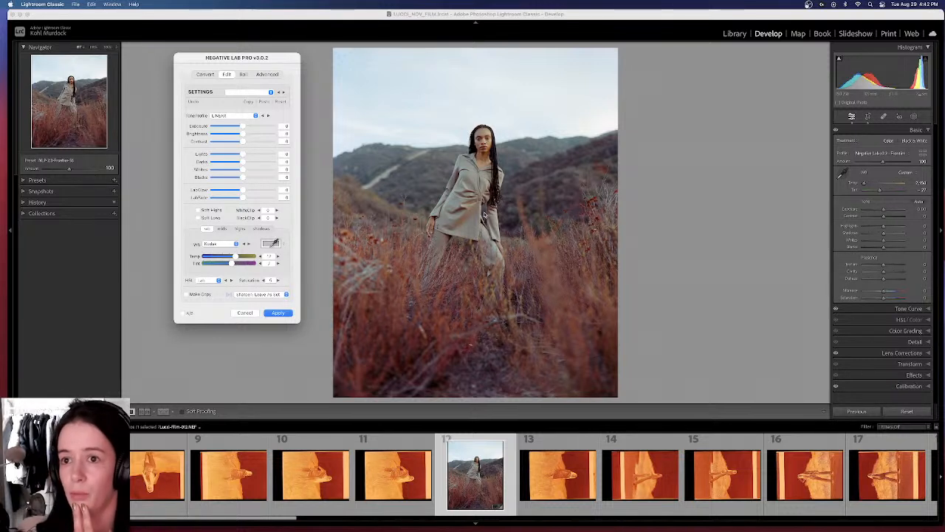
pyautogui.click(216, 245)
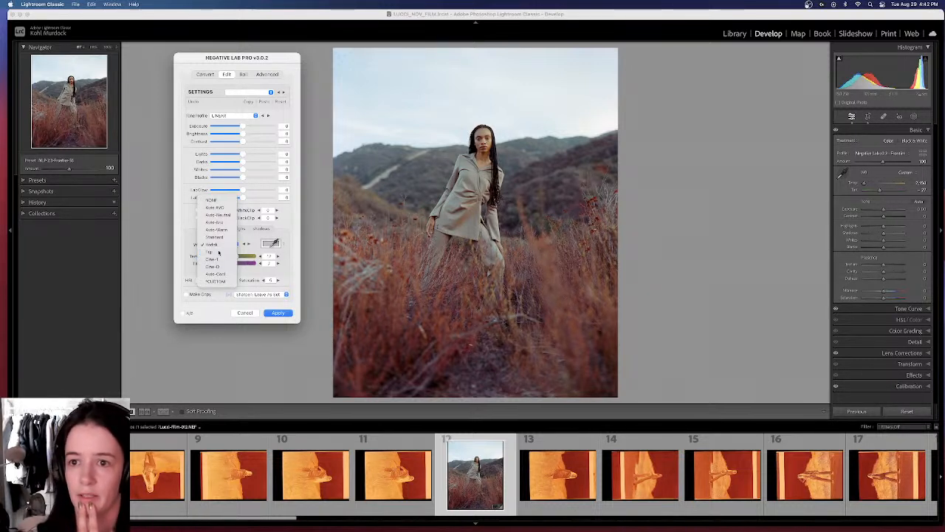
pyautogui.click(224, 249)
pyautogui.click(225, 245)
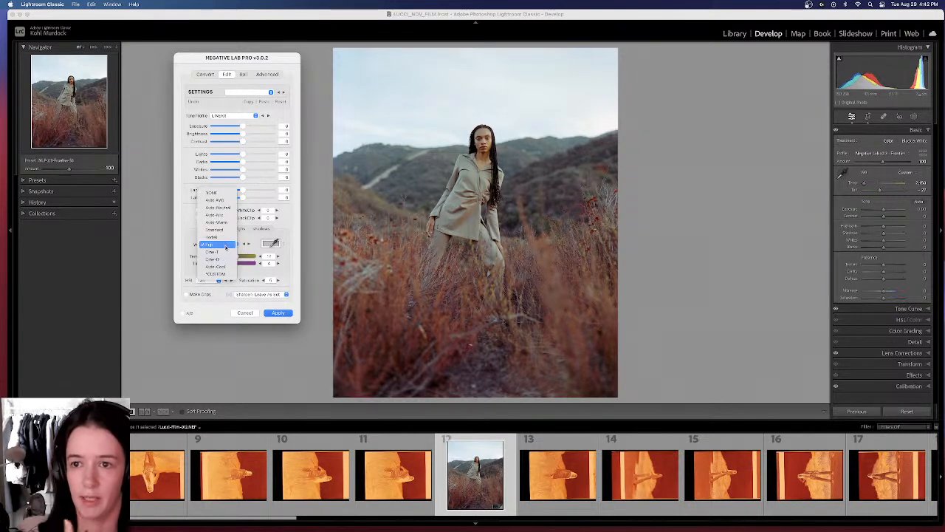
pyautogui.click(225, 240)
pyautogui.click(226, 244)
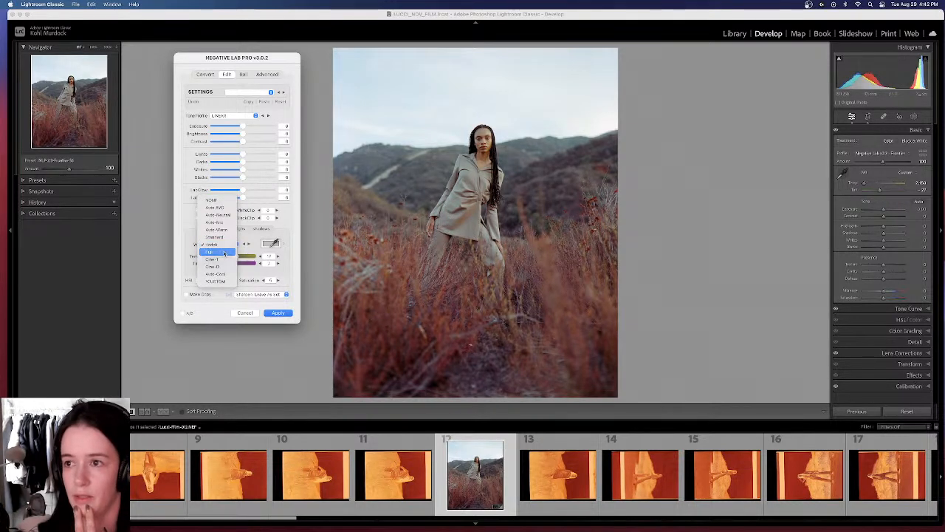
pyautogui.click(225, 247)
pyautogui.click(225, 246)
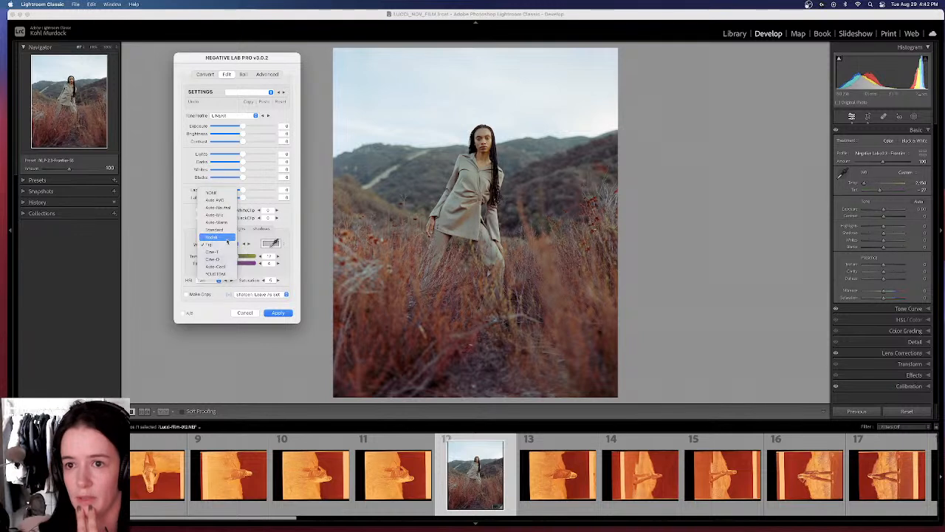
pyautogui.click(225, 241)
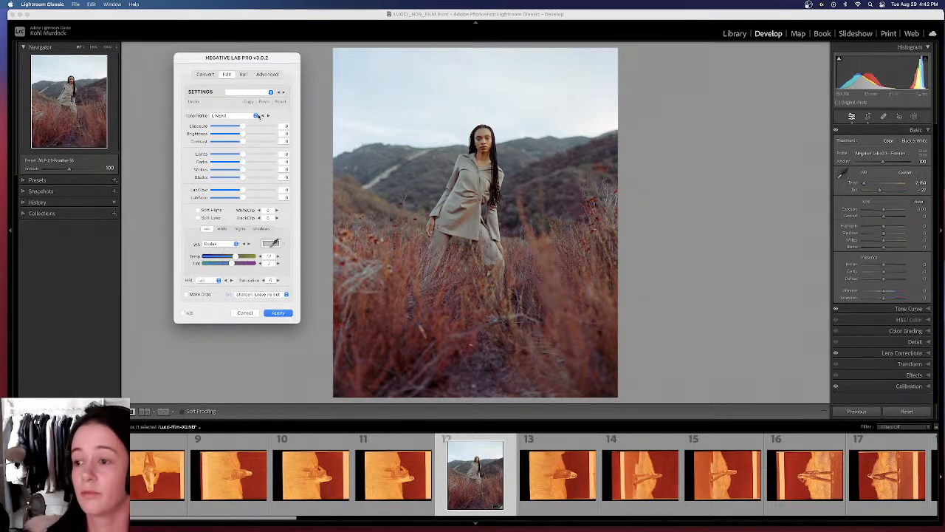
pyautogui.click(277, 313)
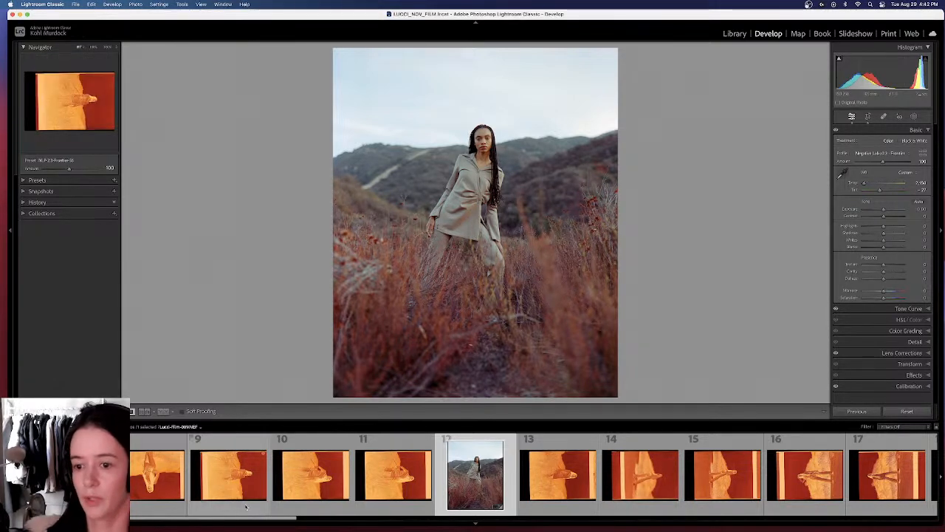
# View the finished image Lucci-Film-053-Edit.tif in Preview beside the converted photo 12 and close it
pyautogui.moveTo(242, 521); pyautogui.dragTo(555, 519)
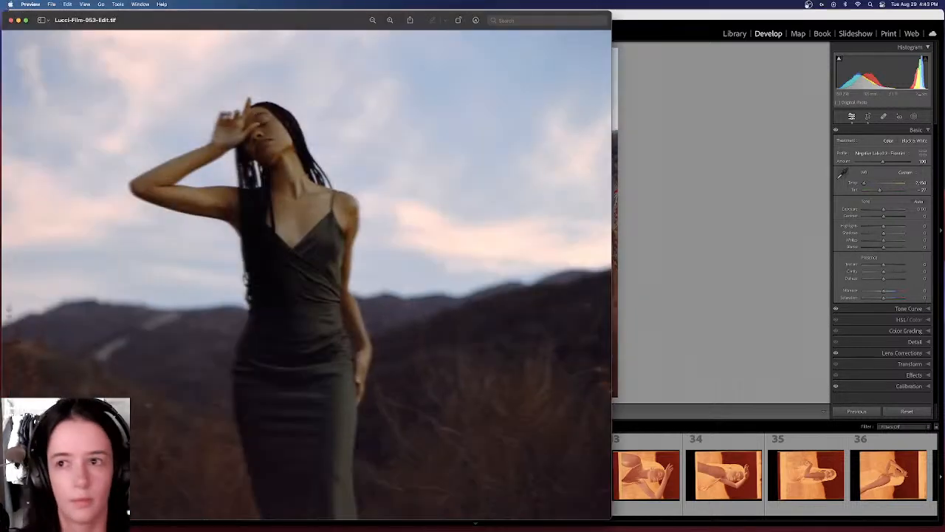
pyautogui.moveTo(221, 15); pyautogui.dragTo(302, 35)
pyautogui.moveTo(686, 35); pyautogui.dragTo(565, 163)
pyautogui.moveTo(277, 173); pyautogui.dragTo(270, 36)
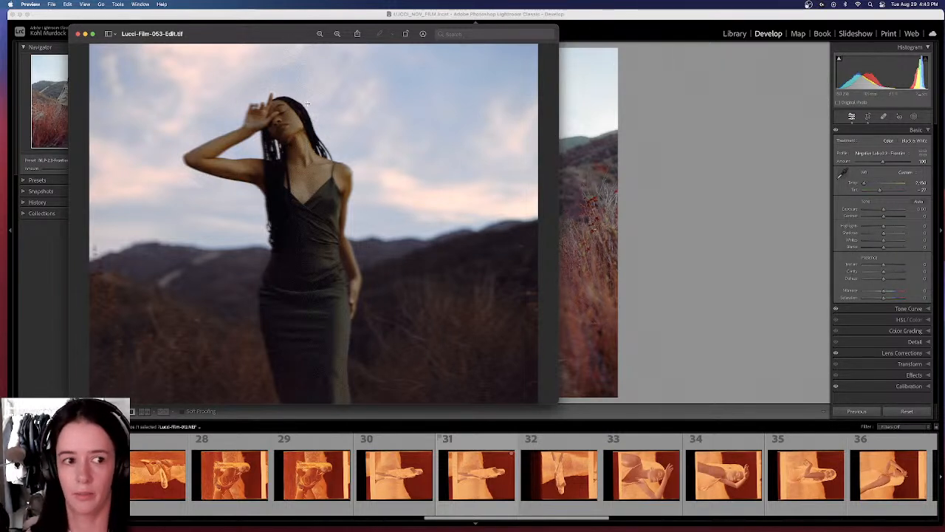
pyautogui.moveTo(299, 33); pyautogui.dragTo(790, 74)
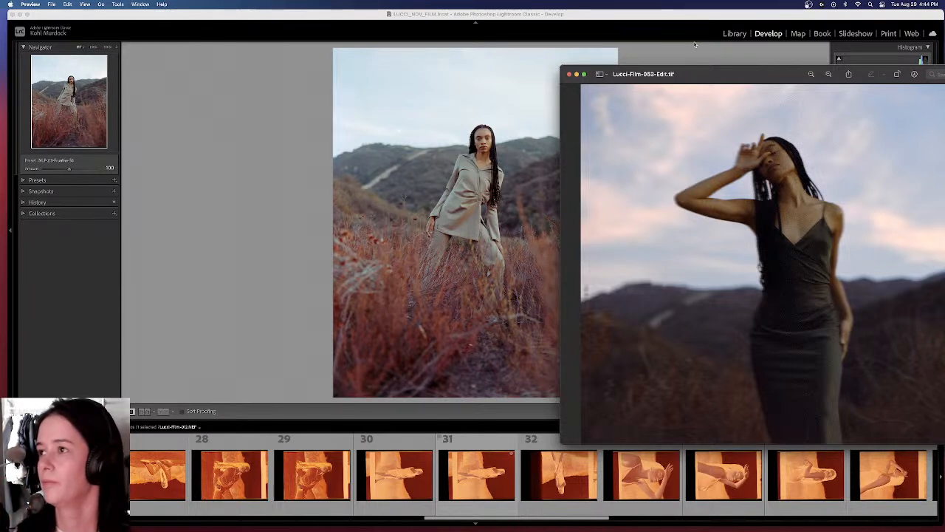
pyautogui.press('super+w')
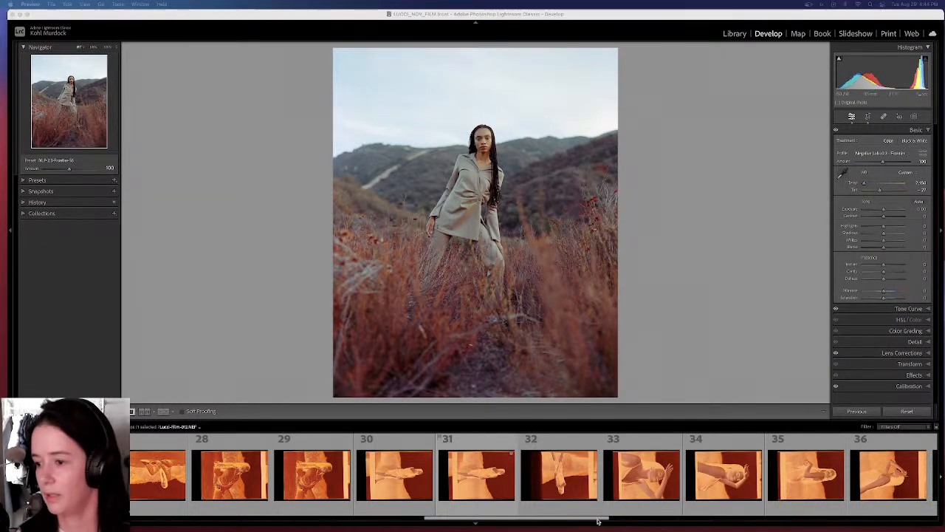
# Select photo 53 and rotate it by 180° in the Library so the figure stands upright
pyautogui.moveTo(600, 521); pyautogui.dragTo(923, 498)
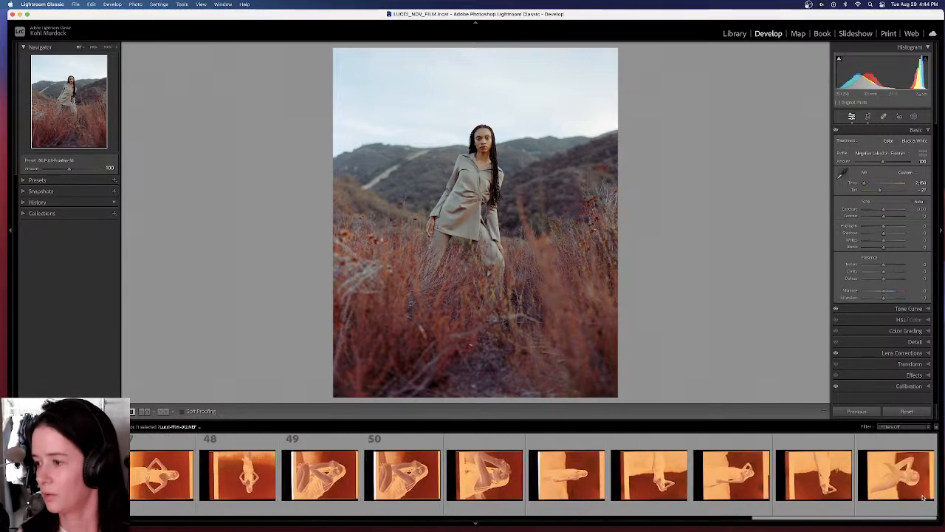
pyautogui.click(650, 474)
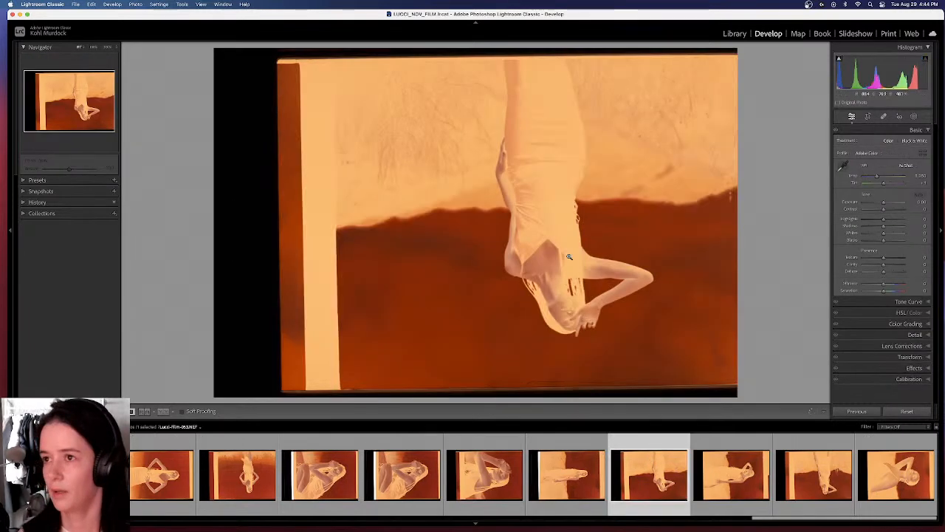
pyautogui.press('g')
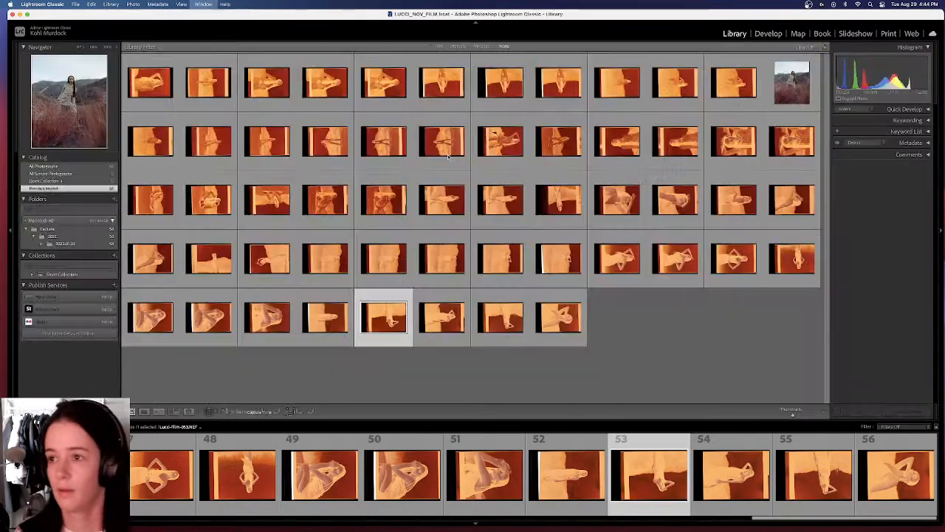
pyautogui.click(299, 412)
pyautogui.click(299, 412)
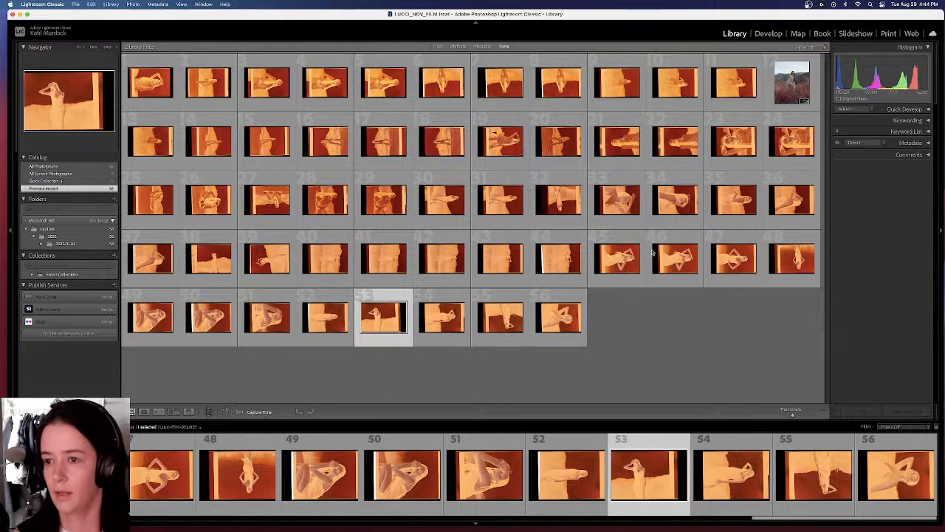
# Set the white balance of photo 53 in Develop by sampling the pale film border beside the image area
pyautogui.click(767, 34)
pyautogui.click(845, 164)
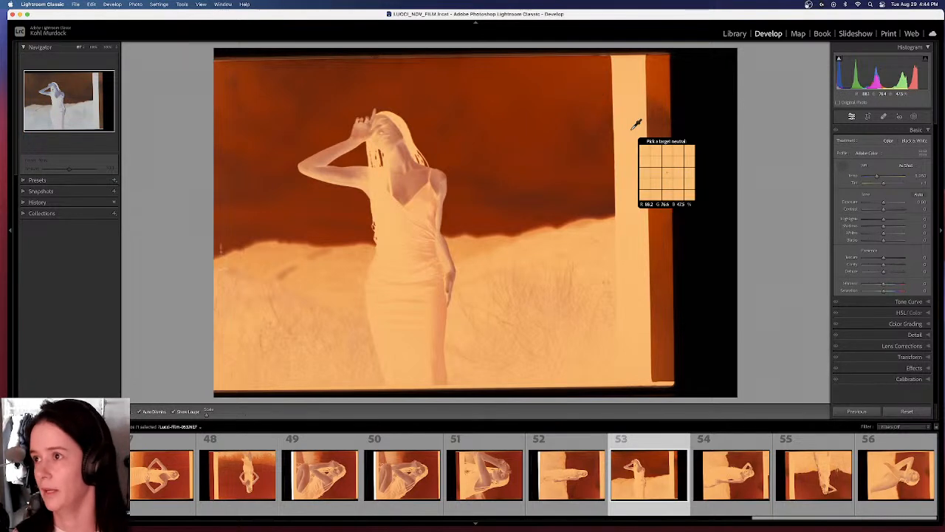
pyautogui.click(632, 129)
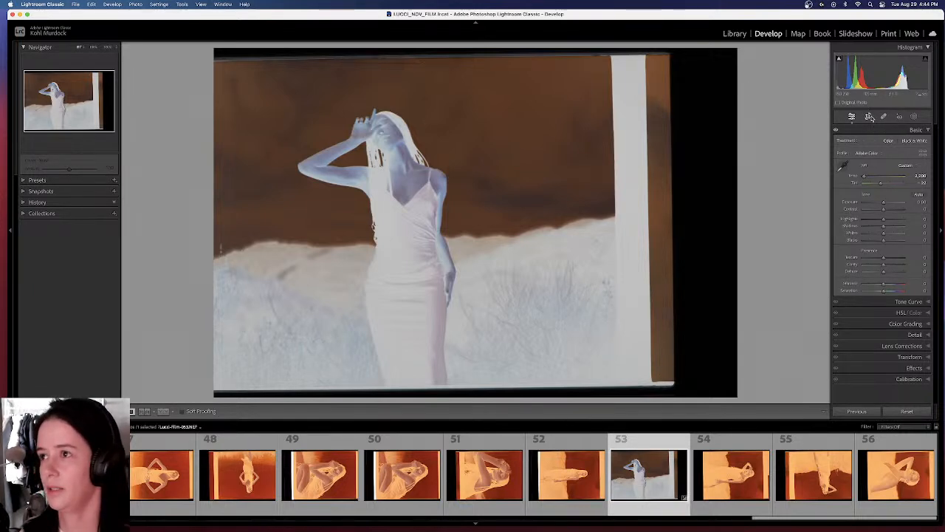
# Crop photo 53 to the exposed image, cutting off the film border and black edges and straightening it slightly
pyautogui.click(869, 117)
pyautogui.moveTo(474, 50); pyautogui.dragTo(475, 79)
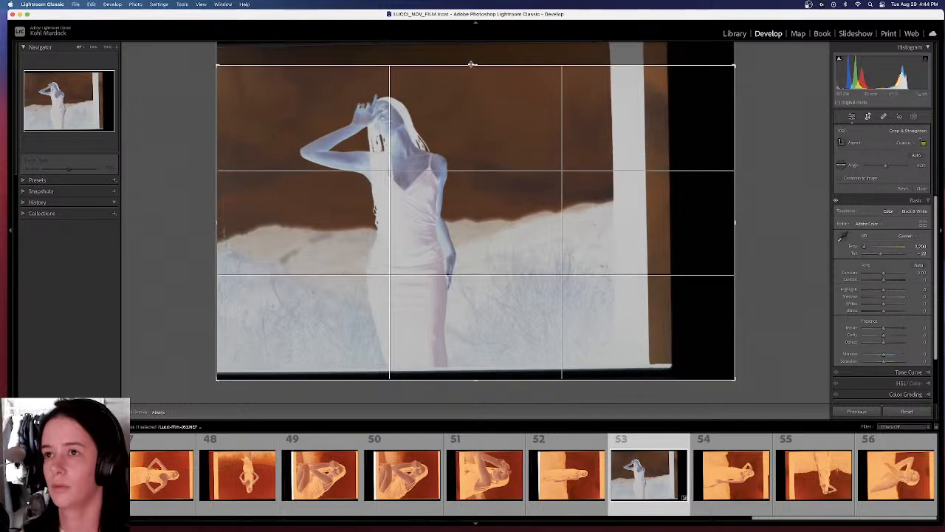
pyautogui.moveTo(736, 219); pyautogui.dragTo(619, 213)
pyautogui.moveTo(681, 63); pyautogui.dragTo(685, 68)
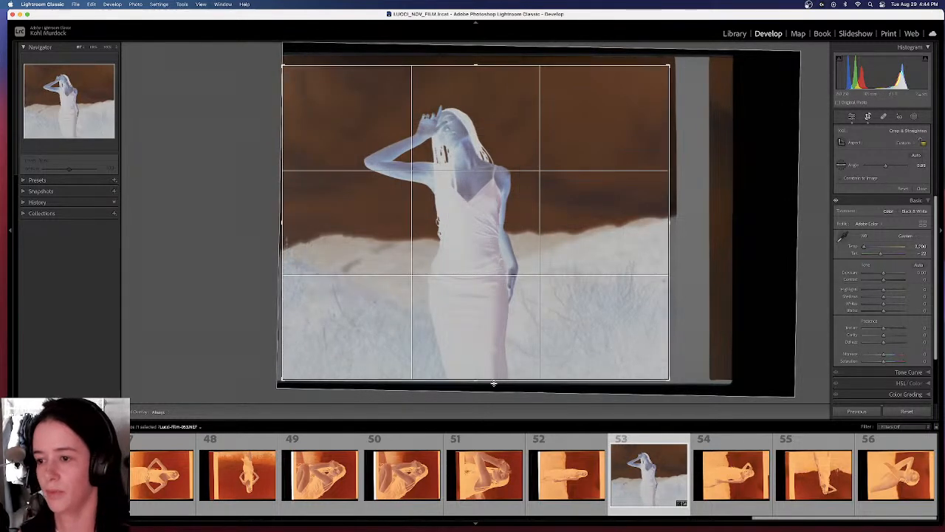
pyautogui.moveTo(474, 381); pyautogui.dragTo(474, 378)
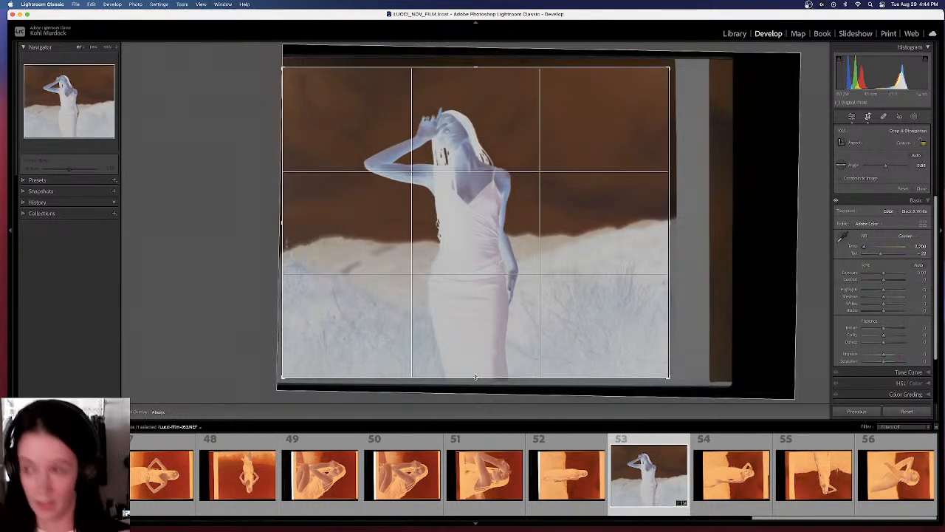
pyautogui.press('Return')
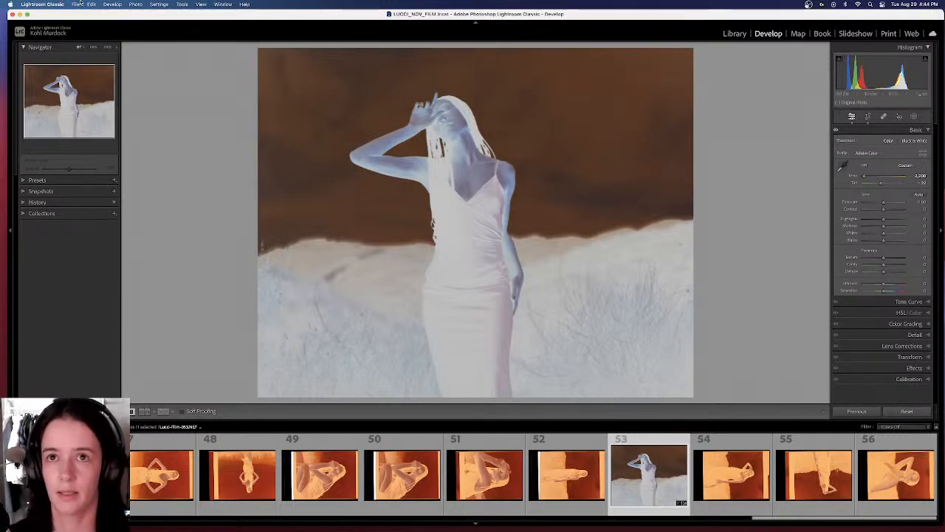
# Extend the crop of photo 53 over the film border and black edge, and clear it back to the full frame
pyautogui.click(869, 117)
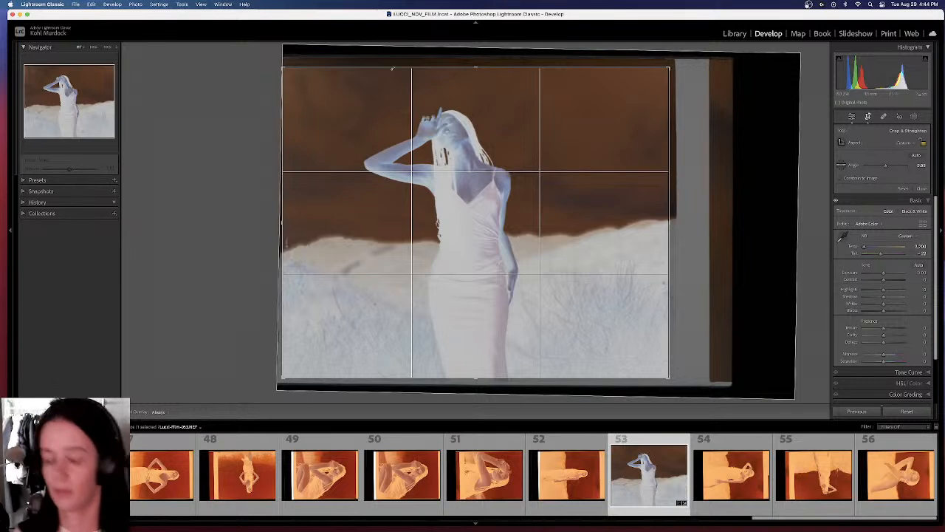
pyautogui.press('Return')
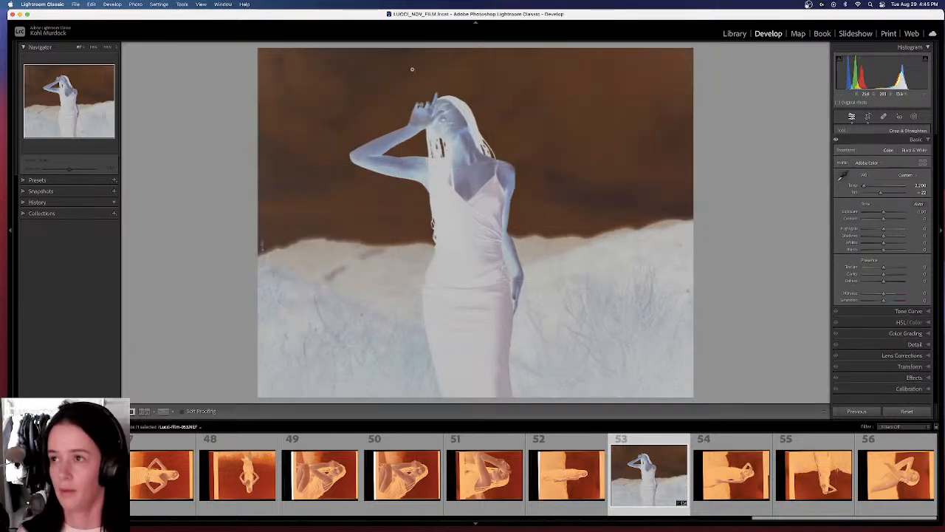
pyautogui.click(867, 117)
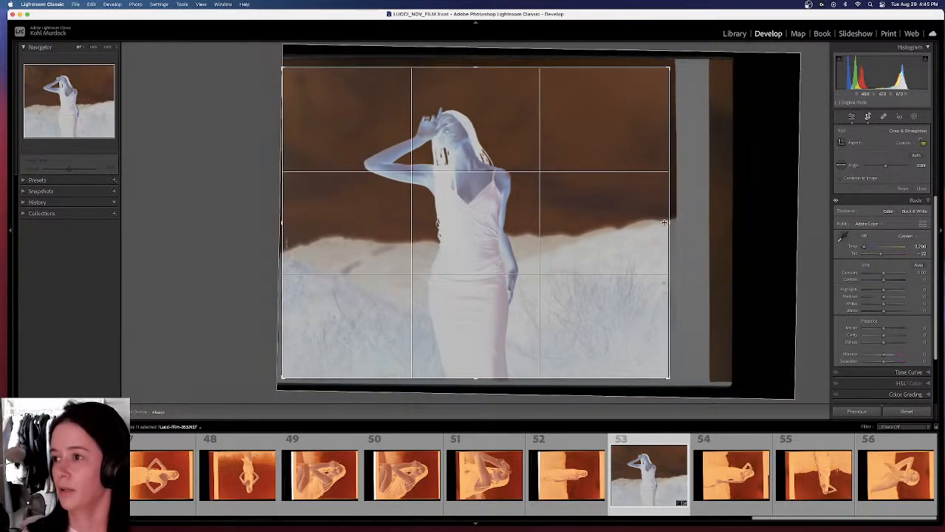
pyautogui.moveTo(674, 220); pyautogui.dragTo(720, 213)
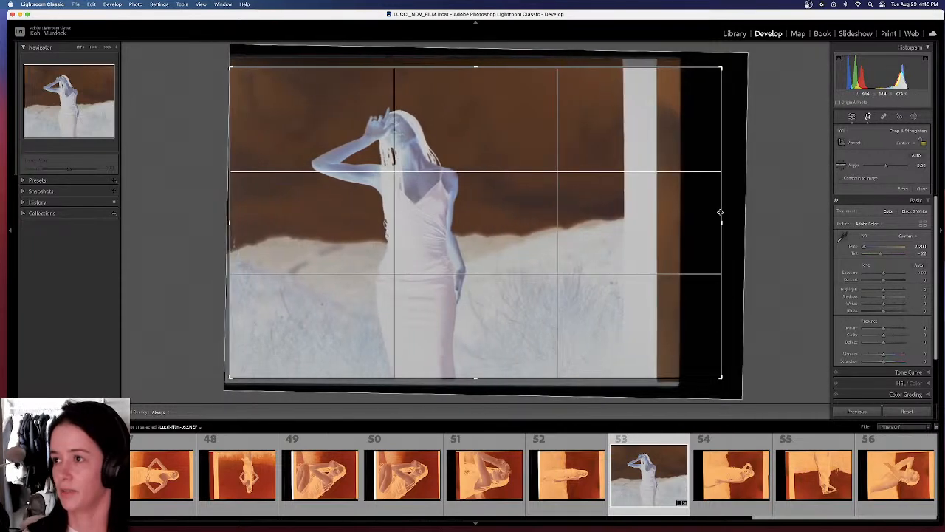
pyautogui.click(921, 189)
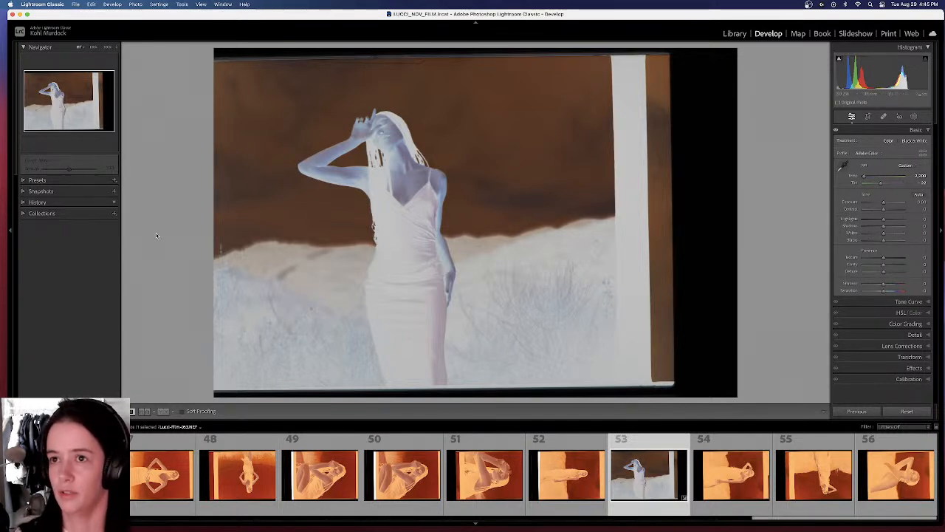
# Recrop photo 53 inside the exposed frame, excluding the pale border and black edges, and rotate it slightly to straighten it
pyautogui.press('r')
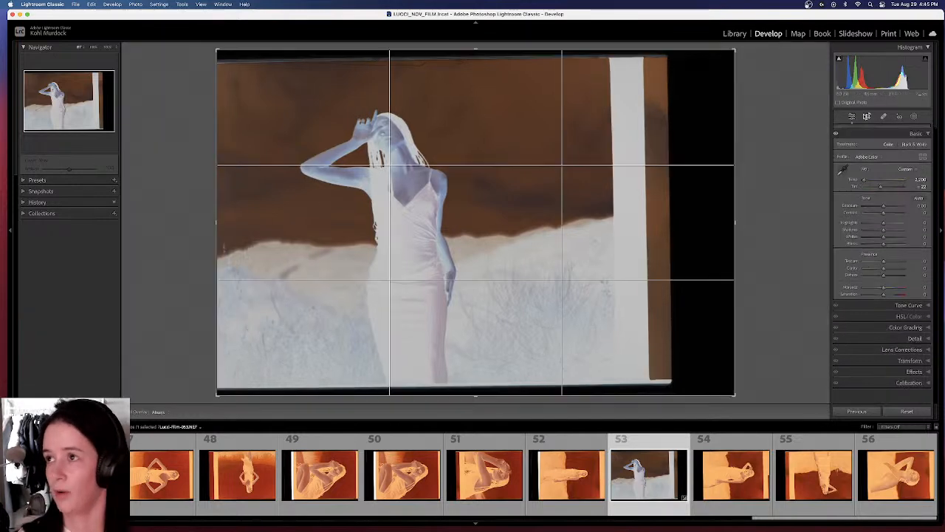
pyautogui.moveTo(473, 49); pyautogui.dragTo(475, 59)
pyautogui.moveTo(737, 222); pyautogui.dragTo(669, 218)
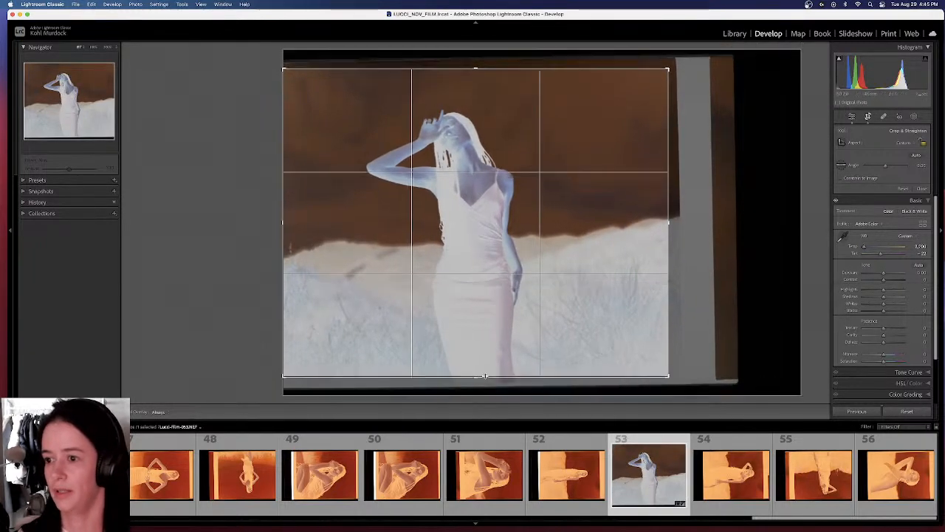
pyautogui.moveTo(703, 55); pyautogui.dragTo(682, 70)
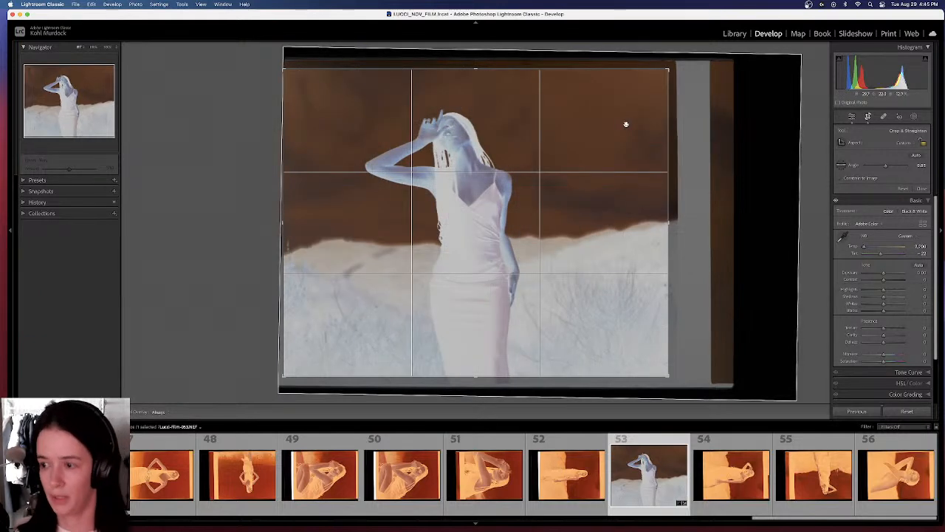
pyautogui.press('Return')
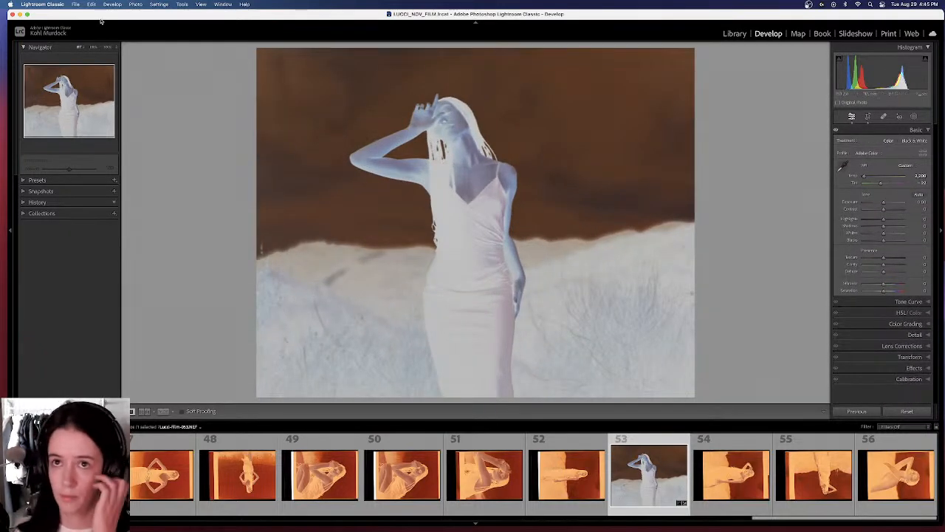
# Convert photo 53 with Negative Lab Pro using the Digital Camera source, Basic color model and 3 - Default pre-saturation, after trying Frontier
pyautogui.click(75, 4)
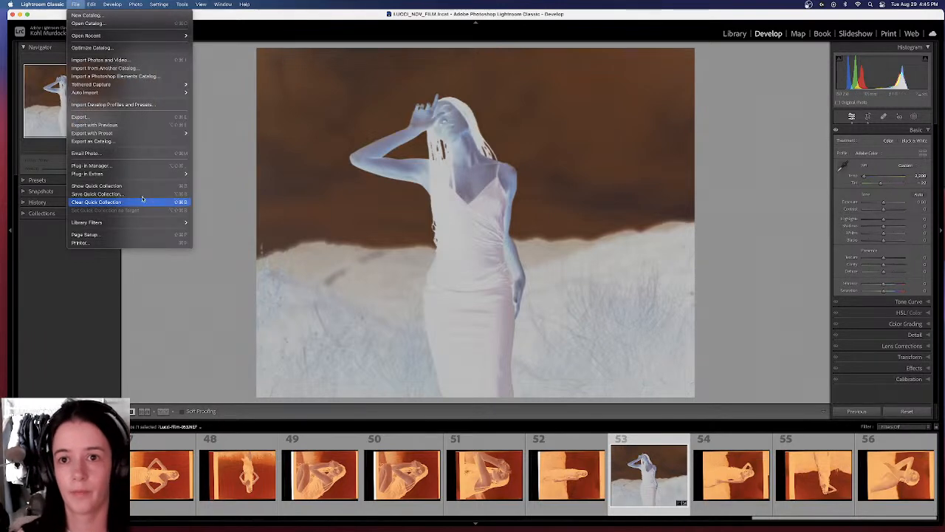
pyautogui.moveTo(158, 172)
pyautogui.click(284, 222)
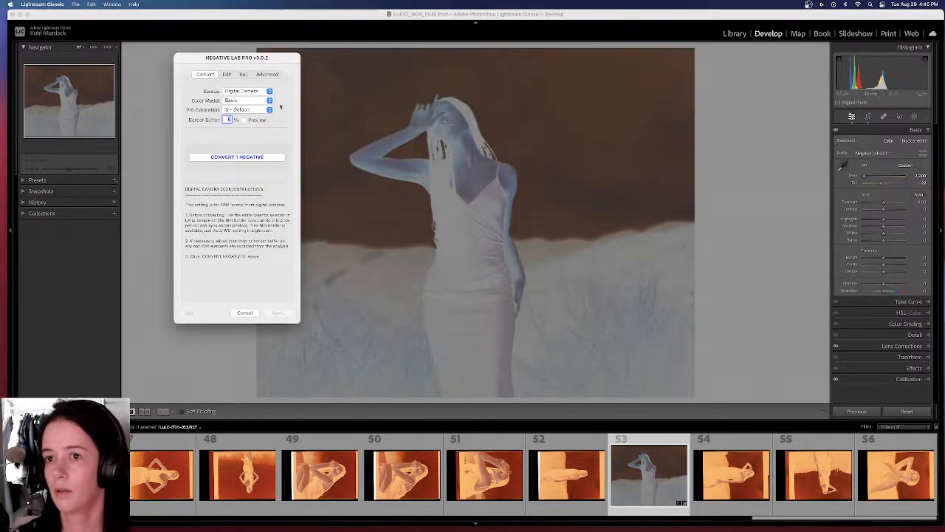
pyautogui.click(258, 101)
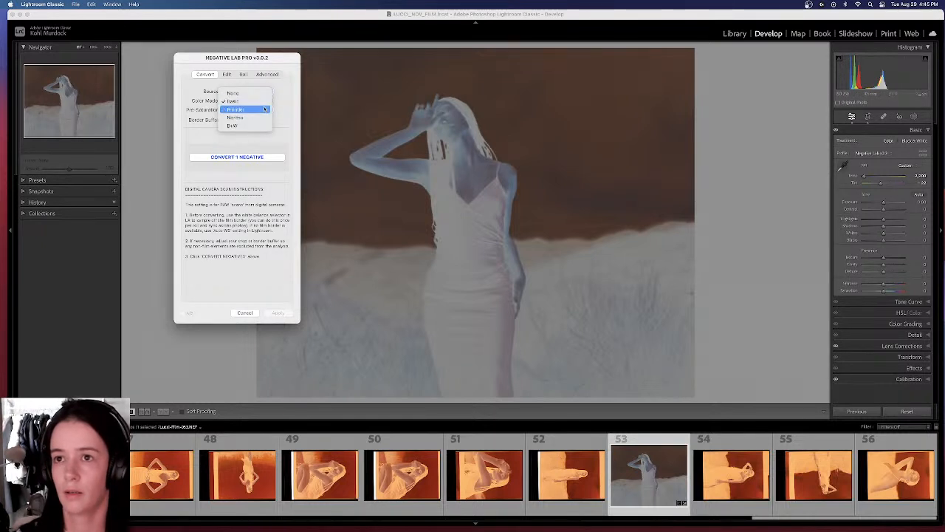
pyautogui.click(266, 109)
pyautogui.click(269, 100)
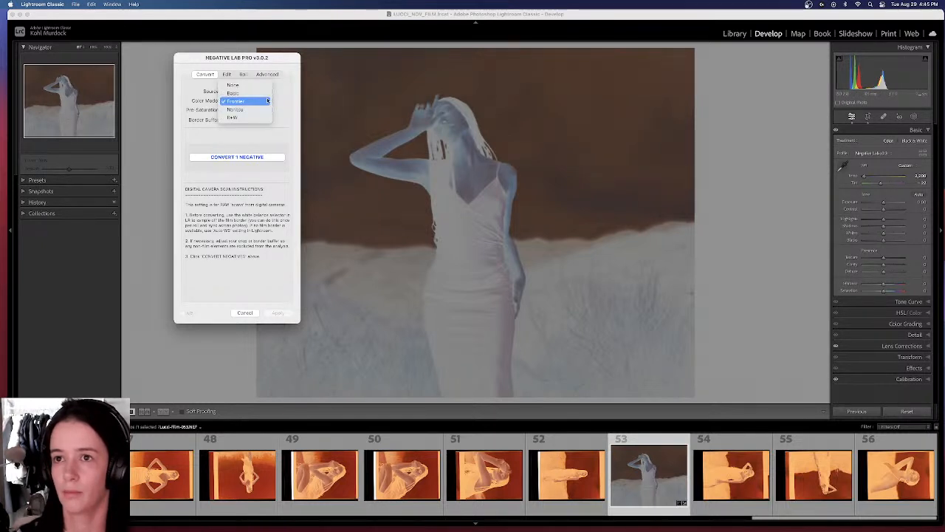
pyautogui.click(263, 93)
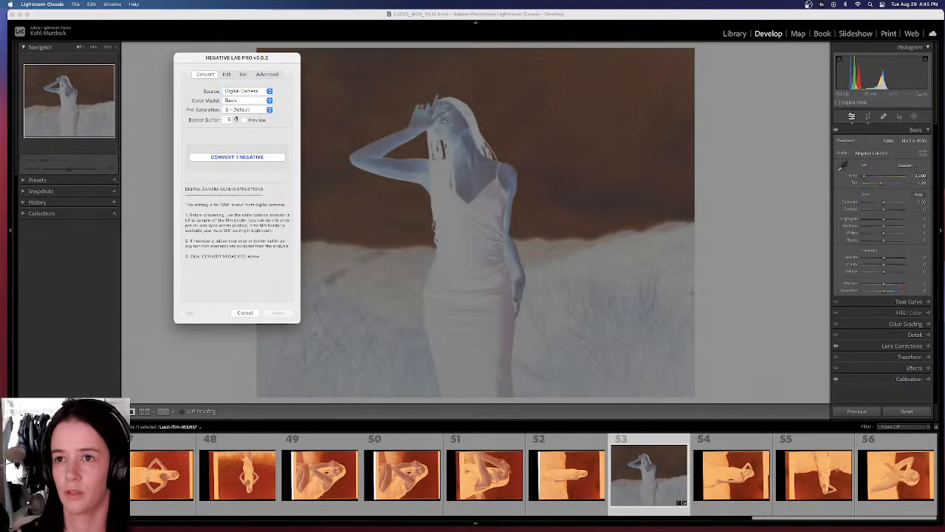
pyautogui.click(238, 157)
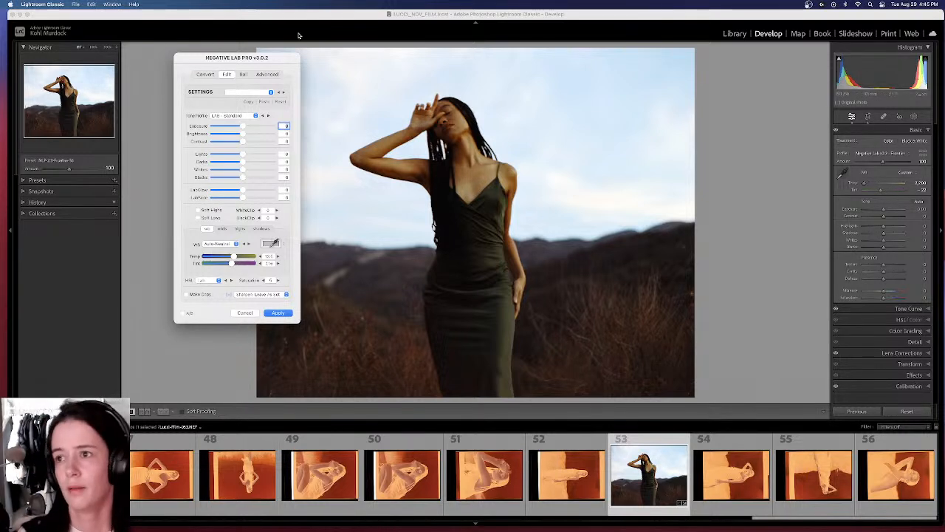
# Move the Negative Lab Pro dialog clear of the converted photo so the whole image and the Develop settings stay uncovered
pyautogui.moveTo(270, 59); pyautogui.dragTo(833, 65)
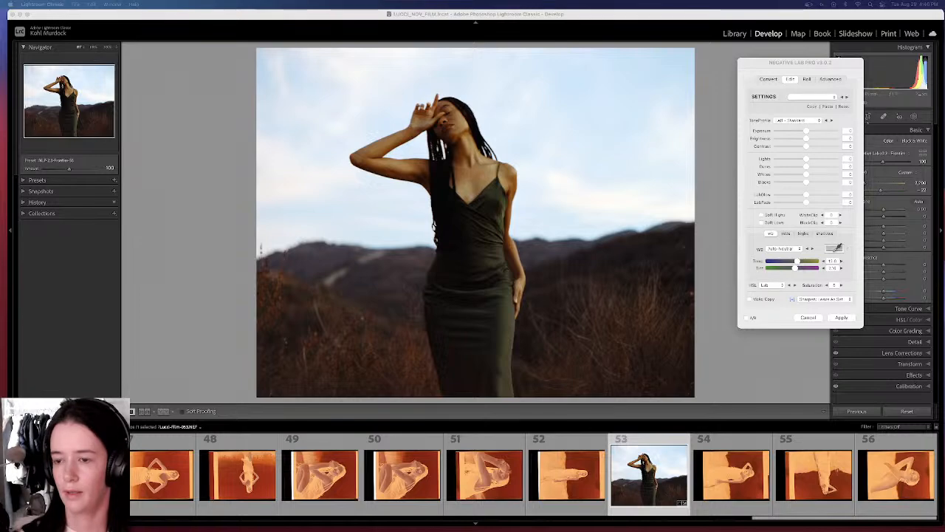
pyautogui.moveTo(0, 35); pyautogui.dragTo(661, 51)
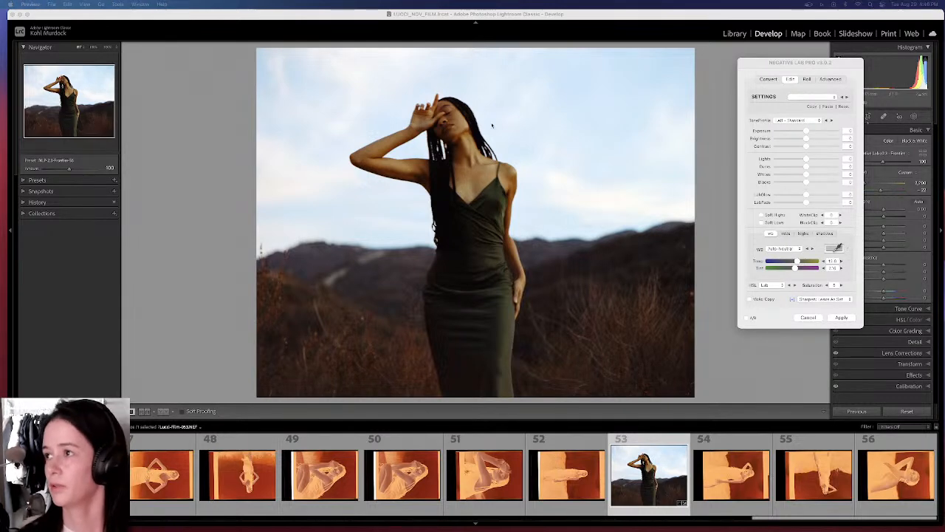
pyautogui.moveTo(797, 62); pyautogui.dragTo(142, 86)
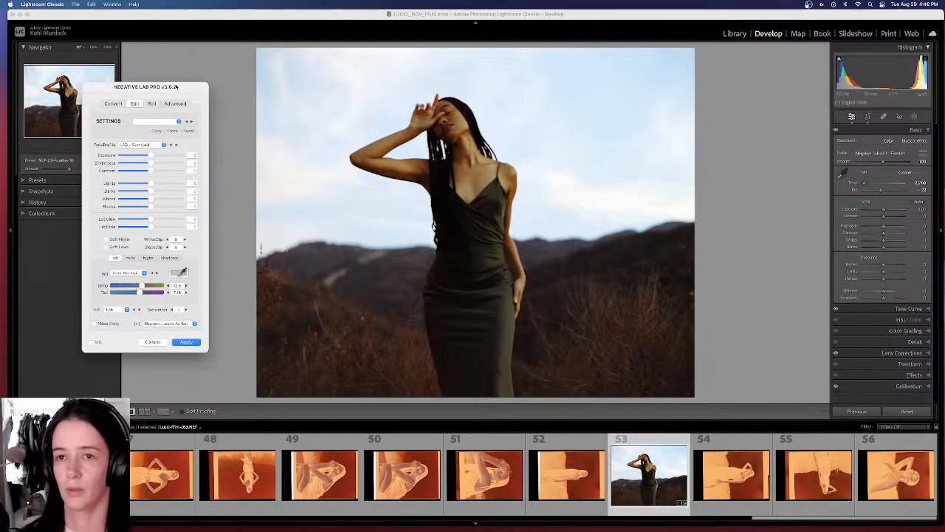
# Try the tone profiles on photo 53 from CINEMATIC - Log through CINEMATIC - Flat up to LAB - Soft
pyautogui.click(162, 145)
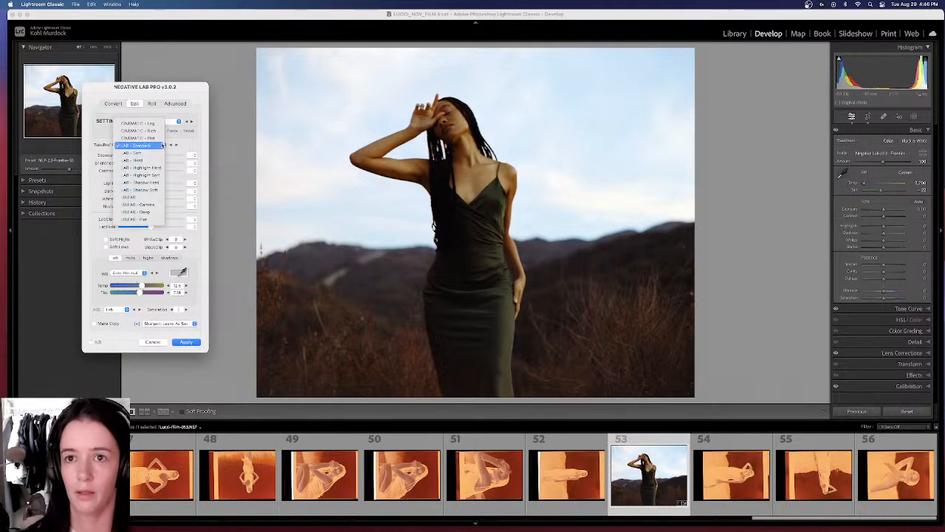
pyautogui.click(140, 124)
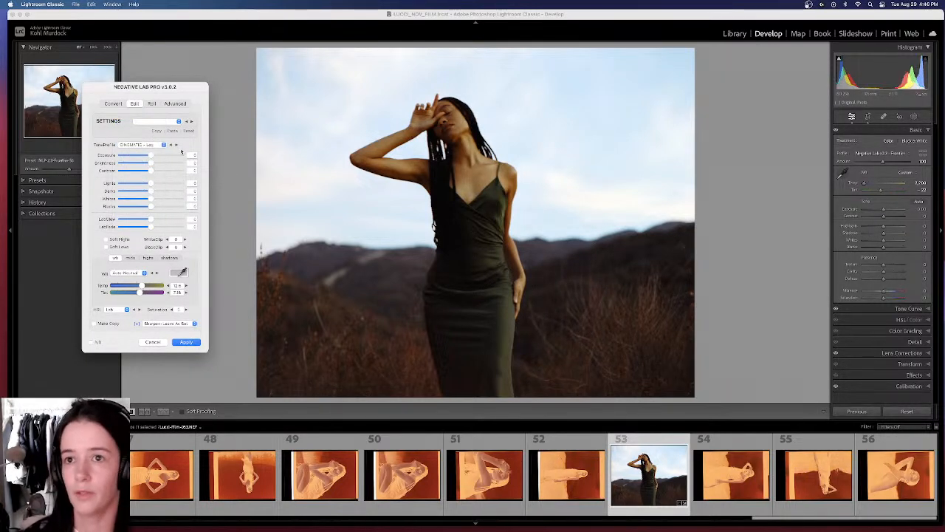
pyautogui.click(177, 145)
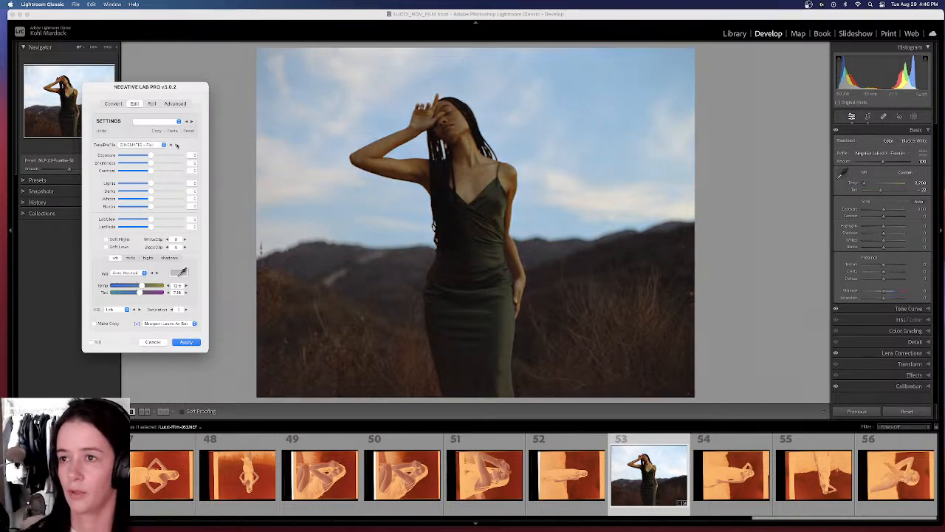
pyautogui.click(177, 144)
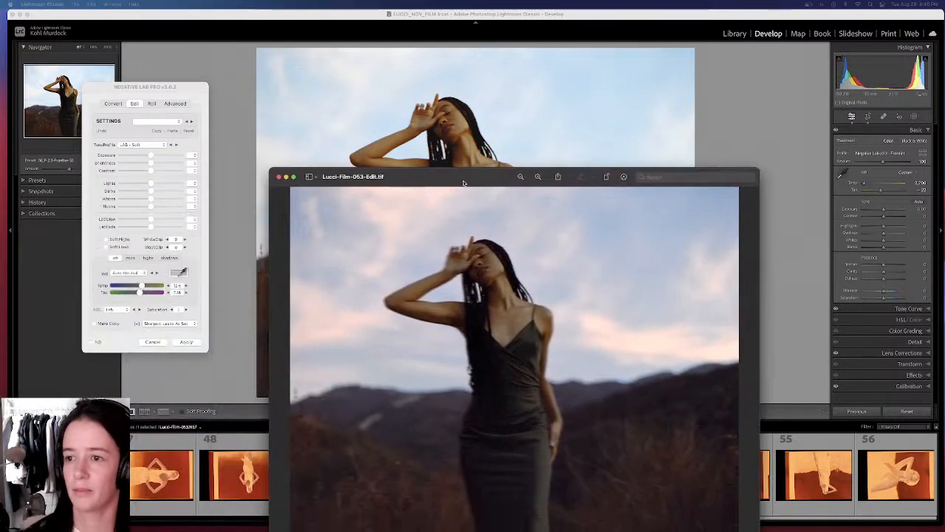
# Move the reference image Lucci-Film-053-Edit.tif out of the way and try the Kodak white balance on photo 53
pyautogui.moveTo(464, 184); pyautogui.dragTo(425, 322)
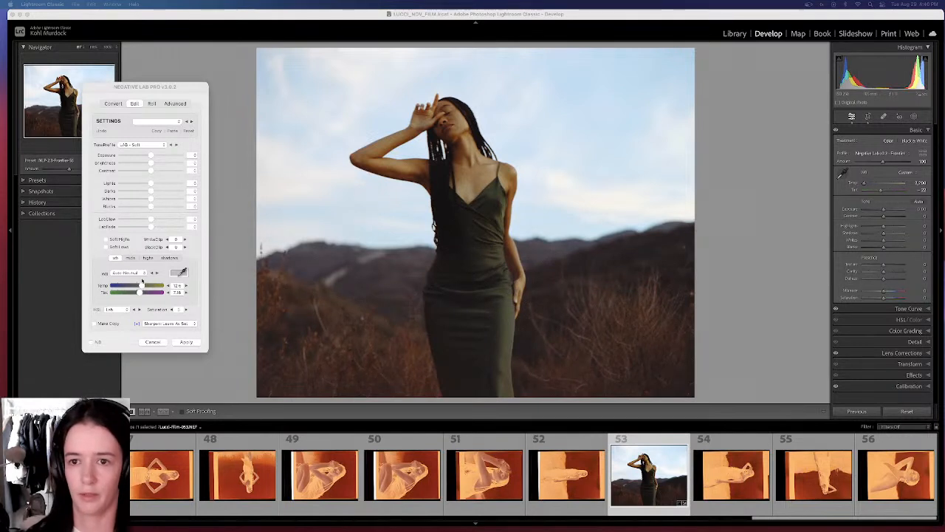
pyautogui.click(133, 272)
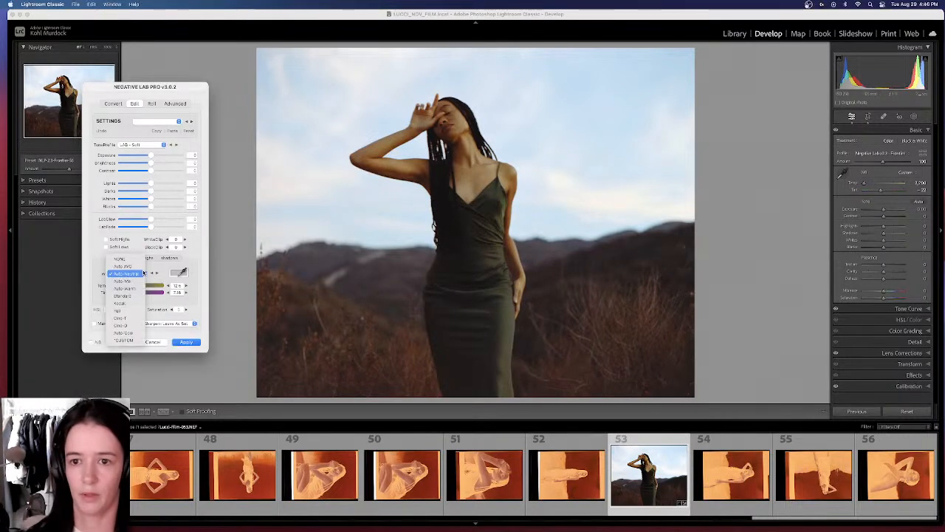
pyautogui.click(127, 303)
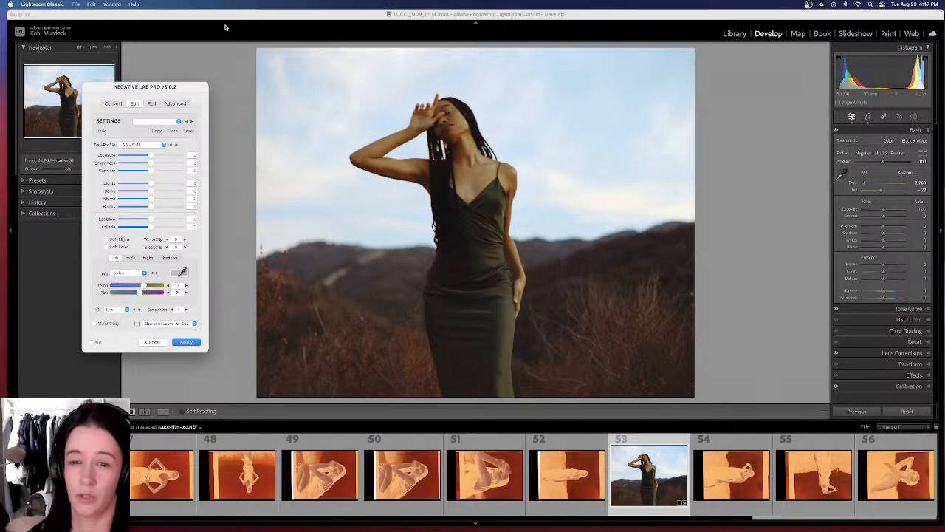
# Compare the LAB highlight and shadow tone profiles on photo 53 and set the tone profile to LINEAR
pyautogui.moveTo(184, 85); pyautogui.dragTo(227, 71)
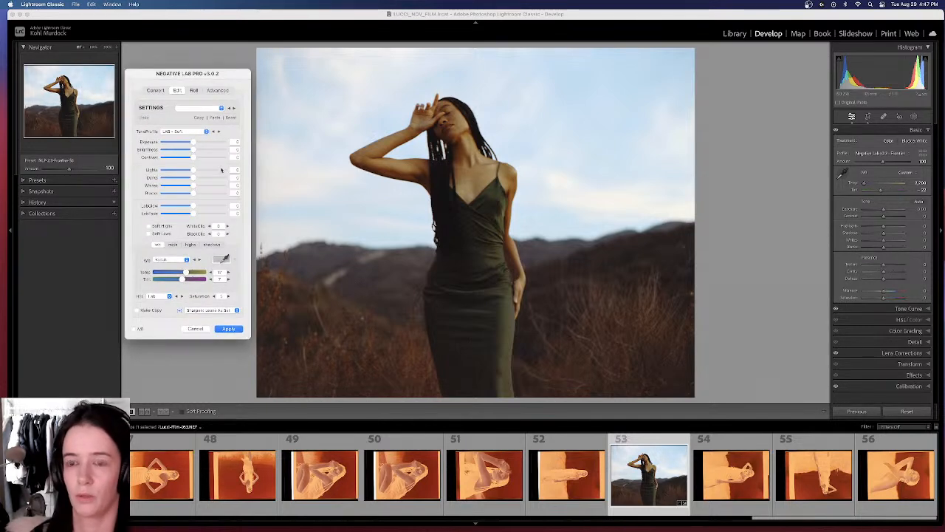
pyautogui.click(218, 131)
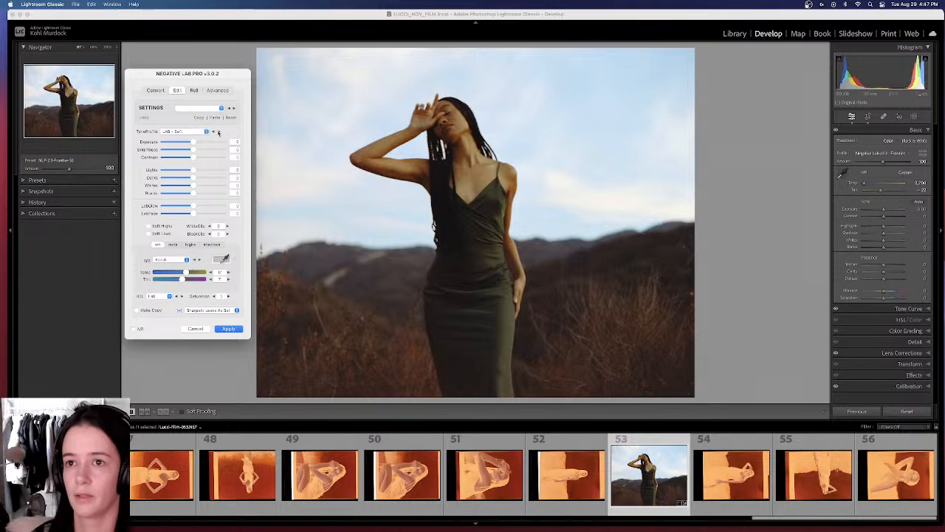
pyautogui.click(218, 131)
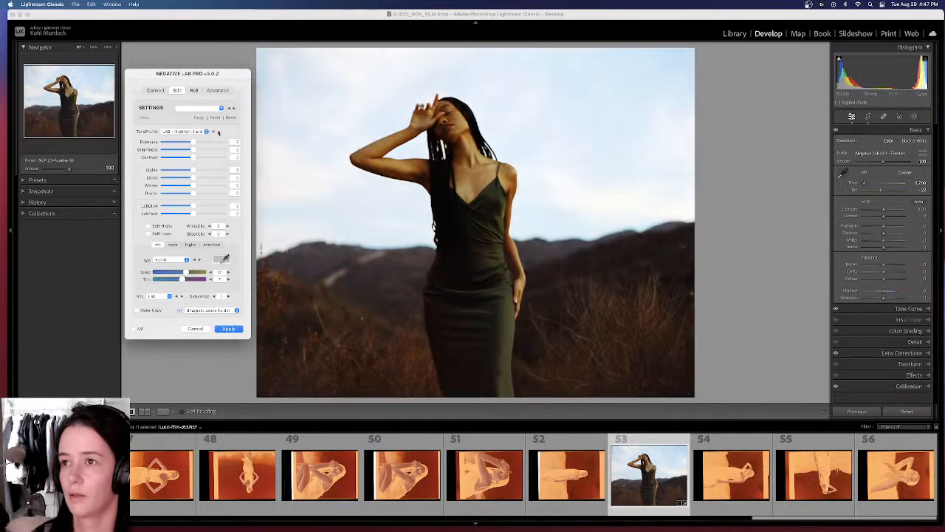
pyautogui.click(218, 132)
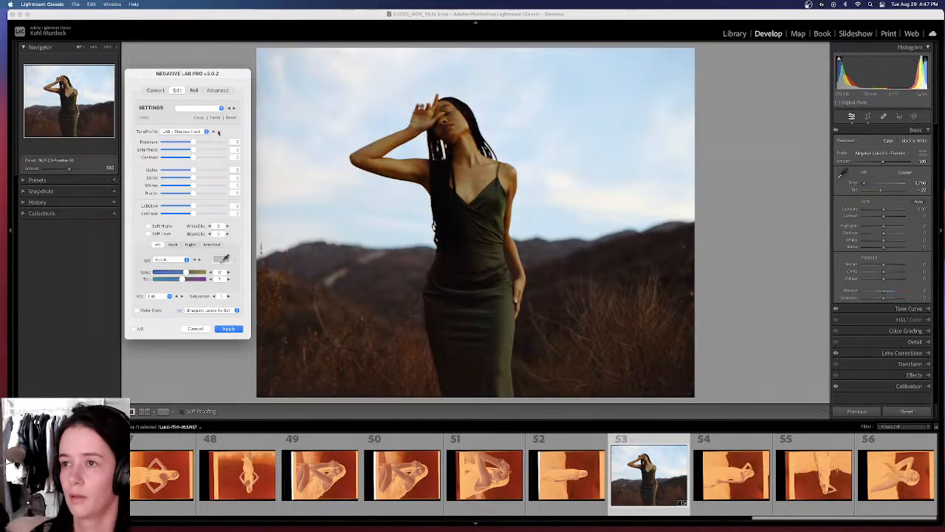
pyautogui.click(218, 132)
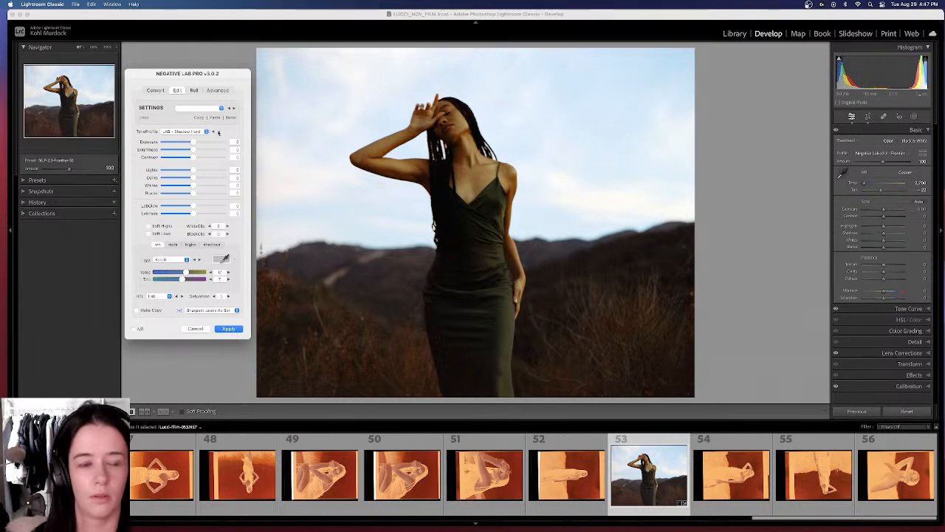
pyautogui.click(219, 132)
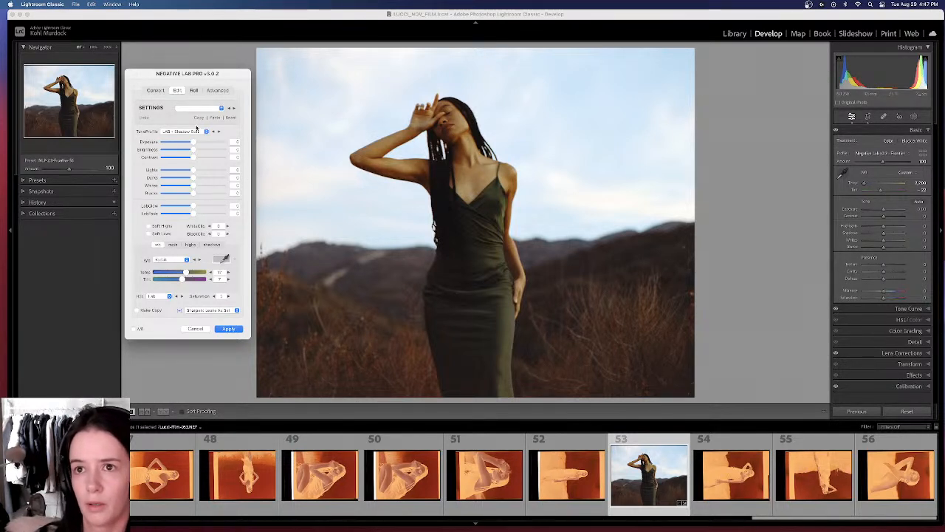
pyautogui.click(218, 132)
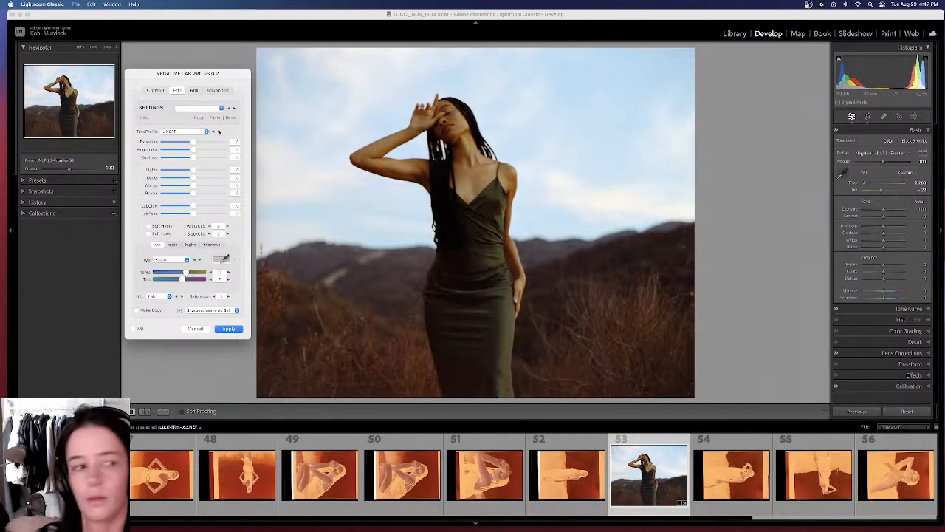
# Compare the white balance presets on photo 53 from Auto-AVG through Auto-Warm, Standard, Fuji, Cine-T and Cine-D, ending on Auto-Cool
pyautogui.click(175, 259)
pyautogui.click(165, 223)
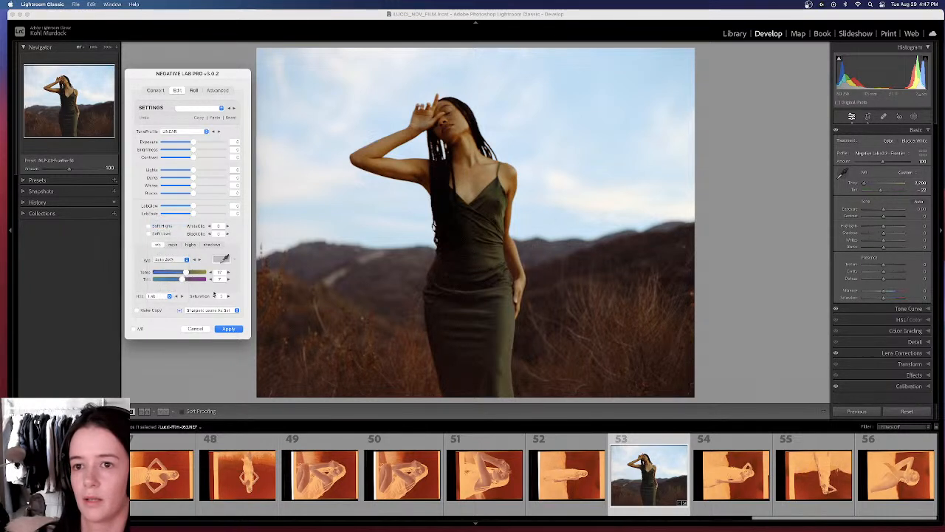
pyautogui.click(198, 259)
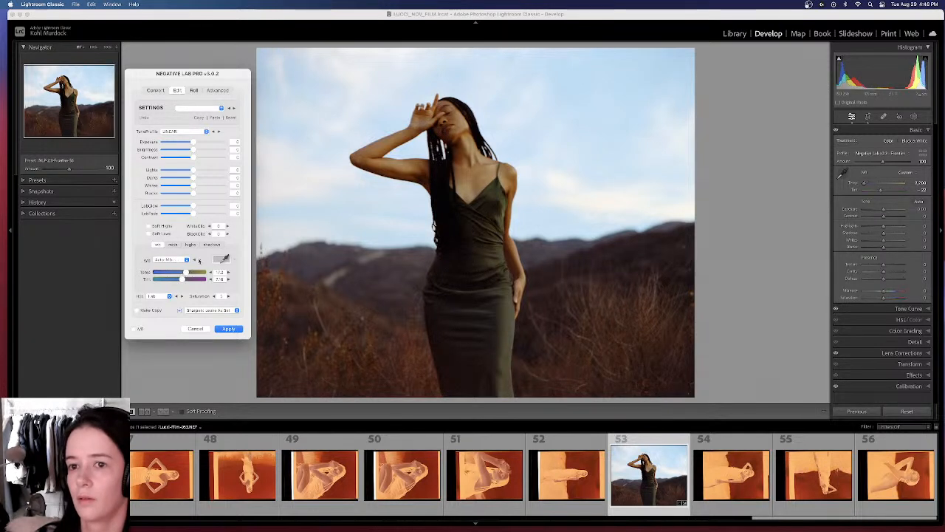
pyautogui.click(199, 260)
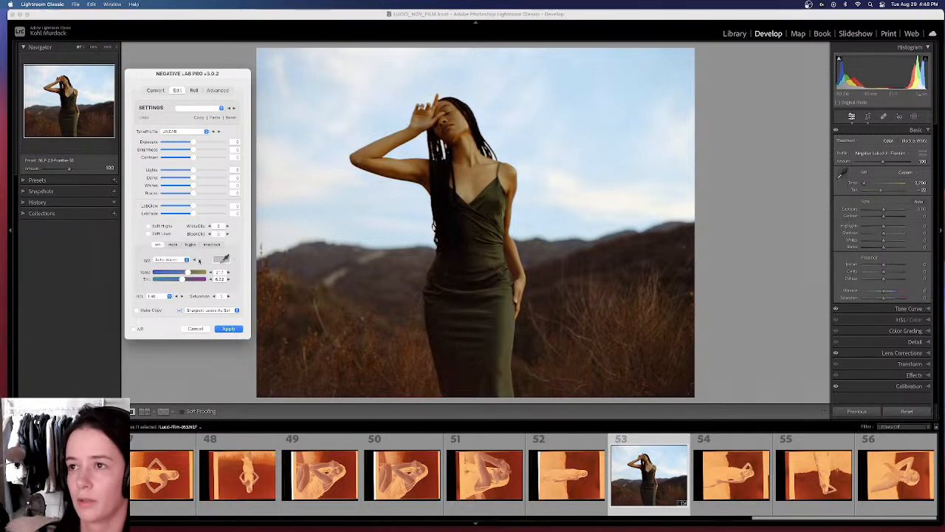
pyautogui.click(199, 260)
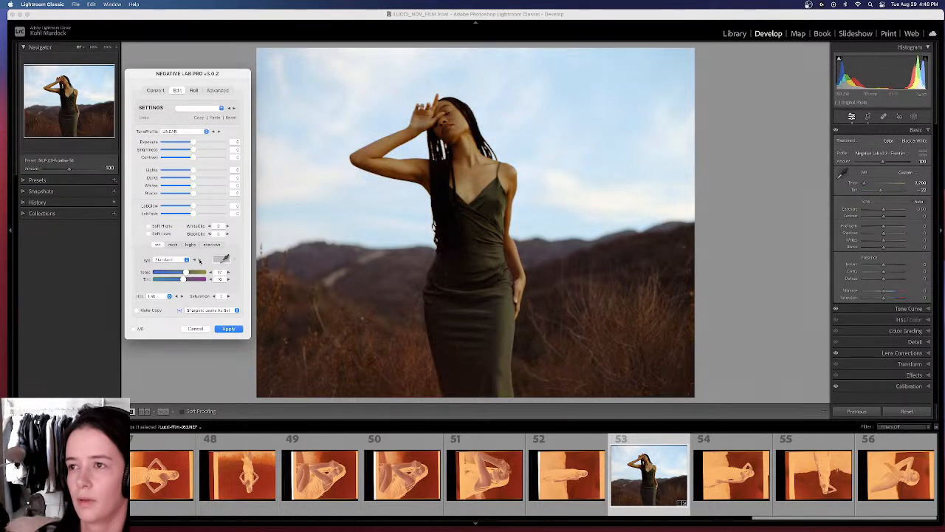
pyautogui.click(198, 260)
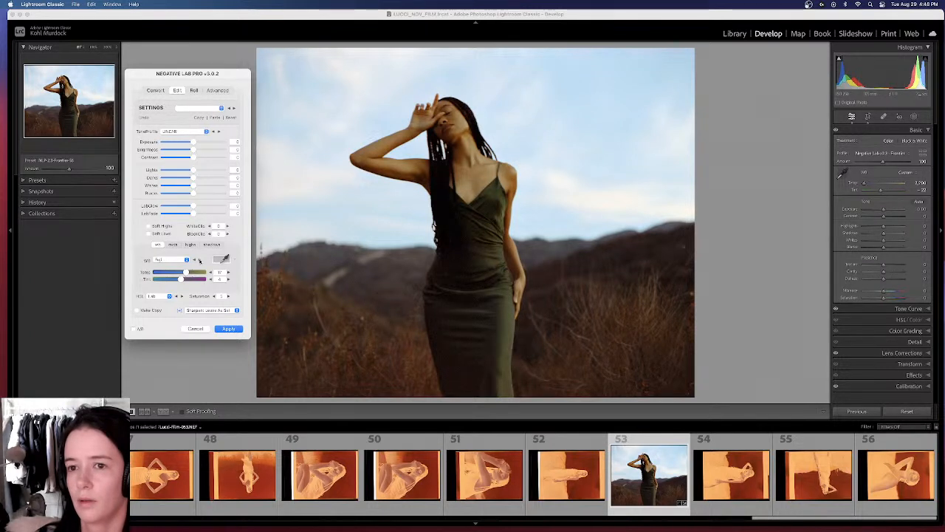
pyautogui.click(199, 259)
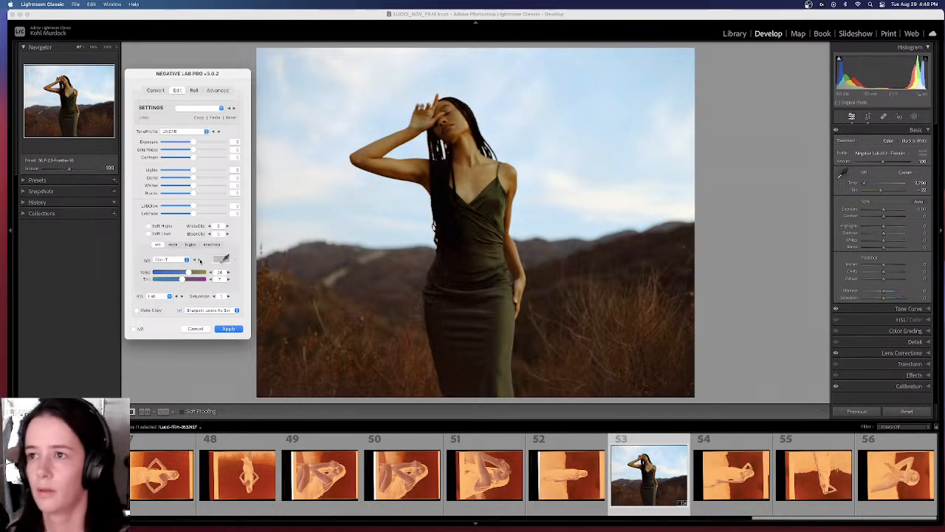
pyautogui.click(199, 260)
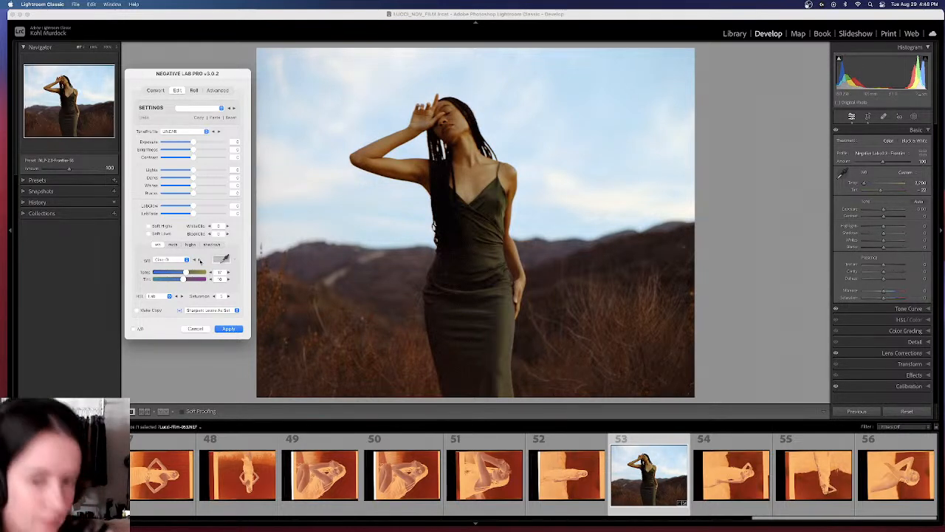
pyautogui.click(199, 260)
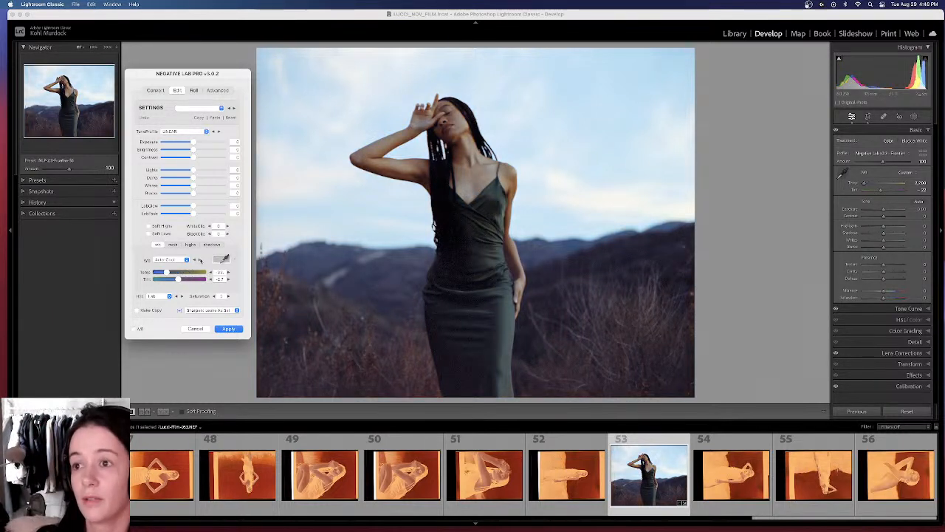
# Set the white balance of photo 53 to Kodak and compare it with the reference image Lucci-Film-053-Edit.tif
pyautogui.click(183, 260)
pyautogui.click(203, 226)
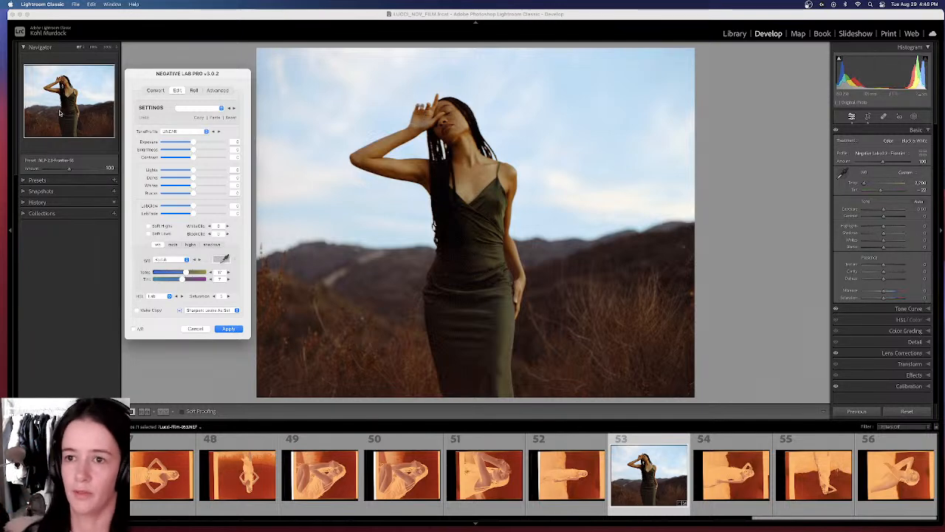
pyautogui.moveTo(203, 74); pyautogui.dragTo(200, 68)
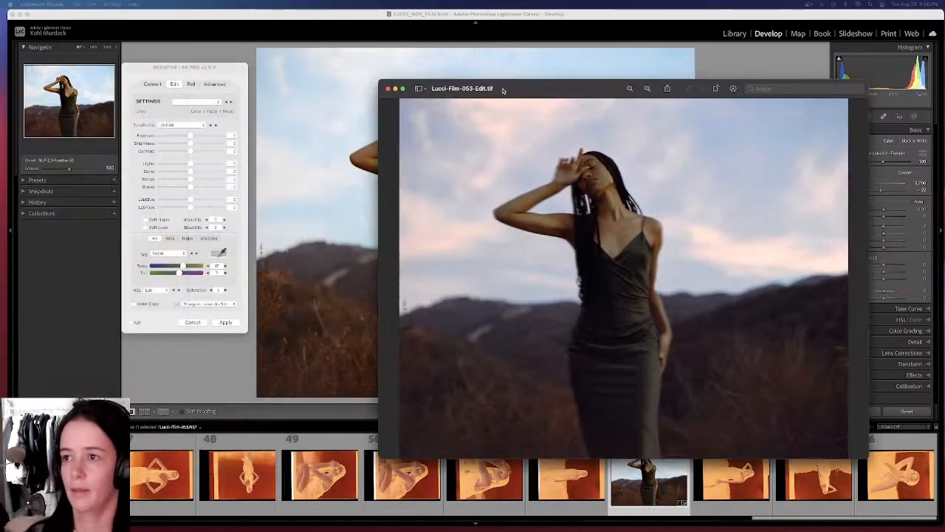
pyautogui.moveTo(503, 85); pyautogui.dragTo(547, 116)
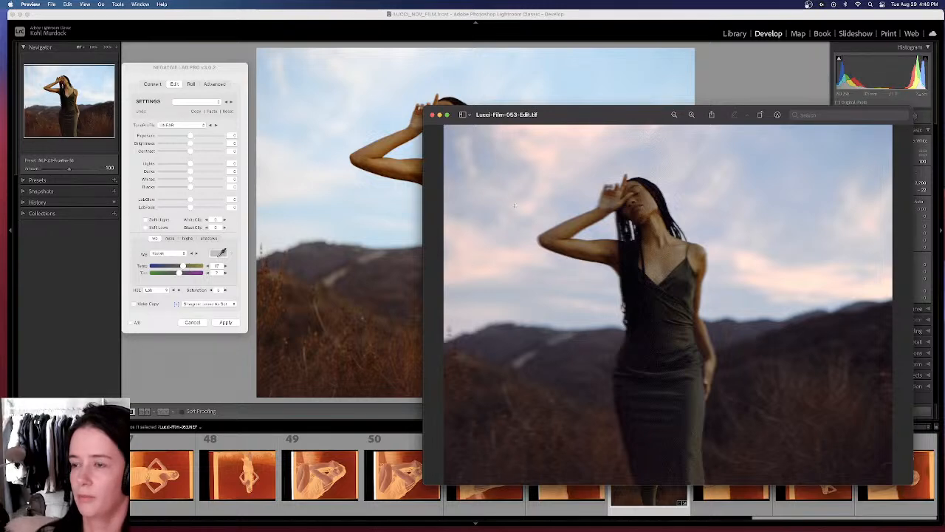
pyautogui.moveTo(544, 109); pyautogui.dragTo(445, 102)
pyautogui.press('super+w')
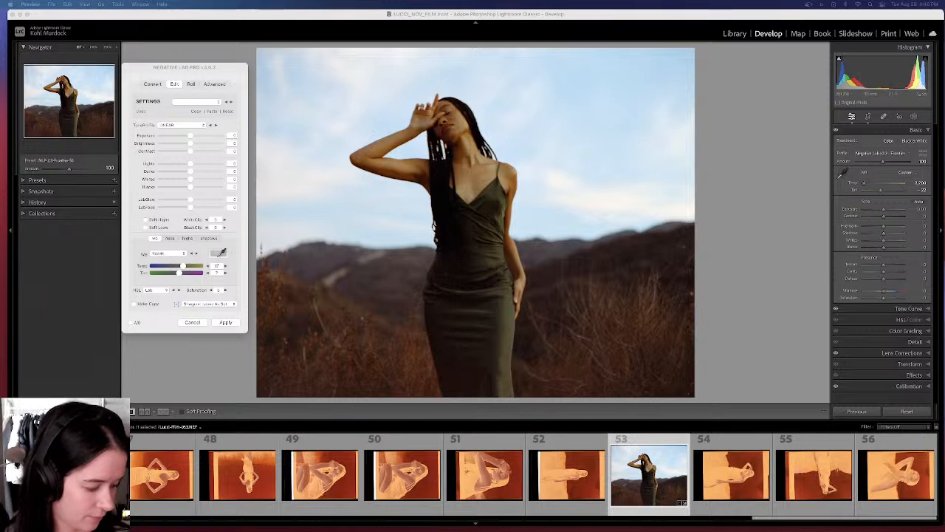
# Try the HSL color options Natural, Crystal, Pakon and None on photo 53
pyautogui.moveTo(205, 68); pyautogui.dragTo(233, 66)
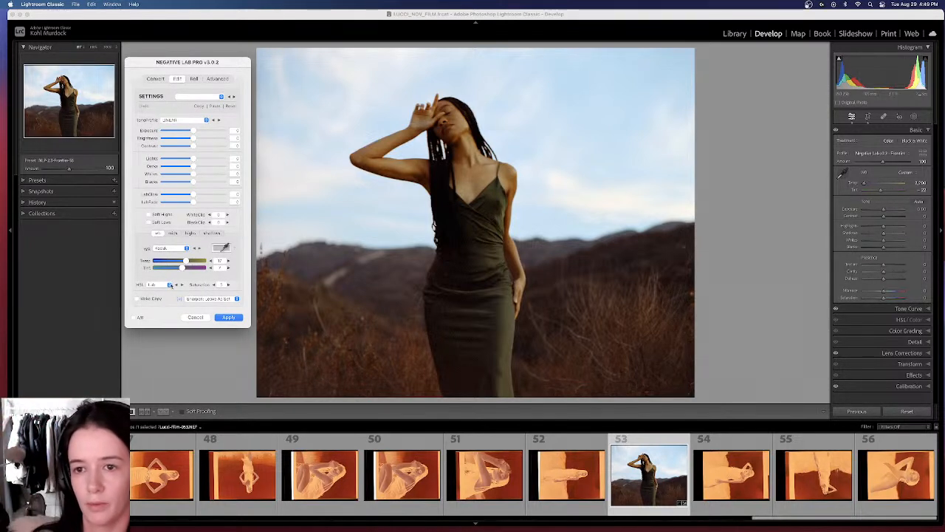
pyautogui.click(169, 286)
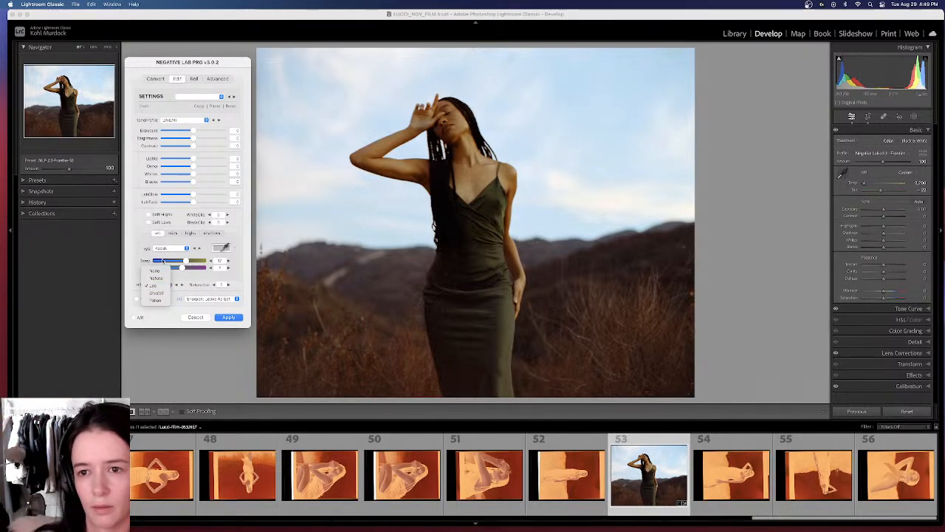
pyautogui.click(160, 279)
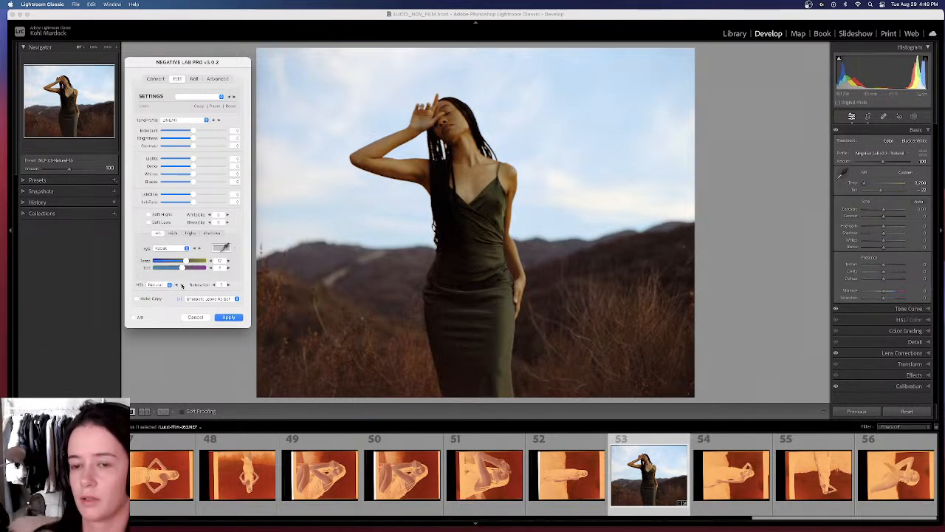
pyautogui.click(181, 285)
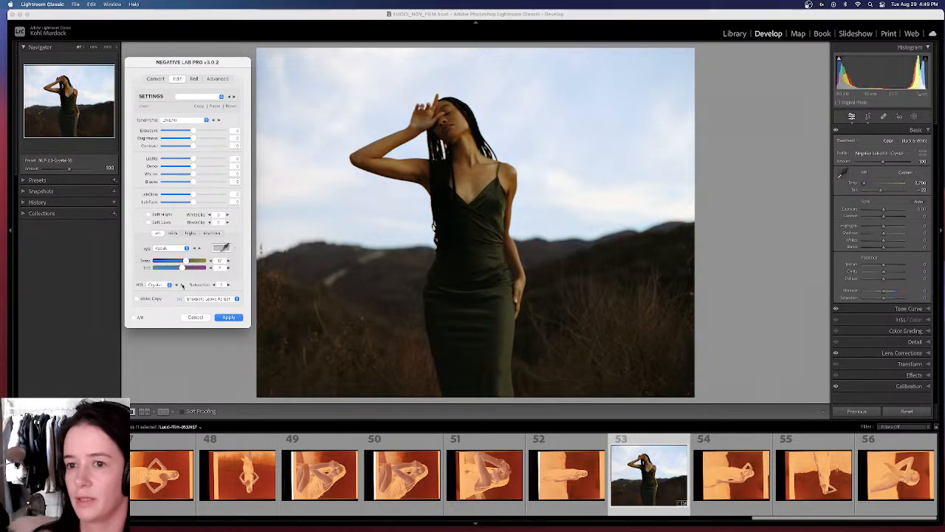
pyautogui.click(182, 285)
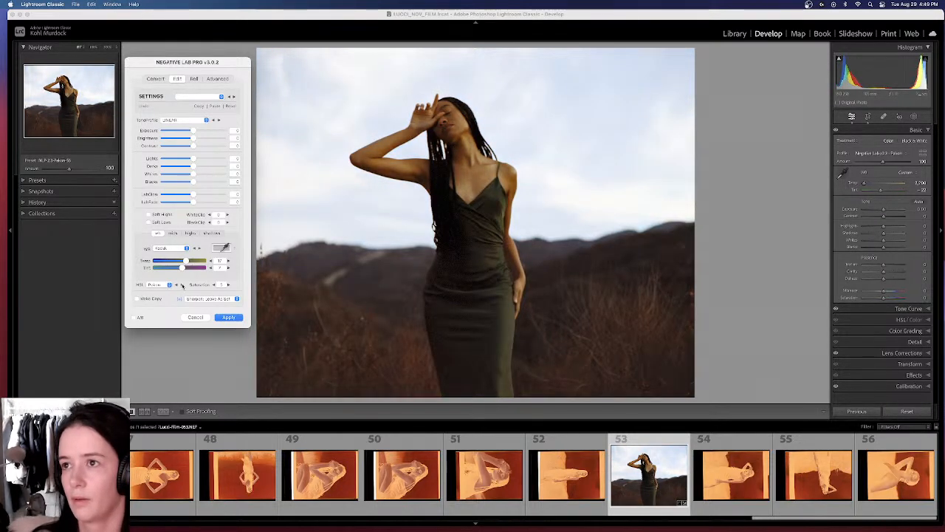
pyautogui.click(182, 285)
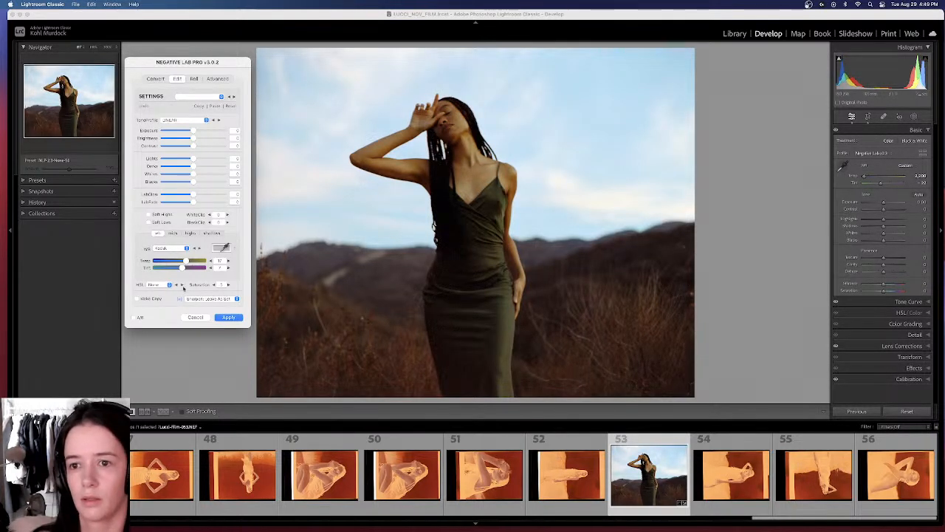
# Compare HSL None against Natural on photo 53 and set HSL to Natural
pyautogui.click(182, 285)
pyautogui.click(176, 285)
pyautogui.click(182, 285)
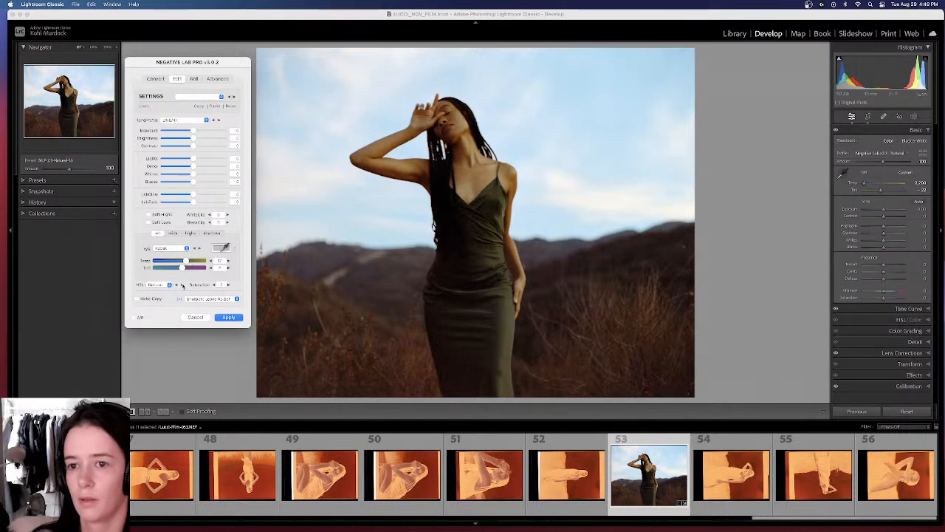
pyautogui.click(176, 285)
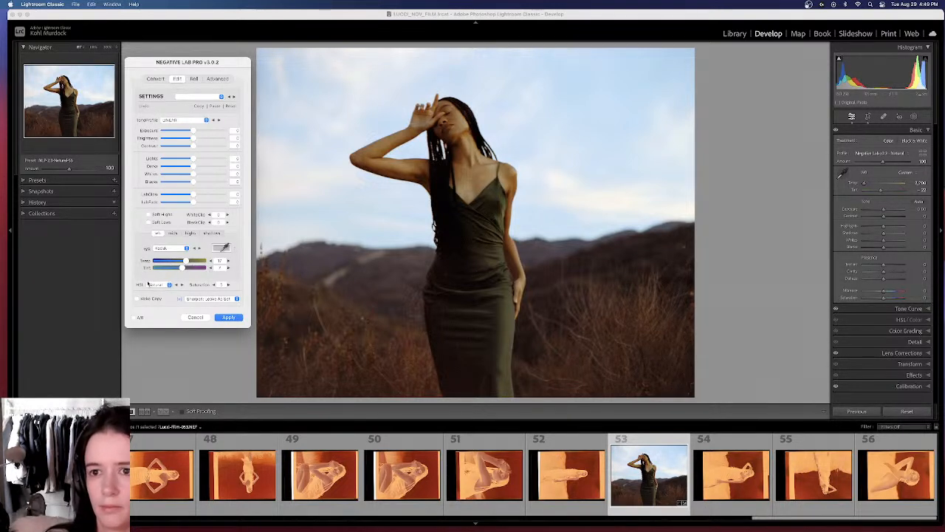
pyautogui.click(164, 286)
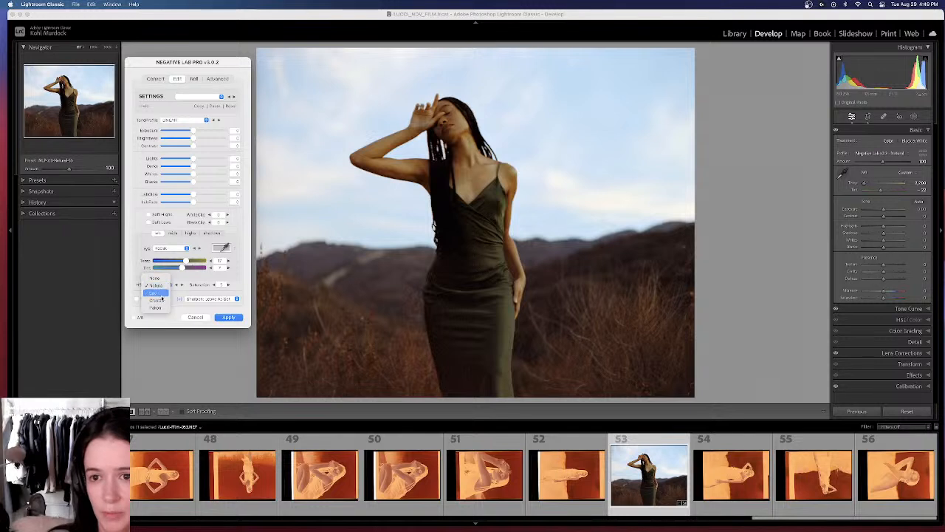
pyautogui.click(157, 285)
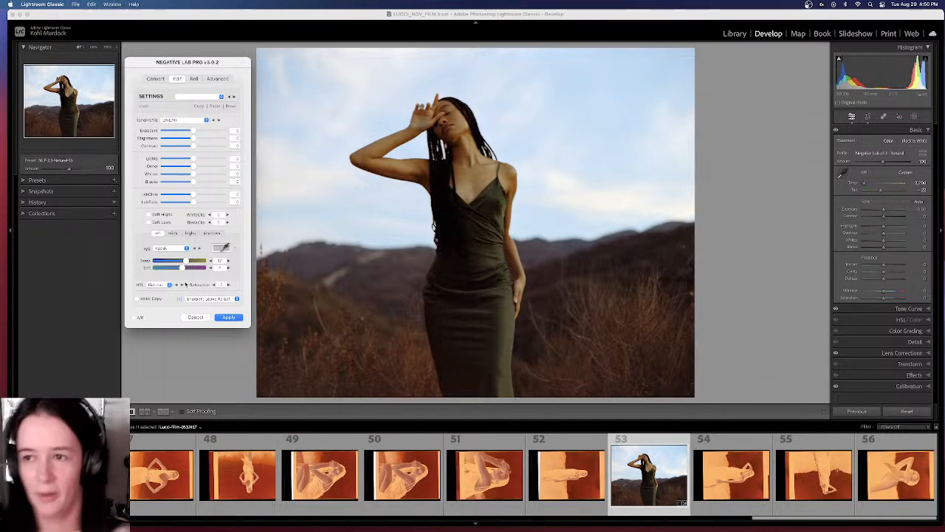
# Keep the tone profile at LINEAR and compare photo 53 with the reference image Lucci-Film-053-Edit.tif
pyautogui.moveTo(231, 63); pyautogui.dragTo(232, 59)
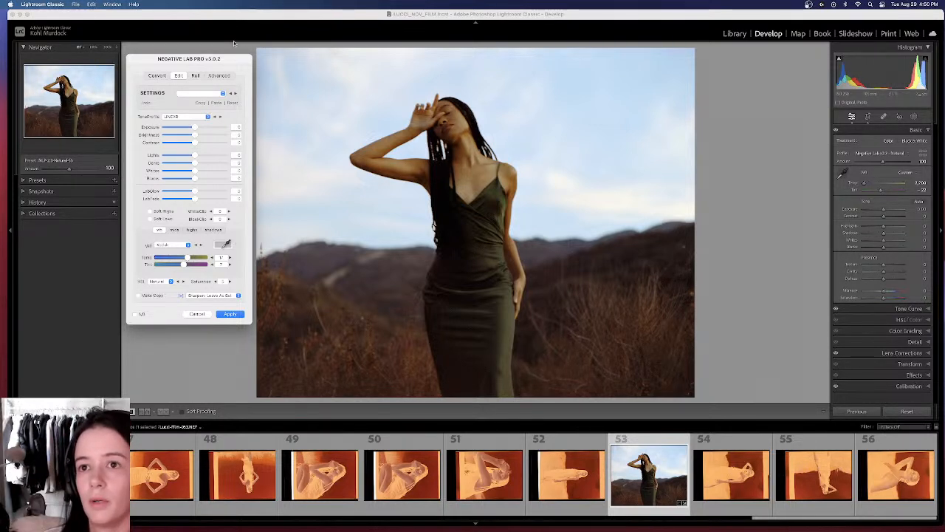
pyautogui.click(200, 118)
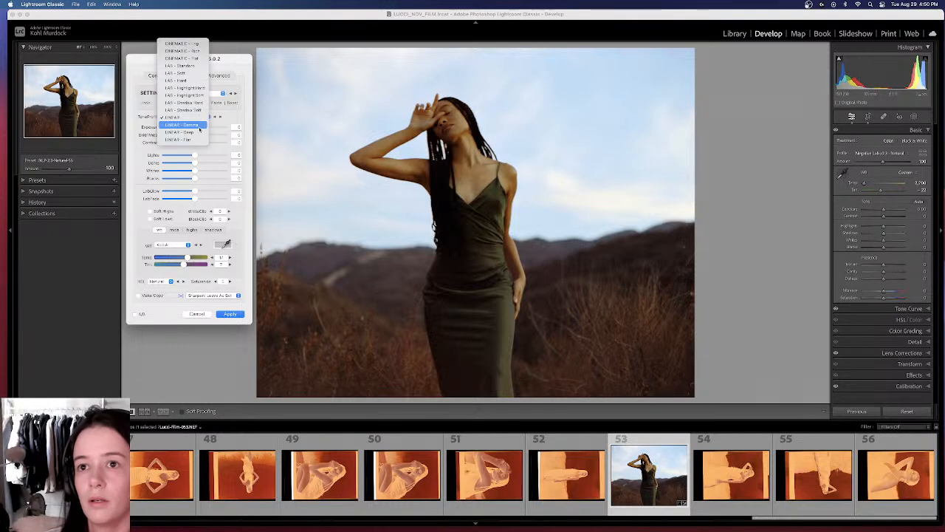
pyautogui.click(183, 117)
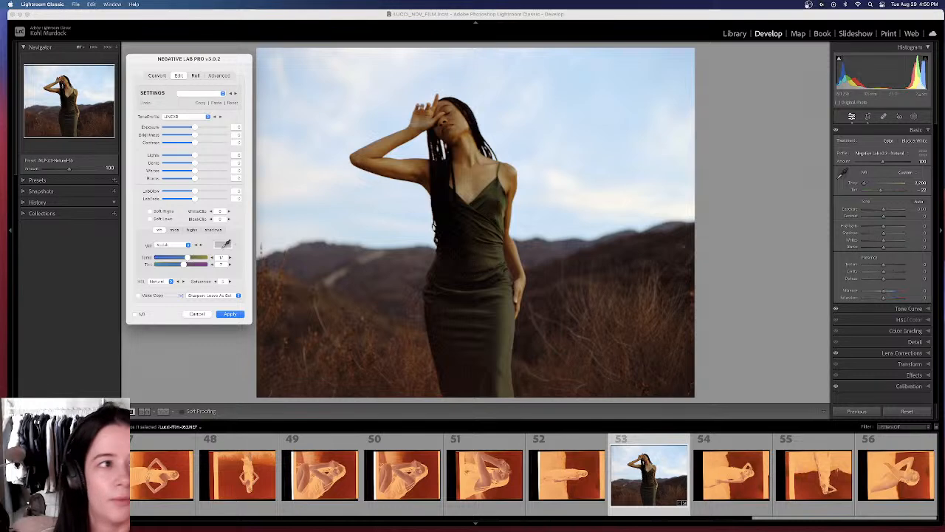
pyautogui.moveTo(0, 44); pyautogui.dragTo(599, 87)
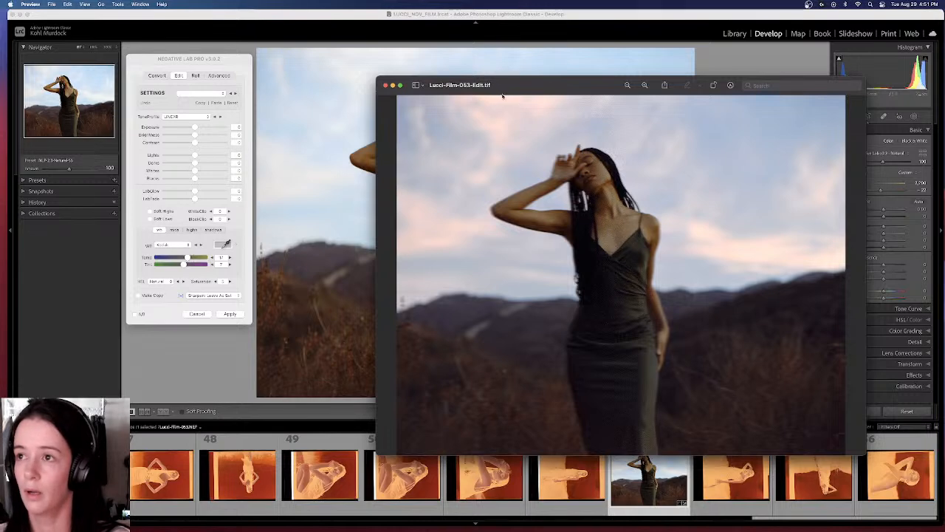
pyautogui.click(394, 85)
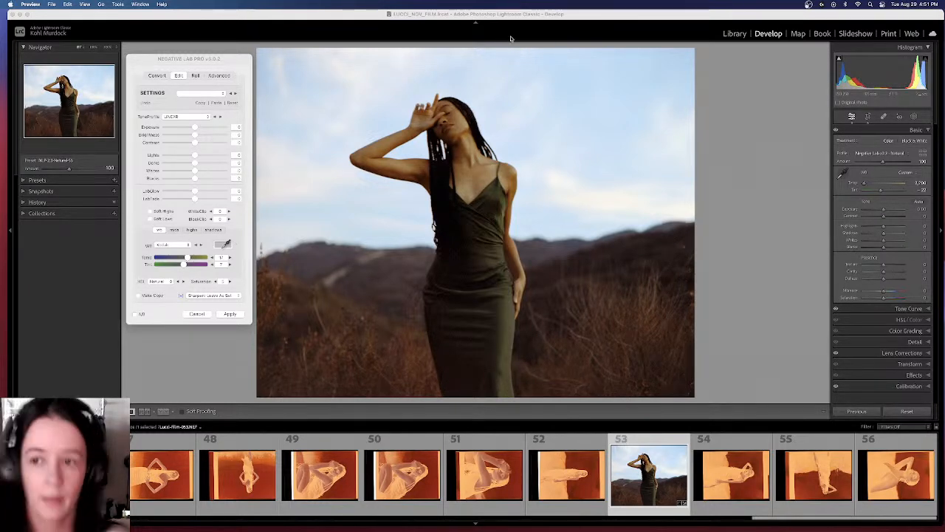
# Try a stronger magenta tint on photo 53 and return its white balance to the Kodak preset
pyautogui.click(200, 59)
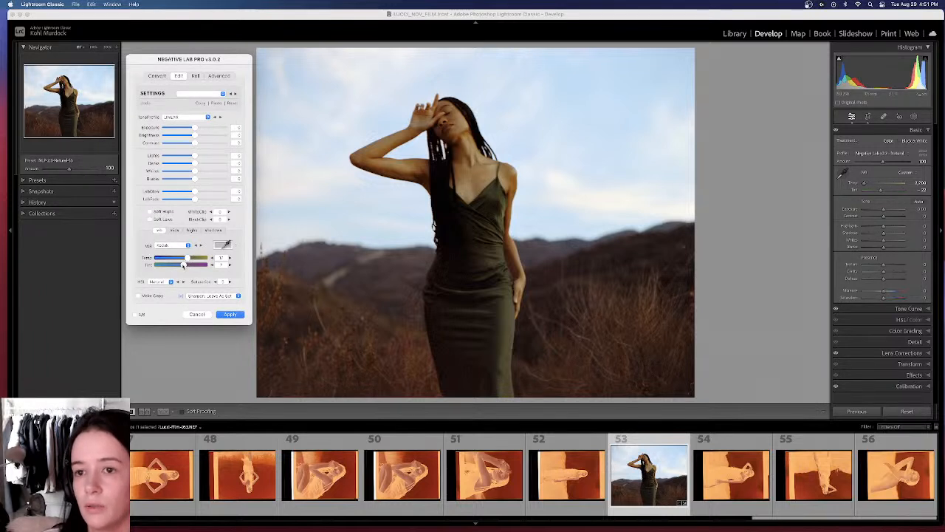
pyautogui.moveTo(183, 266); pyautogui.dragTo(186, 266)
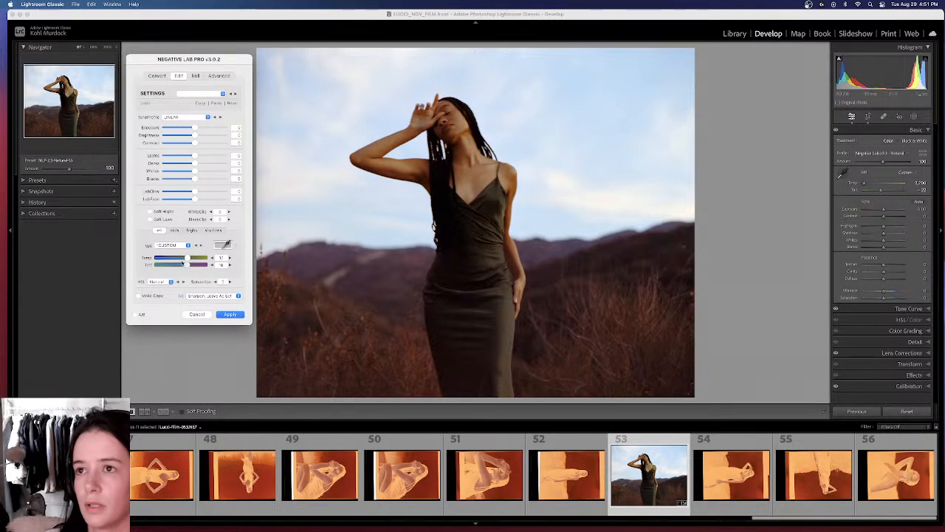
pyautogui.moveTo(186, 264); pyautogui.dragTo(194, 267)
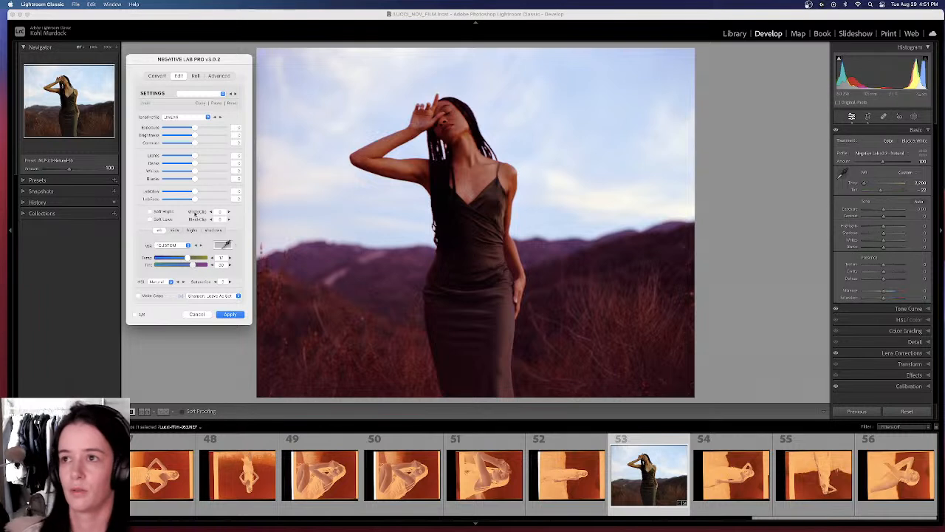
pyautogui.click(174, 245)
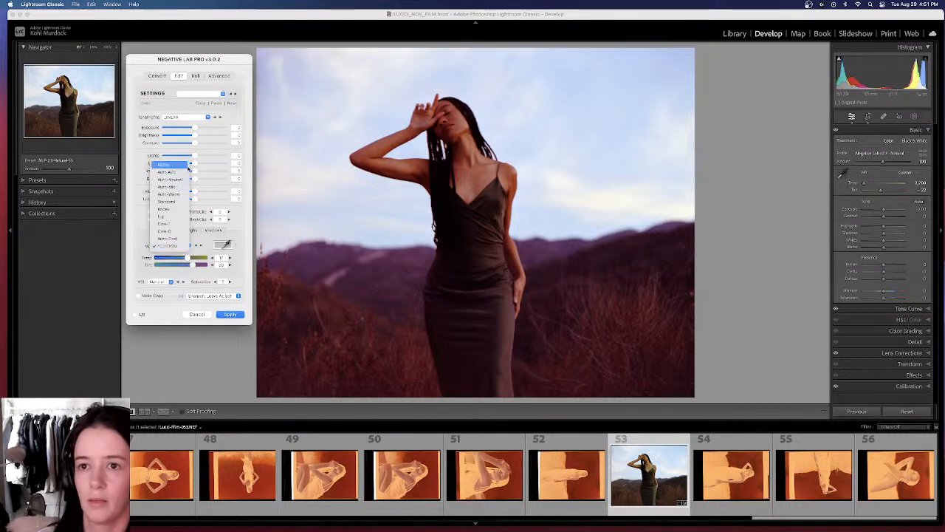
pyautogui.click(166, 209)
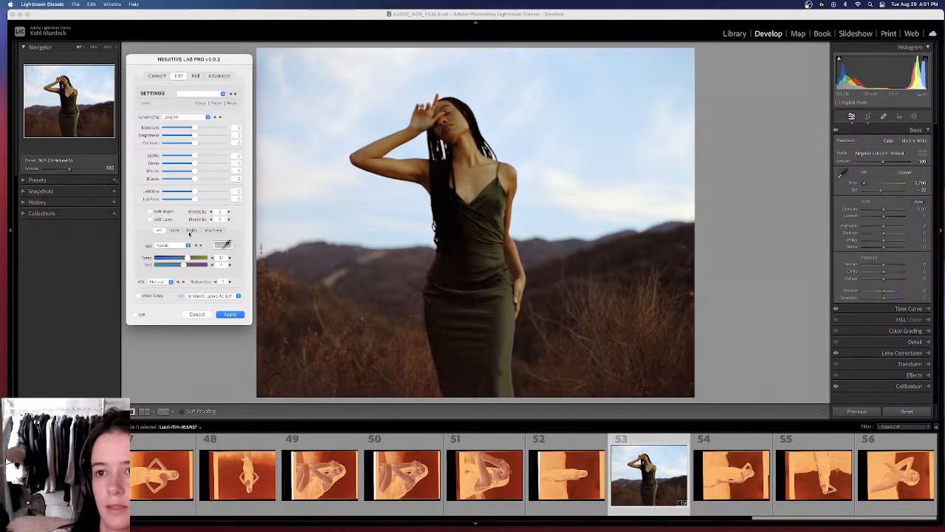
# Try shifting the highlight colors of photo 53 toward red, magenta and blue and check them against the reference image
pyautogui.click(191, 231)
pyautogui.moveTo(174, 251); pyautogui.dragTo(179, 251)
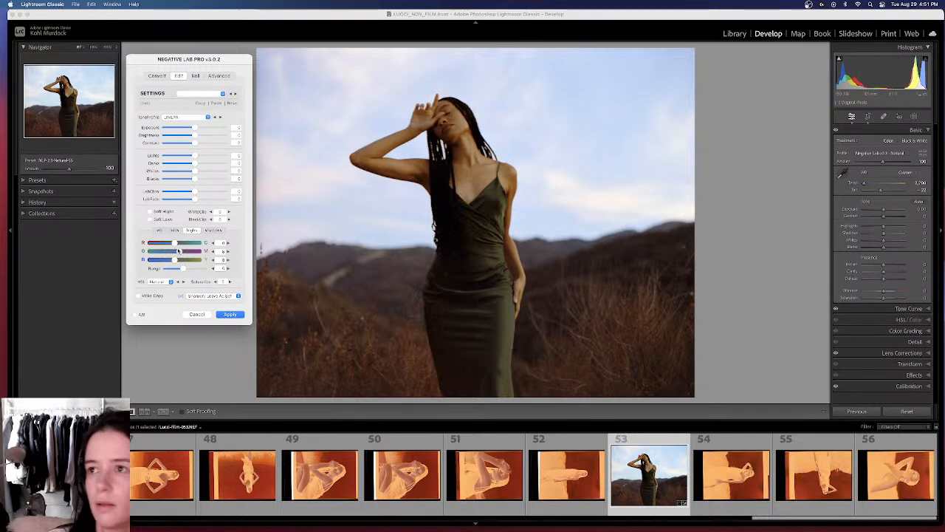
pyautogui.moveTo(181, 253)
pyautogui.mouseDown()
pyautogui.moveTo(170, 261)
pyautogui.moveTo(172, 246)
pyautogui.mouseUp()
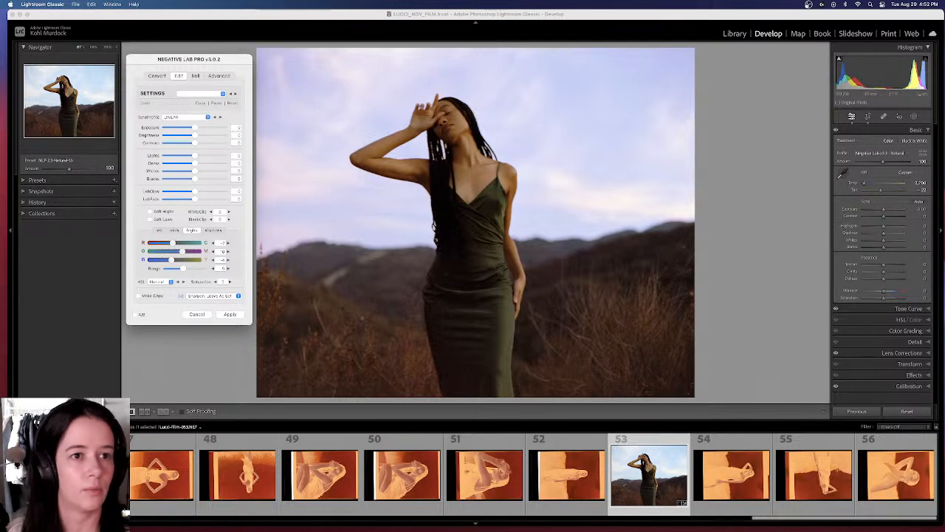
pyautogui.click(1, 384)
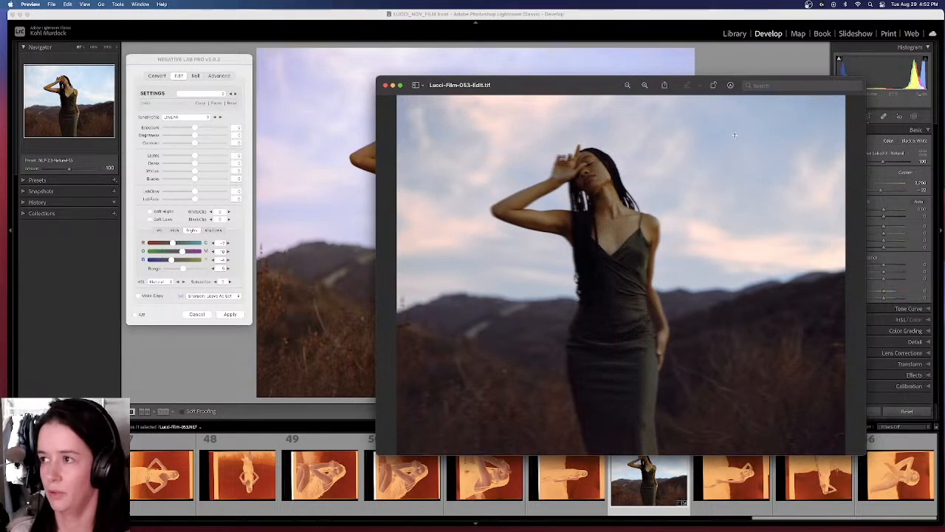
pyautogui.moveTo(537, 92); pyautogui.dragTo(0, 57)
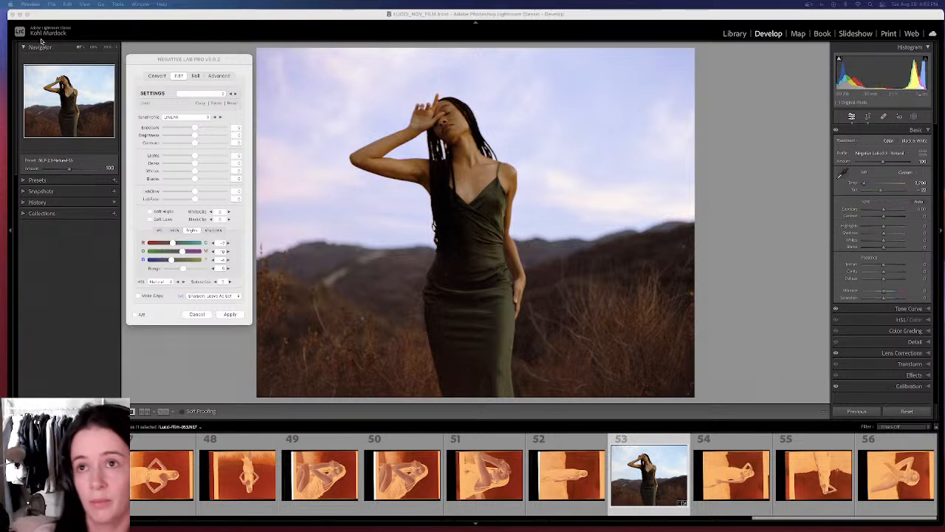
pyautogui.click(239, 60)
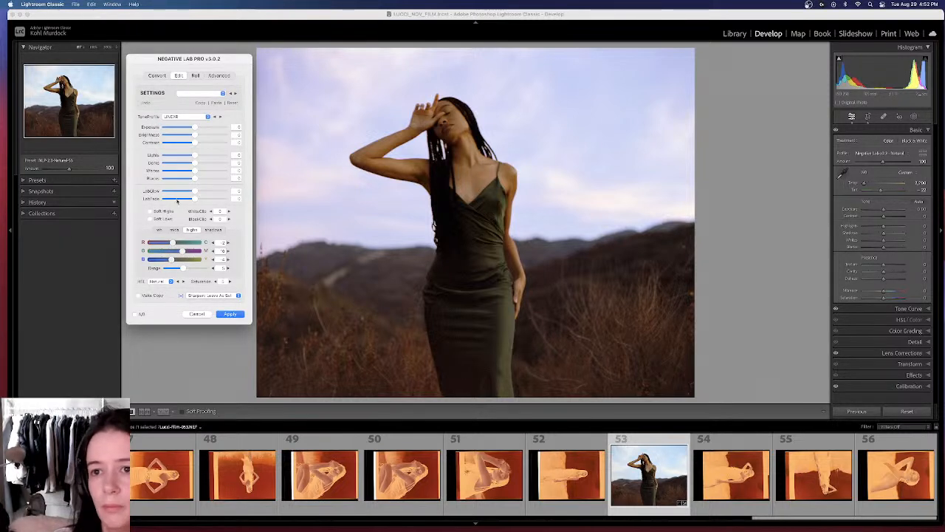
# Reset the highlight color balance to 0 with a range of 1 and apply the Negative Lab Pro edits to photo 53
pyautogui.click(232, 246)
pyautogui.write('0')
pyautogui.press('Tab')
pyautogui.press('Tab')
pyautogui.write('0')
pyautogui.press('Tab')
pyautogui.write('1')
pyautogui.press('Return')
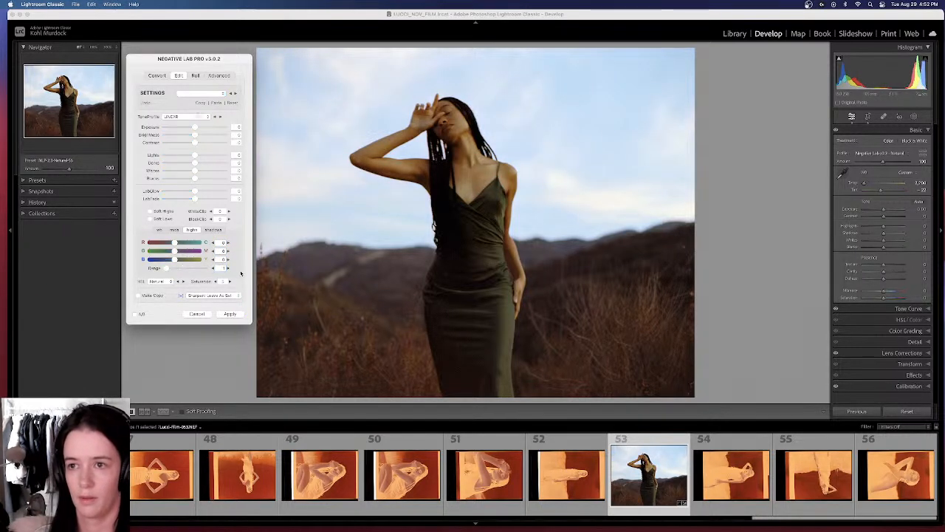
pyautogui.click(206, 139)
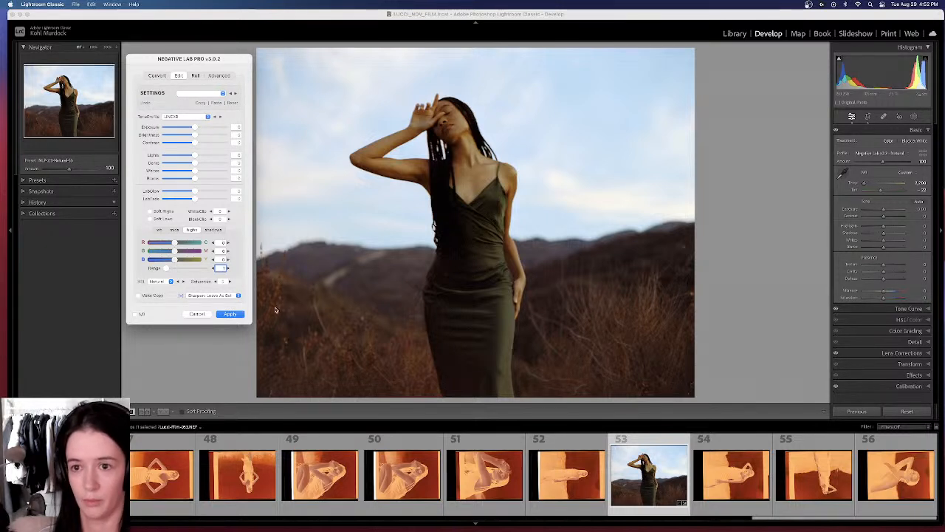
pyautogui.click(231, 314)
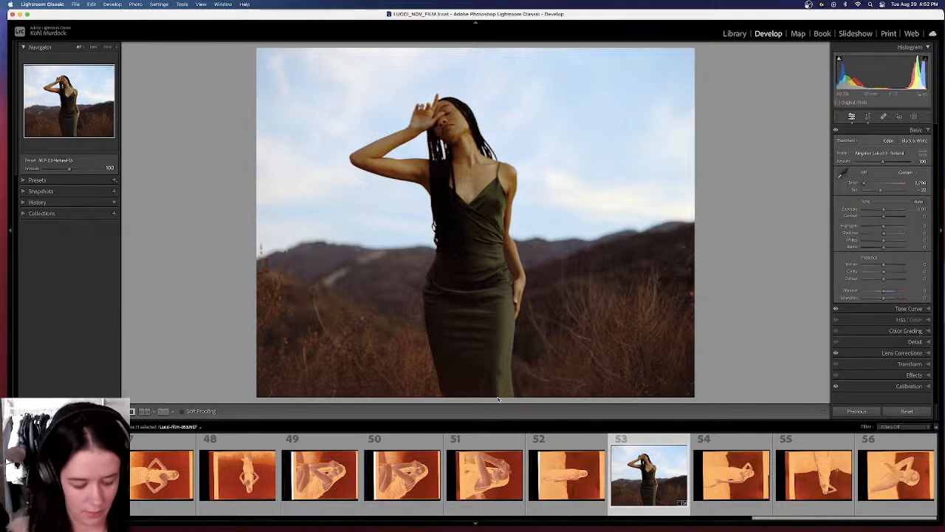
# Rotate negatives 49 through 52 counterclockwise together in the Library grid
pyautogui.click(735, 33)
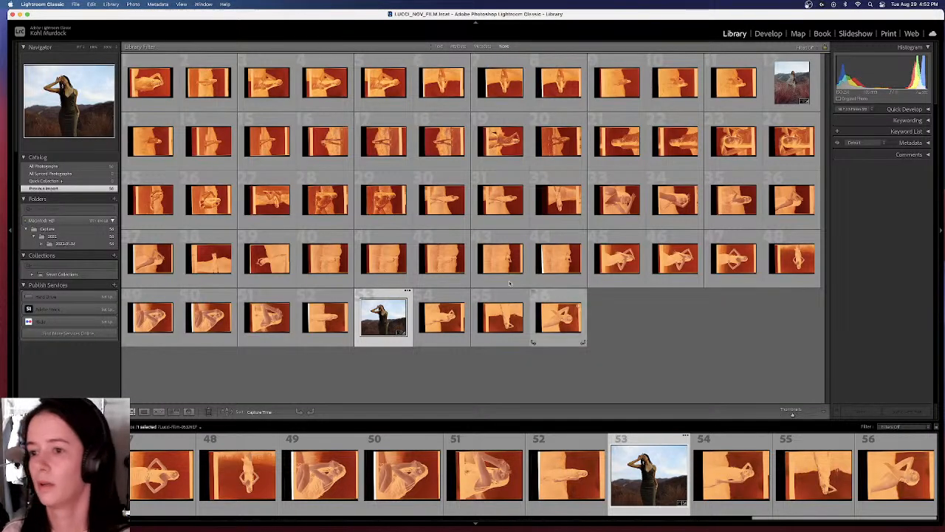
pyautogui.click(165, 330)
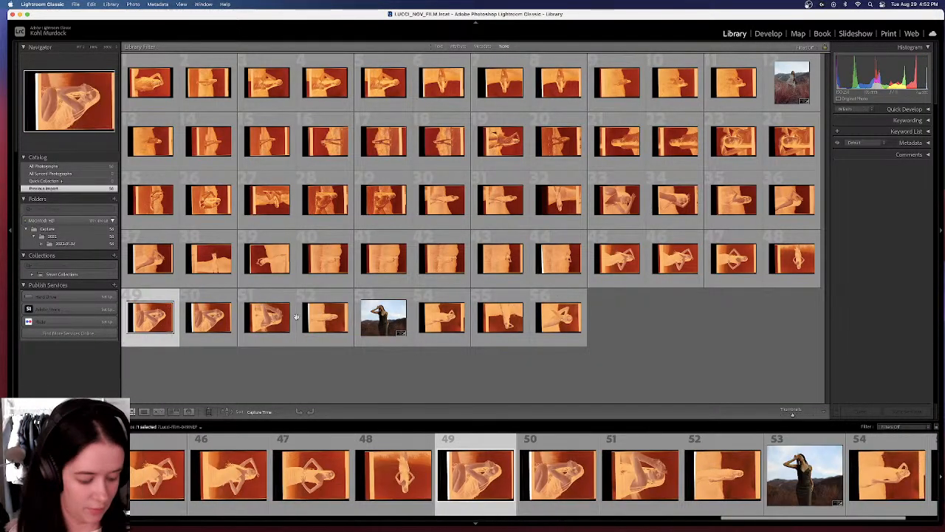
pyautogui.keyDown('shift'); pyautogui.click(325, 342); pyautogui.keyUp('shift')
pyautogui.click(300, 411)
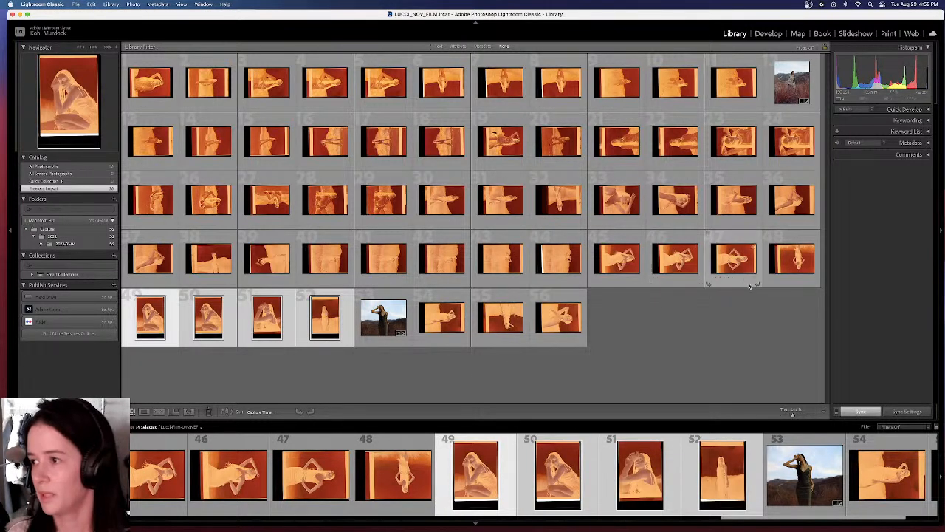
# Rotate negative 48 by 180 degrees in the Library grid so the subject stands upright
pyautogui.click(792, 259)
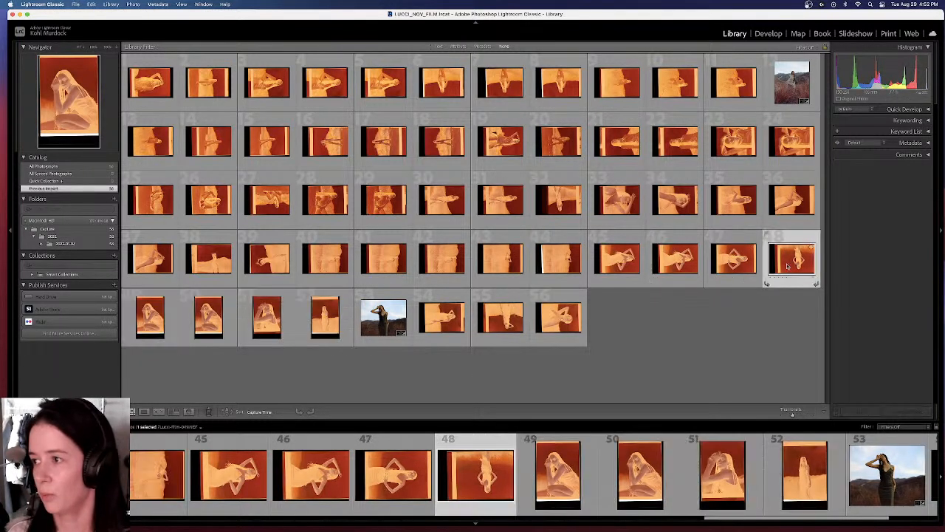
pyautogui.click(300, 411)
pyautogui.click(300, 411)
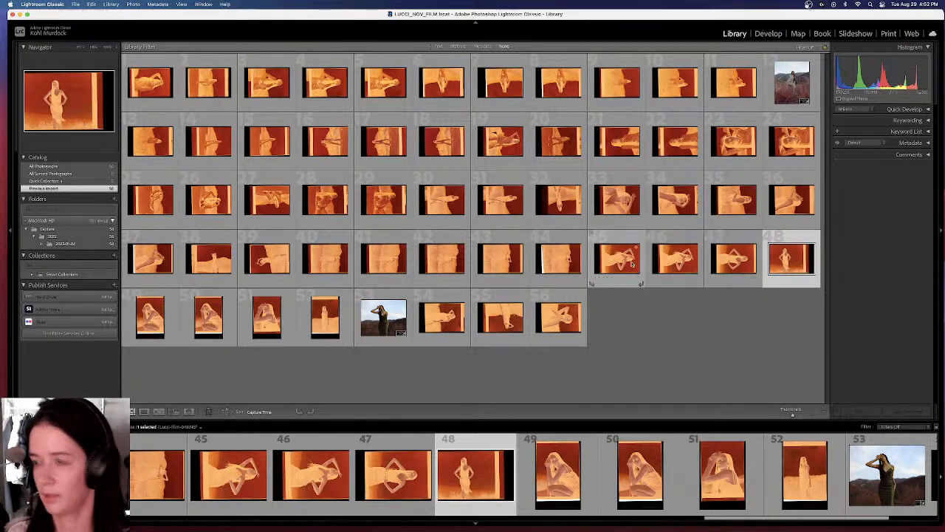
# Rotate negatives 45 through 47 counterclockwise together in the Library grid and clear the selection
pyautogui.click(634, 265)
pyautogui.keyDown('shift'); pyautogui.click(759, 274); pyautogui.keyUp('shift')
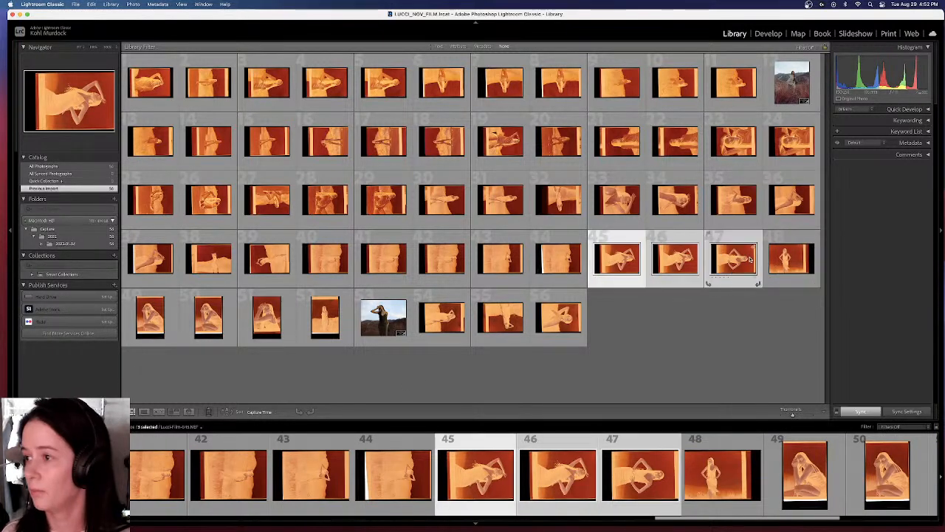
pyautogui.click(299, 411)
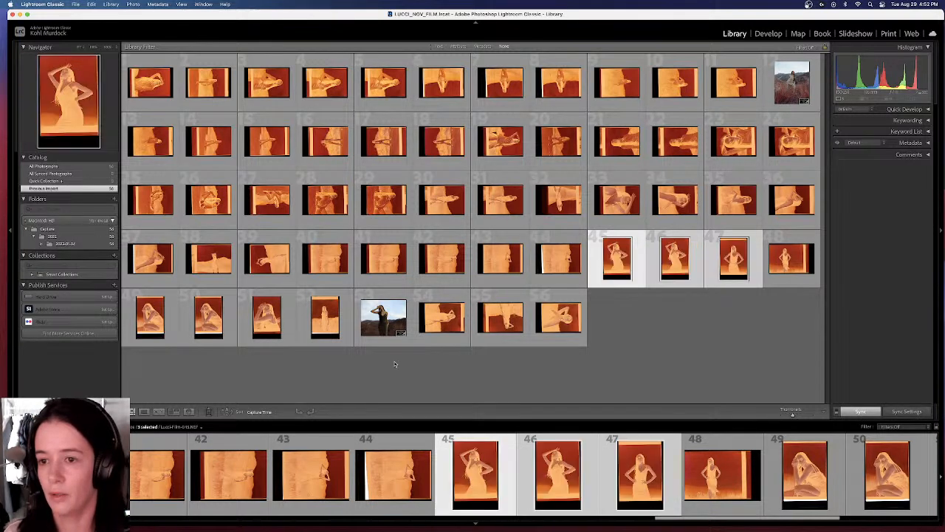
pyautogui.click(716, 334)
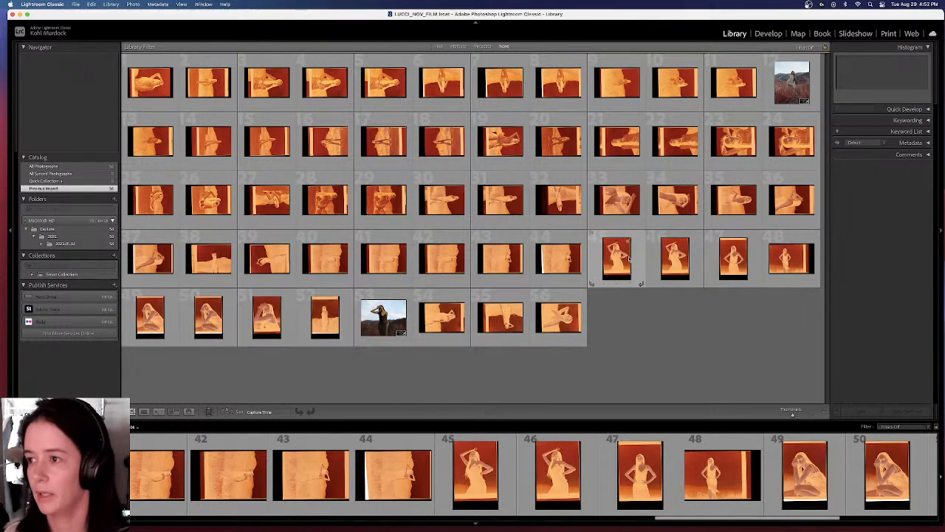
# Open negative 49 for developing and sample its white balance from the film border above the frame
pyautogui.doubleClick(148, 316)
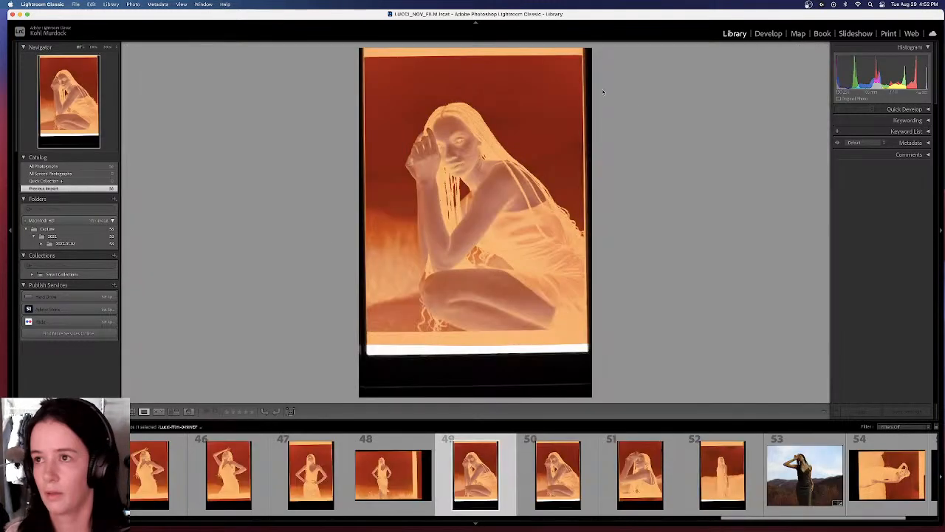
pyautogui.press('d')
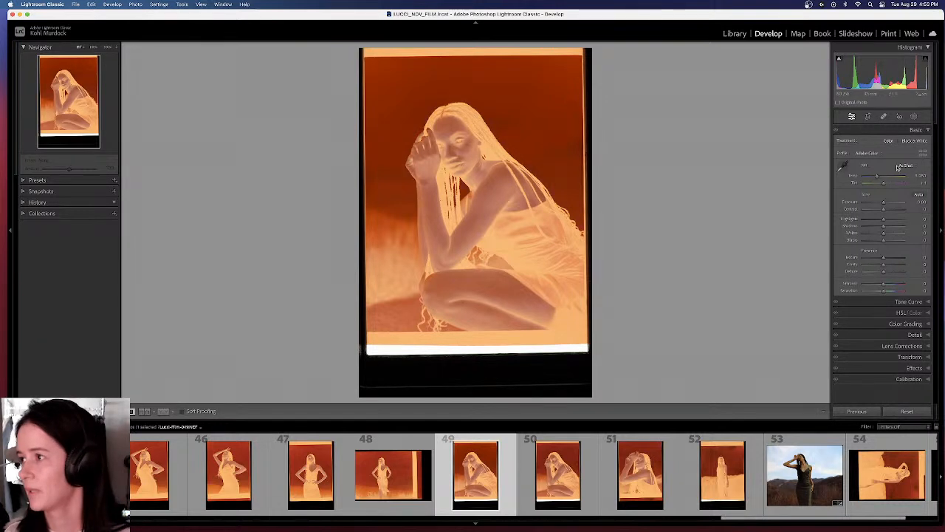
pyautogui.click(841, 165)
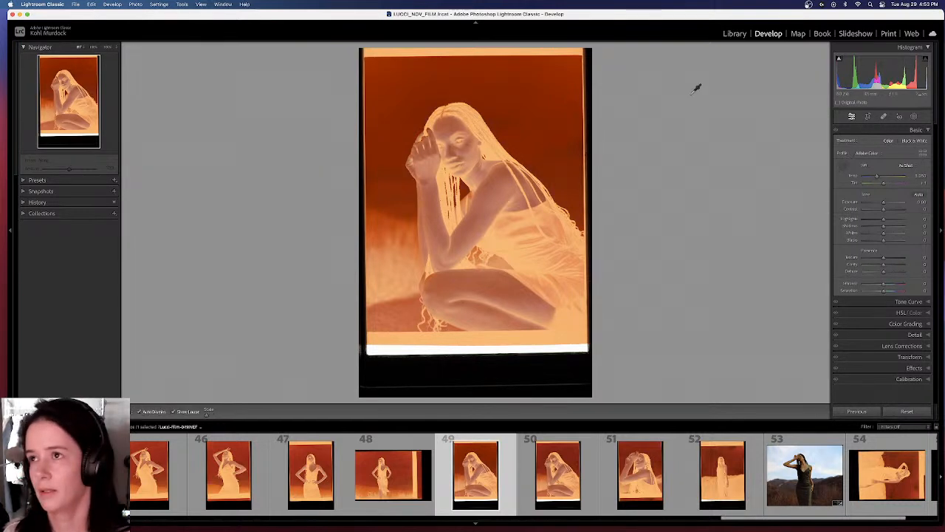
pyautogui.click(489, 49)
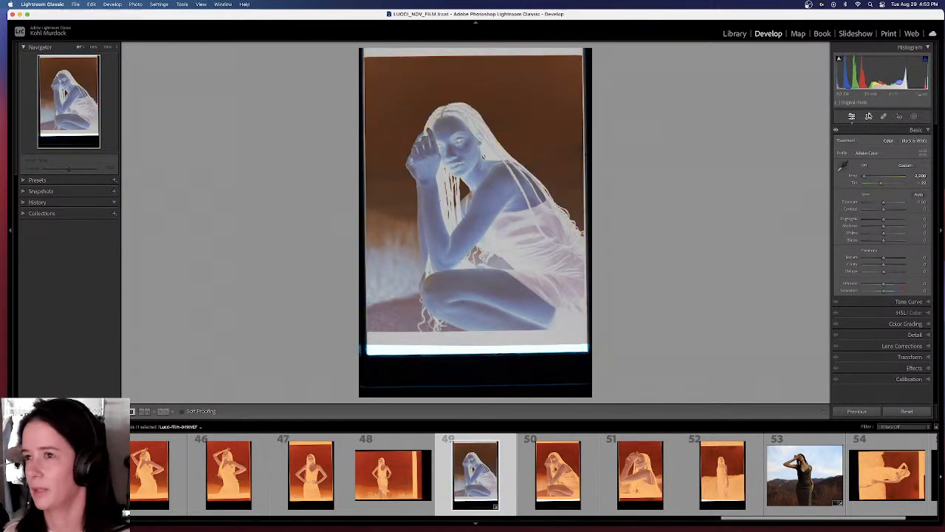
# Try trimming the upper and right film borders off negative 49, and reset all its develop settings
pyautogui.click(869, 115)
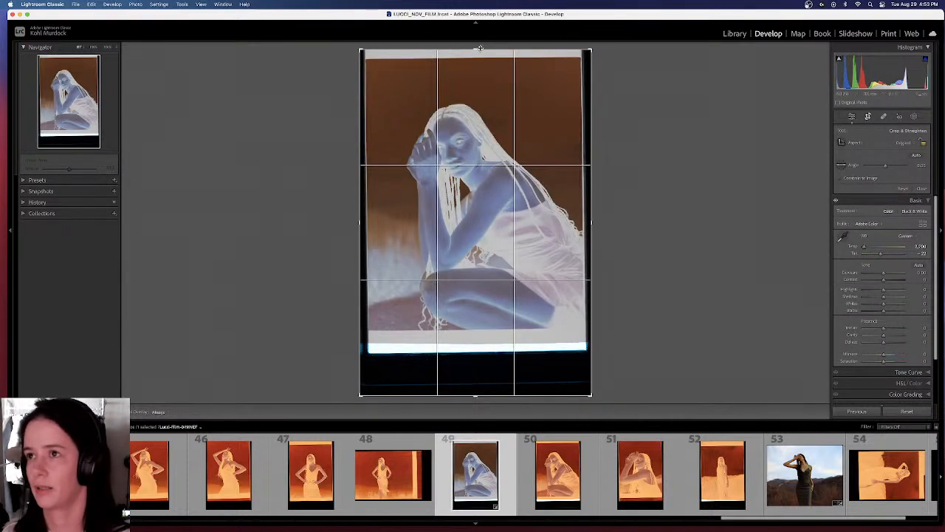
pyautogui.moveTo(473, 49); pyautogui.dragTo(473, 55)
pyautogui.moveTo(590, 220); pyautogui.dragTo(582, 220)
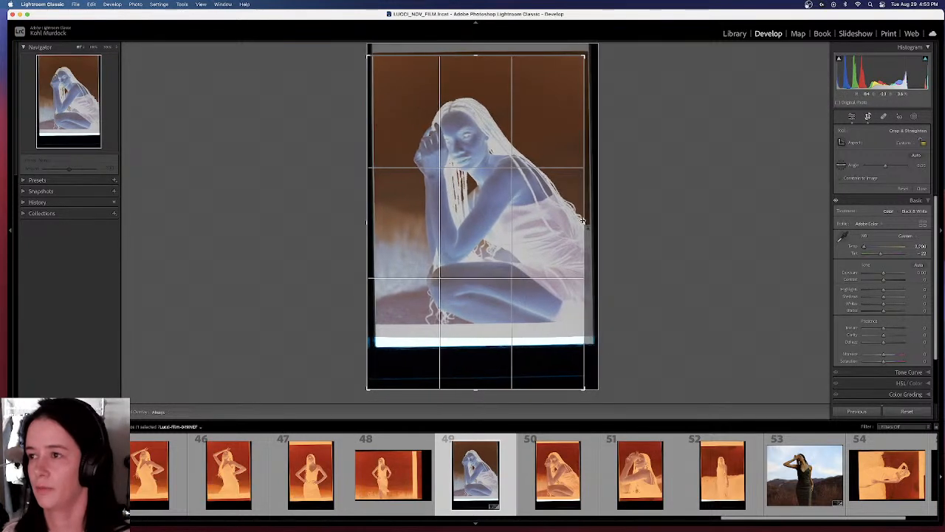
pyautogui.click(906, 411)
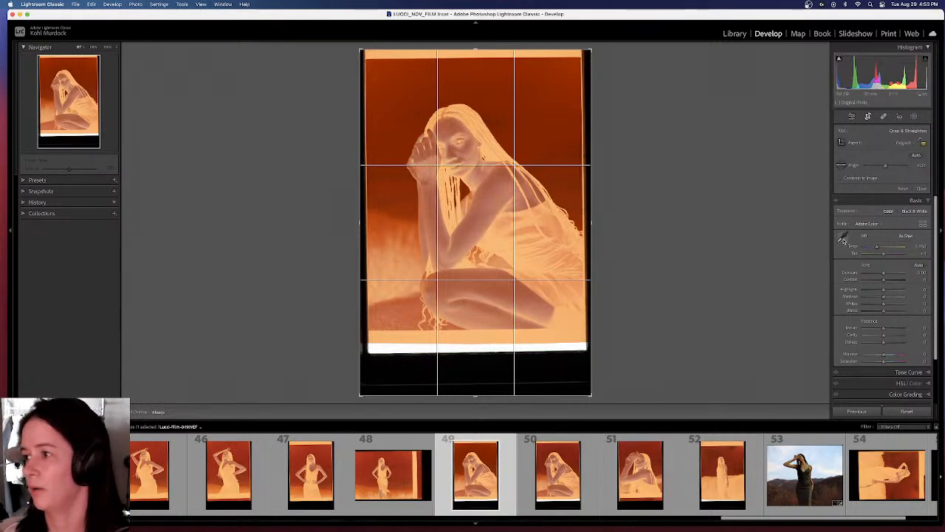
# Try converting negative 49 uncropped in Negative Lab Pro with white balance sampled from the lower film border, and discard and reset everything
pyautogui.click(842, 238)
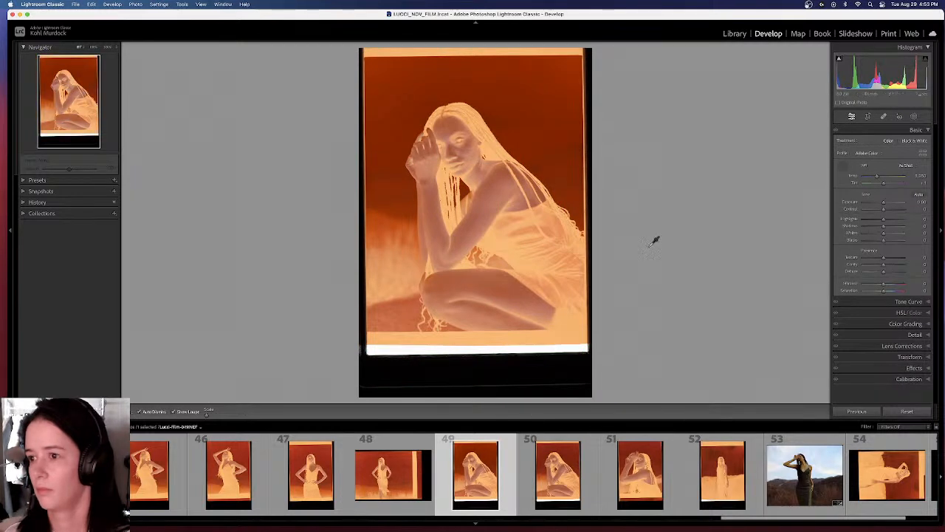
pyautogui.click(505, 337)
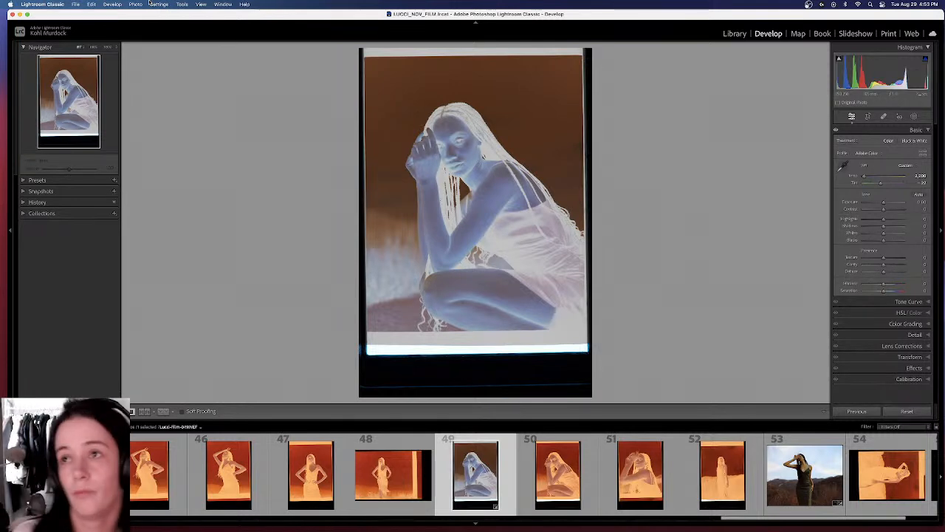
pyautogui.click(75, 4)
pyautogui.moveTo(148, 173)
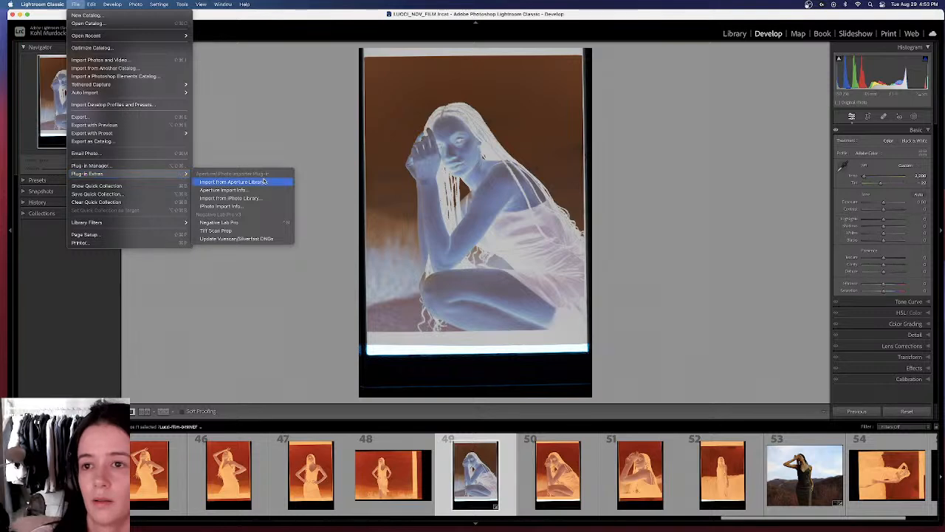
pyautogui.click(222, 222)
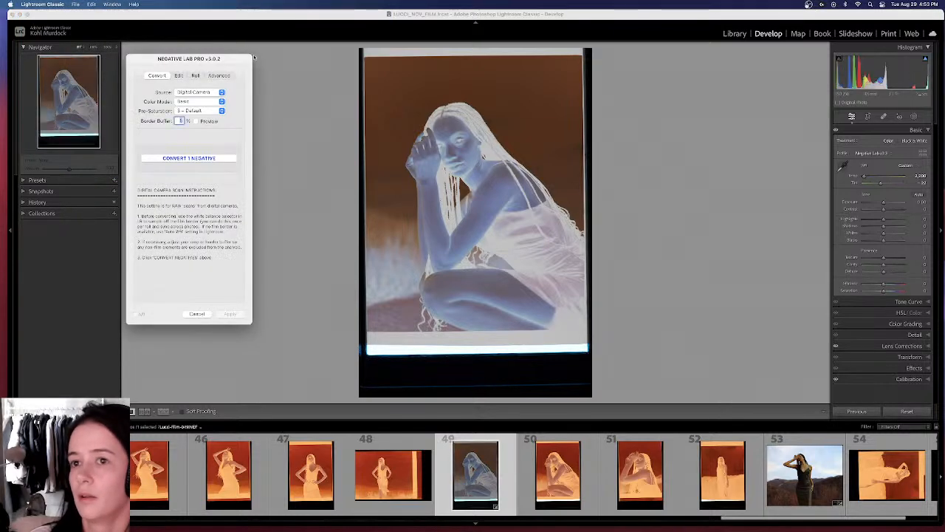
pyautogui.click(189, 158)
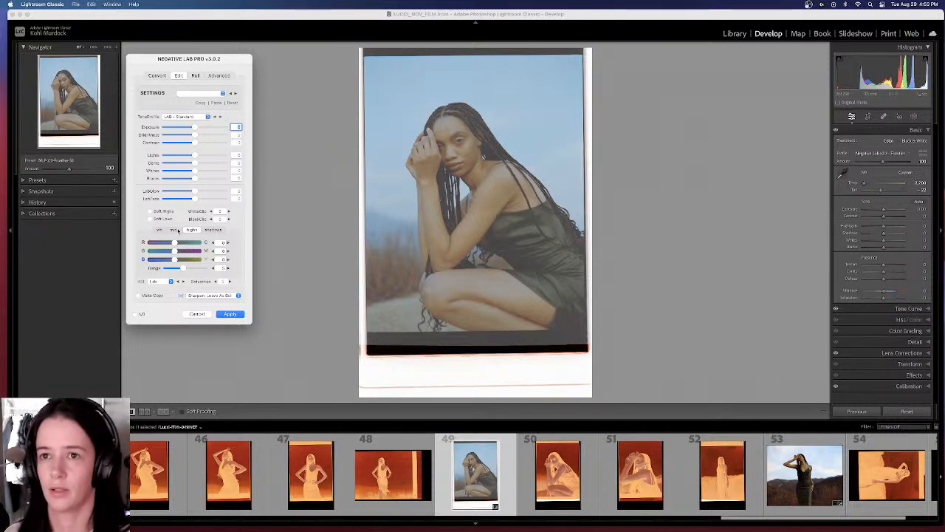
pyautogui.click(193, 314)
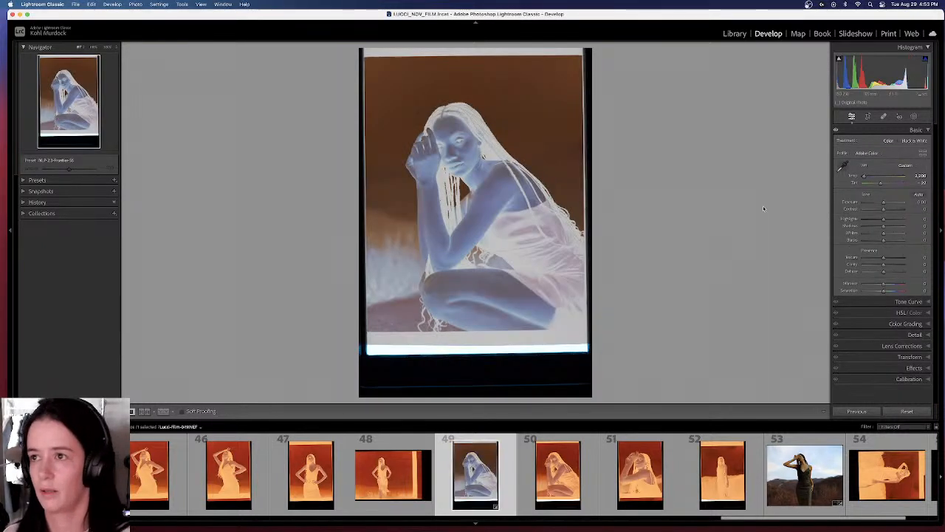
pyautogui.click(908, 412)
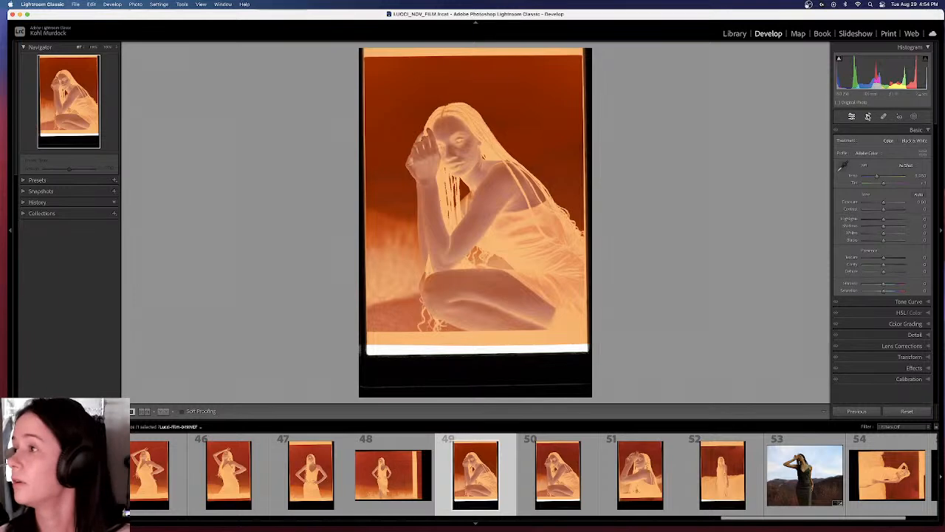
# Straighten negative 49 and crop it inside the film borders on all four sides, without sampling a white balance
pyautogui.press('r')
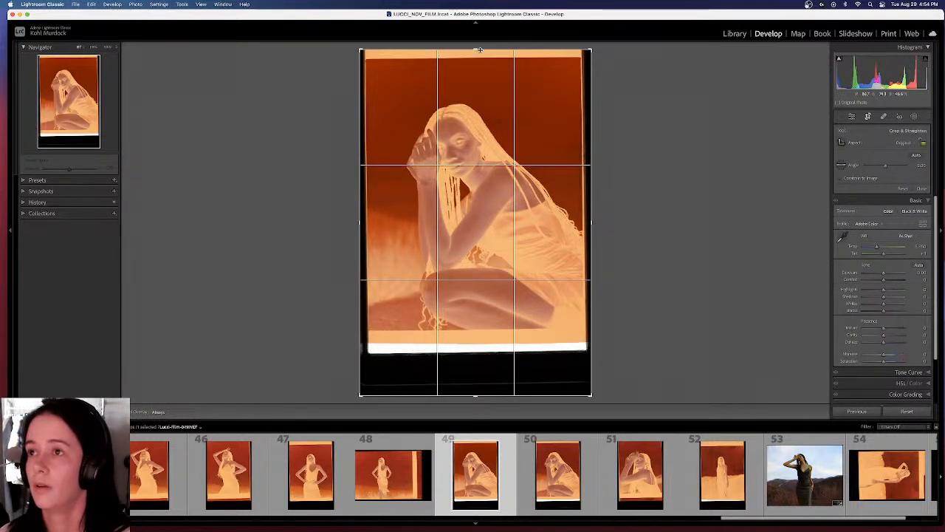
pyautogui.moveTo(478, 51); pyautogui.dragTo(478, 58)
pyautogui.moveTo(600, 55); pyautogui.dragTo(603, 60)
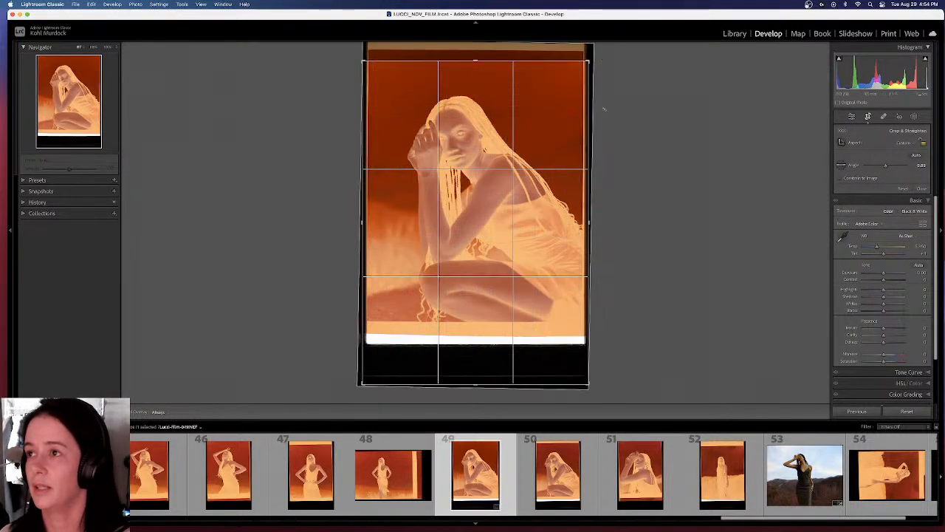
pyautogui.click(818, 498)
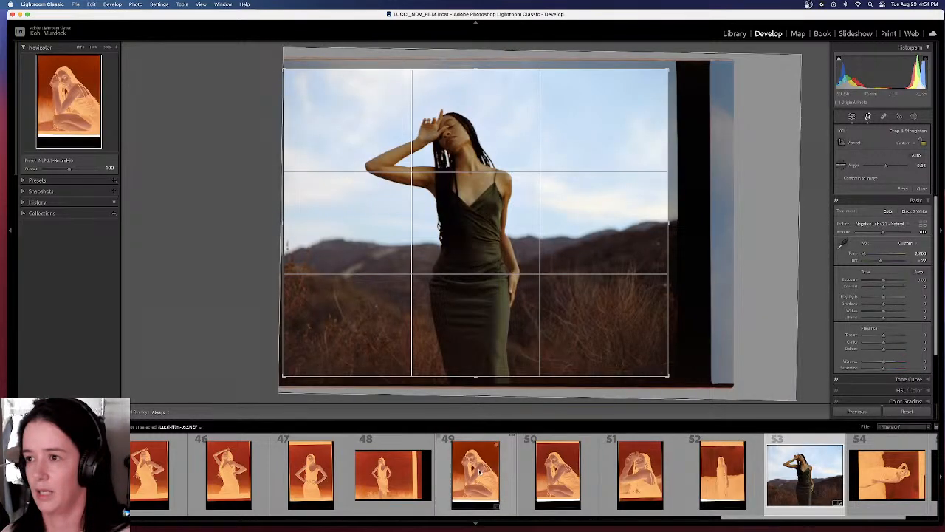
pyautogui.click(478, 471)
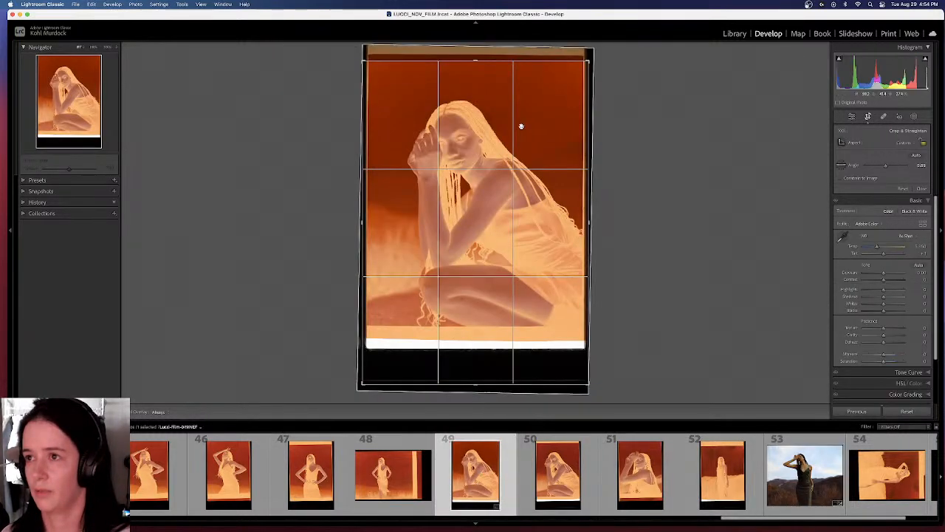
pyautogui.moveTo(584, 218); pyautogui.dragTo(584, 218)
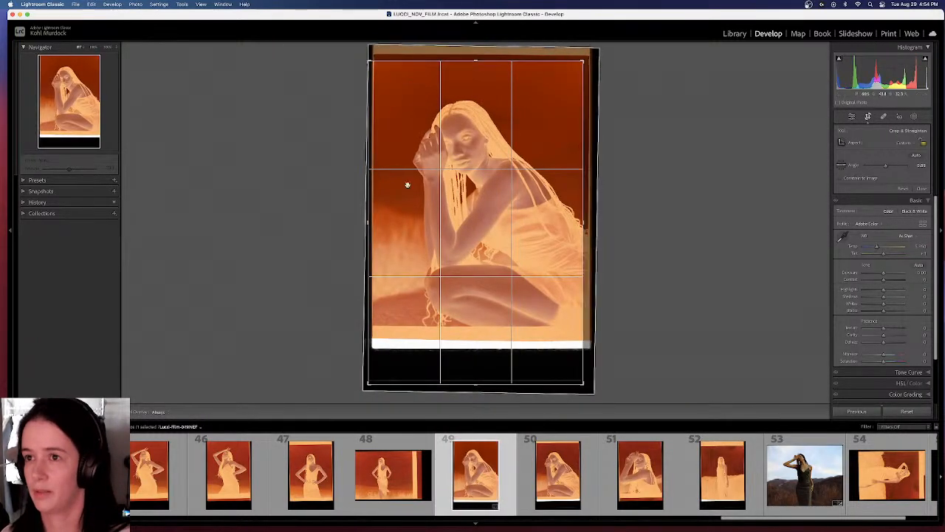
pyautogui.moveTo(368, 219); pyautogui.dragTo(371, 220)
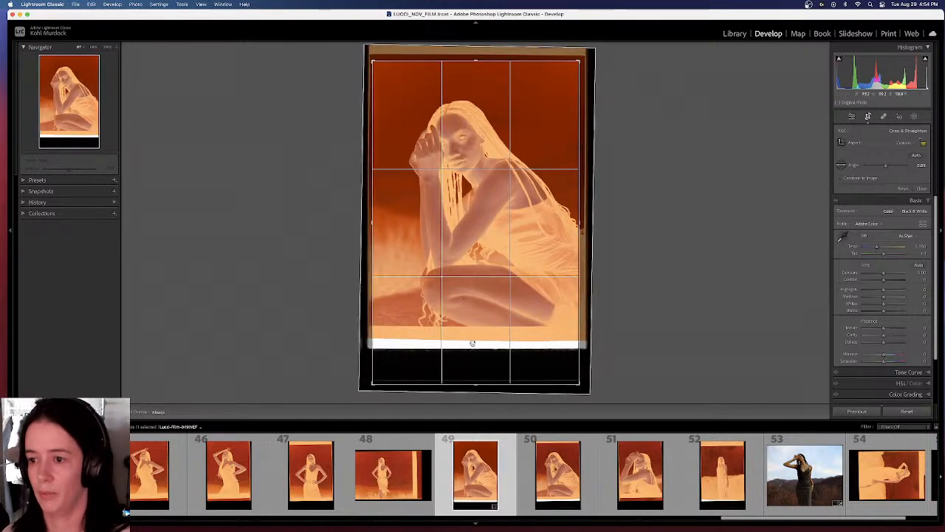
pyautogui.moveTo(477, 382); pyautogui.dragTo(474, 350)
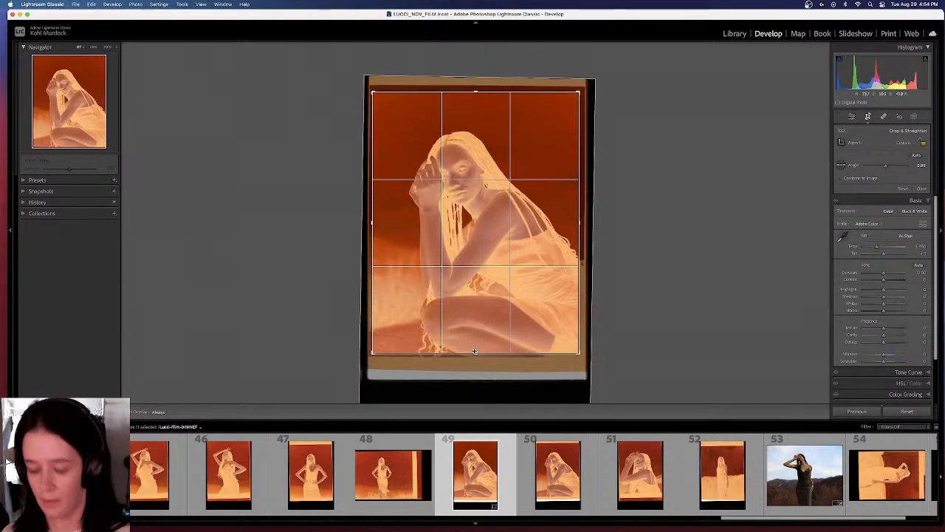
pyautogui.press('Return')
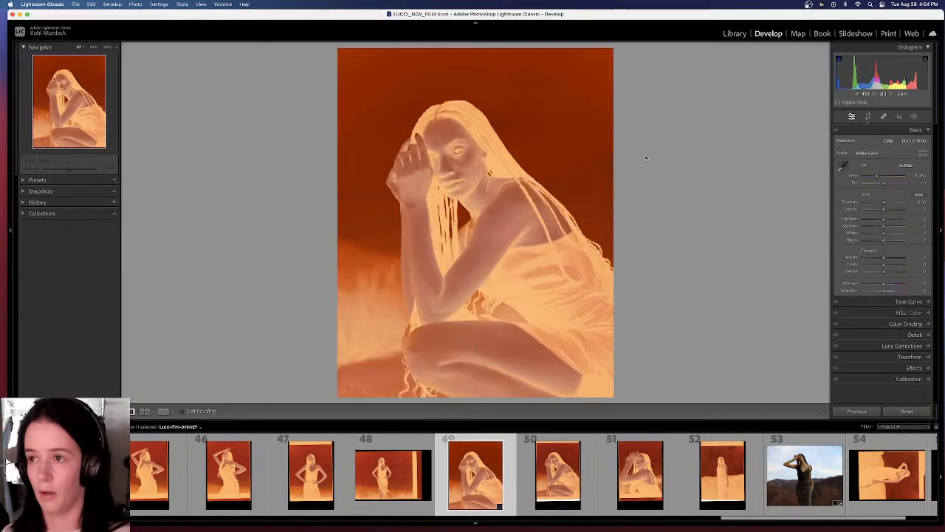
# Try converting the cropped negative 49 in Negative Lab Pro with its As Shot white balance
pyautogui.click(74, 4)
pyautogui.moveTo(163, 172)
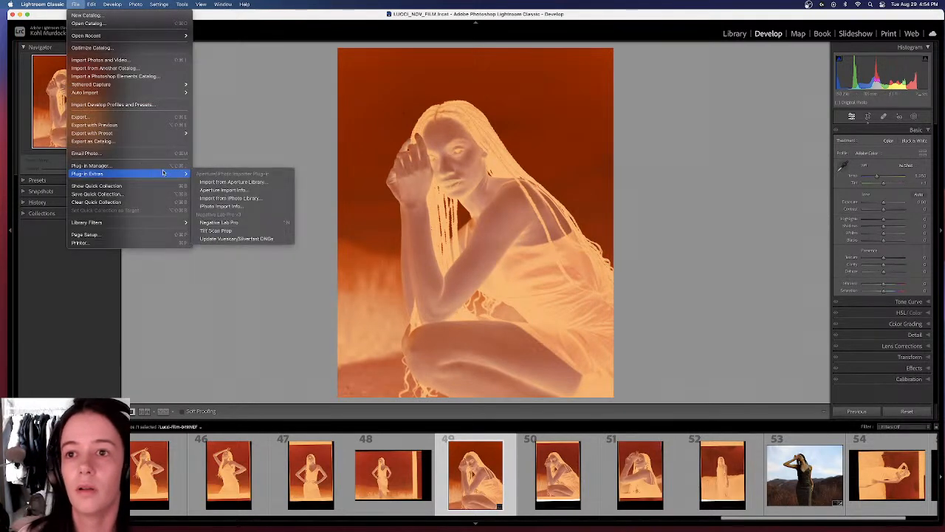
pyautogui.click(222, 222)
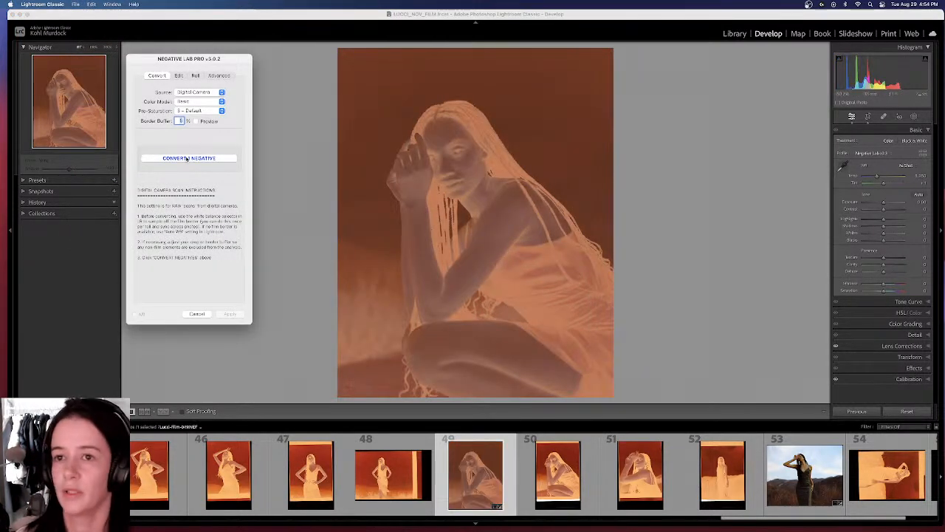
pyautogui.click(187, 158)
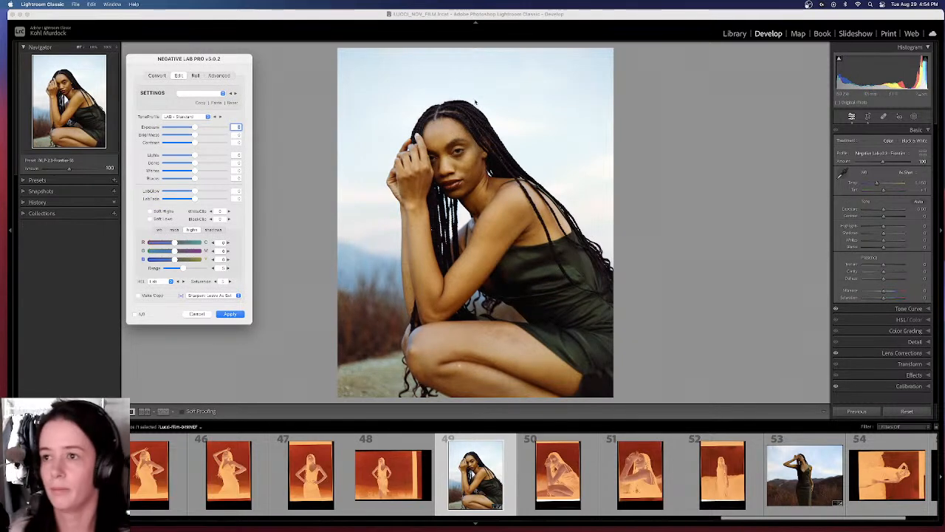
# Try the LINEAR tone profile on negative 49, cancel the conversion and reset all its develop settings
pyautogui.click(206, 116)
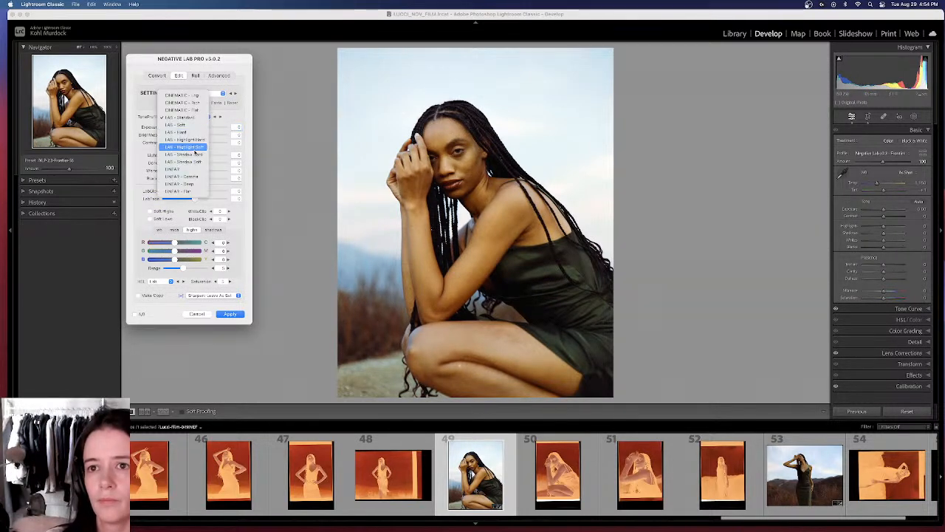
pyautogui.click(185, 166)
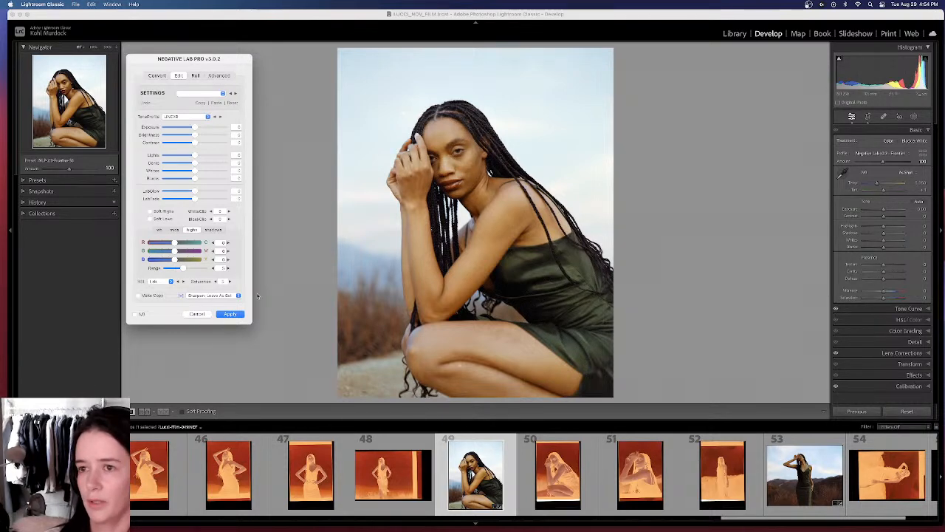
pyautogui.click(193, 314)
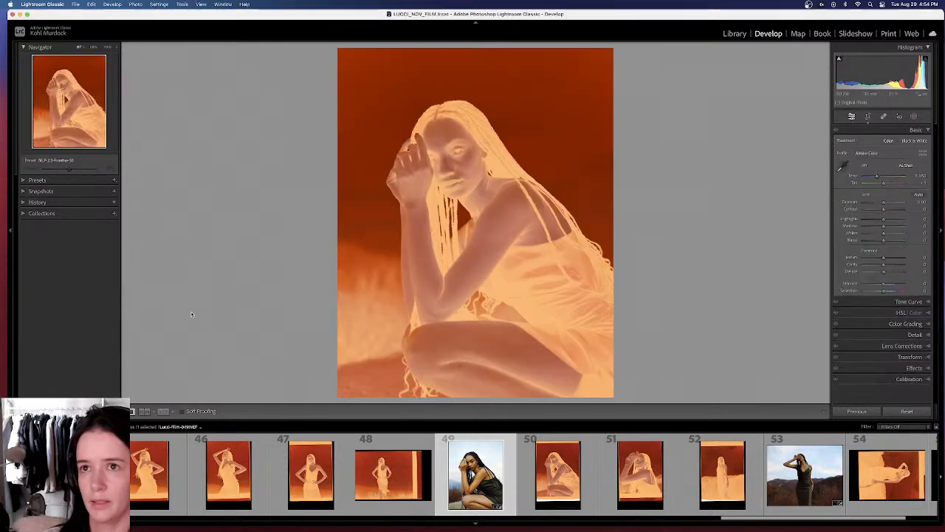
pyautogui.click(907, 412)
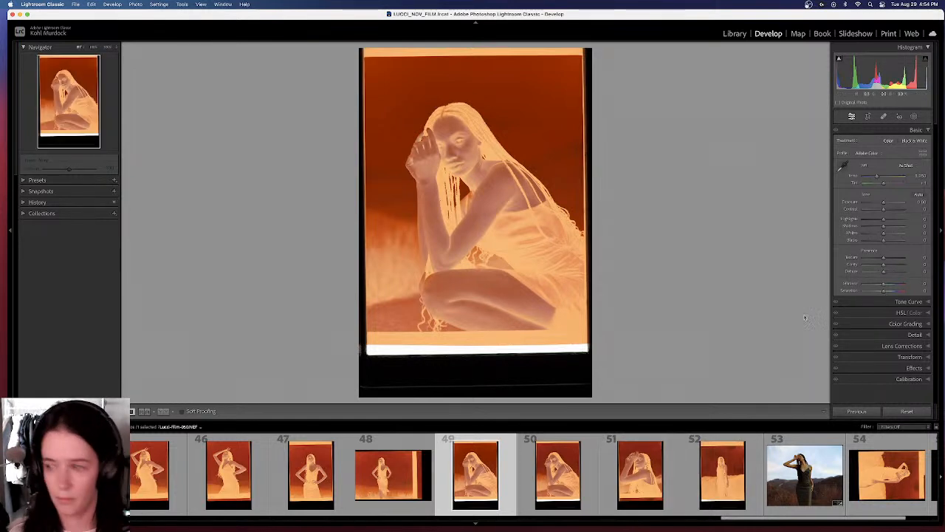
# Sample negative 49's white balance from the upper film border, then straighten and crop it inside the film borders on all four sides
pyautogui.click(841, 166)
pyautogui.click(468, 52)
pyautogui.click(868, 116)
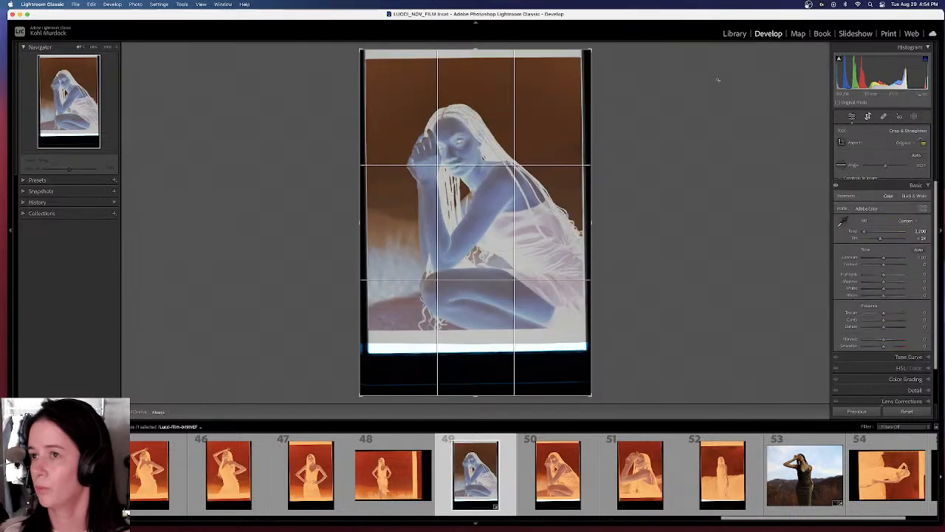
pyautogui.moveTo(481, 49); pyautogui.dragTo(477, 61)
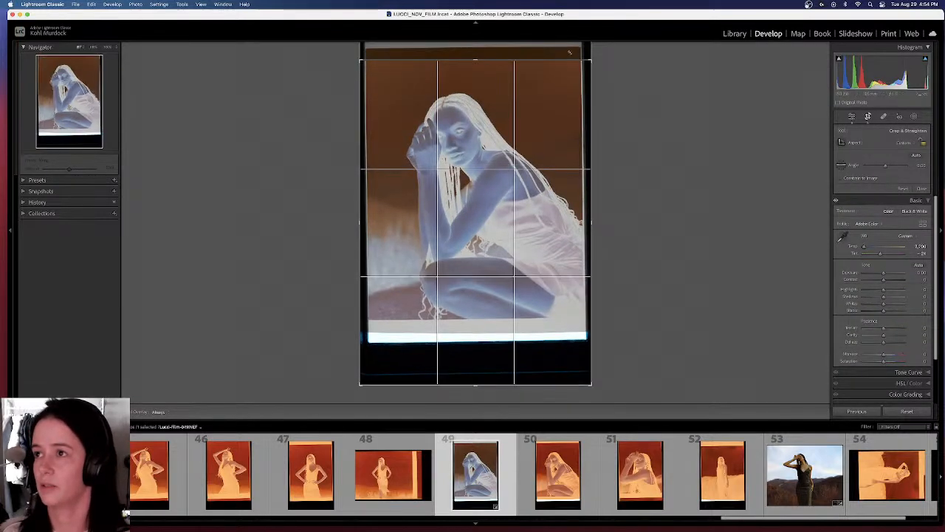
pyautogui.moveTo(615, 58); pyautogui.dragTo(617, 61)
pyautogui.moveTo(589, 226); pyautogui.dragTo(582, 224)
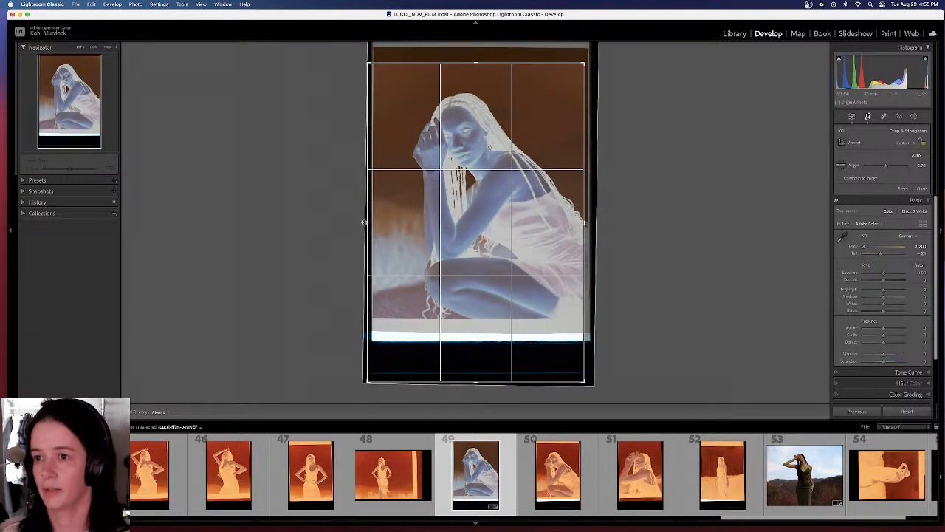
pyautogui.moveTo(474, 382); pyautogui.dragTo(475, 356)
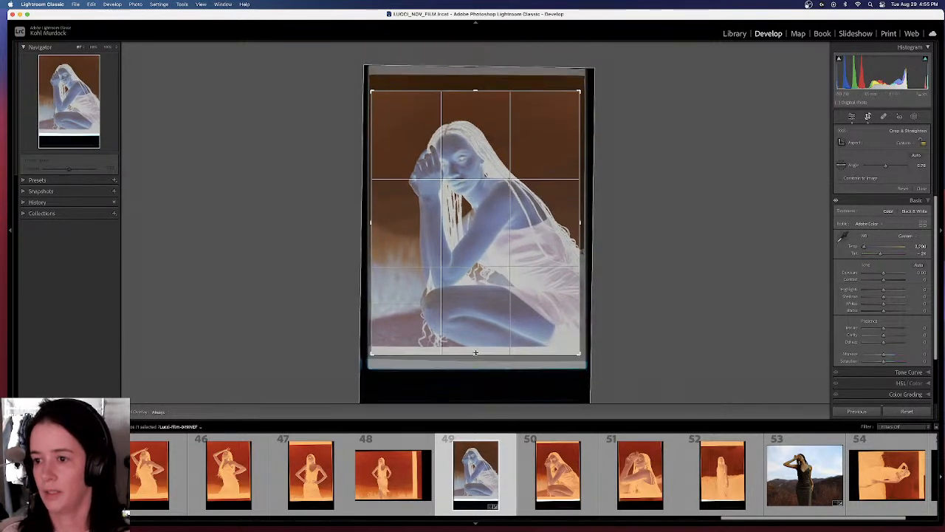
pyautogui.moveTo(474, 93); pyautogui.dragTo(475, 109)
pyautogui.moveTo(578, 219); pyautogui.dragTo(575, 217)
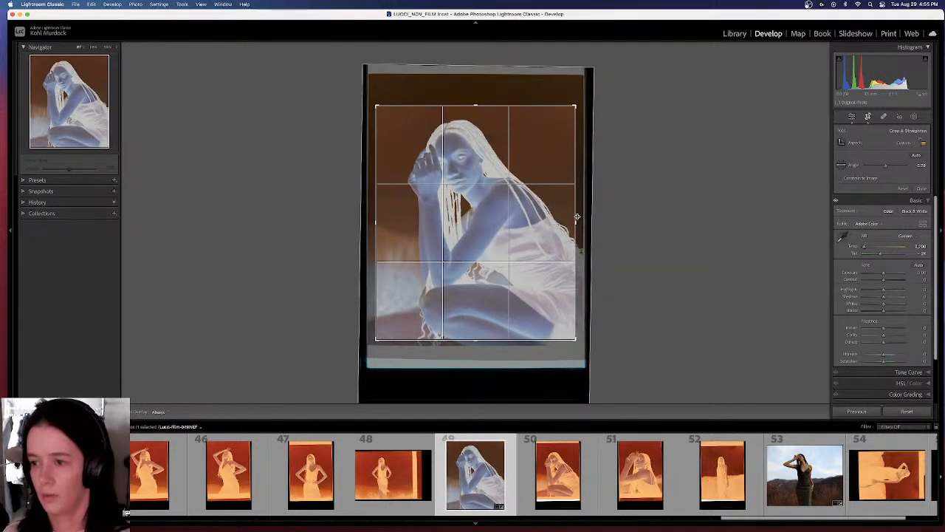
pyautogui.press('Return')
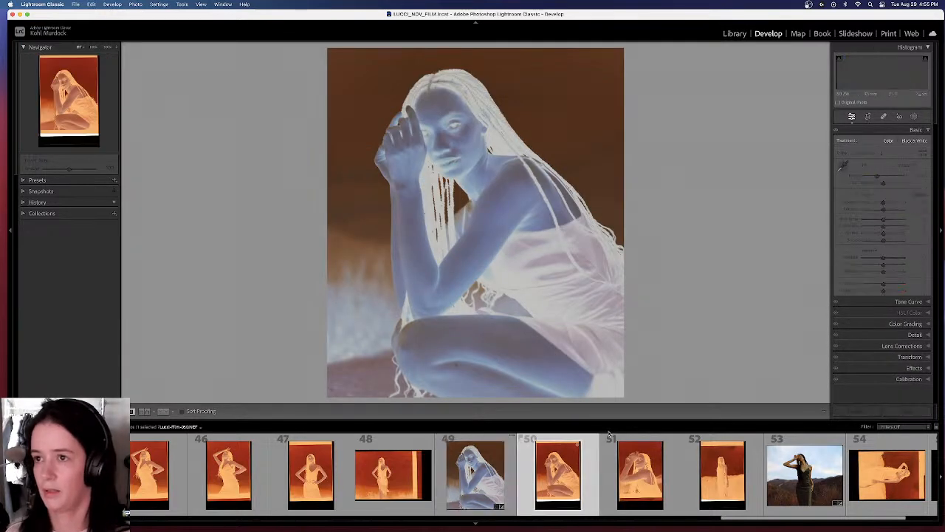
# Set negative 50's white balance by sampling the unexposed film border above the frame
pyautogui.click(579, 458)
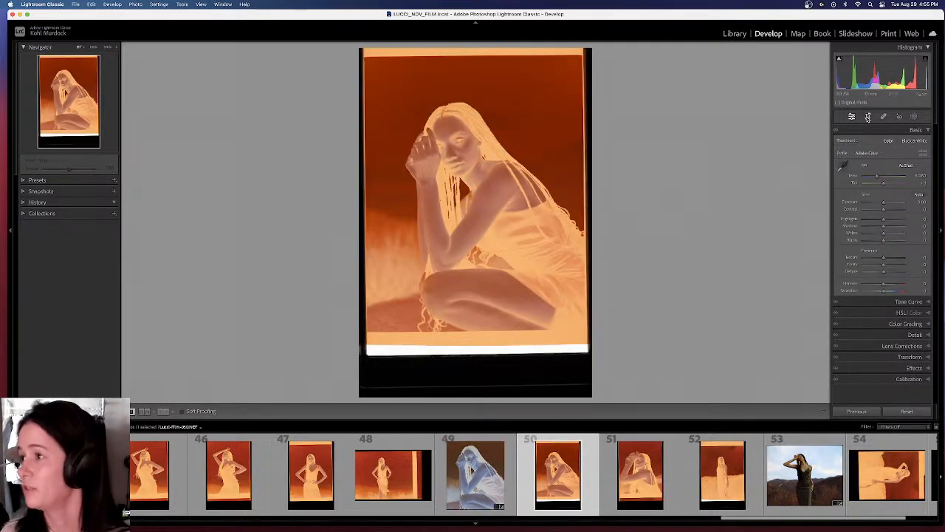
pyautogui.click(868, 116)
pyautogui.press('Return')
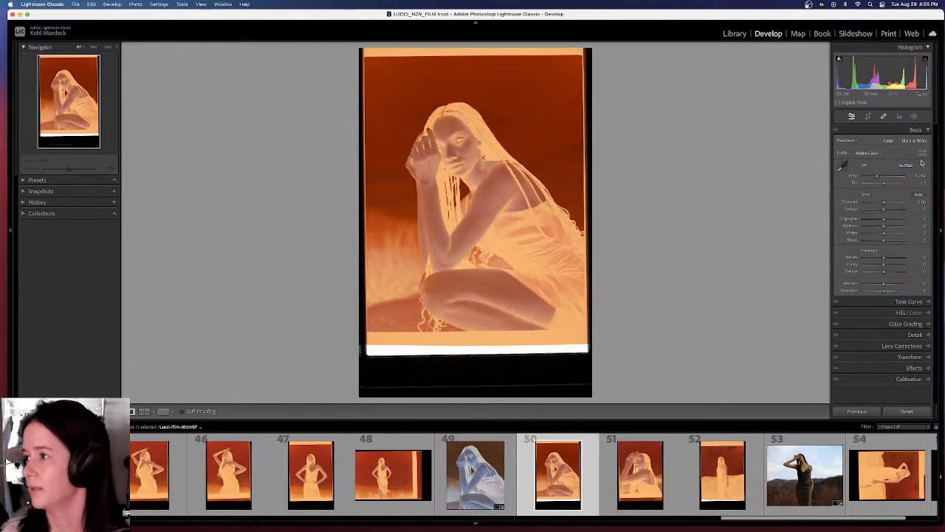
pyautogui.click(840, 166)
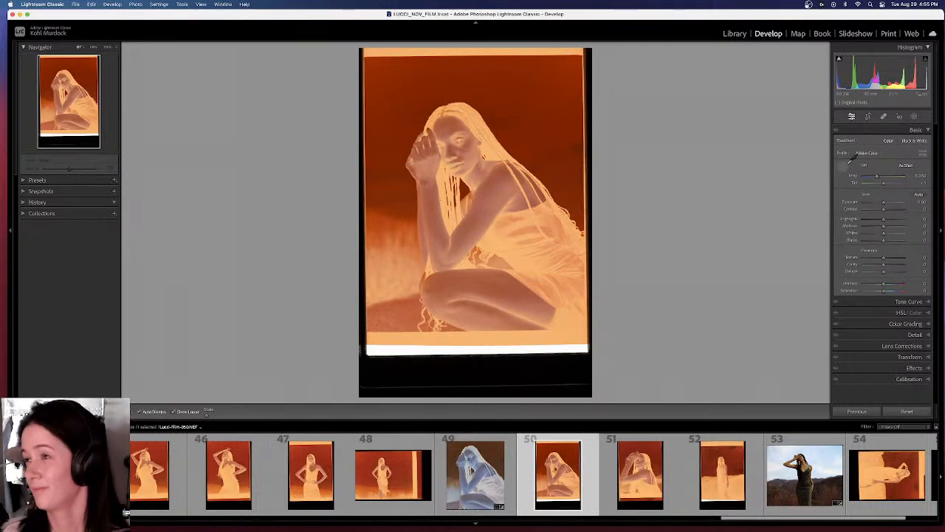
pyautogui.click(489, 53)
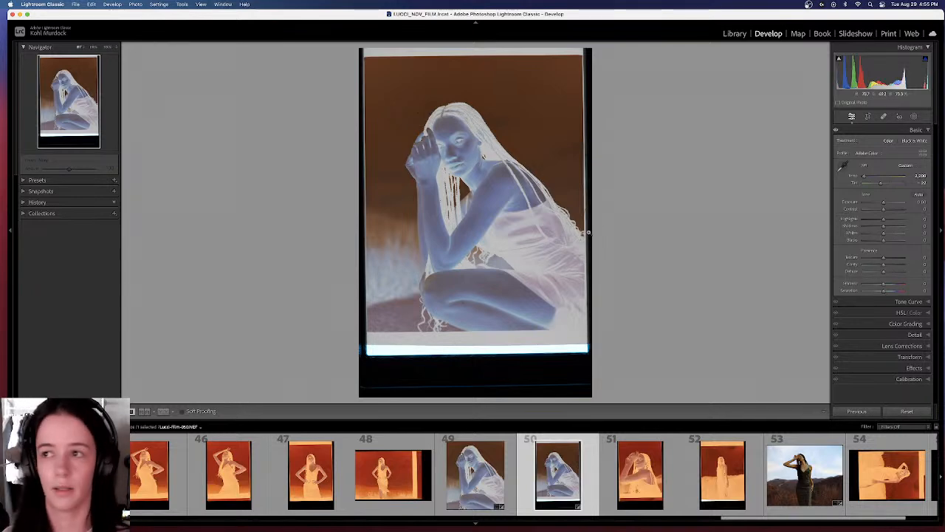
# Straighten negative 50 with a slight rotation and crop it inside the film borders on all four sides
pyautogui.click(867, 115)
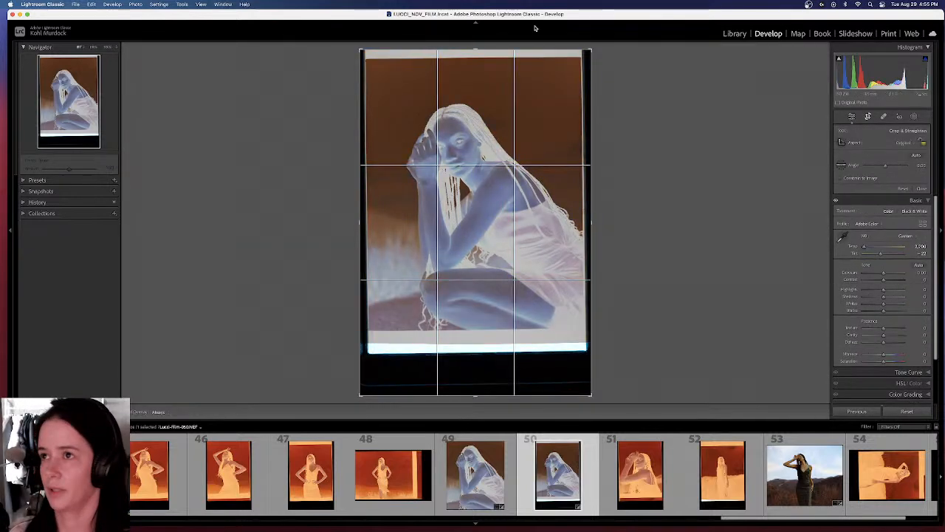
pyautogui.moveTo(475, 48); pyautogui.dragTo(473, 58)
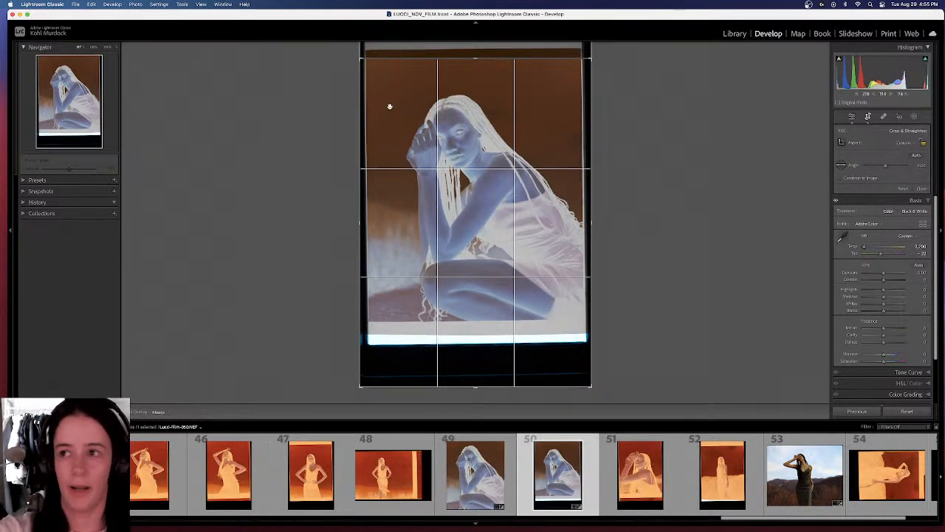
pyautogui.moveTo(591, 221); pyautogui.dragTo(584, 222)
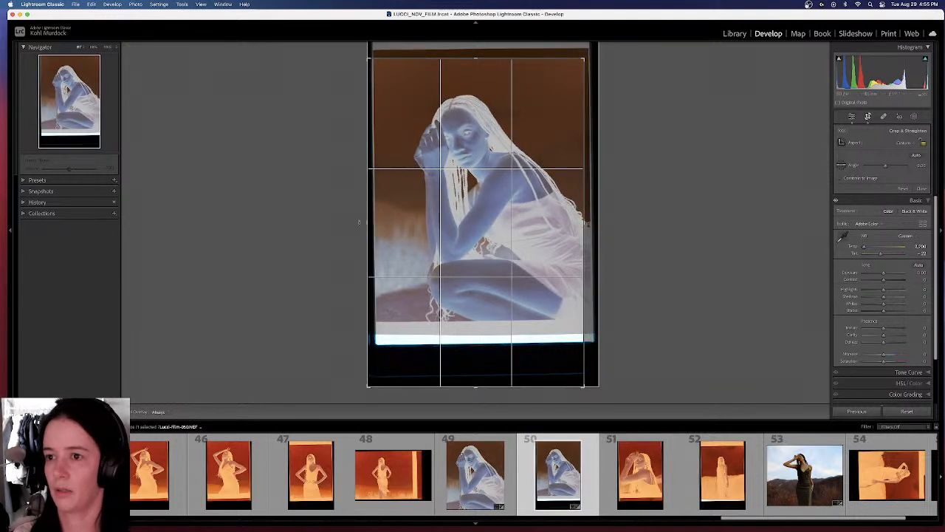
pyautogui.moveTo(362, 222); pyautogui.dragTo(374, 222)
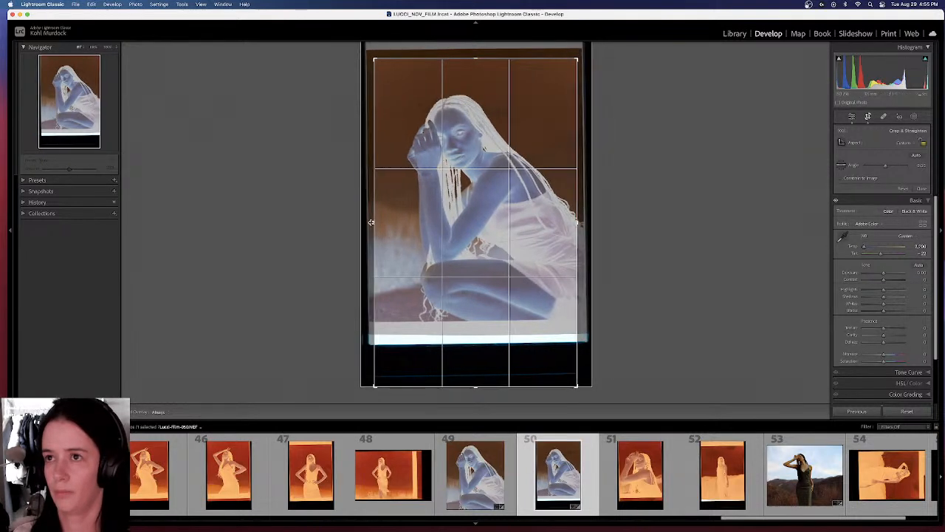
pyautogui.moveTo(476, 384); pyautogui.dragTo(477, 308)
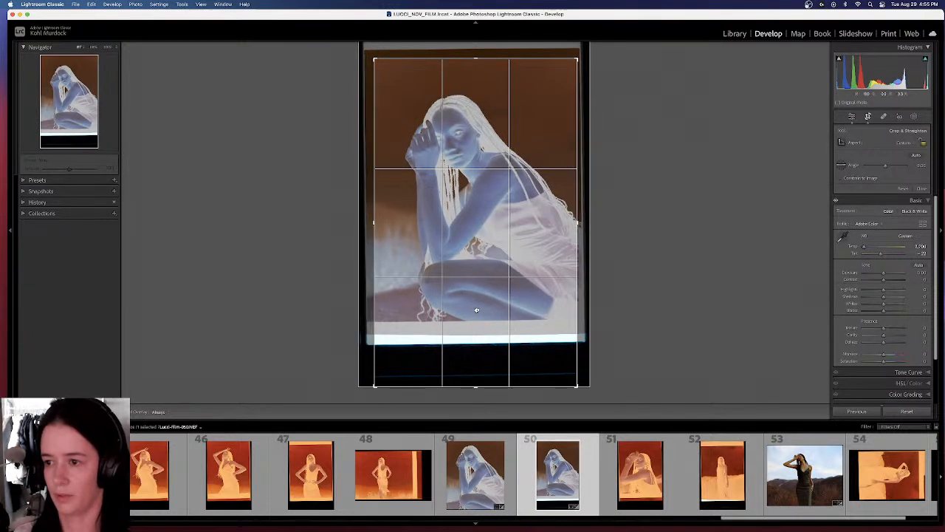
pyautogui.moveTo(476, 384); pyautogui.dragTo(475, 317)
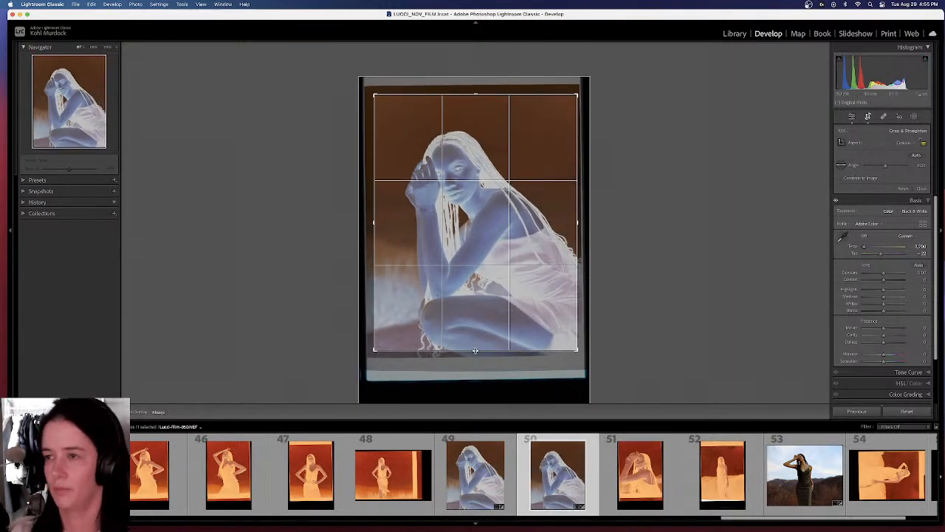
pyautogui.moveTo(592, 88); pyautogui.dragTo(587, 95)
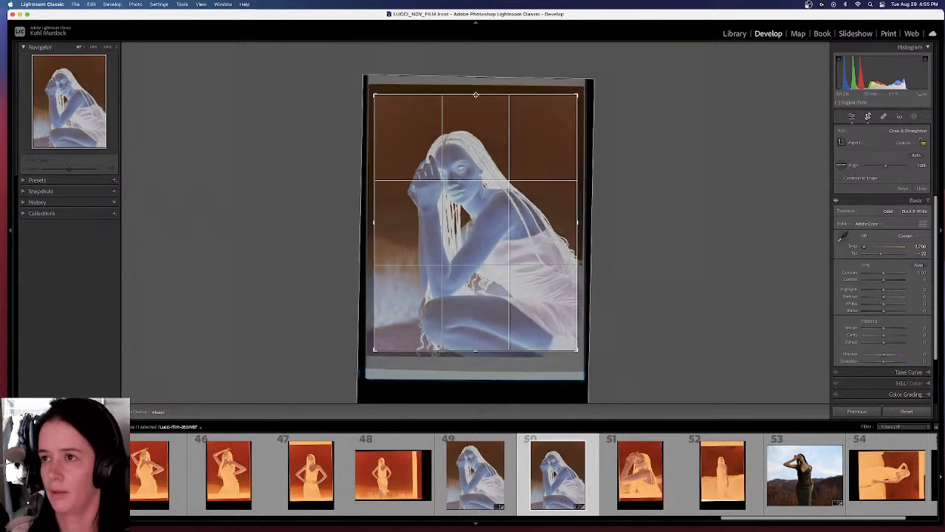
pyautogui.moveTo(476, 94); pyautogui.dragTo(476, 102)
pyautogui.moveTo(375, 220); pyautogui.dragTo(377, 220)
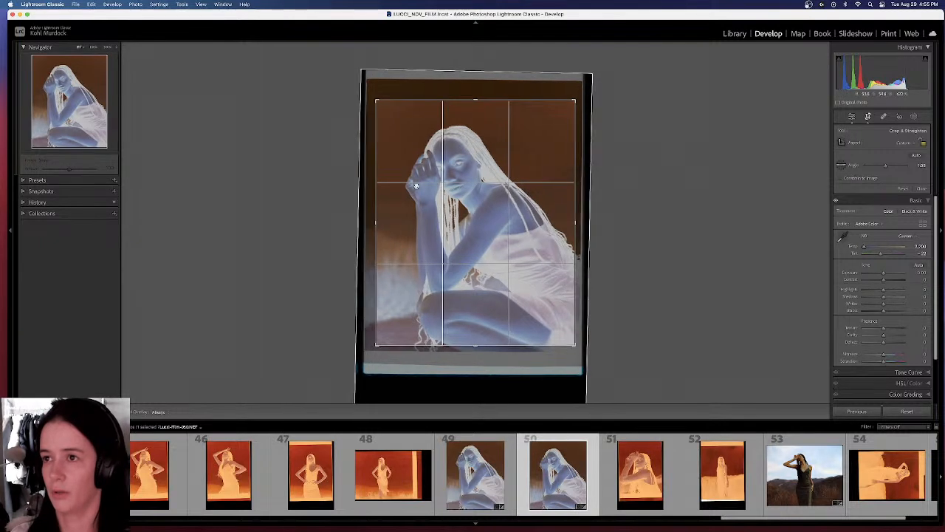
pyautogui.moveTo(475, 101); pyautogui.dragTo(476, 105)
pyautogui.moveTo(488, 200); pyautogui.dragTo(489, 199)
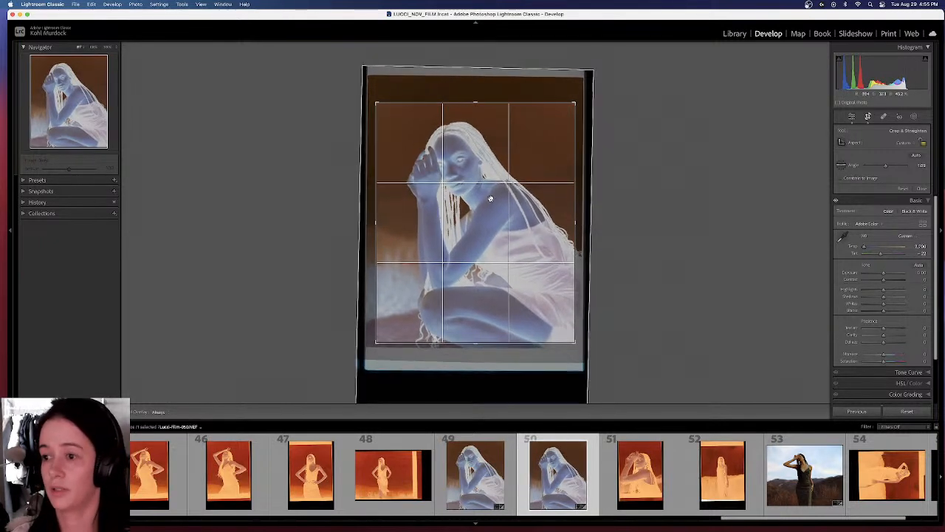
pyautogui.moveTo(594, 104); pyautogui.dragTo(592, 103)
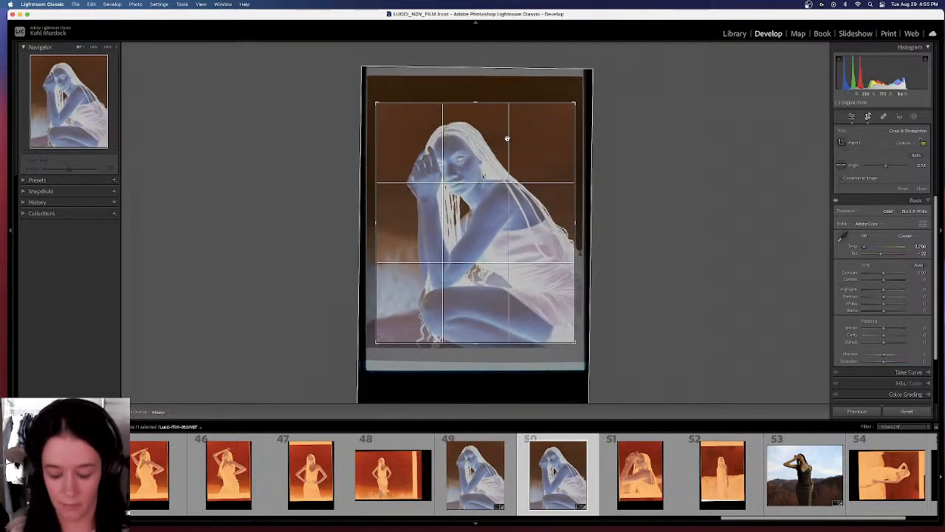
pyautogui.press('Return')
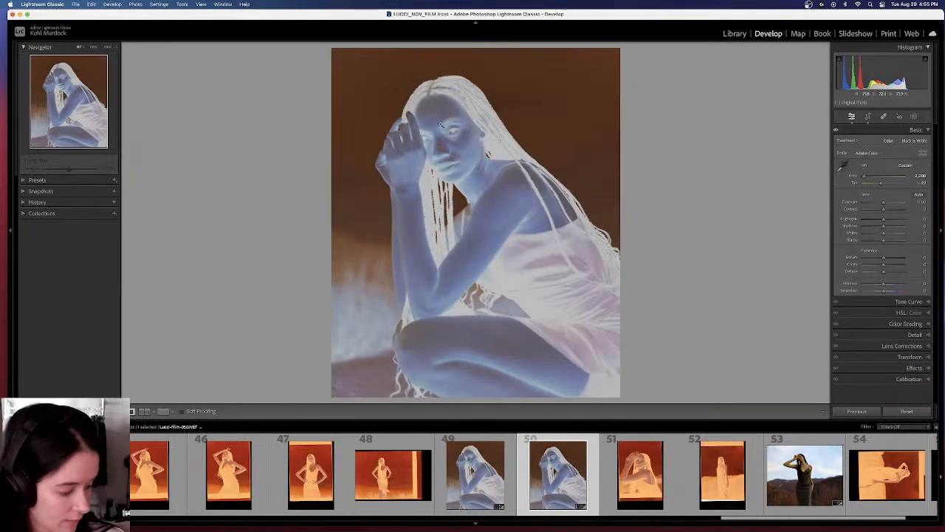
# Set negative 51's white balance by sampling the unexposed film border below the frame
pyautogui.press('Right')
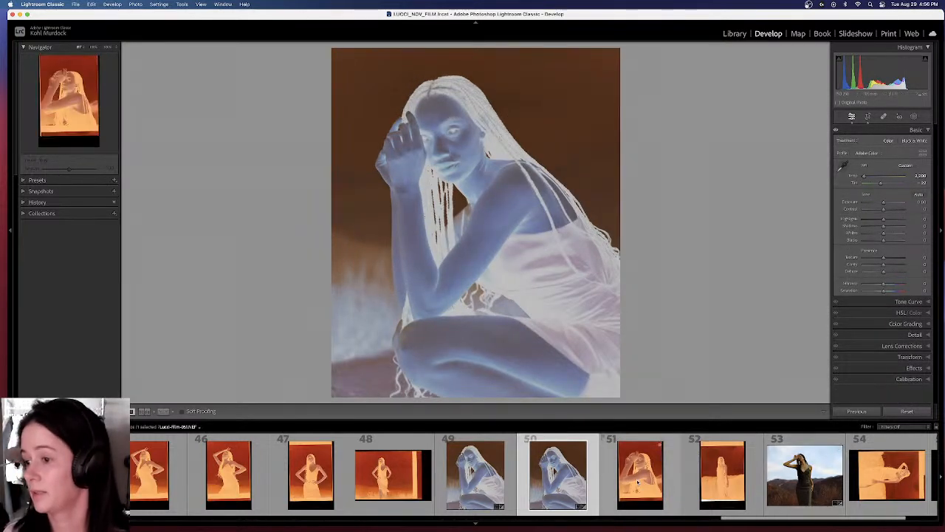
pyautogui.click(843, 165)
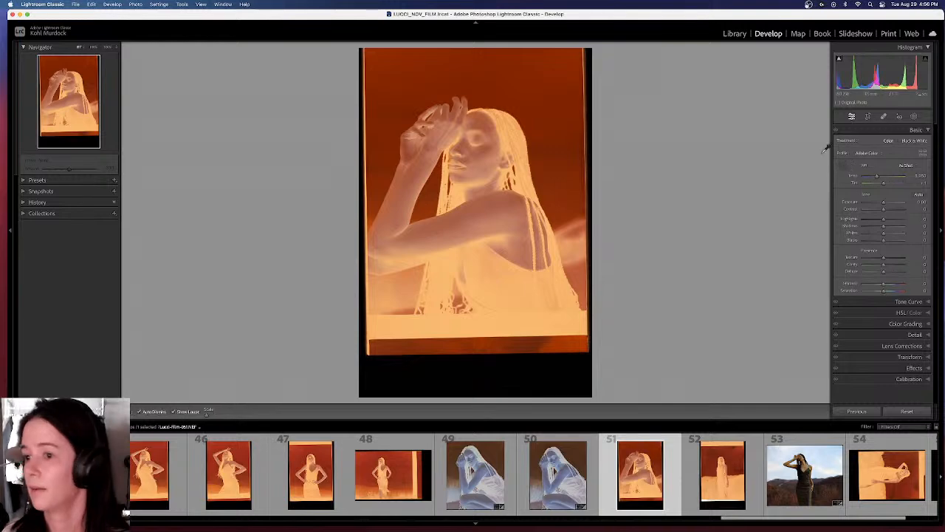
pyautogui.click(478, 328)
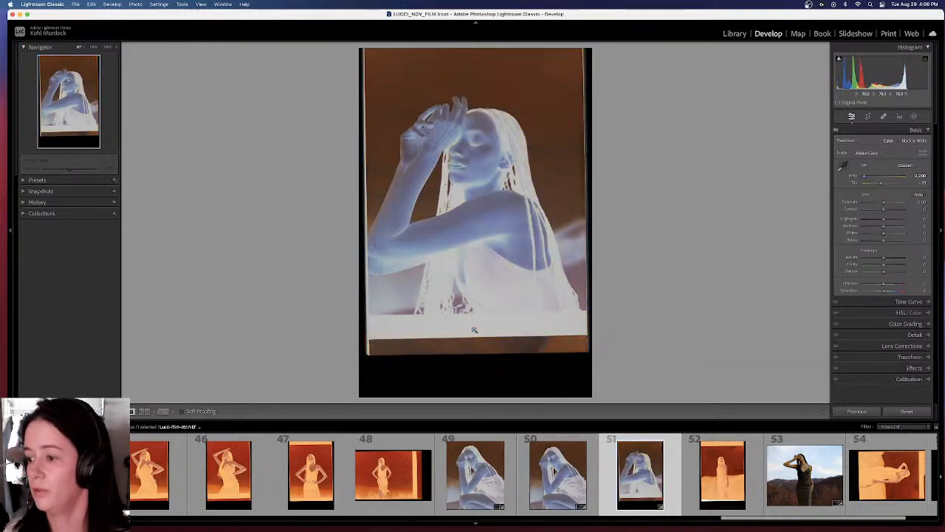
# Straighten negative 51 and crop away the film borders and black scan edges on all four sides
pyautogui.click(867, 116)
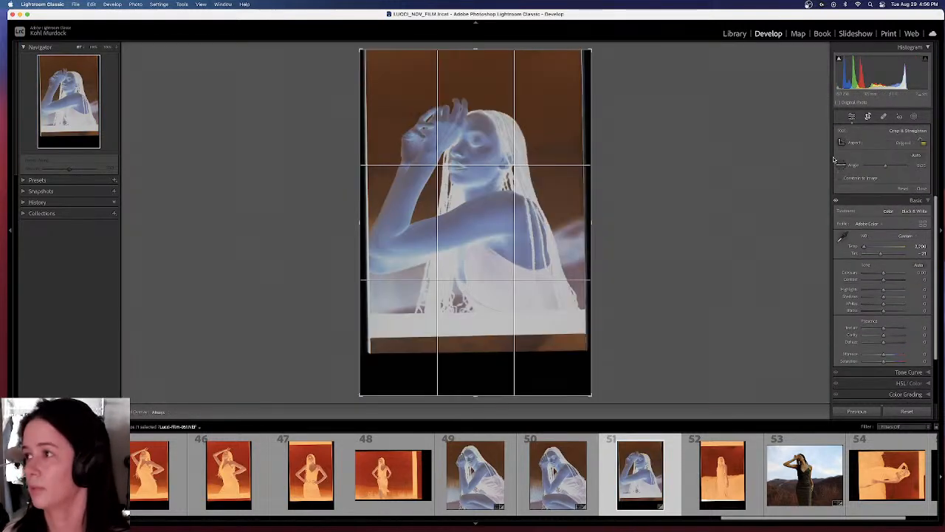
pyautogui.moveTo(601, 47); pyautogui.dragTo(602, 48)
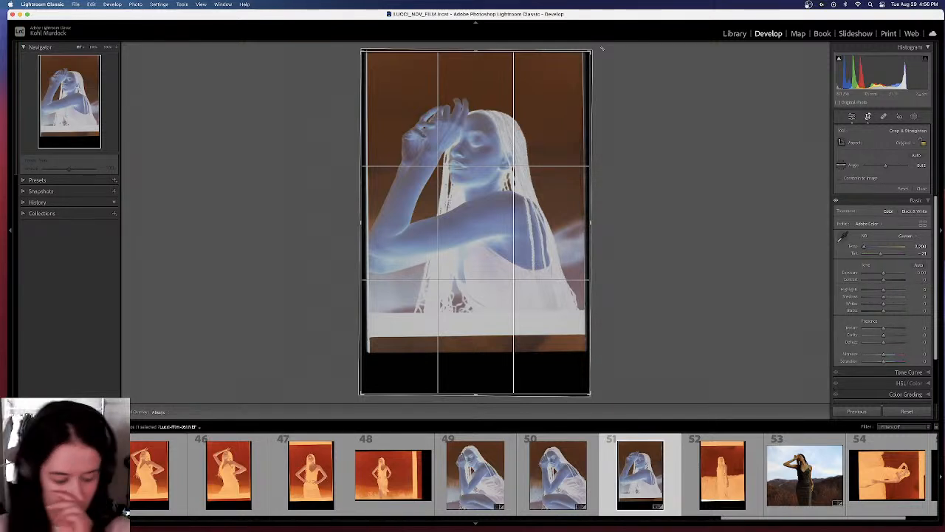
pyautogui.moveTo(475, 51); pyautogui.dragTo(475, 53)
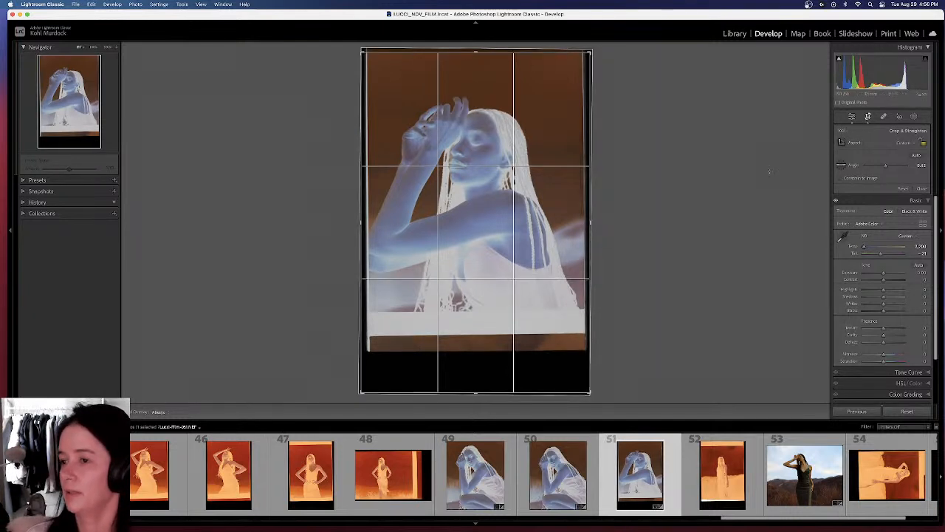
pyautogui.moveTo(485, 391); pyautogui.dragTo(486, 345)
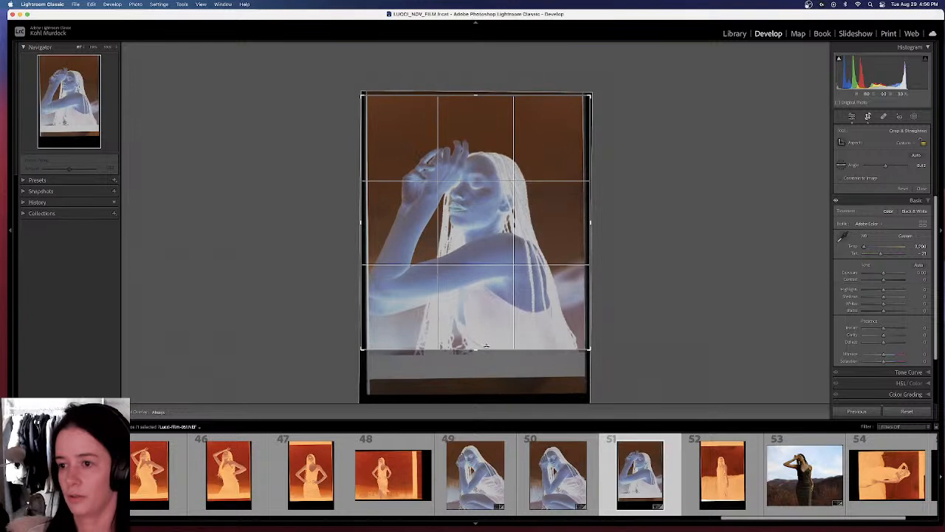
pyautogui.moveTo(590, 220); pyautogui.dragTo(583, 220)
pyautogui.moveTo(468, 96); pyautogui.dragTo(468, 99)
pyautogui.moveTo(370, 226); pyautogui.dragTo(377, 226)
pyautogui.moveTo(581, 87); pyautogui.dragTo(582, 89)
pyautogui.moveTo(477, 98); pyautogui.dragTo(476, 105)
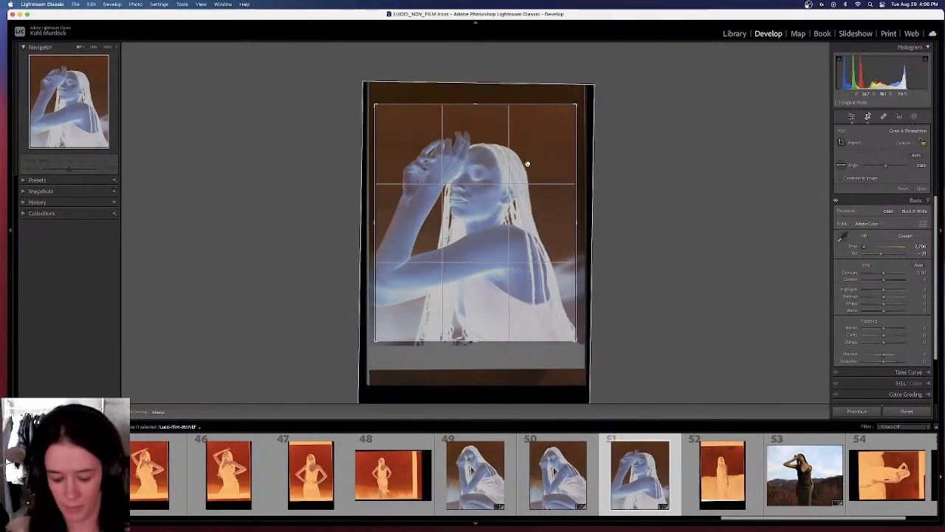
pyautogui.press('Return')
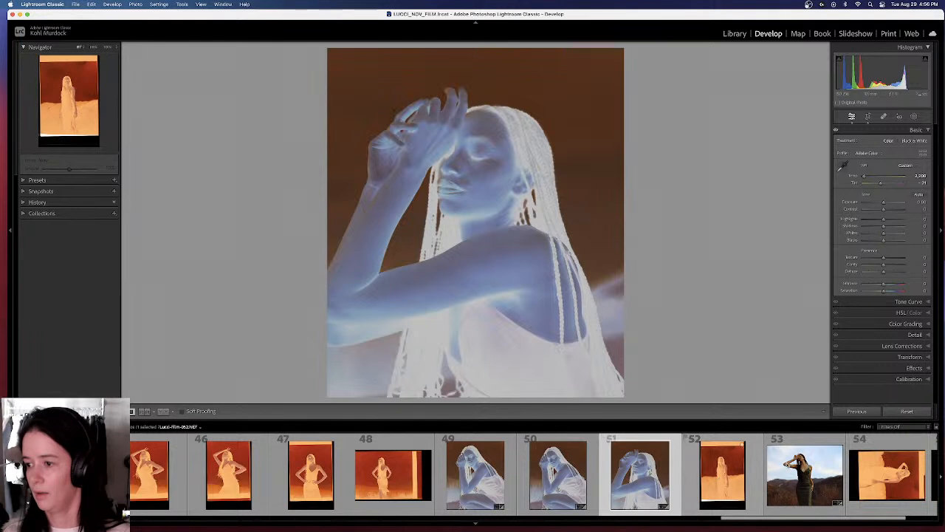
# Select negatives 49, 50 and 51 together and convert them as a batch in Negative Lab Pro with Digital Camera as source
pyautogui.click(720, 478)
pyautogui.click(475, 474)
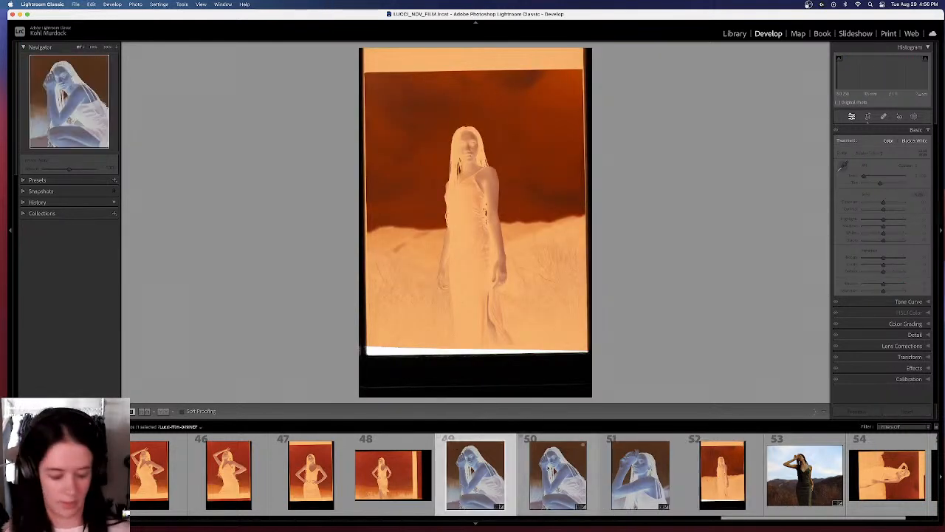
pyautogui.keyDown('shift'); pyautogui.click(594, 474); pyautogui.keyUp('shift')
pyautogui.keyDown('shift'); pyautogui.click(640, 474); pyautogui.keyUp('shift')
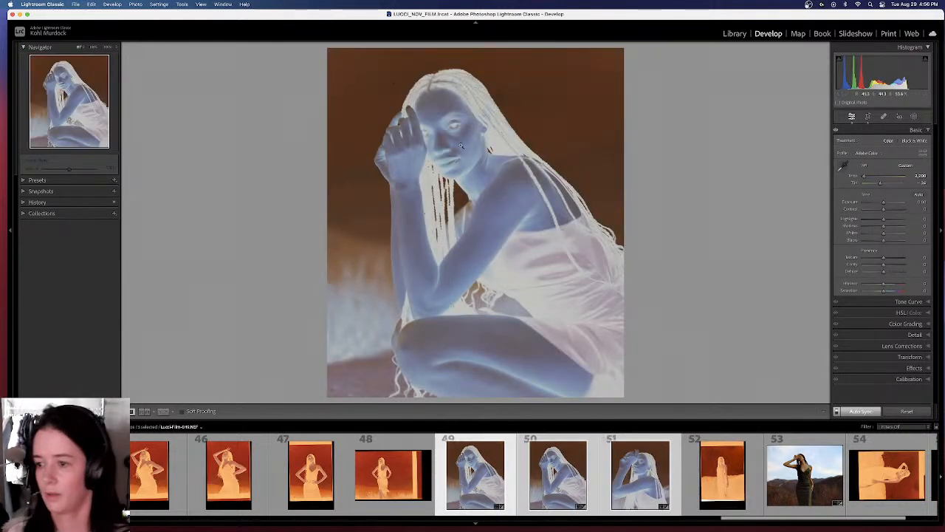
pyautogui.click(74, 4)
pyautogui.moveTo(187, 173)
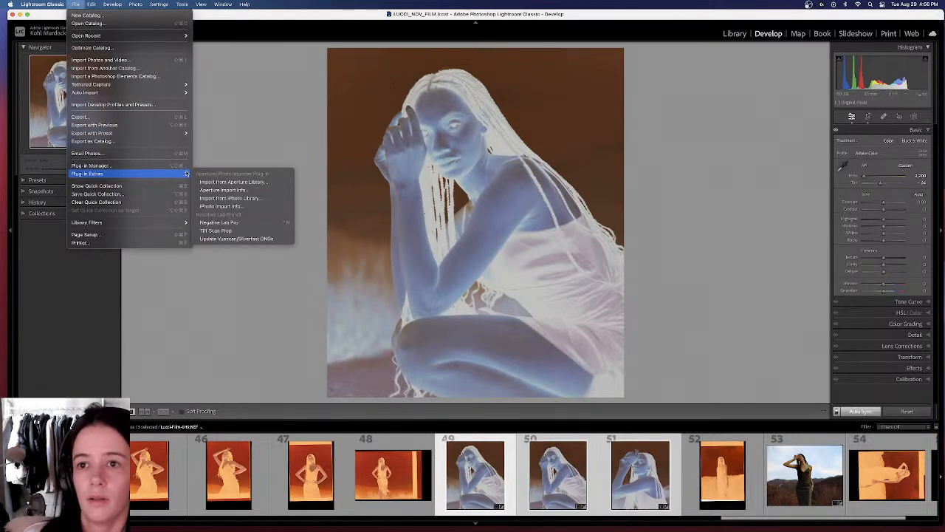
pyautogui.click(278, 223)
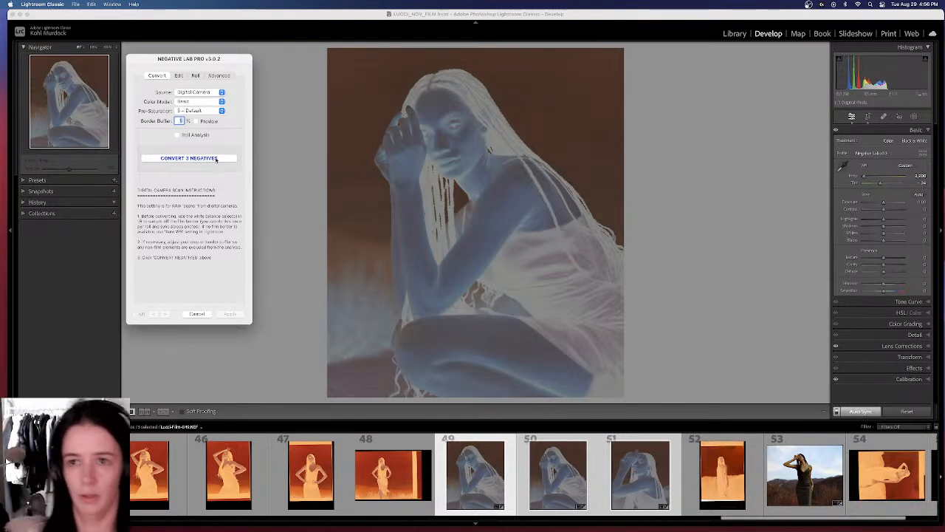
pyautogui.click(216, 158)
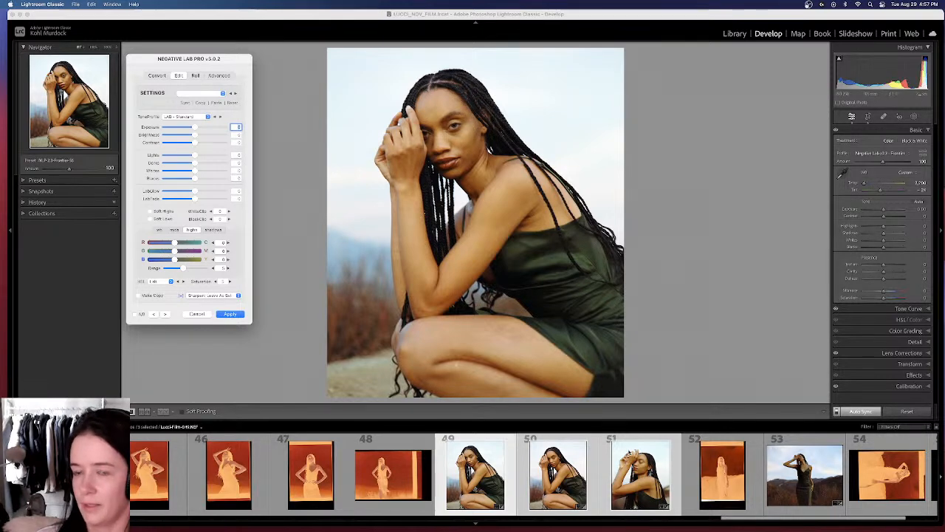
# Preview the tone profiles from CINEMATIC - Log through LAB - Highlight Soft on the three selected images
pyautogui.moveTo(233, 61); pyautogui.dragTo(241, 66)
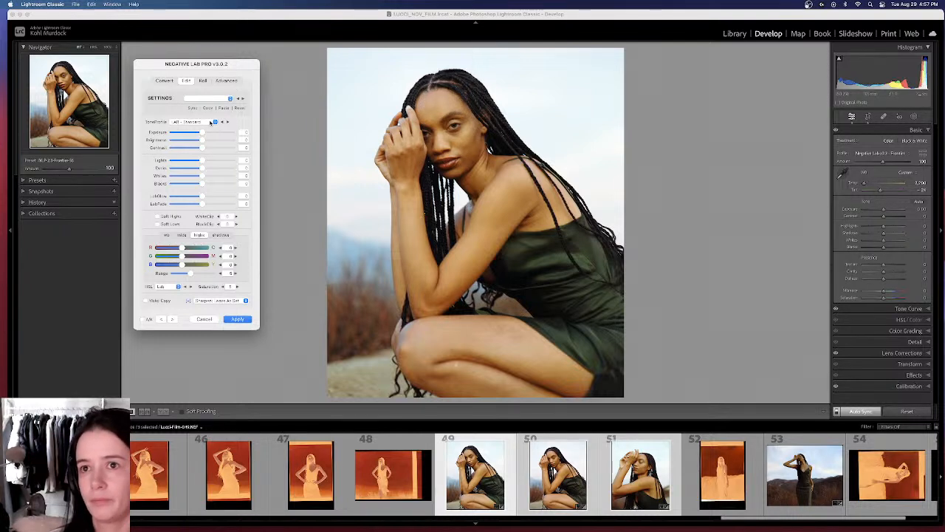
pyautogui.click(194, 124)
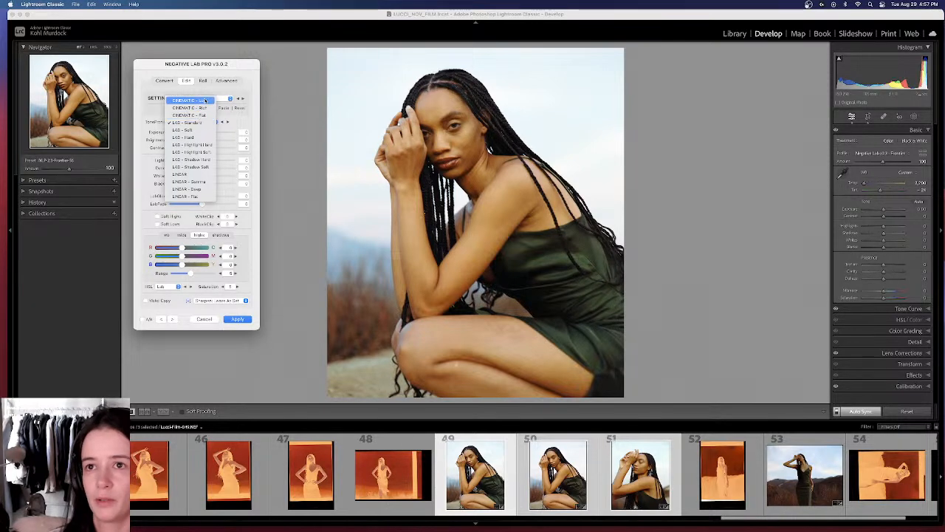
pyautogui.click(198, 100)
pyautogui.click(228, 123)
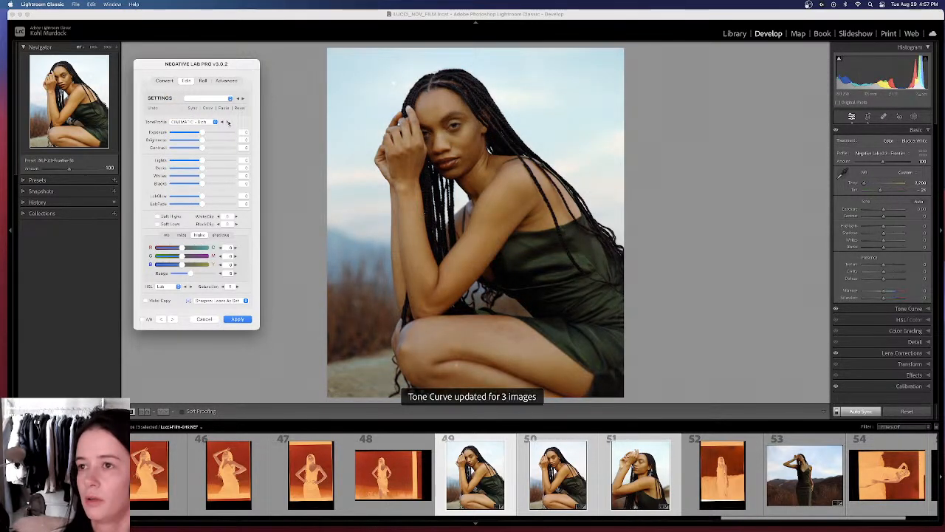
pyautogui.click(228, 122)
pyautogui.click(228, 123)
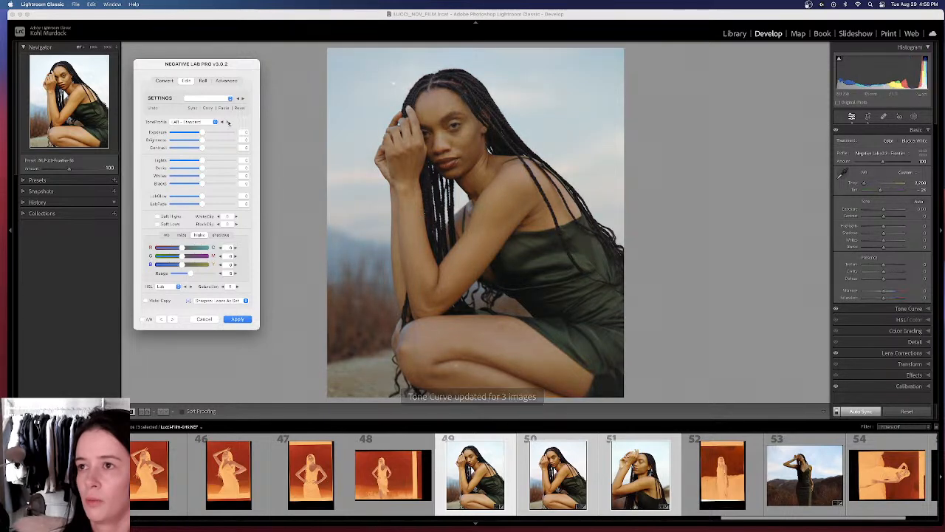
pyautogui.click(228, 122)
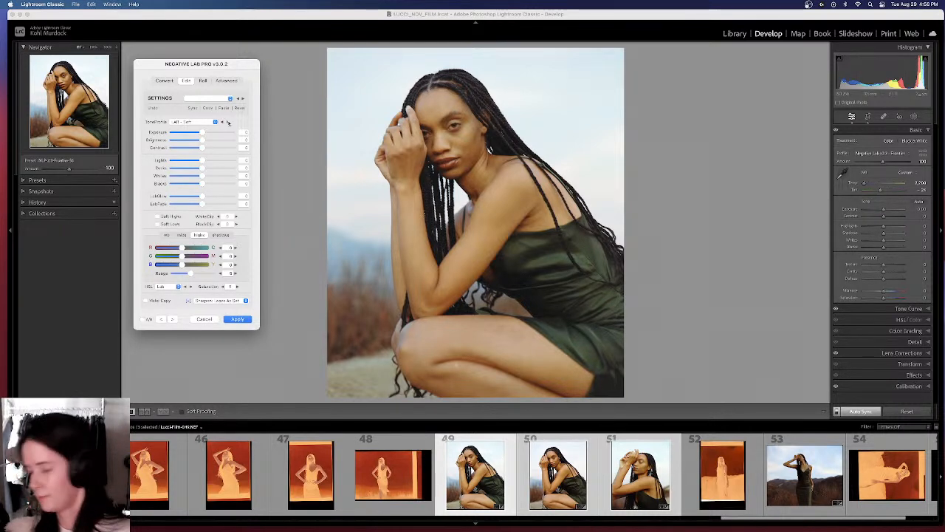
pyautogui.click(228, 123)
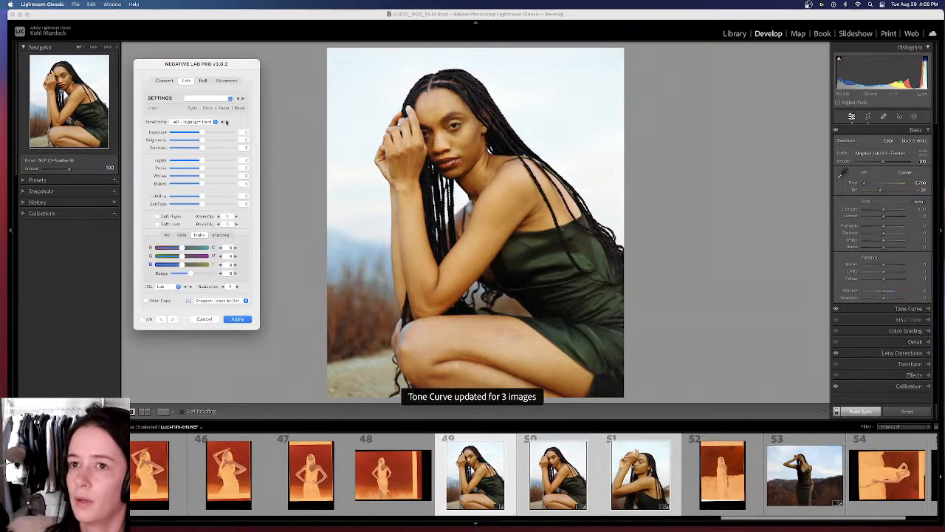
pyautogui.click(228, 123)
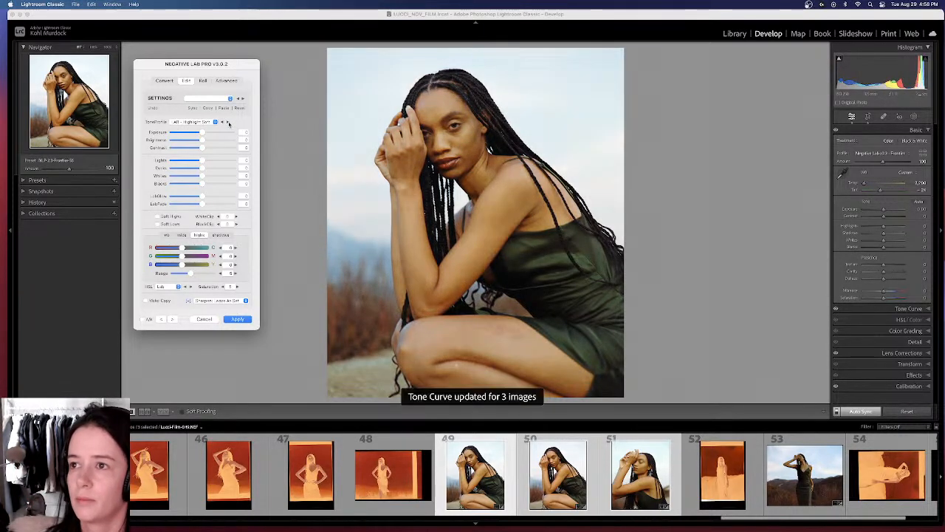
# Switch the Negative Lab Pro color controls from the highlights to the white balance settings
pyautogui.moveTo(221, 51); pyautogui.dragTo(0, 51)
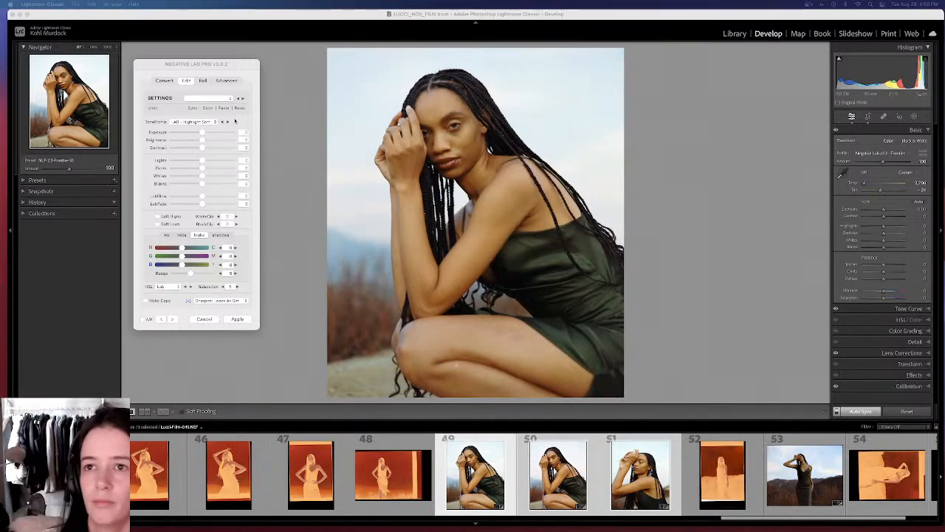
pyautogui.click(278, 155)
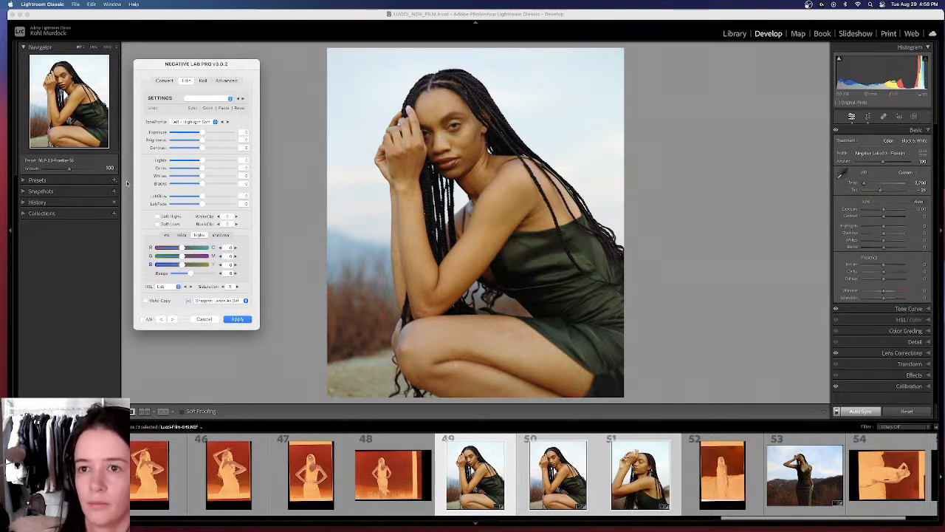
pyautogui.click(166, 234)
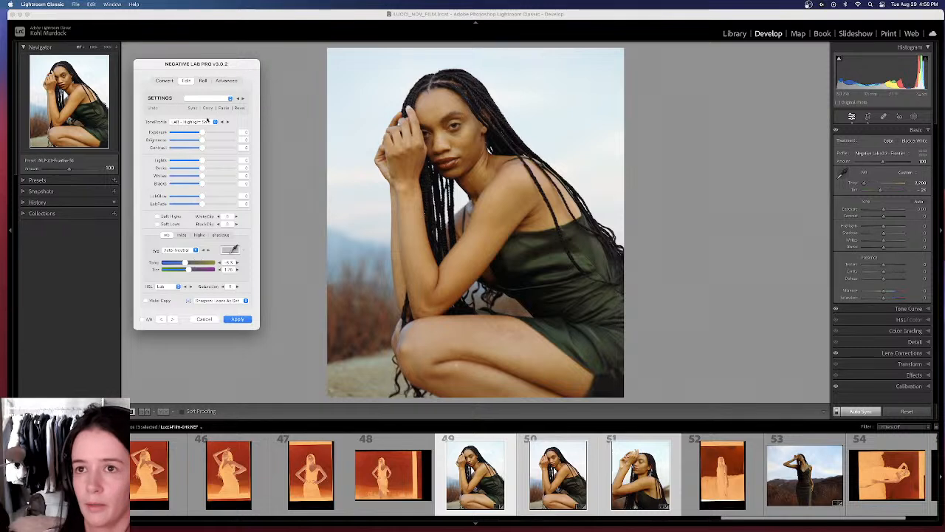
# Try the CINEMATIC - Rich and CINEMATIC - Flat tone profiles and compare them with LINEAR
pyautogui.click(215, 121)
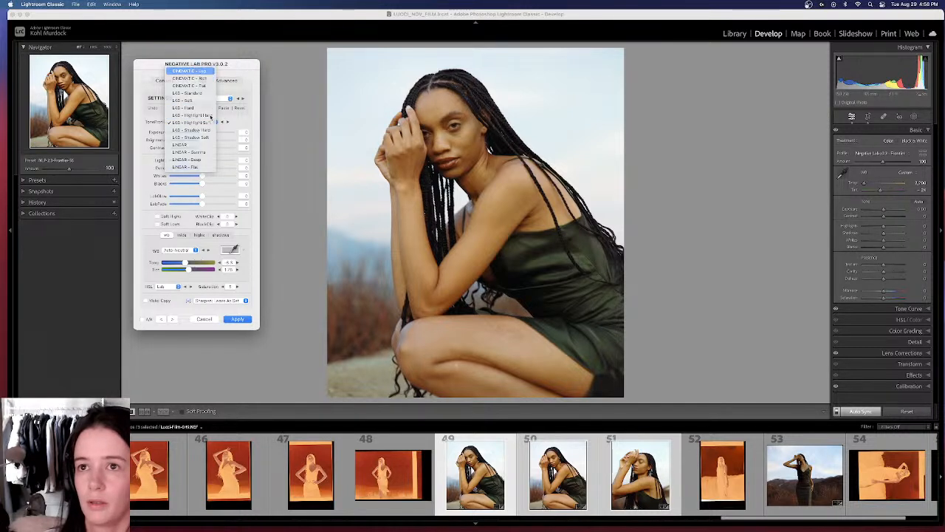
pyautogui.click(203, 77)
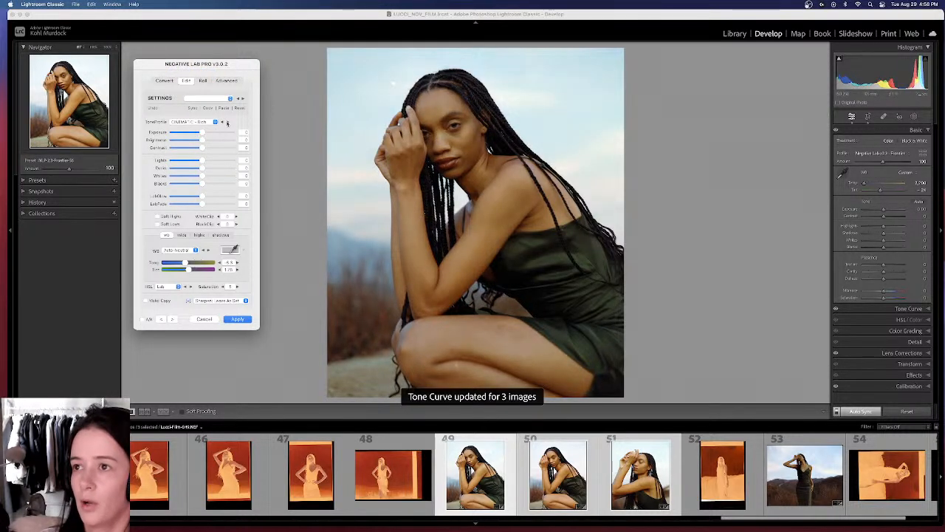
pyautogui.click(227, 122)
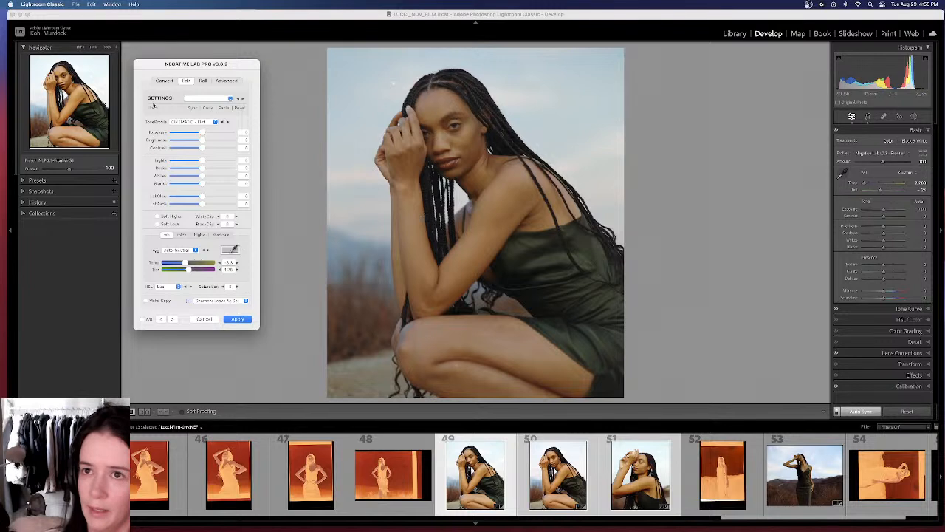
pyautogui.click(190, 122)
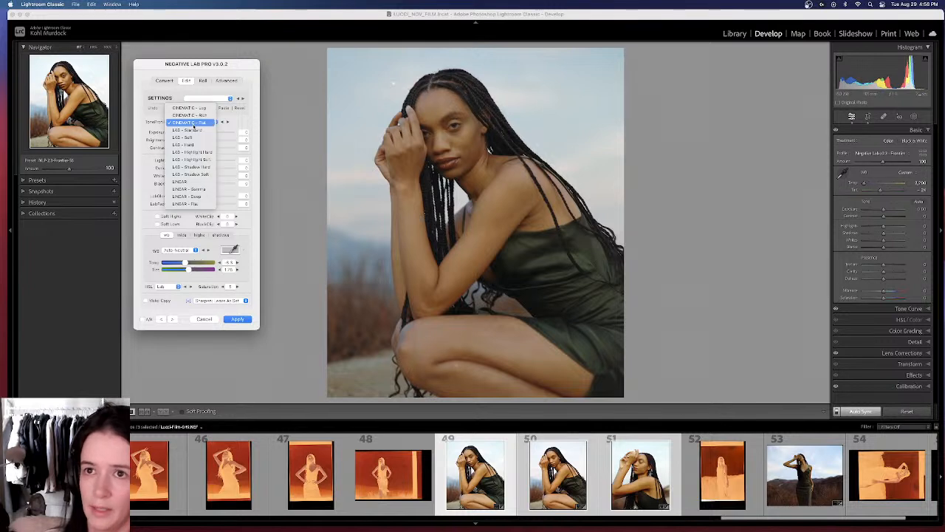
pyautogui.click(185, 182)
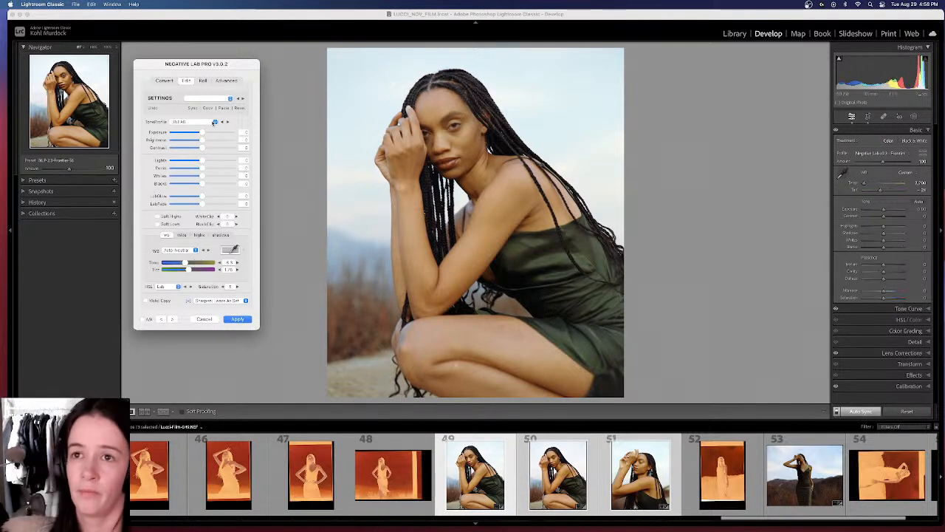
# Try the CINEMATIC - Log tone profile on the three images and switch to LINEAR - Flat
pyautogui.click(214, 122)
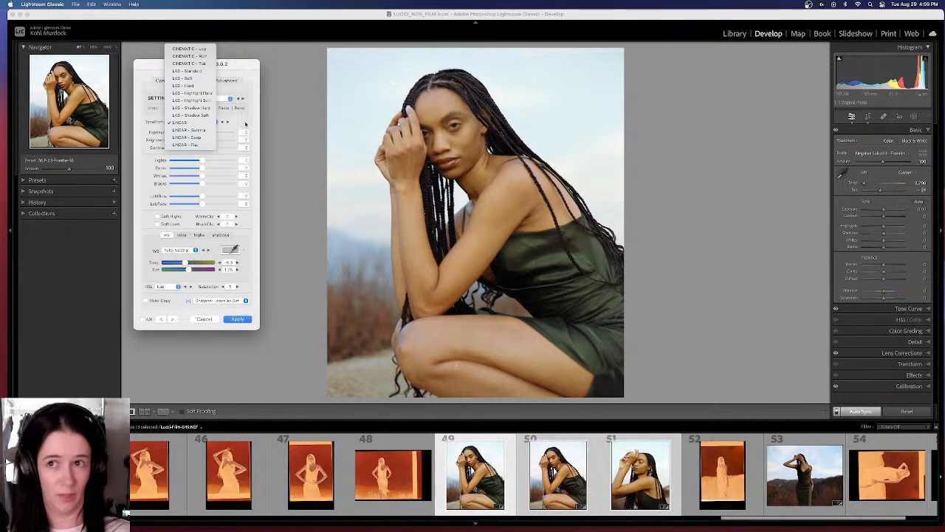
pyautogui.click(178, 51)
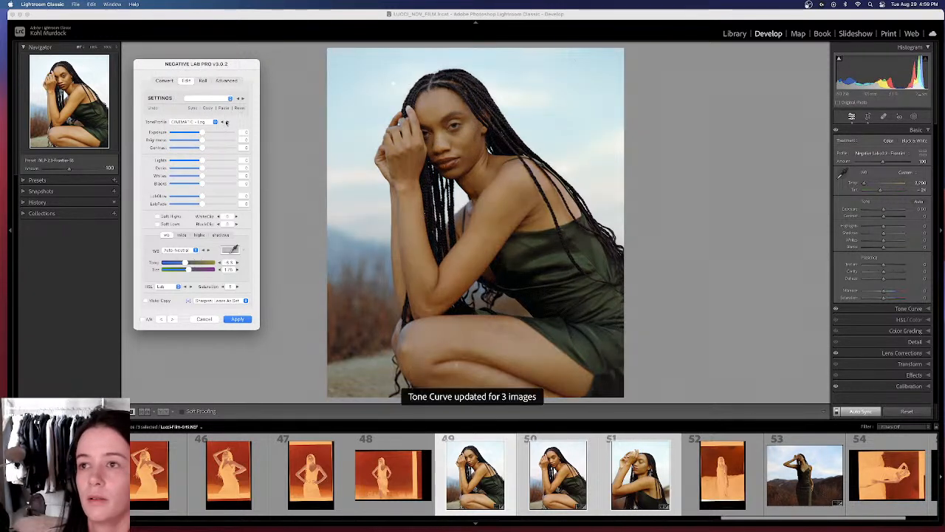
pyautogui.click(194, 123)
pyautogui.click(186, 219)
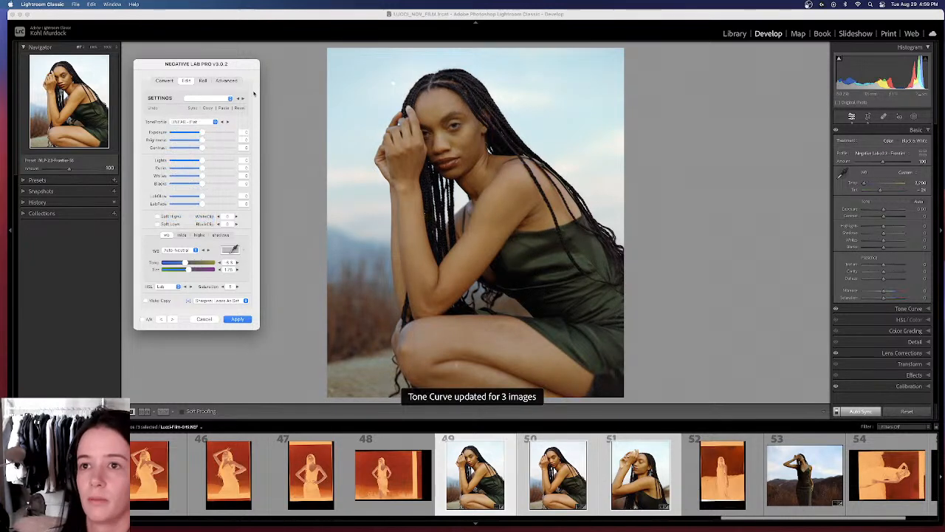
# Compare the tone profiles in reverse order from LINEAR - Deep through the LAB profiles to CINEMATIC - Log
pyautogui.click(222, 122)
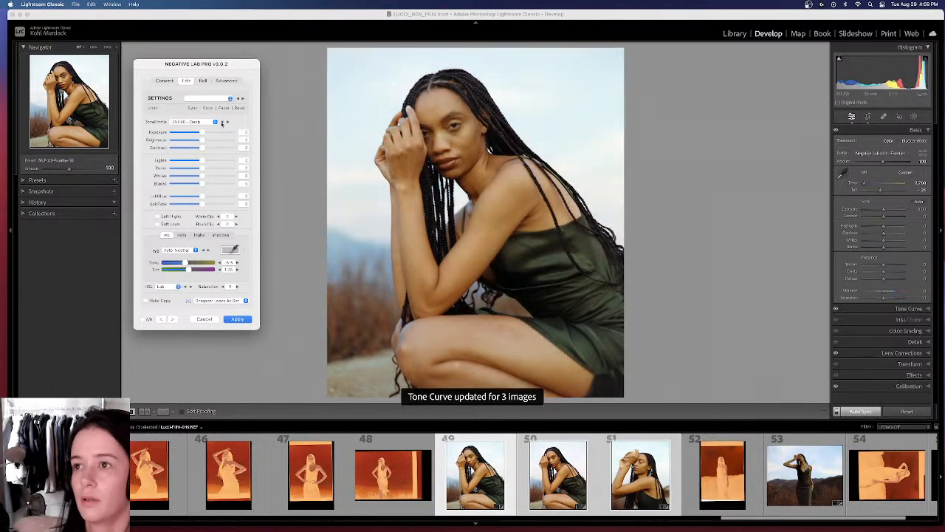
pyautogui.click(221, 122)
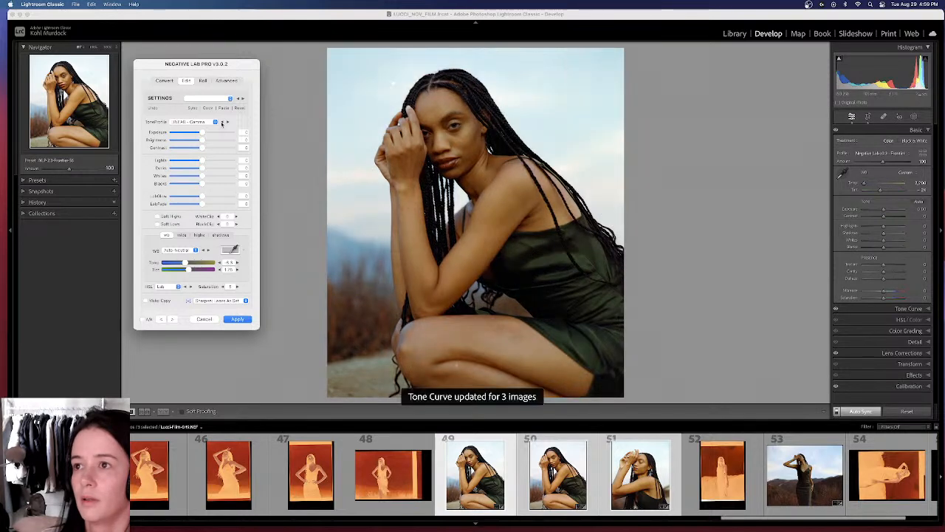
pyautogui.click(221, 123)
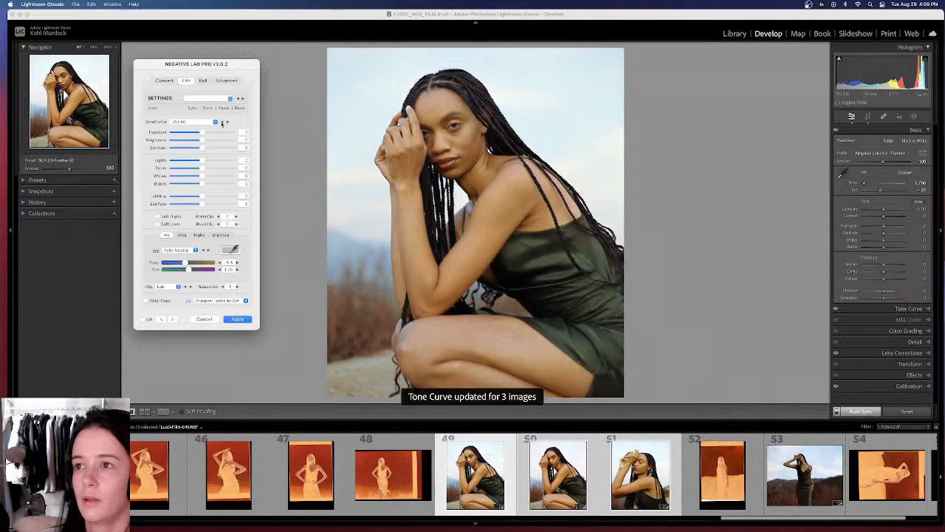
pyautogui.click(221, 122)
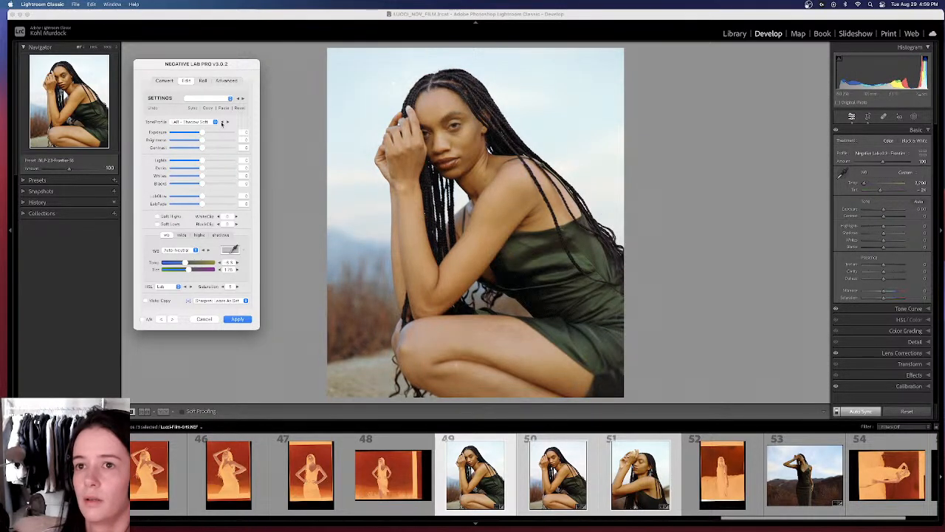
pyautogui.click(222, 122)
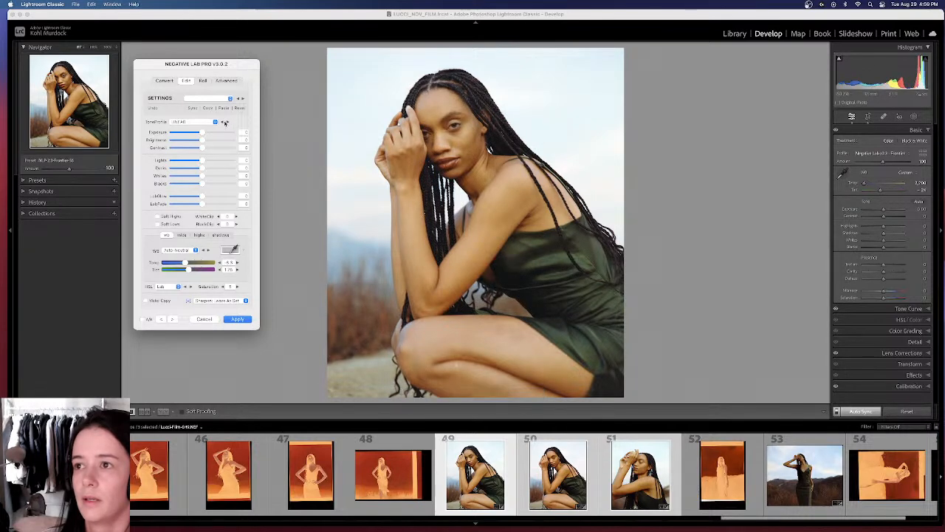
pyautogui.click(222, 122)
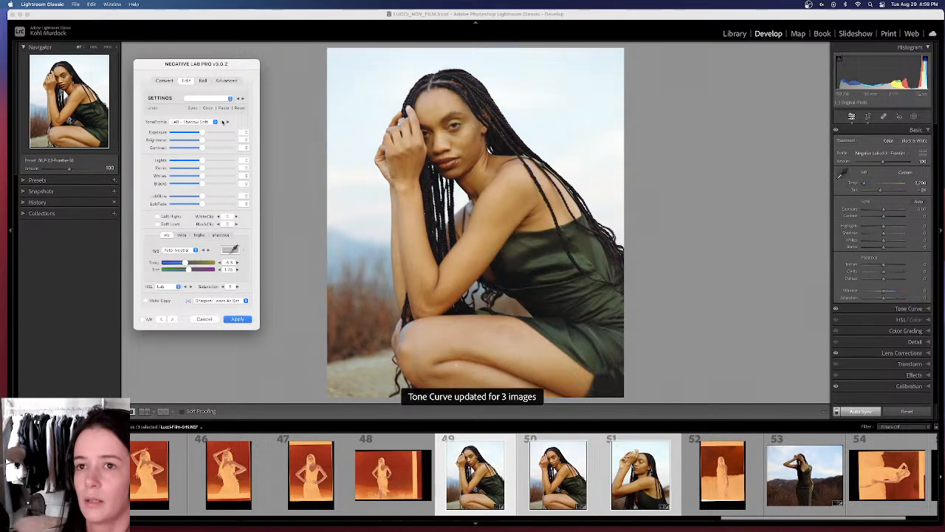
pyautogui.click(222, 123)
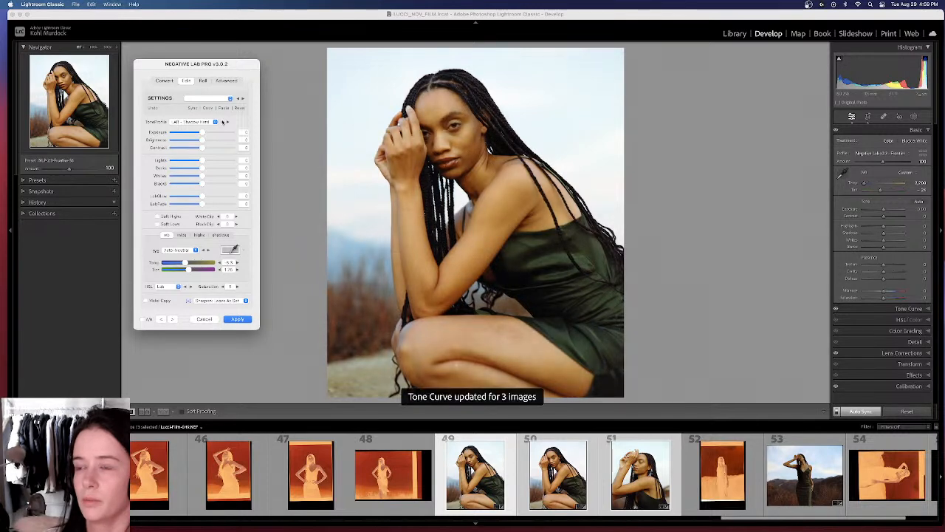
pyautogui.click(222, 123)
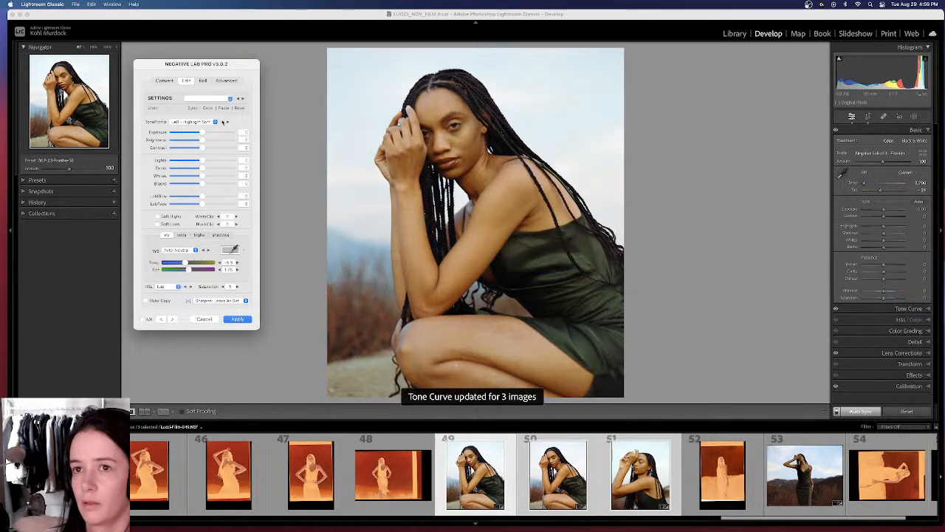
pyautogui.click(223, 123)
pyautogui.click(223, 122)
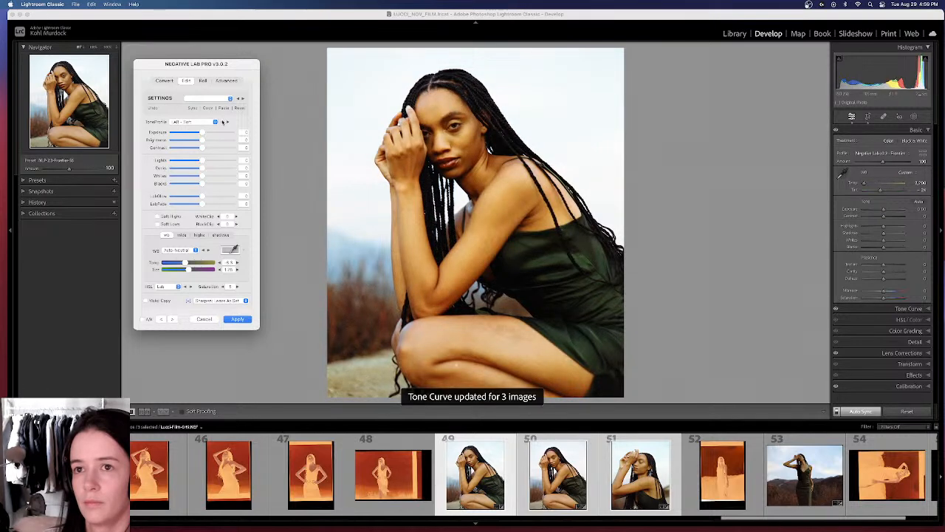
pyautogui.click(222, 123)
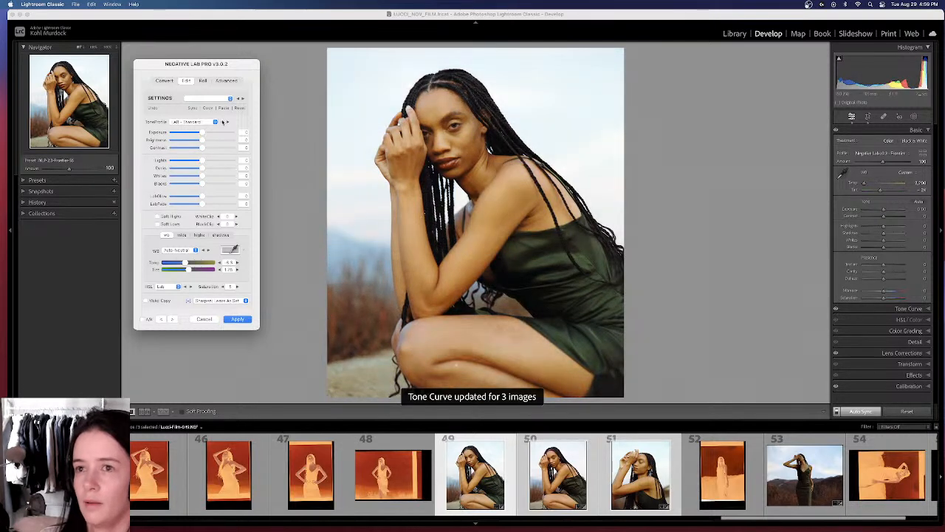
pyautogui.click(223, 122)
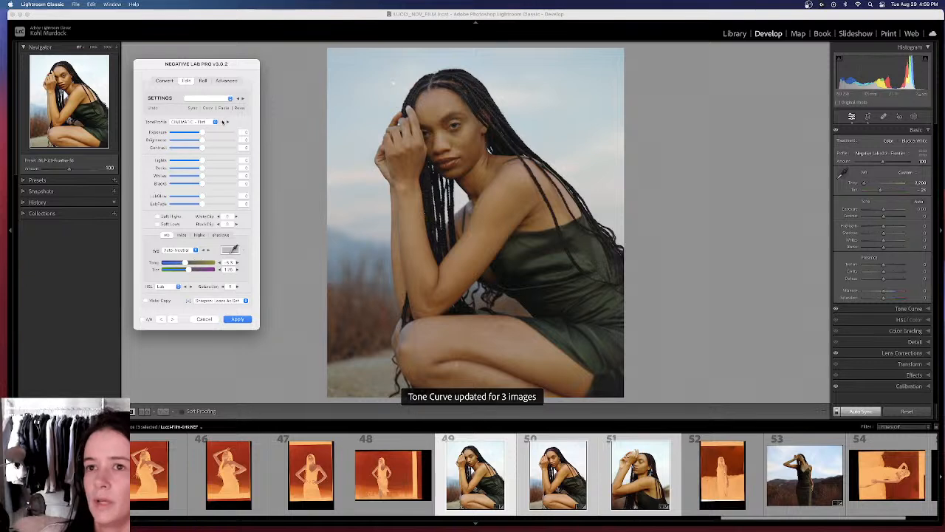
# Compare the LAB - Shadow Soft tone profile with LINEAR and keep LINEAR for the three images
pyautogui.click(214, 123)
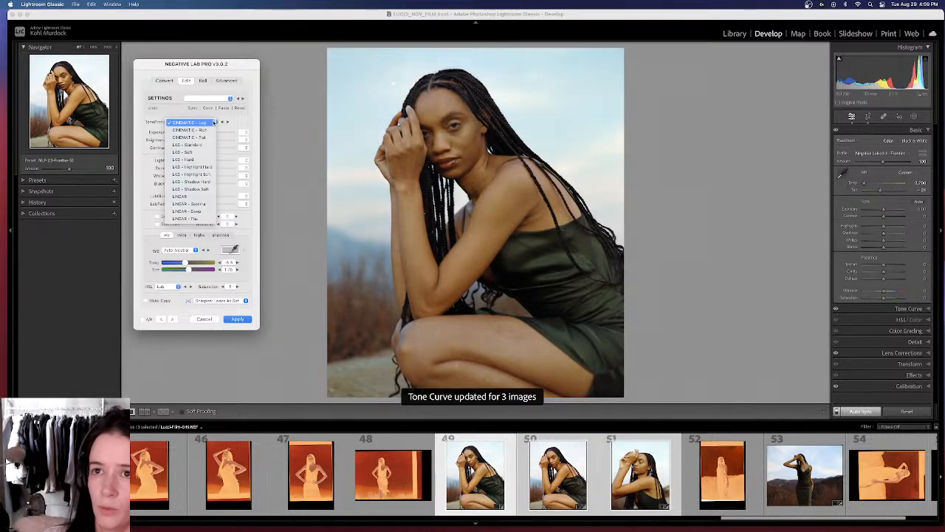
pyautogui.click(192, 190)
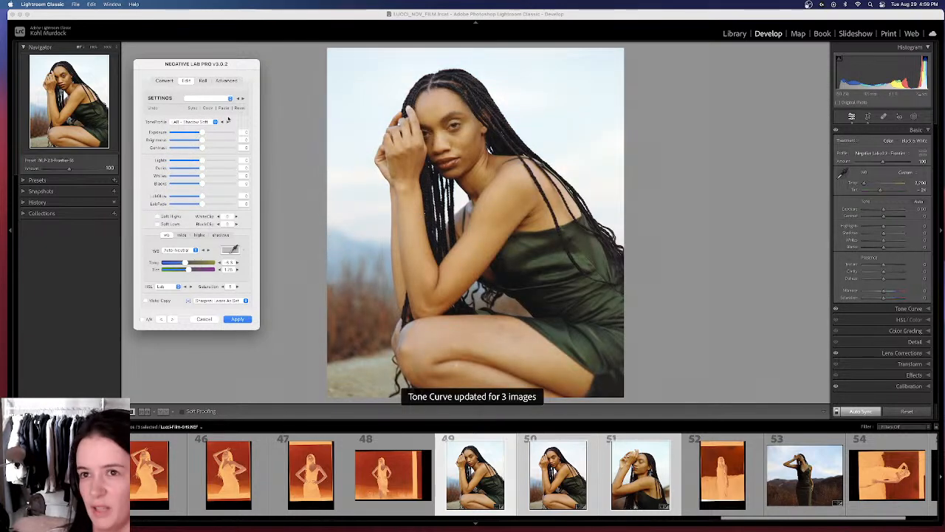
pyautogui.click(209, 123)
pyautogui.click(203, 130)
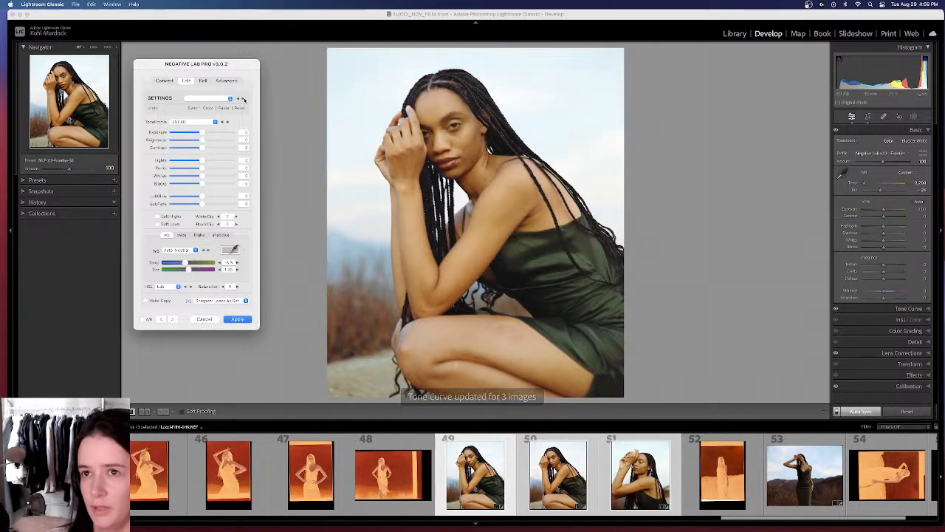
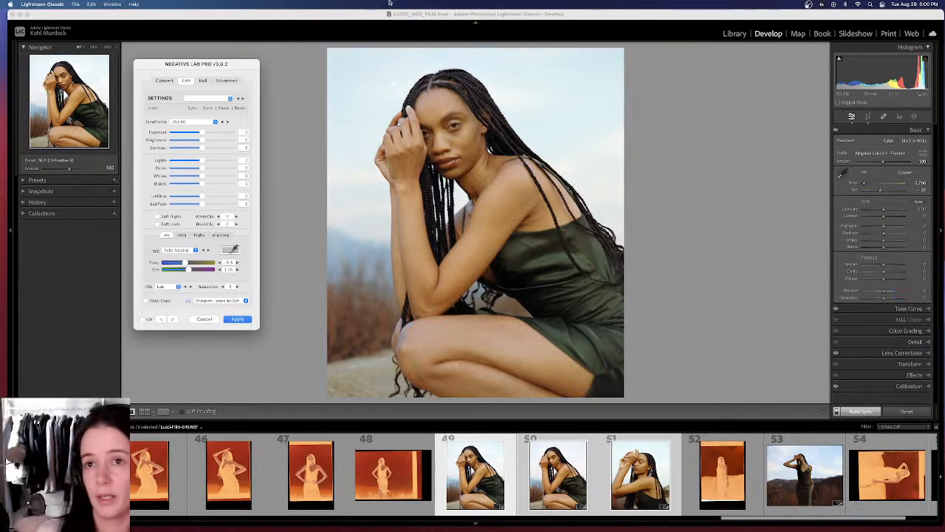
pyautogui.click(213, 122)
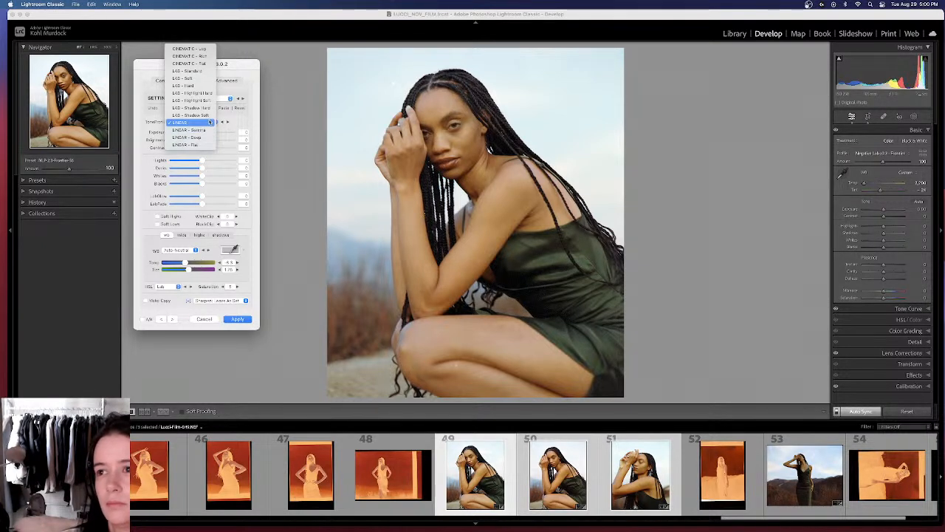
pyautogui.click(211, 122)
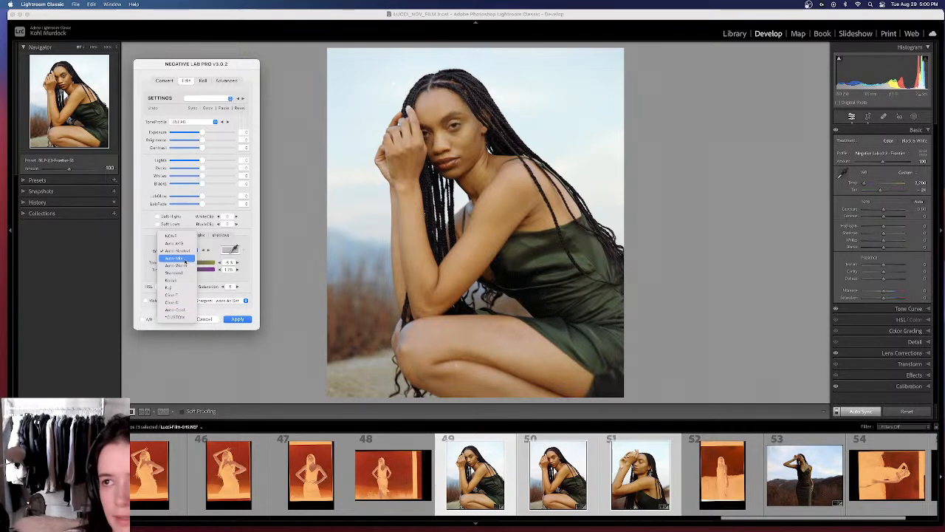
# Try the Auto-Mix and Auto-AVG white balance presets on the three selected images
pyautogui.click(186, 259)
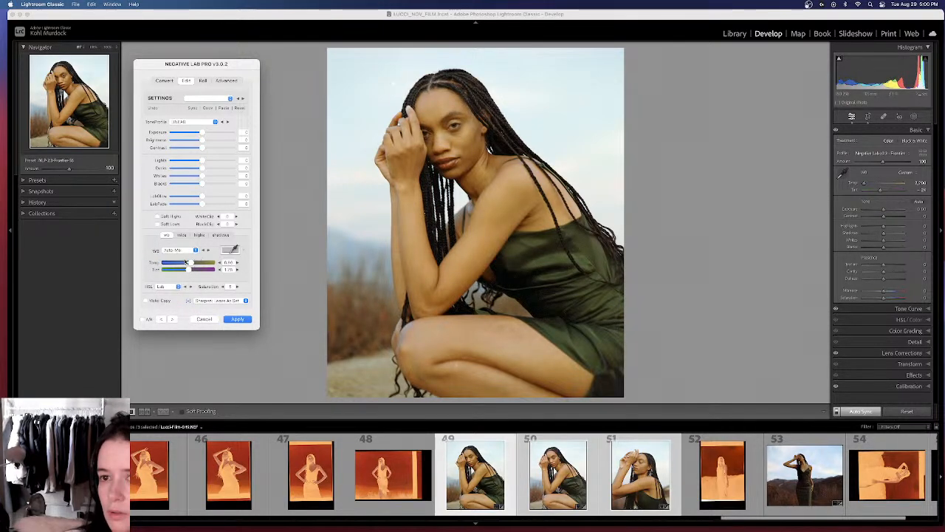
pyautogui.click(193, 251)
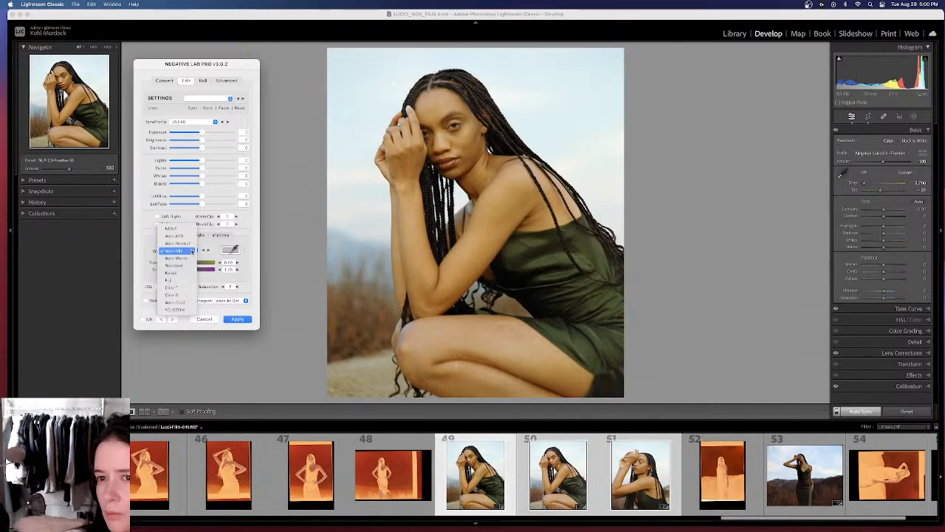
pyautogui.click(188, 236)
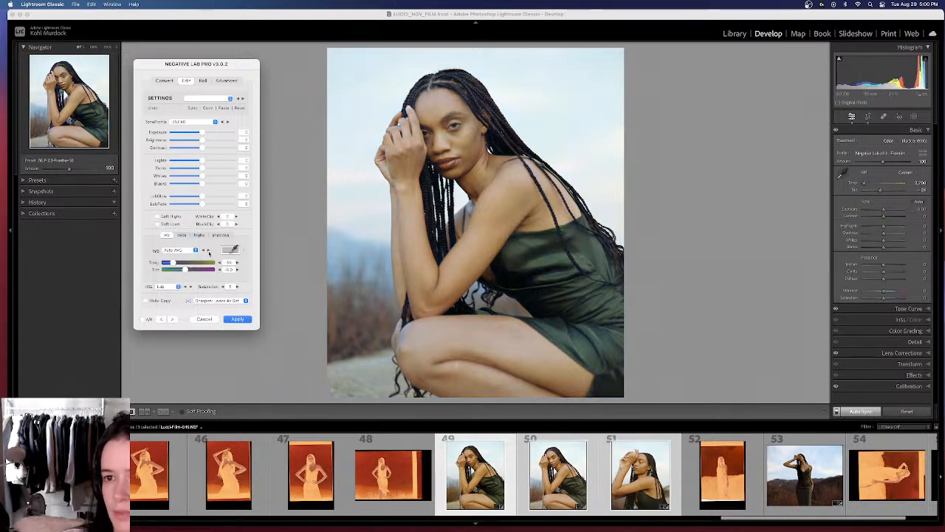
# Compare the white balance presets from Auto-Neutral onward through Auto-Cool and NONE, and set the white balance to Kodak
pyautogui.click(209, 250)
pyautogui.click(208, 251)
pyautogui.click(208, 250)
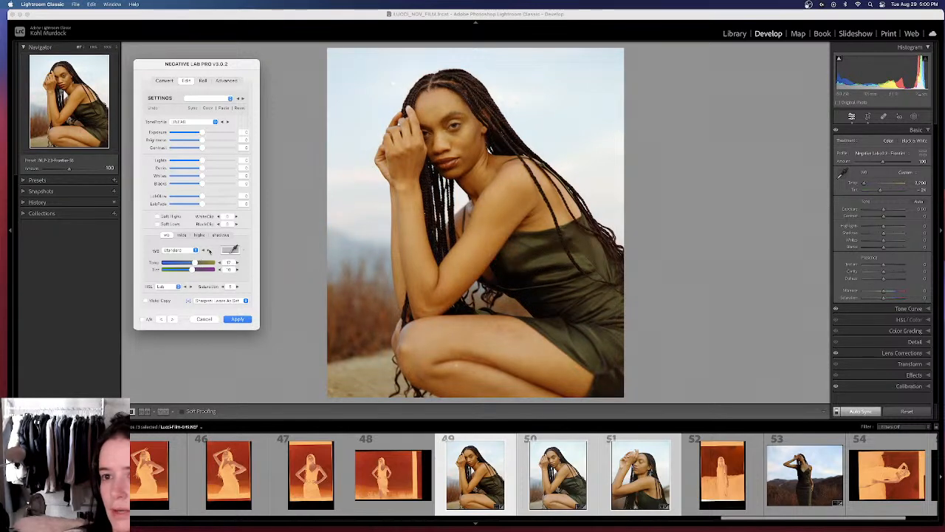
pyautogui.click(208, 250)
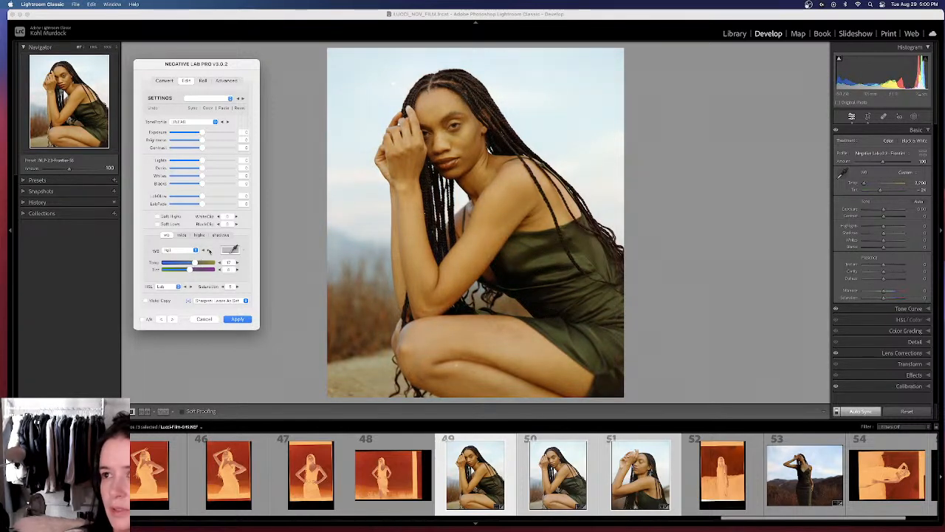
pyautogui.click(208, 250)
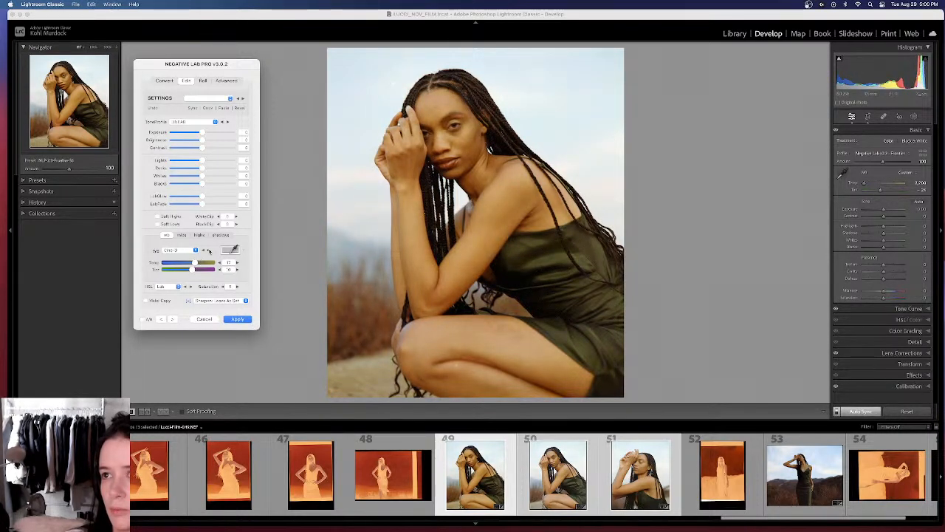
pyautogui.click(208, 251)
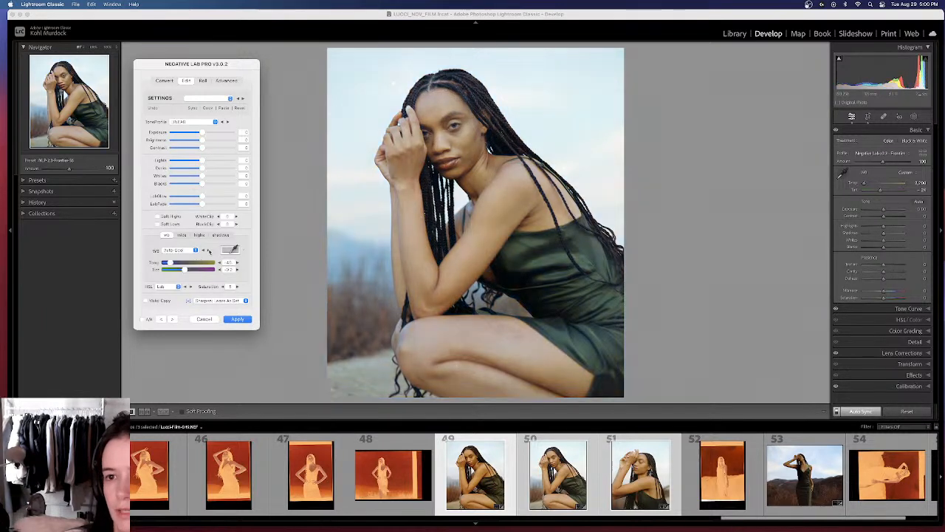
pyautogui.click(208, 250)
pyautogui.click(166, 250)
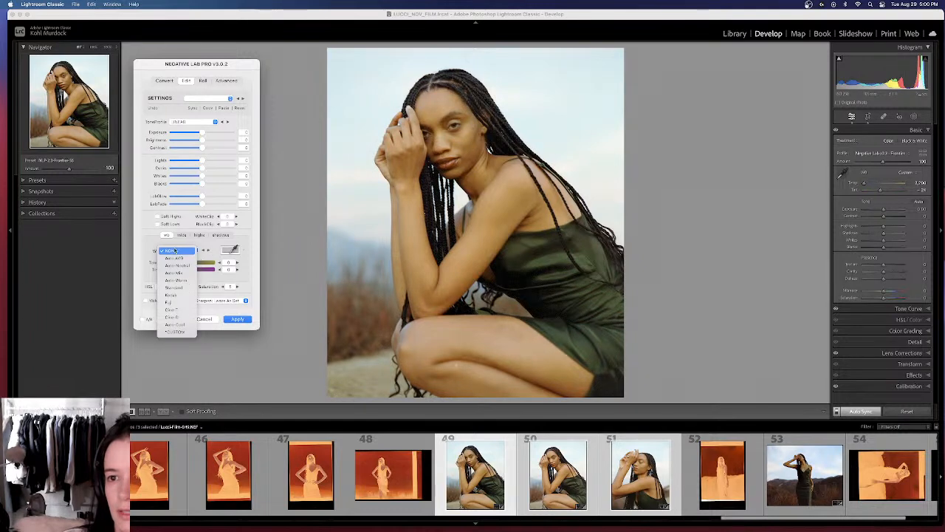
pyautogui.click(177, 295)
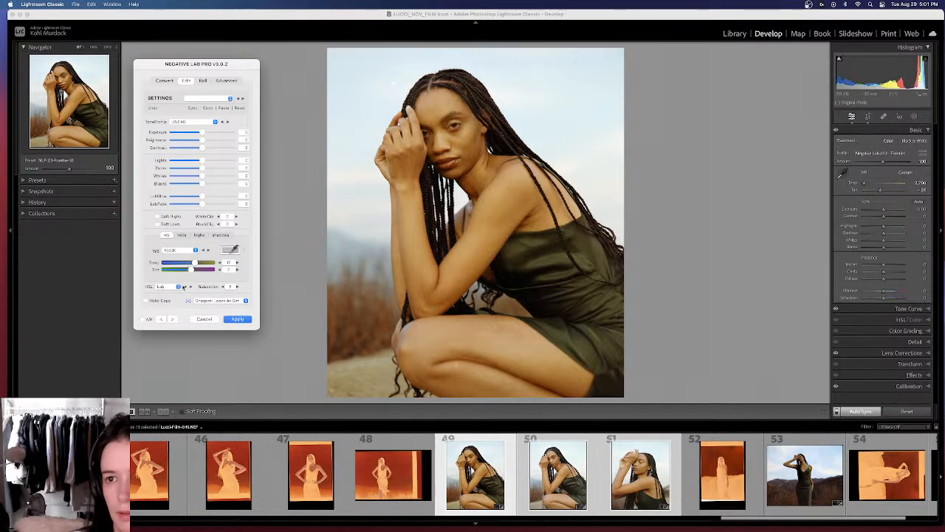
# Try older engine versions, including v1.0 - v2.1, in the advanced engine settings and return to v3.0+
pyautogui.click(203, 80)
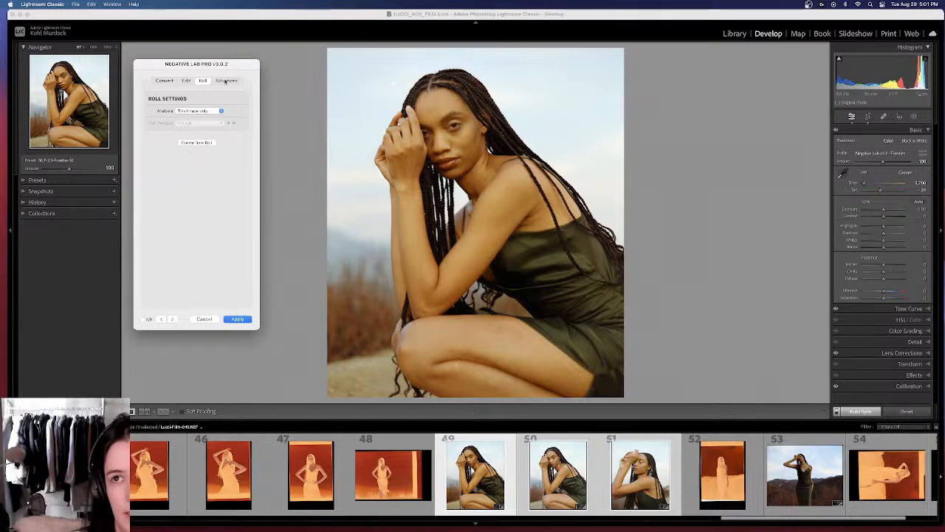
pyautogui.click(226, 80)
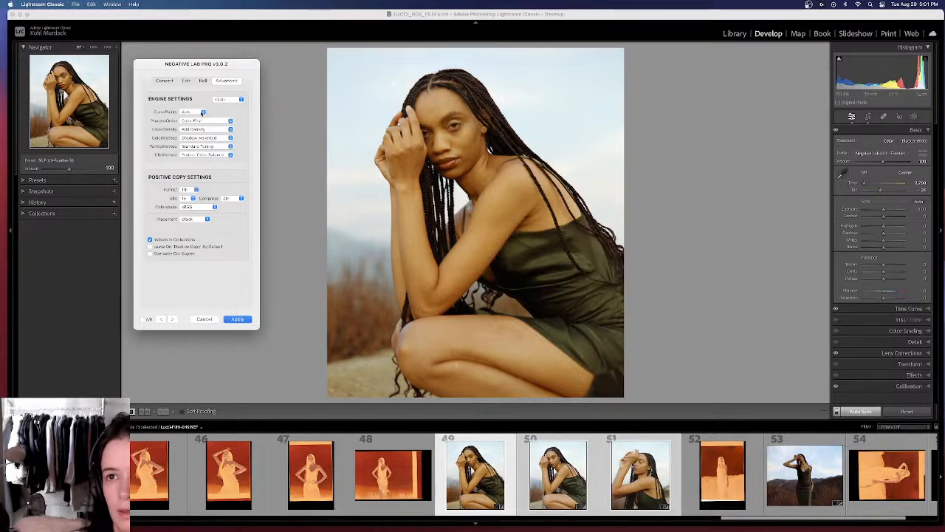
pyautogui.click(225, 103)
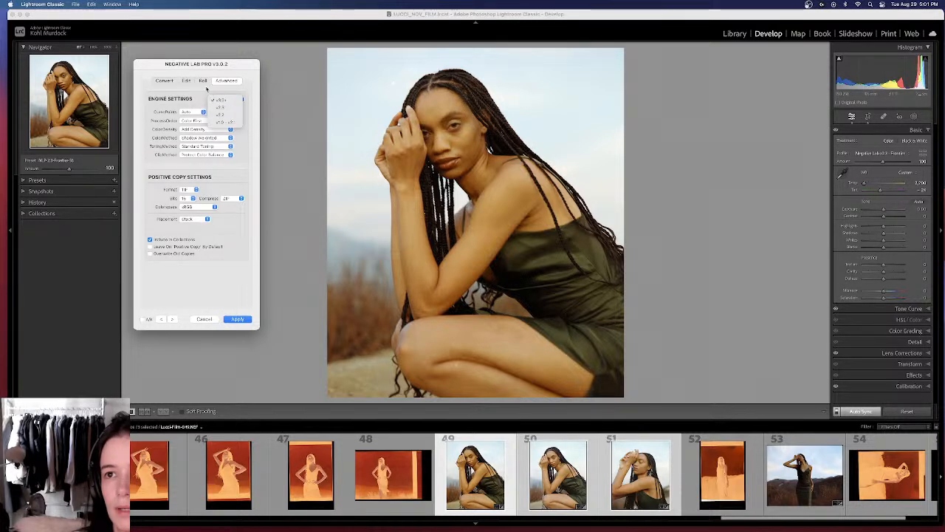
pyautogui.click(224, 107)
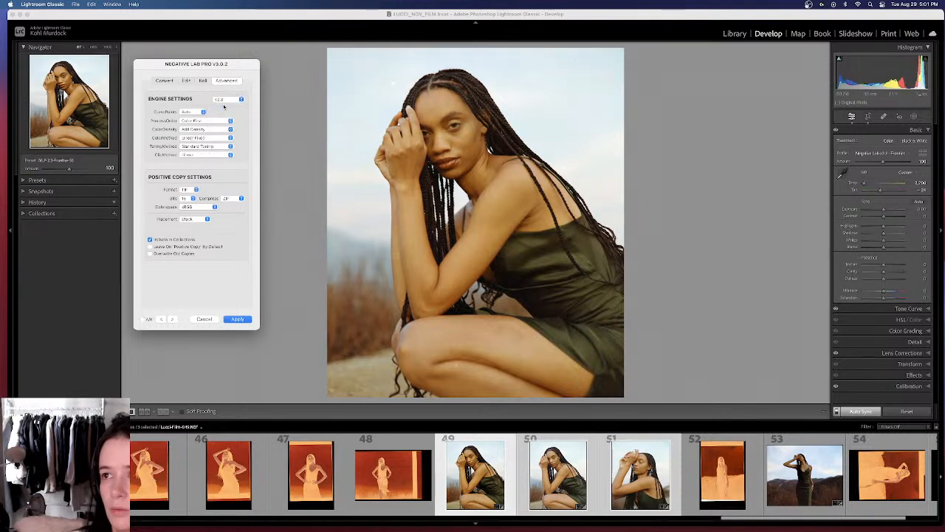
pyautogui.click(228, 100)
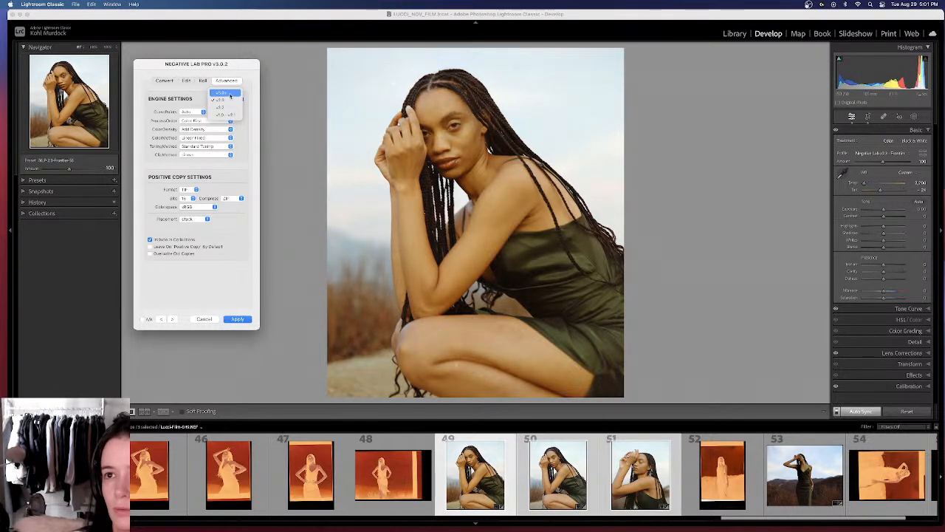
pyautogui.click(229, 116)
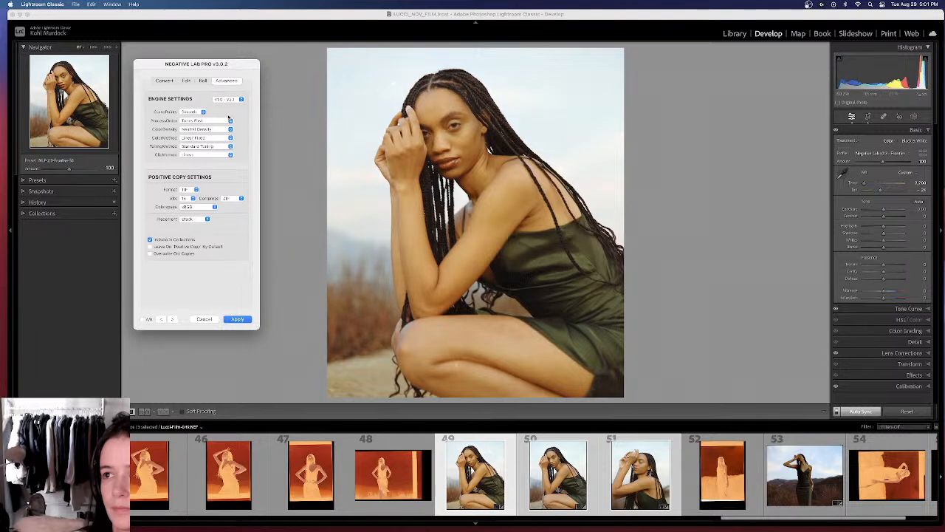
pyautogui.click(229, 100)
pyautogui.click(226, 81)
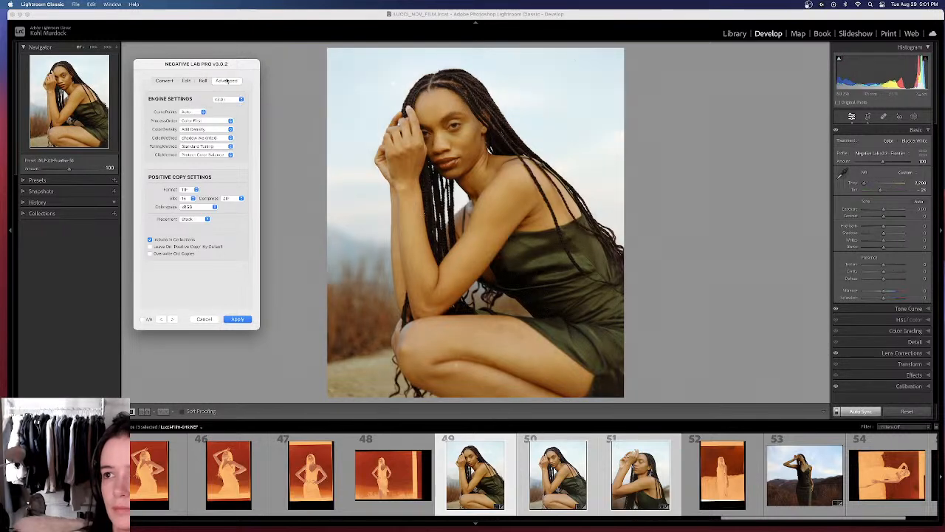
# Try the Tones First process order in the engine settings and switch back to Color First
pyautogui.click(225, 122)
pyautogui.click(218, 129)
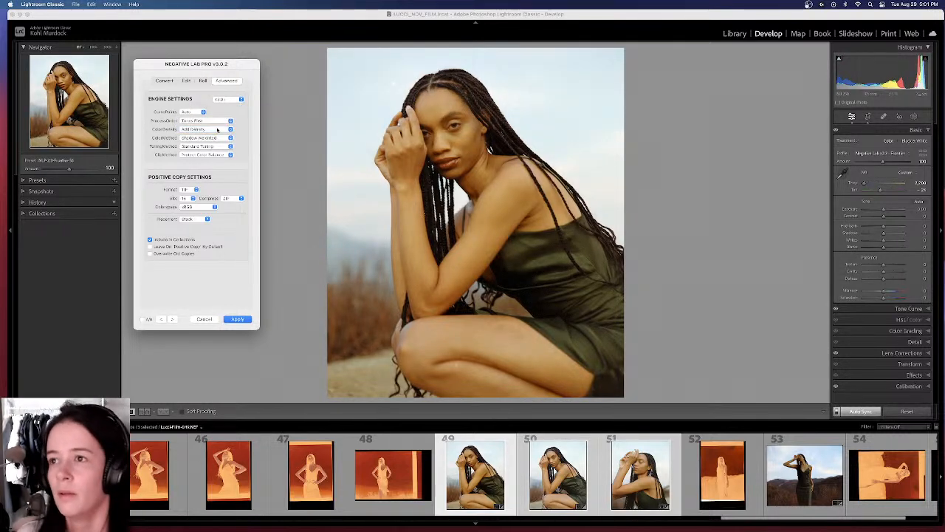
pyautogui.click(216, 122)
pyautogui.click(213, 113)
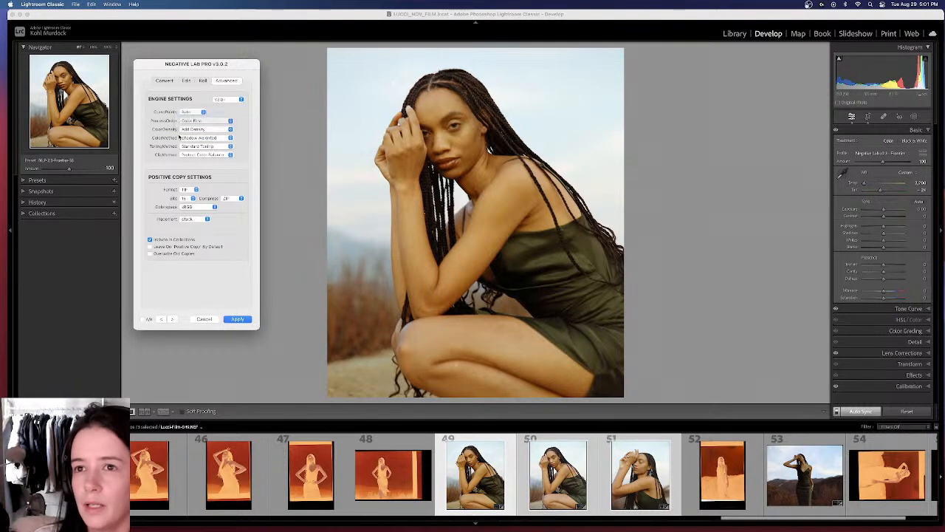
# Try Neutral Density as the color density and switch back to Add Density
pyautogui.click(197, 130)
pyautogui.click(202, 130)
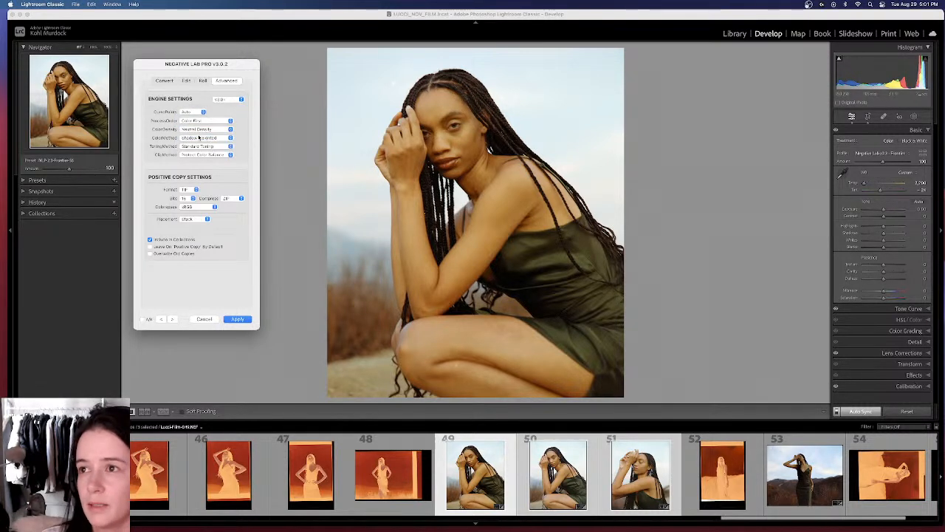
pyautogui.click(203, 130)
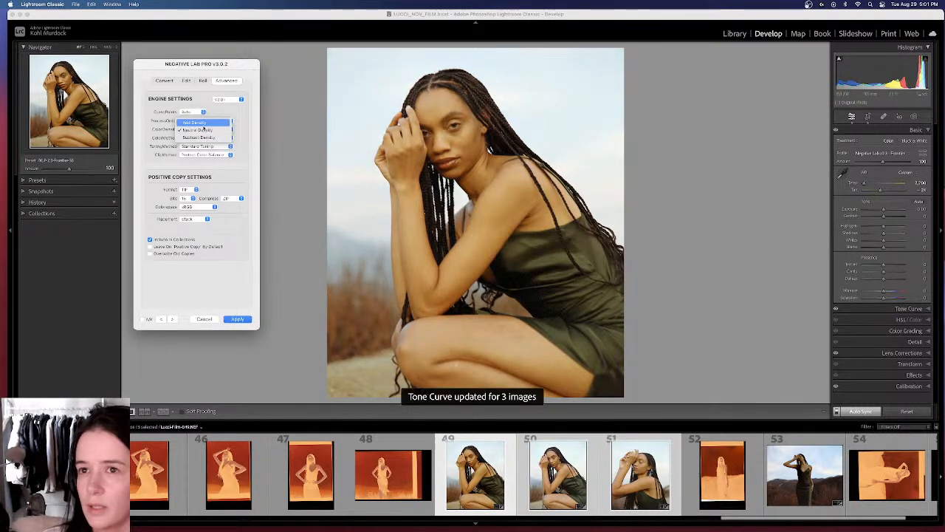
pyautogui.click(202, 129)
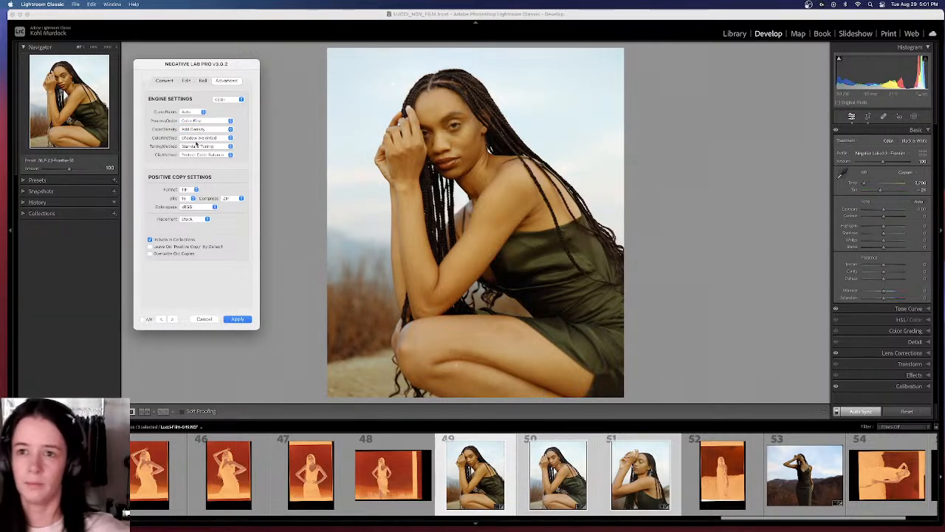
# Compare the Subtract Density and Neutral Density color density options and return to Add Density
pyautogui.click(206, 130)
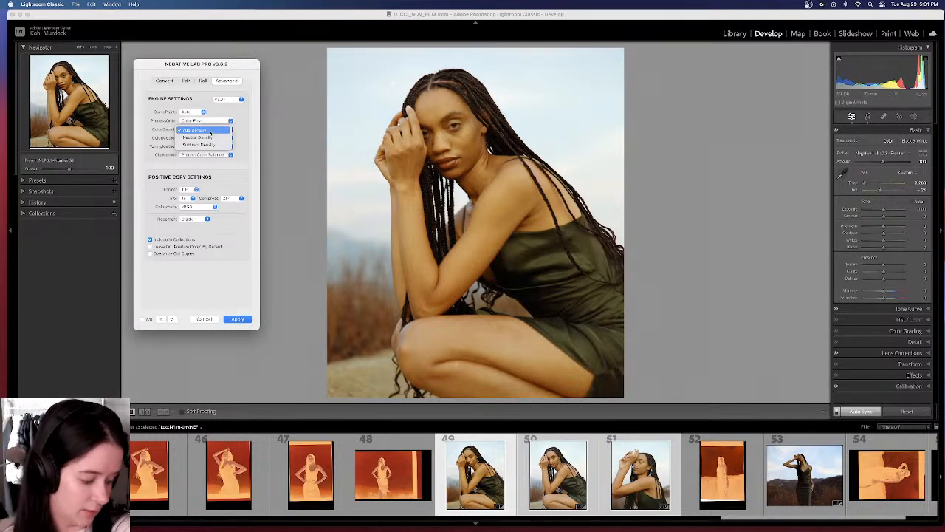
pyautogui.click(215, 146)
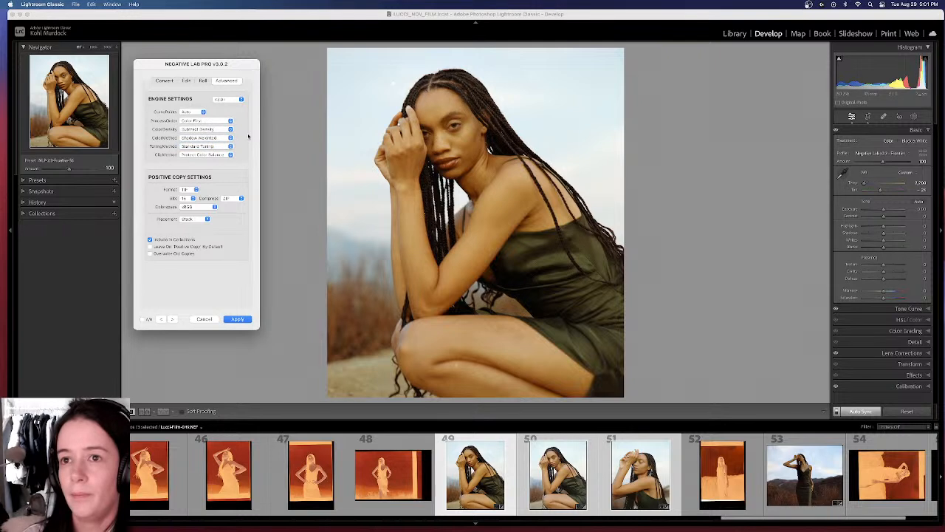
pyautogui.click(223, 128)
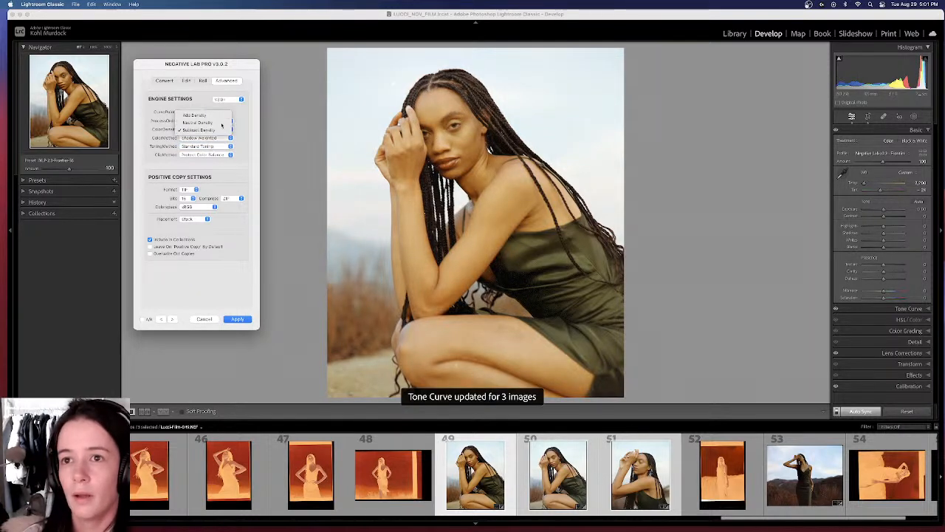
pyautogui.click(223, 124)
pyautogui.click(222, 129)
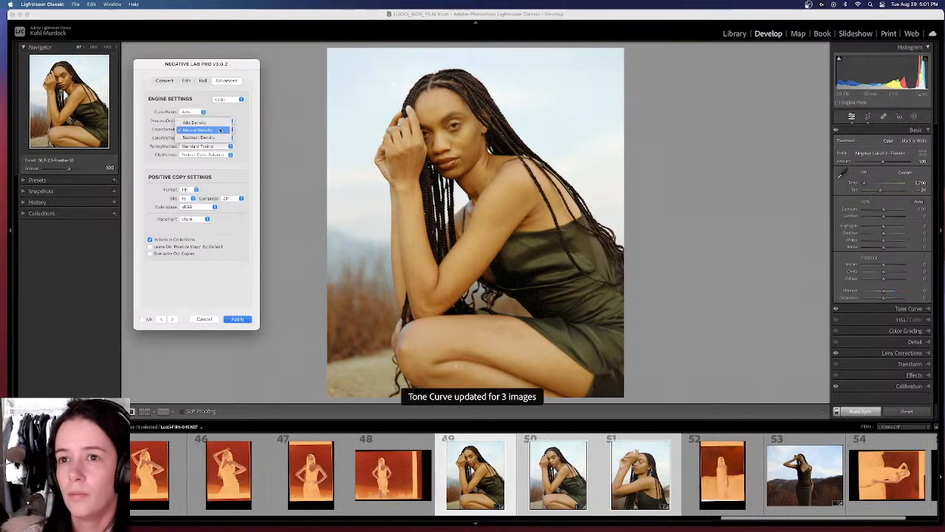
pyautogui.click(227, 124)
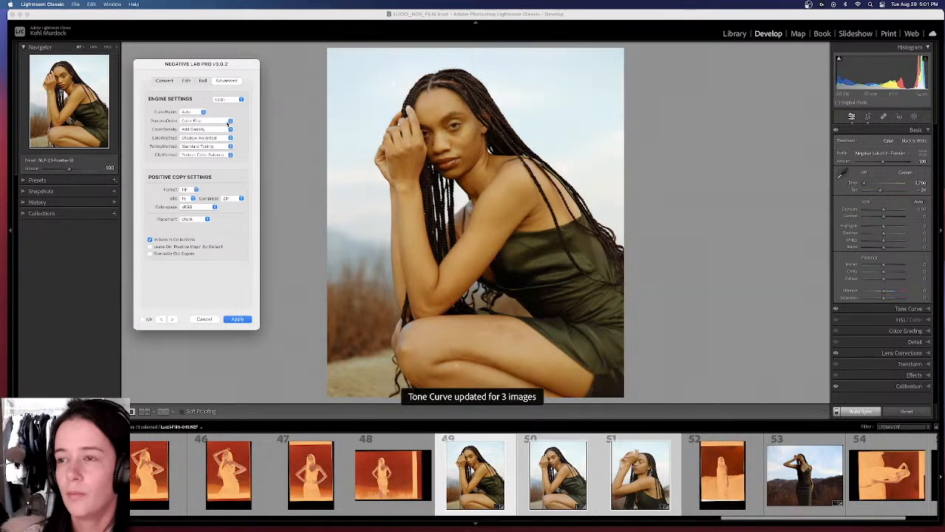
# Compare the Highlight Weighted, Midtone Weighted, Linear Dynamic and Linear Fixed color methods and return to Shadow Weighted
pyautogui.click(207, 138)
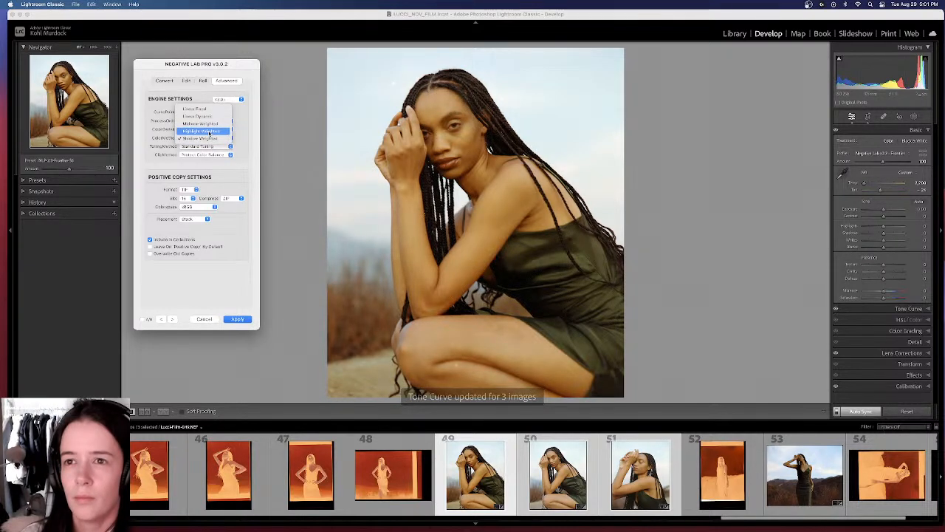
pyautogui.click(212, 131)
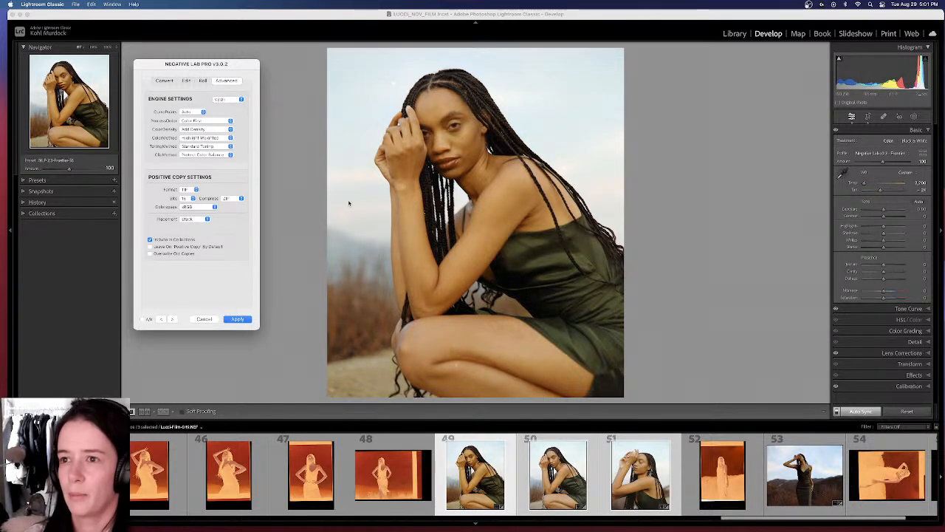
pyautogui.click(207, 138)
pyautogui.click(204, 133)
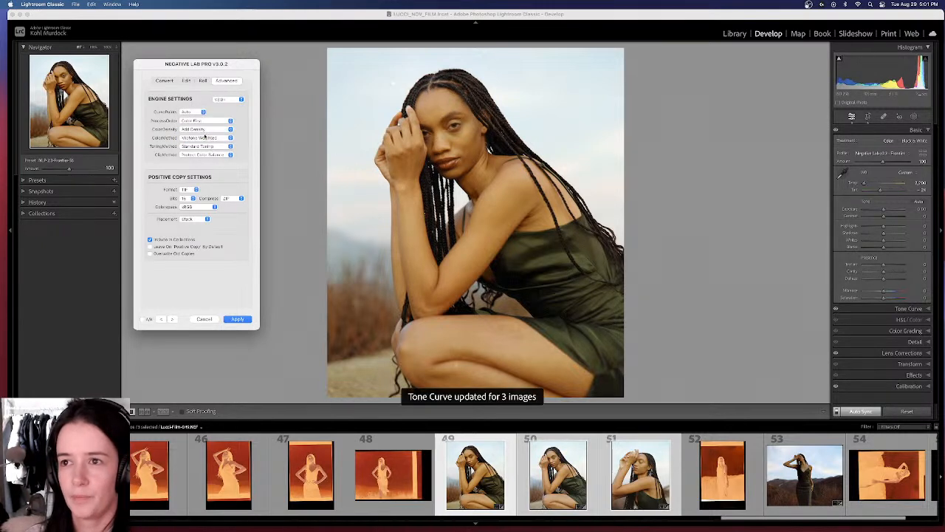
pyautogui.click(205, 141)
pyautogui.click(208, 143)
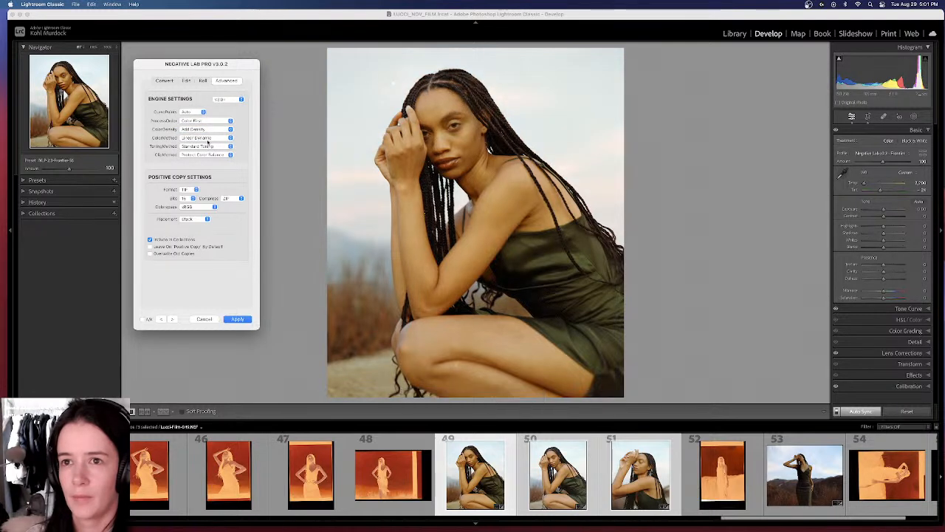
pyautogui.click(206, 138)
pyautogui.click(206, 130)
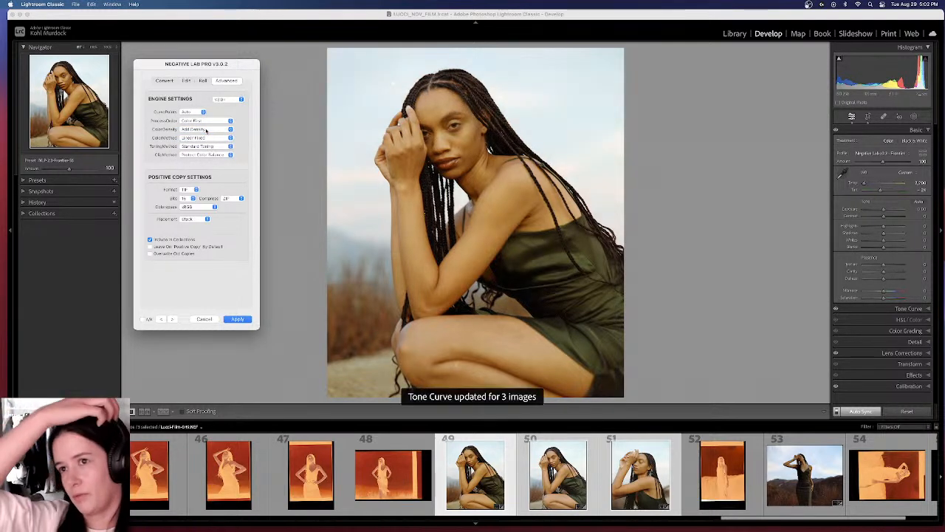
pyautogui.click(207, 138)
pyautogui.click(211, 168)
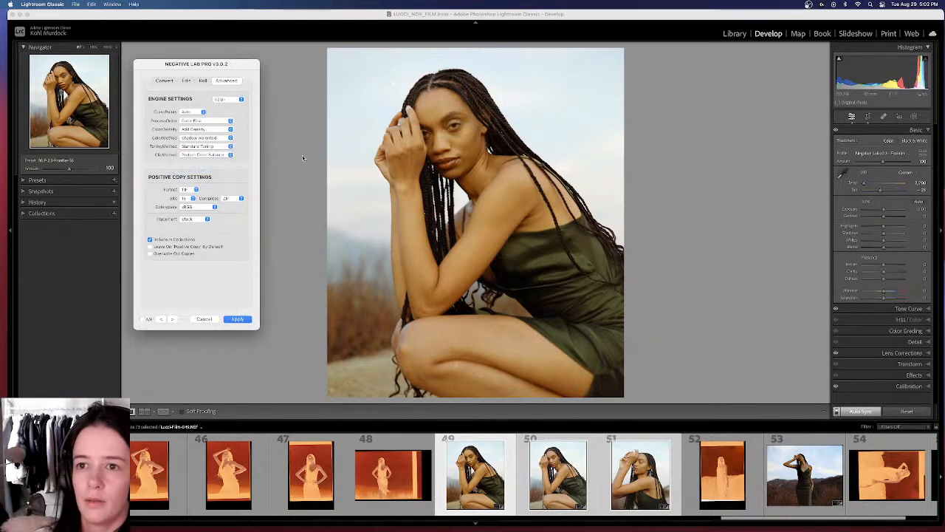
# Try the Linear clip method, switch back to Protect Color Balance, and open the conversion settings
pyautogui.click(209, 155)
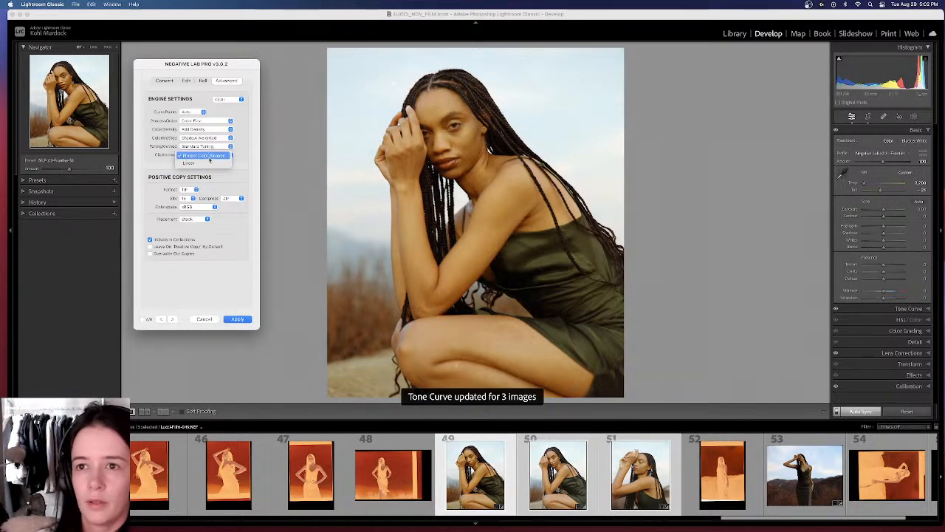
pyautogui.click(209, 163)
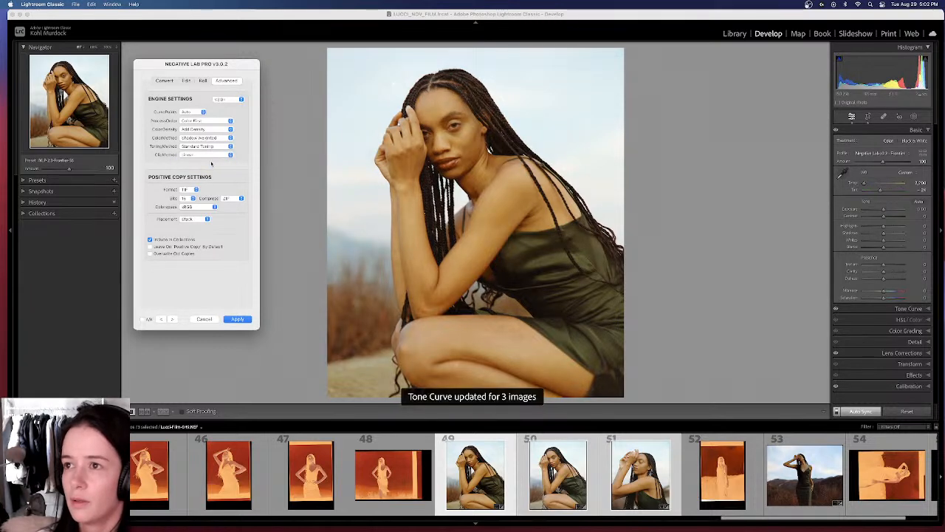
pyautogui.click(214, 155)
pyautogui.click(215, 147)
pyautogui.click(167, 82)
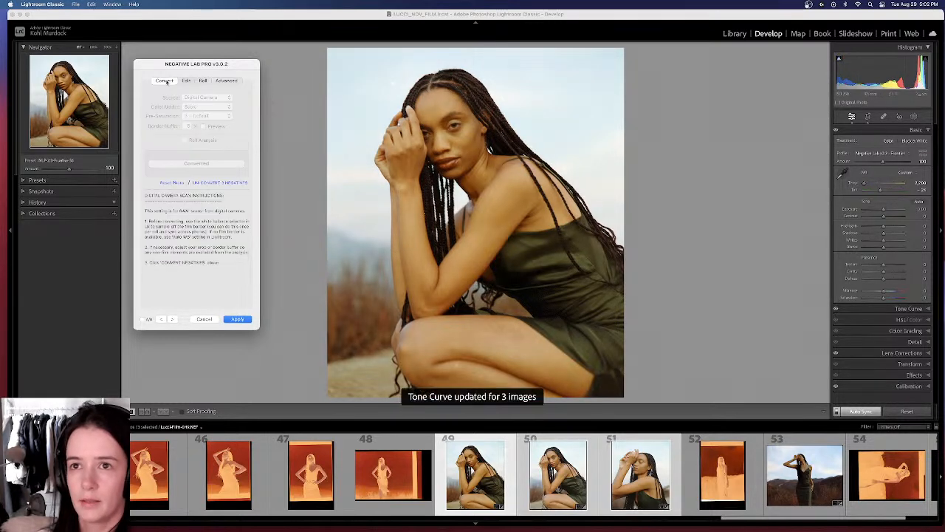
# Review the edit settings in Negative Lab Pro and apply the conversion to the three selected photos
pyautogui.click(187, 82)
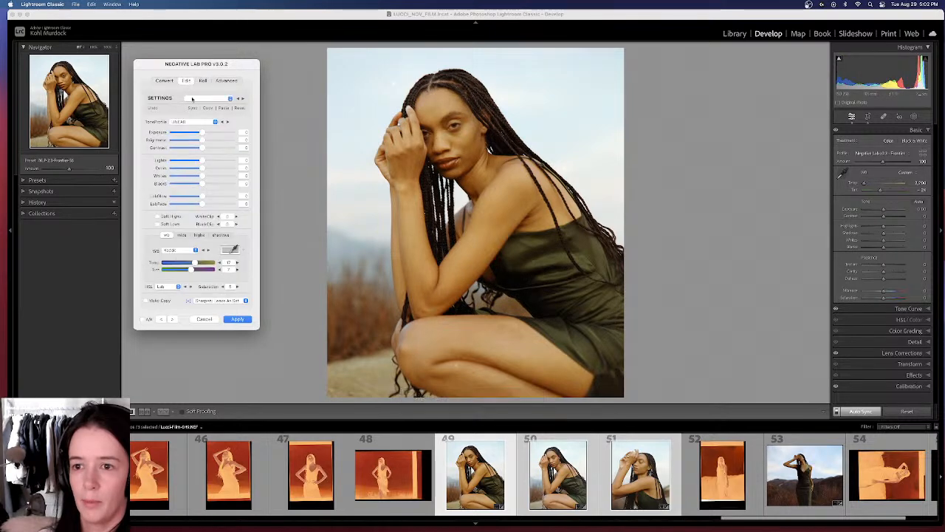
pyautogui.click(240, 319)
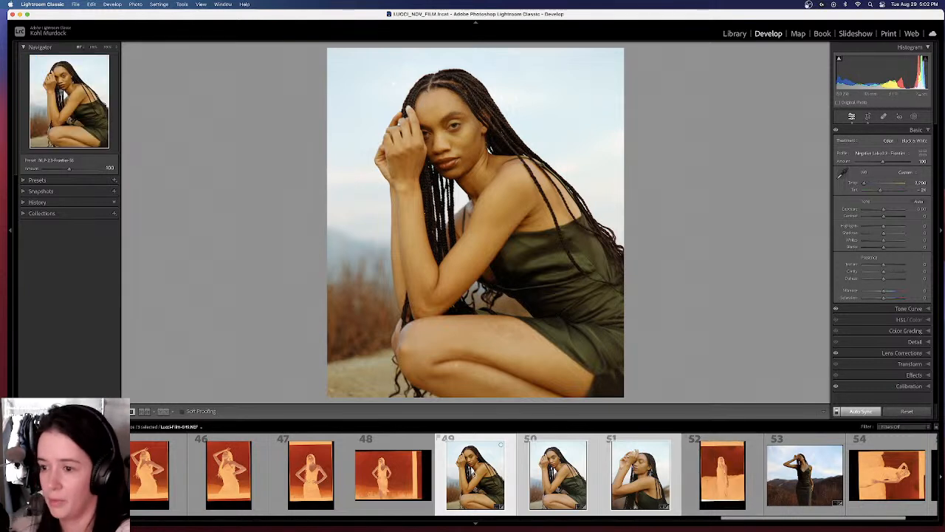
# Compare the colors and tones of converted photos 49 and 50 by switching between them
pyautogui.scroll(-2, 517, 465)
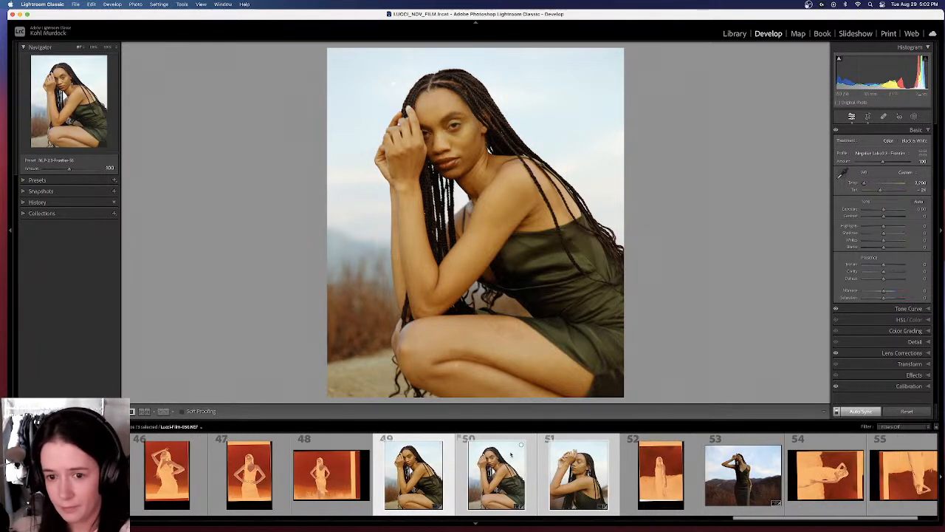
pyautogui.scroll(-2, 511, 455)
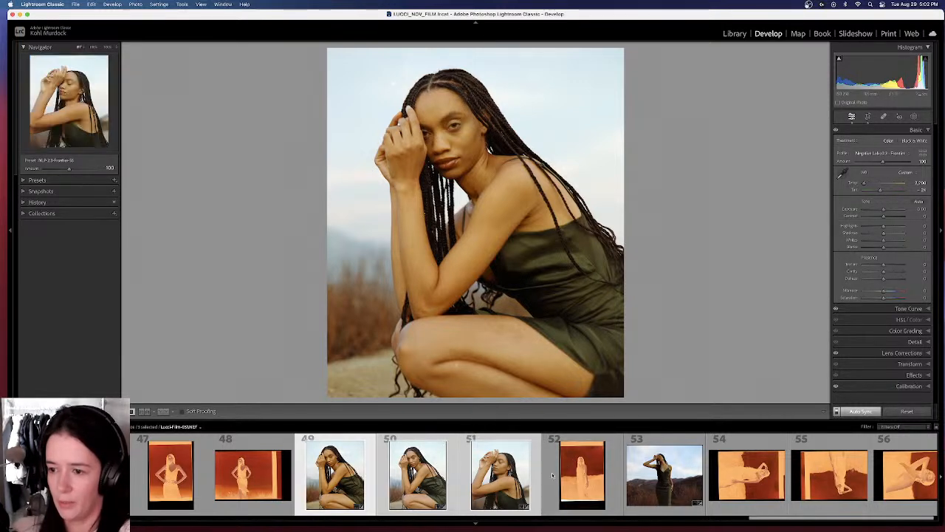
pyautogui.click(582, 473)
pyautogui.click(505, 470)
pyautogui.click(434, 467)
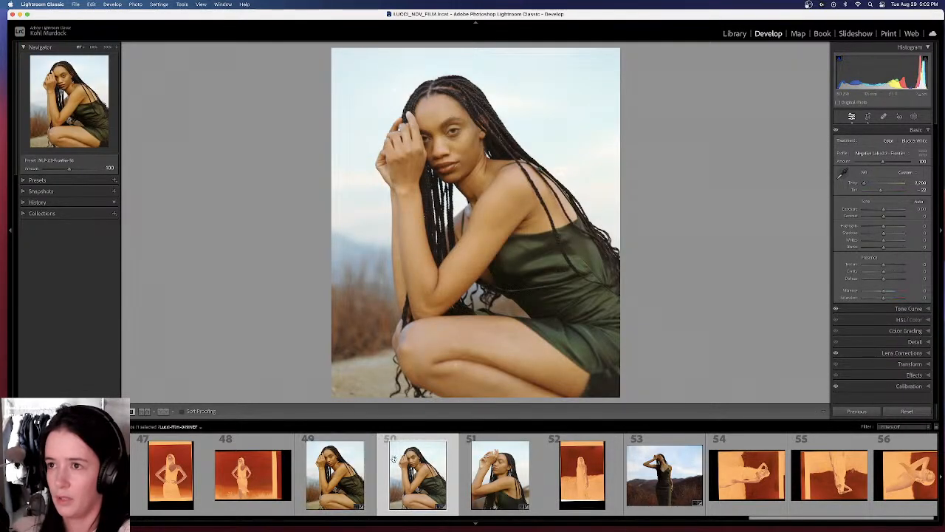
pyautogui.click(351, 463)
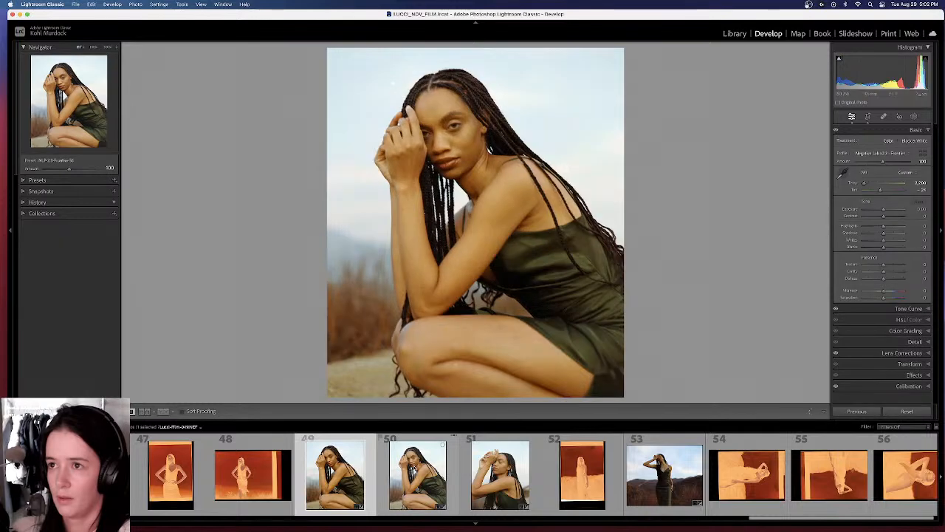
pyautogui.click(419, 467)
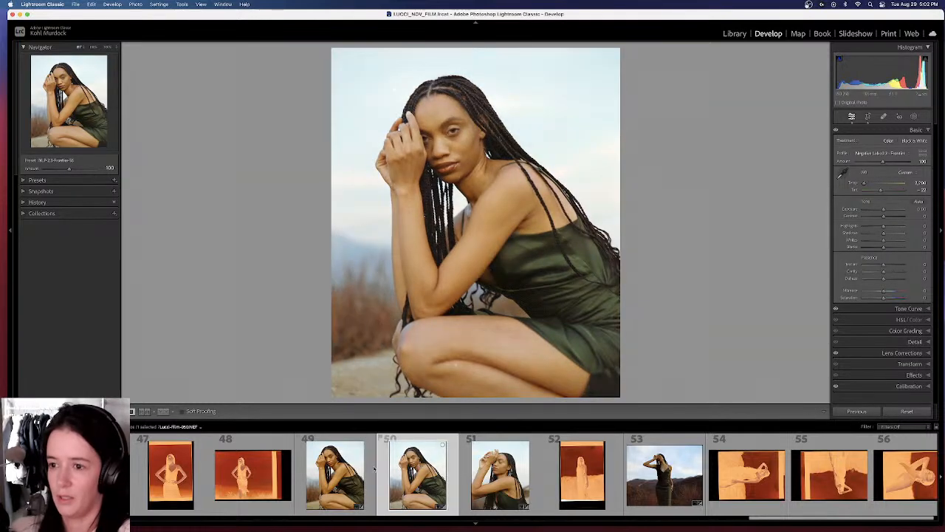
pyautogui.click(351, 465)
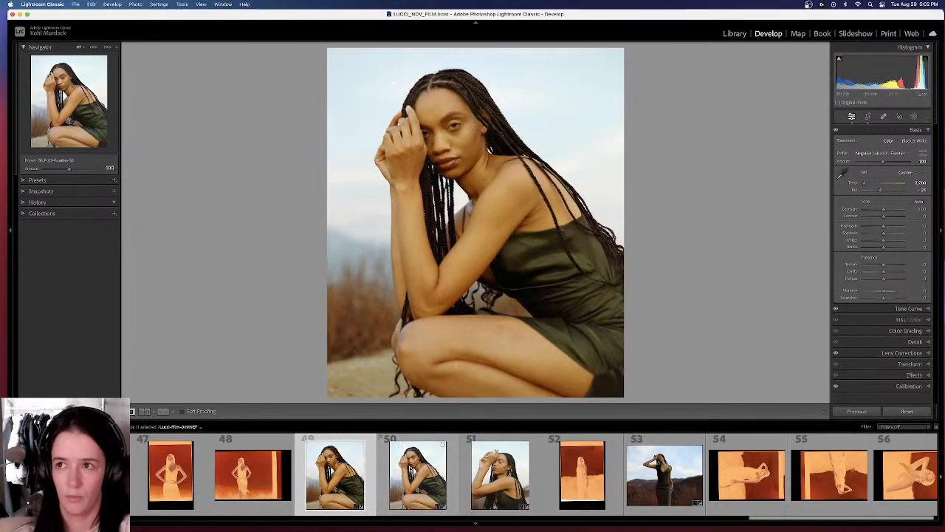
# Set photo 50's tone profile to LINEAR in Negative Lab Pro and apply it
pyautogui.click(419, 468)
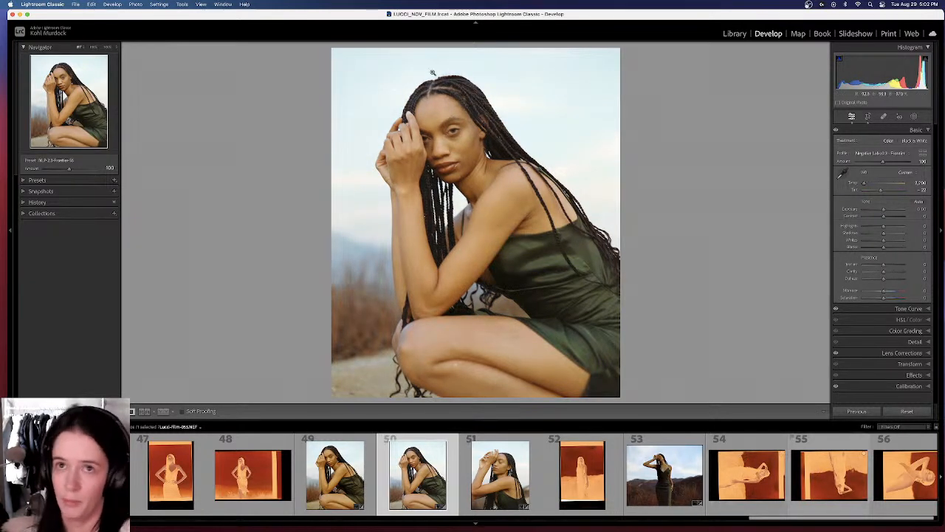
pyautogui.click(74, 4)
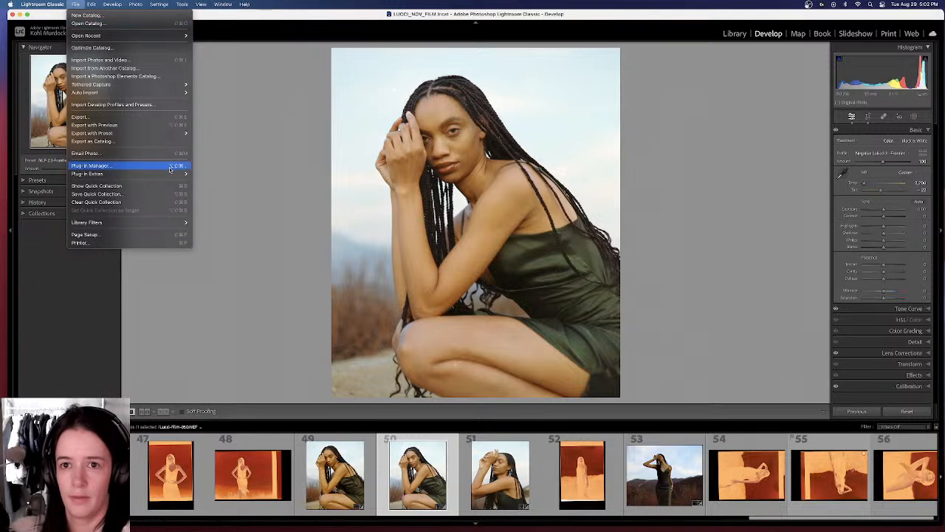
pyautogui.moveTo(133, 174)
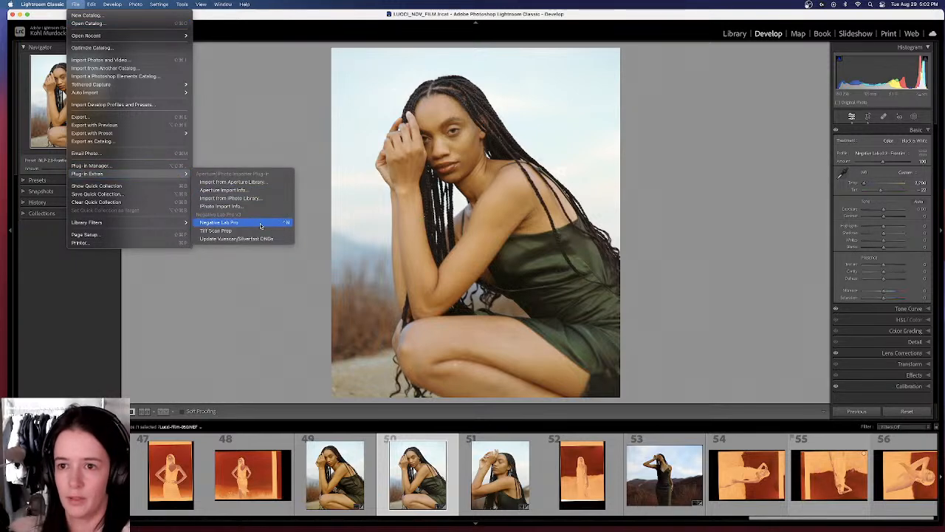
pyautogui.click(229, 221)
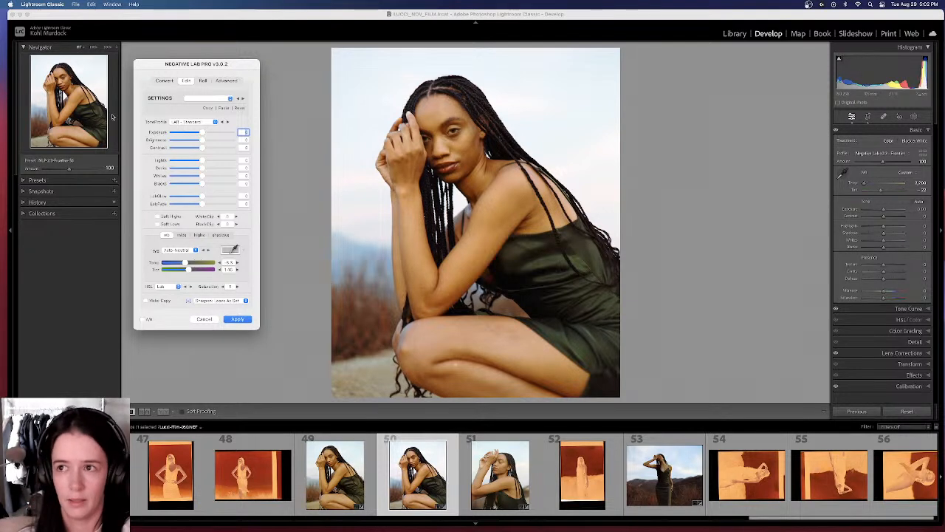
pyautogui.click(190, 121)
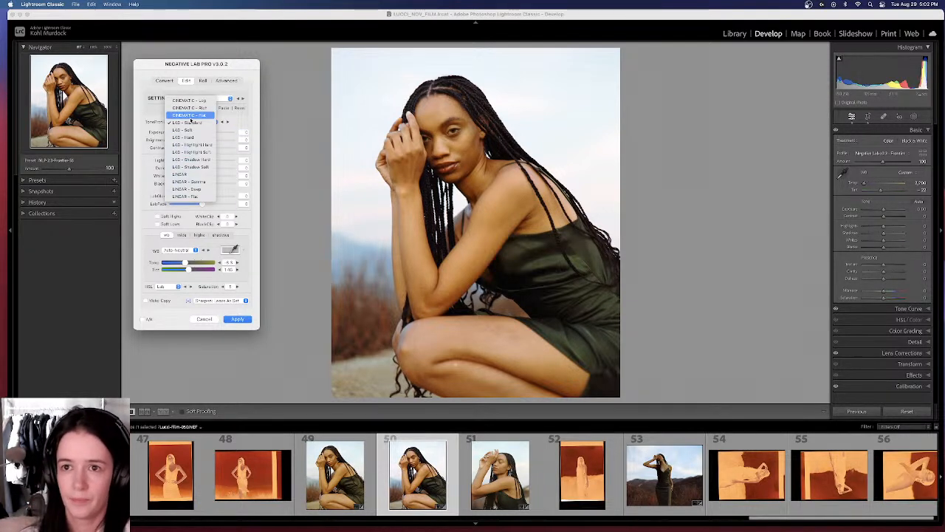
pyautogui.click(193, 174)
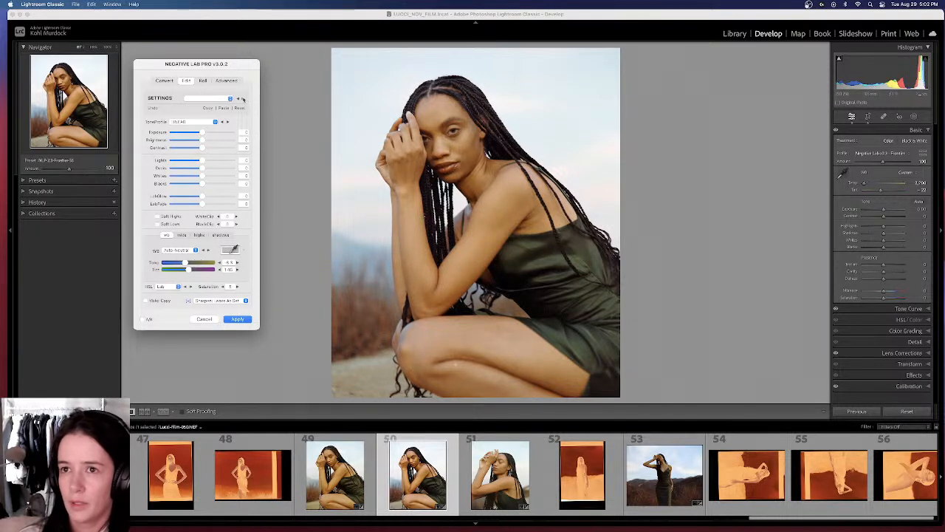
pyautogui.click(244, 318)
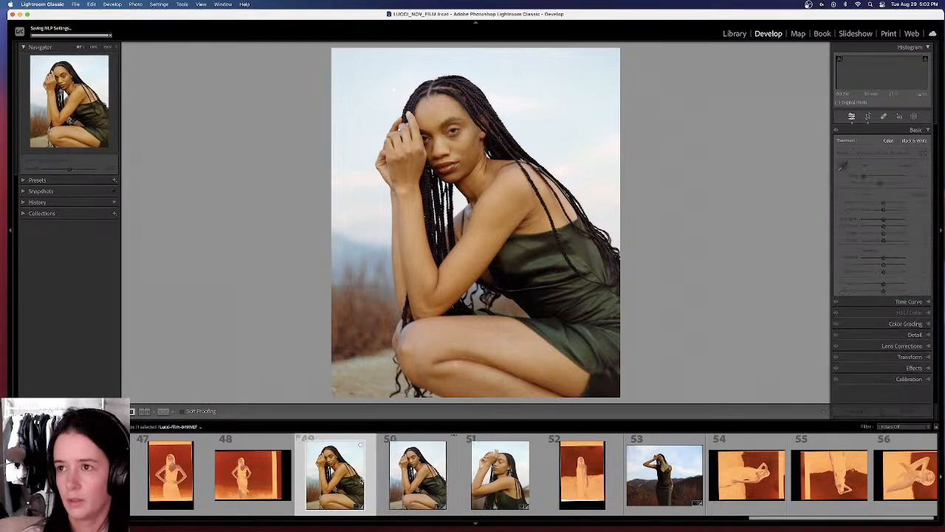
# Examine photo 49's edit and advanced settings in Negative Lab Pro, then close the plug-in without applying
pyautogui.click(304, 441)
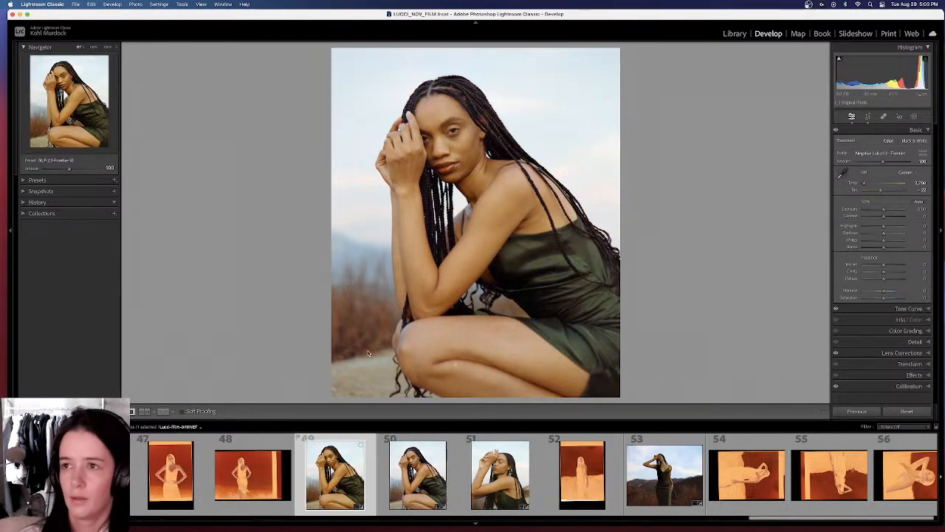
pyautogui.click(76, 4)
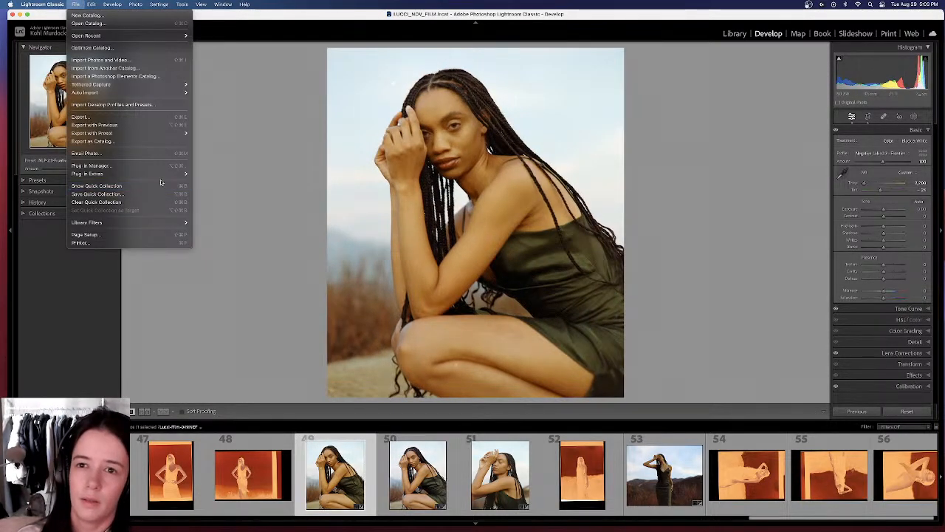
pyautogui.moveTo(89, 173)
pyautogui.click(246, 223)
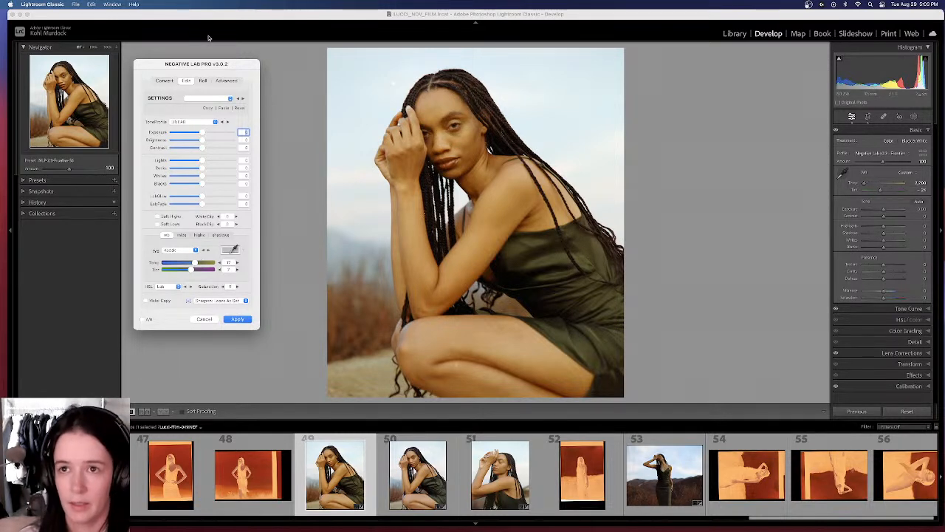
pyautogui.click(228, 81)
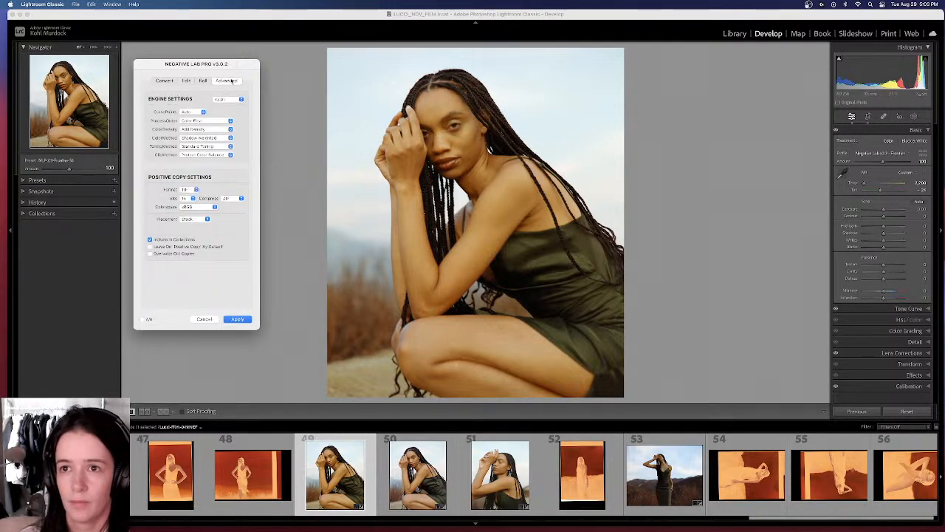
pyautogui.click(186, 81)
pyautogui.click(204, 319)
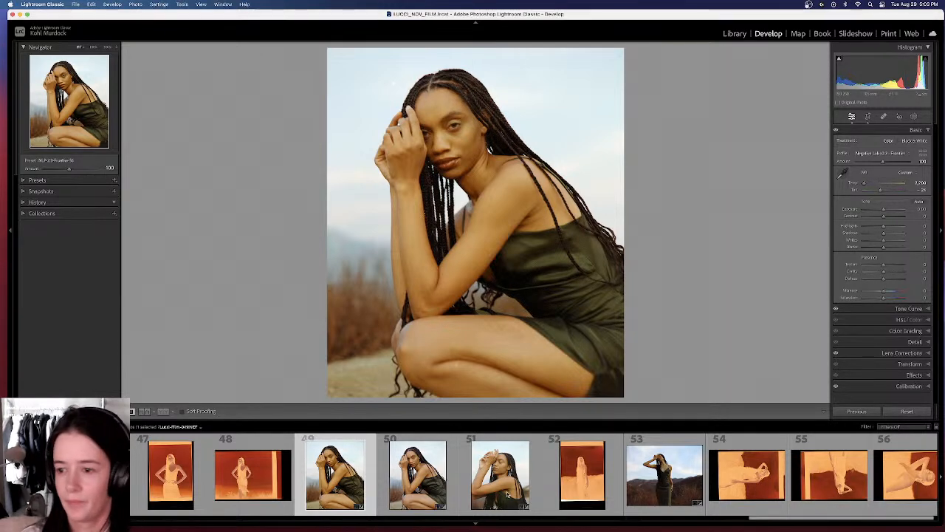
# Set photo 50's white balance to Kodak in Negative Lab Pro and apply it
pyautogui.press('Right')
pyautogui.click(75, 4)
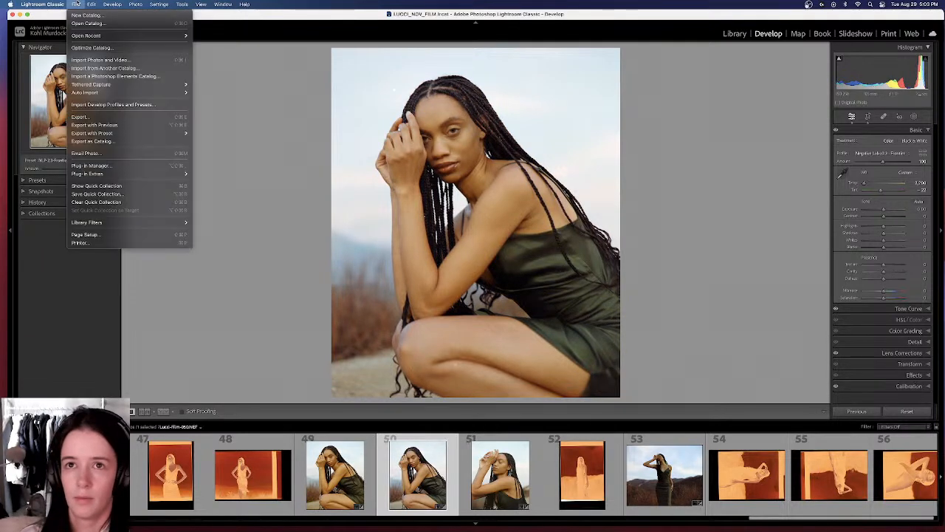
pyautogui.moveTo(147, 174)
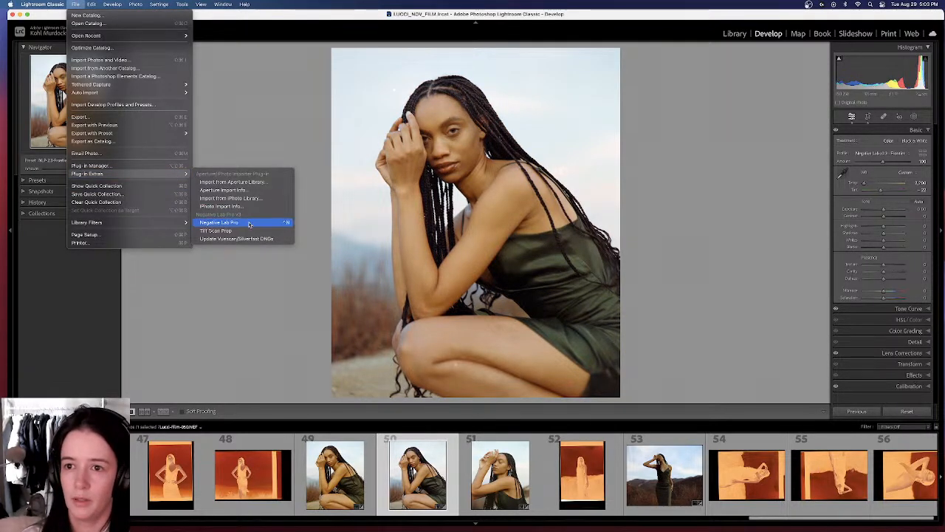
pyautogui.click(237, 222)
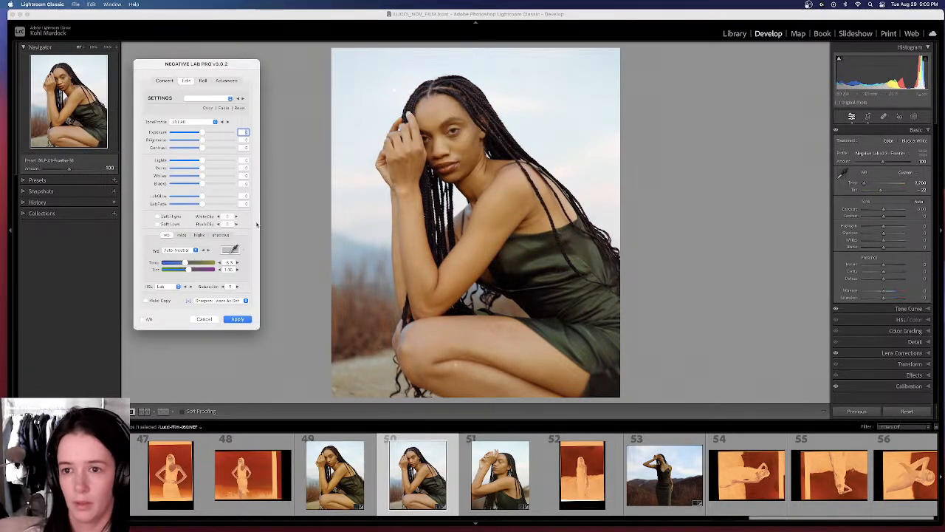
pyautogui.click(185, 249)
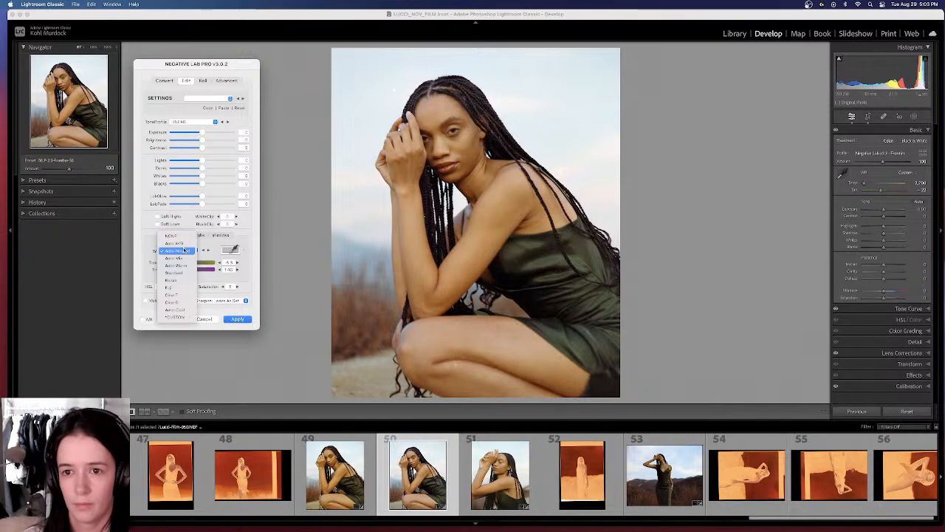
pyautogui.click(177, 282)
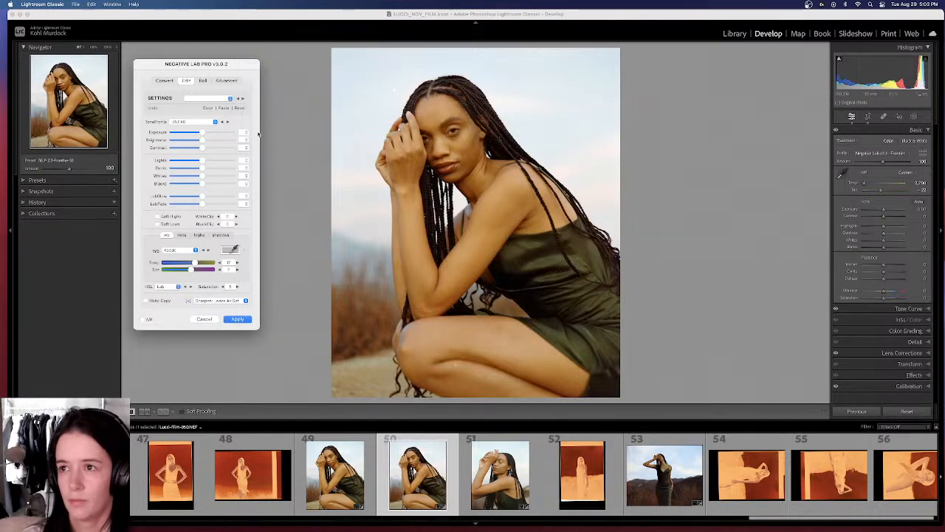
pyautogui.click(237, 319)
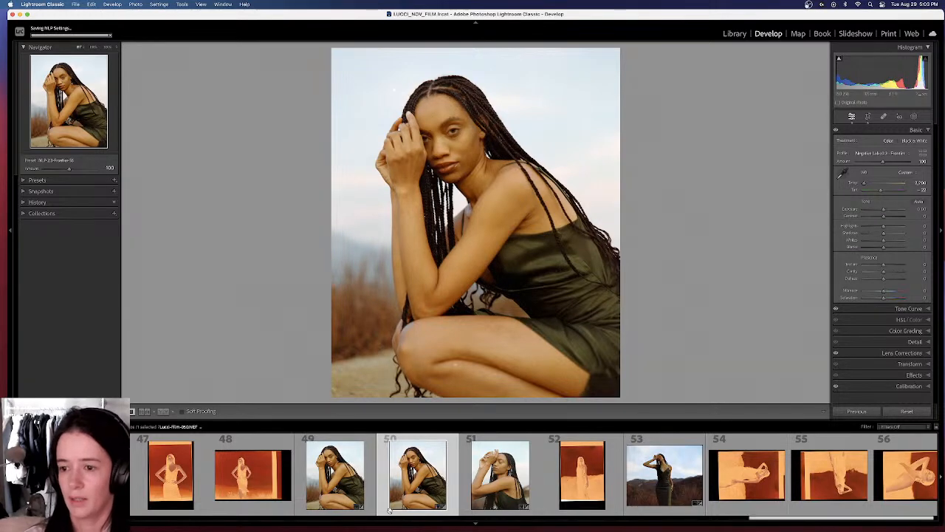
# Compare photos 49 and 50, then switch to Reference View with photo 49 as the reference photo
pyautogui.click(335, 476)
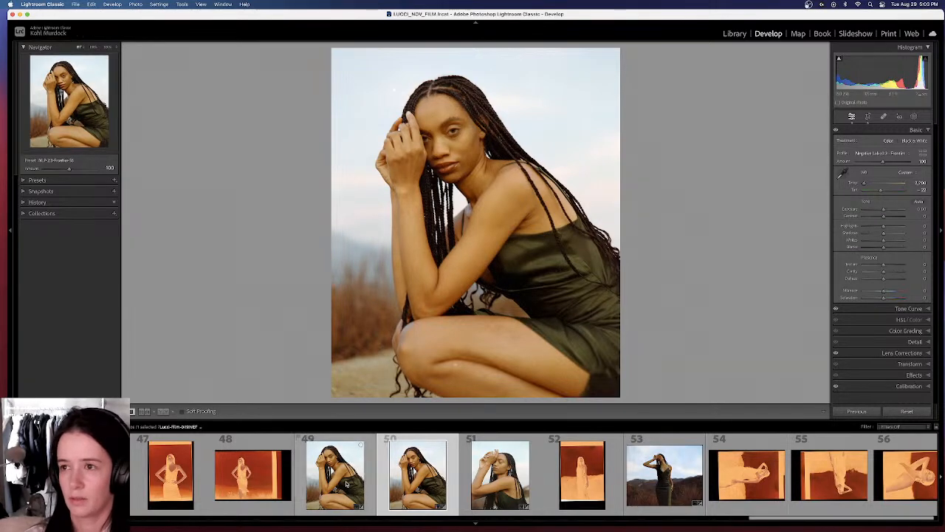
pyautogui.click(390, 462)
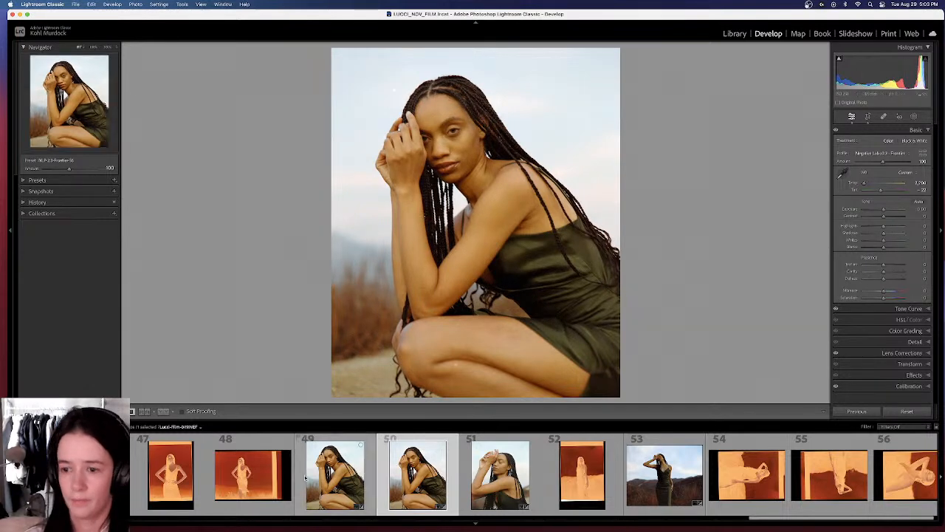
pyautogui.click(360, 444)
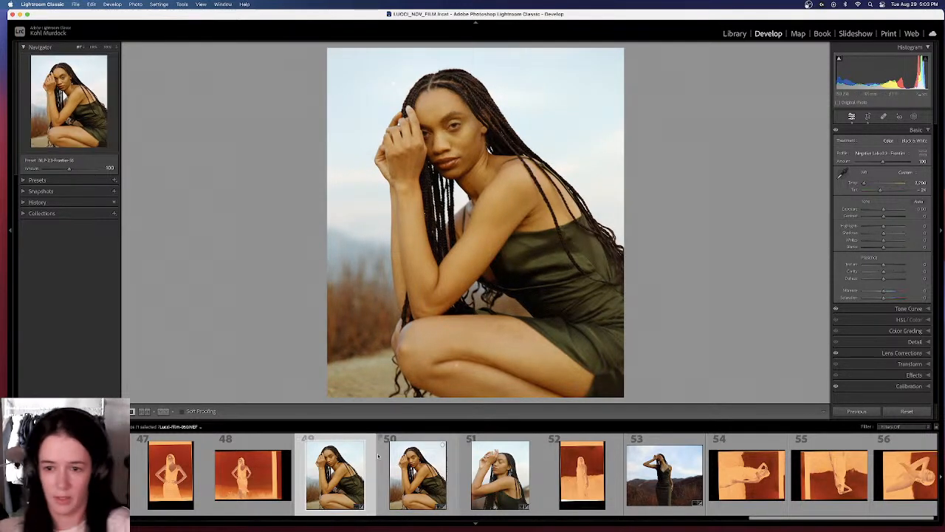
pyautogui.click(145, 411)
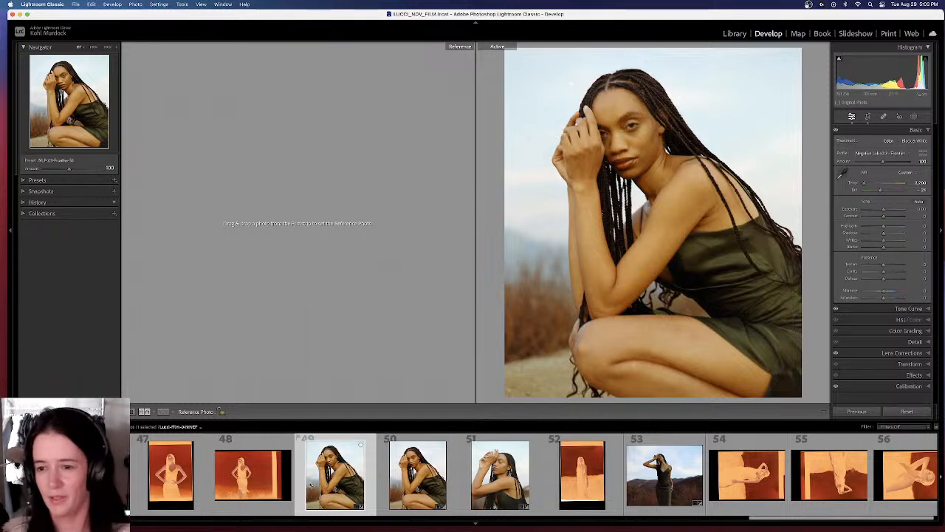
pyautogui.rightClick(345, 464)
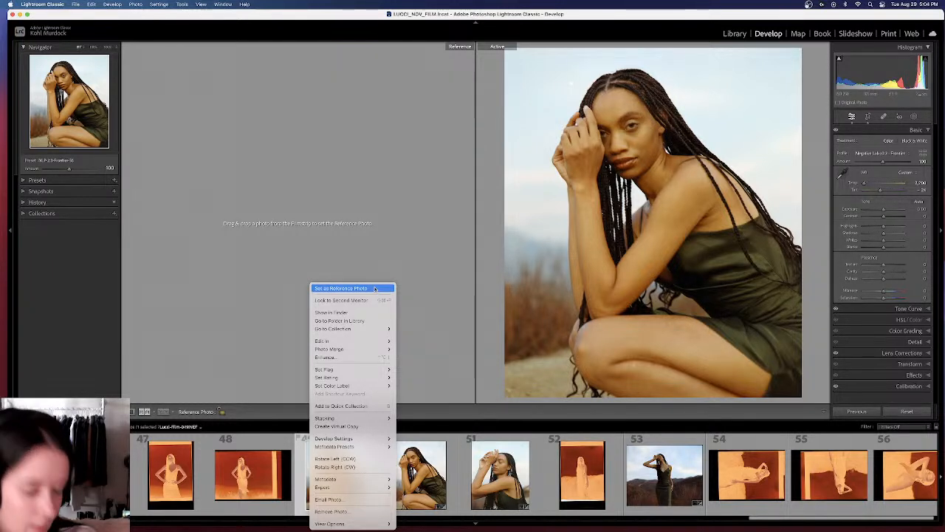
pyautogui.click(374, 288)
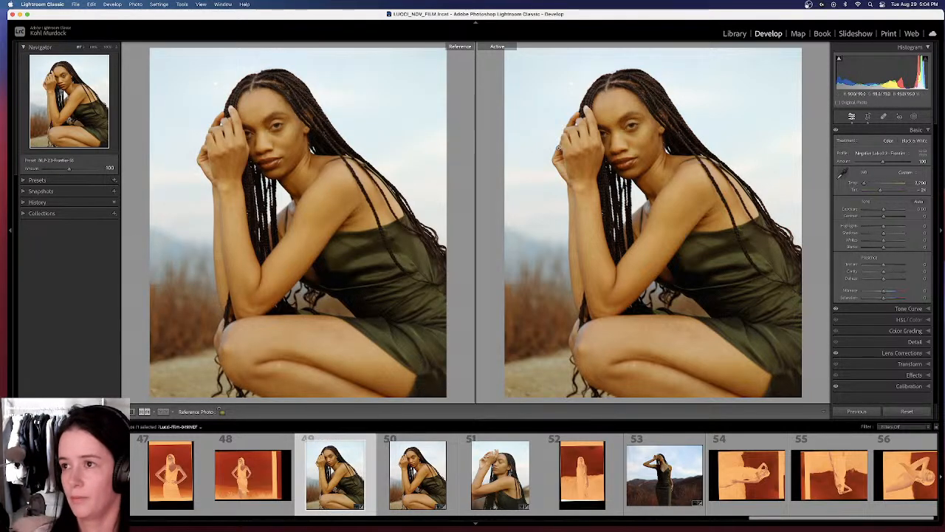
# Zoom into the active photo beside the reference and inspect the sky around the hands
pyautogui.click(525, 160)
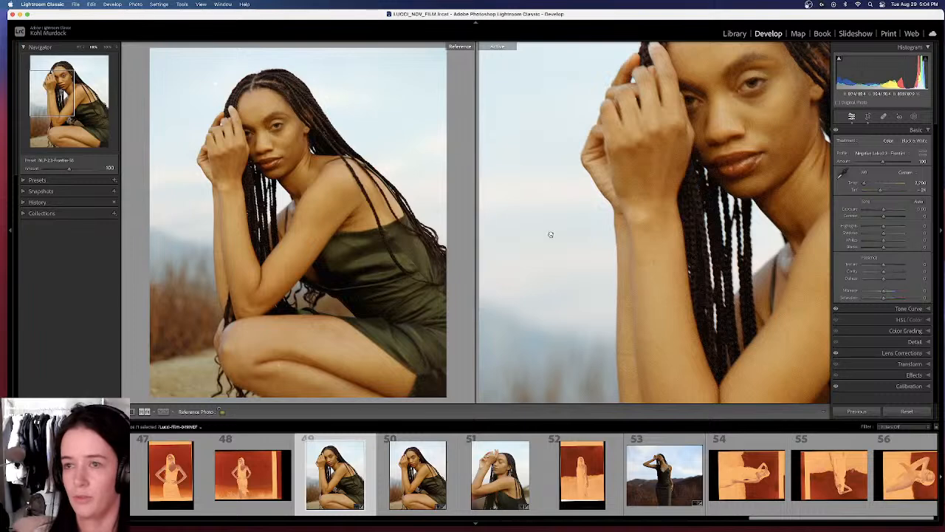
pyautogui.moveTo(526, 191); pyautogui.dragTo(415, 382)
pyautogui.moveTo(706, 212); pyautogui.dragTo(761, 108)
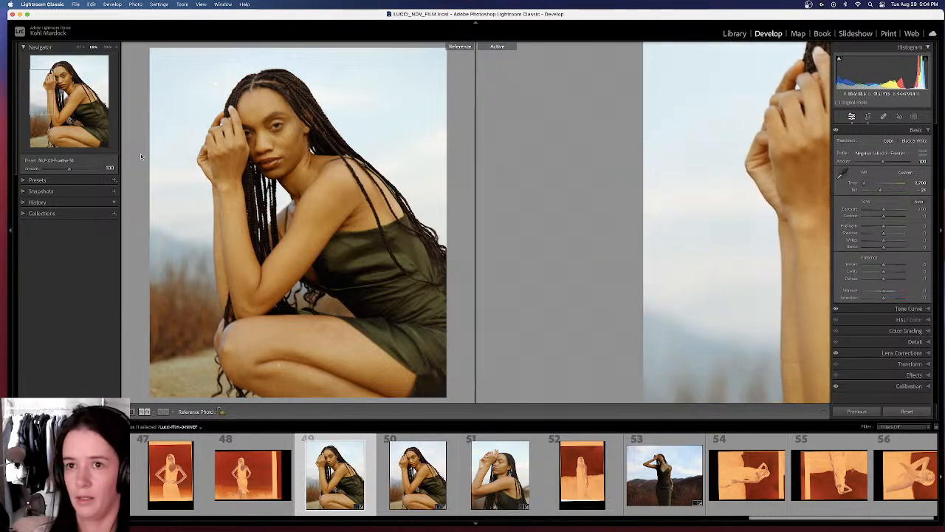
pyautogui.click(174, 182)
pyautogui.click(188, 177)
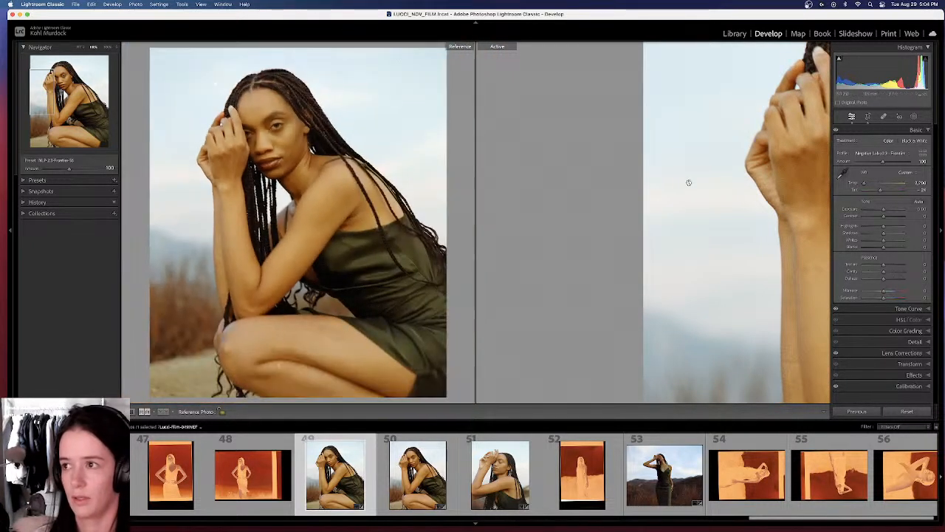
# Zoom the active photo back out, browse back toward the start of the roll, and show all photos in the Library grid
pyautogui.click(686, 182)
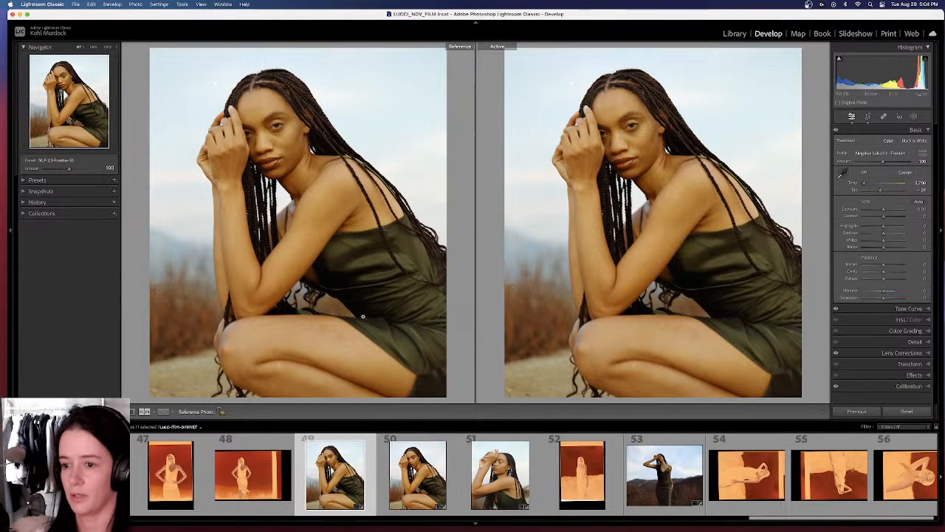
pyautogui.moveTo(815, 522); pyautogui.dragTo(710, 522)
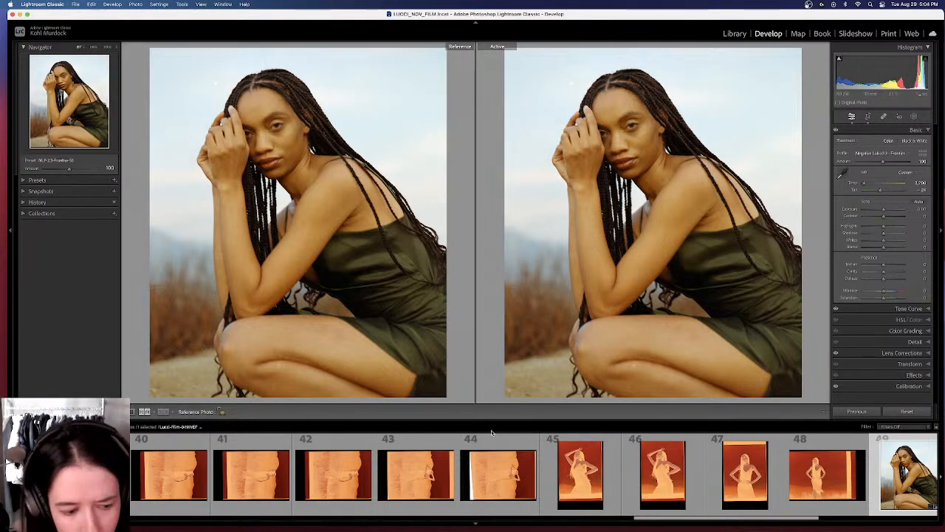
pyautogui.moveTo(767, 518); pyautogui.dragTo(209, 522)
pyautogui.press('super+alt+1')
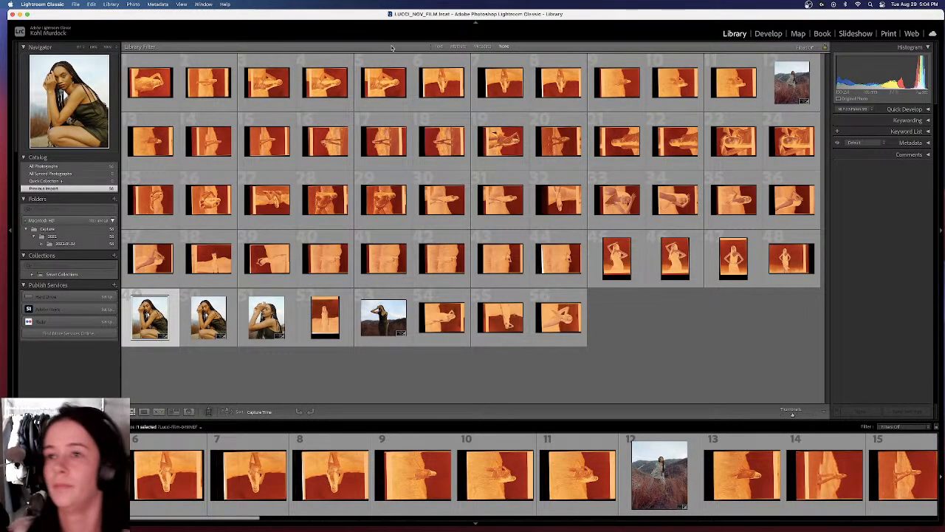
# Rotate photo 5 upright to portrait orientation and give it the blue color label
pyautogui.click(384, 82)
pyautogui.click(300, 410)
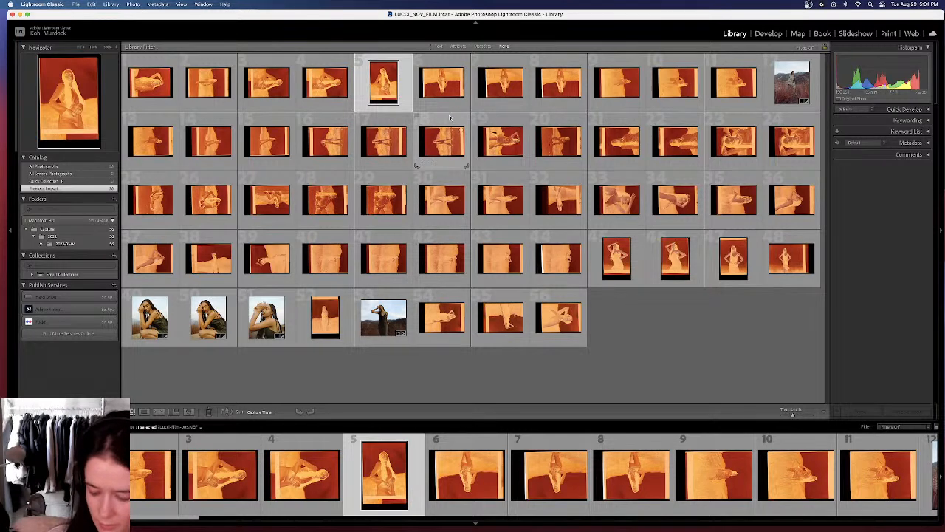
pyautogui.press('7')
pyautogui.press('9')
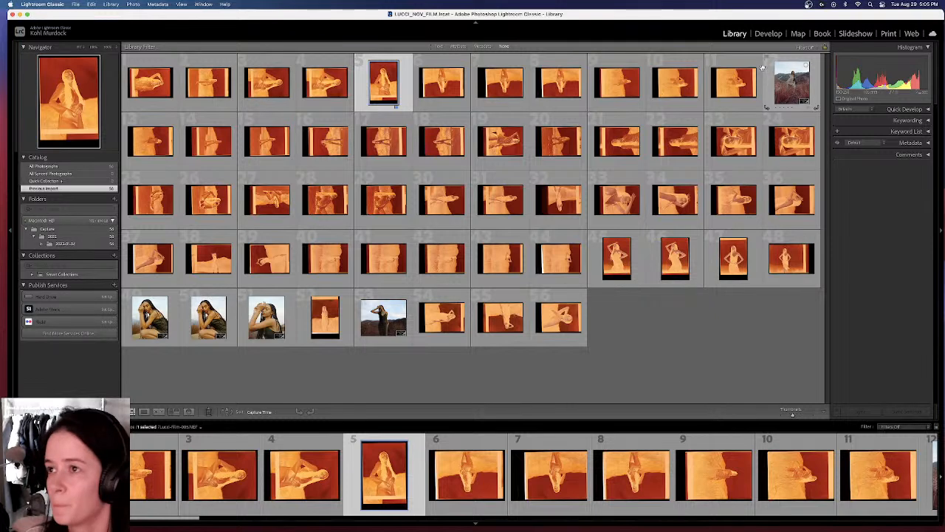
# Give photos 16 and 28 the blue color label as well
pyautogui.click(330, 131)
pyautogui.press('8')
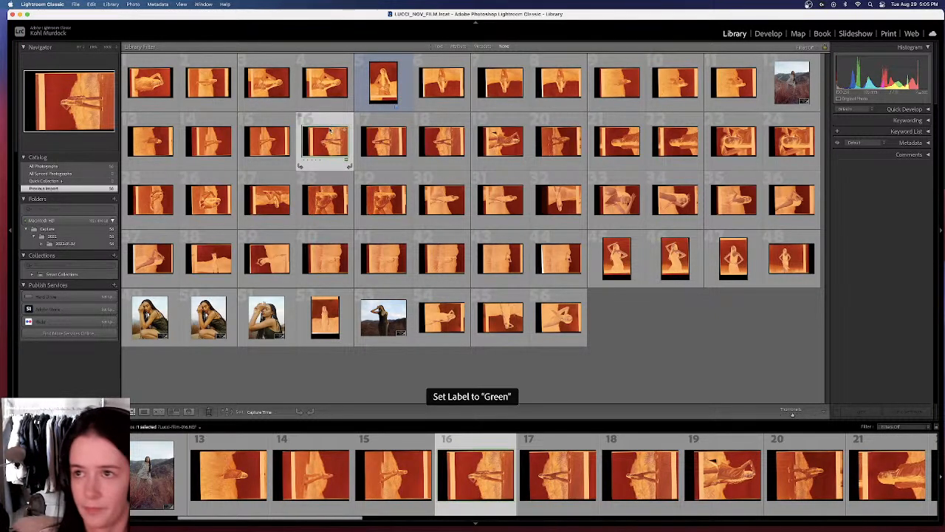
pyautogui.press('9')
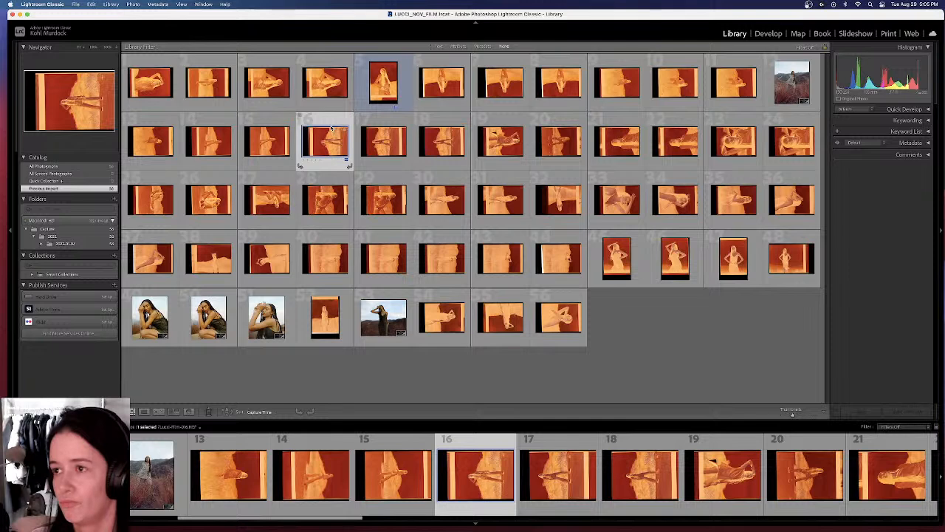
pyautogui.click(330, 202)
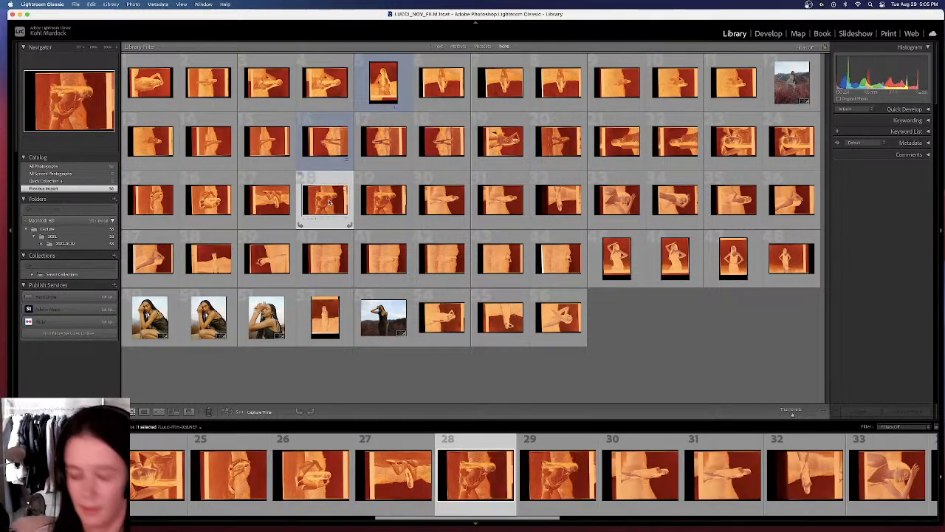
pyautogui.press('9')
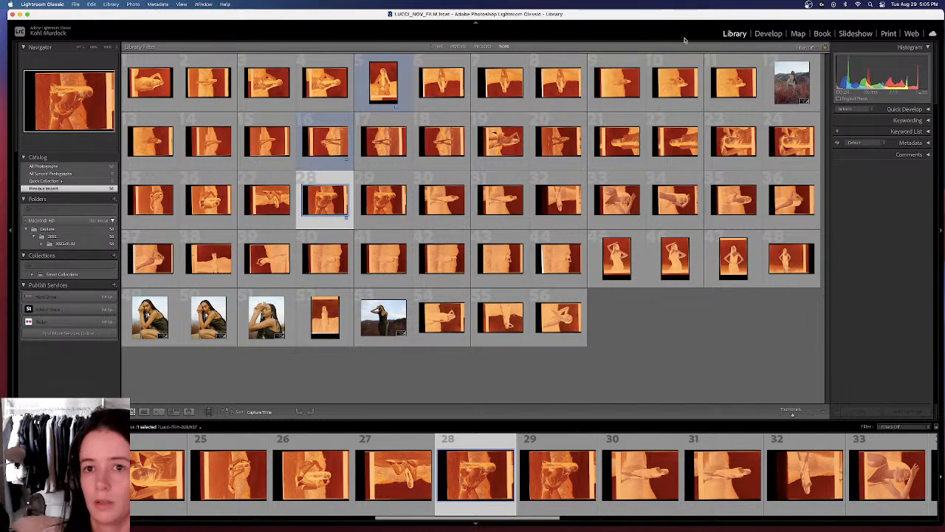
# Create a smart collection named Blue in Develop with the rule Label Color is blue
pyautogui.click(767, 34)
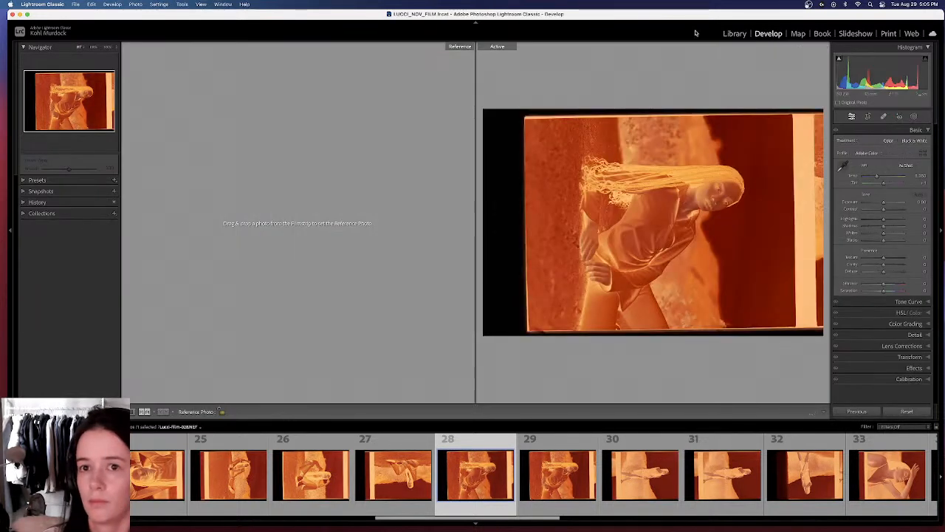
pyautogui.click(42, 214)
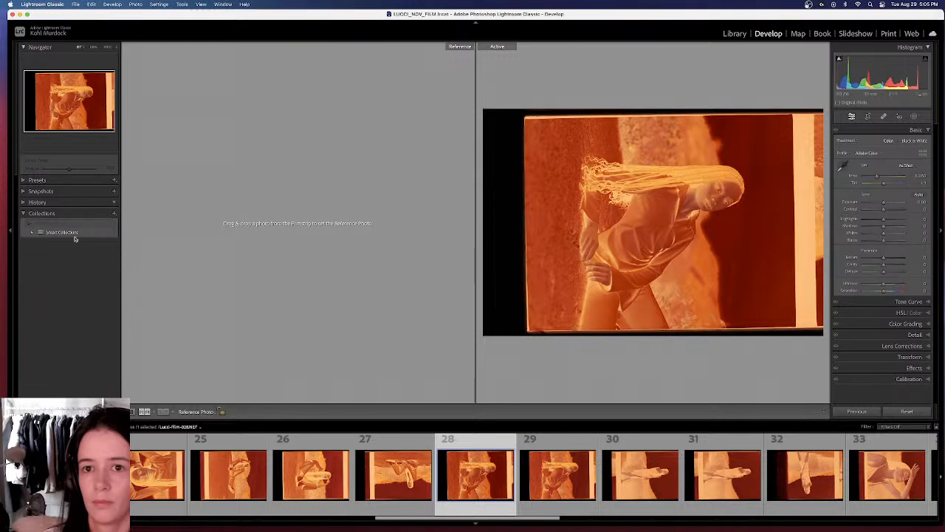
pyautogui.click(114, 214)
pyautogui.click(140, 230)
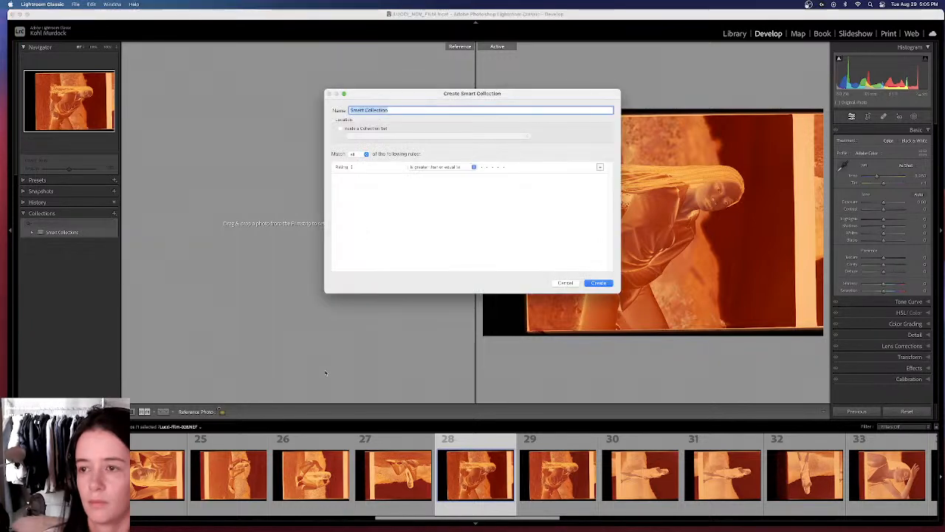
pyautogui.click(361, 166)
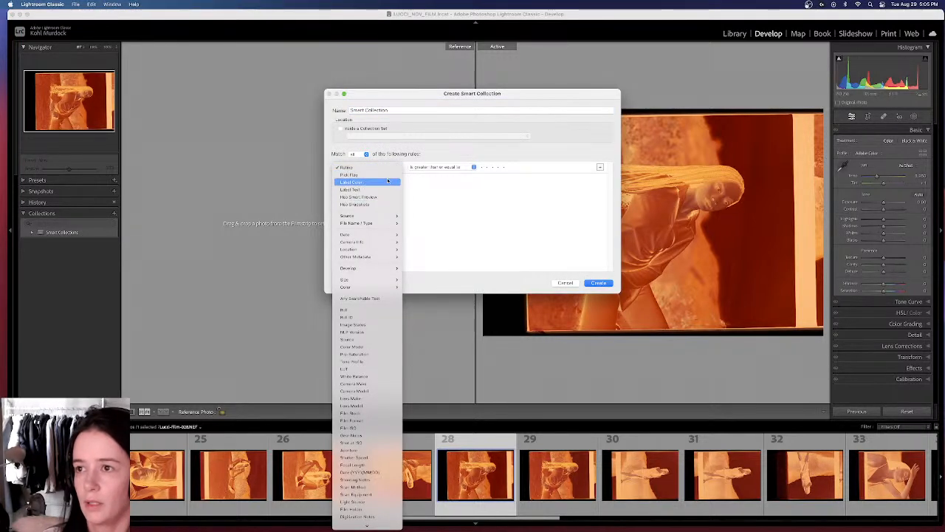
pyautogui.click(372, 183)
pyautogui.click(490, 167)
pyautogui.click(494, 189)
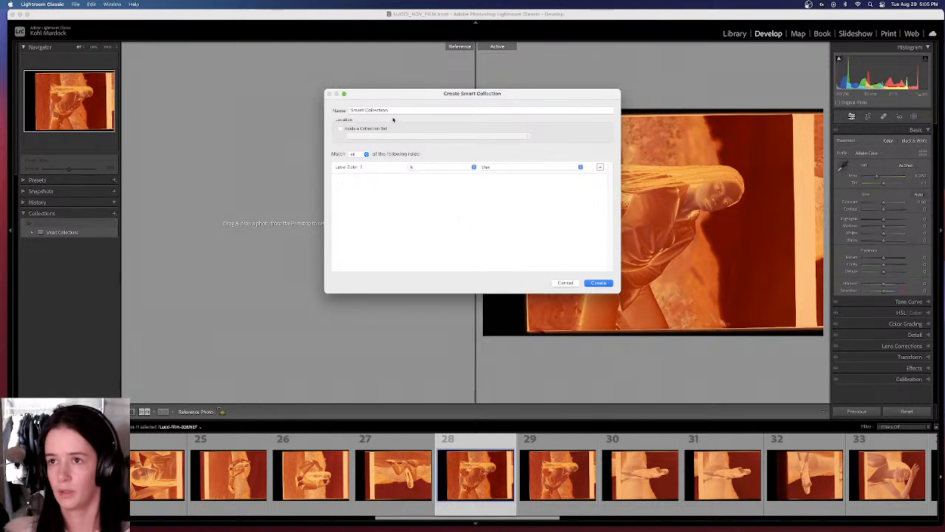
pyautogui.click(394, 109)
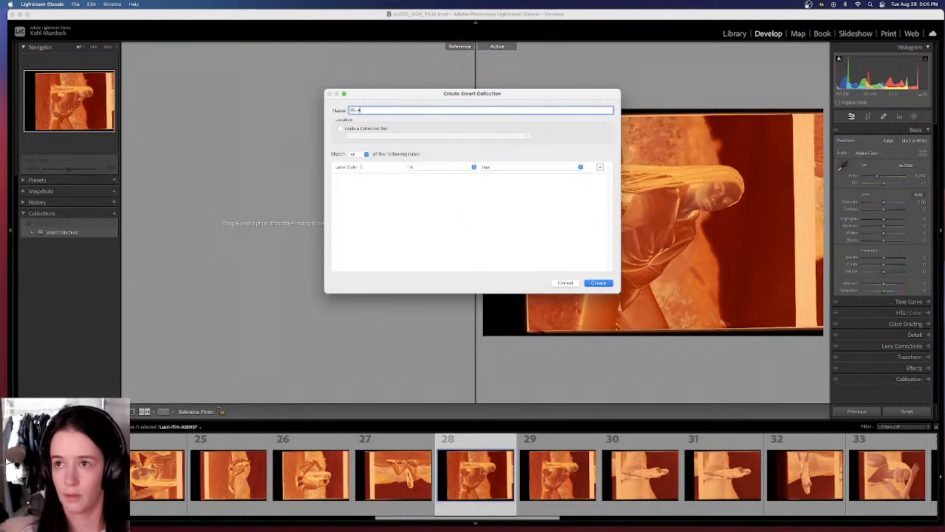
pyautogui.press('Return')
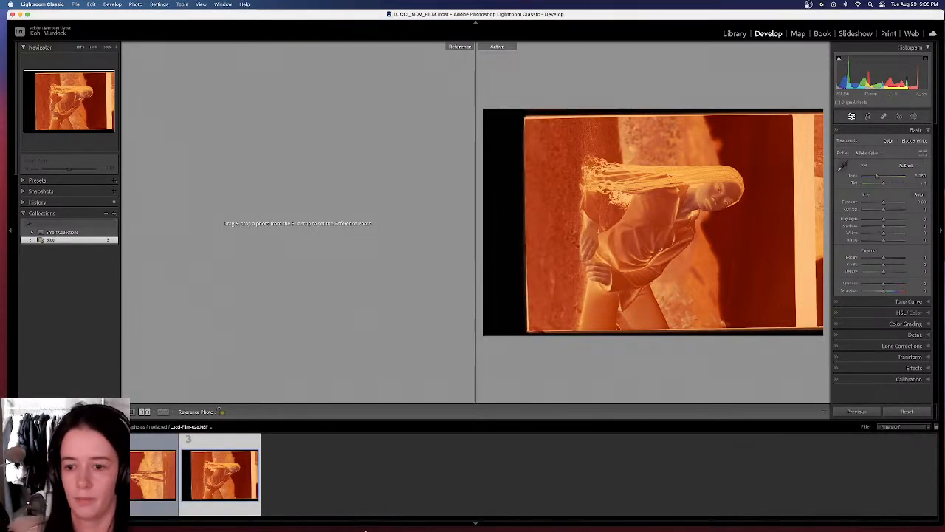
# Rotate the second and third photos of the Blue collection upright to portrait orientation
pyautogui.click(490, 450)
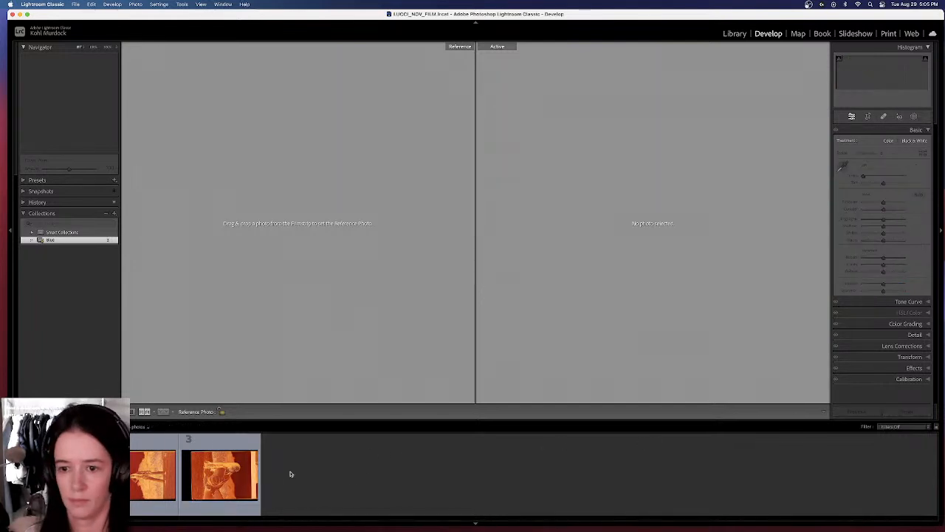
pyautogui.press('g')
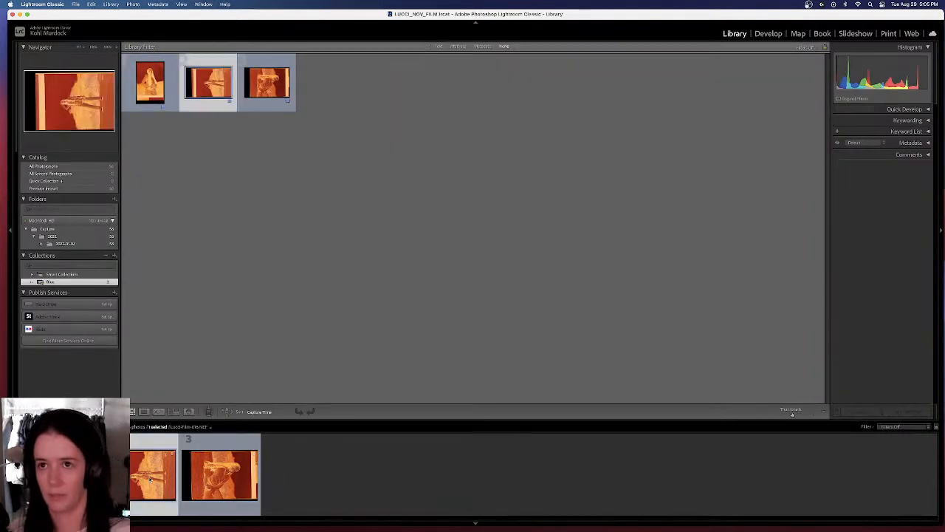
pyautogui.press('Right')
pyautogui.click(299, 412)
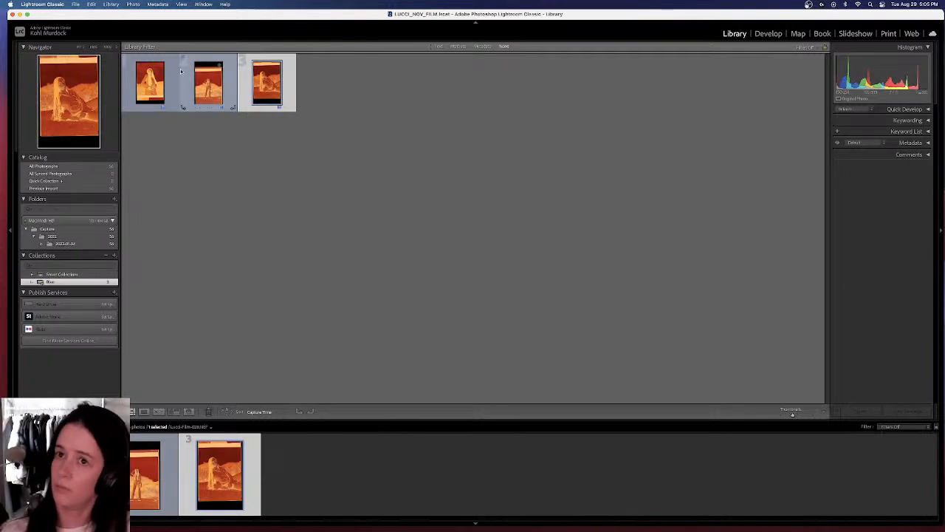
# Open the collection's first photo in Develop and set the second photo as its reference photo
pyautogui.doubleClick(146, 84)
pyautogui.click(758, 32)
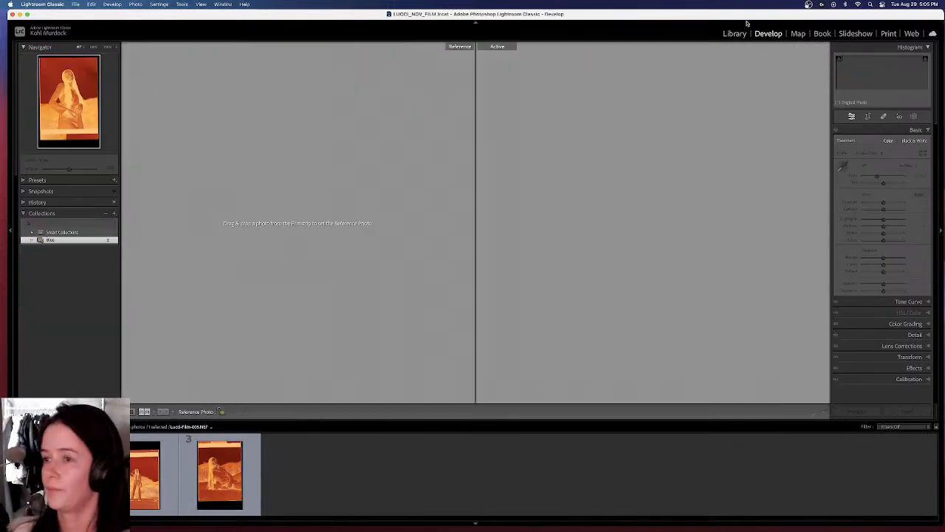
pyautogui.rightClick(153, 473)
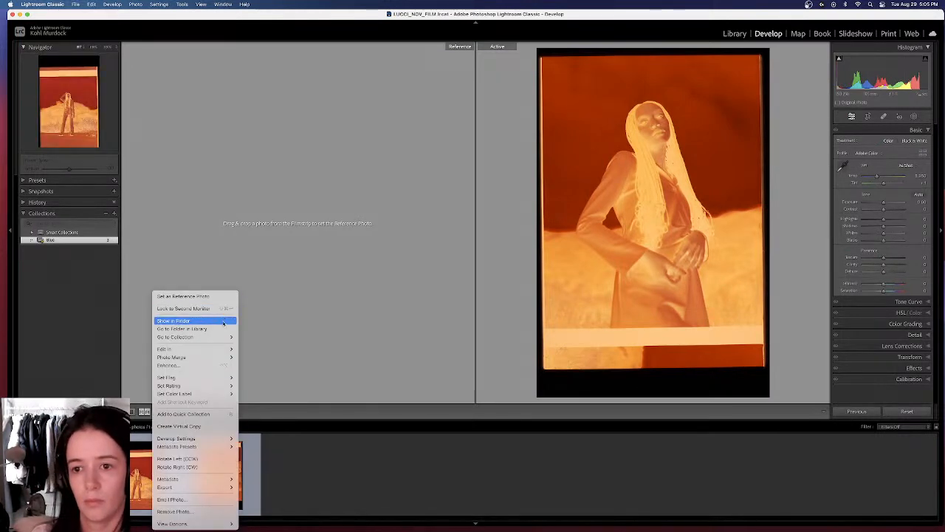
pyautogui.click(214, 296)
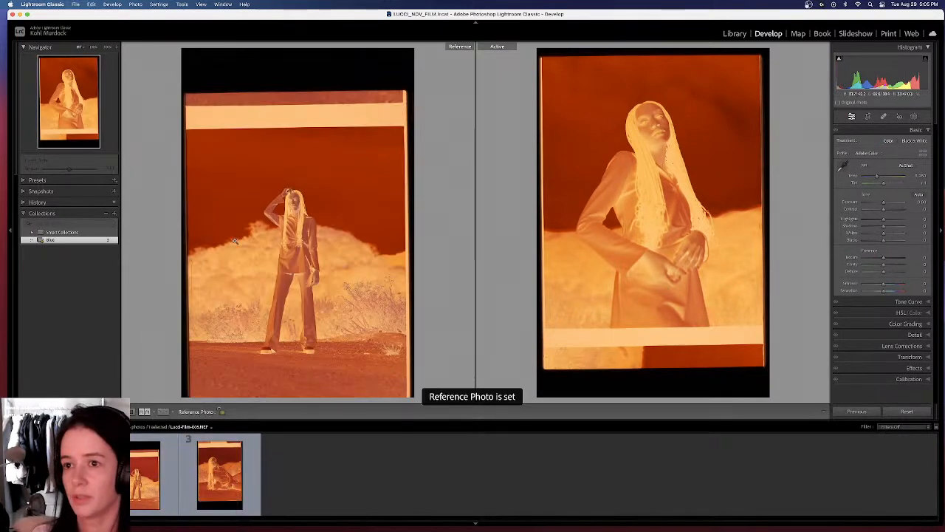
# Set the first photo's white balance by sampling the bright film border below the frame
pyautogui.click(841, 166)
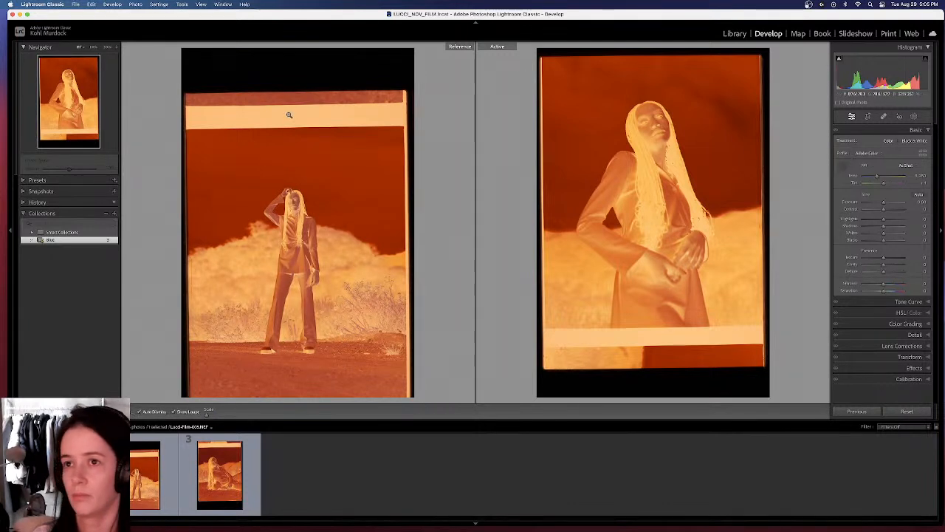
pyautogui.click(647, 331)
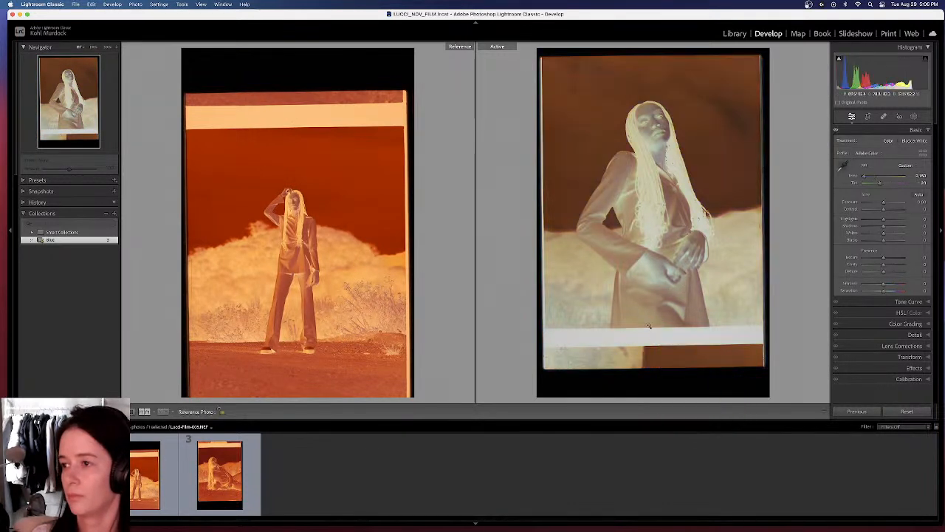
pyautogui.click(399, 466)
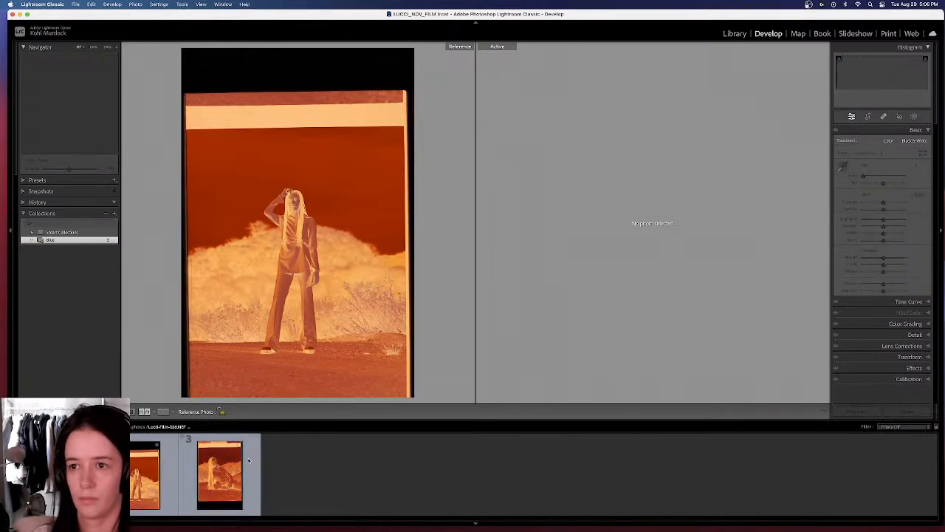
# Set the second photo as the reference again and switch Reference View to the top-and-bottom layout
pyautogui.rightClick(149, 294)
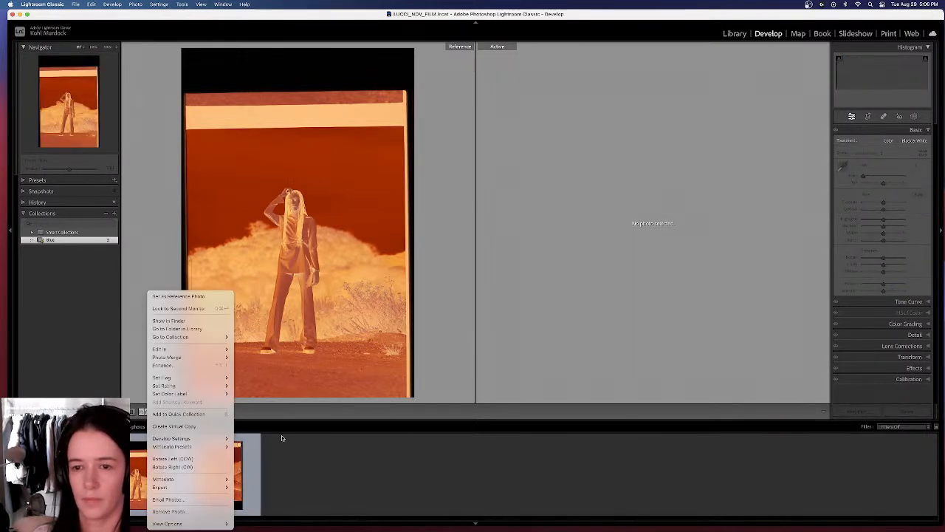
pyautogui.click(206, 295)
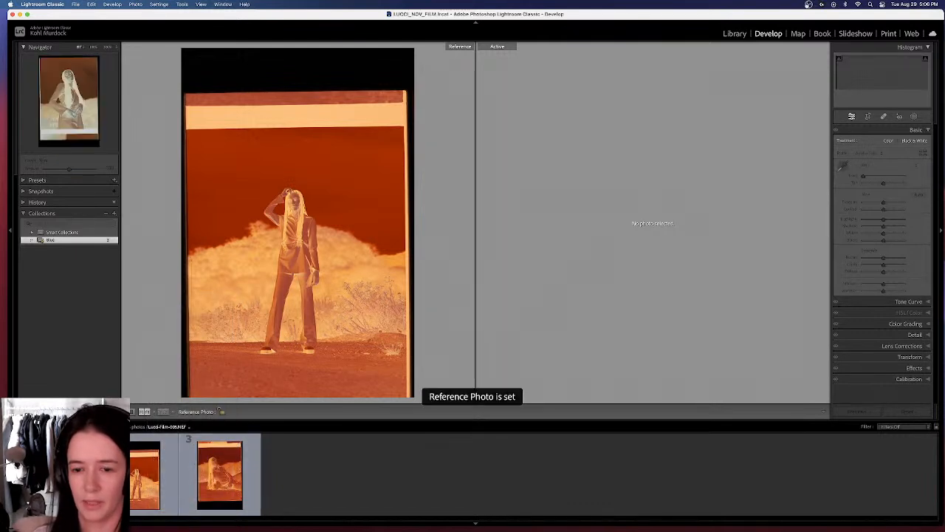
pyautogui.click(144, 412)
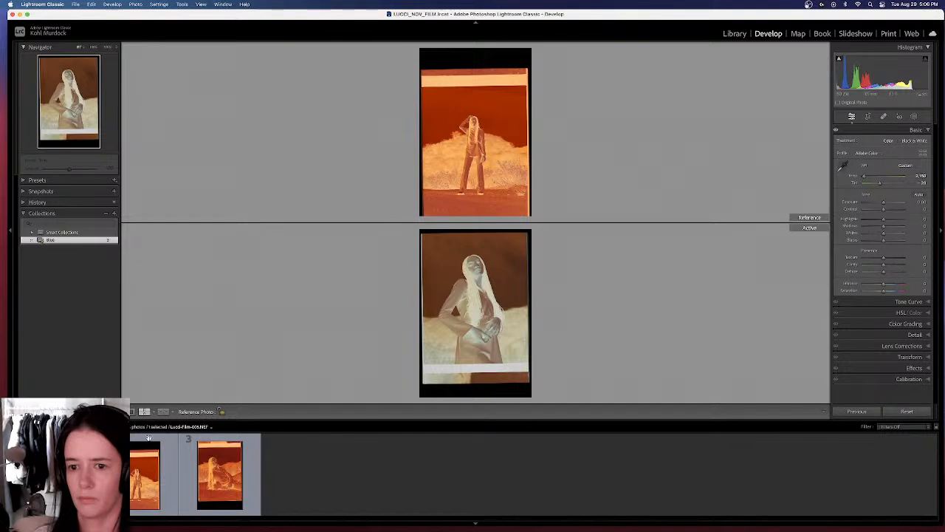
pyautogui.rightClick(70, 472)
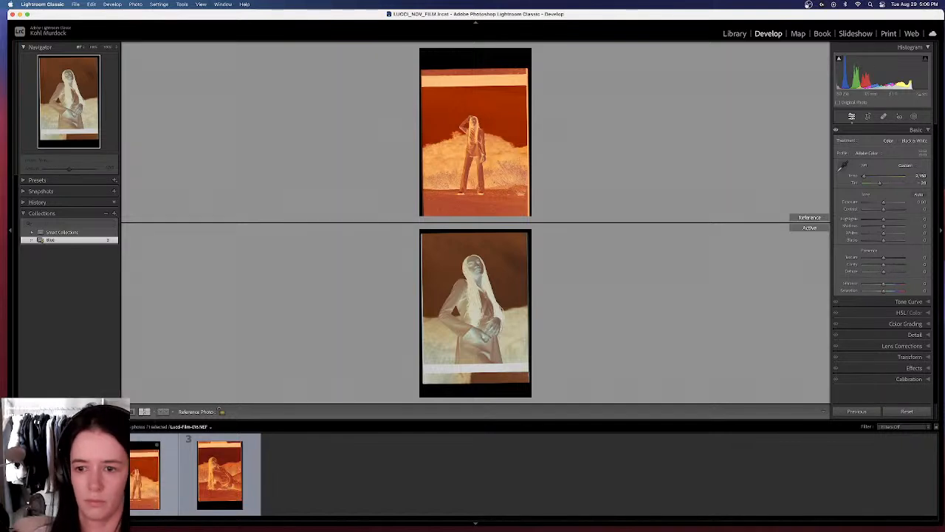
pyautogui.rightClick(144, 473)
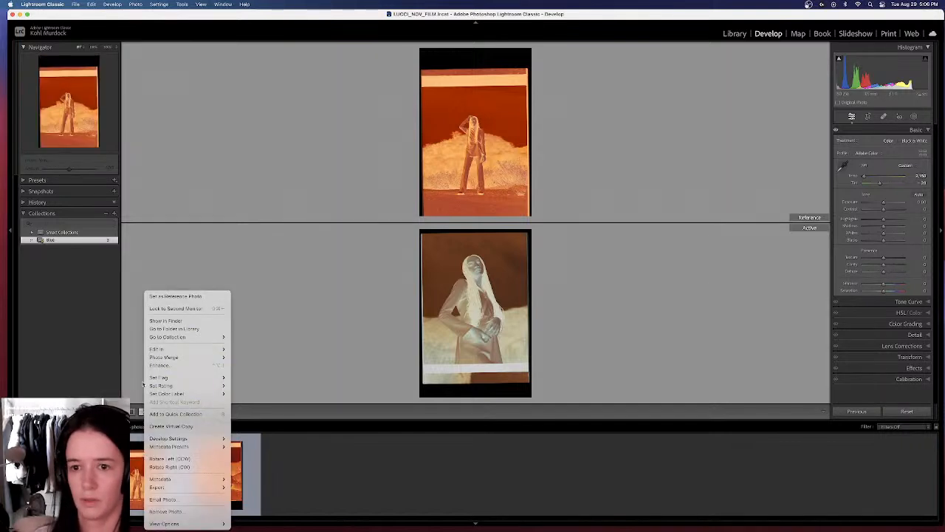
pyautogui.click(349, 441)
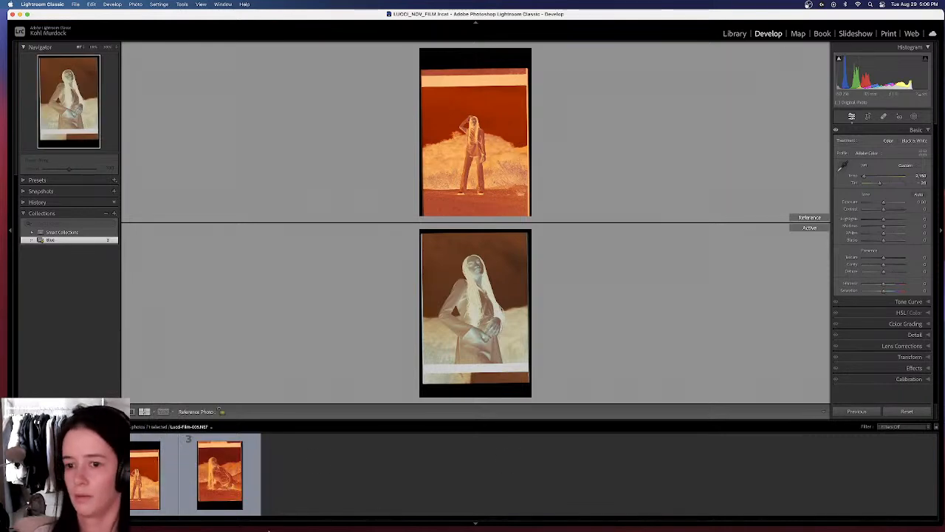
# Straighten the first photo slightly and crop it to the exposed frame, excluding the black edges and film border
pyautogui.click(867, 117)
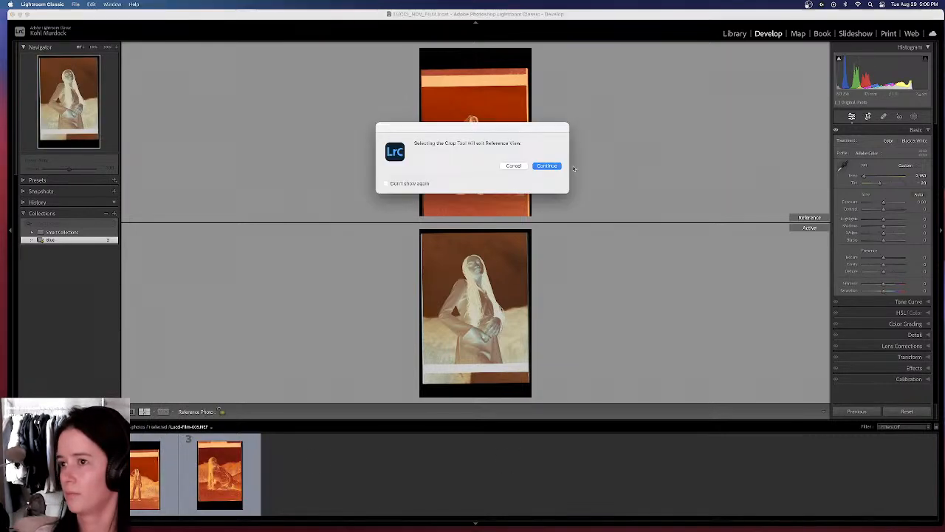
pyautogui.press('Return')
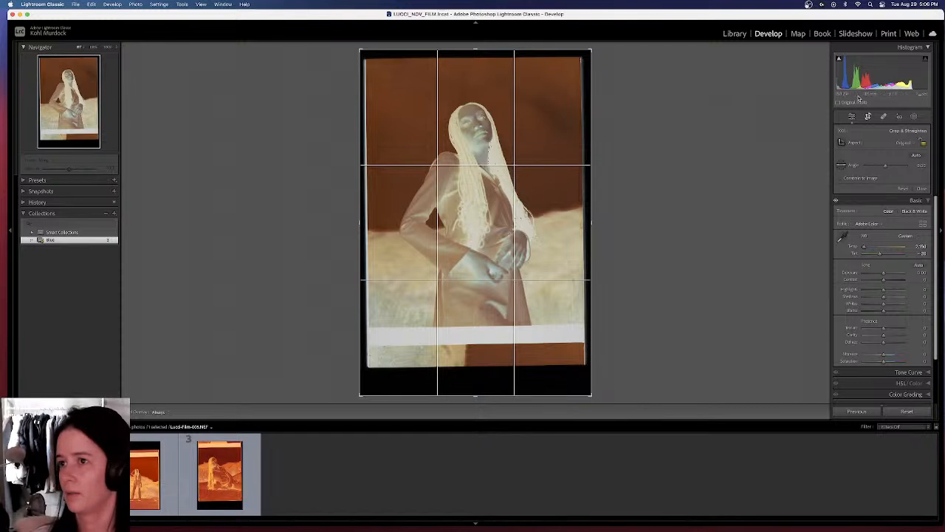
pyautogui.moveTo(474, 48); pyautogui.dragTo(475, 53)
pyautogui.moveTo(604, 48); pyautogui.dragTo(606, 51)
pyautogui.moveTo(589, 221); pyautogui.dragTo(583, 221)
pyautogui.moveTo(368, 221); pyautogui.dragTo(373, 221)
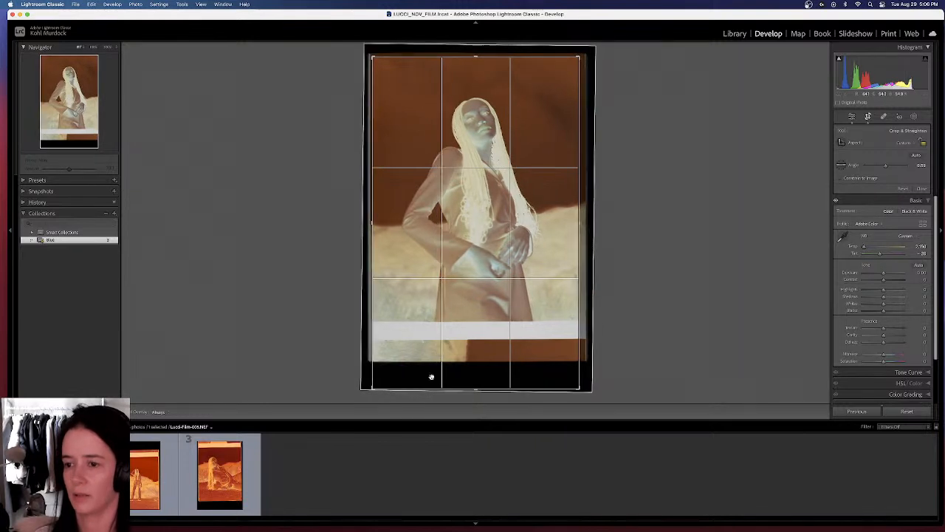
pyautogui.moveTo(477, 386); pyautogui.dragTo(477, 316)
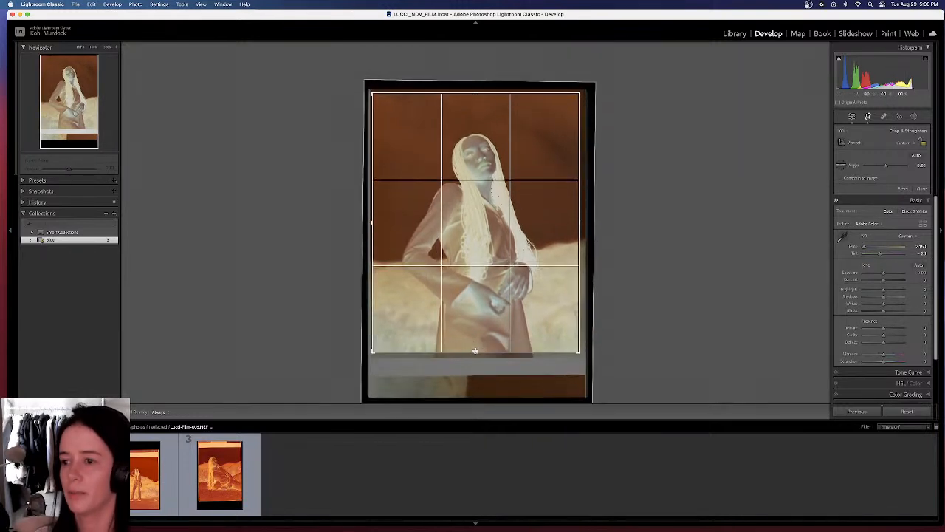
# Trim the black area above the second photo's frame and set its white balance by sampling the bright film border
pyautogui.press('Return')
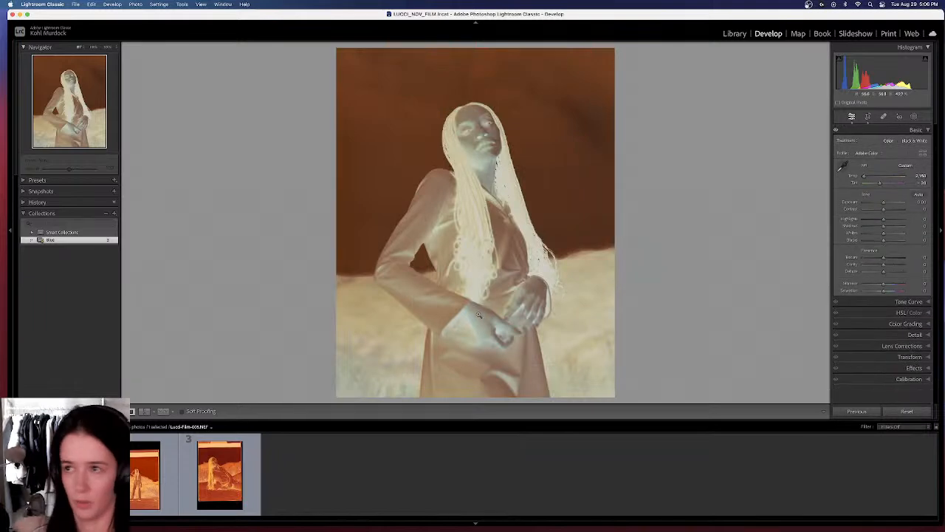
pyautogui.press('Left')
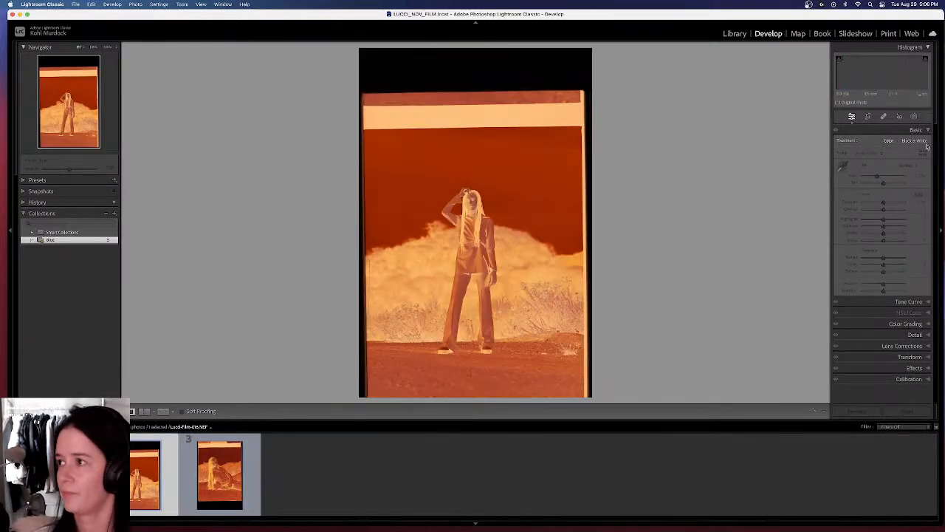
pyautogui.press('r')
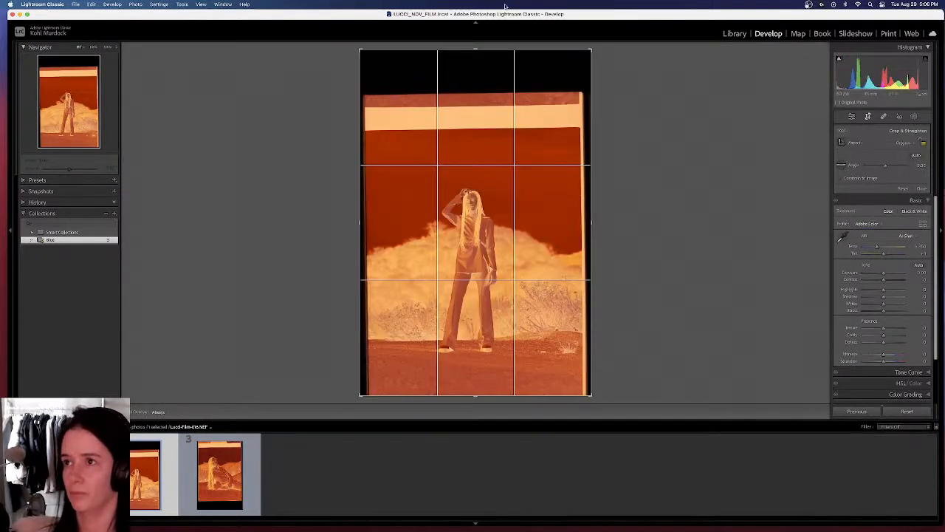
pyautogui.moveTo(483, 50); pyautogui.dragTo(479, 77)
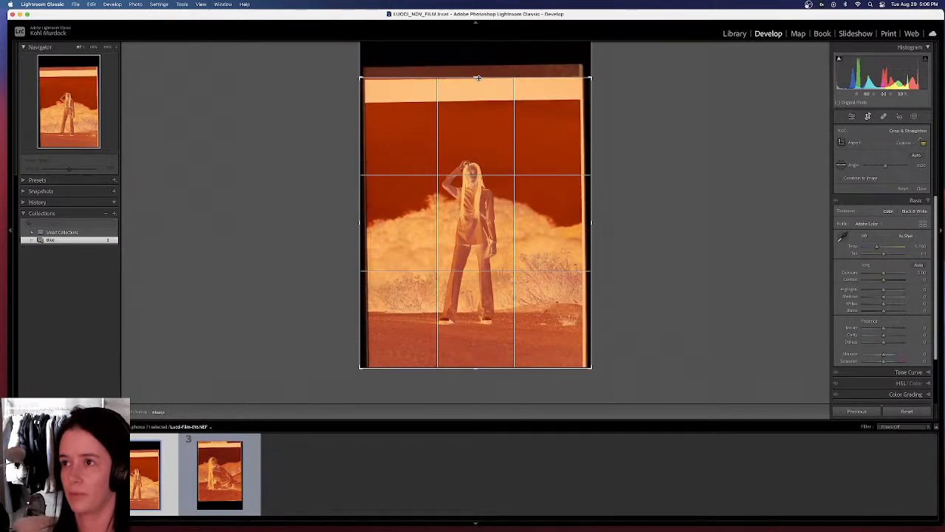
pyautogui.press('Return')
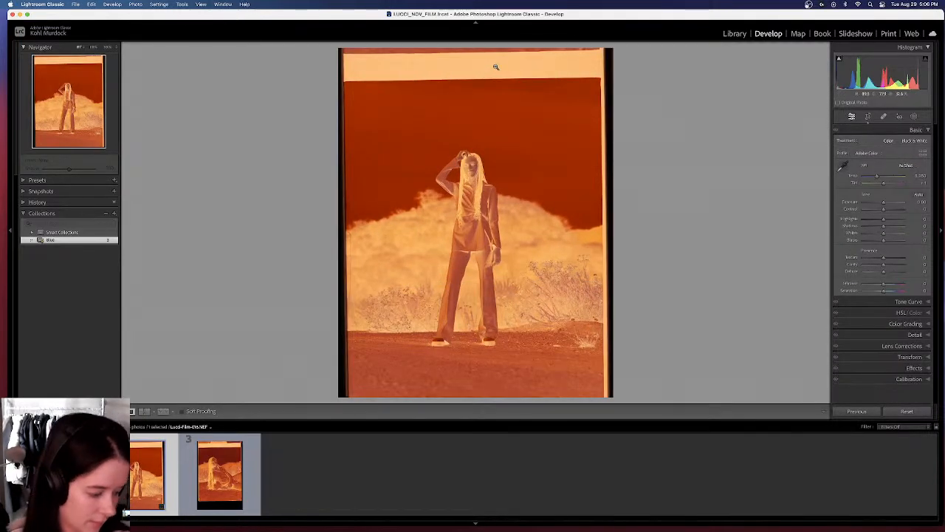
pyautogui.click(842, 166)
pyautogui.click(478, 64)
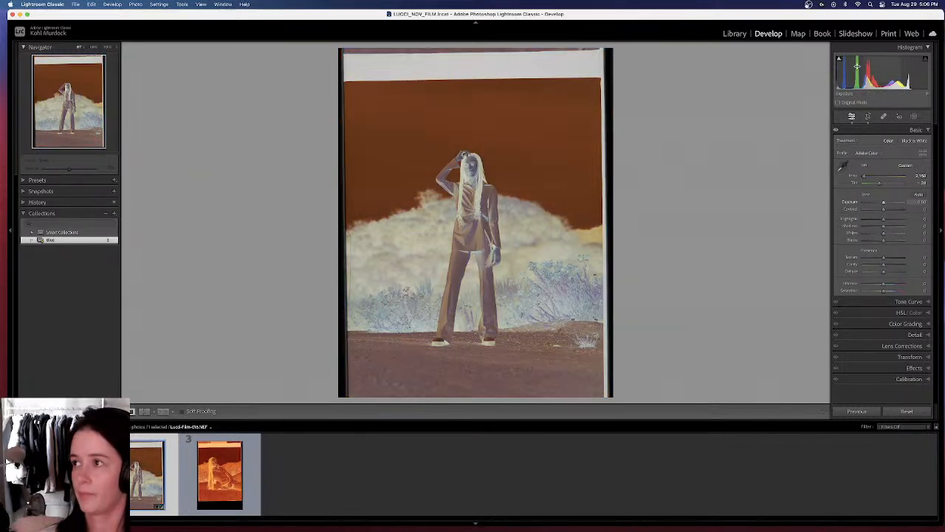
# Straighten the second photo slightly and crop it to the exposed frame, excluding the film border and black edges
pyautogui.click(867, 116)
pyautogui.moveTo(469, 75); pyautogui.dragTo(470, 93)
pyautogui.moveTo(588, 221); pyautogui.dragTo(585, 223)
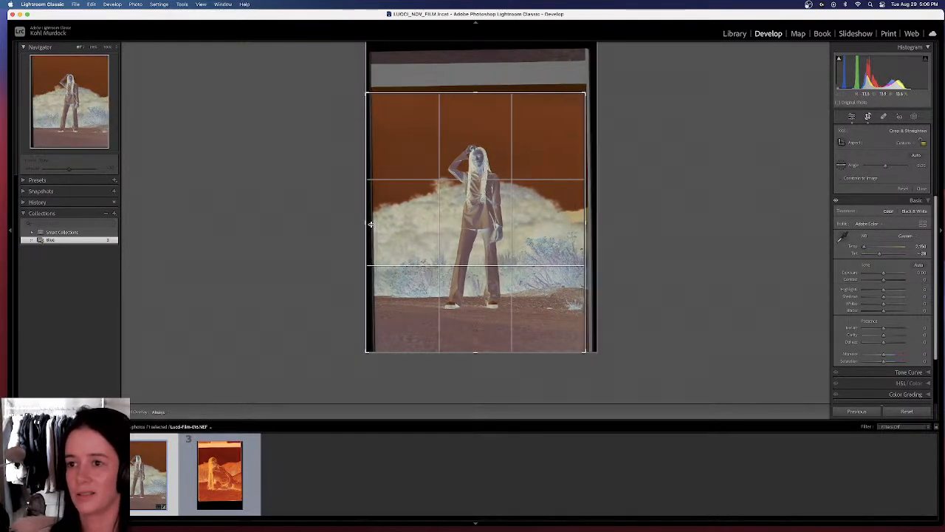
pyautogui.moveTo(370, 224); pyautogui.dragTo(375, 223)
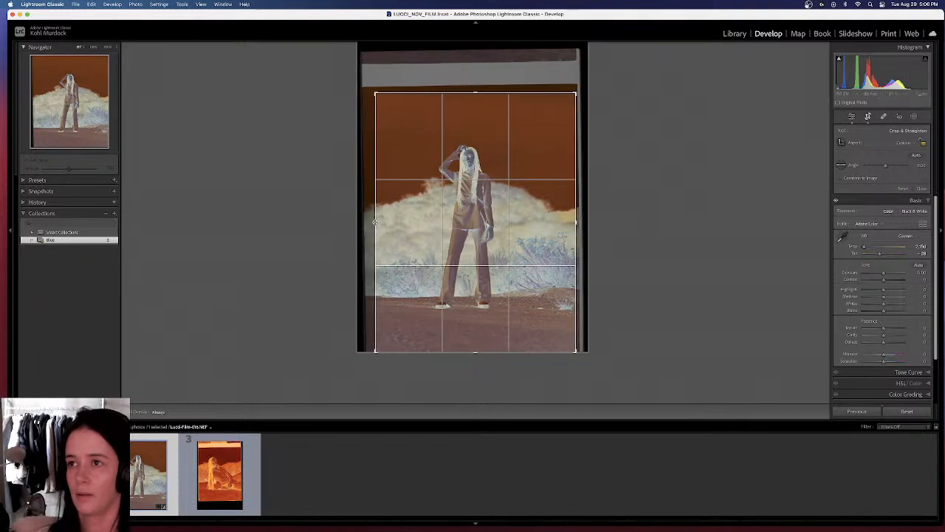
pyautogui.moveTo(574, 82); pyautogui.dragTo(576, 83)
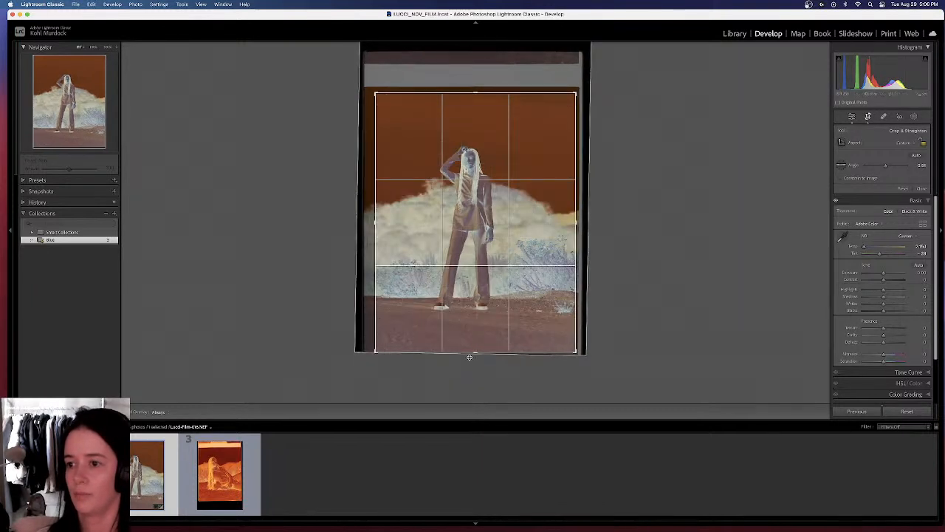
pyautogui.moveTo(475, 351); pyautogui.dragTo(475, 349)
pyautogui.moveTo(492, 274); pyautogui.dragTo(497, 274)
pyautogui.moveTo(375, 222); pyautogui.dragTo(379, 222)
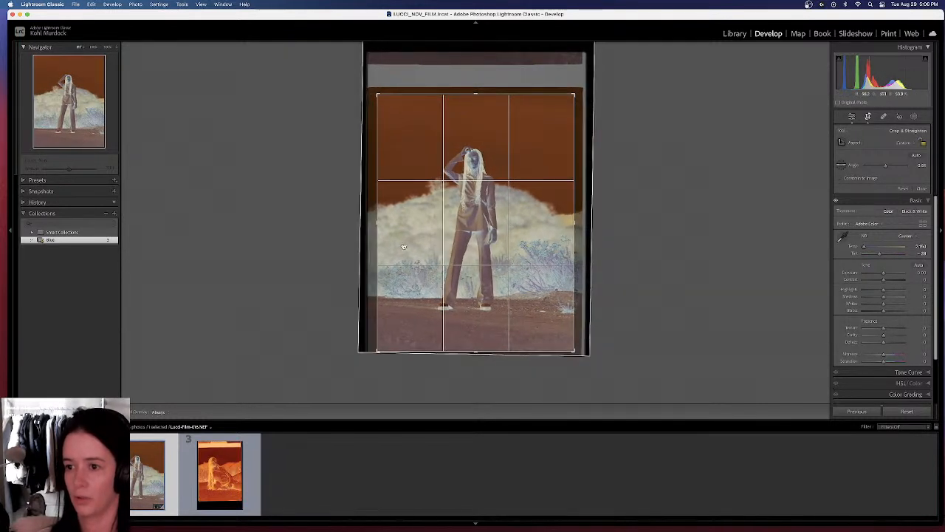
pyautogui.moveTo(488, 353); pyautogui.dragTo(485, 349)
pyautogui.moveTo(477, 95); pyautogui.dragTo(478, 96)
pyautogui.press('Return')
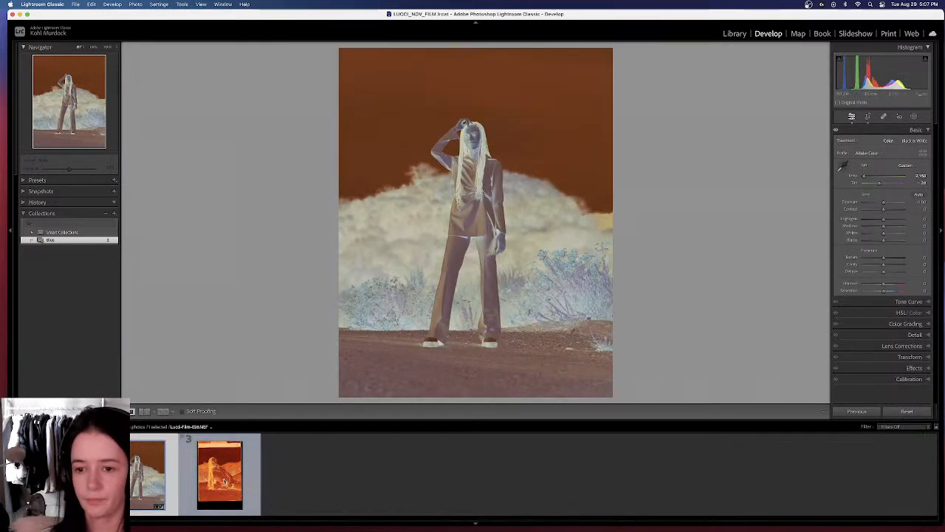
# Open the third photo and set its white balance by sampling the bright film border above the frame
pyautogui.press('Right')
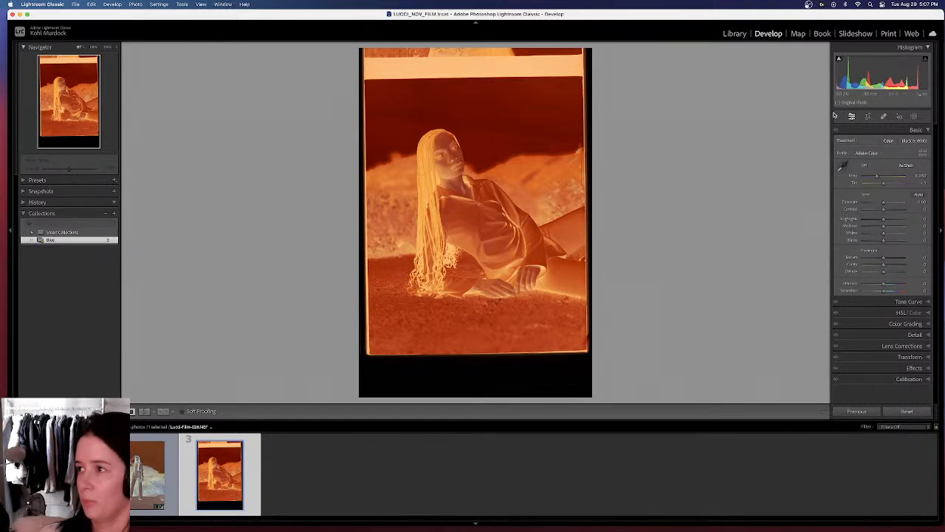
pyautogui.click(841, 169)
pyautogui.click(509, 63)
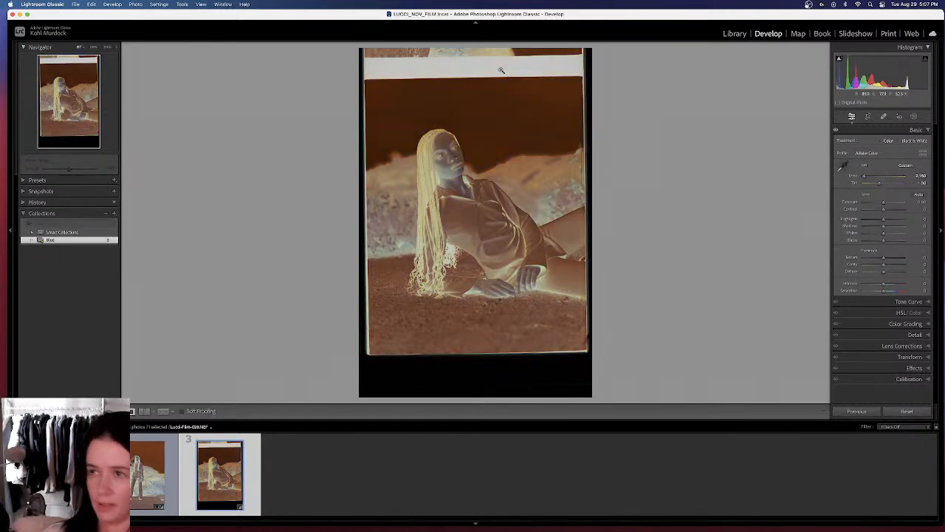
# Straighten the third photo slightly and crop it to the exposed frame, excluding the film border and black edges
pyautogui.click(869, 116)
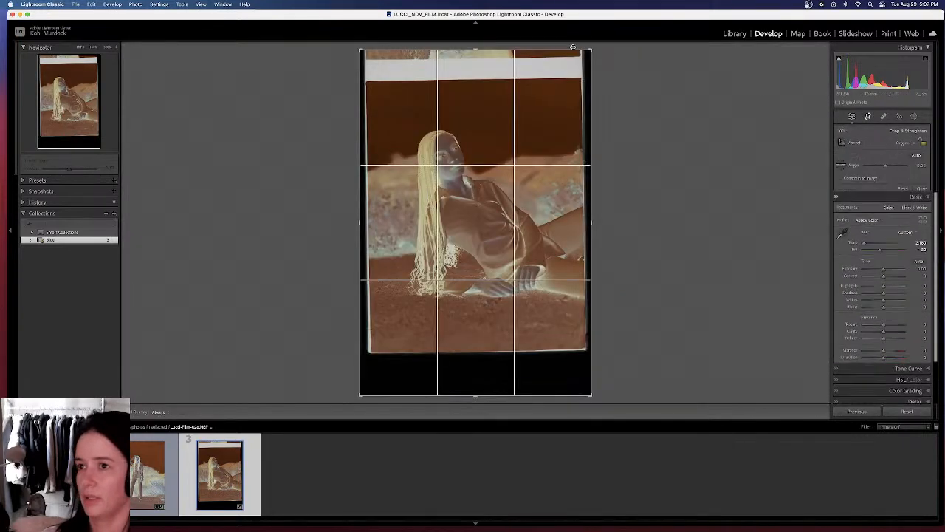
pyautogui.moveTo(471, 48); pyautogui.dragTo(469, 71)
pyautogui.moveTo(613, 65); pyautogui.dragTo(615, 70)
pyautogui.moveTo(589, 200); pyautogui.dragTo(584, 200)
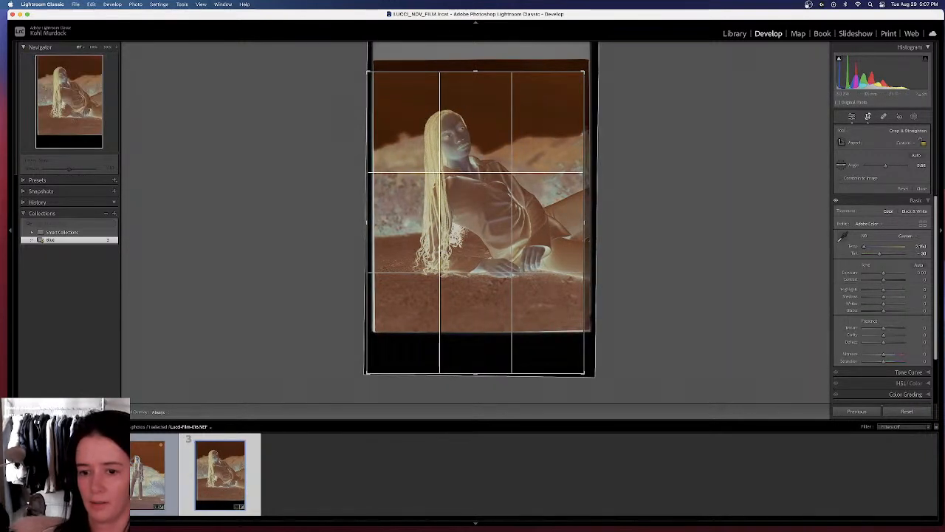
pyautogui.moveTo(368, 218); pyautogui.dragTo(379, 218)
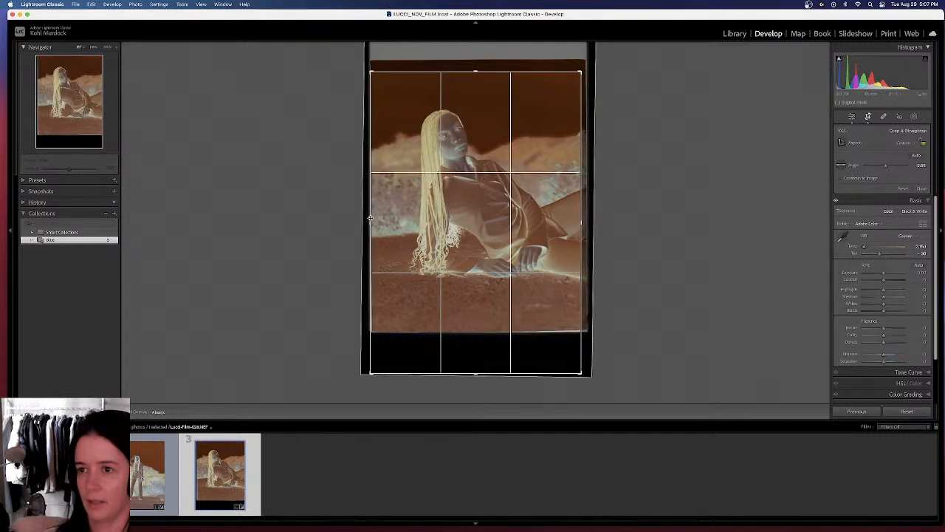
pyautogui.moveTo(466, 374); pyautogui.dragTo(468, 348)
pyautogui.press('Return')
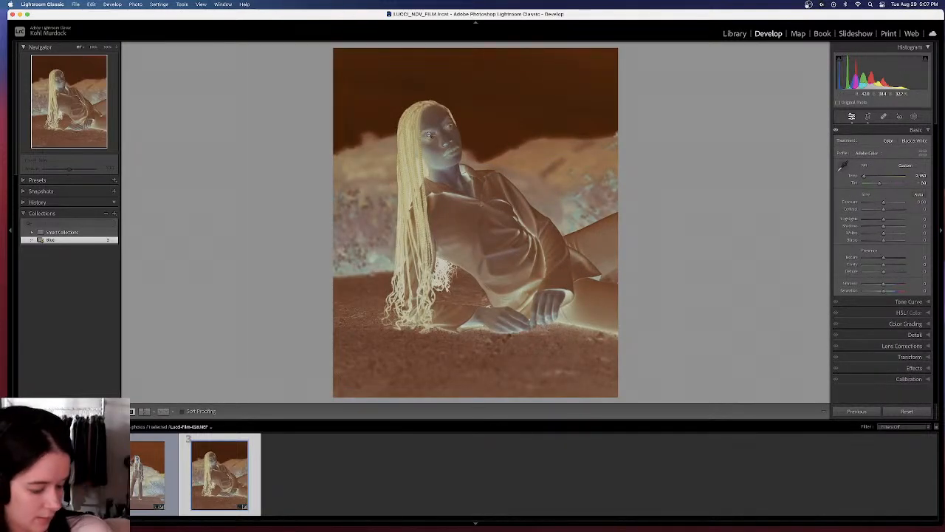
# Convert all three photos in Negative Lab Pro with the Digital Camera source and Basic color mode, and apply the result
pyautogui.press('super+a')
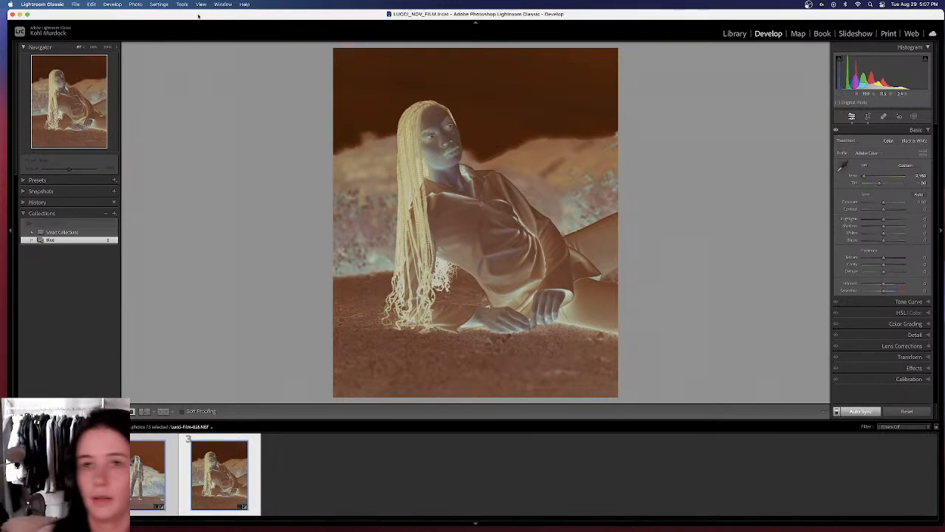
pyautogui.click(76, 5)
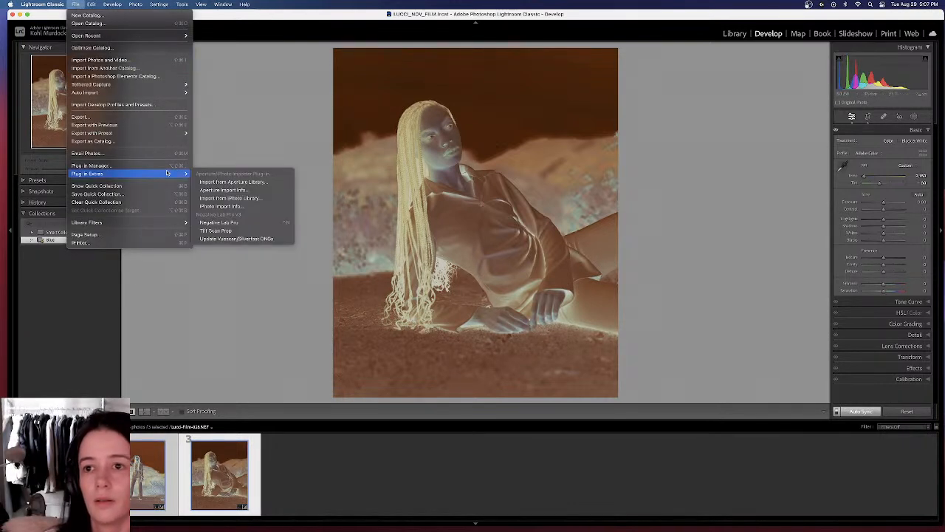
pyautogui.moveTo(170, 175)
pyautogui.click(219, 222)
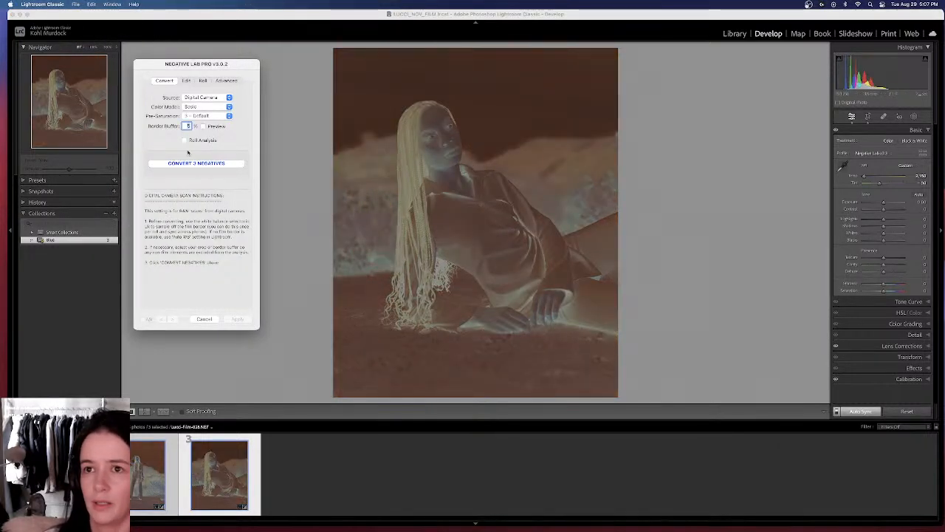
pyautogui.click(207, 163)
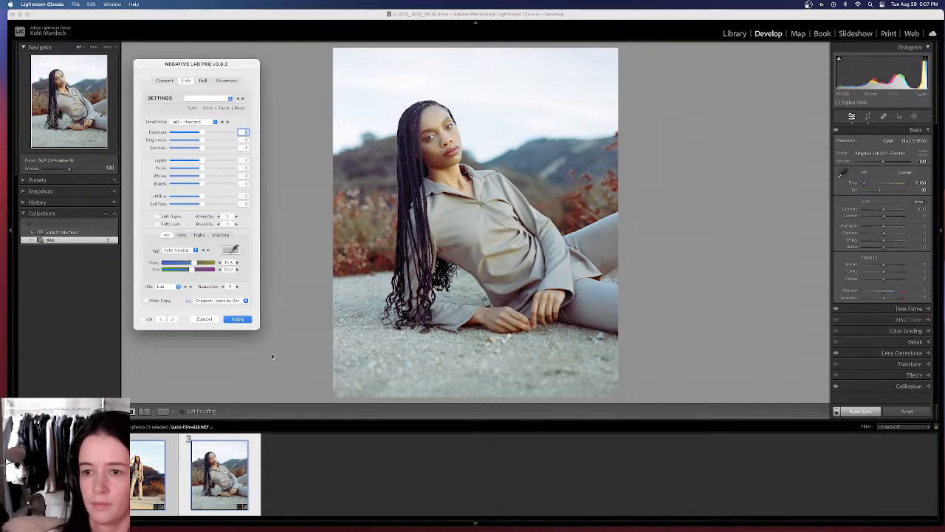
pyautogui.click(240, 318)
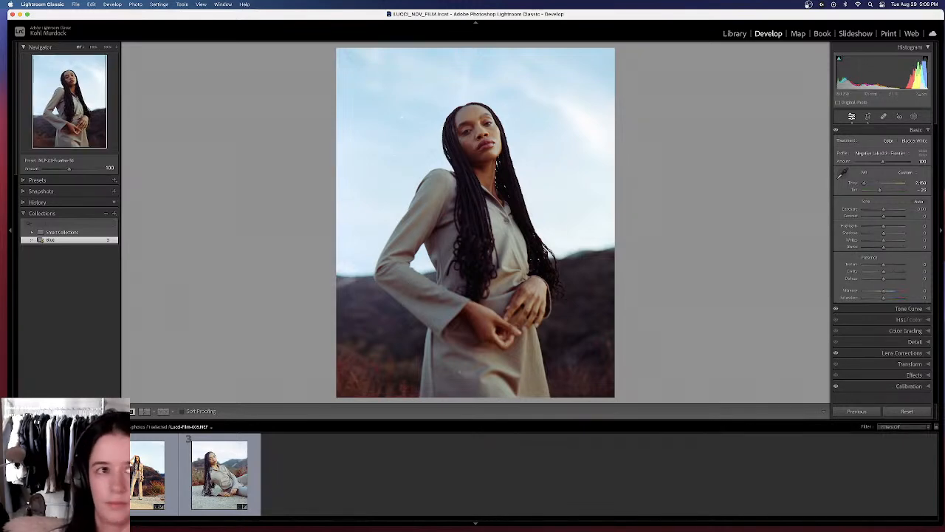
# Compare the colors of the converted photos by viewing the second and third ones in turn
pyautogui.moveTo(0, 81); pyautogui.dragTo(776, 36)
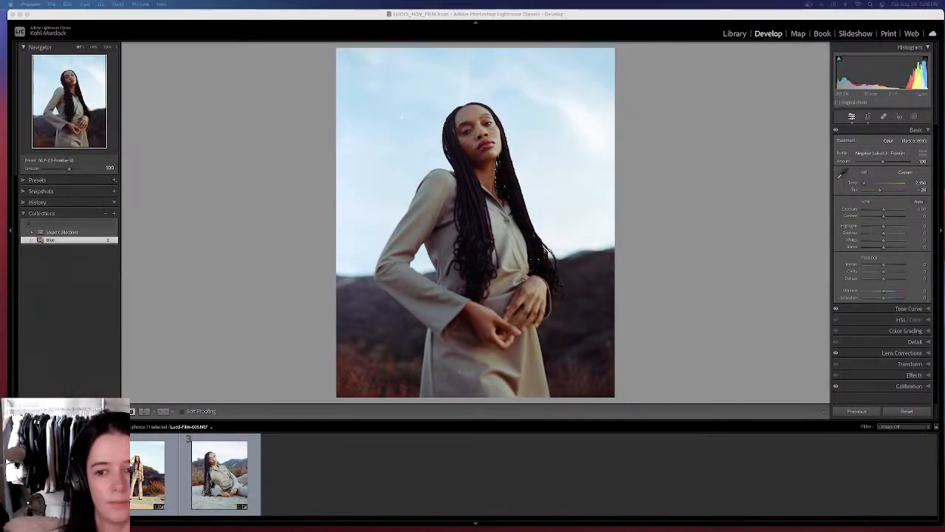
pyautogui.click(140, 474)
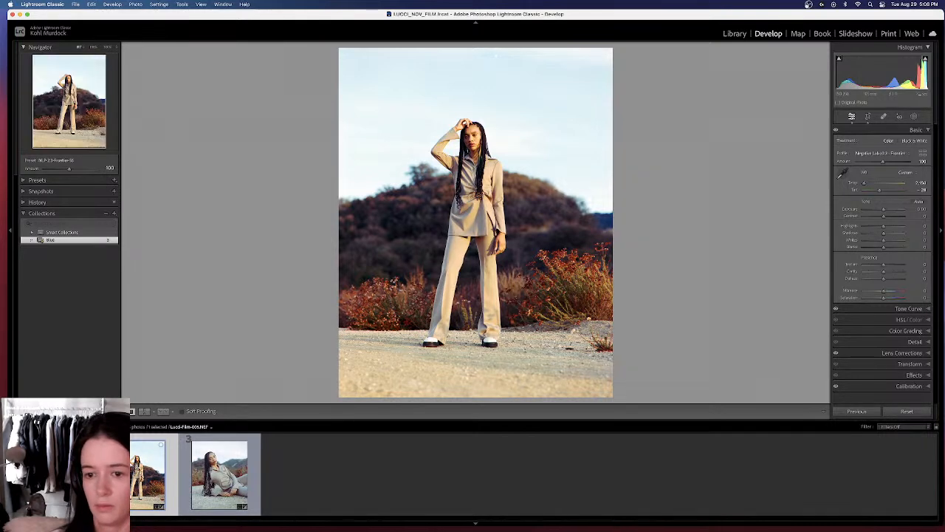
pyautogui.click(219, 474)
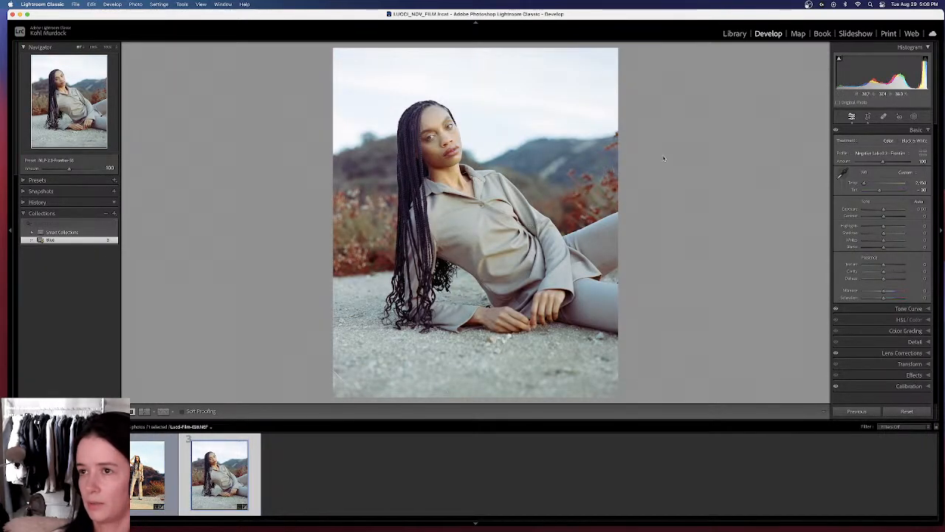
# Try a lower profile Amount on the third photo and undo the change
pyautogui.moveTo(883, 162)
pyautogui.mouseDown()
pyautogui.moveTo(893, 162)
pyautogui.moveTo(871, 161)
pyautogui.mouseUp()
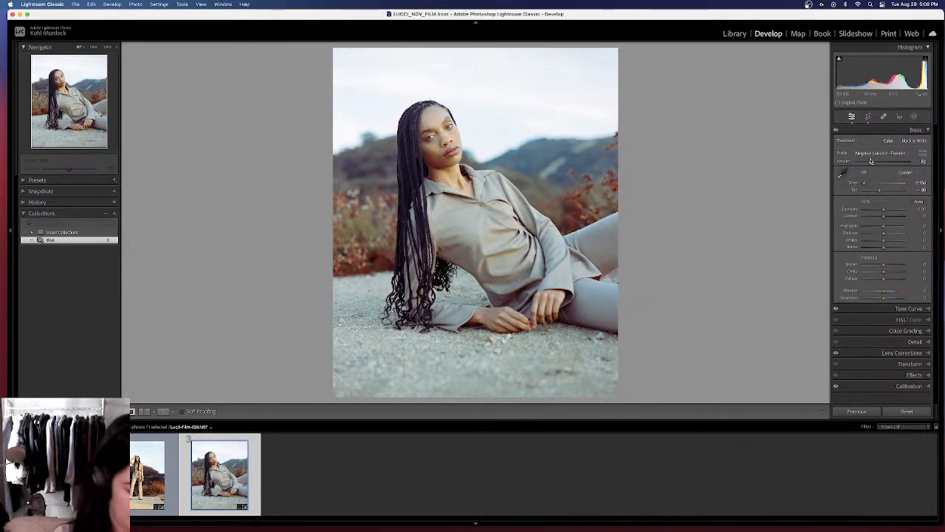
pyautogui.press('super+z')
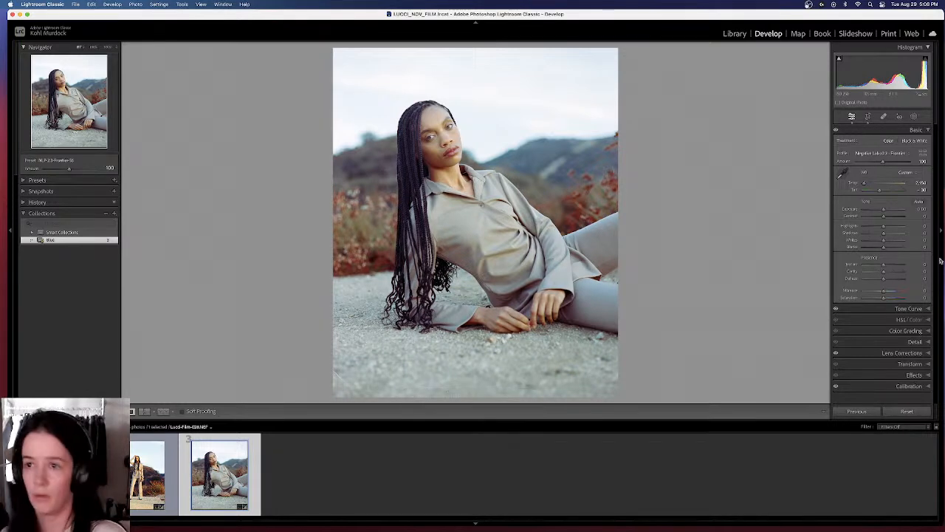
# Unconvert the third photo in Negative Lab Pro, returning it to a negative
pyautogui.click(77, 4)
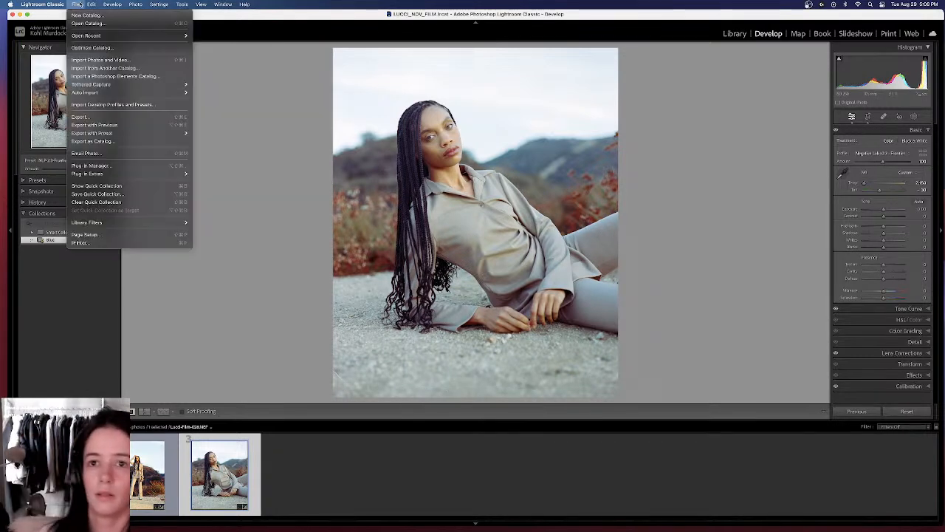
pyautogui.moveTo(96, 173)
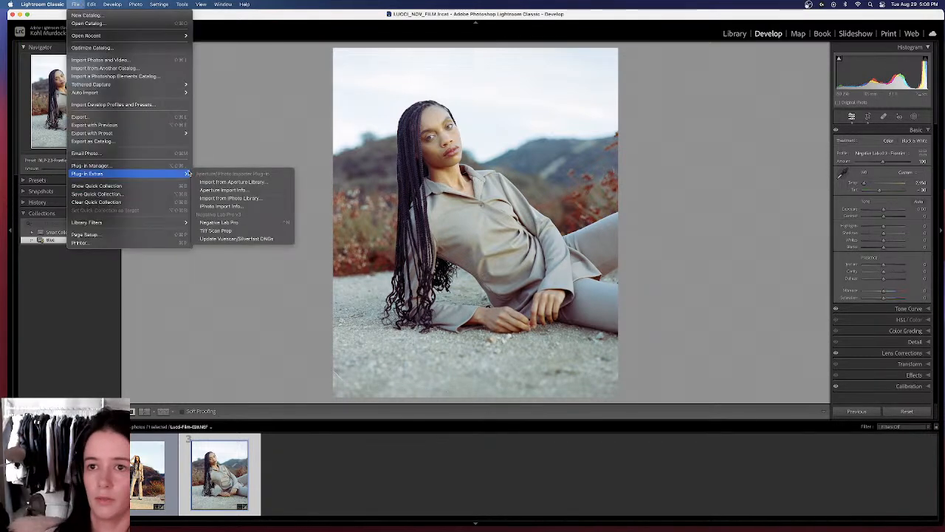
pyautogui.click(234, 223)
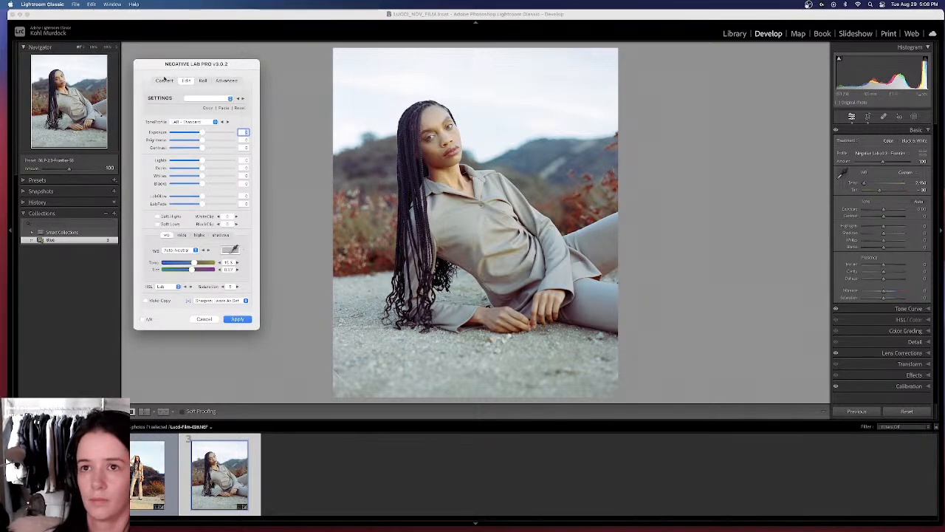
pyautogui.click(163, 81)
pyautogui.click(212, 183)
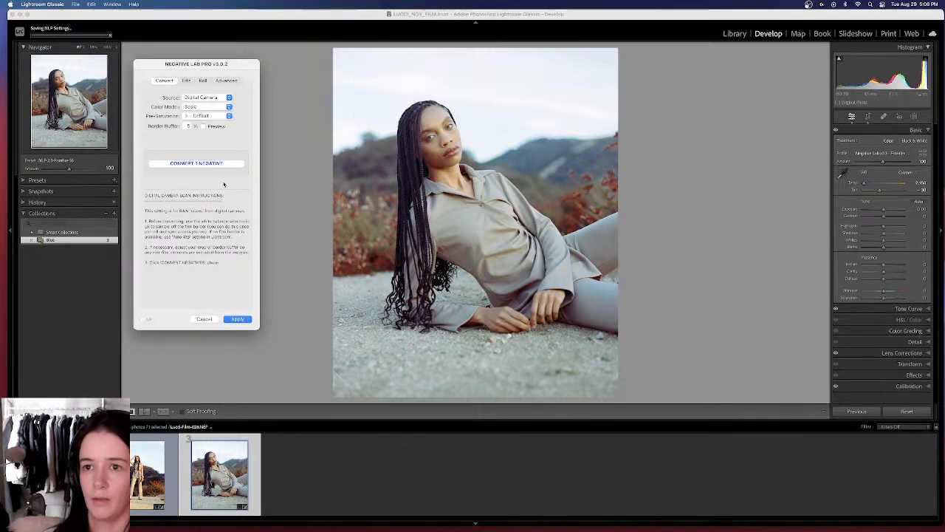
pyautogui.click(237, 319)
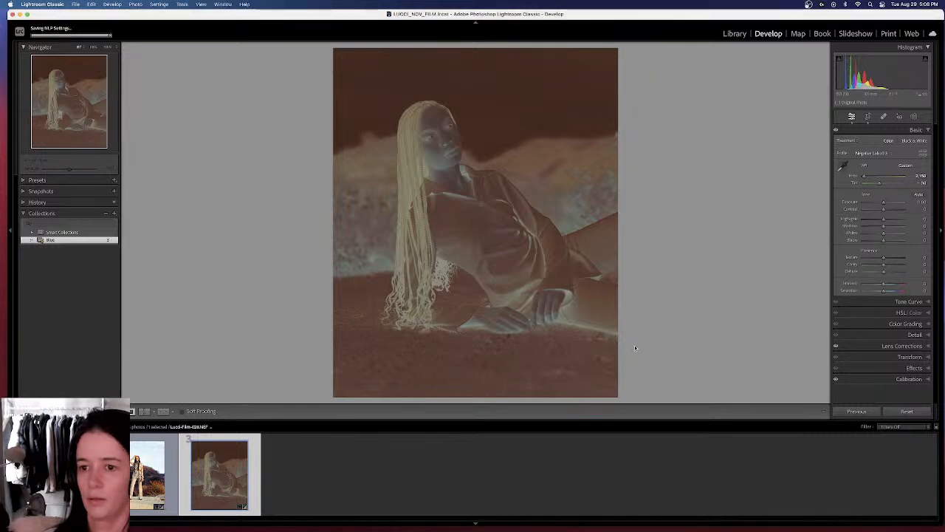
# Reset the third photo's develop settings and sample the film border above the frame again for its white balance
pyautogui.click(907, 411)
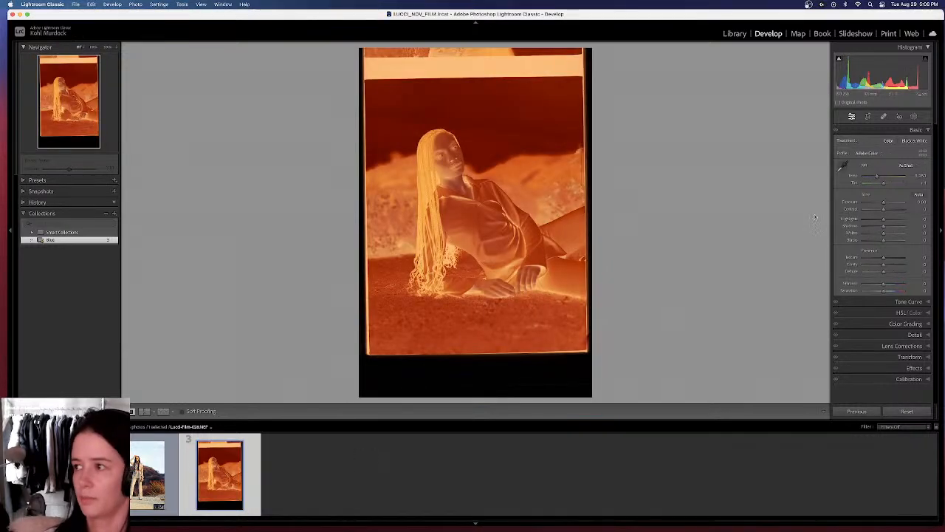
pyautogui.click(841, 166)
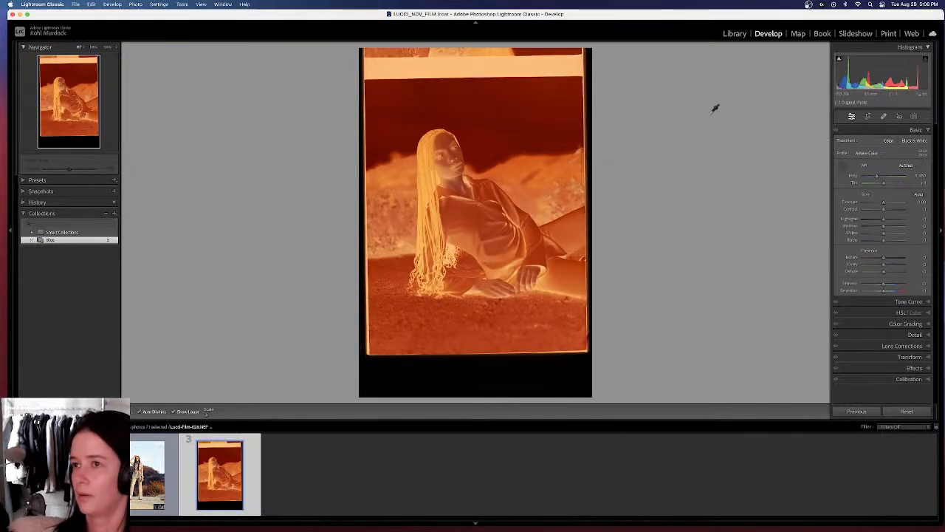
pyautogui.click(478, 65)
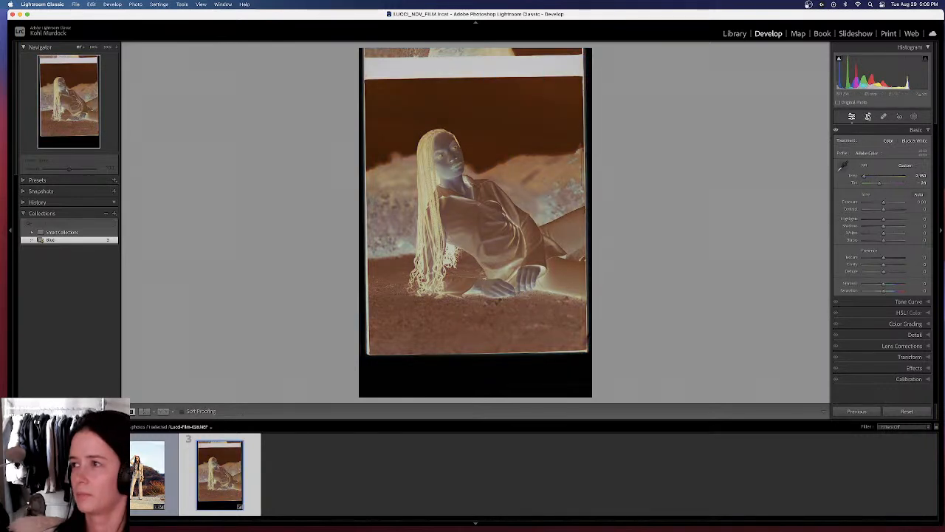
# Straighten the third photo and crop it inside the film frame, removing the white strip, film edges and black borders
pyautogui.press('r')
pyautogui.moveTo(471, 47); pyautogui.dragTo(477, 64)
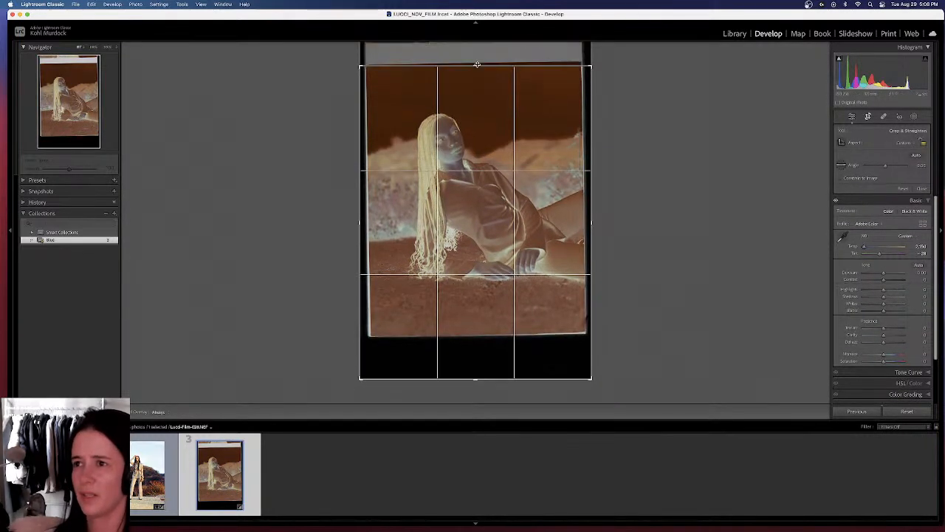
pyautogui.moveTo(637, 57); pyautogui.dragTo(628, 60)
pyautogui.moveTo(583, 220); pyautogui.dragTo(581, 220)
pyautogui.moveTo(367, 223); pyautogui.dragTo(373, 222)
pyautogui.moveTo(476, 379); pyautogui.dragTo(472, 350)
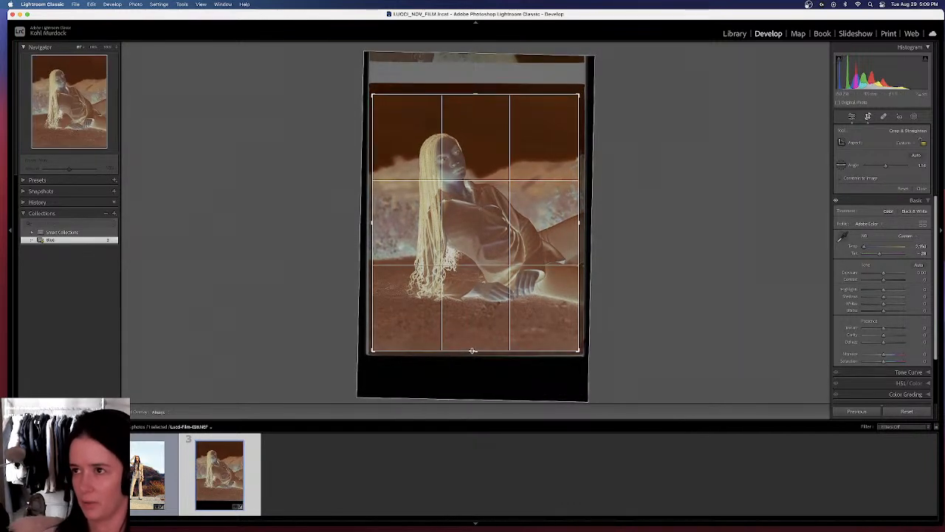
pyautogui.press('Return')
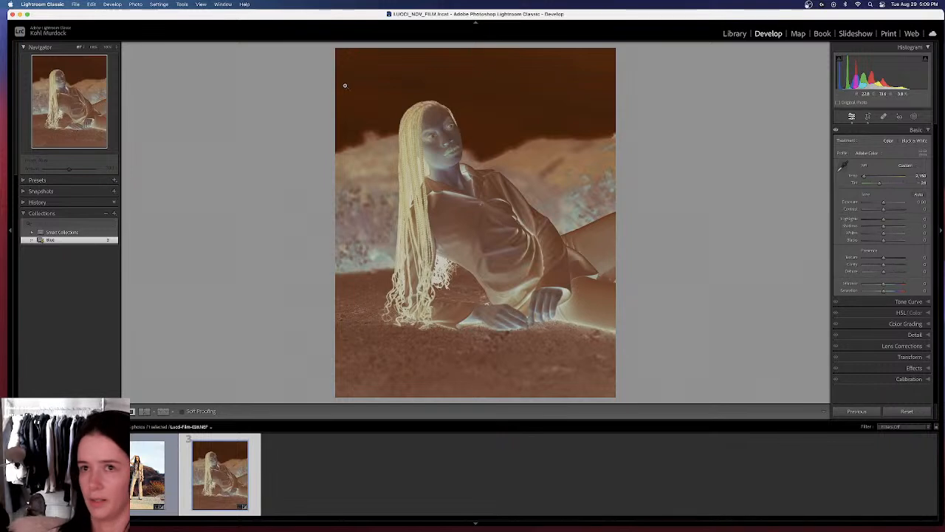
# Convert the cropped negative in Negative Lab Pro using the Digital Camera source and default pre-saturation
pyautogui.click(76, 4)
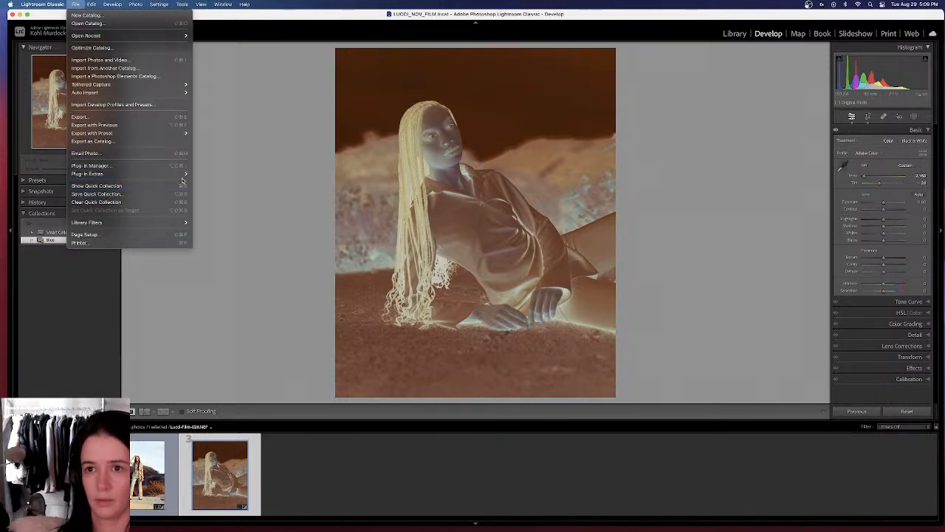
pyautogui.moveTo(184, 173)
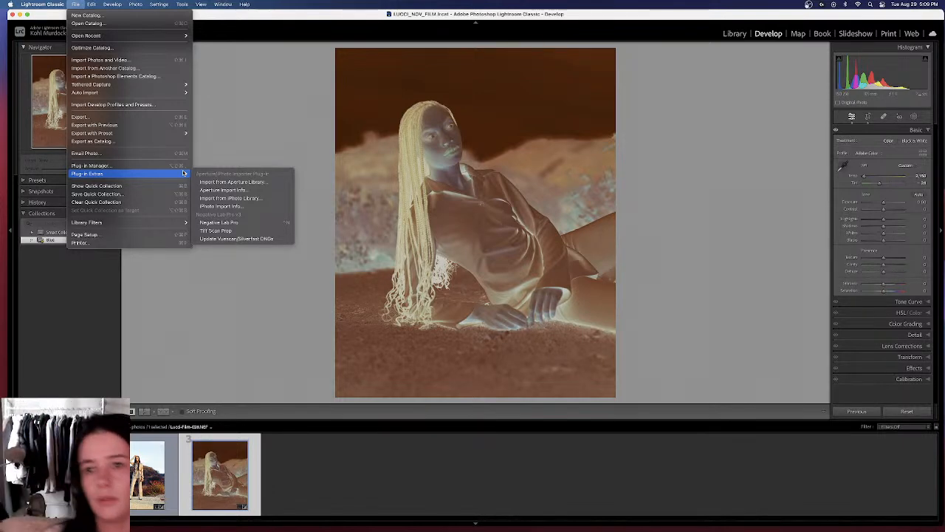
pyautogui.click(221, 222)
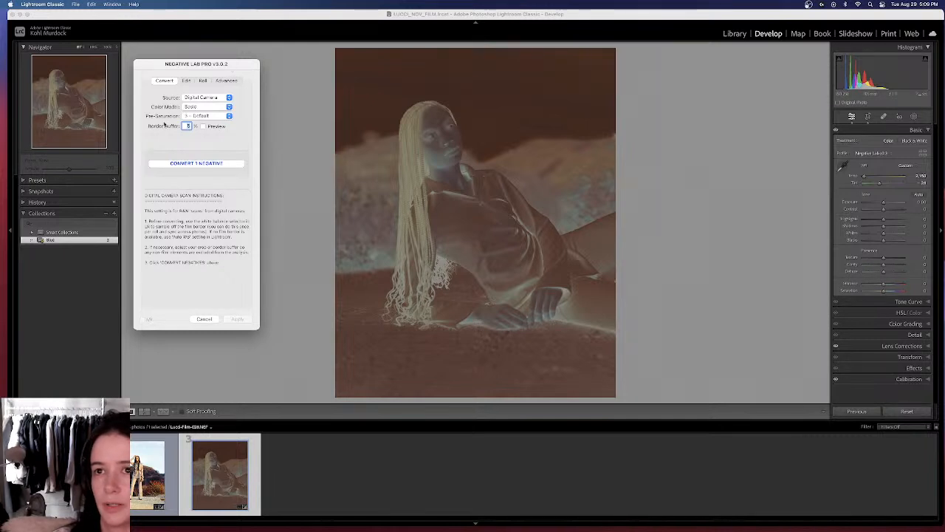
pyautogui.click(230, 165)
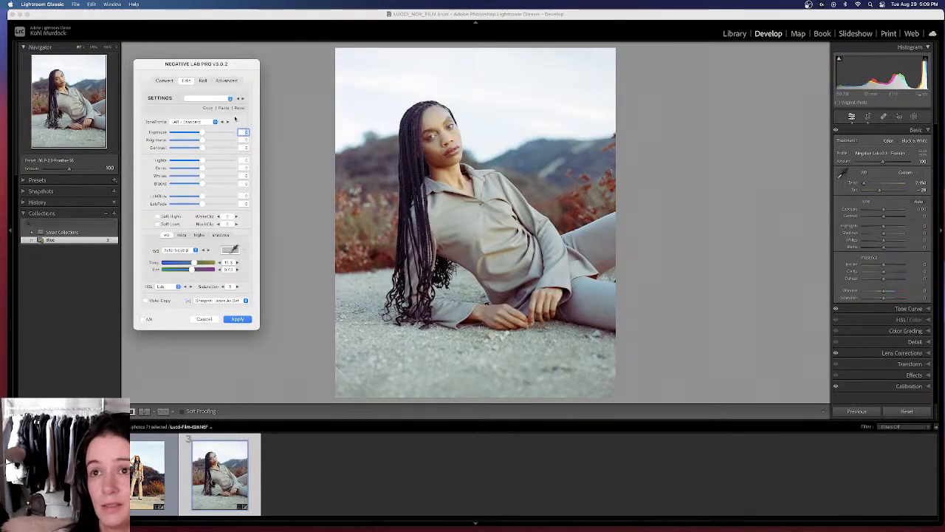
# Try a lower exposure, return it to 0, and preview tone profiles from the CINEMATIC group through LAB - Soft
pyautogui.moveTo(202, 133); pyautogui.dragTo(189, 134)
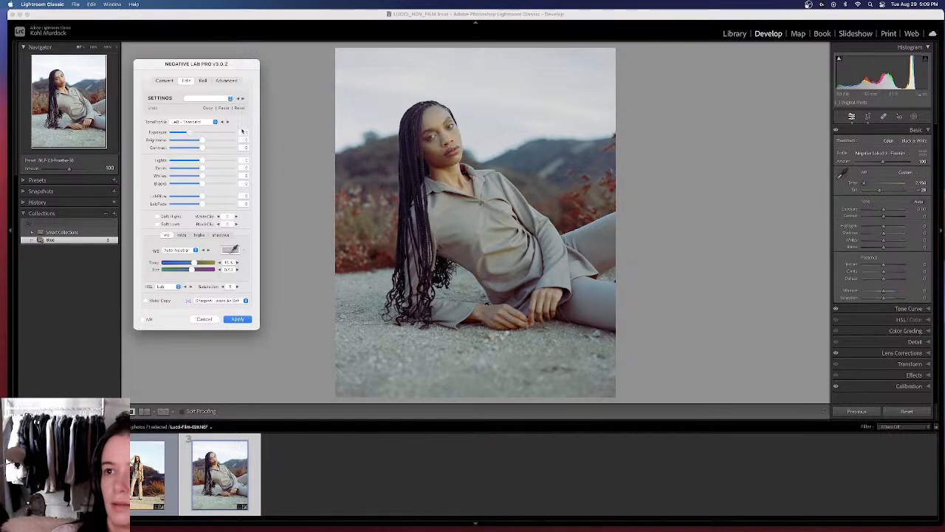
pyautogui.write('0')
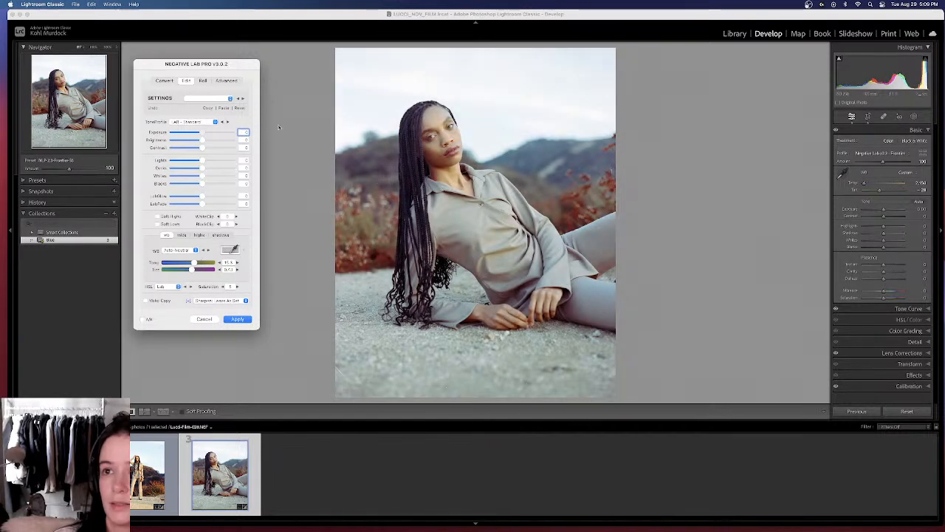
pyautogui.click(214, 123)
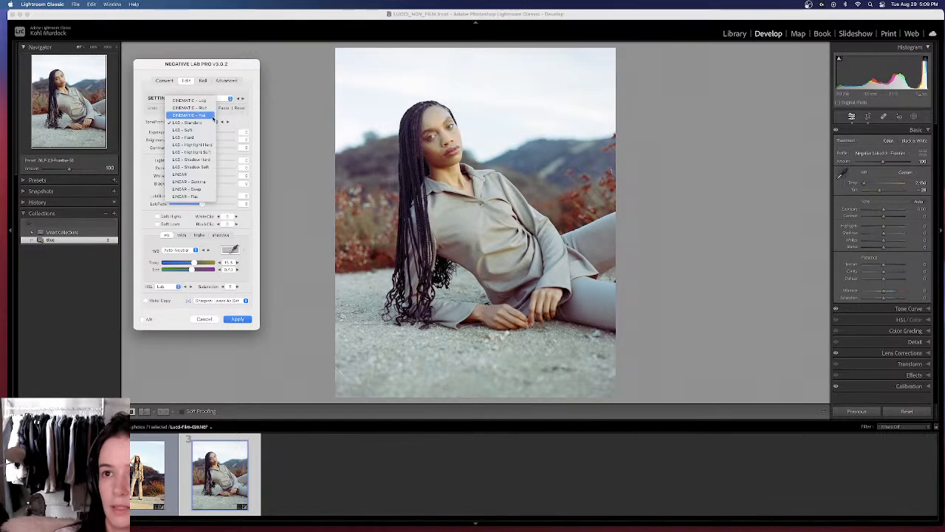
pyautogui.click(211, 101)
pyautogui.click(228, 123)
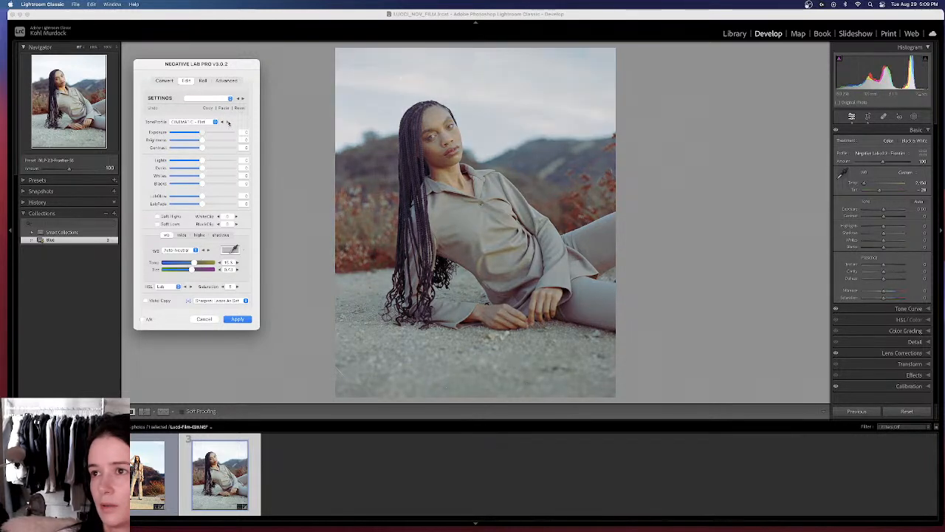
pyautogui.click(228, 123)
pyautogui.click(228, 123)
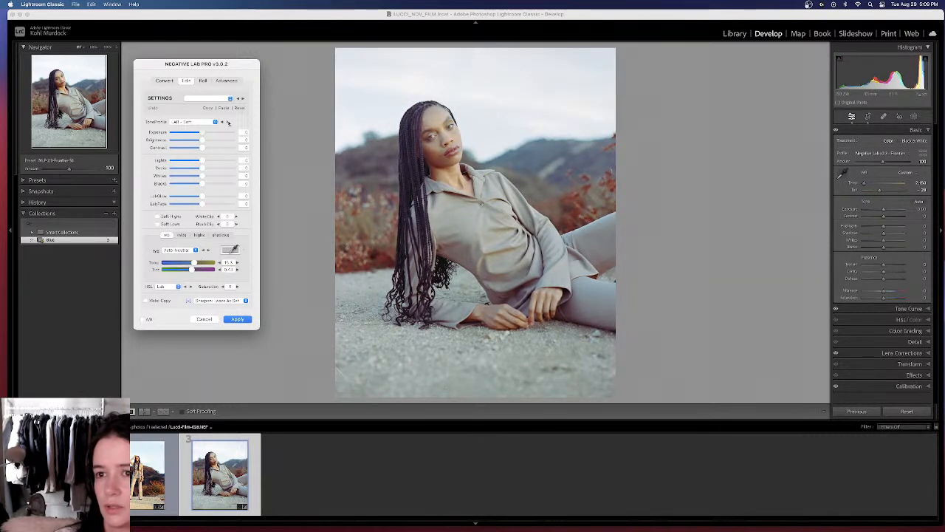
# Set the conversion's white balance to Kodak and advance through the tone profiles to LINEAR - Gamma
pyautogui.click(176, 250)
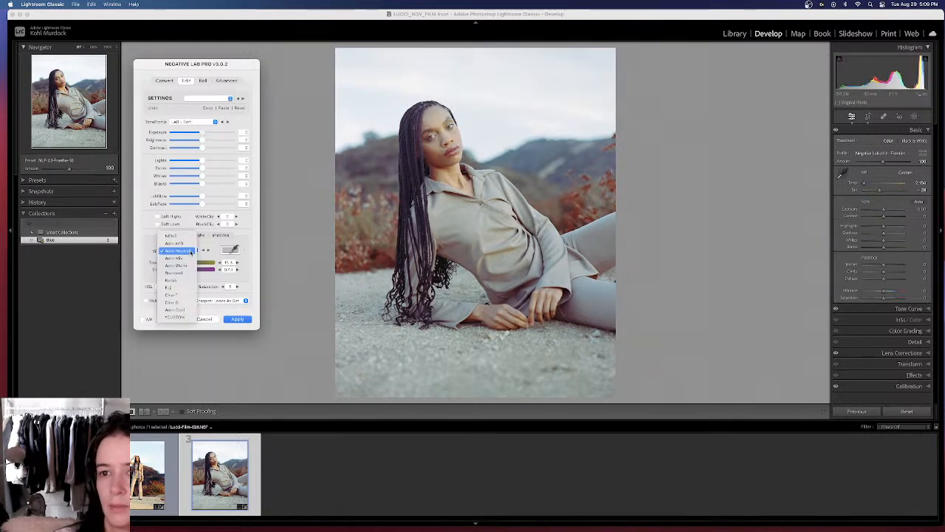
pyautogui.click(177, 282)
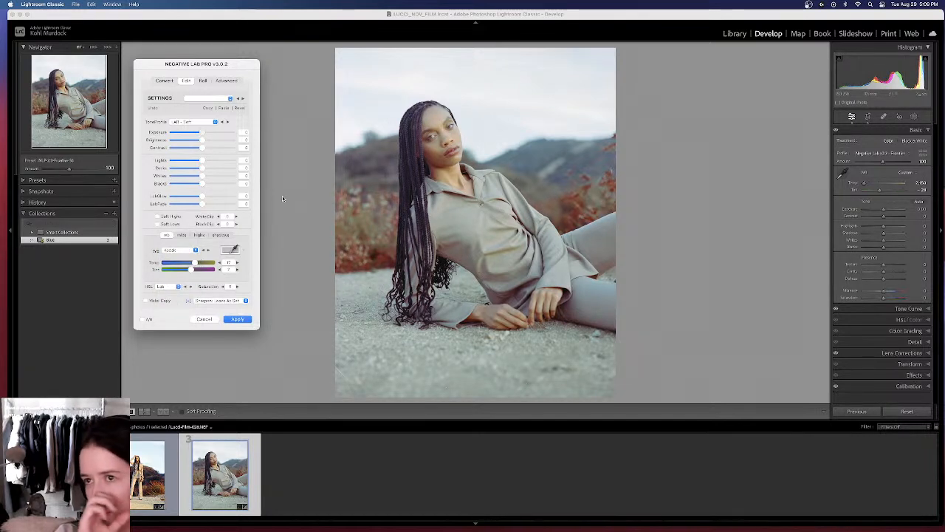
pyautogui.click(227, 123)
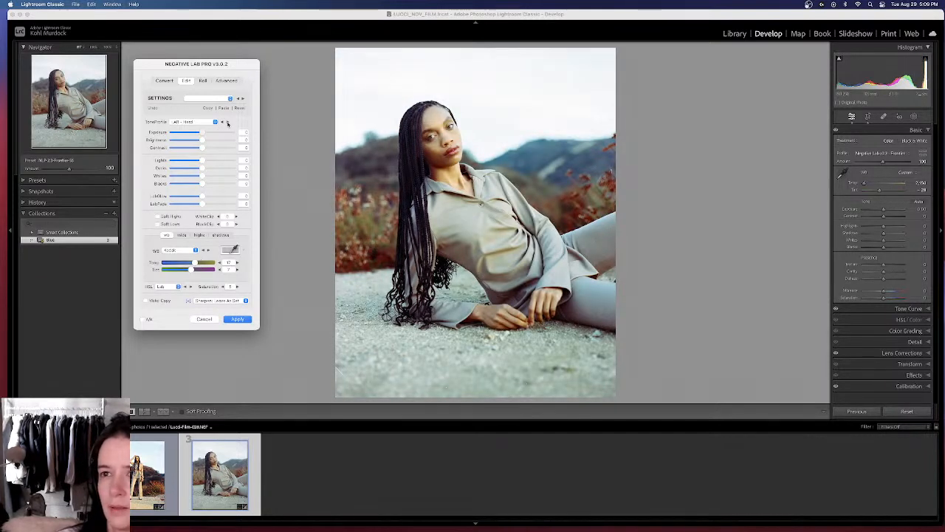
pyautogui.click(227, 122)
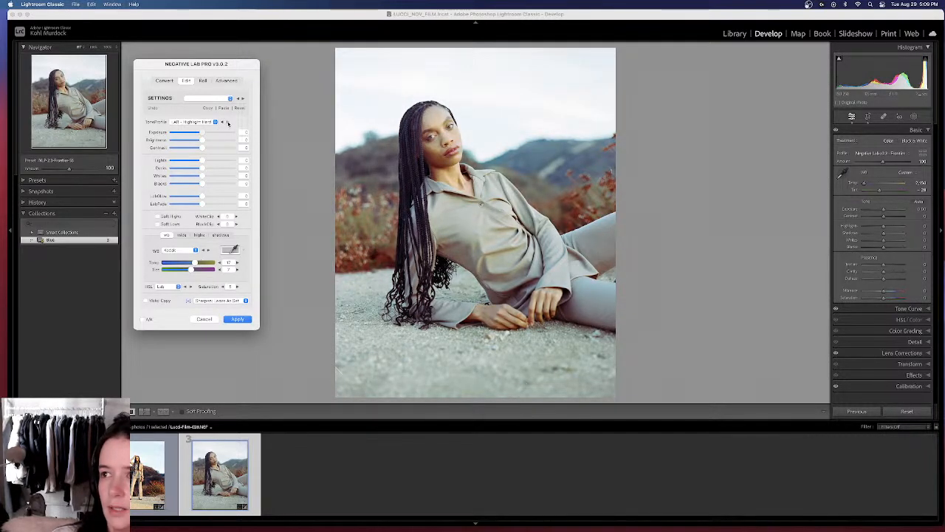
pyautogui.click(227, 123)
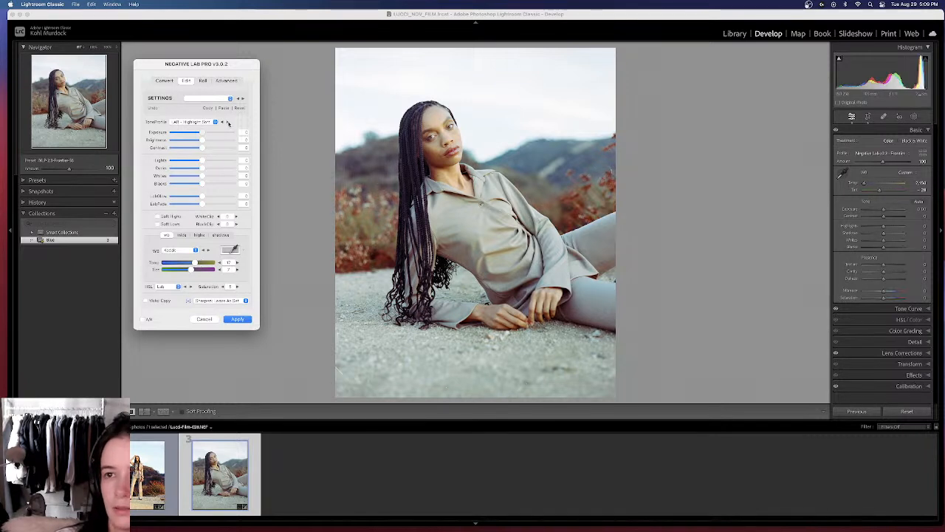
pyautogui.click(228, 123)
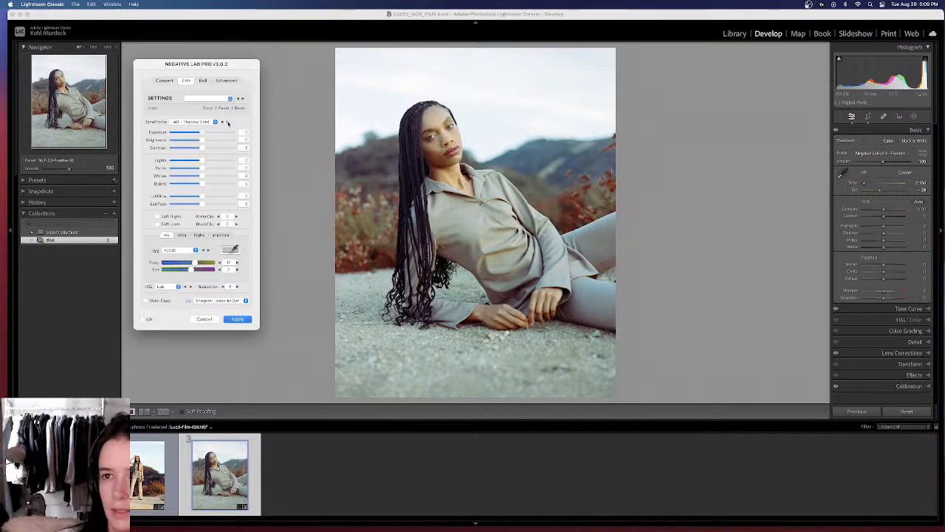
pyautogui.click(227, 123)
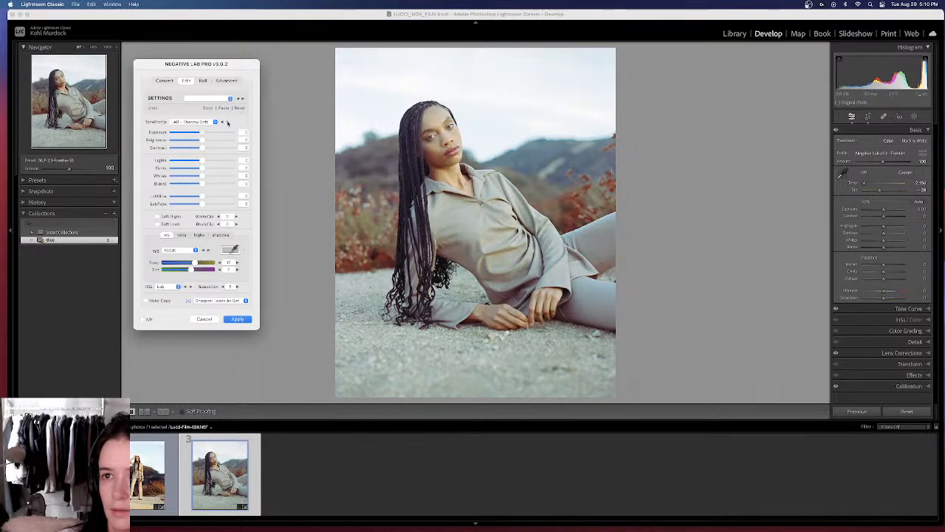
pyautogui.click(227, 123)
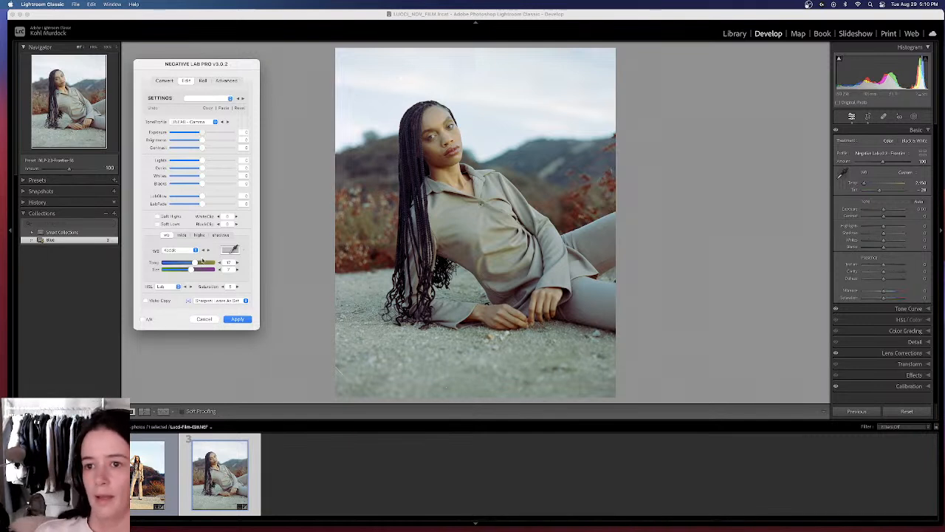
# Try the Natural, None, Crystal and Pakon HSL options on the converted photo
pyautogui.click(170, 287)
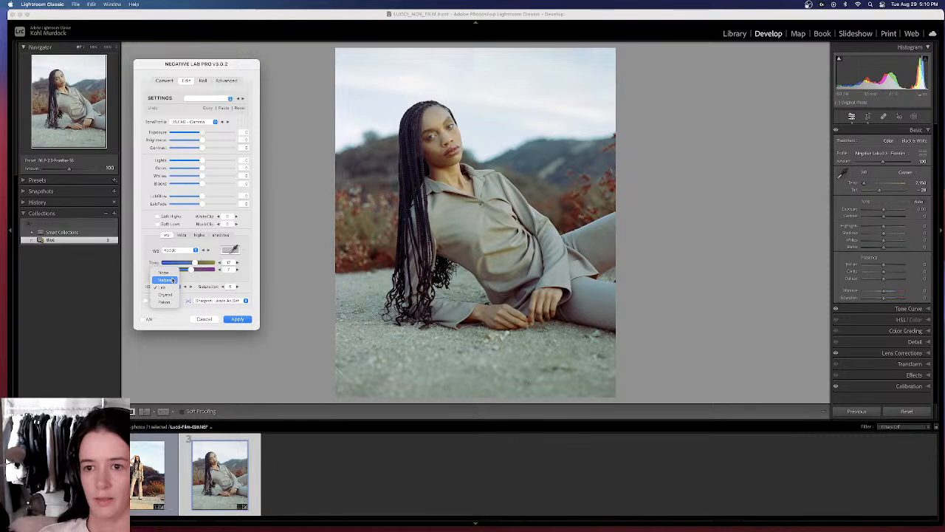
pyautogui.click(173, 280)
pyautogui.click(177, 286)
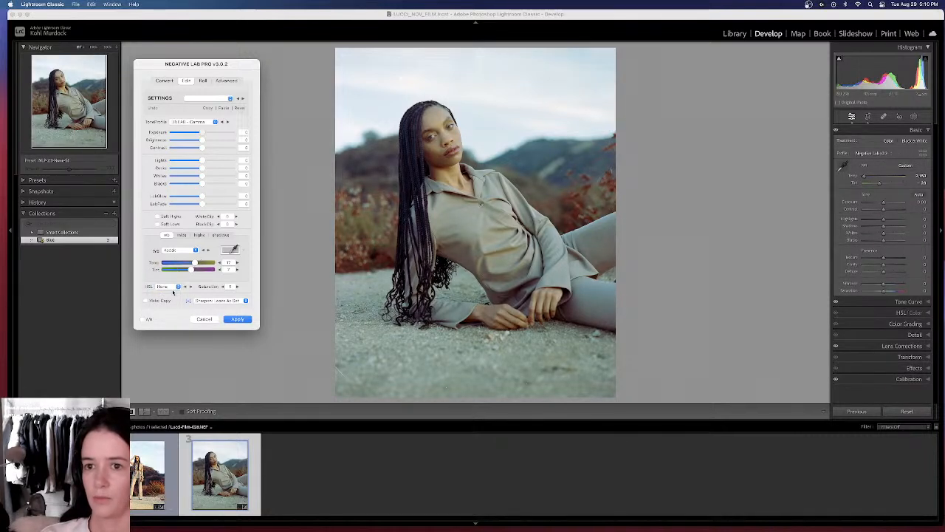
pyautogui.click(174, 287)
pyautogui.click(166, 287)
pyautogui.click(168, 288)
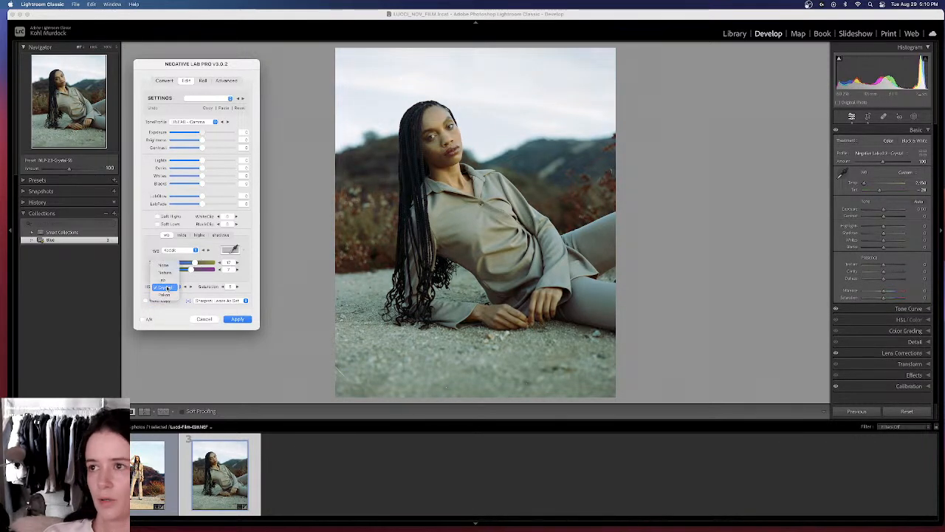
pyautogui.click(168, 299)
# Compare the None and Natural HSL options once more and return HSL to Lab
pyautogui.click(167, 286)
pyautogui.click(172, 259)
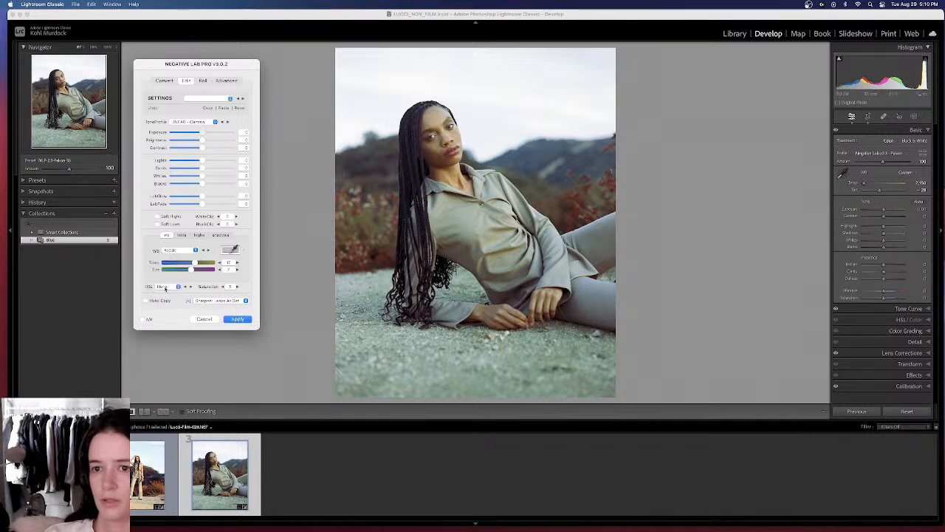
pyautogui.click(165, 286)
pyautogui.click(166, 294)
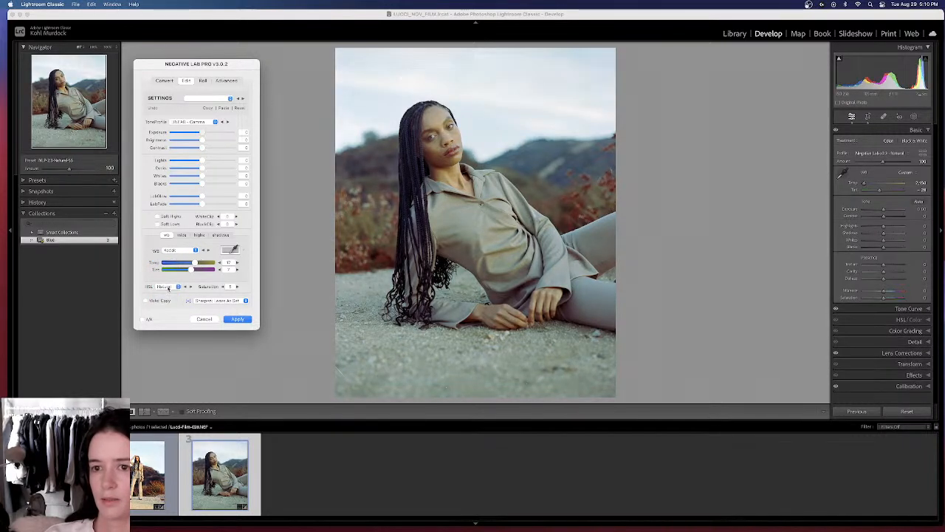
pyautogui.click(169, 288)
pyautogui.click(166, 296)
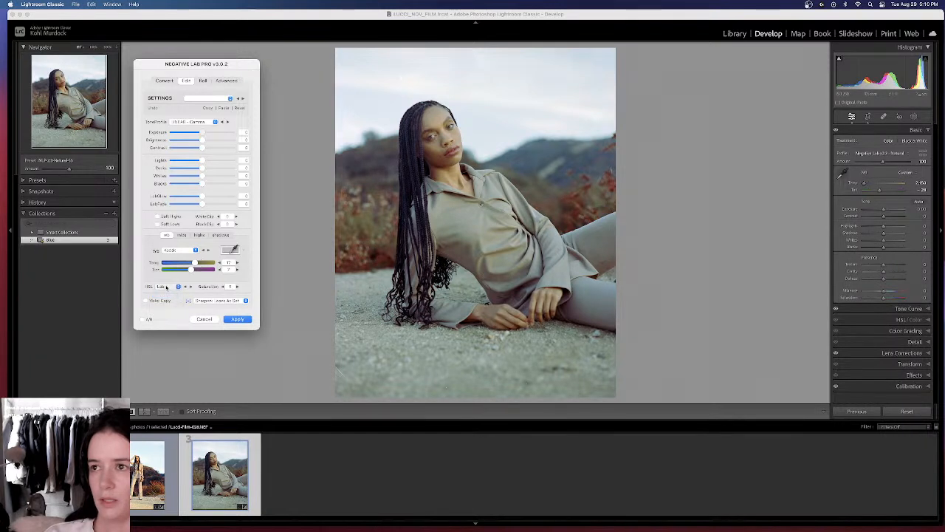
pyautogui.click(166, 288)
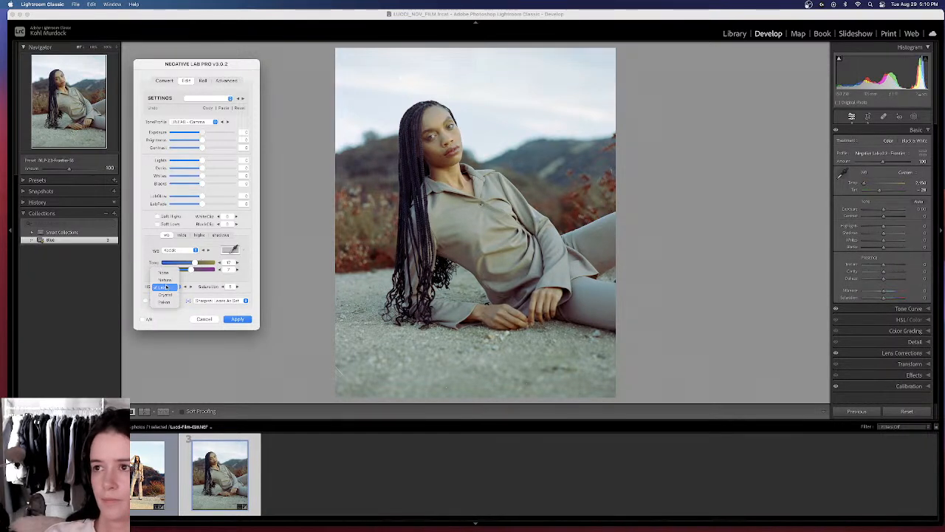
pyautogui.click(164, 289)
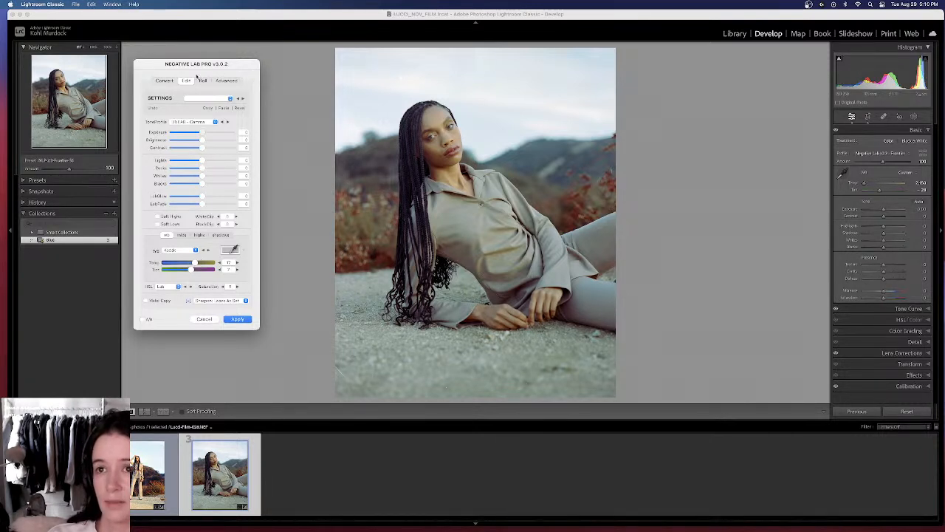
pyautogui.click(200, 81)
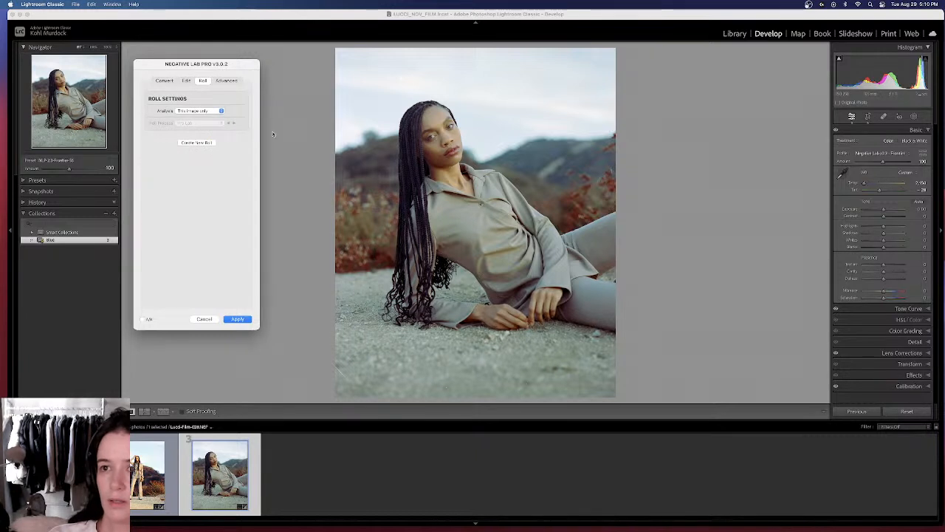
pyautogui.click(196, 142)
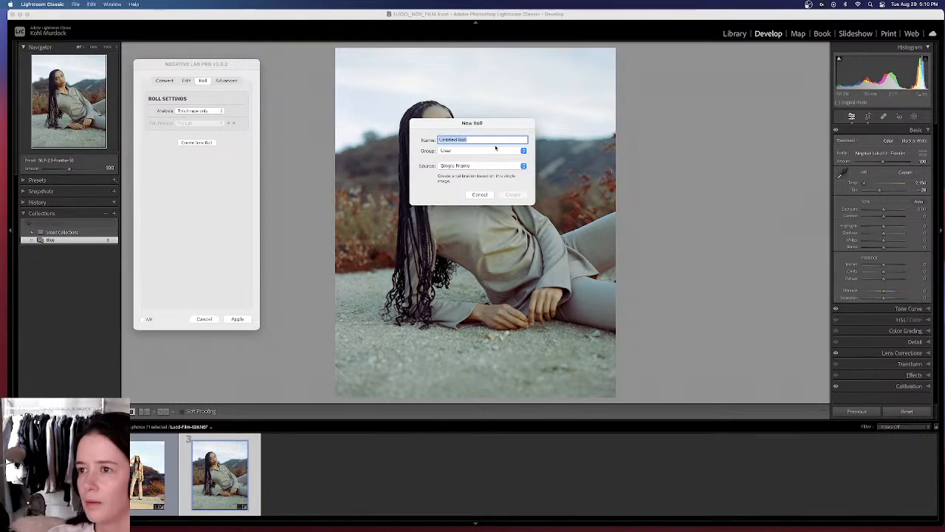
pyautogui.click(475, 195)
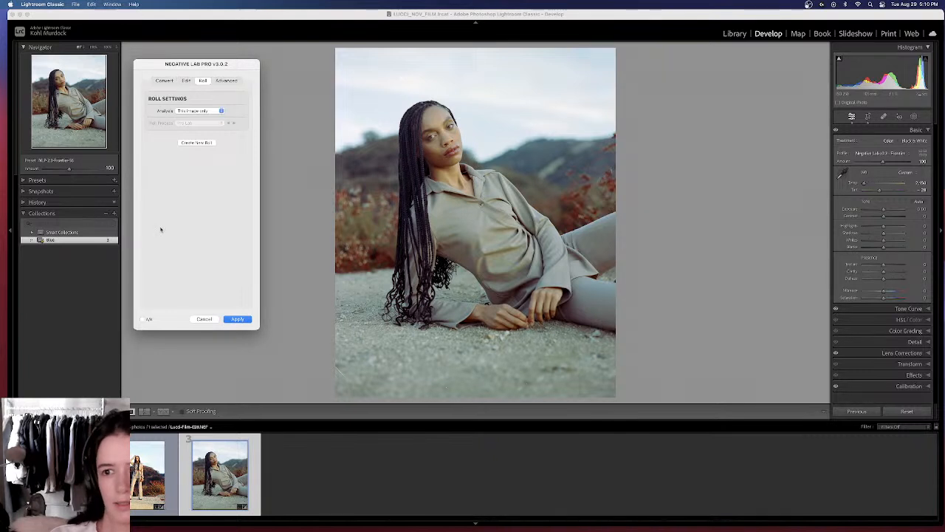
pyautogui.click(188, 80)
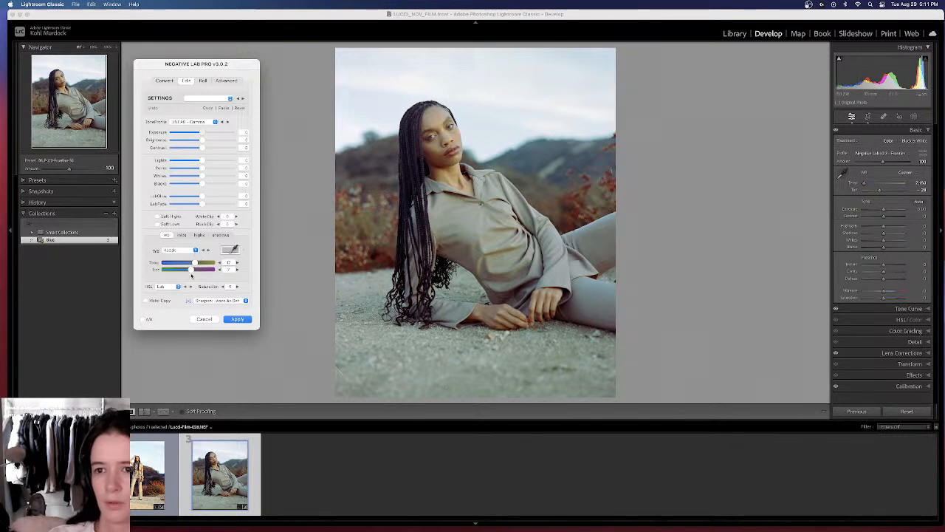
# Warm the conversion's temperature slightly and shift its tint toward magenta, and try Soft Highs on and off
pyautogui.moveTo(194, 262); pyautogui.dragTo(196, 269)
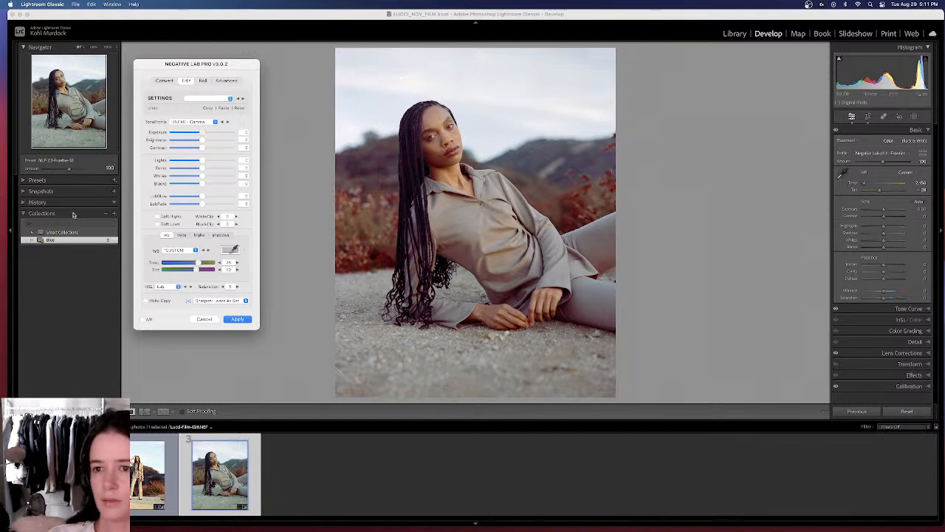
pyautogui.moveTo(201, 264); pyautogui.dragTo(198, 263)
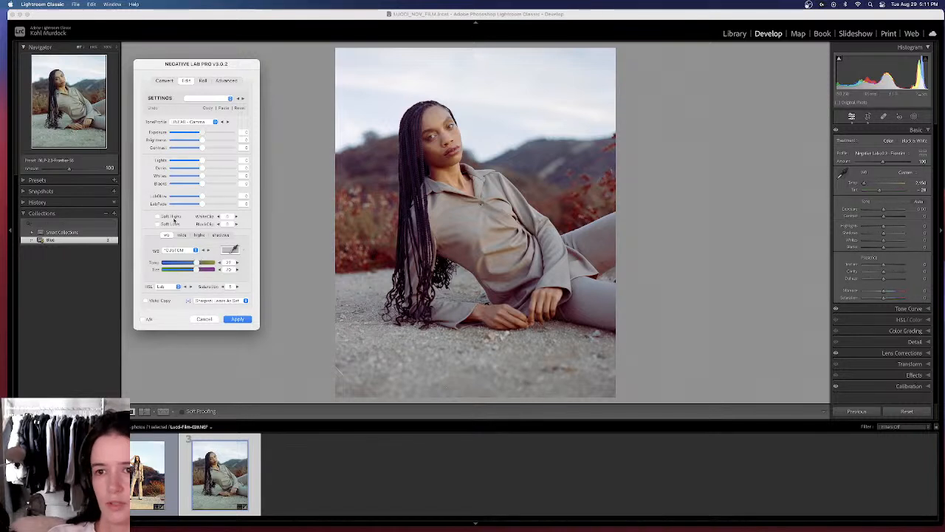
pyautogui.click(156, 215)
pyautogui.click(156, 216)
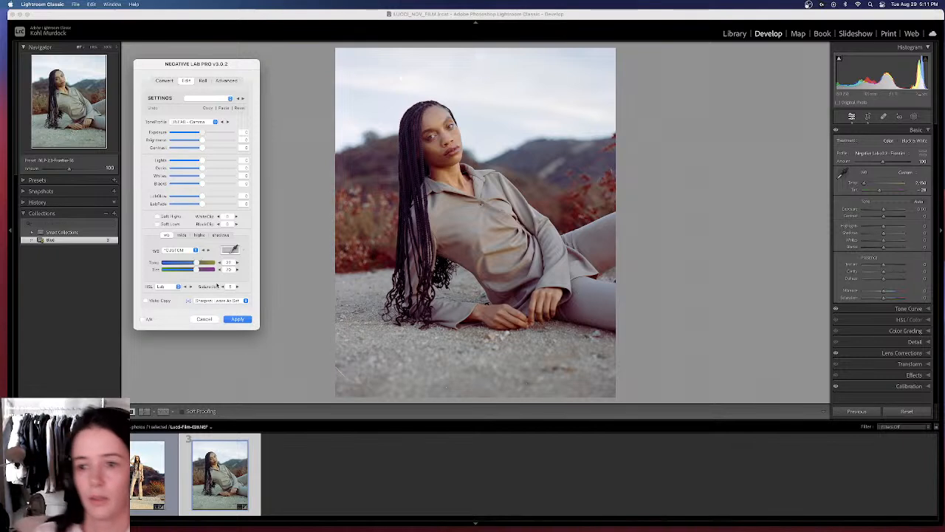
# Apply the third portrait's conversion edits, compare the first two portraits, and select the full-length standing one
pyautogui.click(236, 319)
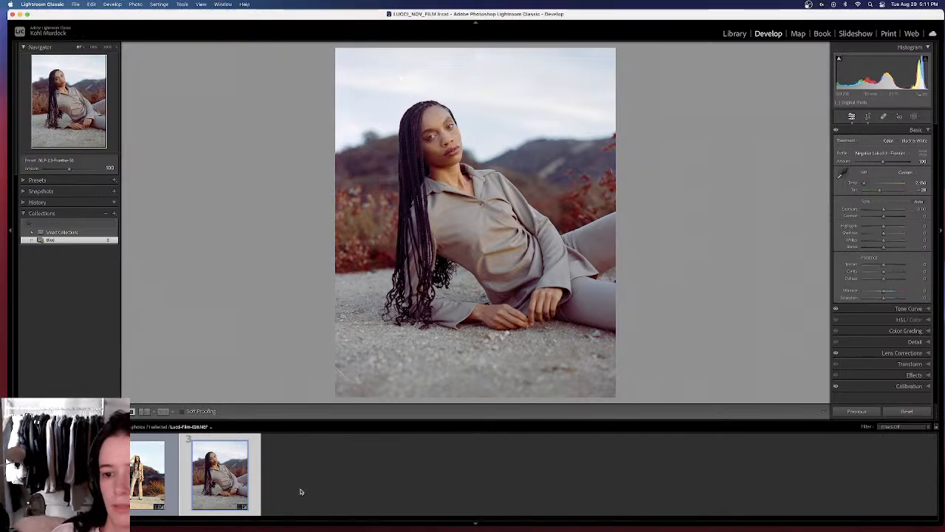
pyautogui.press('Left')
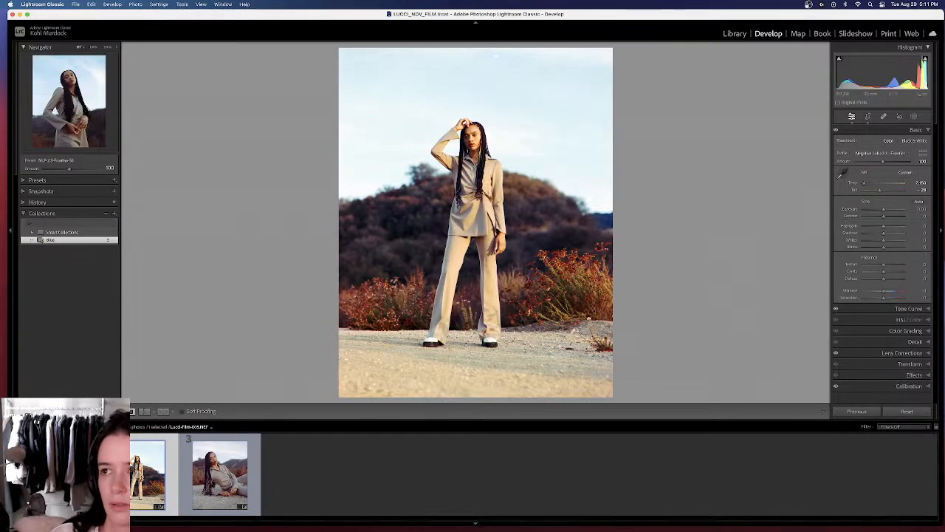
pyautogui.press('Left')
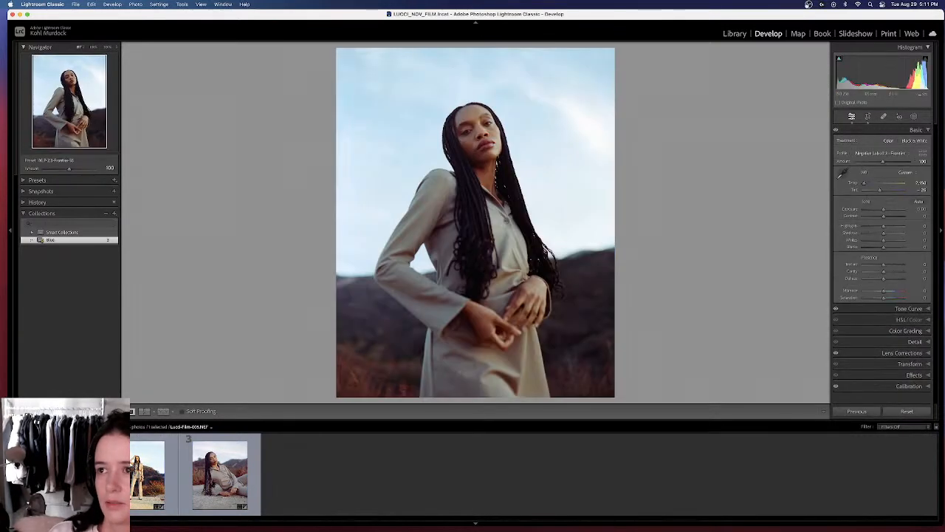
pyautogui.press('Right')
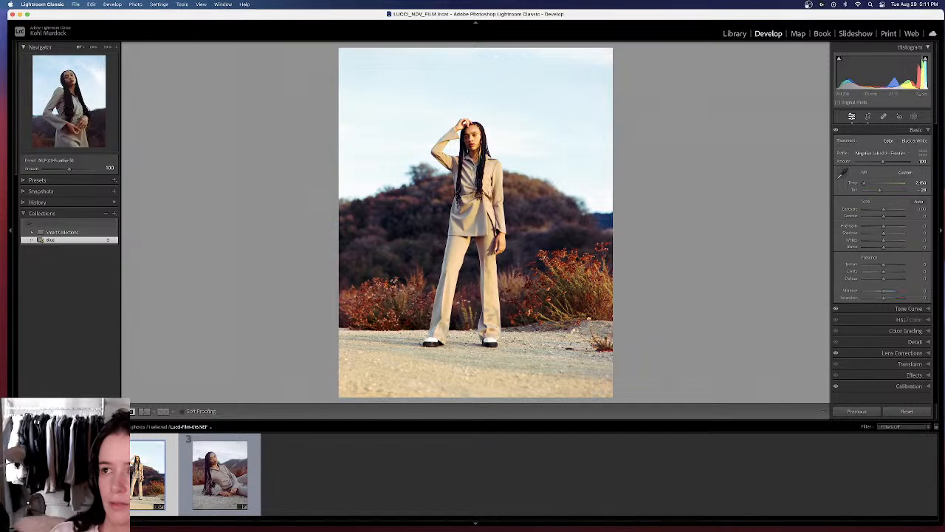
pyautogui.press('Left')
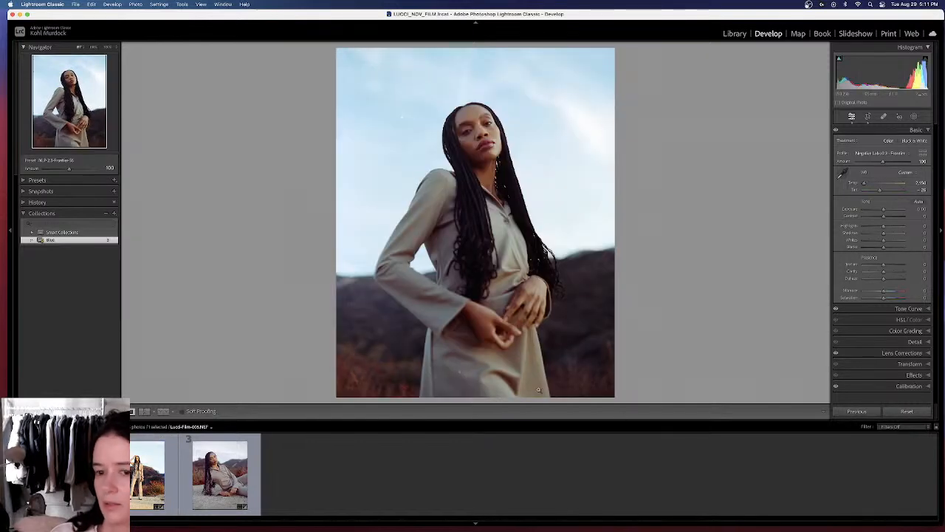
pyautogui.click(148, 474)
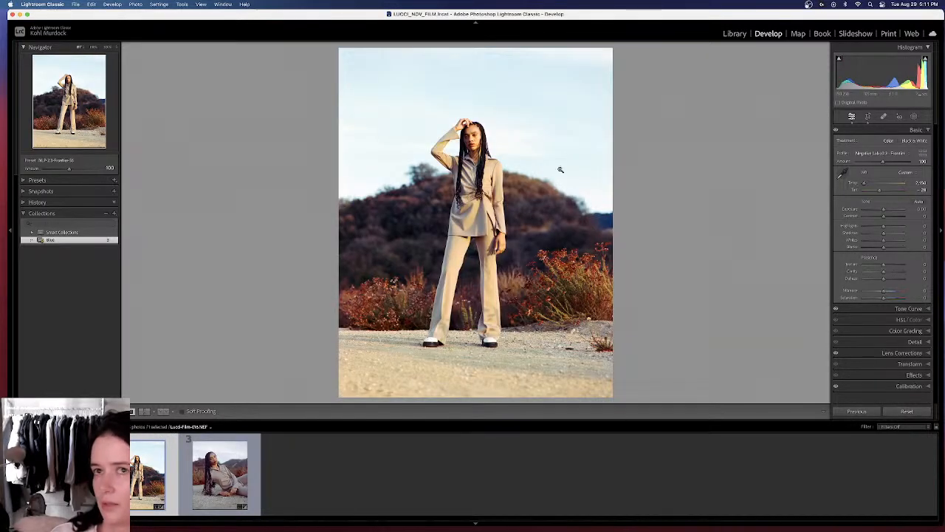
# Revert the full-length standing portrait to its unconverted negative with Negative Lab Pro and apply the change
pyautogui.click(75, 4)
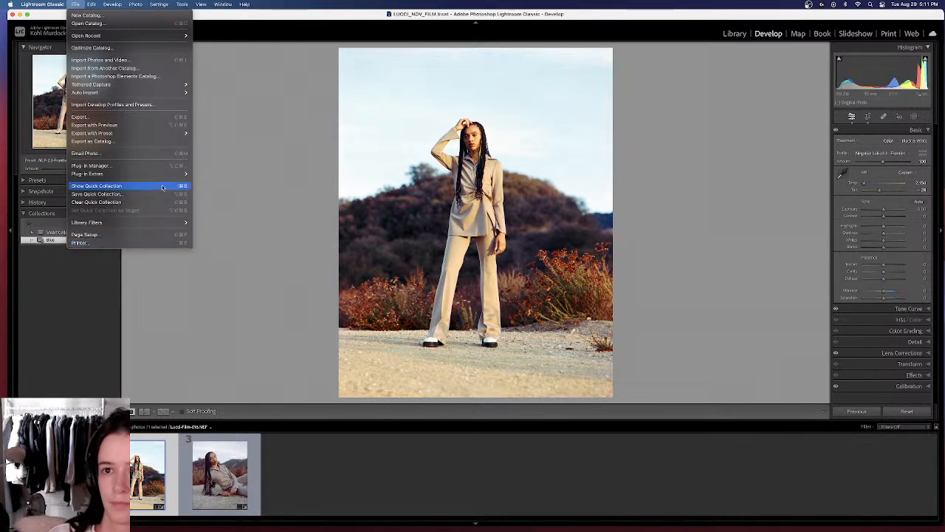
pyautogui.moveTo(163, 172)
pyautogui.click(222, 222)
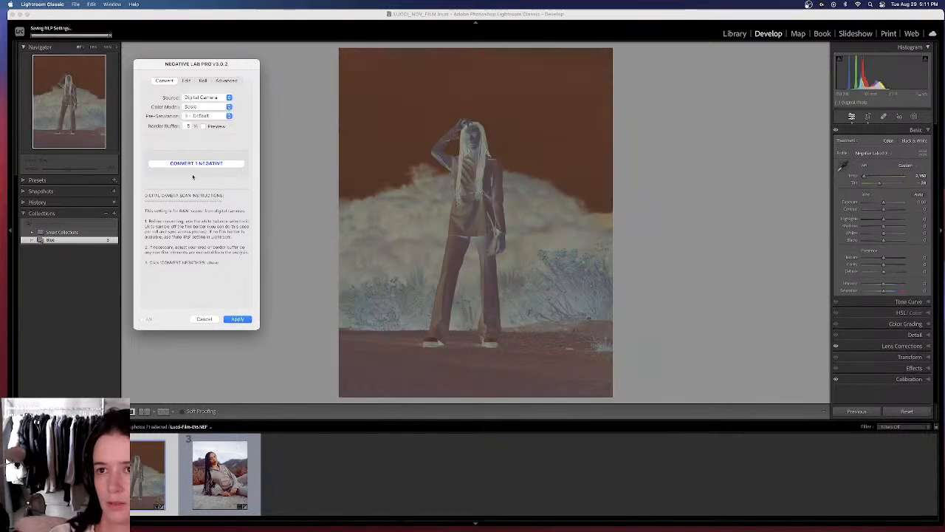
pyautogui.click(237, 318)
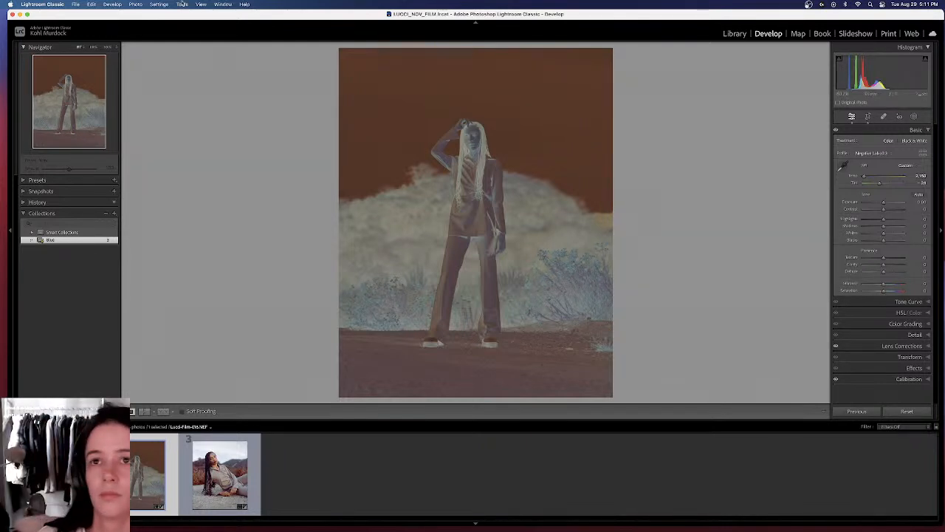
pyautogui.click(72, 4)
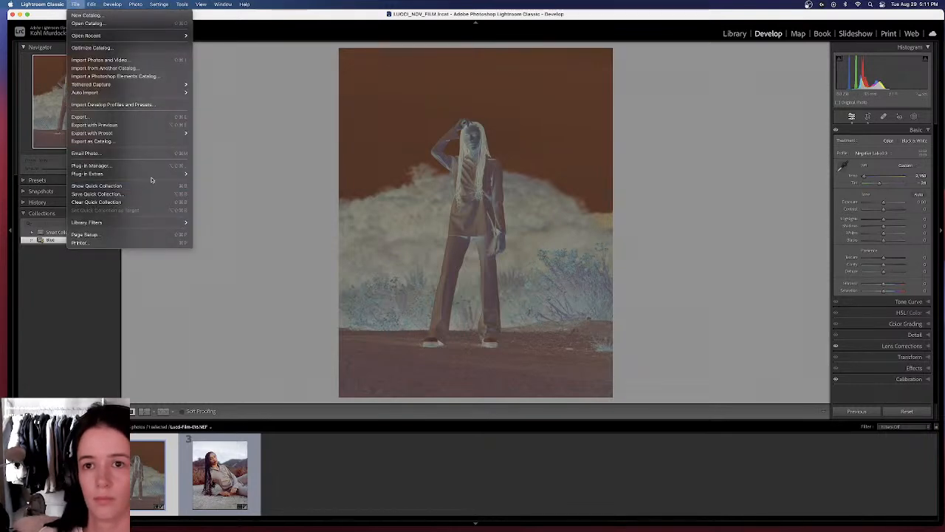
pyautogui.moveTo(111, 174)
pyautogui.click(284, 221)
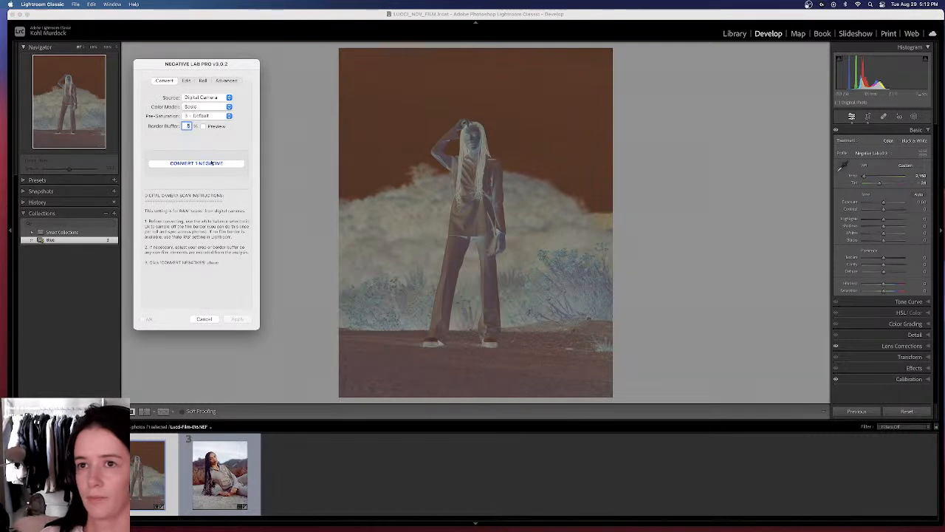
pyautogui.click(203, 318)
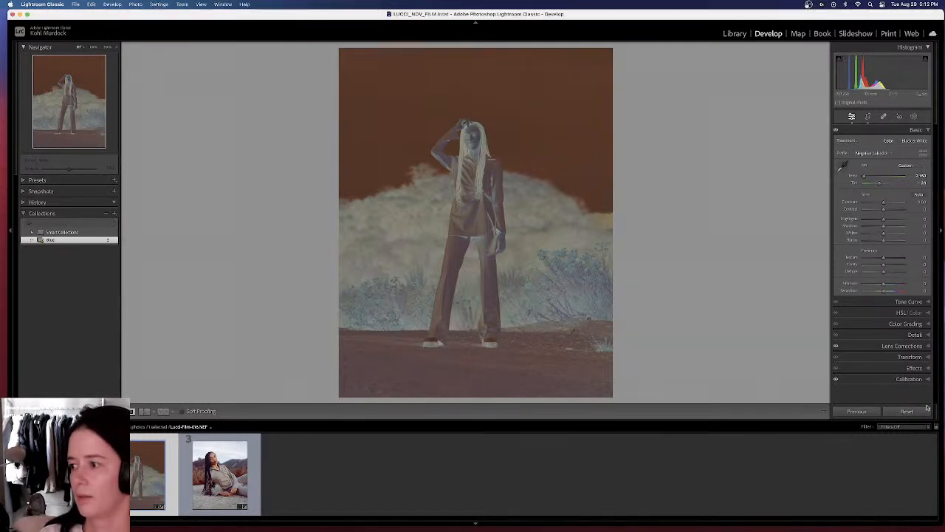
# Reset the standing portrait's develop settings and crop the scan tightly to the picture area inside the film border
pyautogui.click(868, 117)
pyautogui.moveTo(373, 143); pyautogui.dragTo(575, 394)
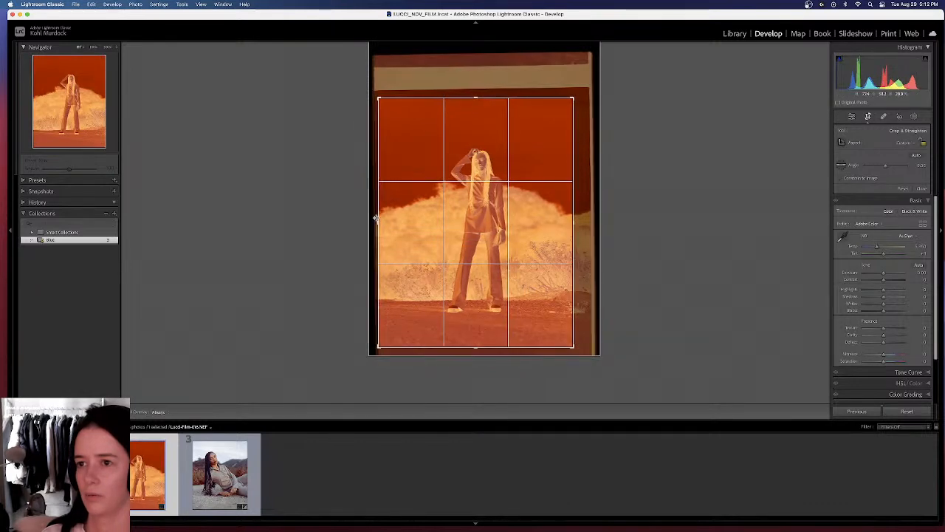
pyautogui.moveTo(378, 221); pyautogui.dragTo(384, 220)
pyautogui.press('Return')
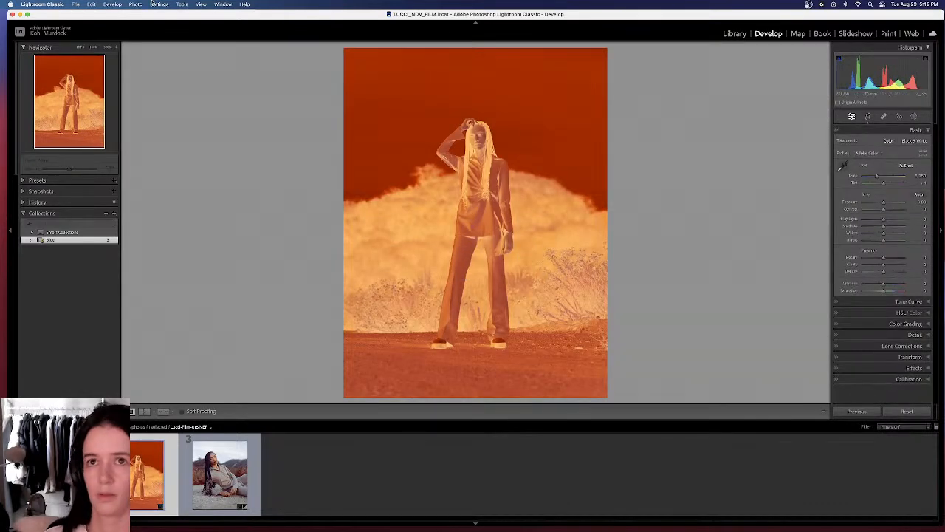
# Convert the recropped negative with Negative Lab Pro using the Digital Camera source, Basic color model and a border buffer of 5
pyautogui.click(74, 4)
pyautogui.moveTo(170, 174)
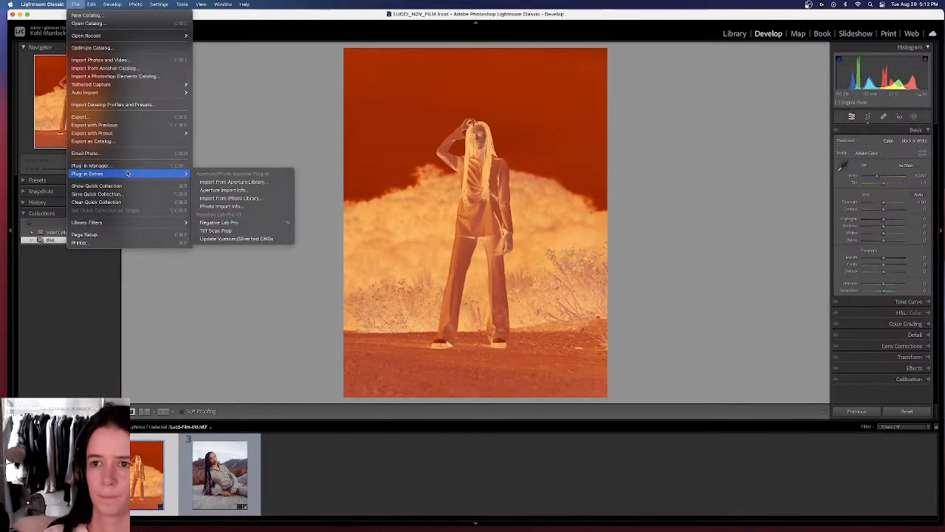
pyautogui.click(222, 223)
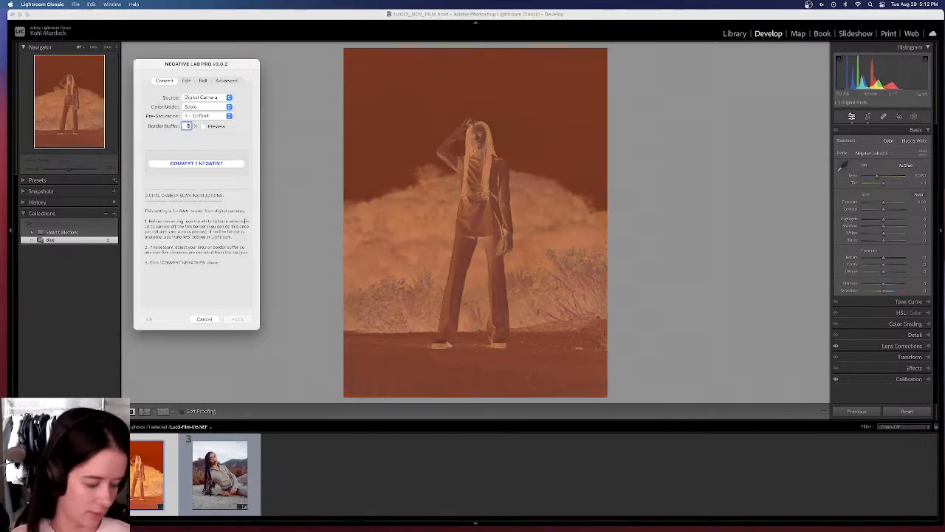
pyautogui.click(209, 164)
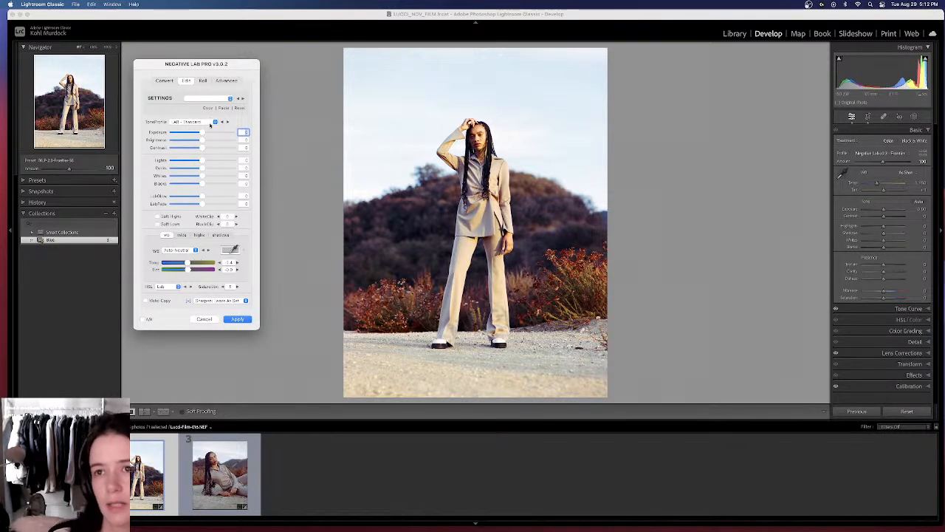
# Try the CINEMATIC Log, Rich and Flat tone profiles on the standing portrait and continue to LAB - Standard
pyautogui.click(210, 122)
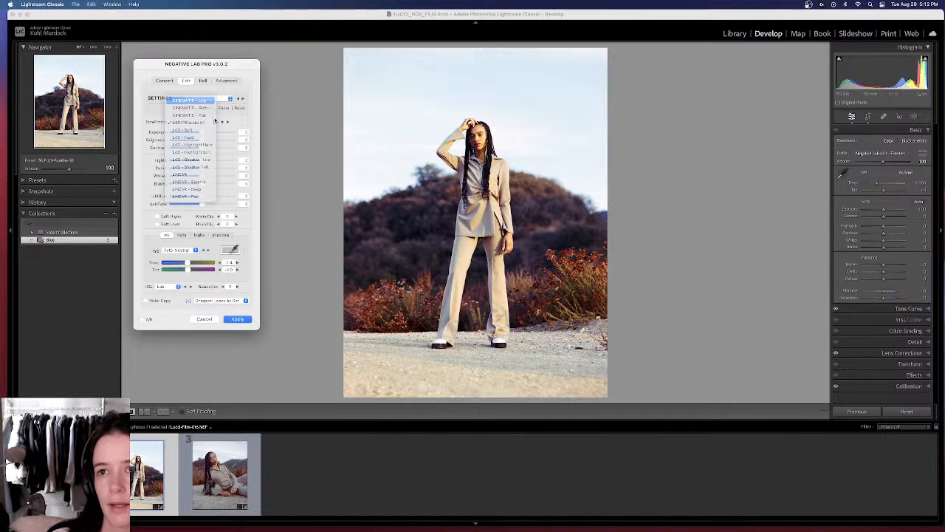
pyautogui.click(200, 99)
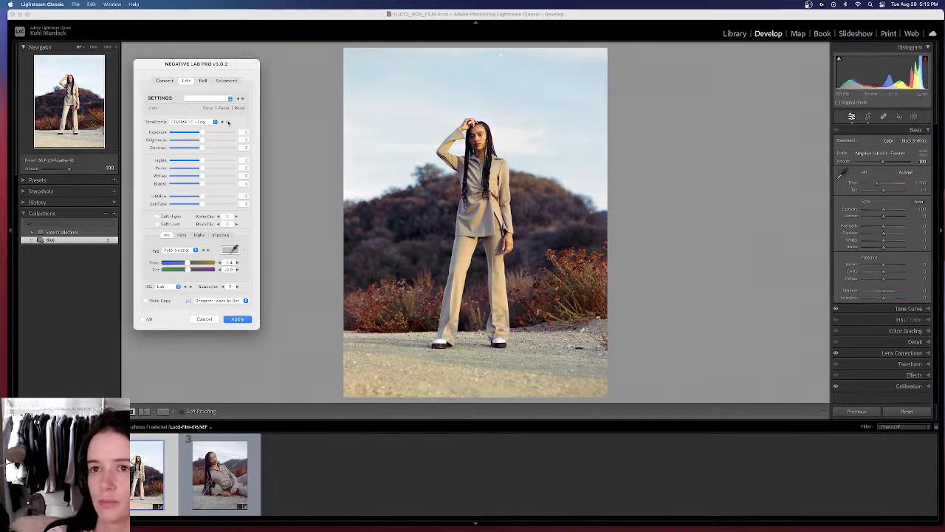
pyautogui.click(228, 123)
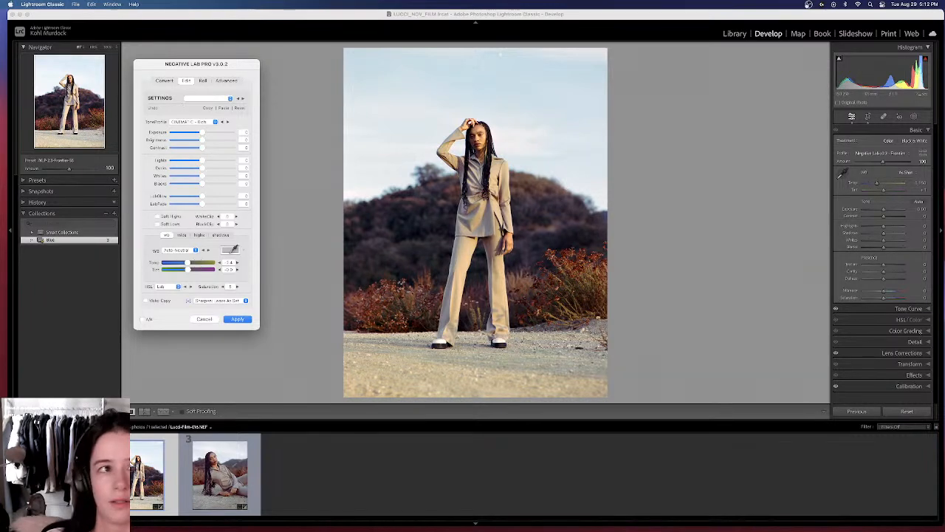
pyautogui.moveTo(2, 30)
pyautogui.mouseDown()
pyautogui.moveTo(443, 88)
pyautogui.moveTo(808, 163)
pyautogui.moveTo(865, 92)
pyautogui.moveTo(798, 57)
pyautogui.moveTo(726, 39)
pyautogui.moveTo(720, 83)
pyautogui.moveTo(2, 137)
pyautogui.moveTo(0, 47)
pyautogui.mouseUp()
pyautogui.click(228, 123)
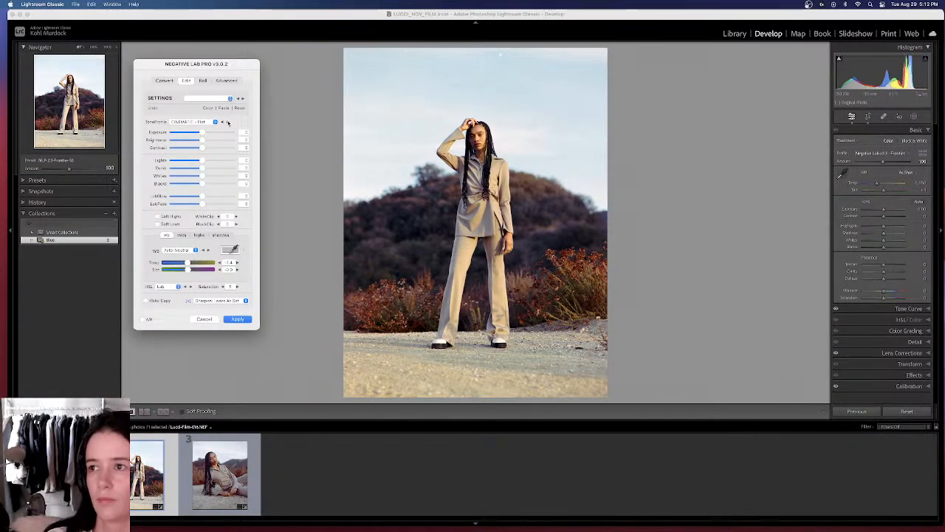
pyautogui.click(228, 122)
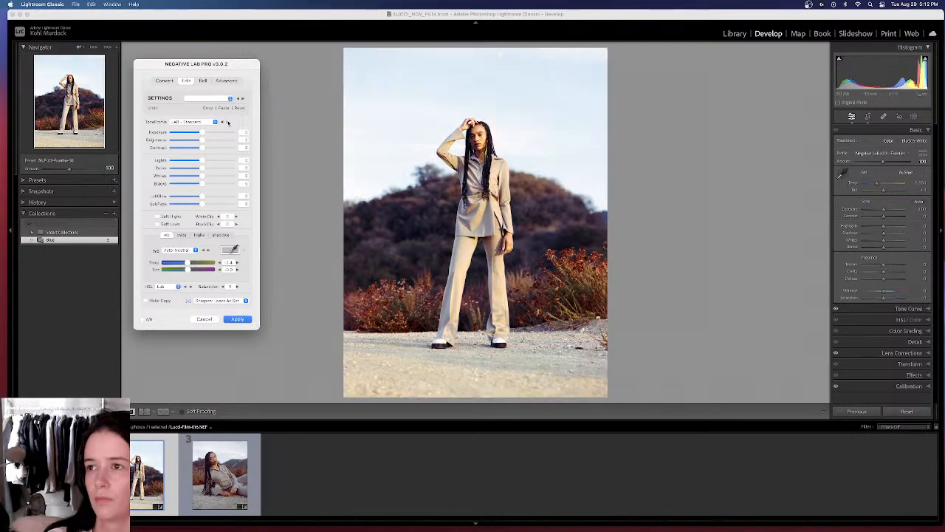
# Compare the LAB Soft, Hard and Highlight Hard tone profiles and go back to LAB - Hard
pyautogui.click(228, 123)
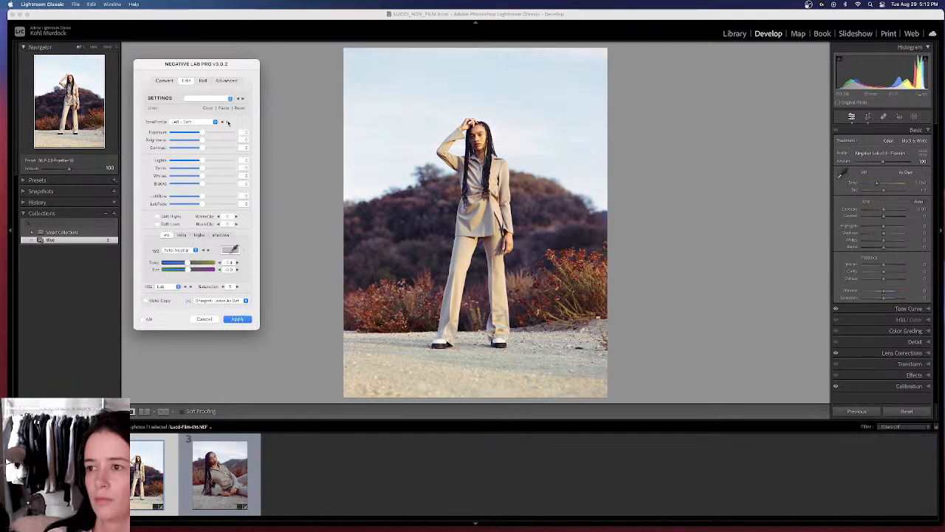
pyautogui.click(228, 122)
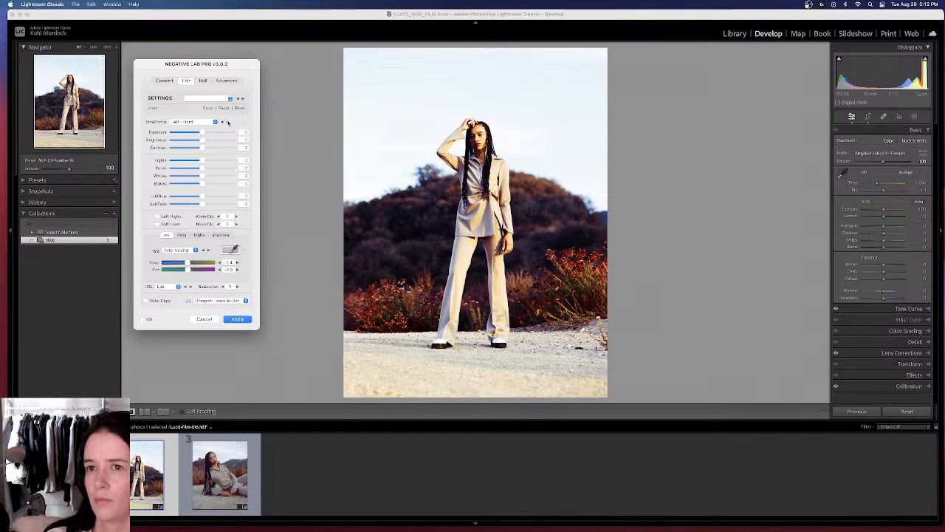
pyautogui.click(228, 123)
pyautogui.click(198, 122)
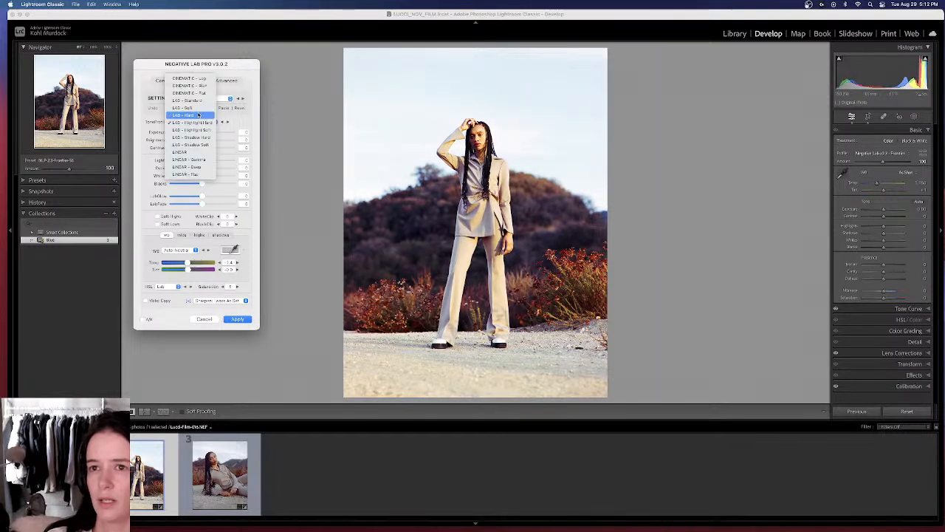
pyautogui.click(197, 117)
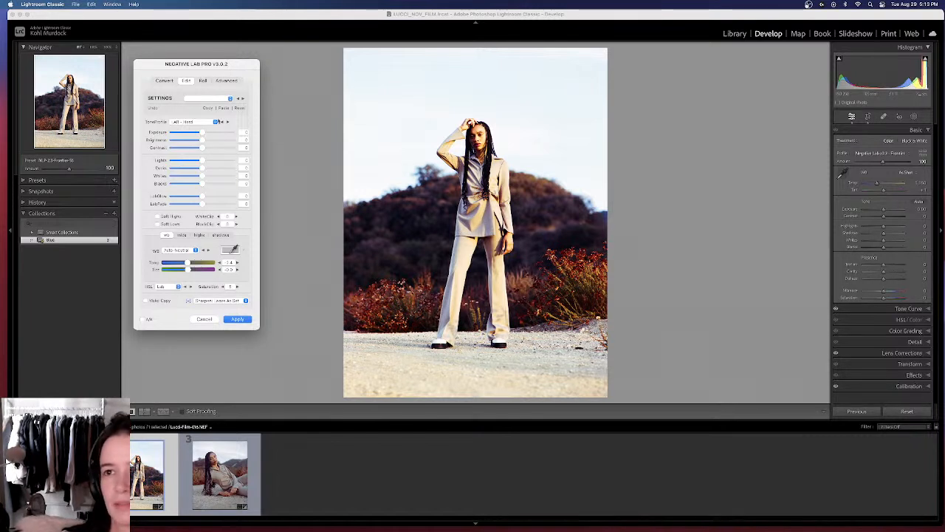
# Try LAB - Highlight Hard again and advance through the remaining LAB tone profiles to LINEAR - Gamma
pyautogui.click(216, 121)
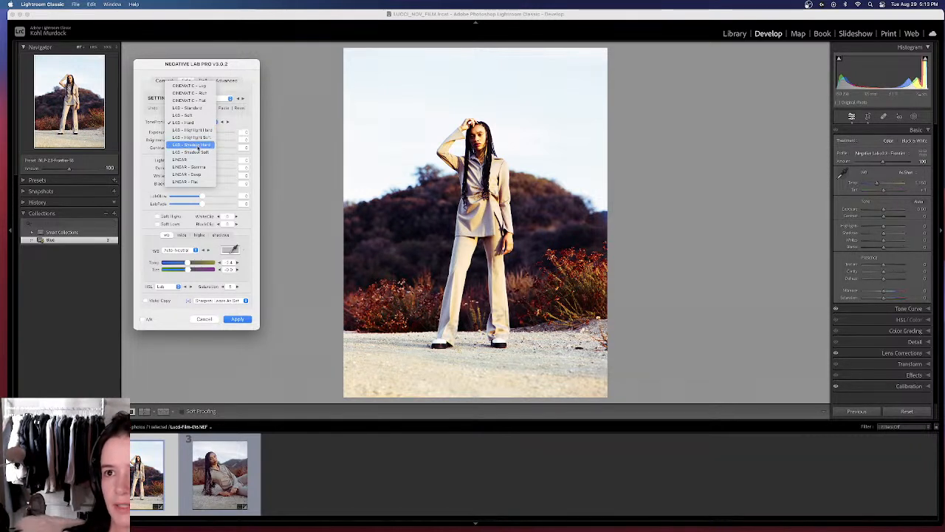
pyautogui.click(193, 130)
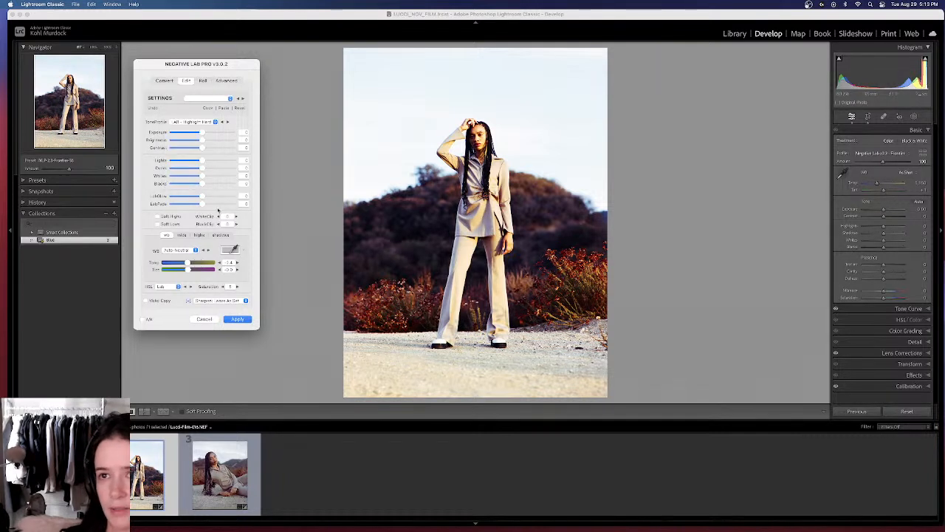
pyautogui.click(228, 123)
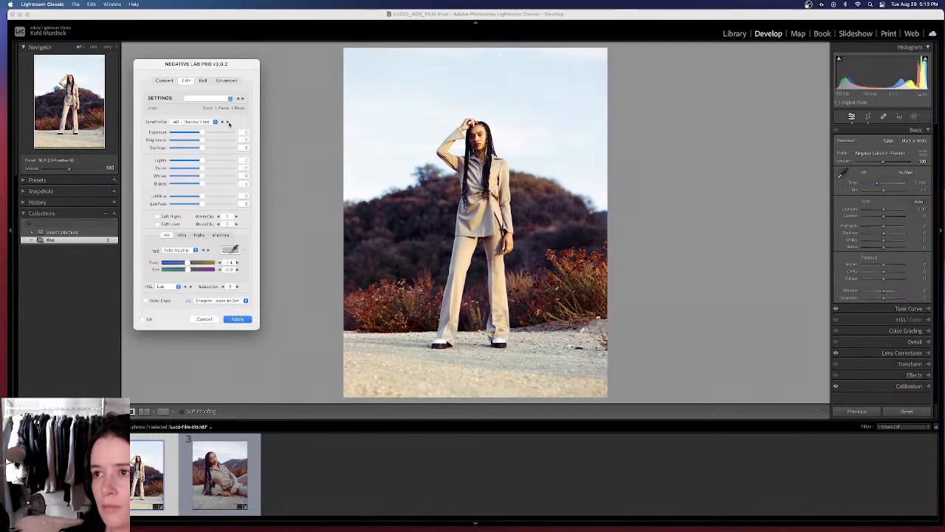
pyautogui.click(228, 124)
pyautogui.click(228, 123)
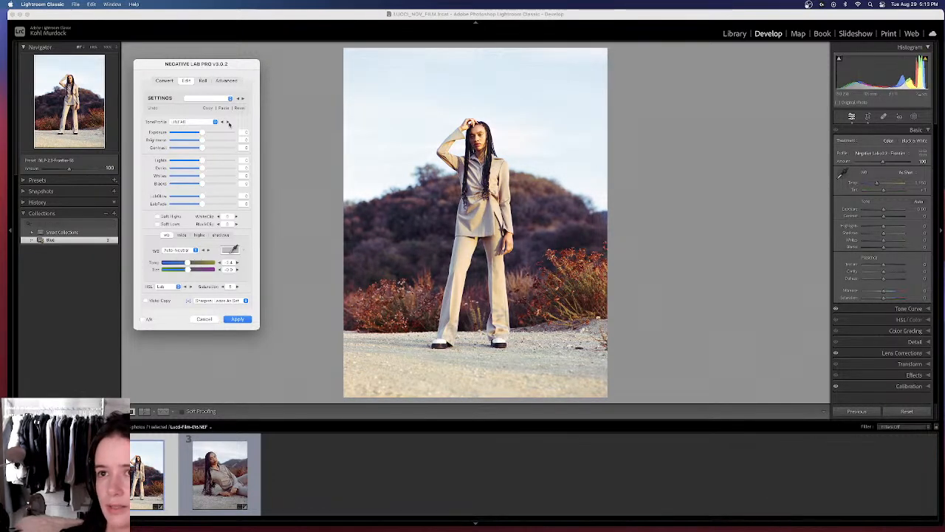
pyautogui.click(229, 124)
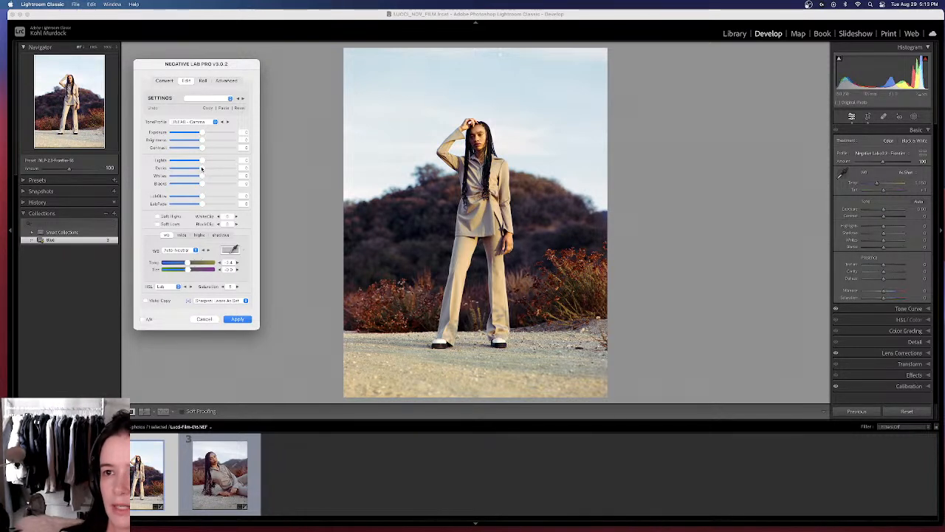
# Set Darks to 10 and try the Kodak white balance against Auto-Neutral on the standing portrait
pyautogui.moveTo(201, 169); pyautogui.dragTo(207, 170)
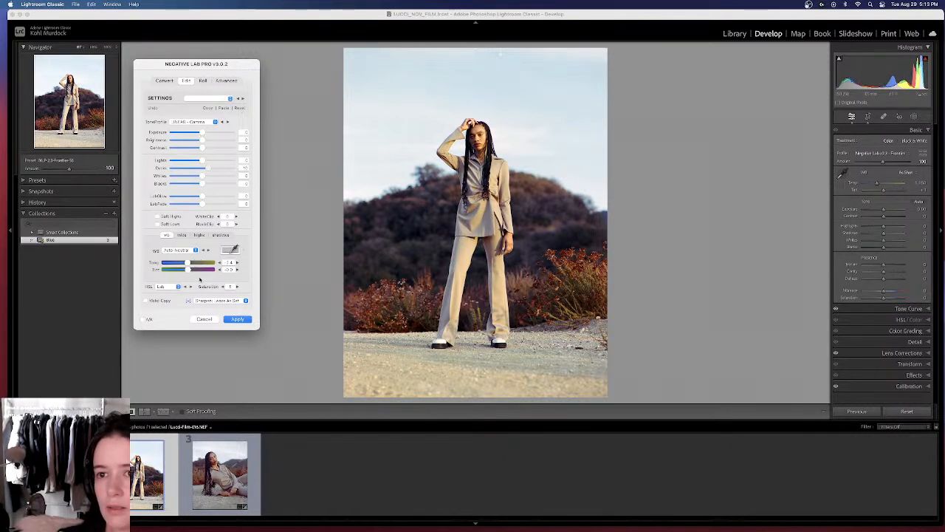
pyautogui.click(196, 250)
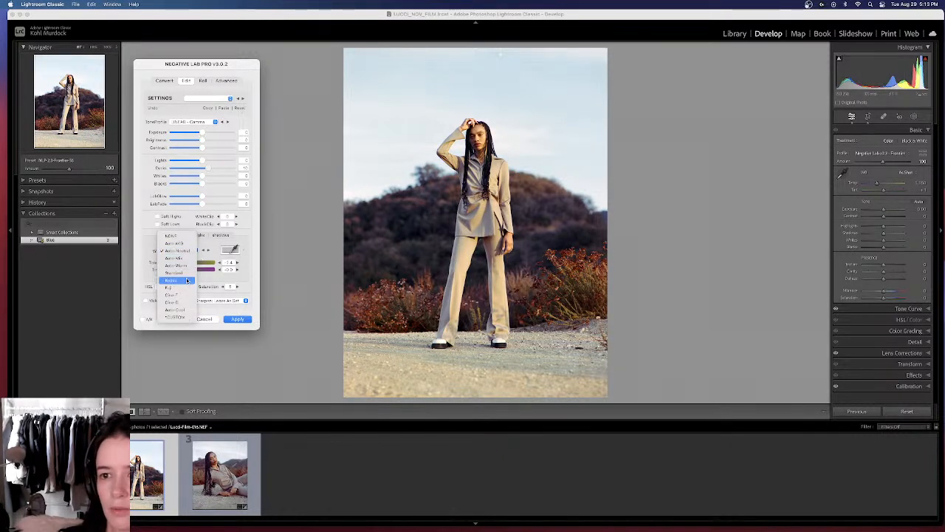
pyautogui.click(187, 280)
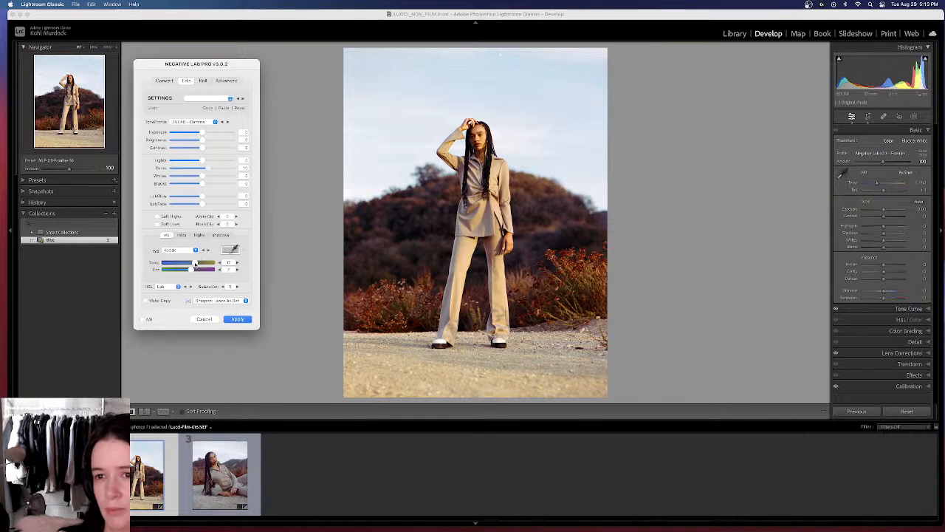
pyautogui.click(195, 251)
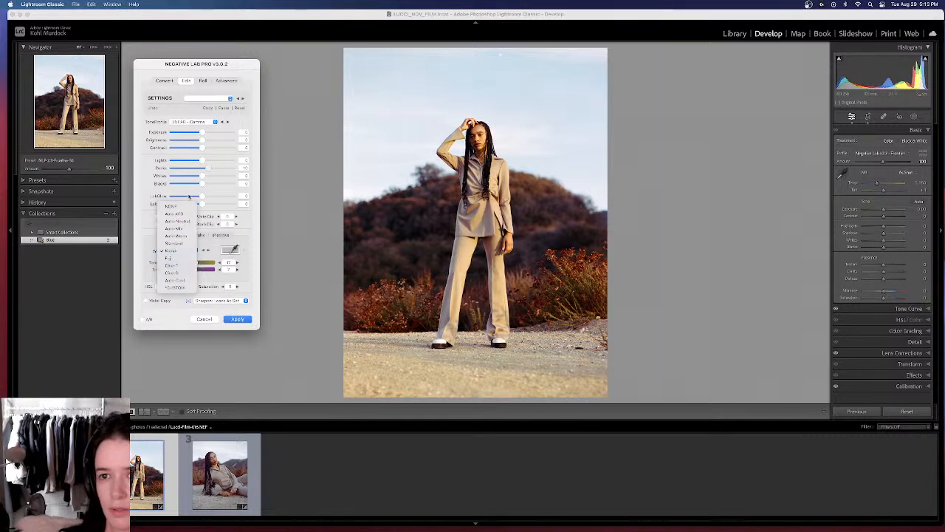
pyautogui.click(186, 214)
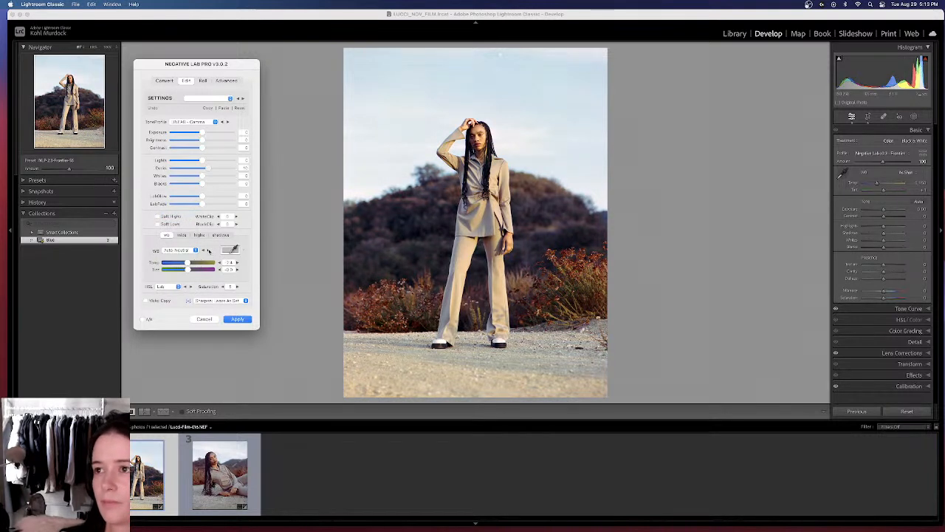
# Step through the white balance presets from Standard, Kodak and the Cine options to Auto-Cool and Custom
pyautogui.click(208, 251)
pyautogui.click(208, 251)
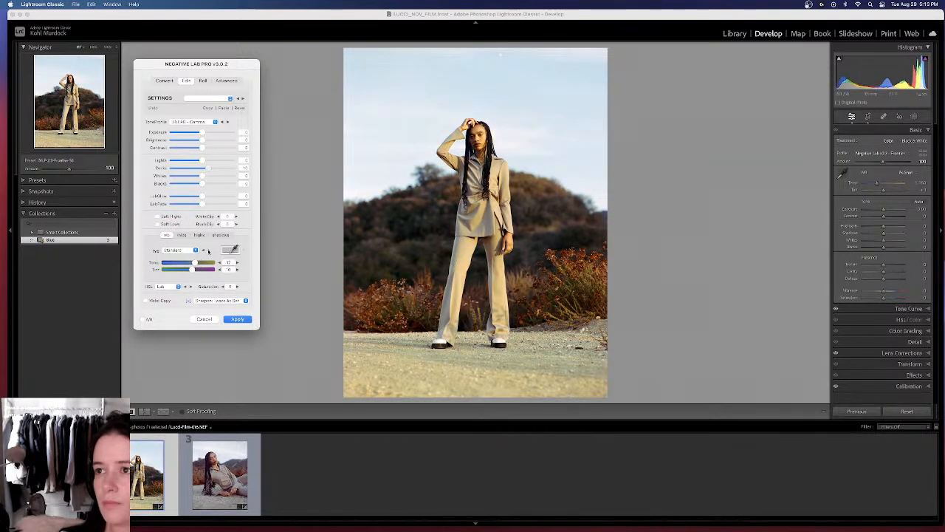
pyautogui.click(209, 251)
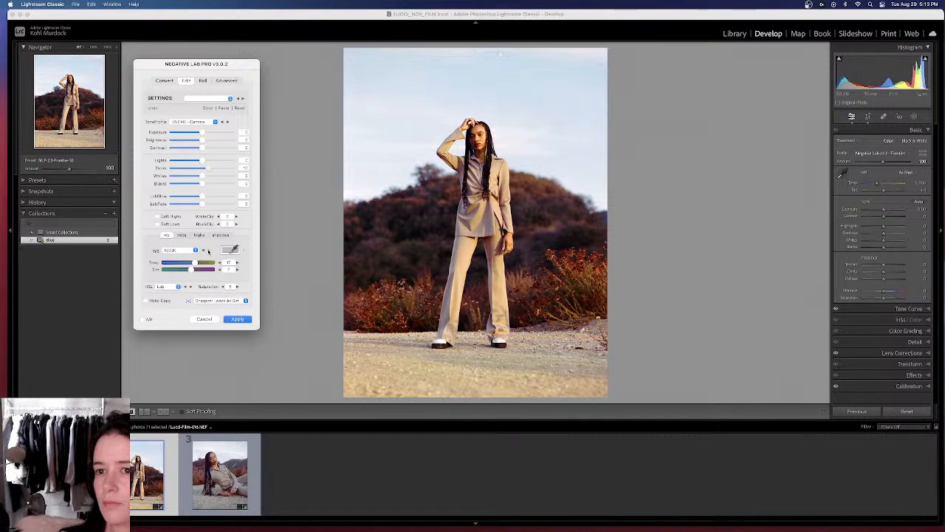
pyautogui.click(208, 251)
pyautogui.click(208, 251)
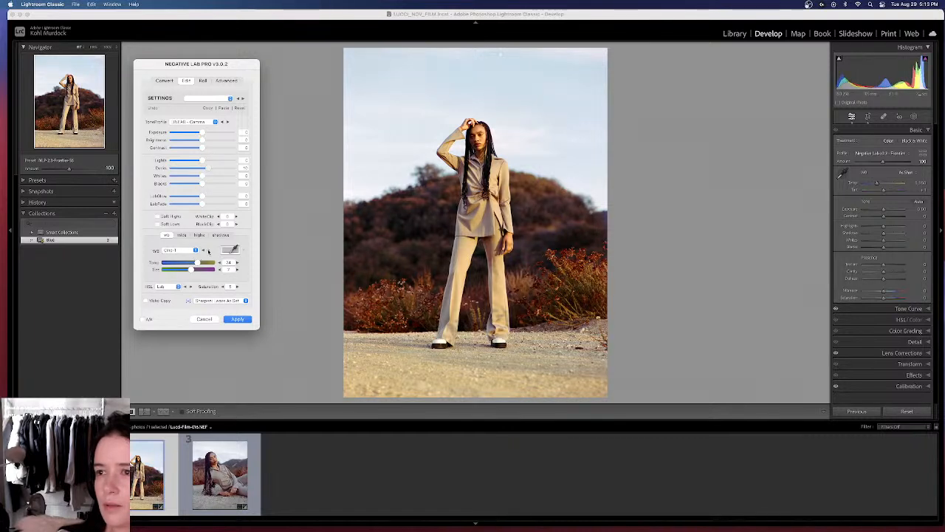
pyautogui.click(208, 251)
pyautogui.click(208, 251)
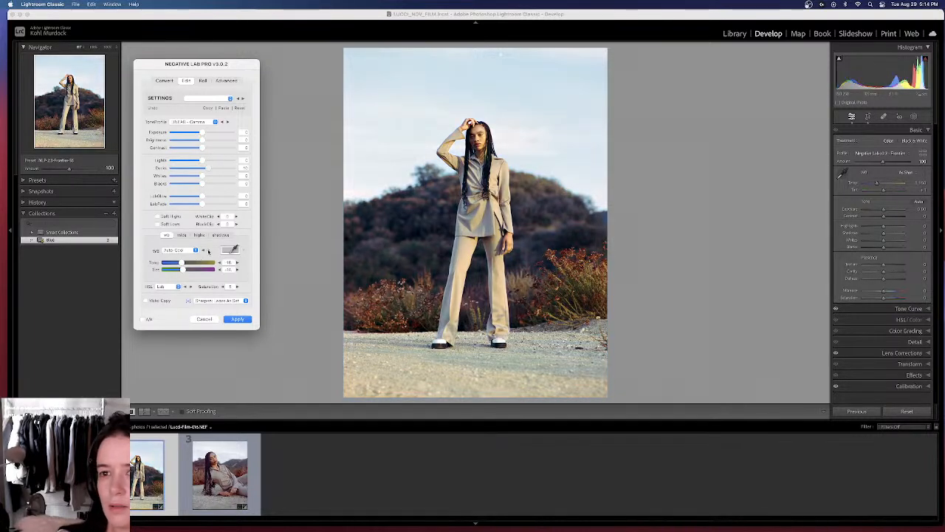
pyautogui.click(208, 251)
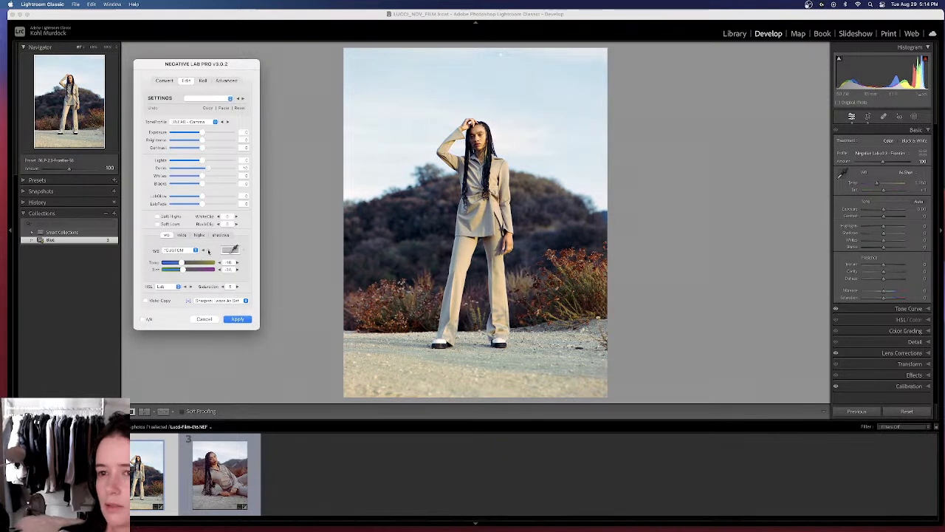
# Compare the Auto-AVG, Auto-Neutral and Auto-Mix white balances and go back to Auto-AVG
pyautogui.click(195, 250)
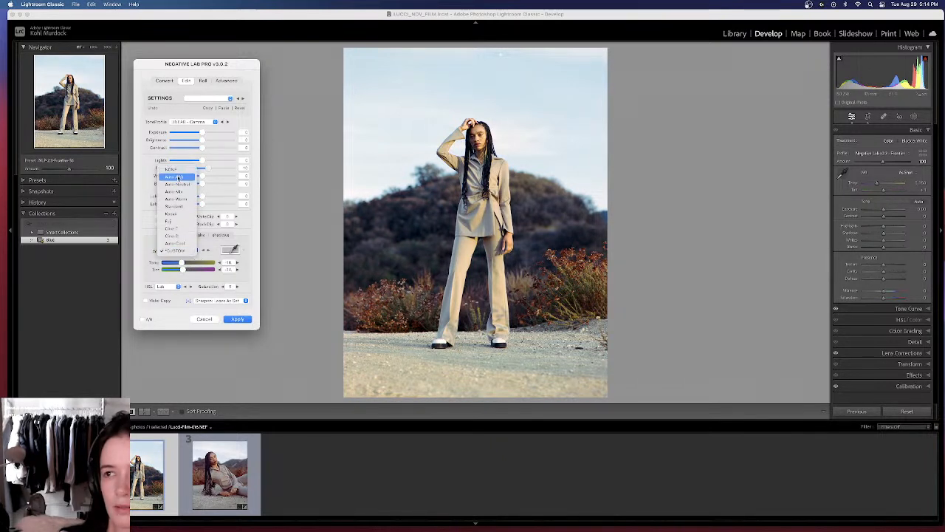
pyautogui.click(177, 178)
pyautogui.click(177, 250)
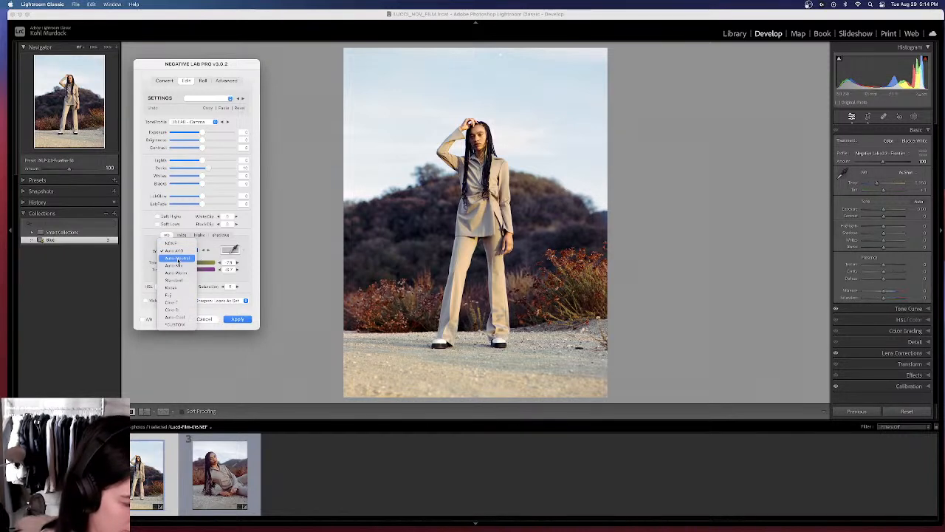
pyautogui.click(177, 259)
pyautogui.click(194, 251)
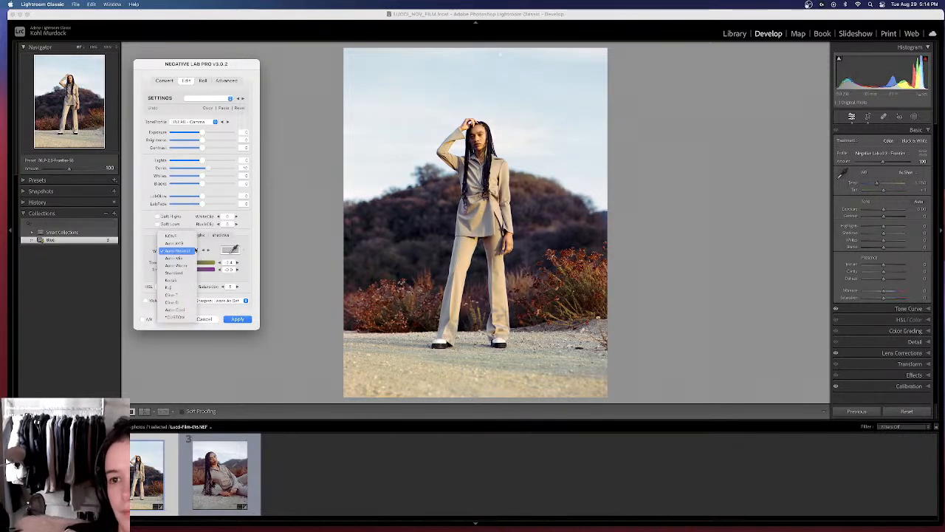
pyautogui.click(191, 262)
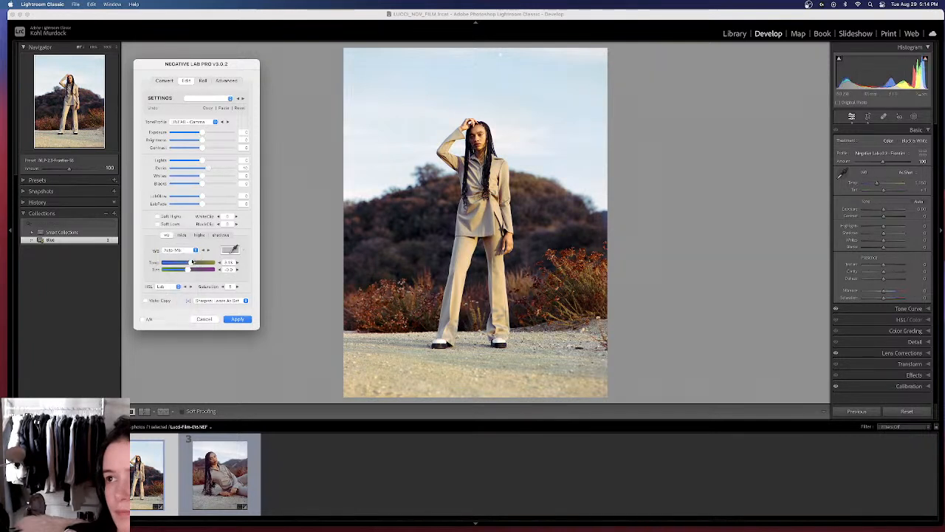
pyautogui.click(194, 251)
pyautogui.click(187, 235)
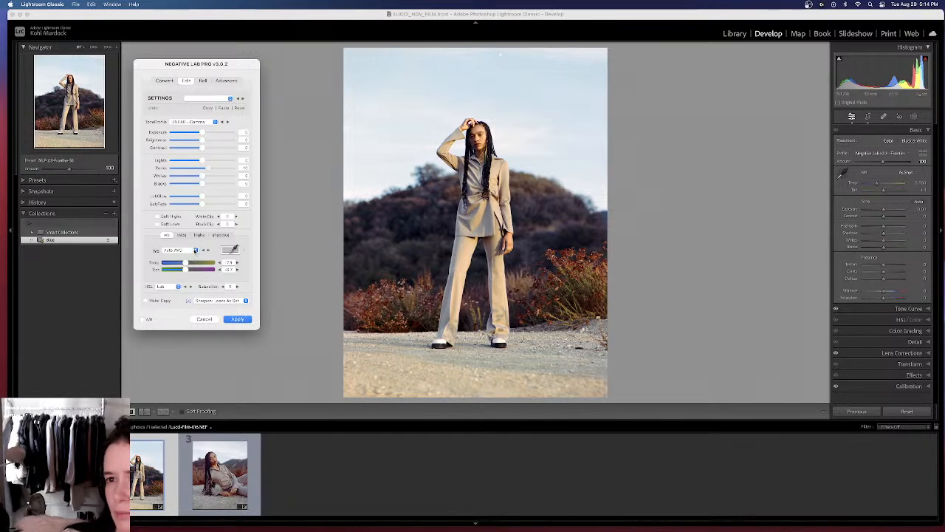
# Set the white balance to None and adjust it to Temp -6 and Tint 1
pyautogui.click(194, 250)
pyautogui.click(191, 244)
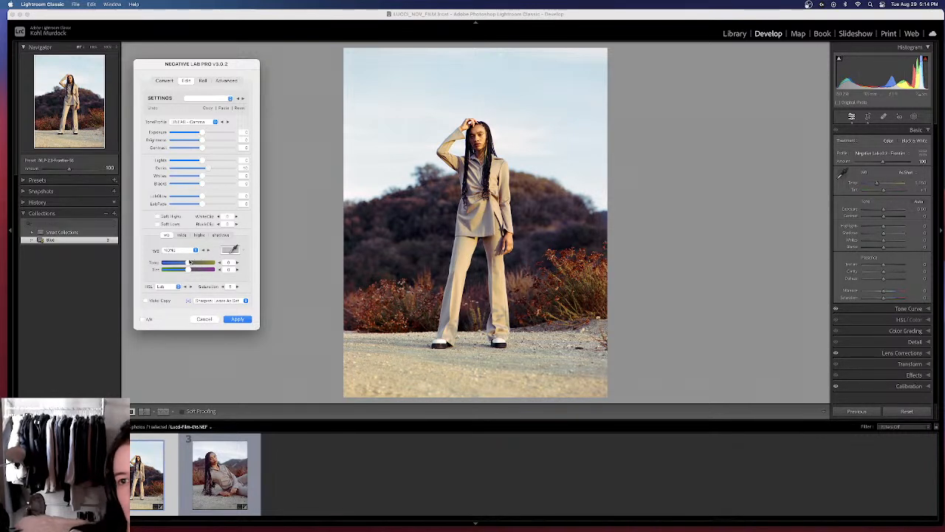
pyautogui.moveTo(189, 262); pyautogui.dragTo(190, 270)
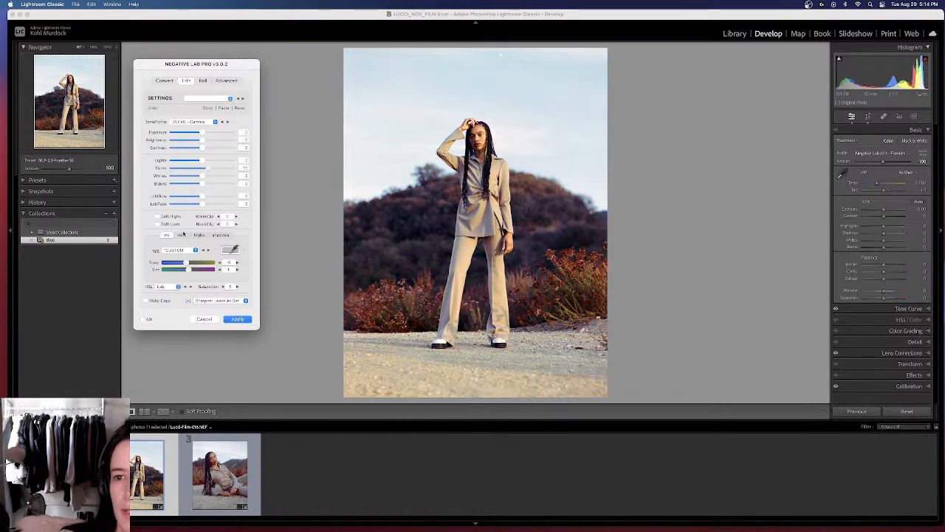
# Compare the portrait with the reference image Lucci-Film-053-Edit.tif, close the reference and return to the white balance settings
pyautogui.click(181, 234)
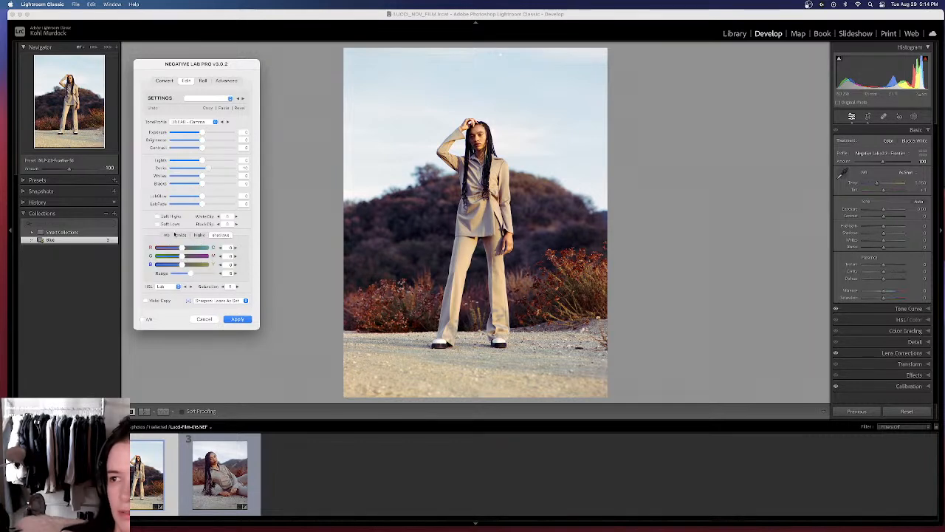
pyautogui.moveTo(1, 38); pyautogui.dragTo(705, 47)
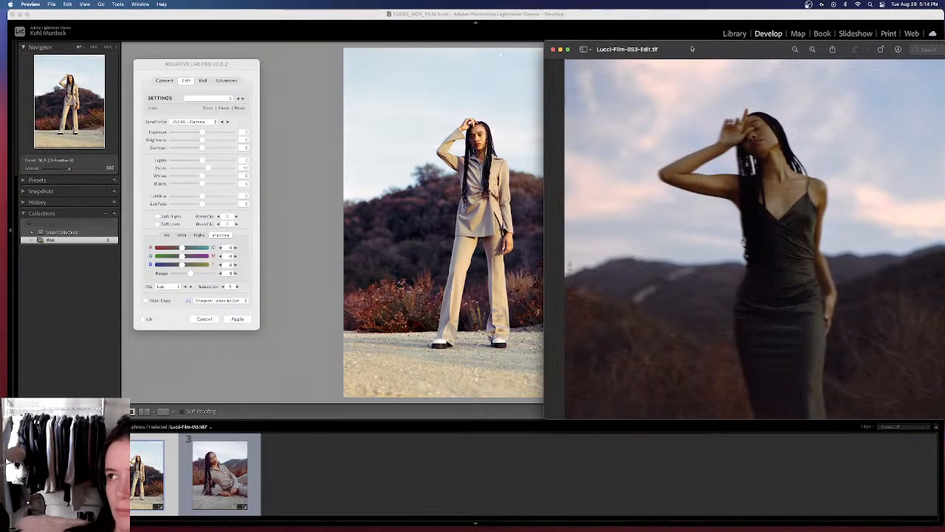
pyautogui.press('super+w')
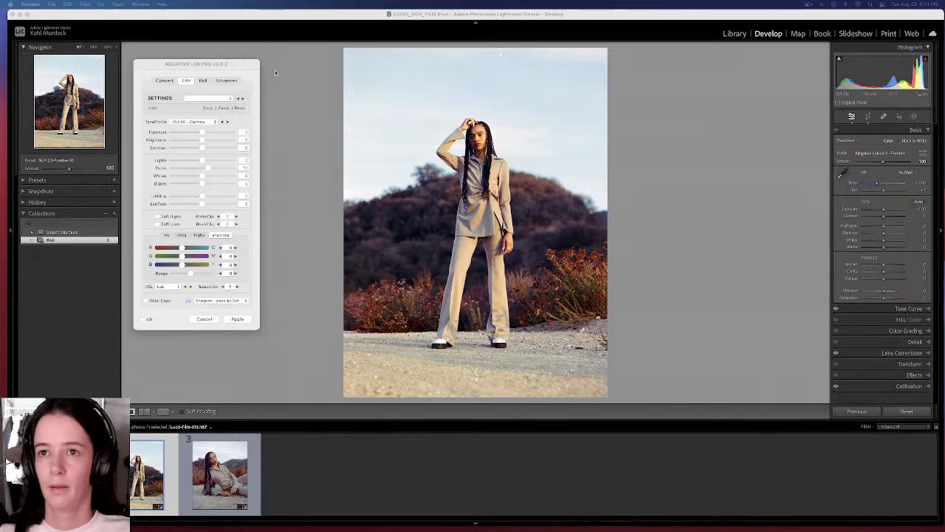
pyautogui.click(249, 66)
pyautogui.click(167, 234)
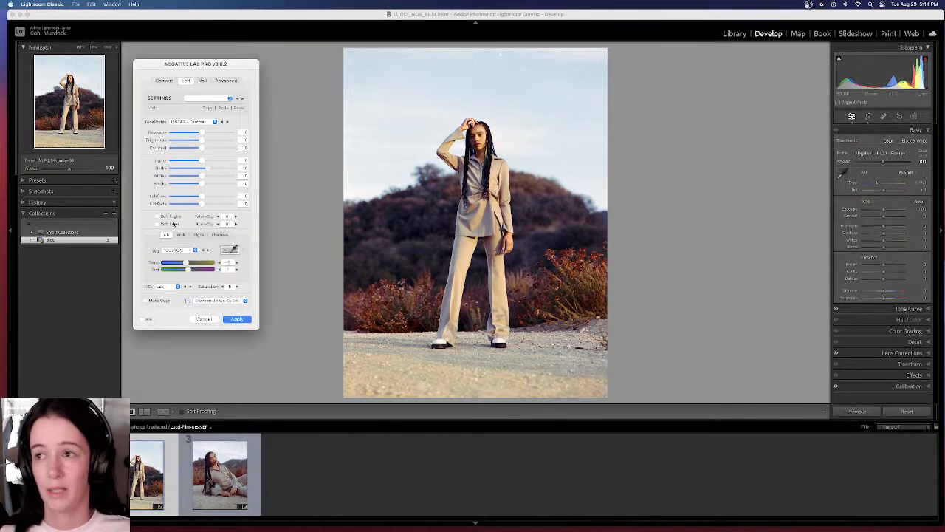
# Try Soft Highs on the portrait, turn it off again and enable Soft Lows
pyautogui.click(165, 217)
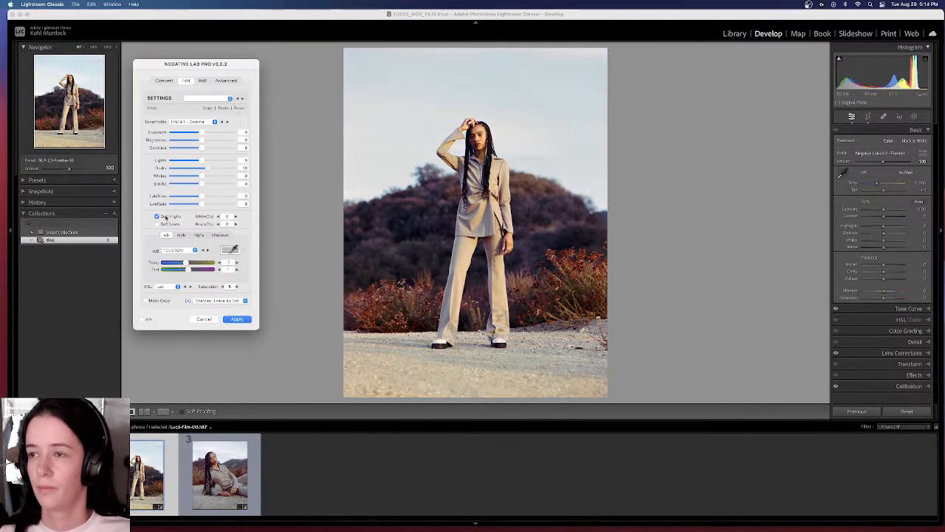
pyautogui.click(157, 217)
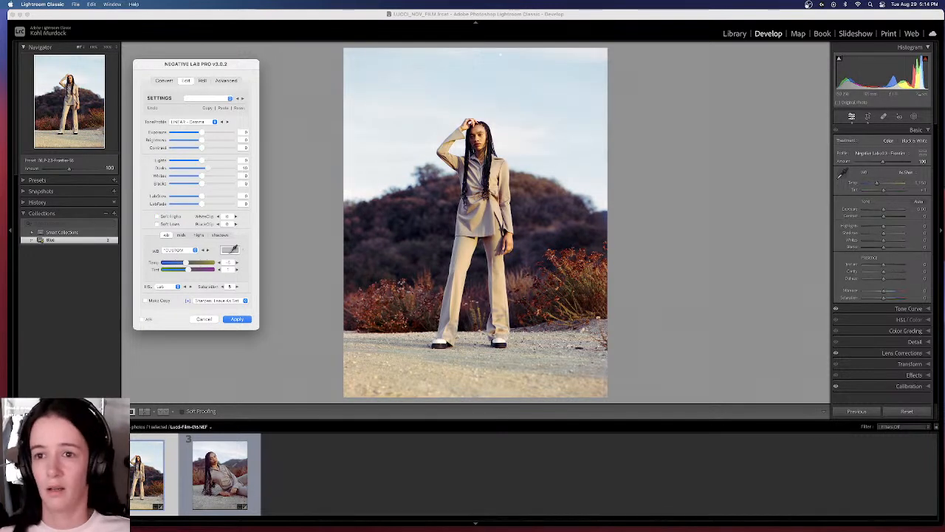
pyautogui.click(163, 224)
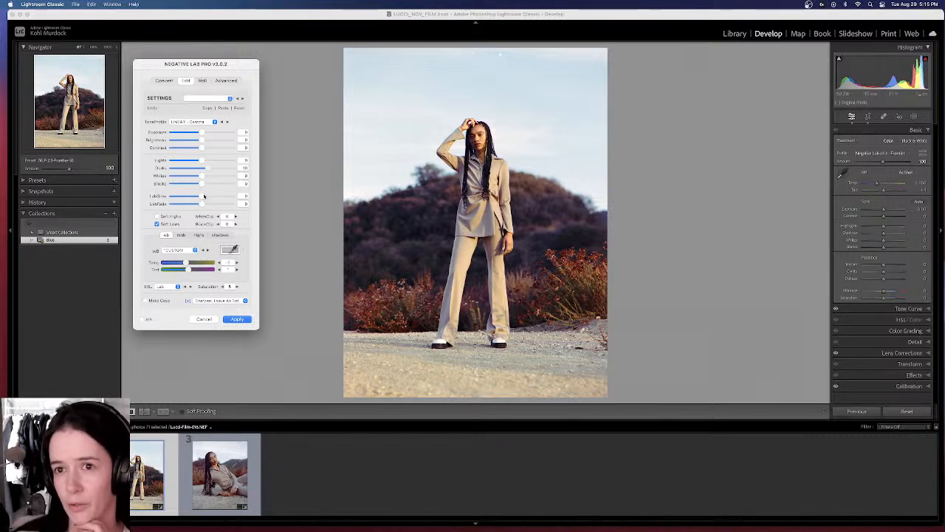
# Try raising LabGlow to about 13 and set it back to 0
pyautogui.moveTo(203, 197)
pyautogui.mouseDown()
pyautogui.moveTo(229, 195)
pyautogui.moveTo(210, 196)
pyautogui.mouseUp()
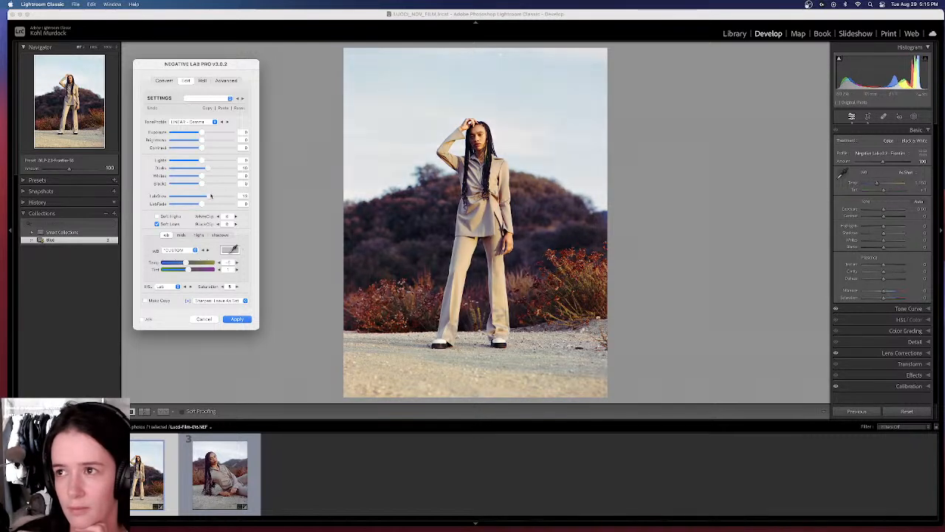
pyautogui.click(241, 196)
pyautogui.write('0')
pyautogui.press('Return')
# Try LabFade at 10 together with LabGlow at 10 on the portrait
pyautogui.moveTo(203, 205); pyautogui.dragTo(212, 204)
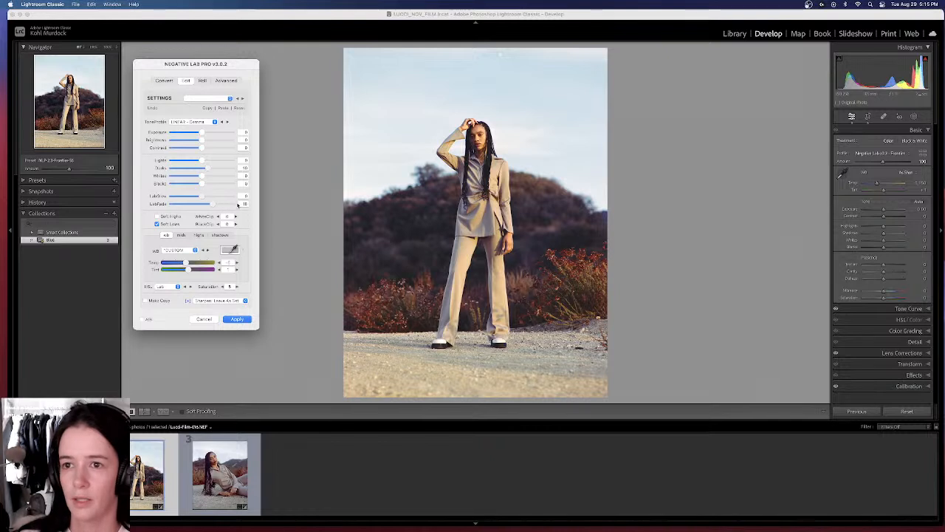
pyautogui.click(243, 203)
pyautogui.write('10')
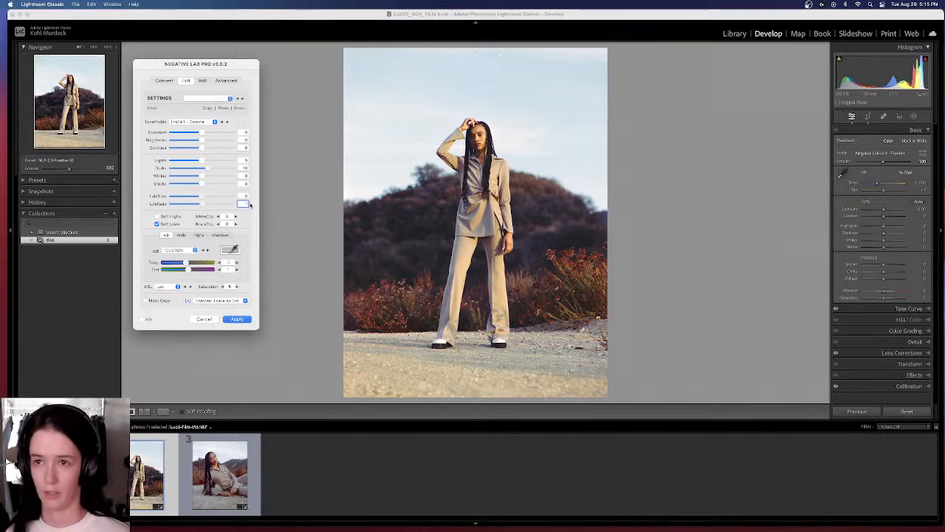
pyautogui.moveTo(199, 197); pyautogui.dragTo(206, 197)
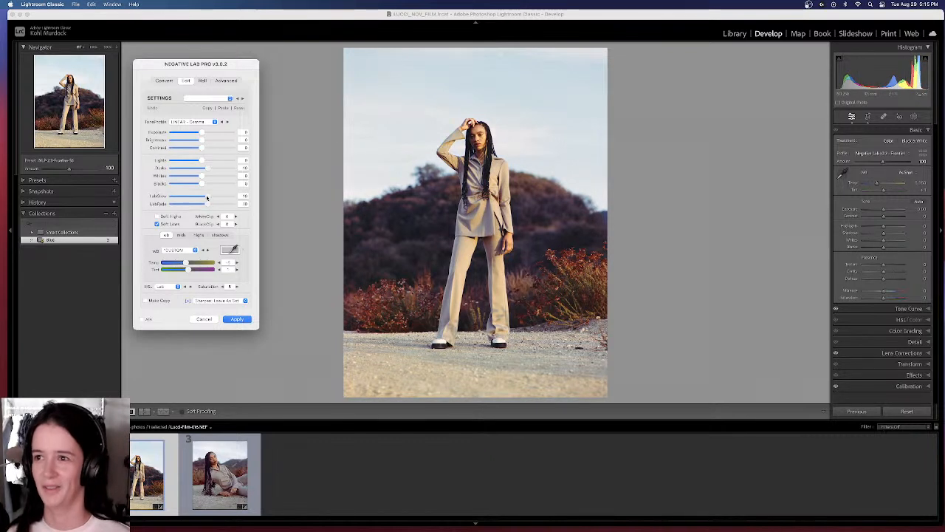
# Try a stronger effect with LabGlow and LabFade both set to 20
pyautogui.click(244, 196)
pyautogui.write('20')
pyautogui.press('Tab')
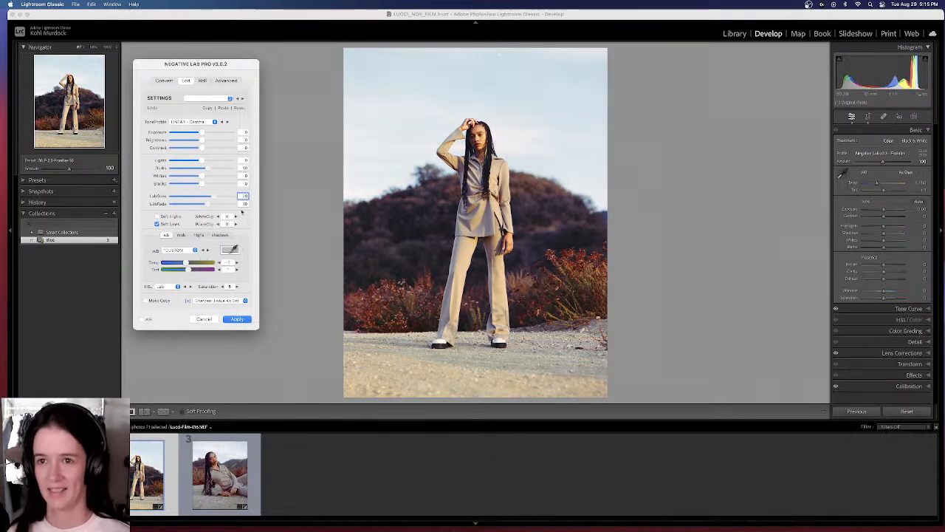
pyautogui.write('20')
pyautogui.press('Tab')
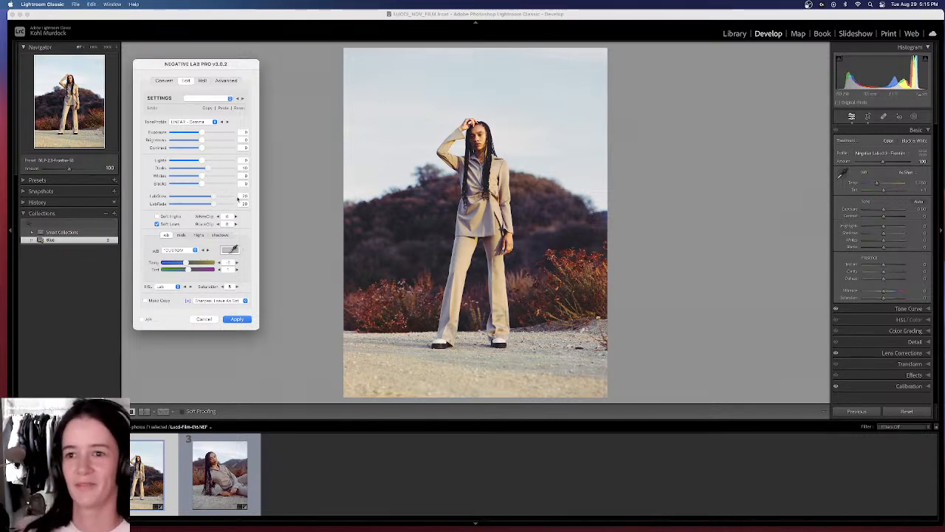
# Reset LabGlow and LabFade to 0
pyautogui.click(248, 195)
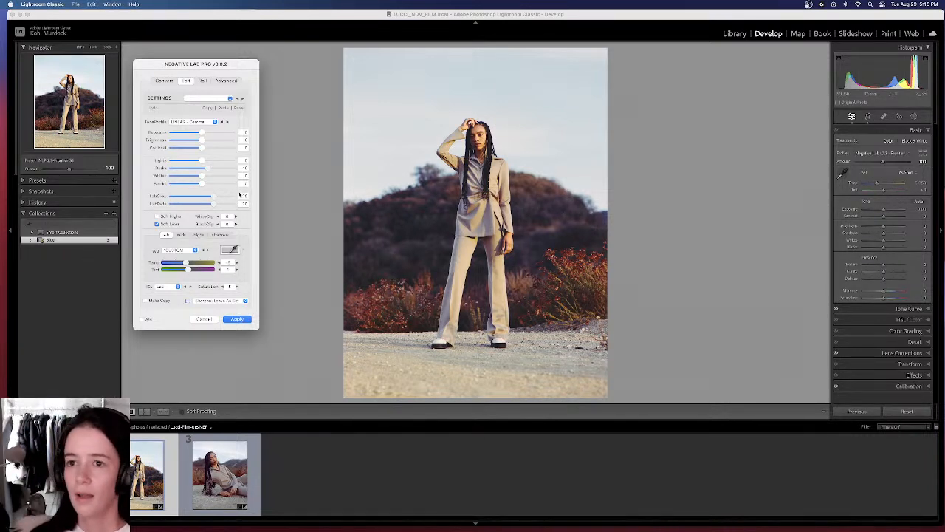
pyautogui.write('0')
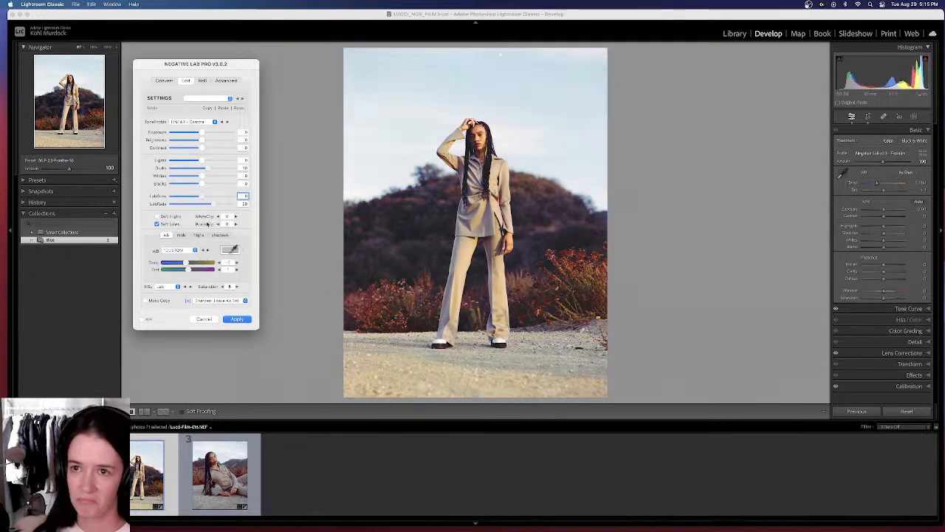
pyautogui.click(244, 204)
pyautogui.write('0')
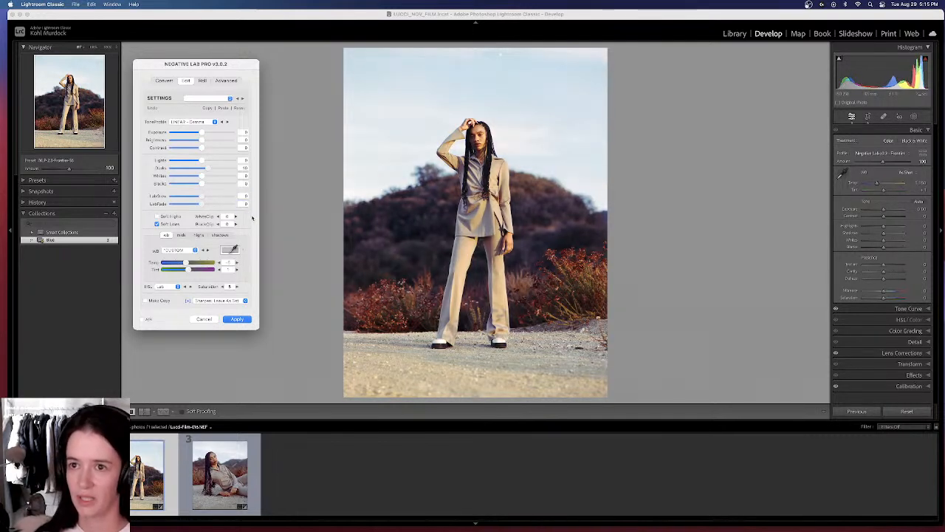
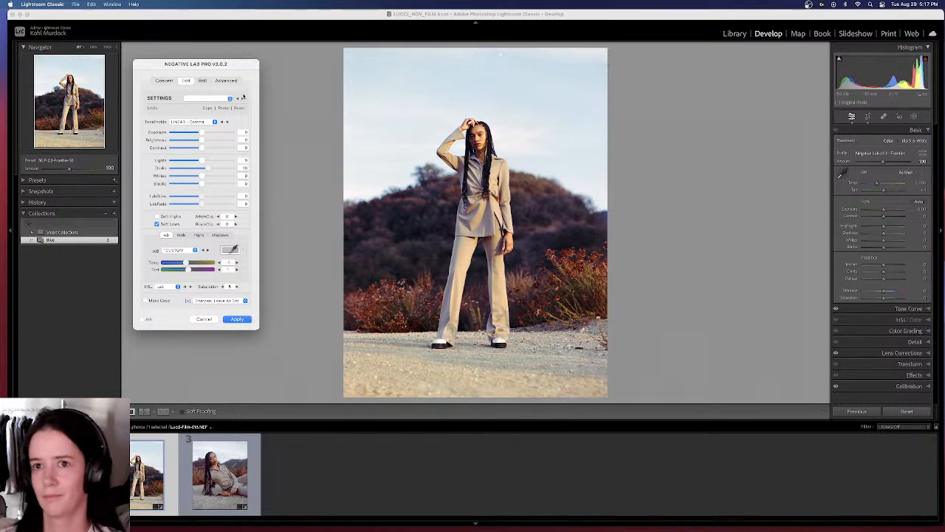
pyautogui.moveTo(203, 65); pyautogui.dragTo(205, 65)
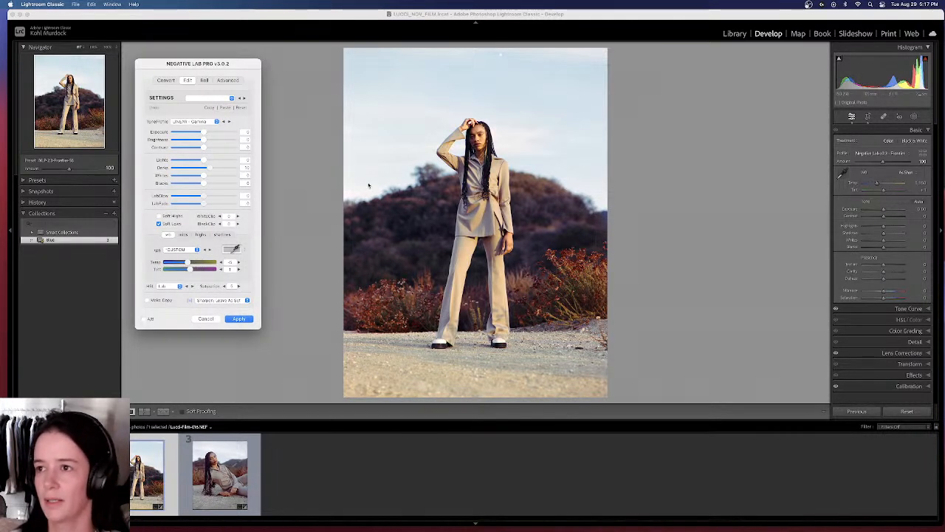
# Apply the Negative Lab Pro edits to the standing portrait and select the waist-up portrait
pyautogui.click(238, 319)
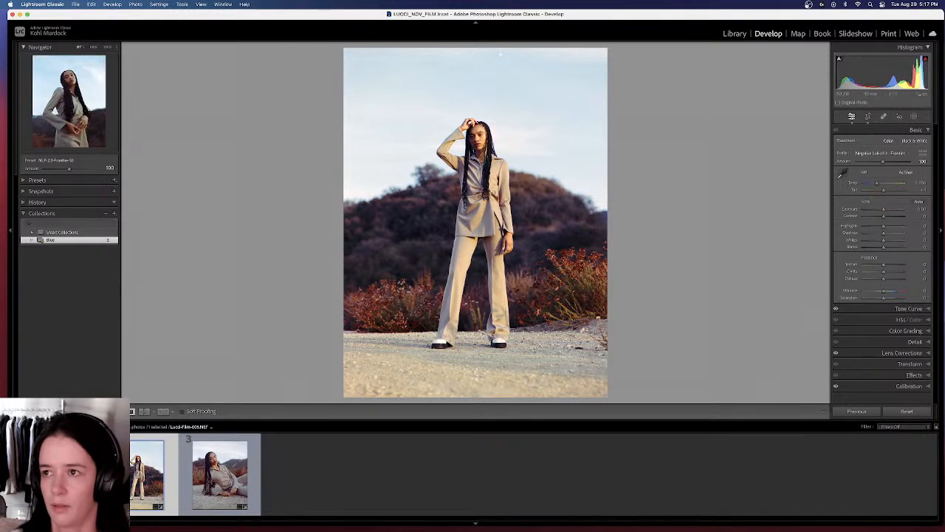
pyautogui.click(59, 475)
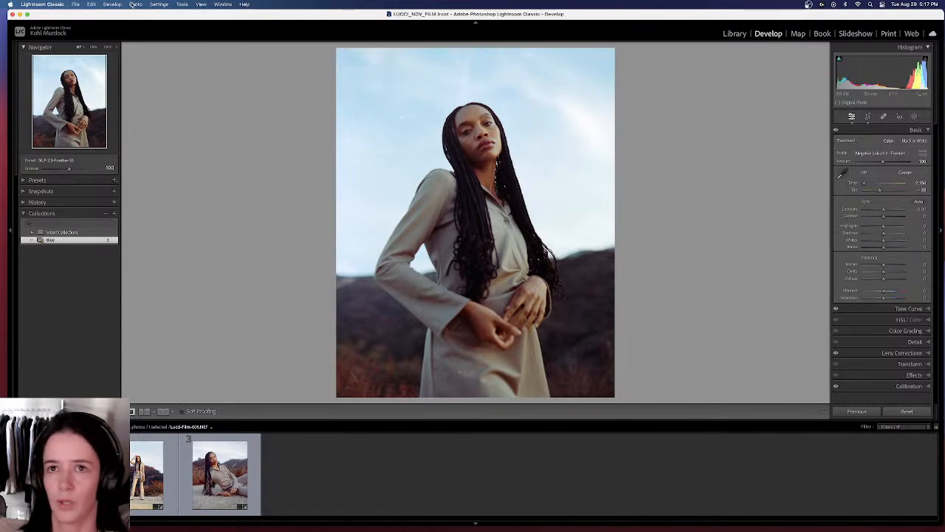
# Try the Kodak white balance on the waist-up portrait in Negative Lab Pro and revert it to an unconverted negative
pyautogui.click(75, 4)
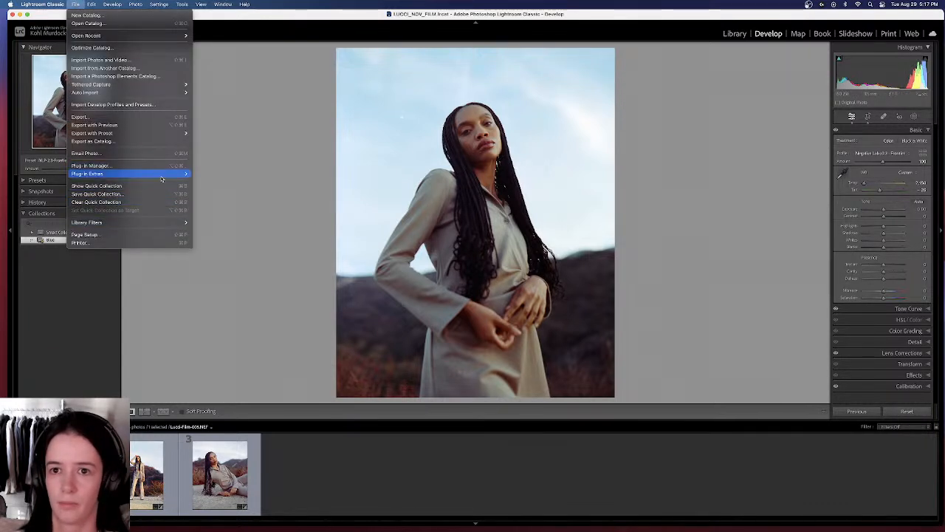
pyautogui.moveTo(162, 174)
pyautogui.click(274, 221)
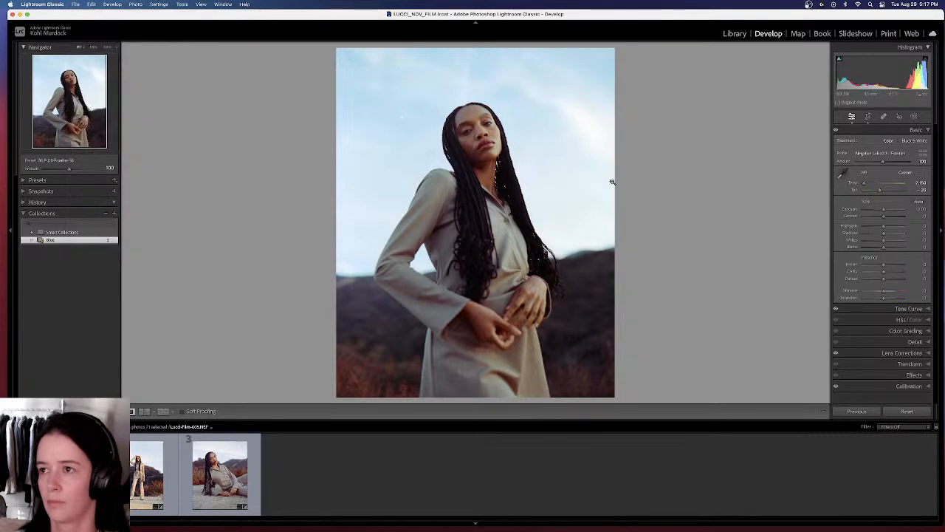
pyautogui.click(188, 248)
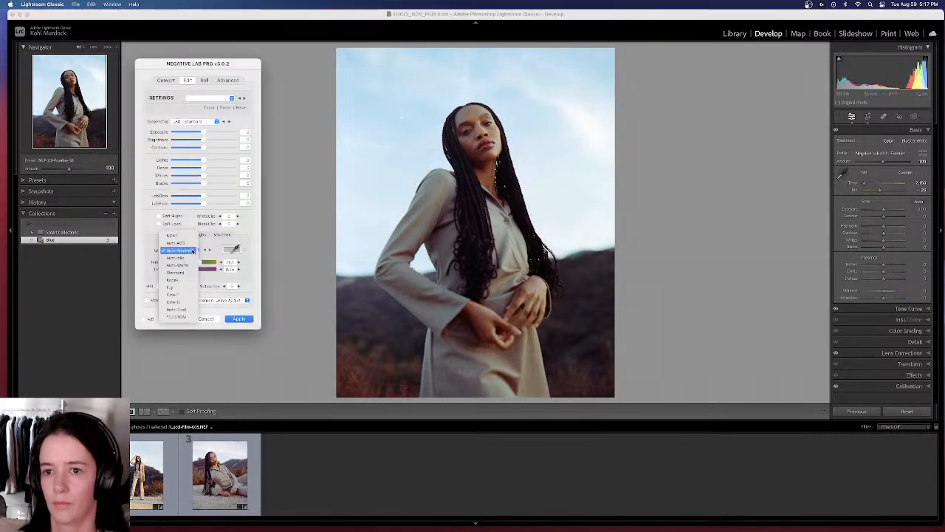
pyautogui.click(189, 281)
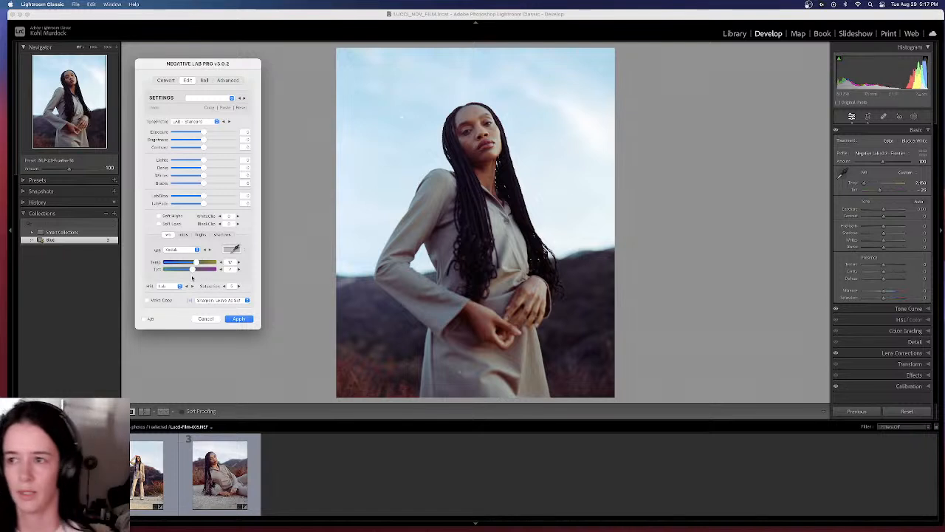
pyautogui.click(165, 80)
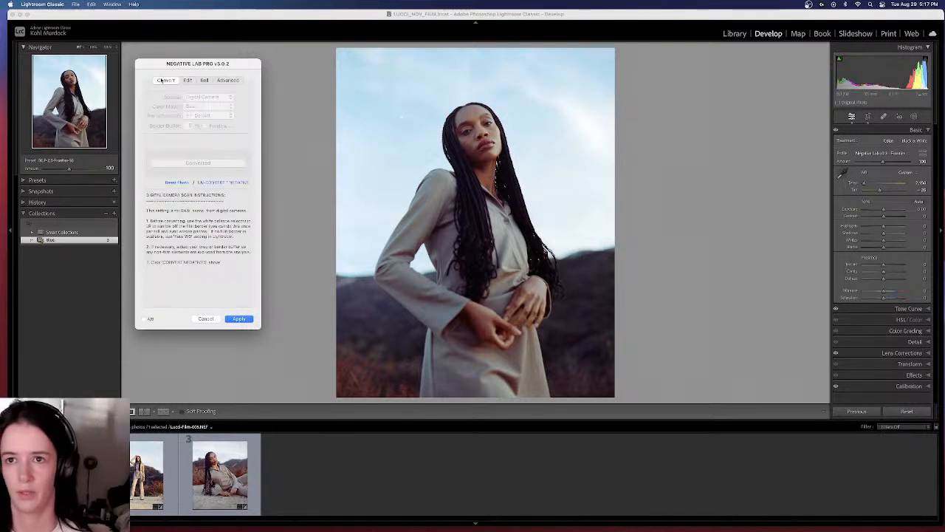
pyautogui.click(238, 319)
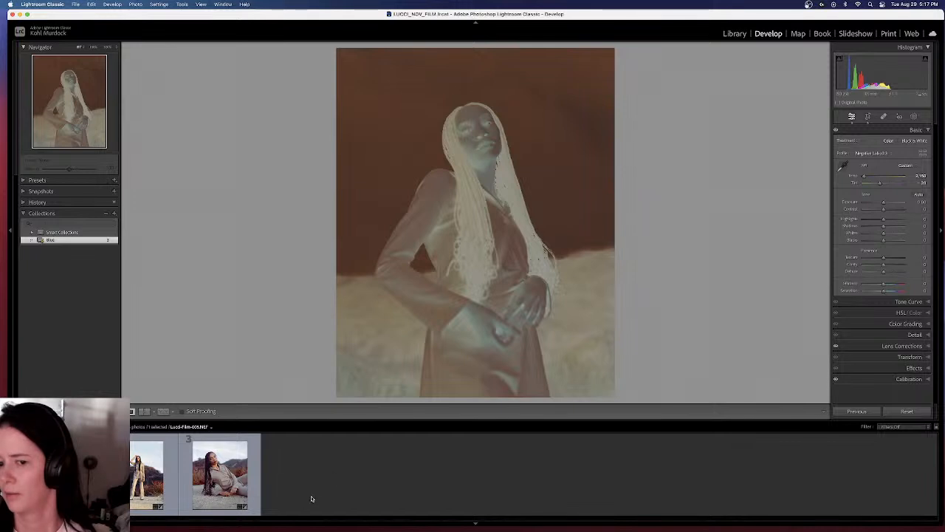
# Review the standing portrait's develop history down to its earlier conversion, crop and reset entries
pyautogui.press('Left')
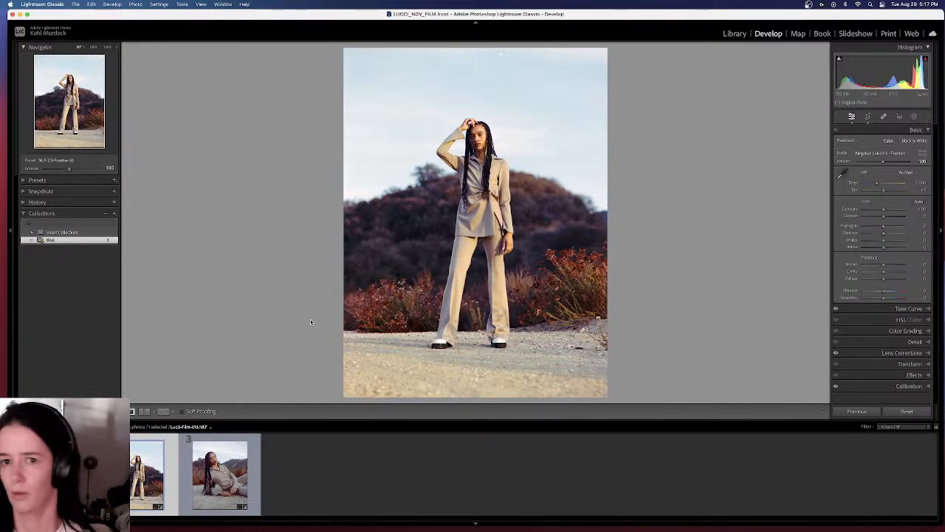
pyautogui.click(37, 201)
pyautogui.scroll(-2, 80, 236)
pyautogui.scroll(-4, 83, 247)
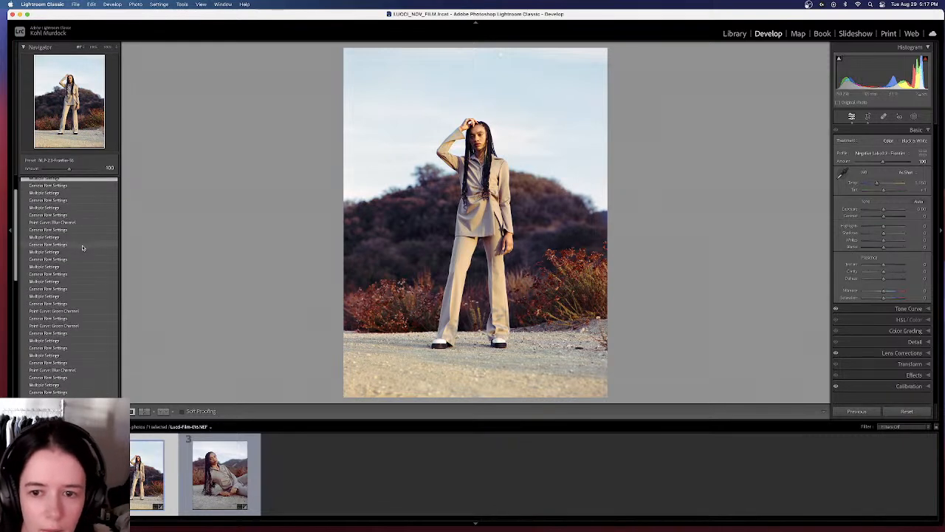
pyautogui.scroll(-3, 82, 245)
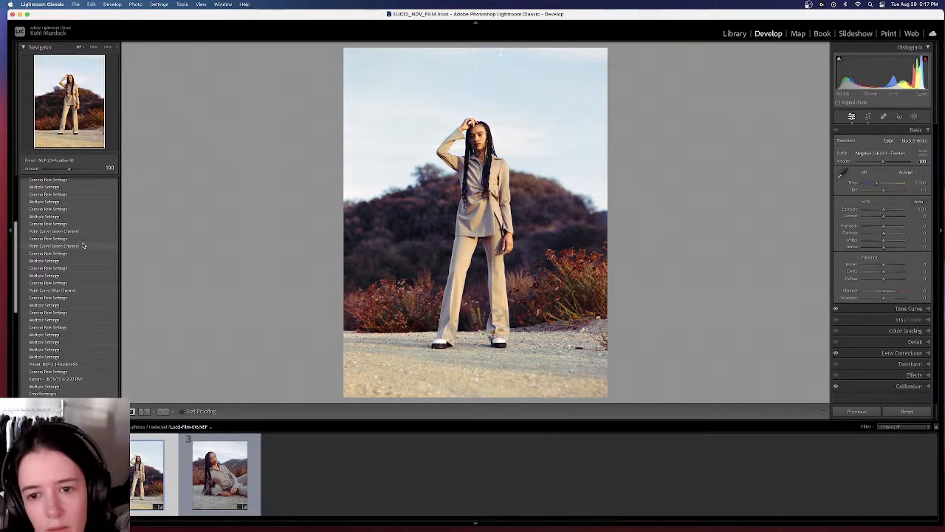
pyautogui.scroll(-5, 83, 245)
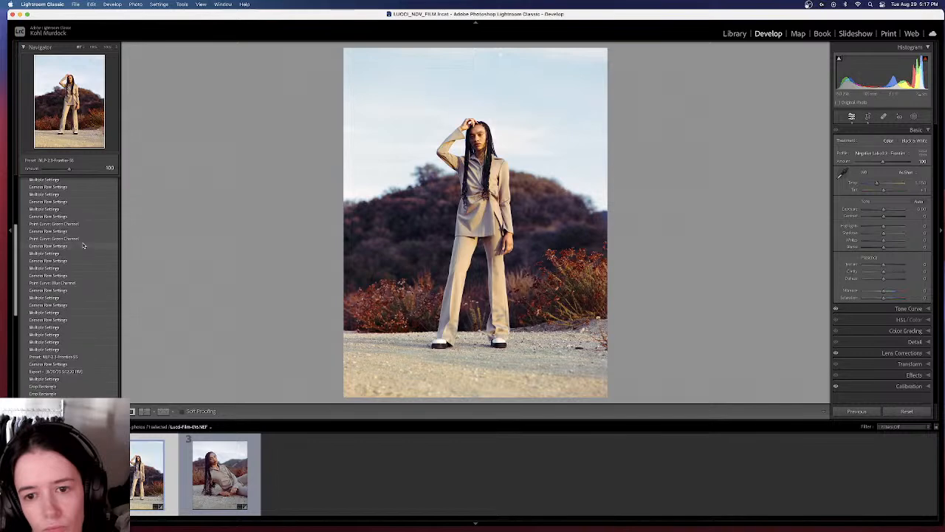
pyautogui.scroll(-4, 84, 245)
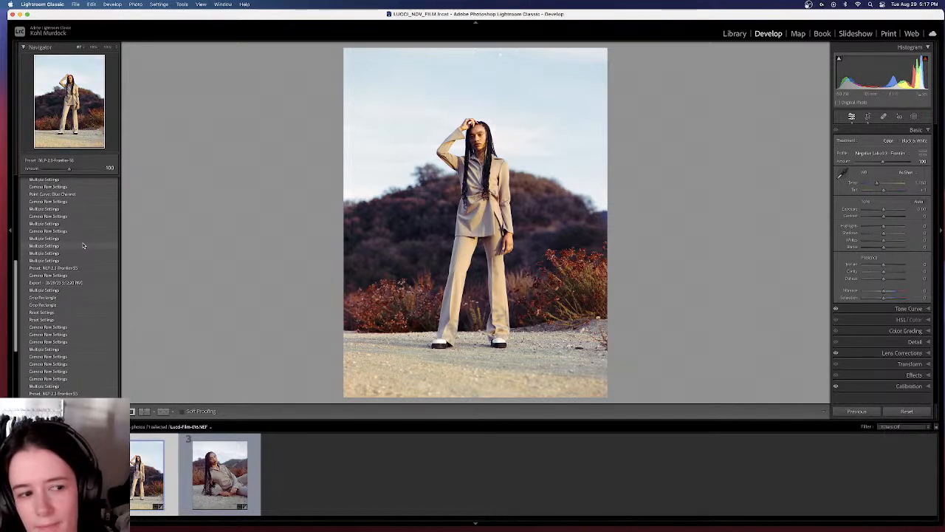
pyautogui.scroll(15, 83, 245)
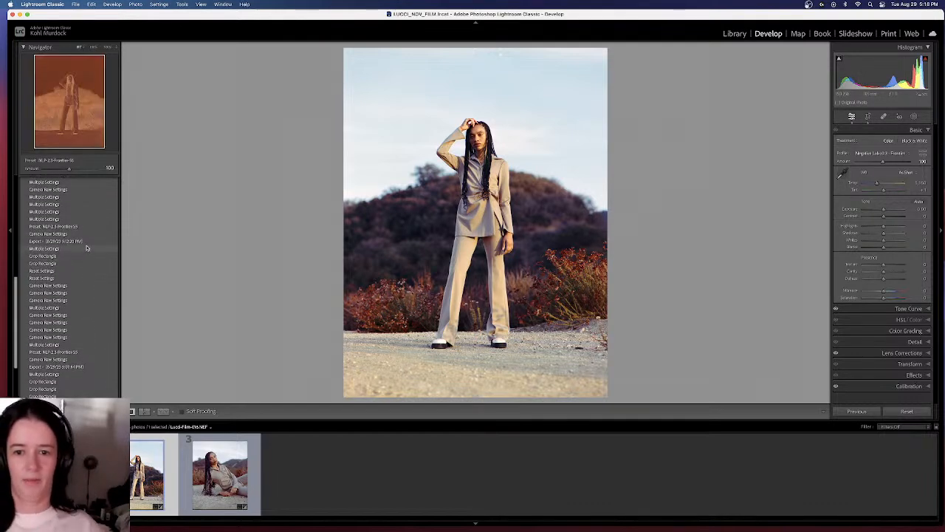
pyautogui.click(37, 201)
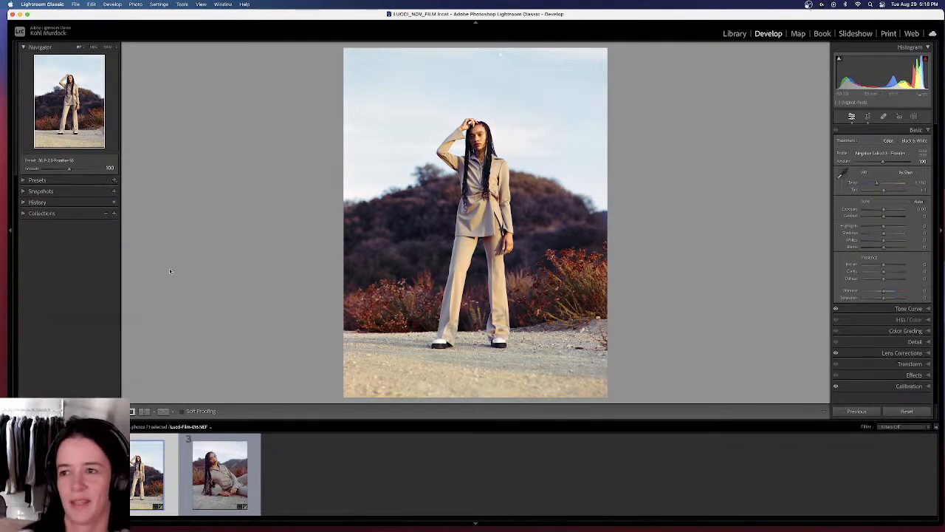
# Try reconverting the waist-up negative in Negative Lab Pro with its existing crop and white balance
pyautogui.click(61, 476)
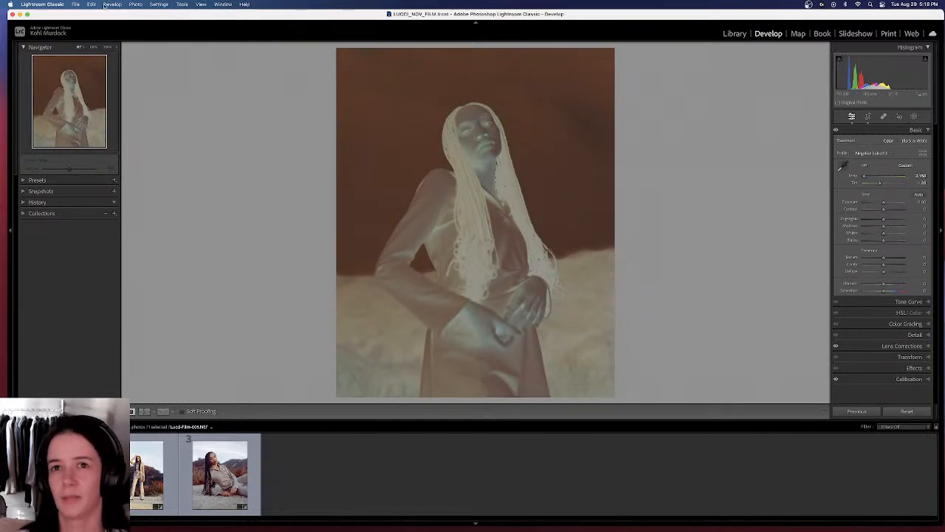
pyautogui.click(42, 4)
pyautogui.moveTo(76, 3)
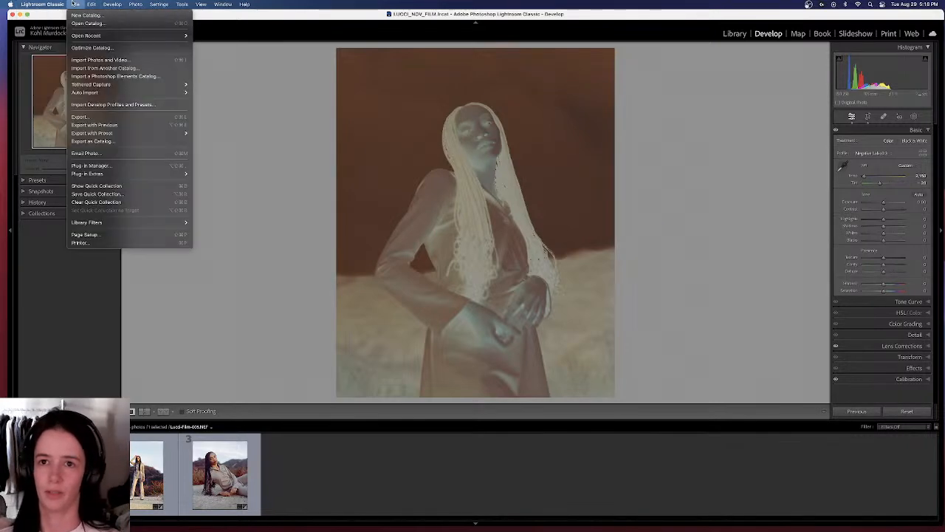
pyautogui.moveTo(184, 175)
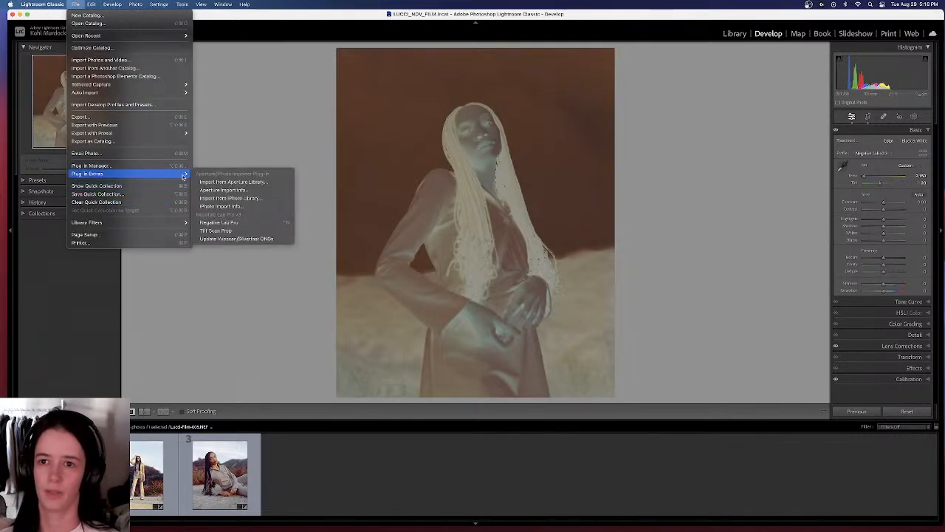
pyautogui.click(281, 222)
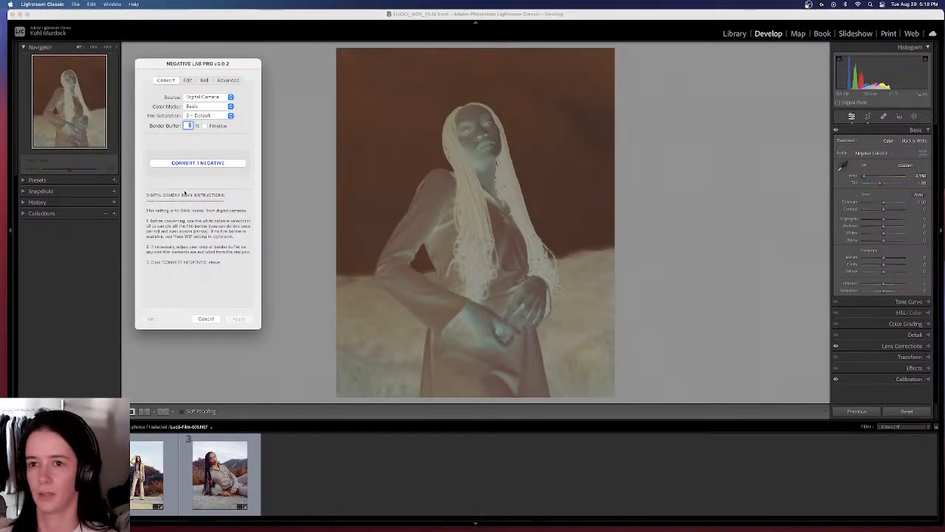
pyautogui.click(191, 163)
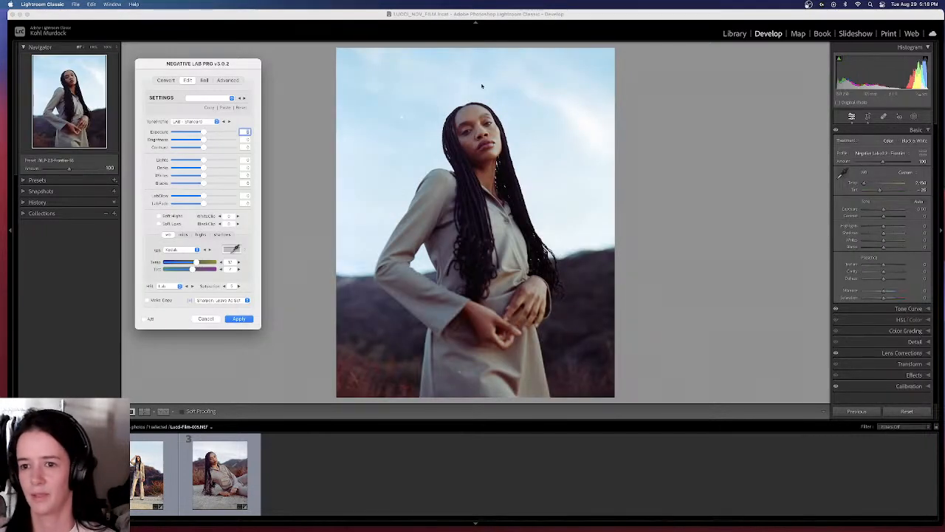
pyautogui.click(207, 318)
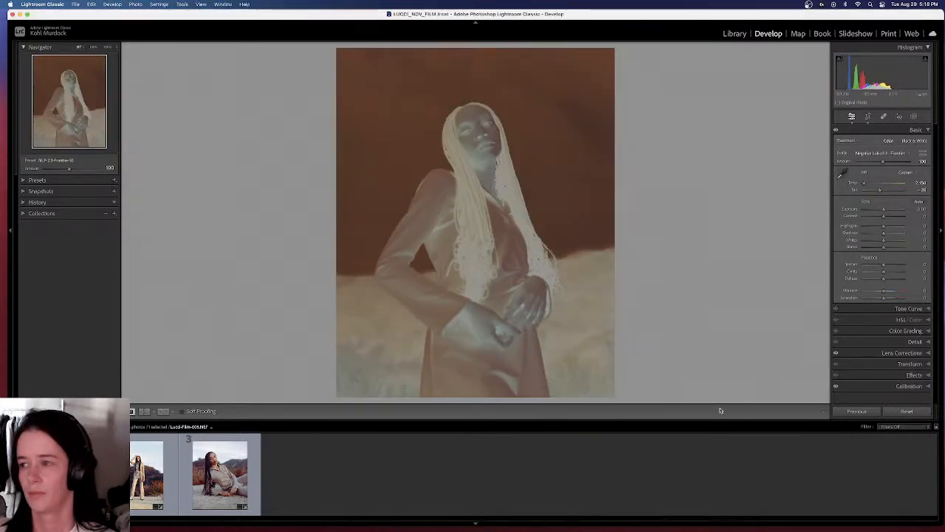
# Reset the waist-up portrait's develop settings, then straighten and crop it to exclude the film border and adjacent frame
pyautogui.click(915, 414)
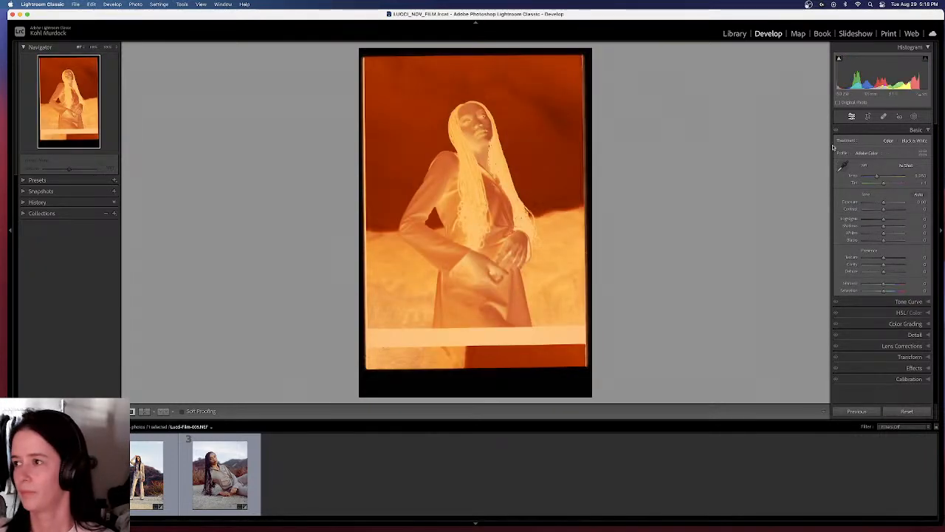
pyautogui.click(868, 116)
pyautogui.moveTo(406, 53); pyautogui.dragTo(406, 62)
pyautogui.moveTo(607, 51); pyautogui.dragTo(604, 63)
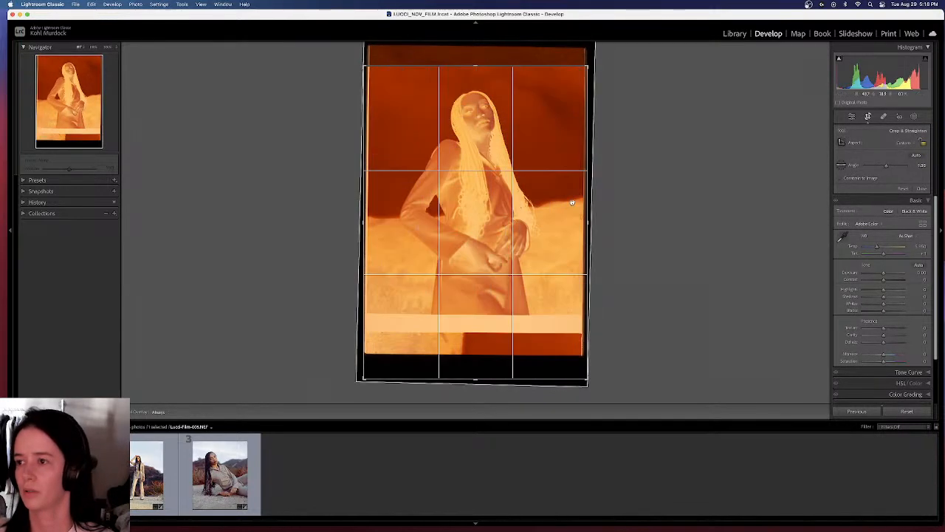
pyautogui.moveTo(590, 222); pyautogui.dragTo(576, 221)
pyautogui.moveTo(375, 222); pyautogui.dragTo(380, 222)
pyautogui.moveTo(488, 383); pyautogui.dragTo(476, 342)
pyautogui.press('Return')
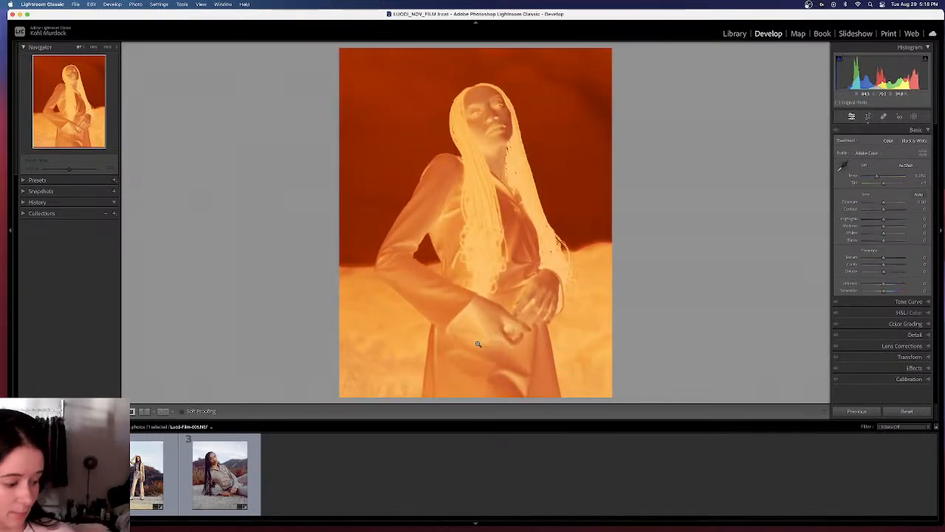
# Convert the cropped waist-up negative in Negative Lab Pro with Digital Camera source, Basic color mode and default pre-saturation
pyautogui.click(74, 4)
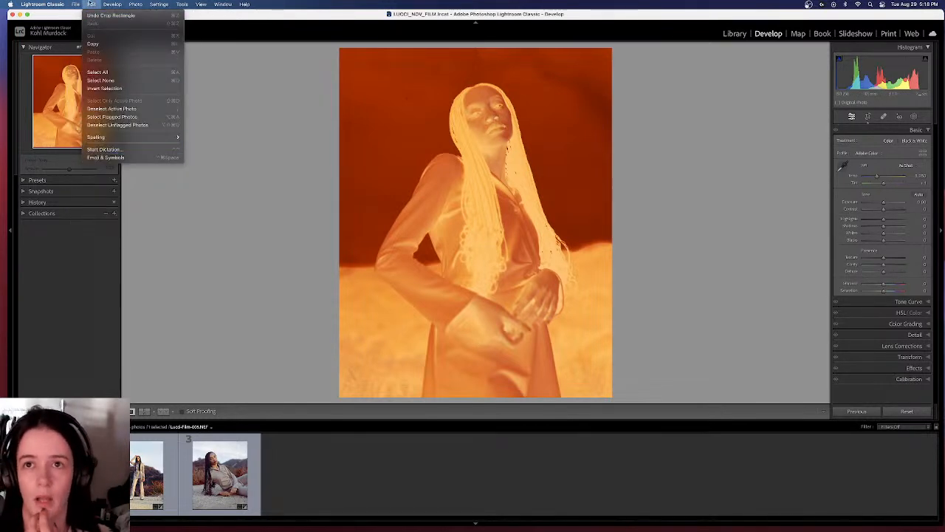
pyautogui.moveTo(124, 177)
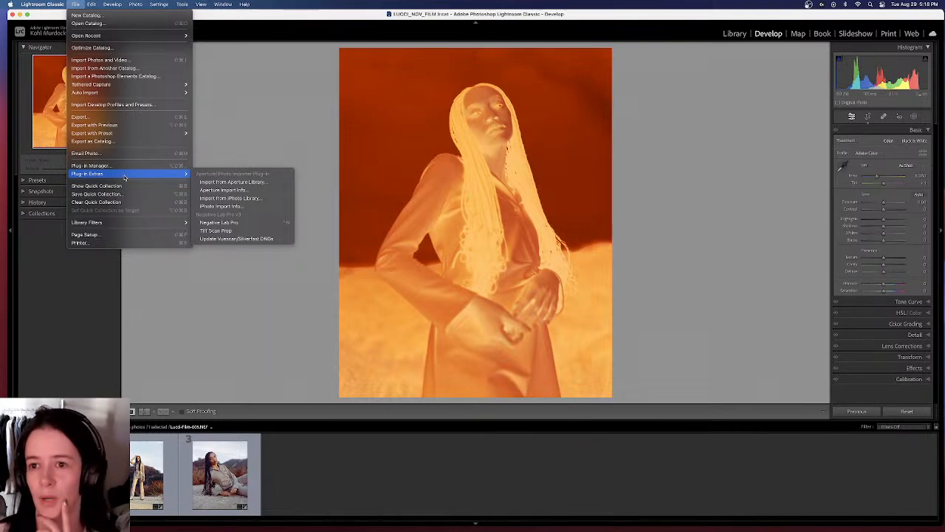
pyautogui.click(244, 223)
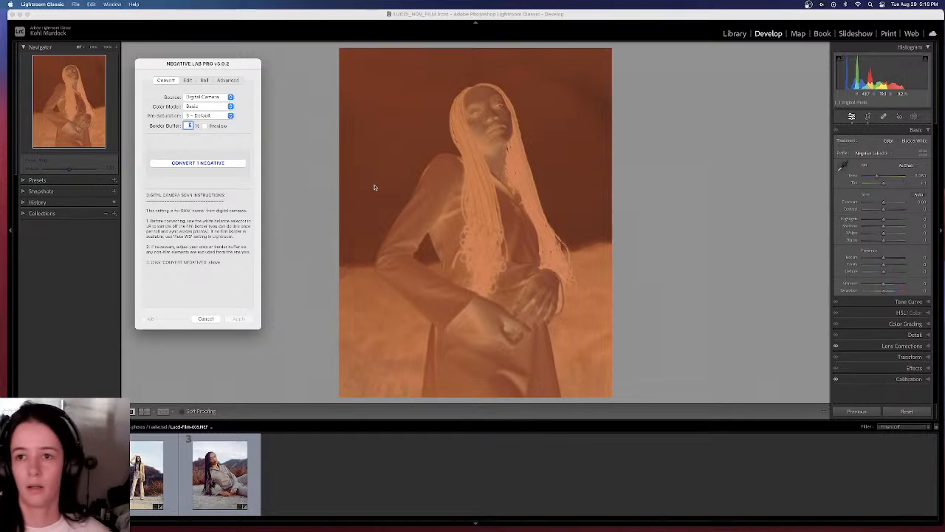
pyautogui.click(194, 167)
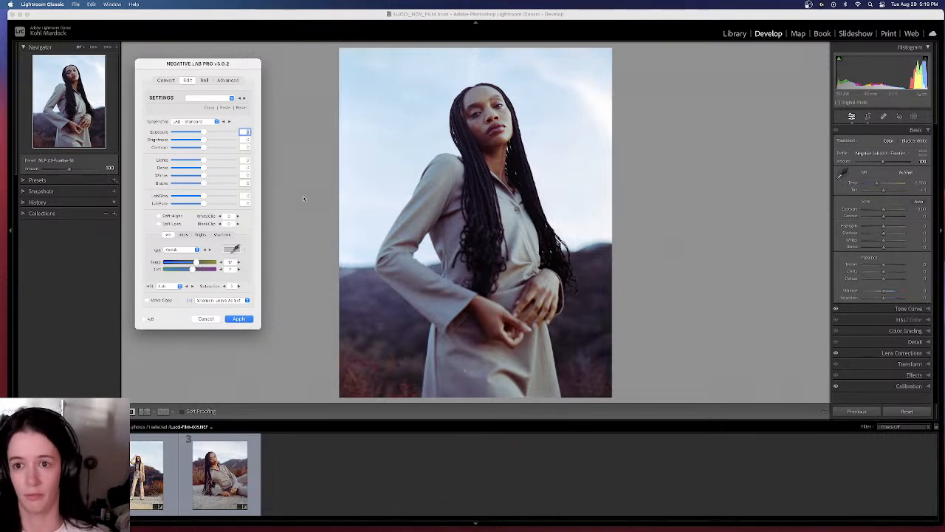
# Try the white balance presets from Auto-AVG through Standard on the waist-up portrait
pyautogui.click(197, 250)
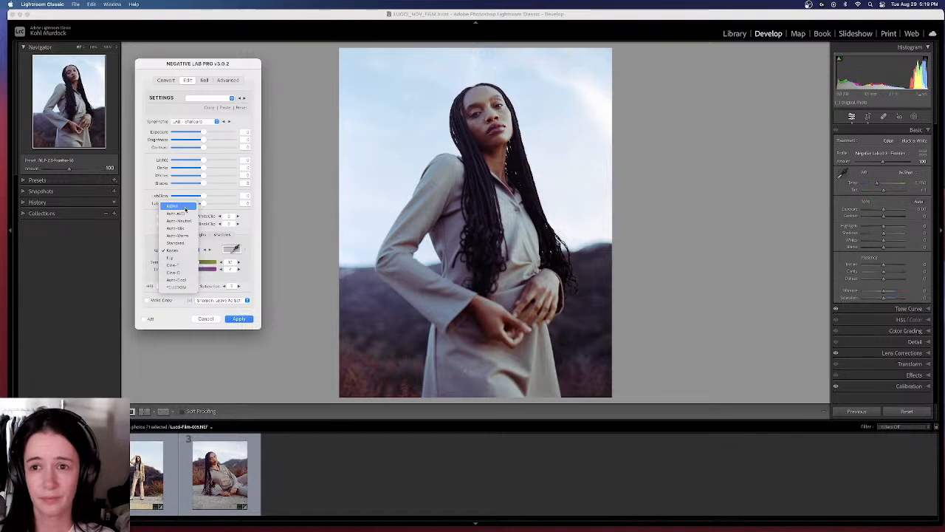
pyautogui.click(185, 211)
pyautogui.click(187, 249)
pyautogui.click(173, 317)
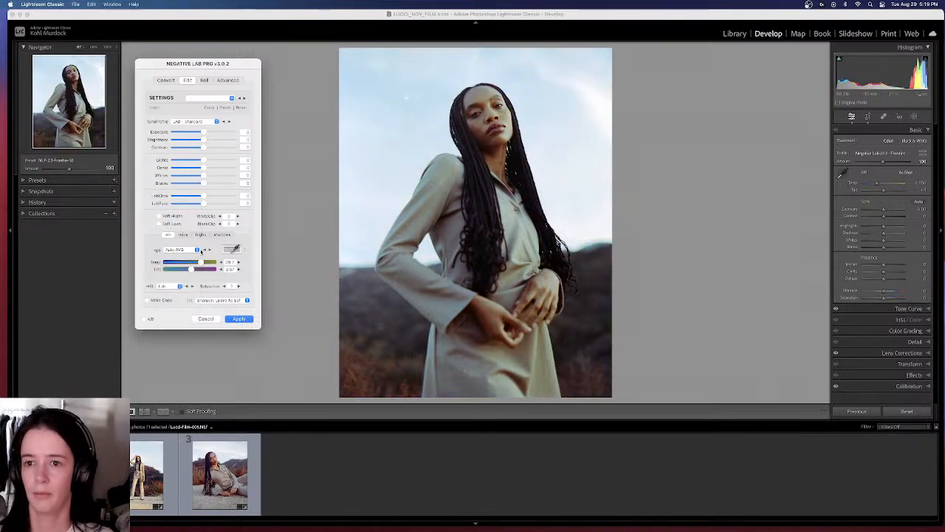
pyautogui.click(211, 250)
pyautogui.click(210, 251)
pyautogui.click(211, 250)
pyautogui.click(210, 251)
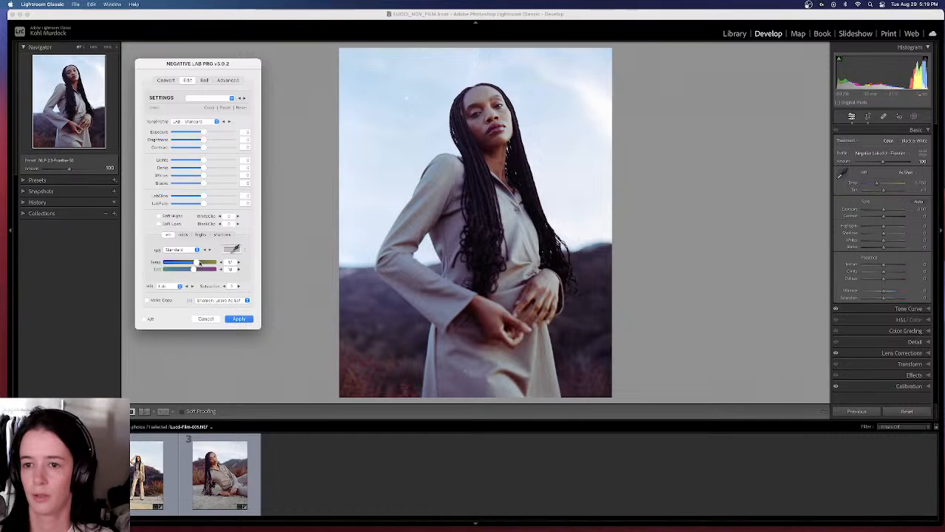
# Set a slightly warmer custom white balance with tint 8 on the waist-up portrait and apply the edits
pyautogui.moveTo(197, 262); pyautogui.dragTo(195, 264)
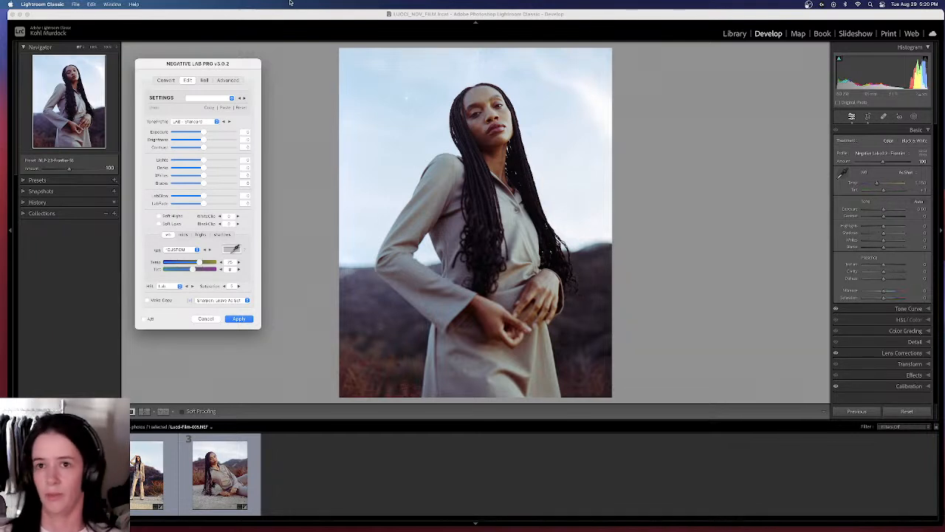
pyautogui.click(243, 320)
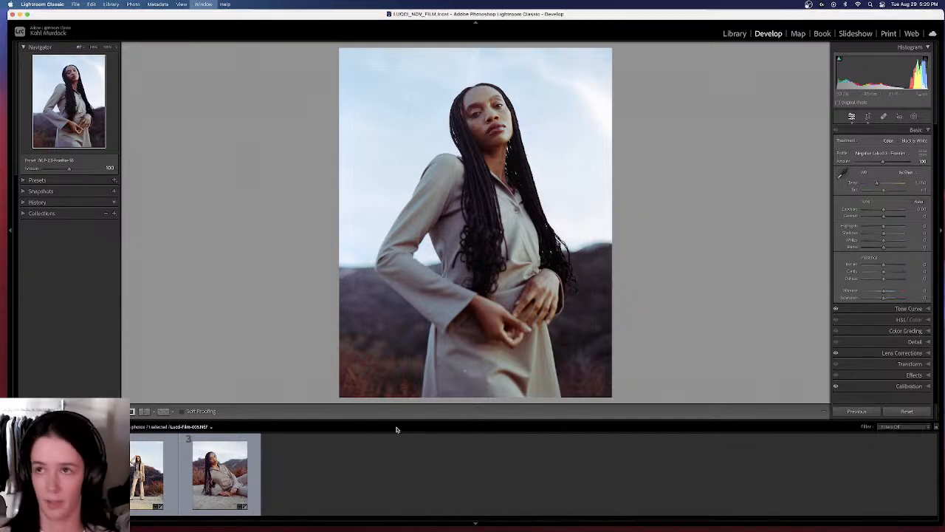
# Show the three converted photos in the Library grid and switch to the other 120 film catalog
pyautogui.press('g')
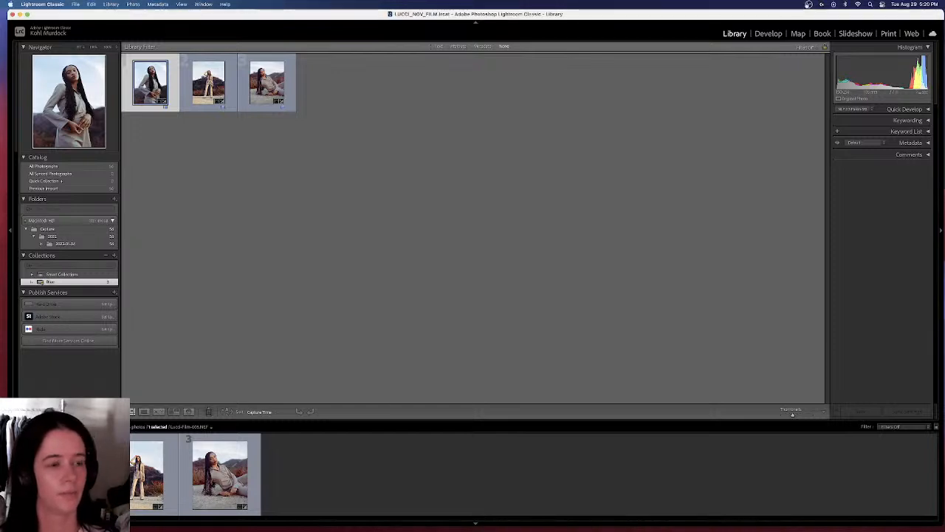
pyautogui.press('Return')
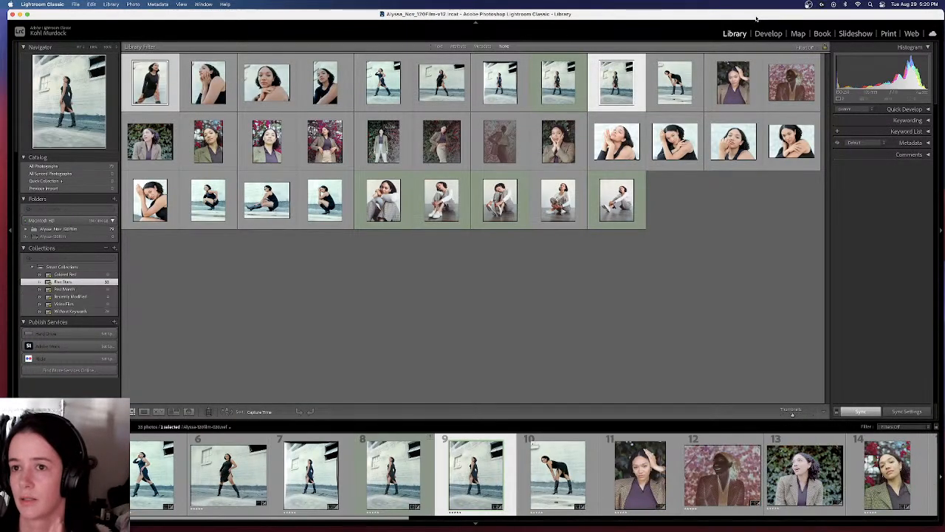
# Create a collection from the ten ivy and flower wall portraits, named with the model's first name followed by CONVERT
pyautogui.click(152, 142)
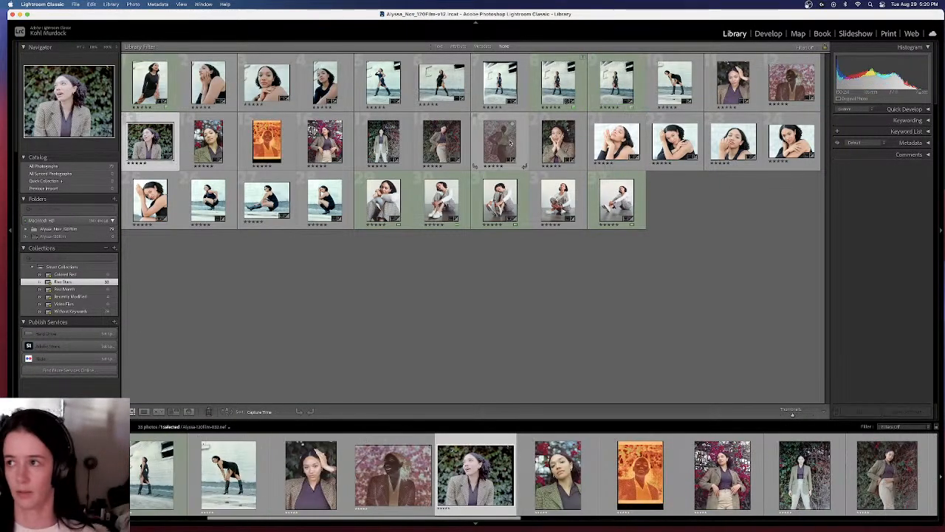
pyautogui.click(736, 83)
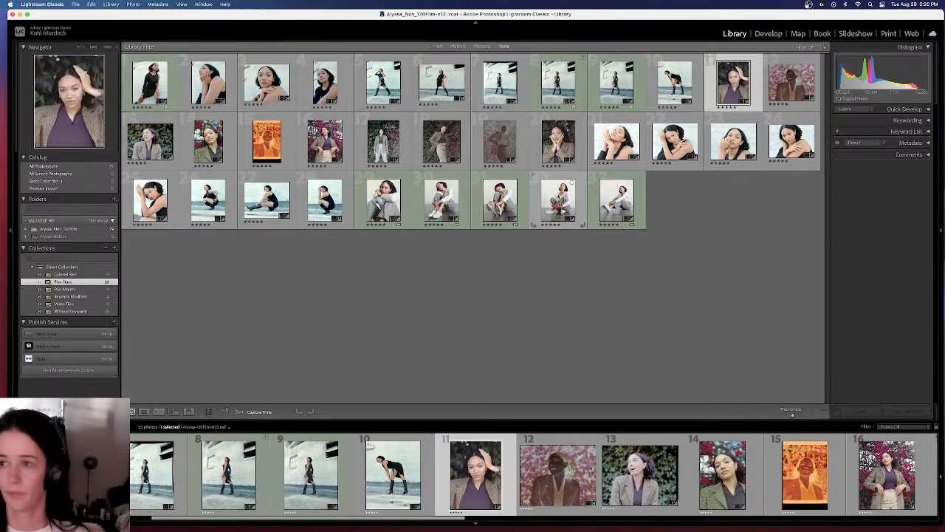
pyautogui.keyDown('shift'); pyautogui.click(557, 142); pyautogui.keyUp('shift')
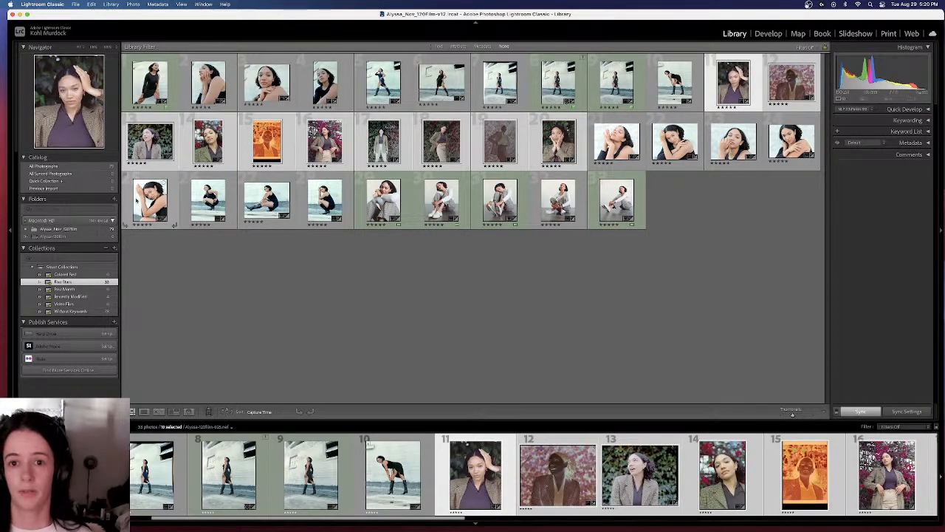
pyautogui.click(114, 248)
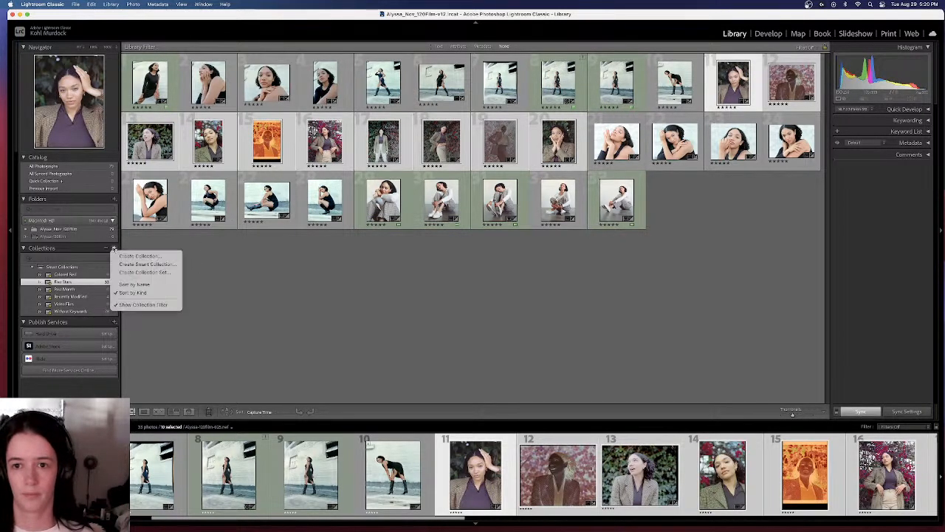
pyautogui.click(131, 256)
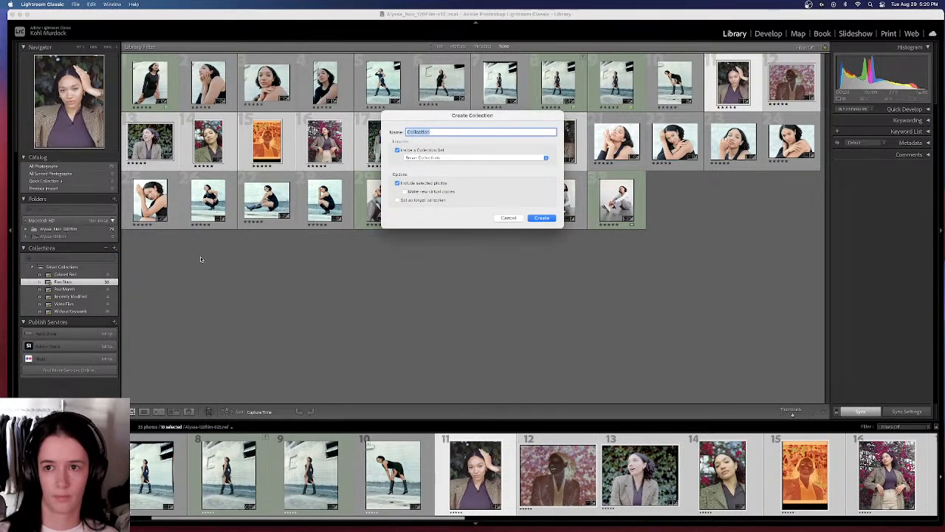
pyautogui.write('ALYS')
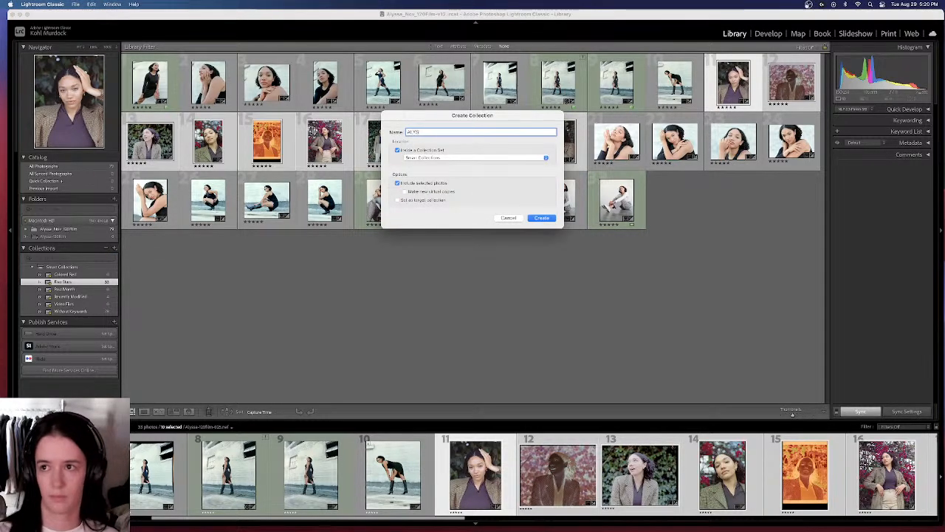
pyautogui.write('SA CONVERT')
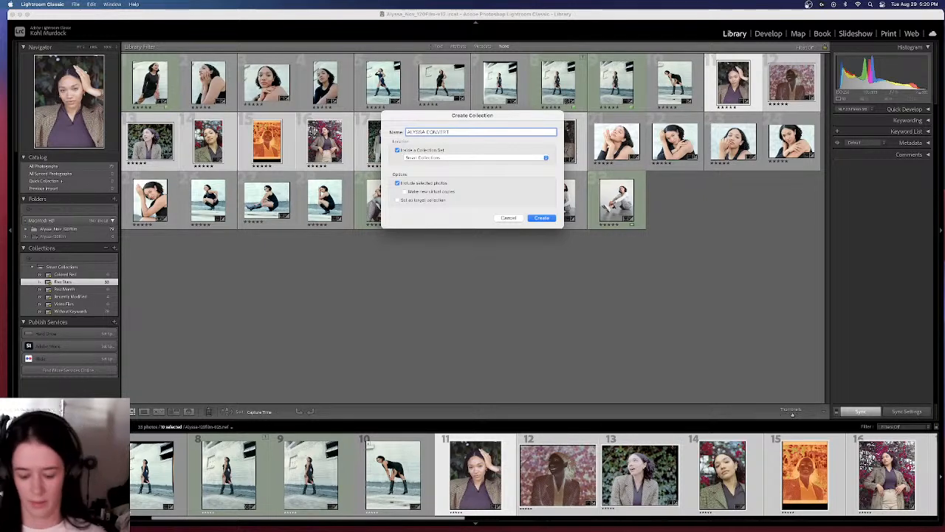
pyautogui.press('Return')
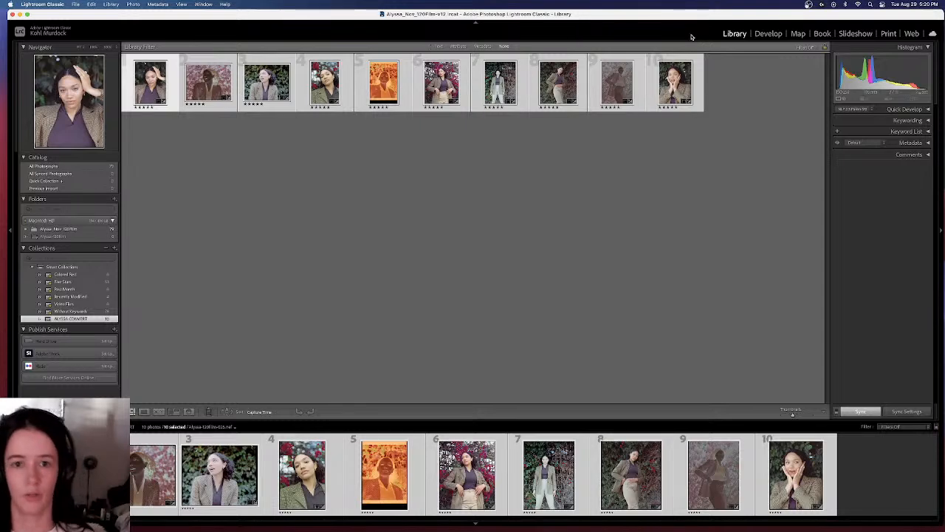
# Examine the new collection's portraits in Develop, comparing the color of the close-ups with the full-length shot
pyautogui.click(763, 34)
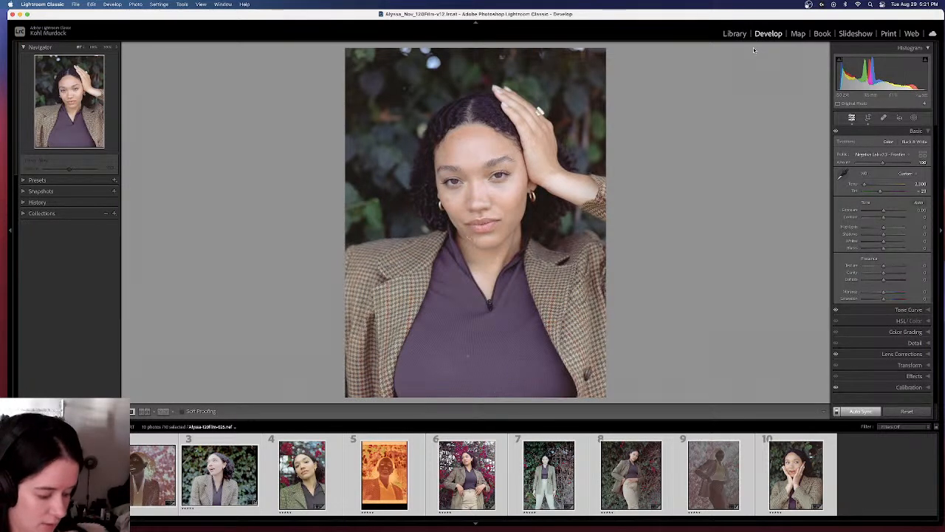
pyautogui.click(911, 466)
pyautogui.click(547, 476)
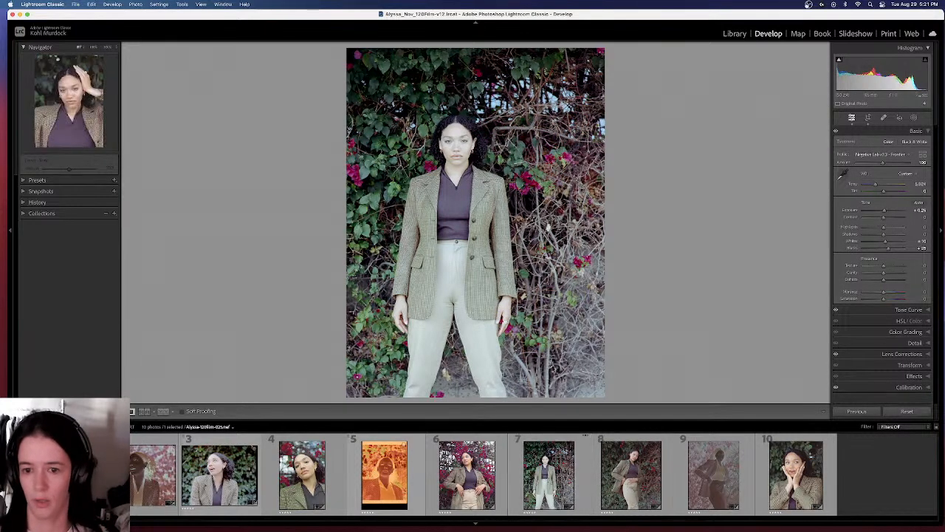
pyautogui.click(67, 472)
pyautogui.click(548, 477)
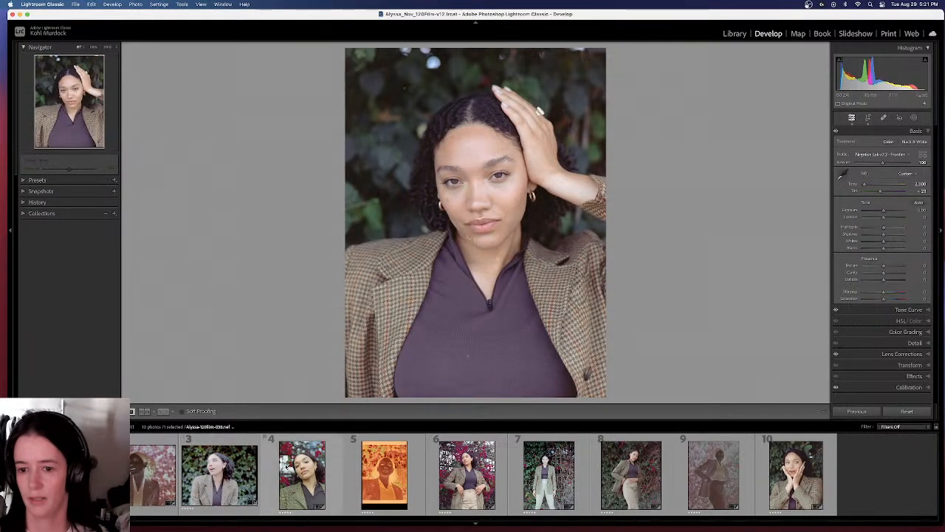
pyautogui.click(244, 473)
pyautogui.click(286, 473)
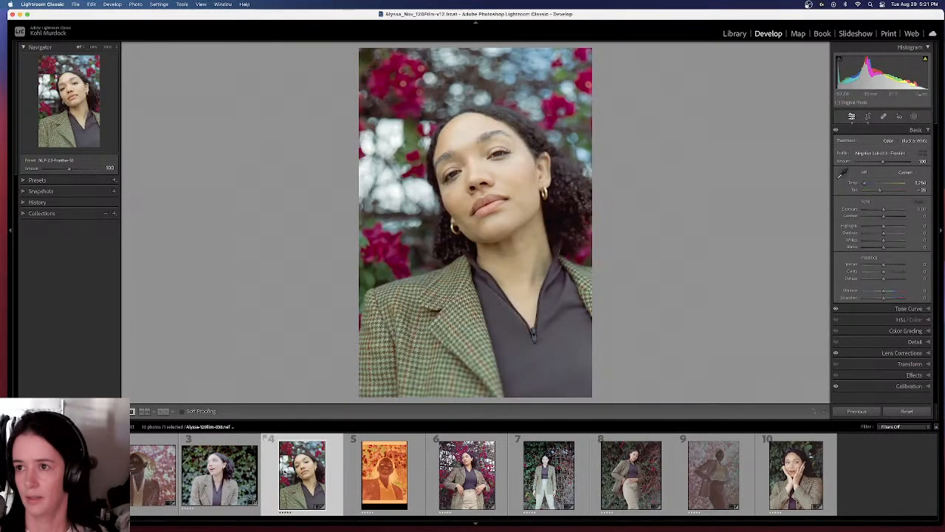
pyautogui.click(483, 471)
pyautogui.click(543, 473)
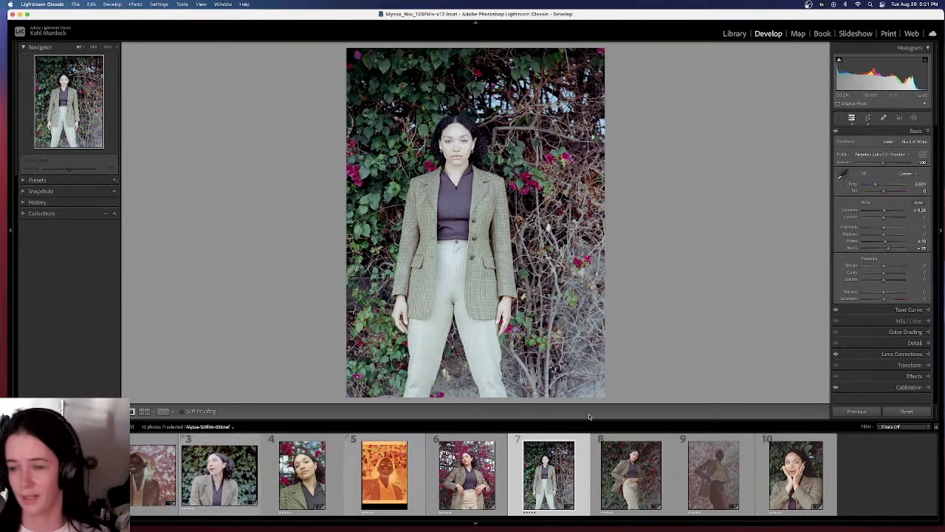
pyautogui.click(795, 472)
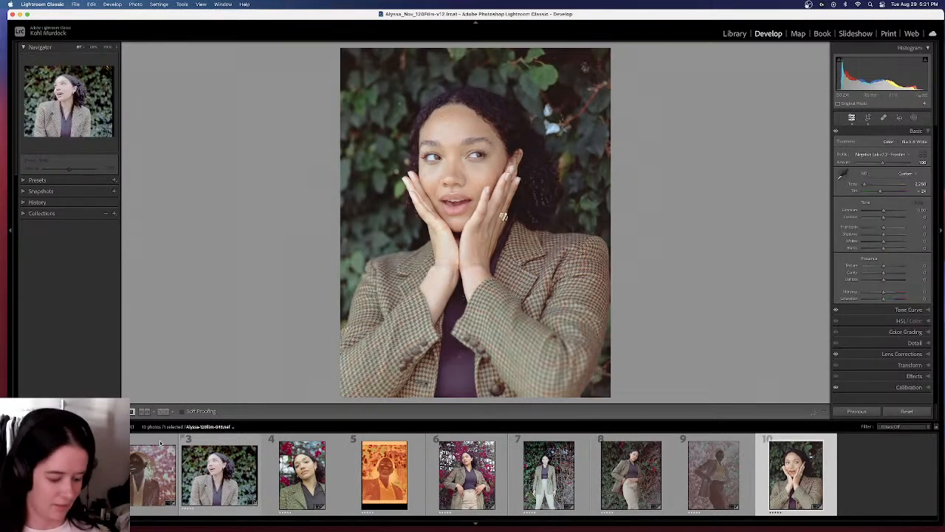
# Select all ten photos in the collection and try to open them in Negative Lab Pro
pyautogui.press('super+a')
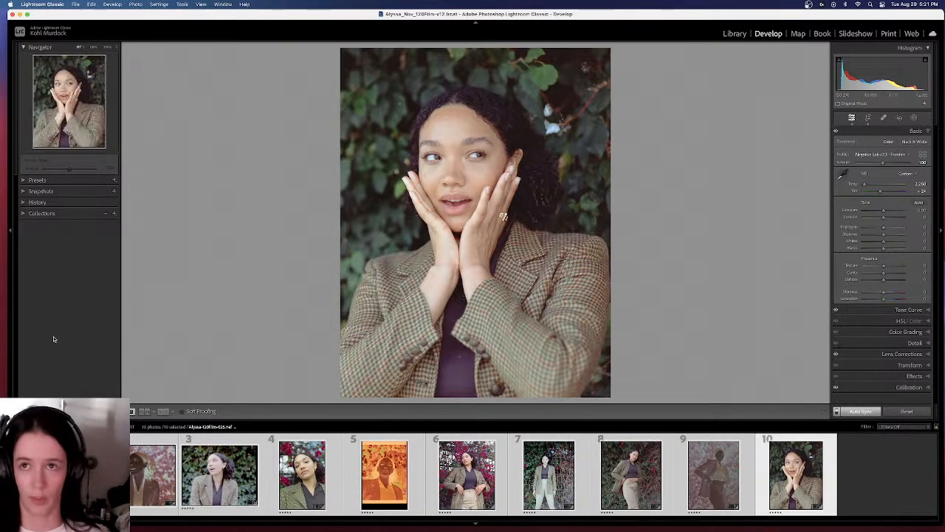
pyautogui.click(75, 5)
pyautogui.moveTo(175, 173)
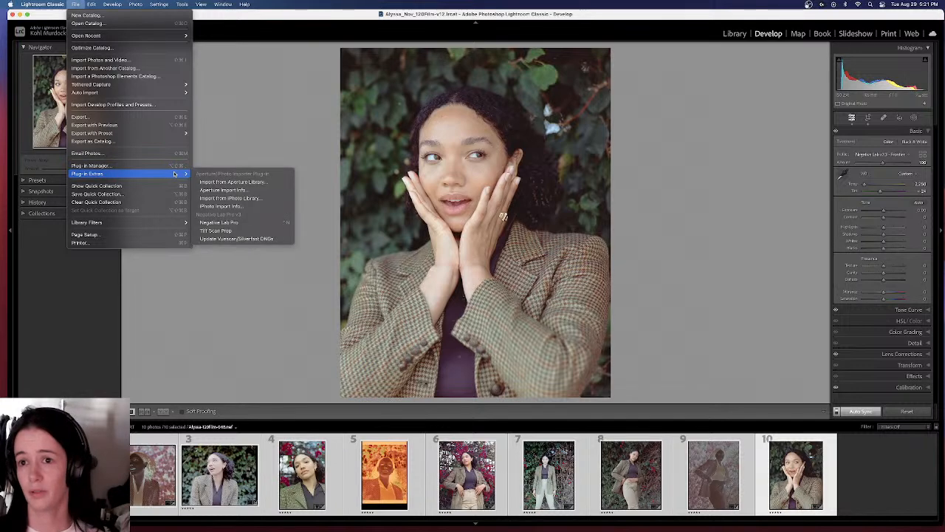
pyautogui.click(258, 222)
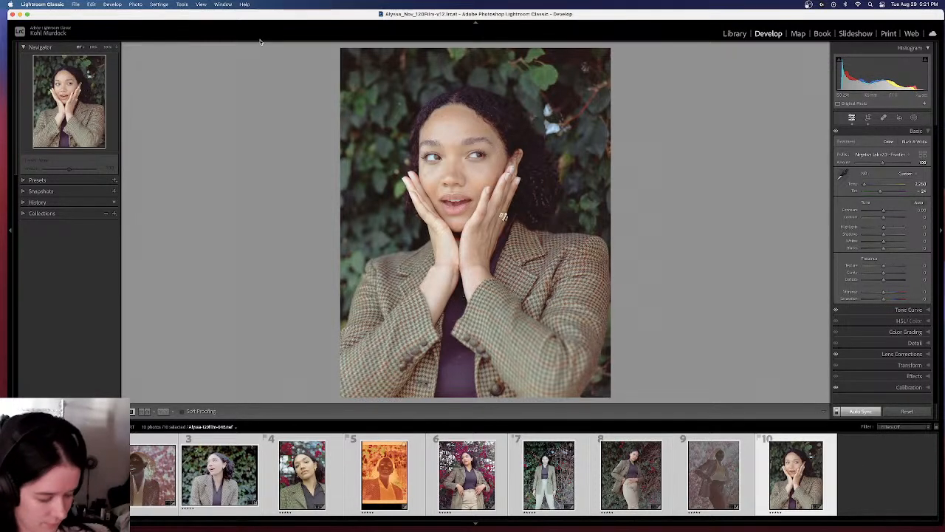
pyautogui.click(299, 24)
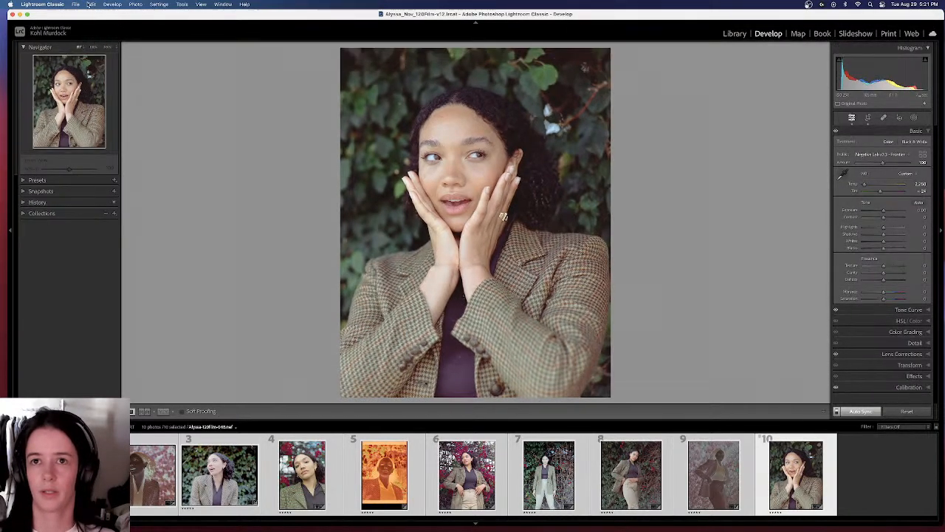
pyautogui.click(76, 4)
pyautogui.moveTo(148, 173)
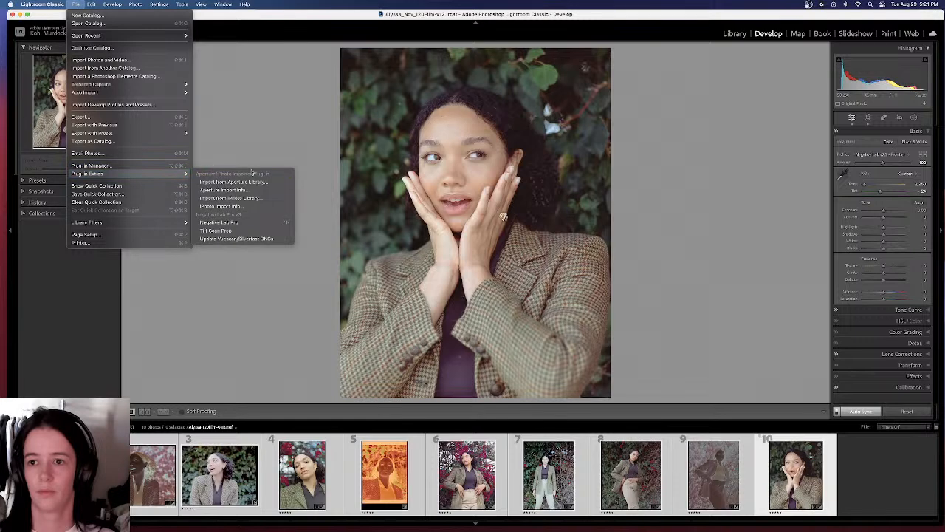
pyautogui.click(249, 222)
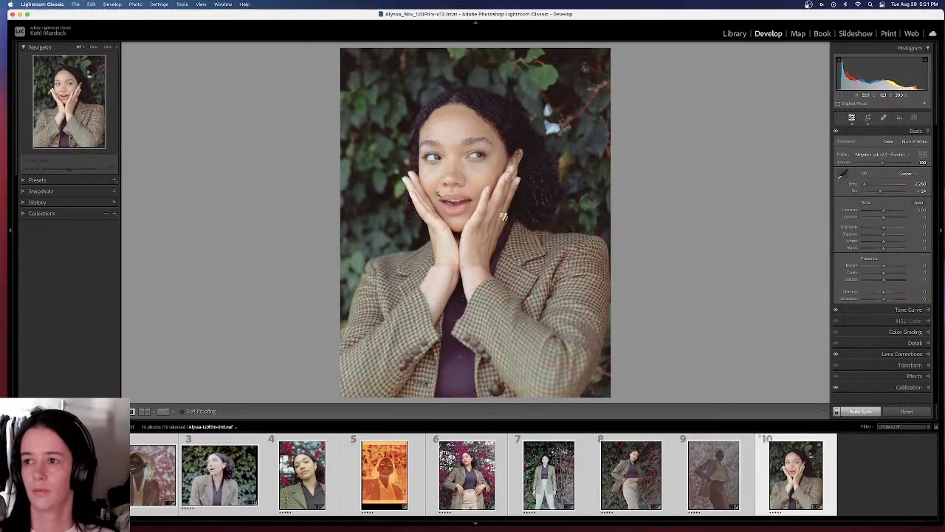
# Reset the develop settings of only the collection's first portrait, the hand-on-head close-up
pyautogui.click(874, 462)
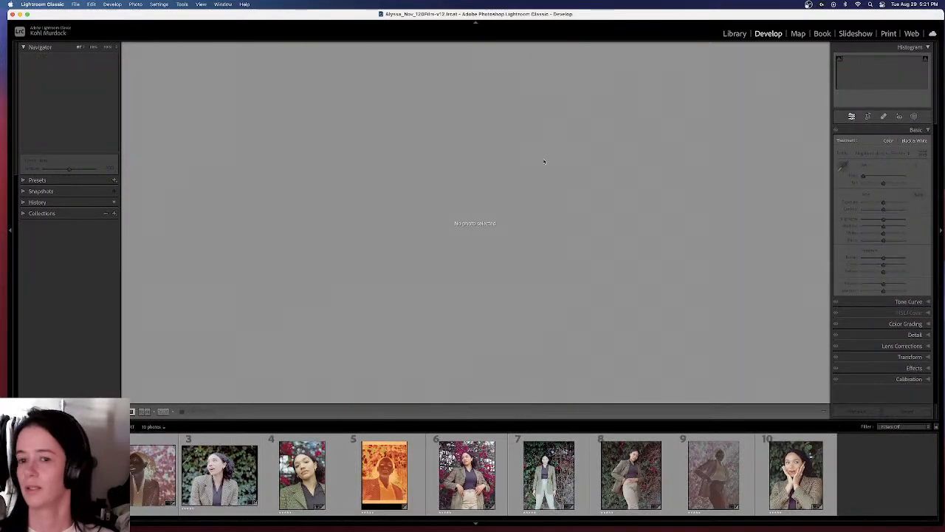
pyautogui.click(68, 469)
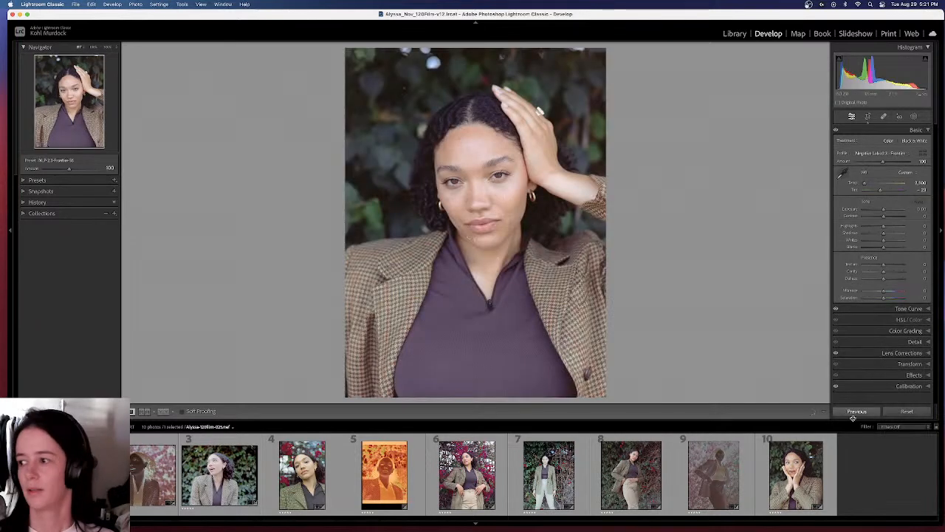
pyautogui.click(907, 412)
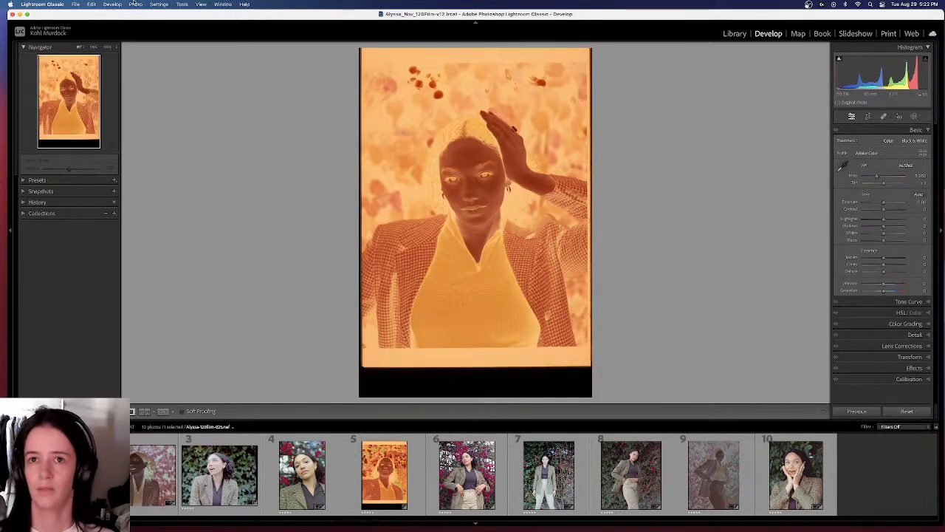
# Try to open Negative Lab Pro on the hand-on-head negative
pyautogui.click(76, 4)
pyautogui.moveTo(148, 174)
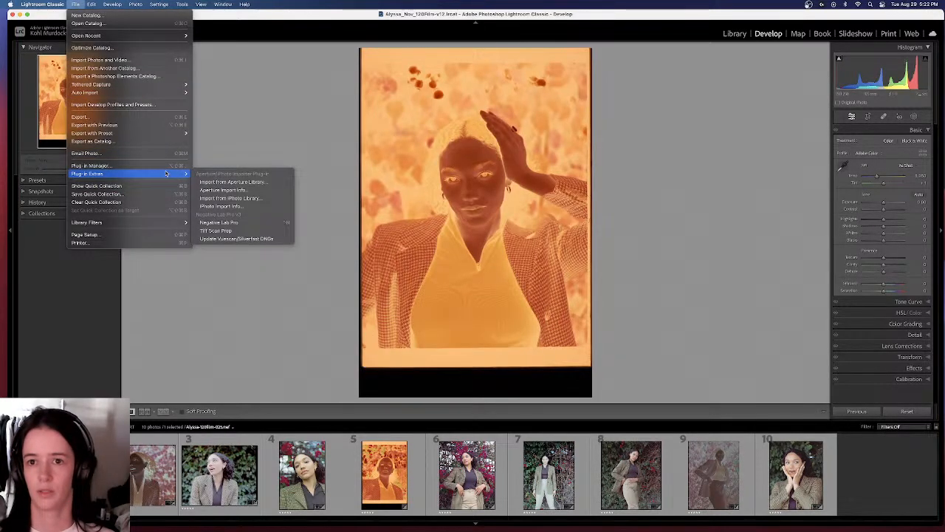
pyautogui.click(251, 223)
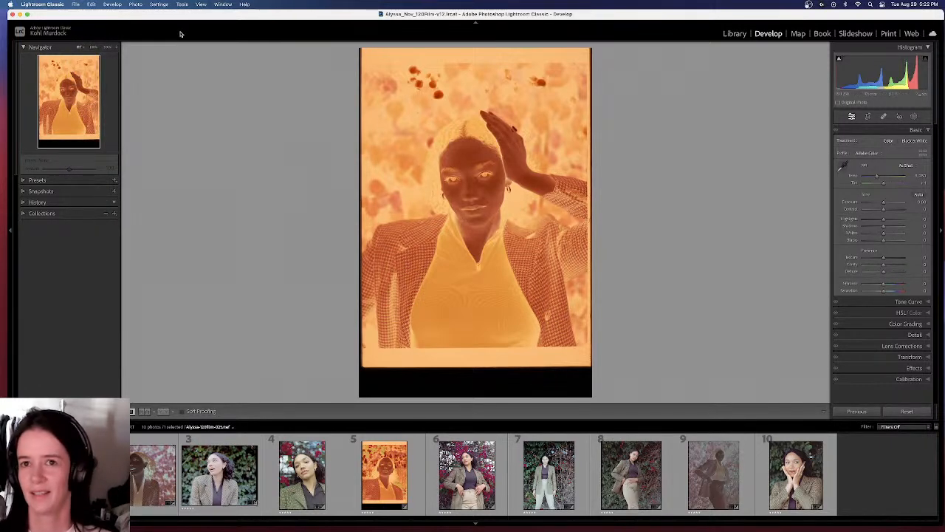
# Start a new catalog inside the November 120Film folder in Pictures and enter the model's first name in its file name
pyautogui.click(77, 4)
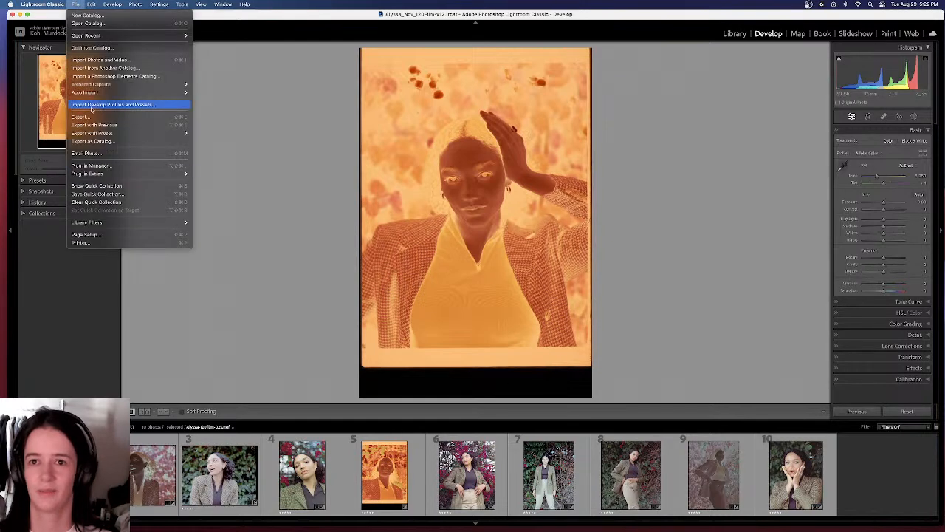
pyautogui.click(539, 20)
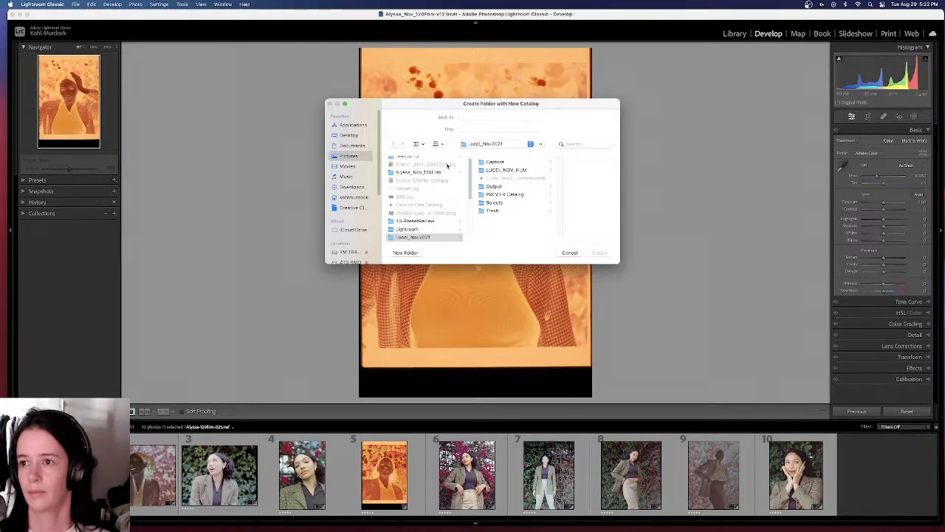
pyautogui.click(444, 172)
pyautogui.click(492, 116)
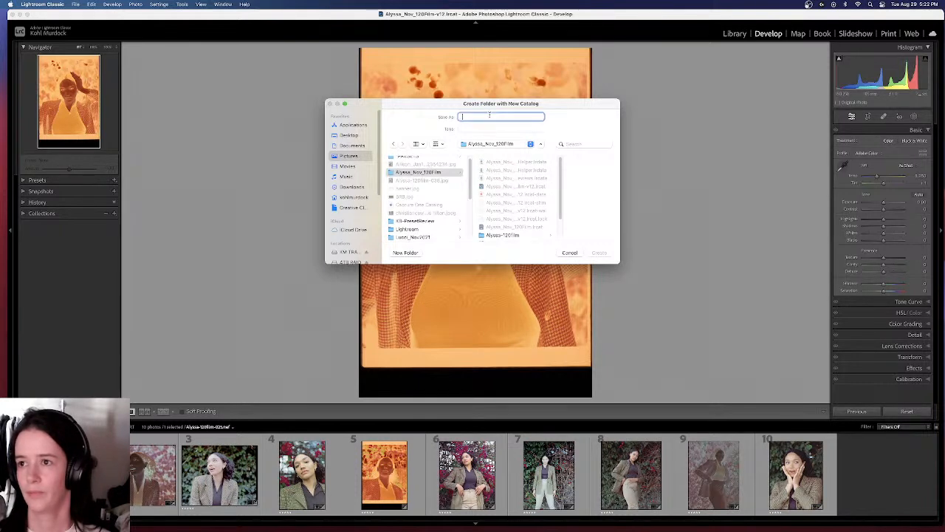
pyautogui.write('Al')
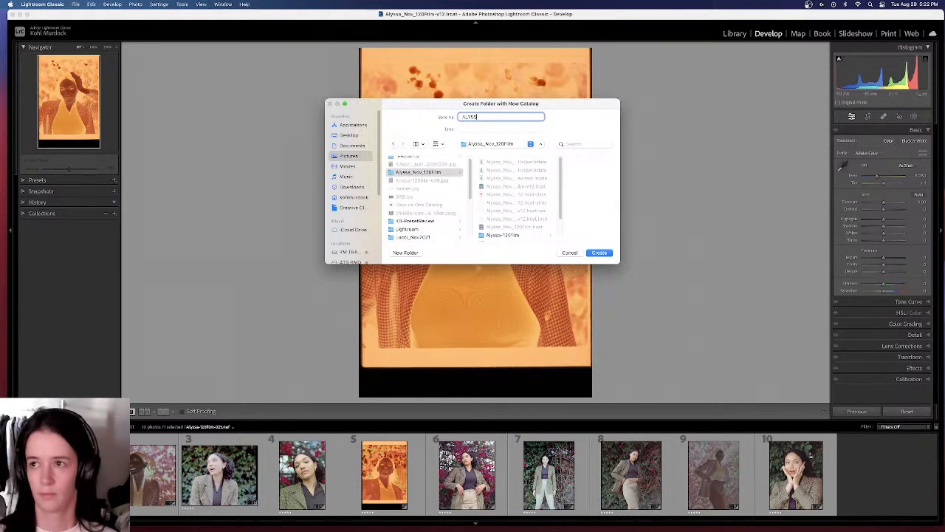
# Enter ALYSSA FILM 2 as the new catalog's name, copy the name, and cancel the catalog creation
pyautogui.write('YSSA FILM 1')
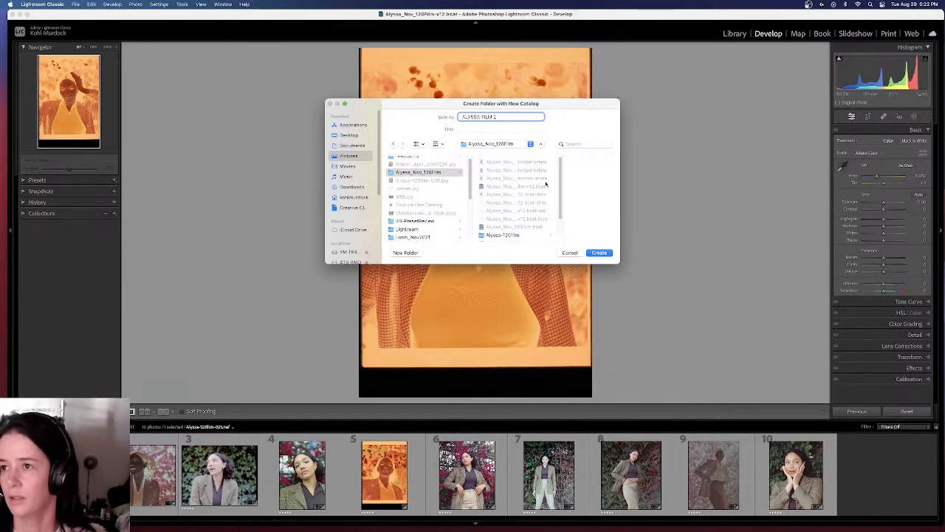
pyautogui.tripleClick(508, 118)
pyautogui.press('super+c')
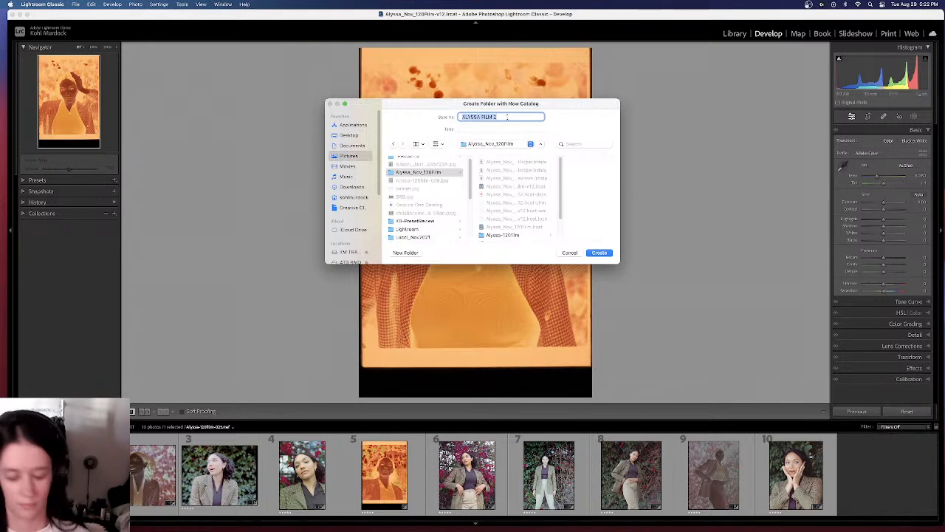
pyautogui.click(570, 252)
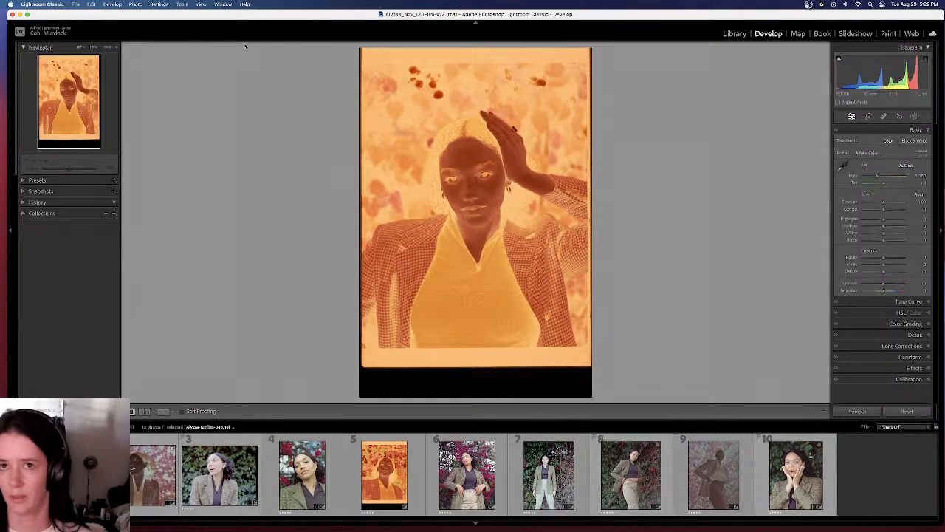
# Create a new catalog named ALYSSA FILM 2 inside the Alyssa_Nov_120Film folder, pasting the copied name
pyautogui.click(80, 4)
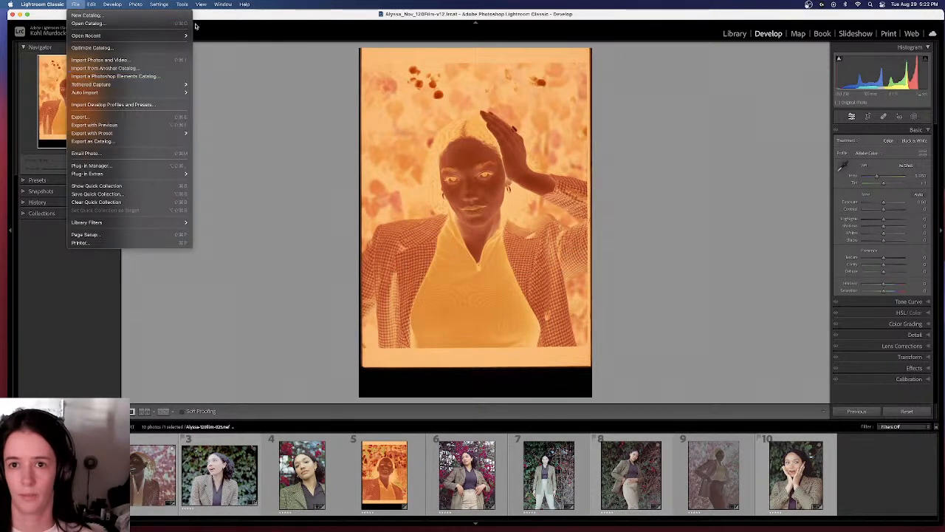
pyautogui.click(79, 16)
pyautogui.click(480, 117)
pyautogui.press('super+v')
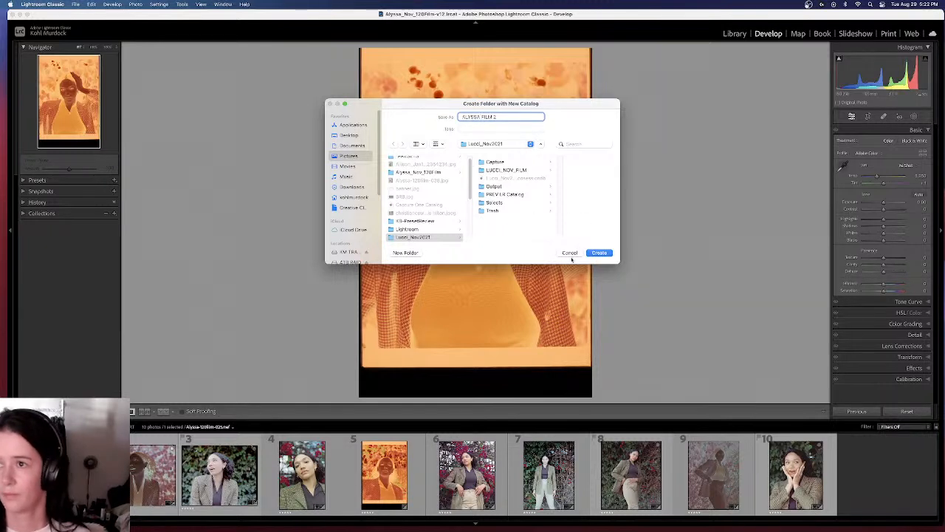
pyautogui.click(419, 173)
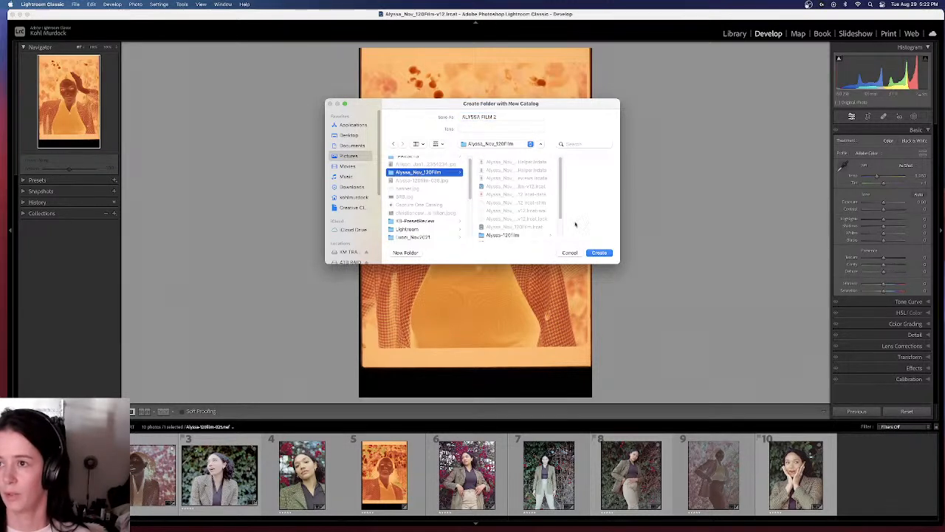
pyautogui.click(600, 253)
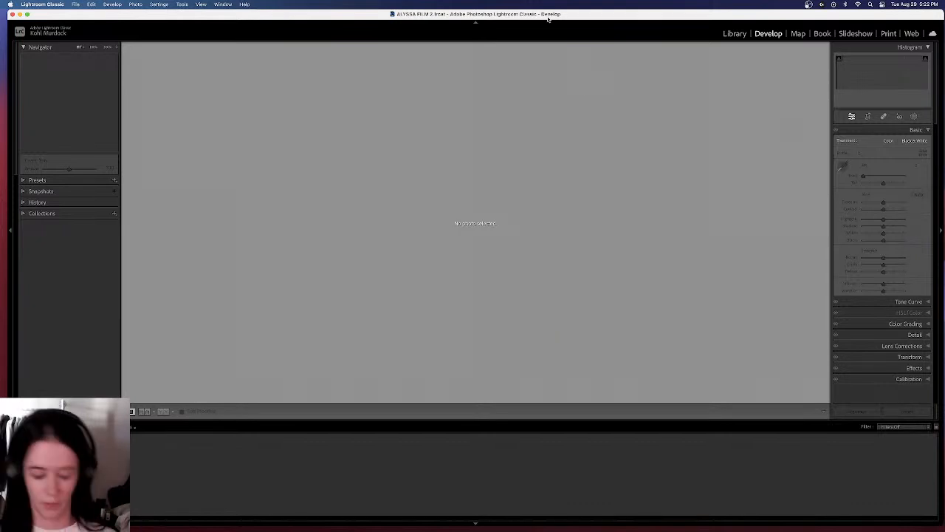
# Import all film scans from the Alyssa-120film subfolder of Alyssa_Nov_120Film into the new catalog using Add
pyautogui.press('g')
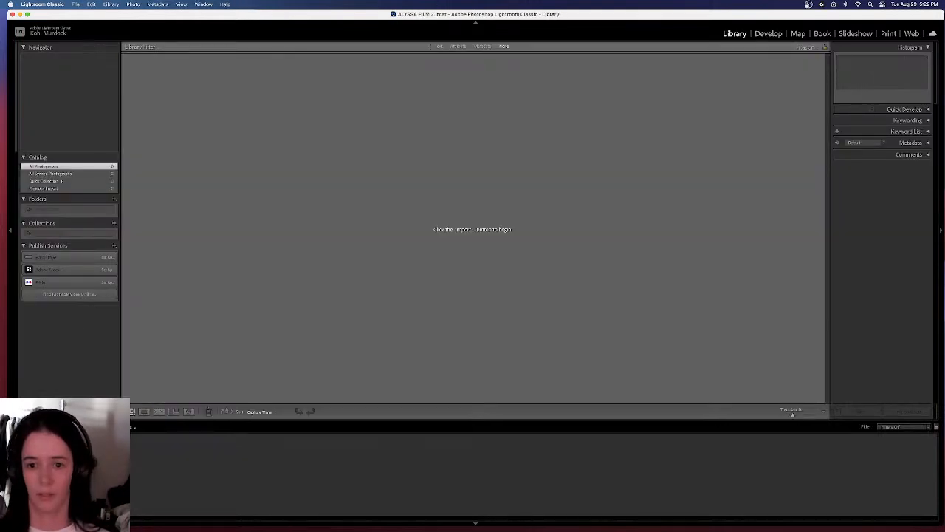
pyautogui.press('super+shift+i')
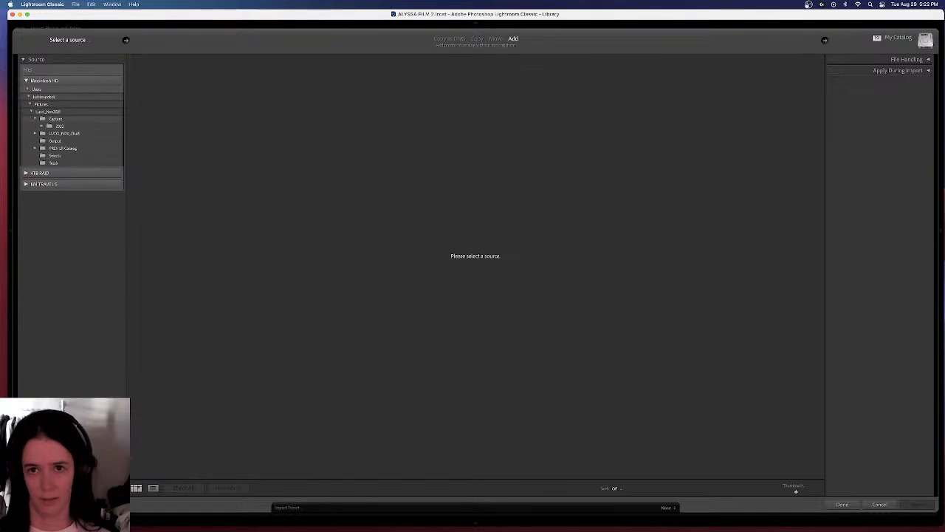
pyautogui.click(32, 112)
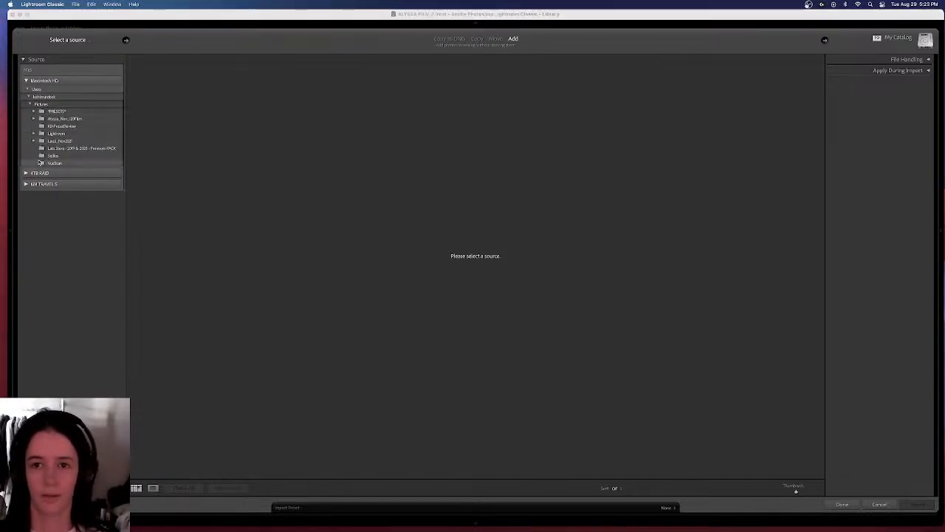
pyautogui.click(33, 118)
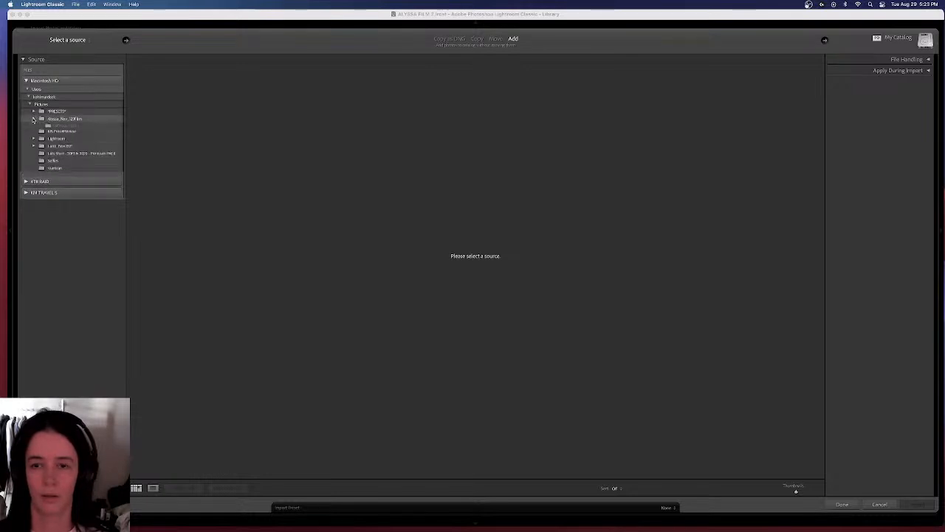
pyautogui.click(61, 134)
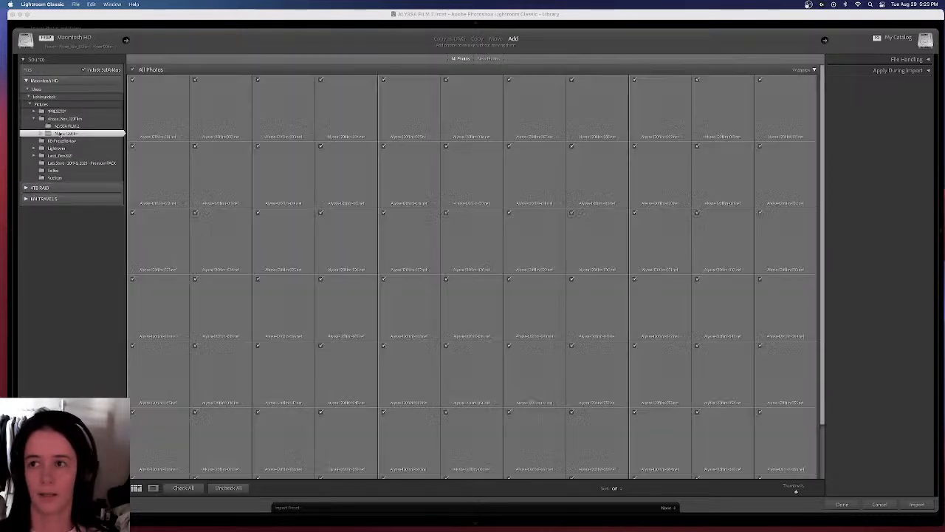
pyautogui.scroll(-3, 550, 229)
pyautogui.scroll(3, 550, 229)
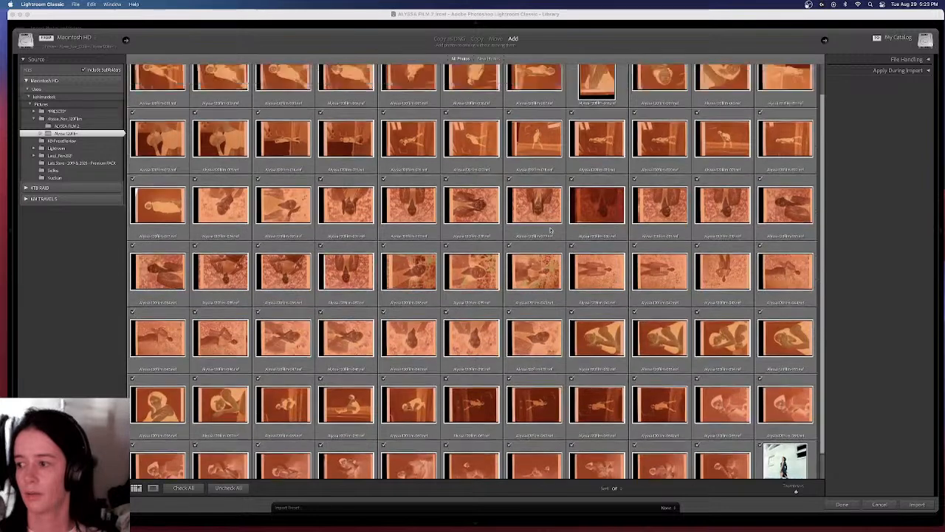
pyautogui.scroll(-2, 761, 419)
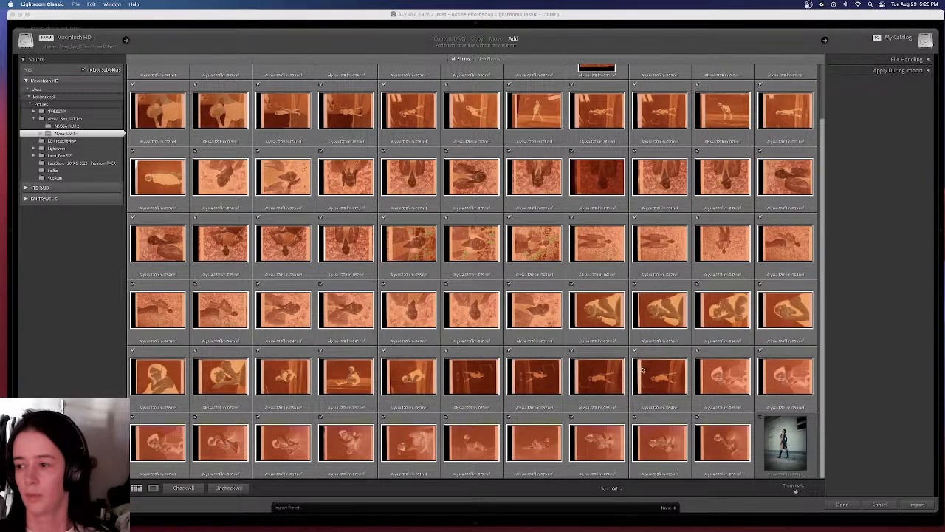
pyautogui.click(916, 504)
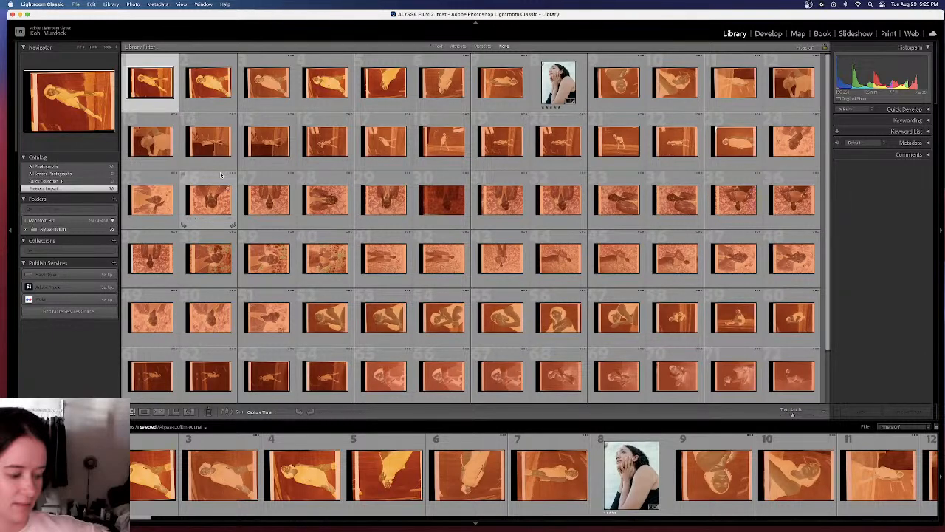
# Select the upside-down portrait negatives 26, 27, 29, 31, 32, 35–37, 43, 49 and 50, and rotate them 180 degrees
pyautogui.doubleClick(558, 82)
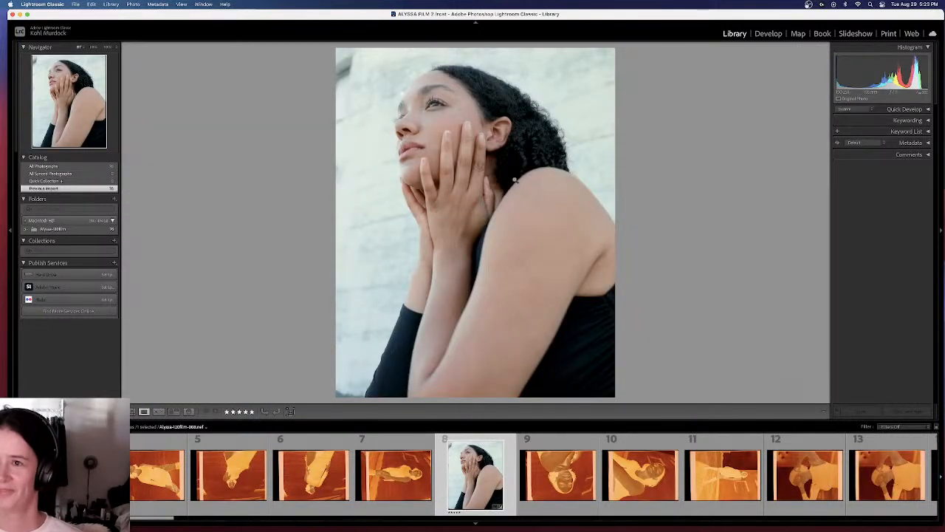
pyautogui.press('g')
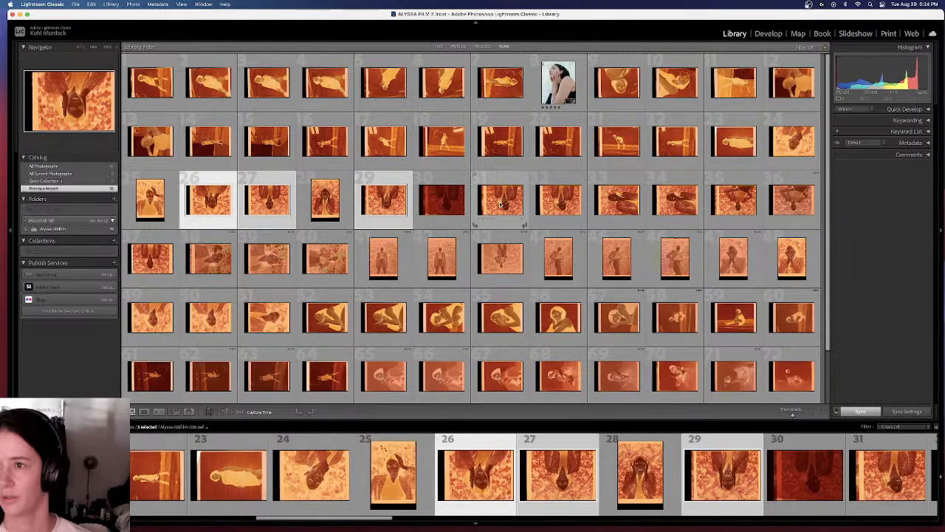
pyautogui.keyDown('super'); pyautogui.click(515, 206); pyautogui.keyUp('super')
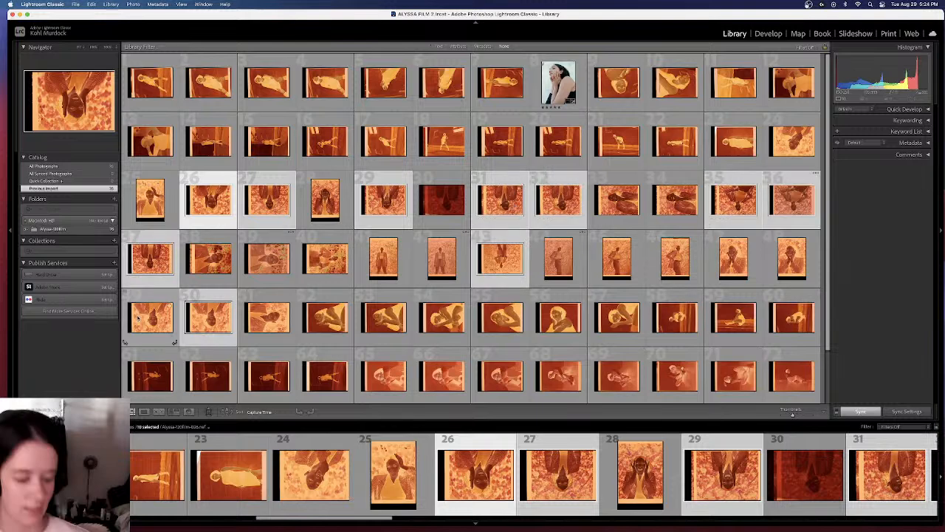
pyautogui.keyDown('super'); pyautogui.click(147, 318); pyautogui.keyUp('super')
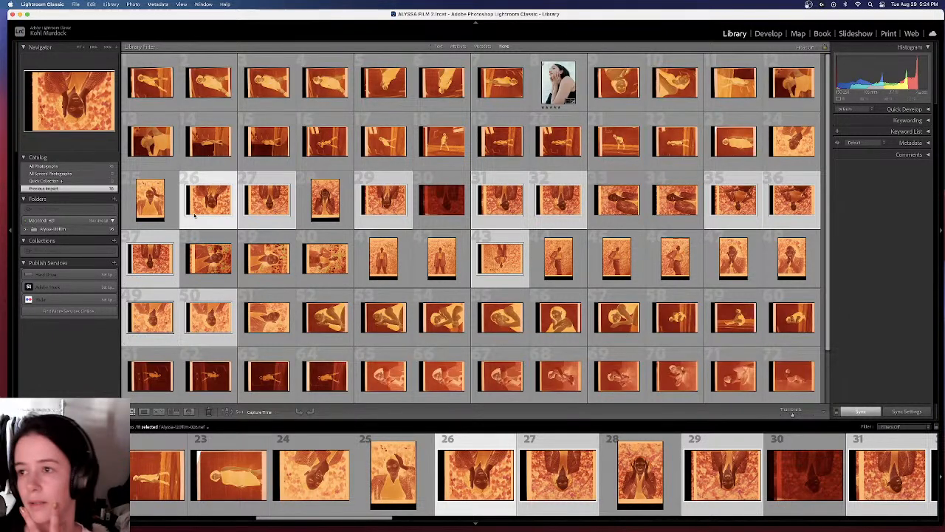
pyautogui.click(299, 411)
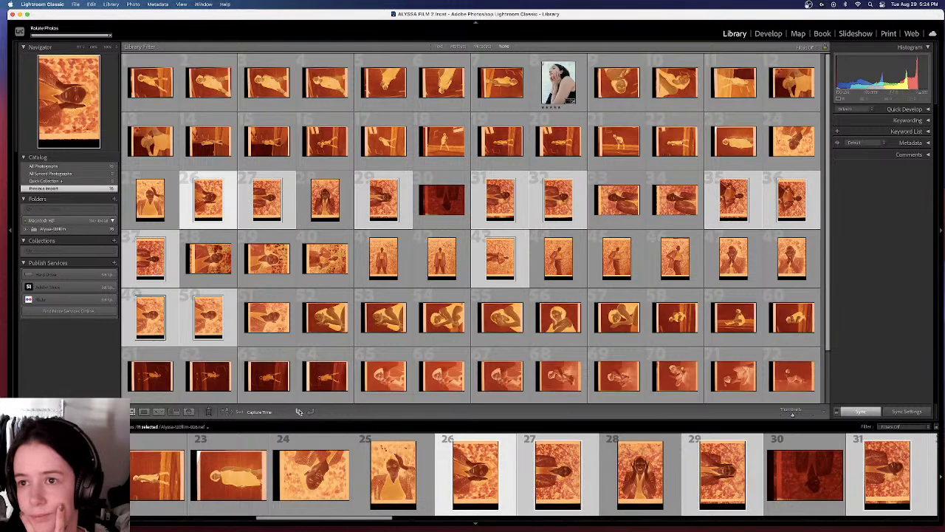
# Select the sideways negatives 38, 39, 40 and 51 and rotate them 90 degrees counter-clockwise
pyautogui.click(225, 256)
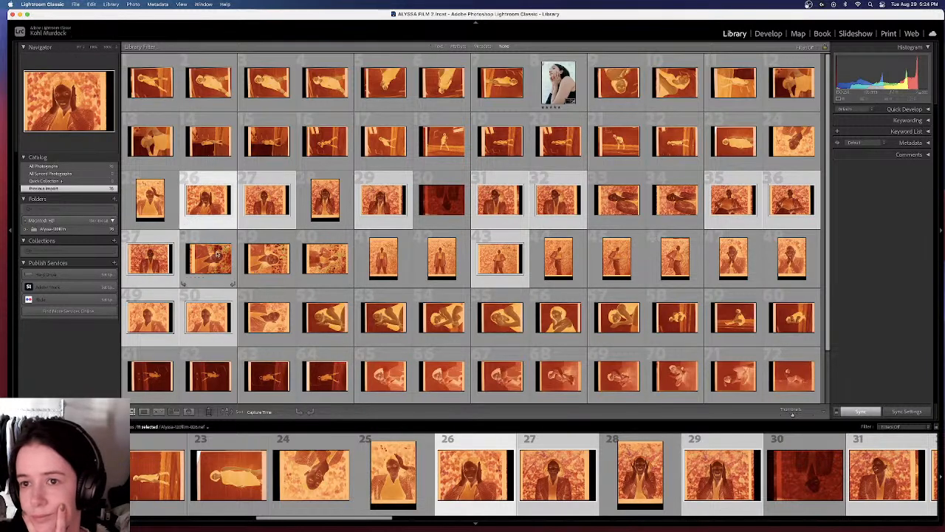
pyautogui.keyDown('shift'); pyautogui.click(265, 262); pyautogui.keyUp('shift')
pyautogui.keyDown('shift'); pyautogui.click(318, 266); pyautogui.keyUp('shift')
pyautogui.keyDown('super'); pyautogui.click(267, 317); pyautogui.keyUp('super')
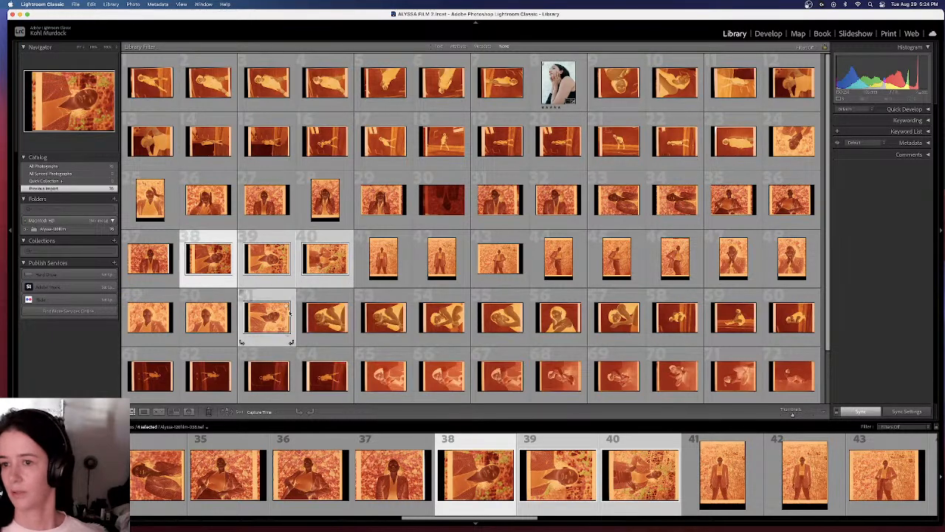
pyautogui.click(299, 411)
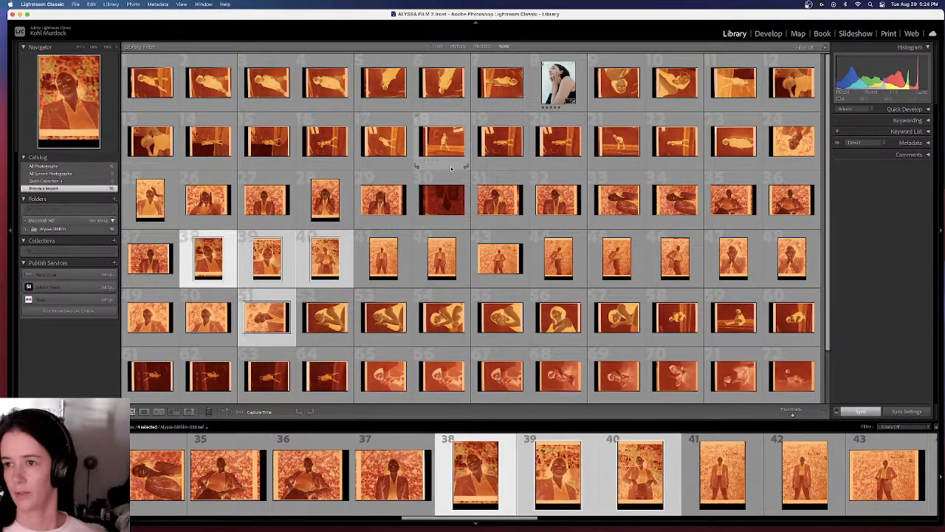
# Open the dark negative 30 in the enlarged view and rotate it 180 degrees
pyautogui.click(490, 199)
pyautogui.doubleClick(449, 199)
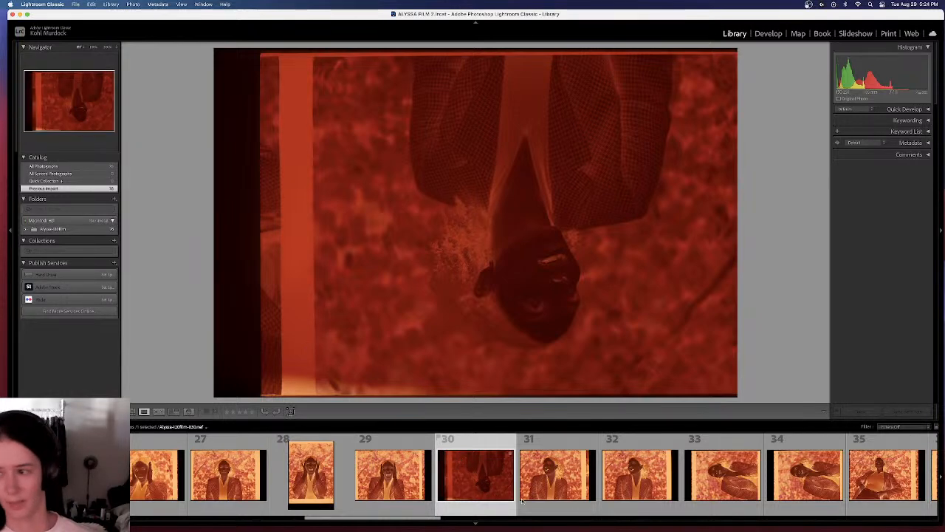
pyautogui.click(698, 458)
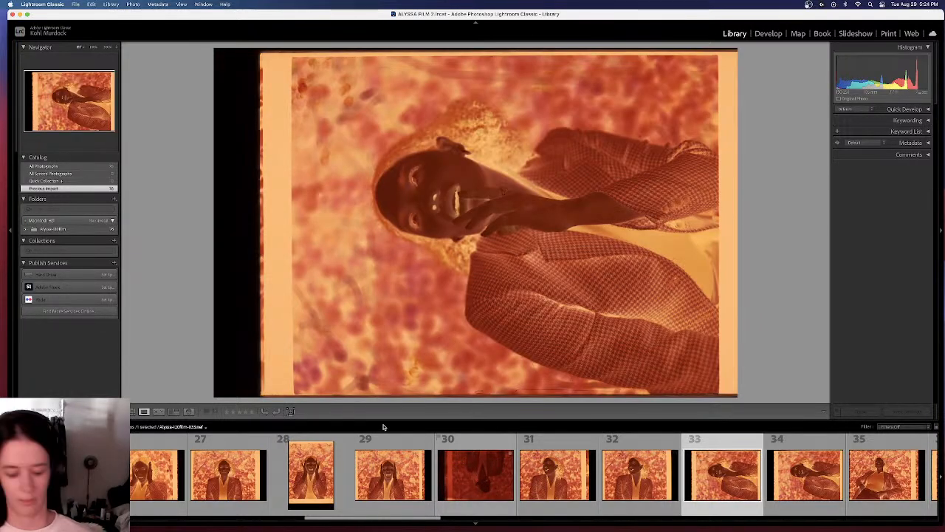
pyautogui.click(466, 477)
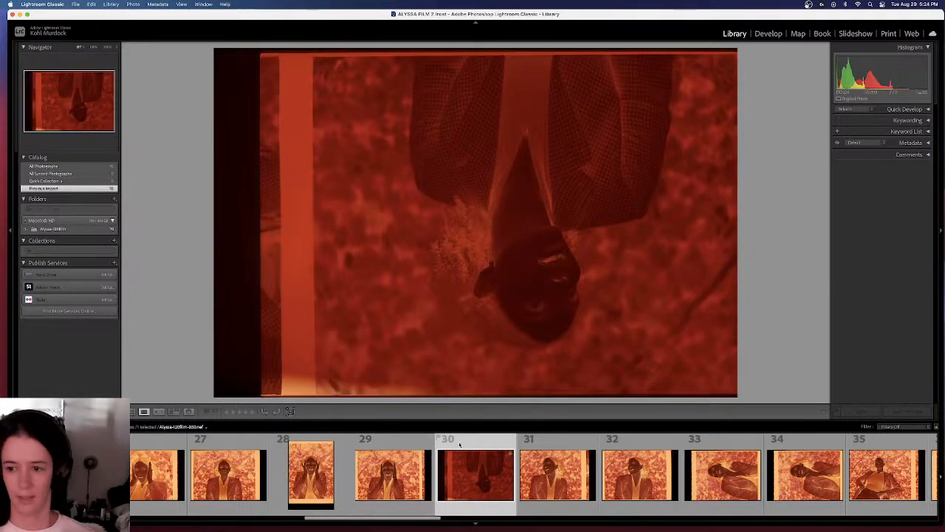
pyautogui.click(264, 411)
pyautogui.click(264, 412)
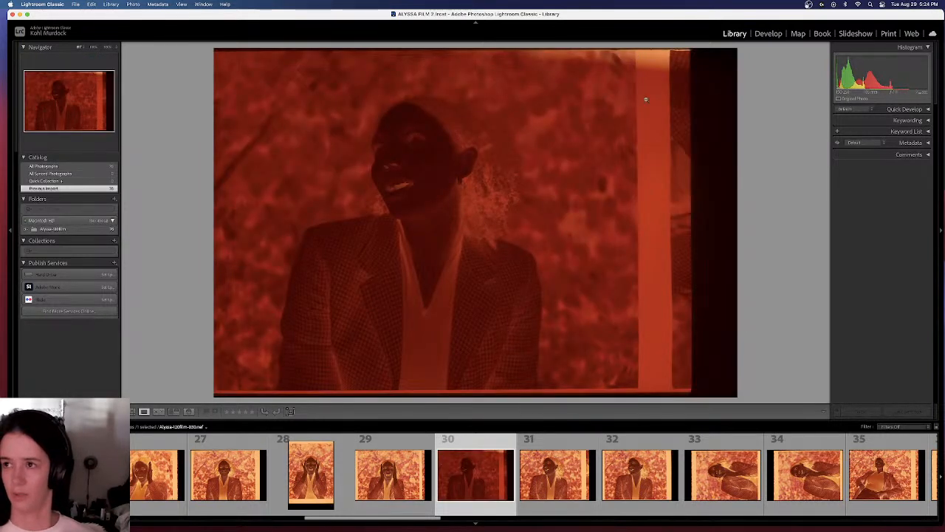
# Compare negatives 29, 30 and 31, and white balance negative 31 in Develop by sampling its clear film border
pyautogui.click(392, 473)
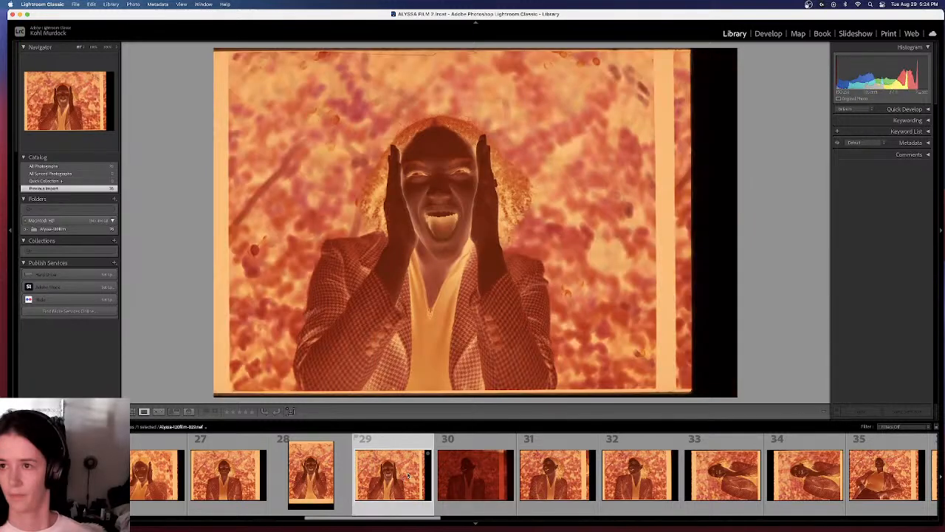
pyautogui.click(469, 474)
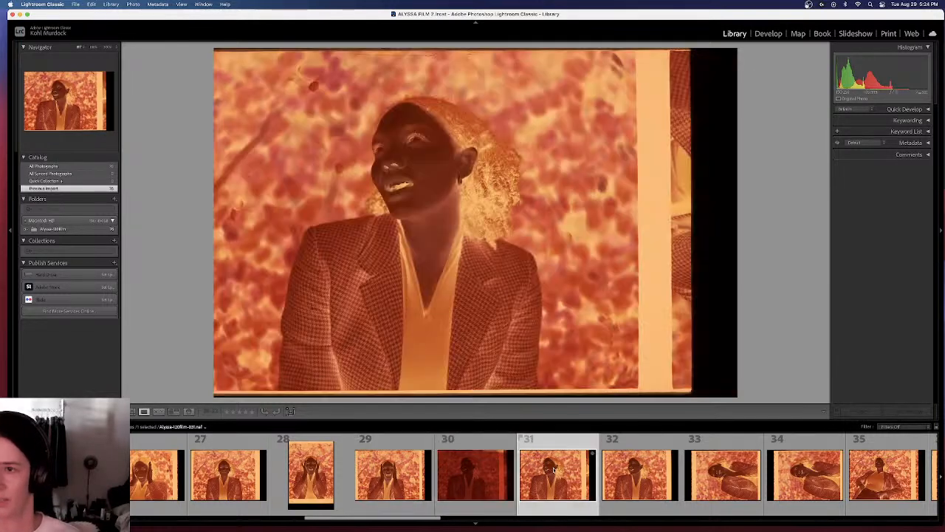
pyautogui.click(526, 463)
pyautogui.click(484, 467)
pyautogui.click(532, 466)
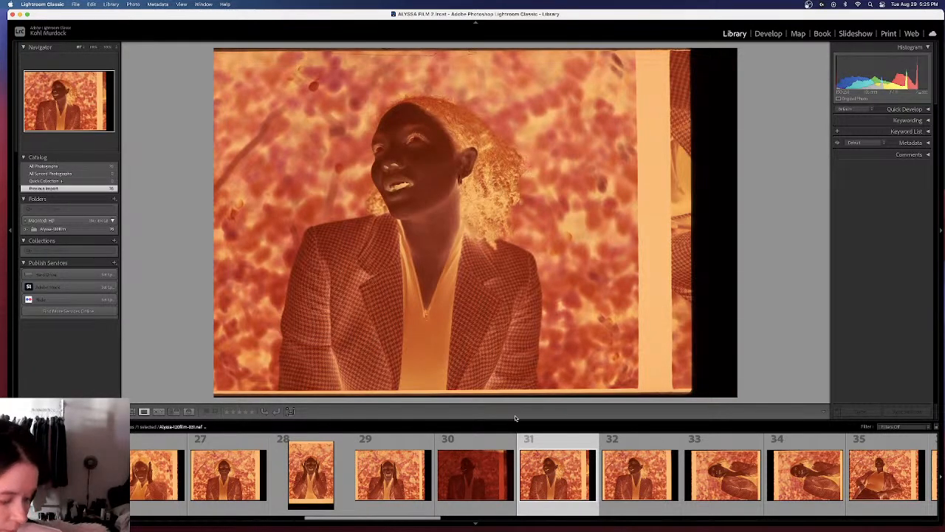
pyautogui.click(768, 34)
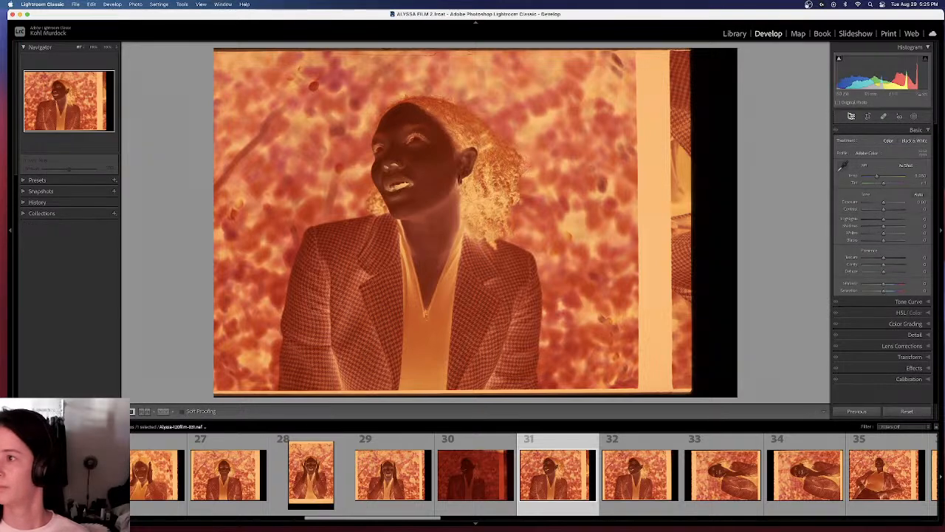
pyautogui.click(840, 166)
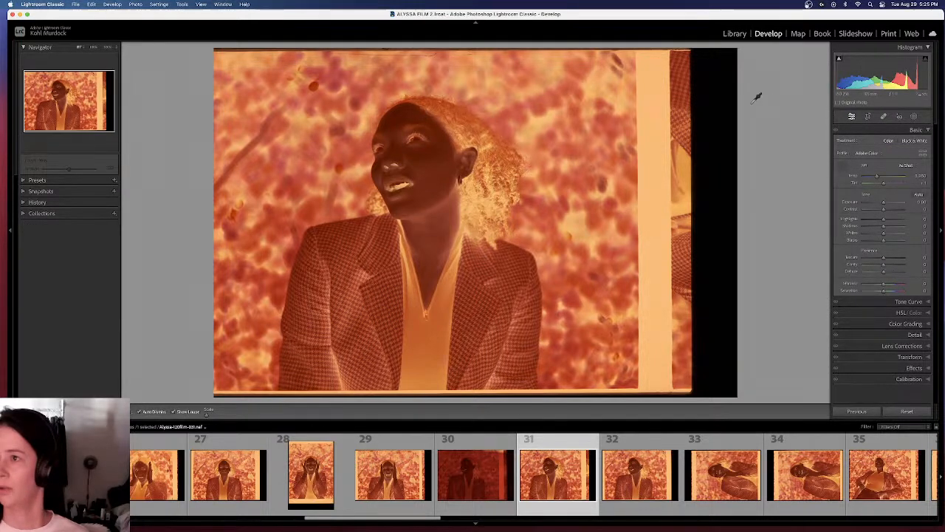
pyautogui.click(668, 129)
# Crop negative 31 to the picture area, excluding the film border and the black scan edge
pyautogui.press('r')
pyautogui.moveTo(229, 86); pyautogui.dragTo(624, 375)
pyautogui.press('Return')
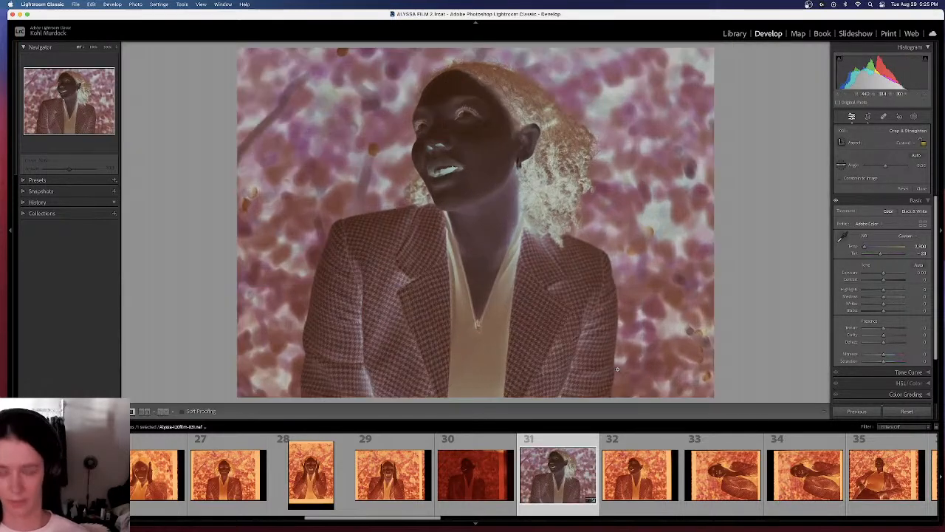
# Open negative 31 in Negative Lab Pro and convert it to a positive
pyautogui.click(75, 4)
pyautogui.moveTo(171, 173)
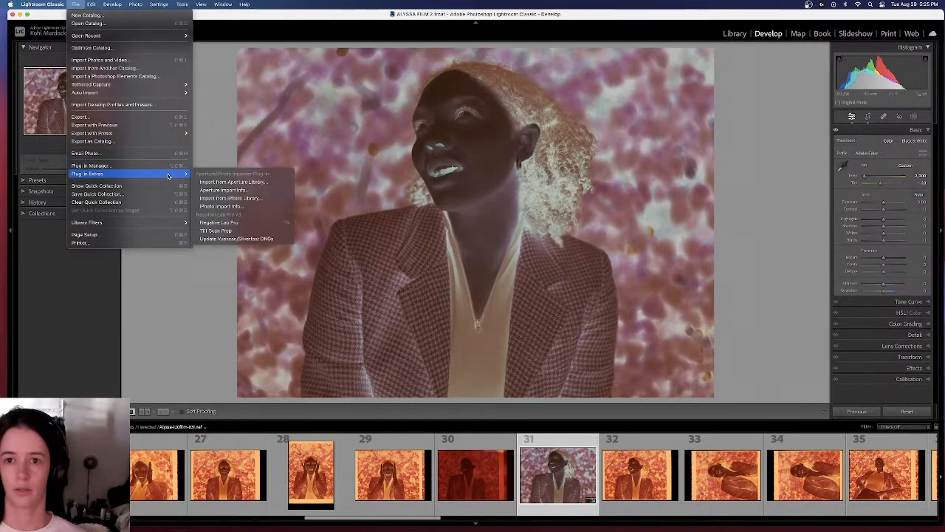
pyautogui.click(265, 220)
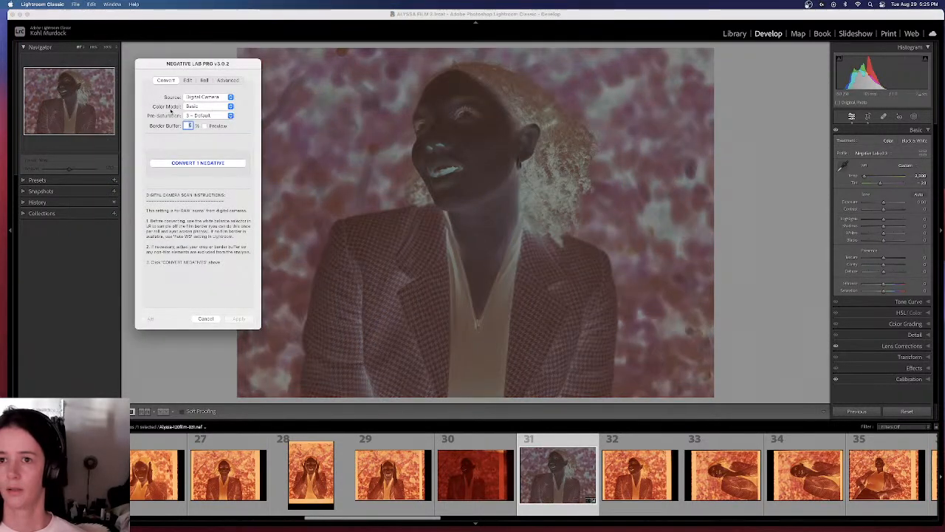
pyautogui.click(193, 162)
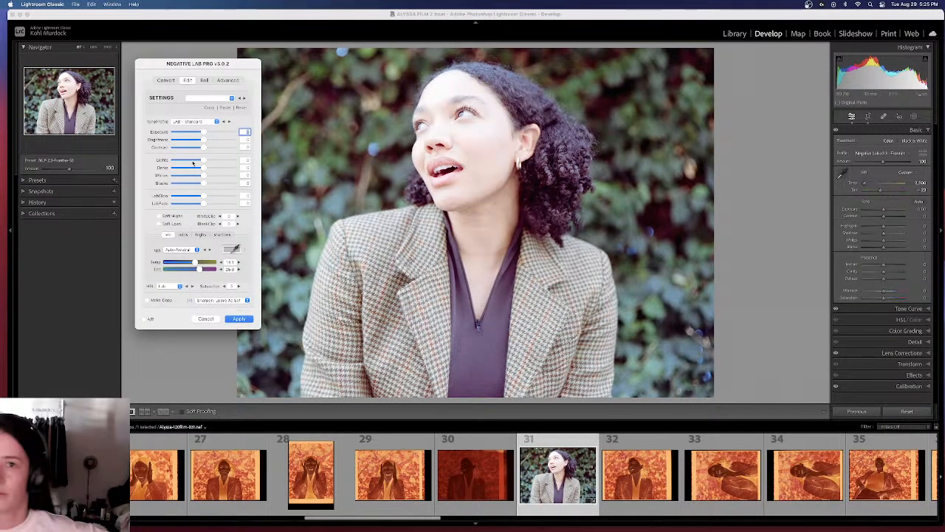
# Compare tone profiles on the converted photo, choose LINEAR - Gamma, and lower Lights to about -15
pyautogui.click(229, 122)
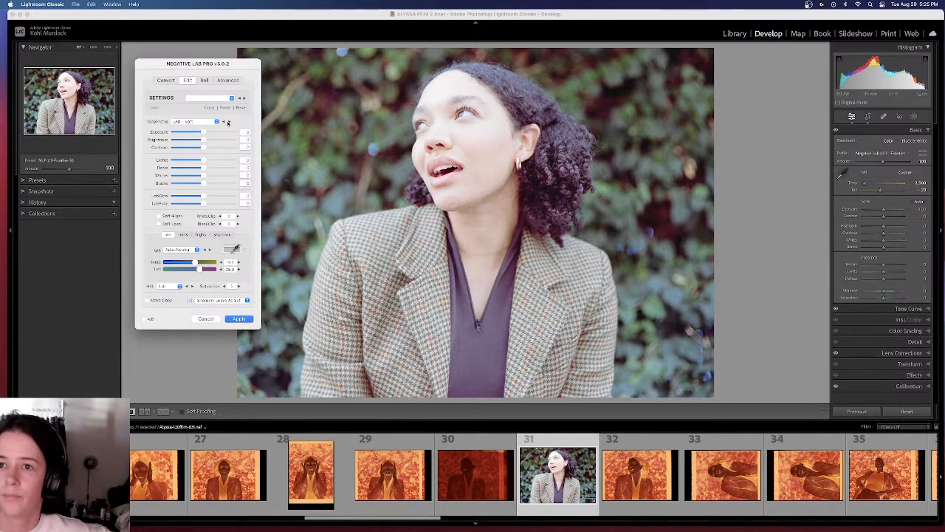
pyautogui.click(228, 122)
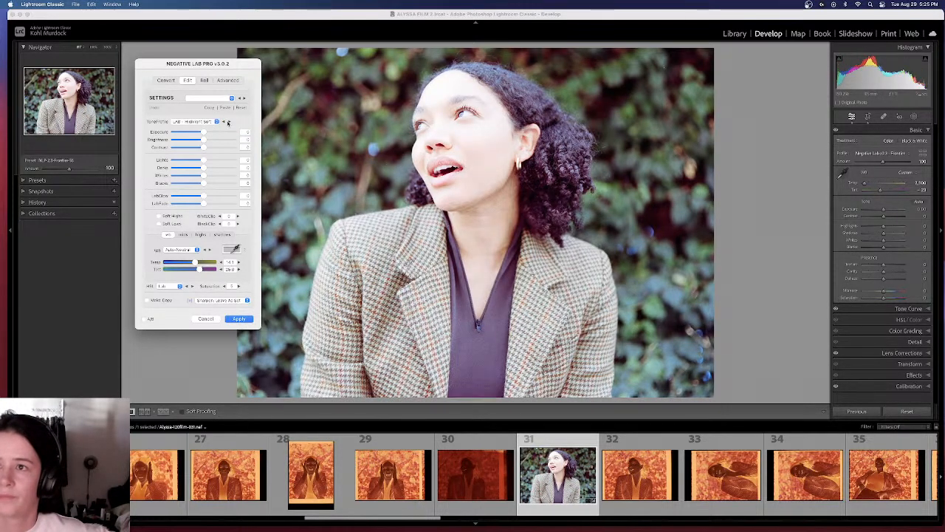
pyautogui.click(228, 122)
pyautogui.click(228, 123)
pyautogui.click(200, 122)
pyautogui.click(202, 146)
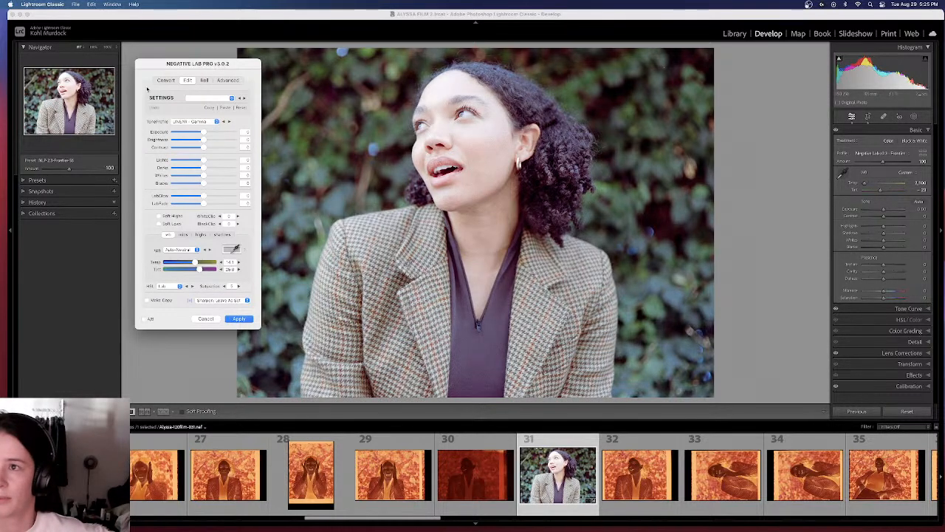
pyautogui.moveTo(178, 63); pyautogui.dragTo(111, 36)
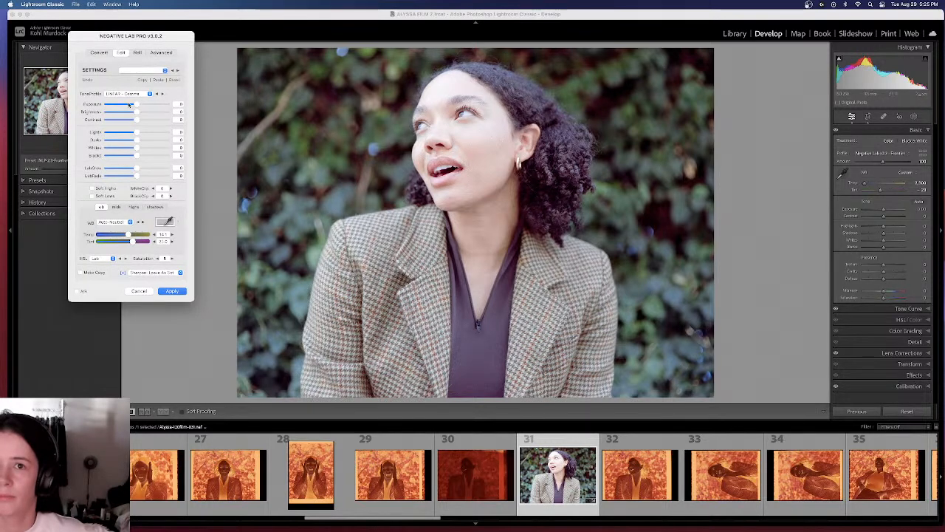
pyautogui.moveTo(135, 133); pyautogui.dragTo(125, 132)
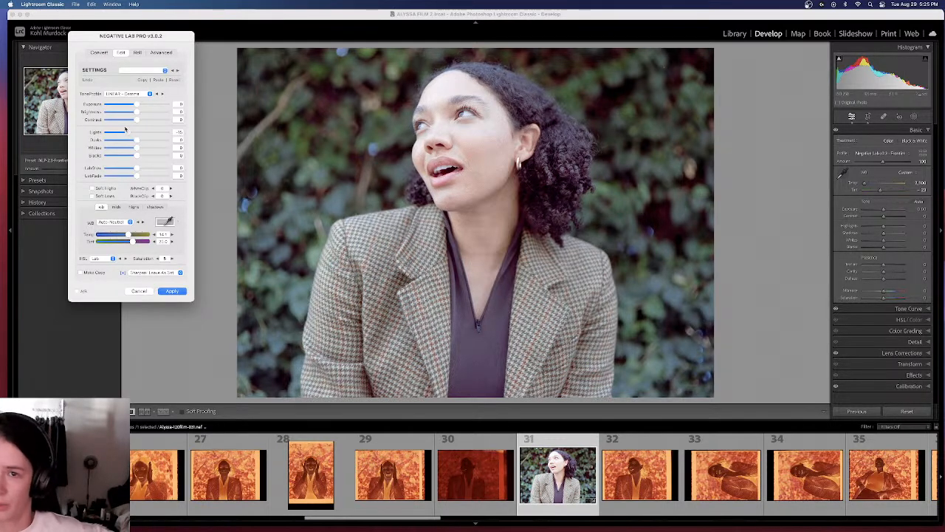
# Try the Standard, Kodak, Fuji and Cine-D white balances, return to Auto-Neutral, and cancel the conversion of negative 31
pyautogui.click(115, 222)
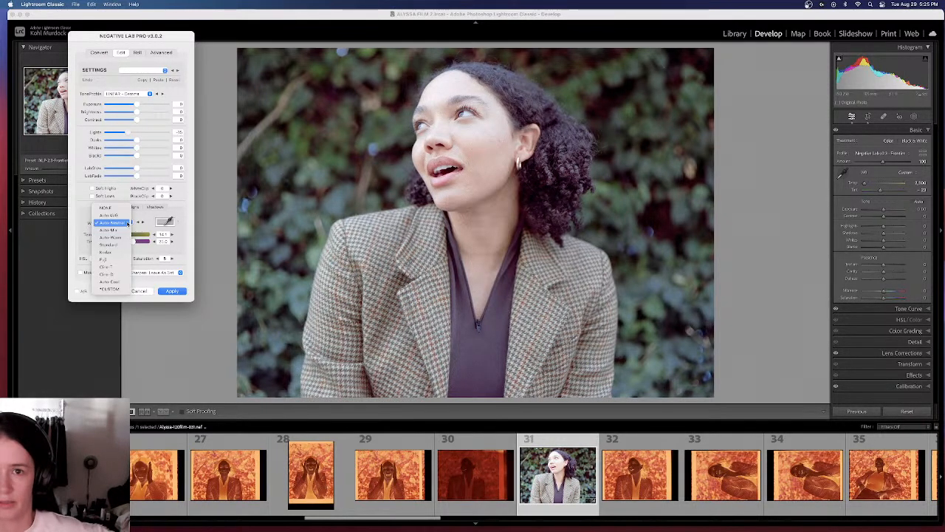
pyautogui.click(115, 245)
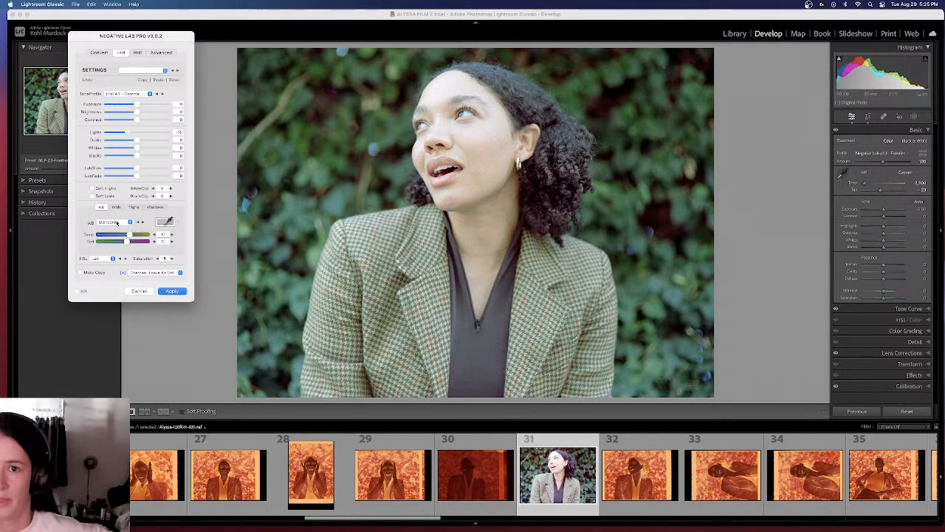
pyautogui.click(115, 222)
pyautogui.click(104, 230)
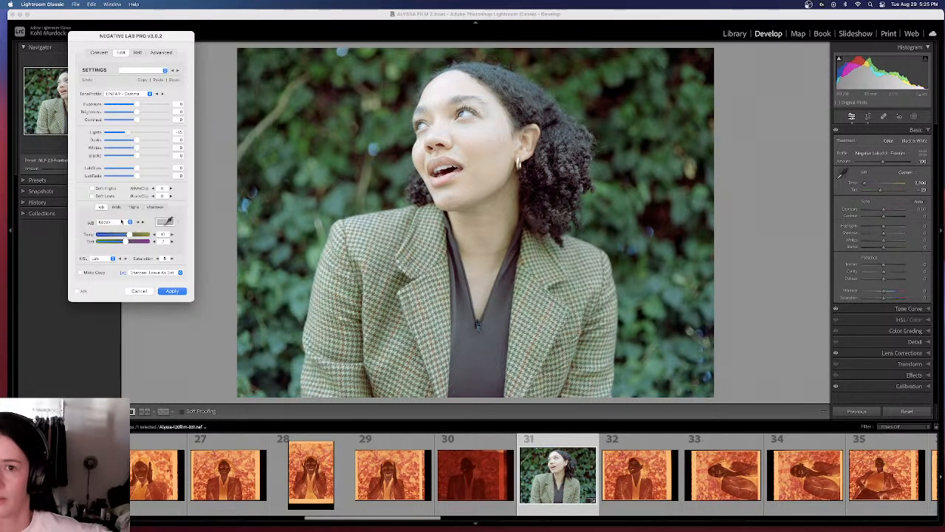
pyautogui.click(121, 223)
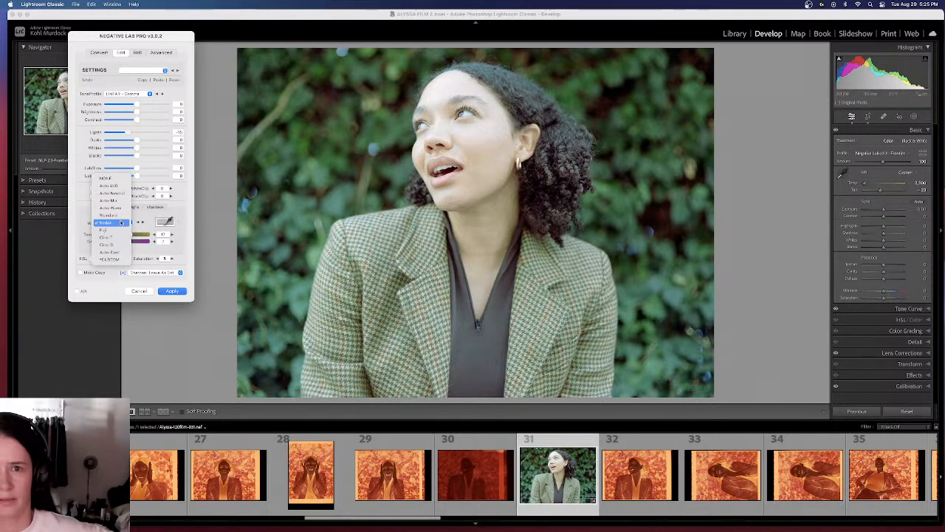
pyautogui.click(119, 227)
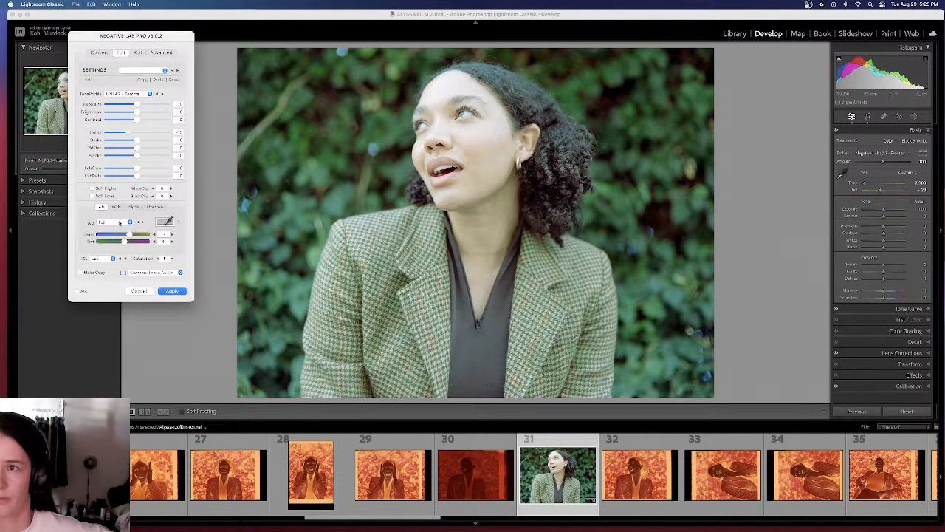
pyautogui.click(118, 223)
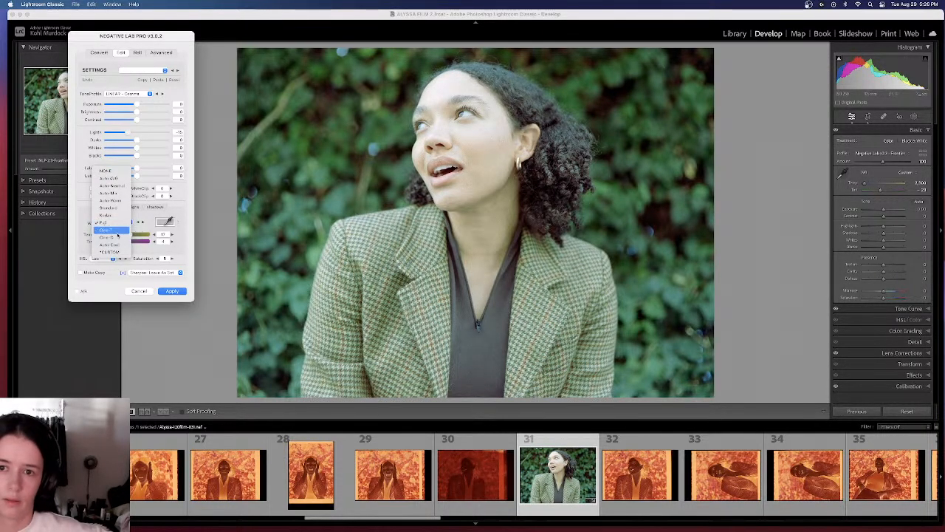
pyautogui.click(111, 237)
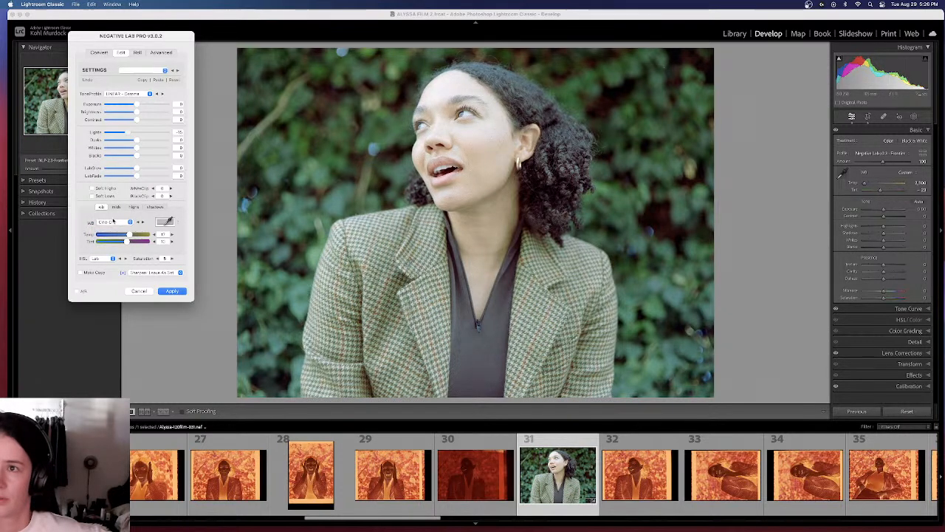
pyautogui.click(113, 222)
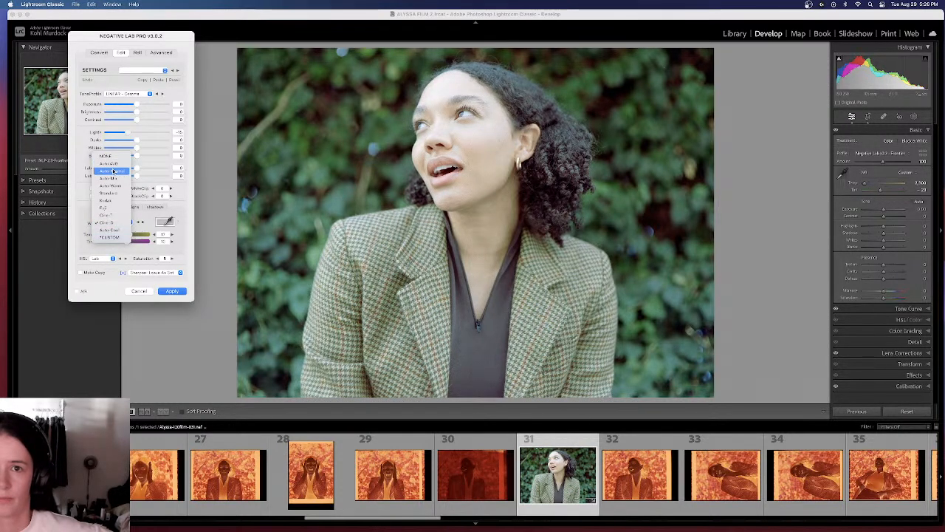
pyautogui.click(113, 171)
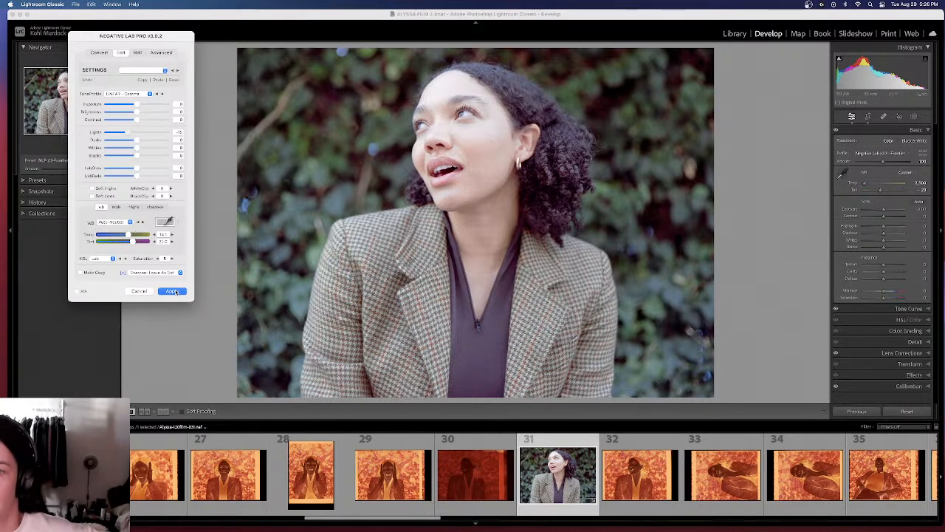
pyautogui.click(137, 291)
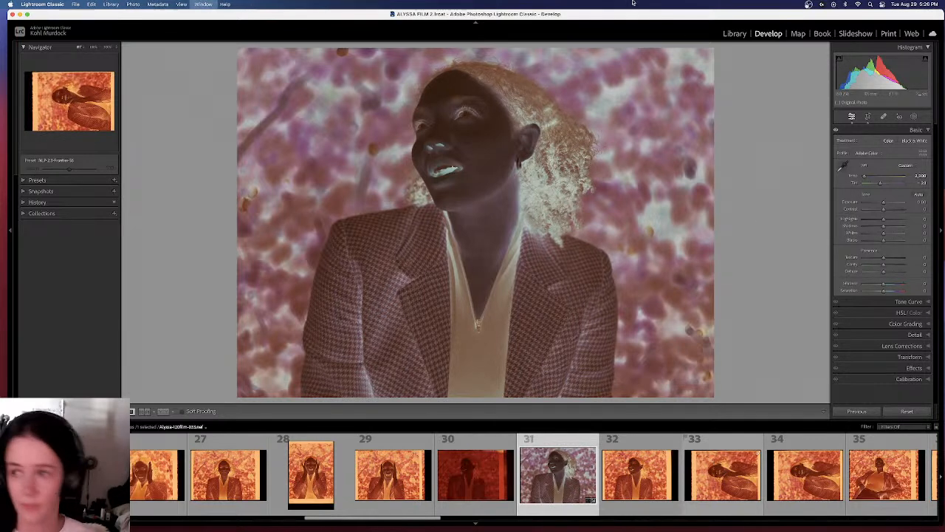
# Return to the Library grid, select negative 33 and turn on Solo Mode for the Catalog, Folders and Collections sections
pyautogui.press('g')
pyautogui.click(631, 210)
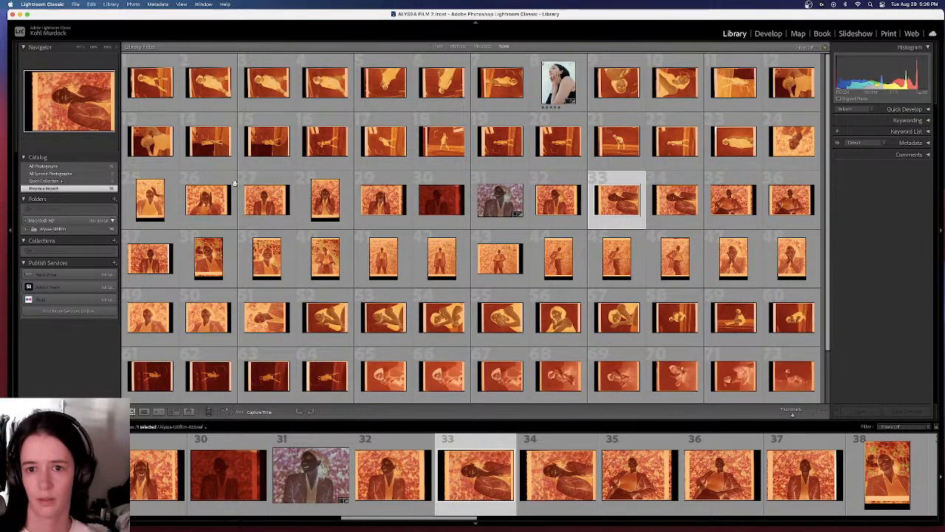
pyautogui.rightClick(77, 157)
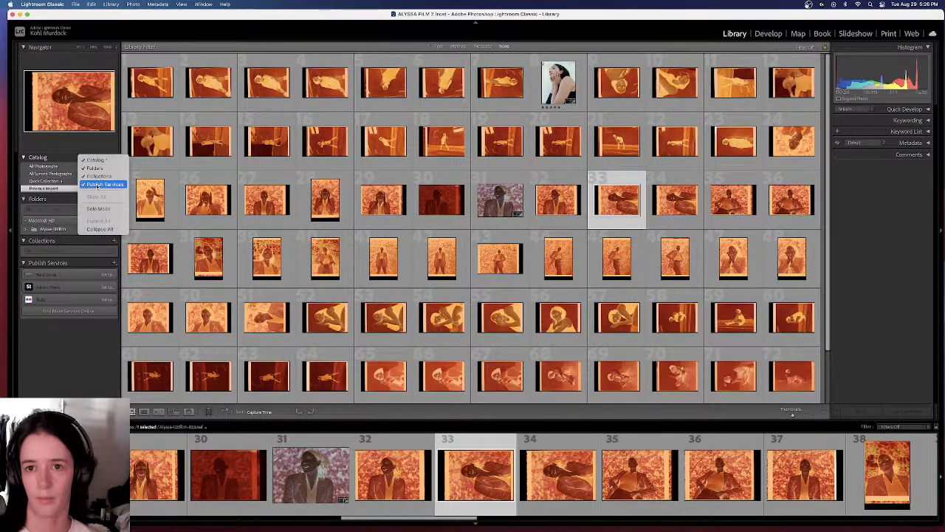
pyautogui.click(99, 207)
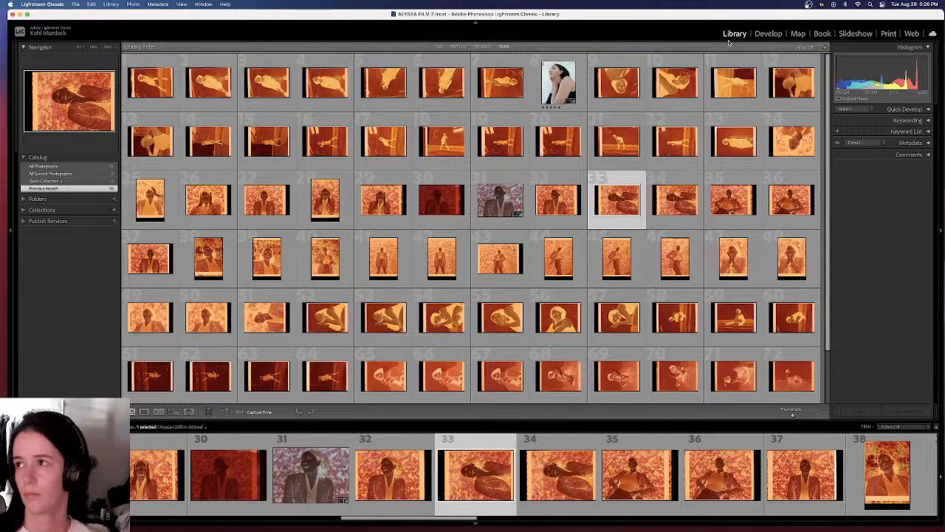
# In Develop, select negative 32 and create a collection named Convert Multiple that includes it
pyautogui.click(760, 34)
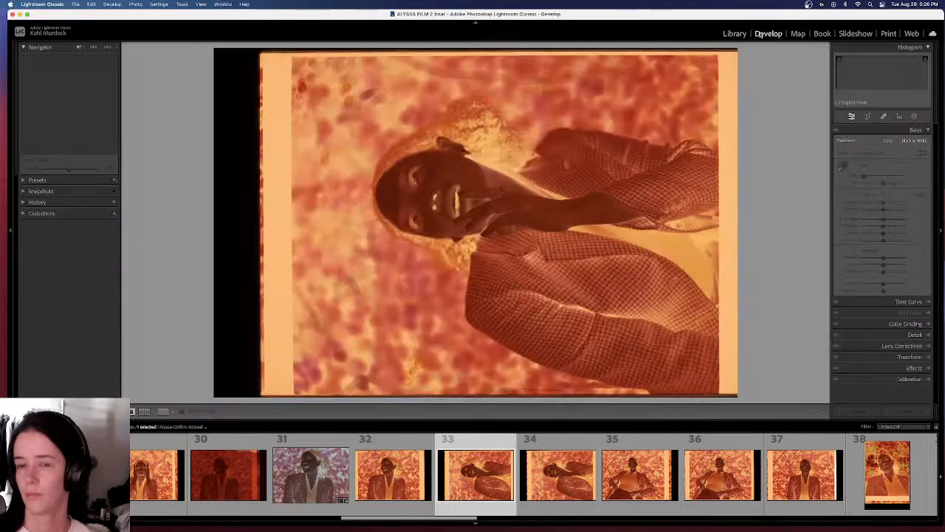
pyautogui.click(29, 214)
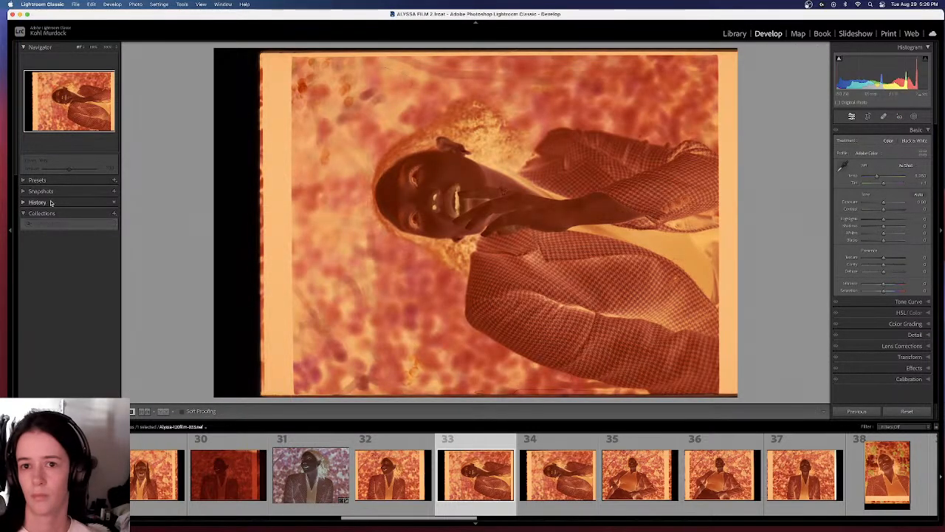
pyautogui.press('Left')
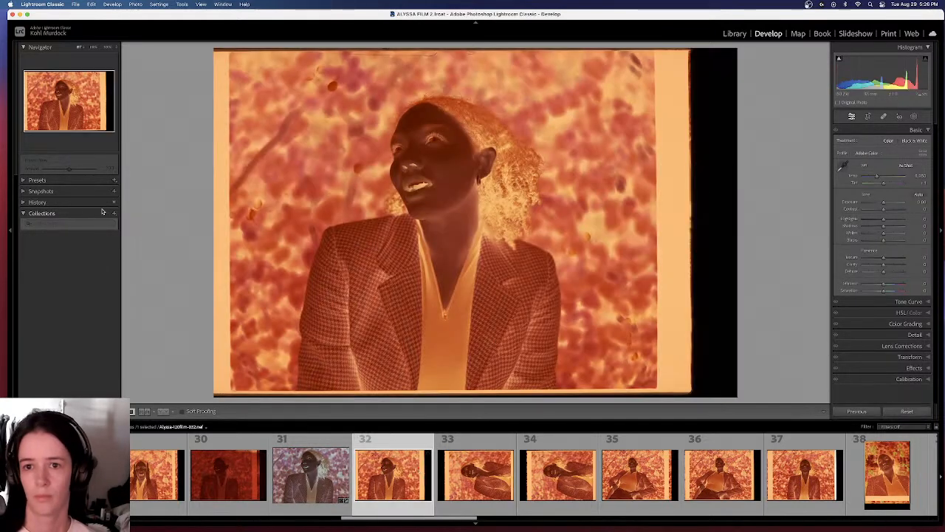
pyautogui.click(114, 213)
pyautogui.click(127, 222)
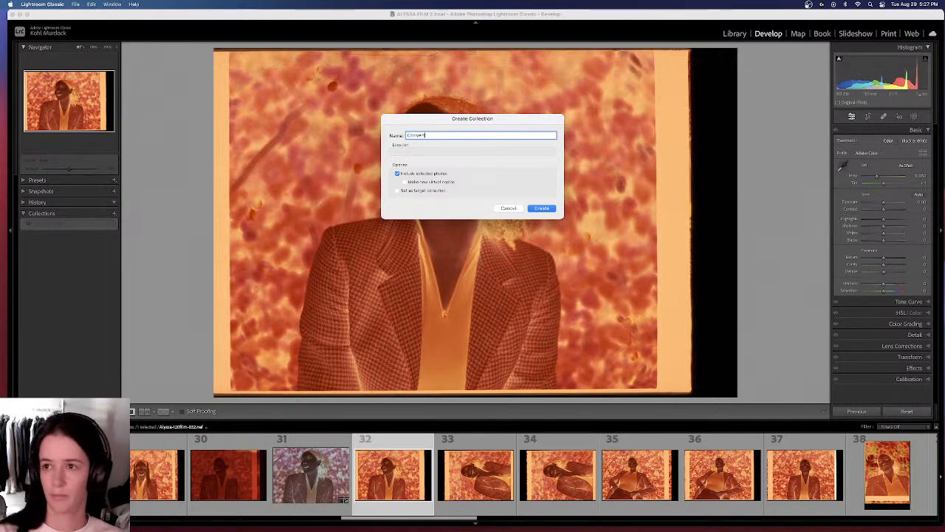
pyautogui.press('Return')
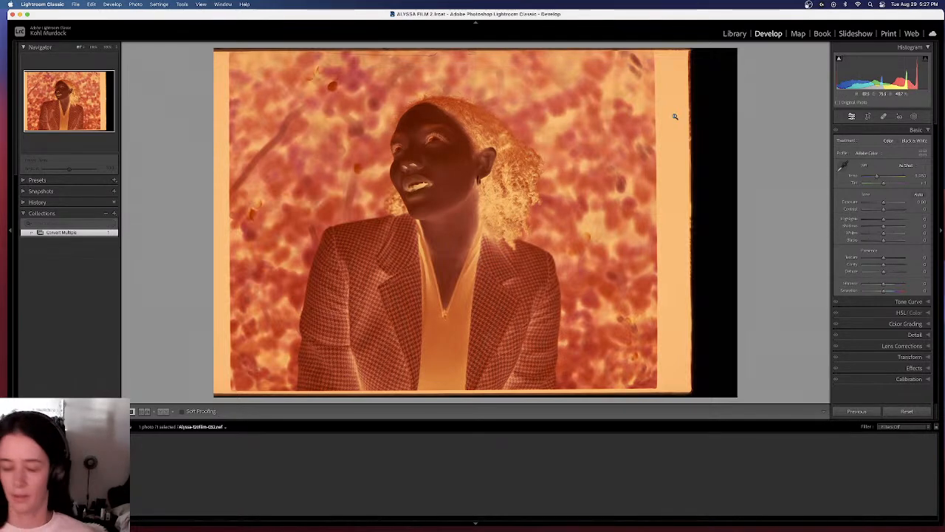
# Add negative 31 from All Photographs to the Convert Multiple collection and open the collection to check it
pyautogui.press('g')
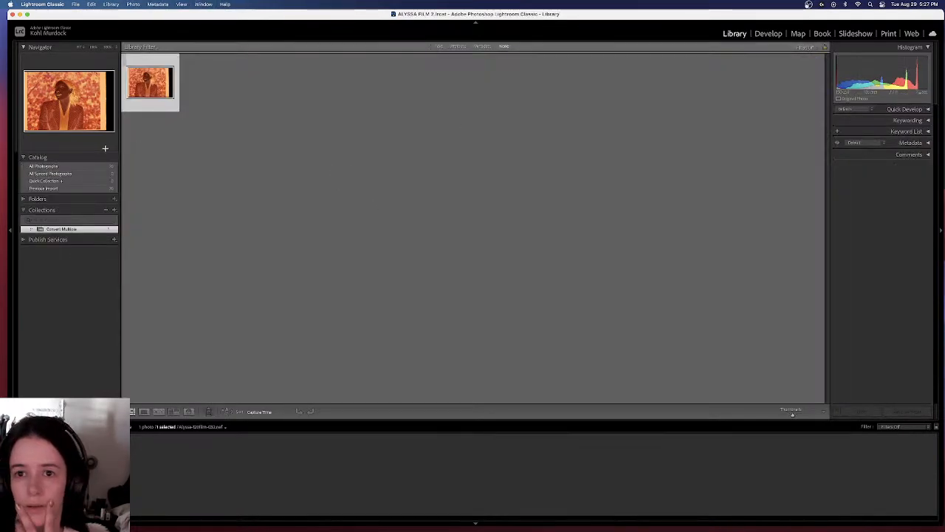
pyautogui.click(94, 169)
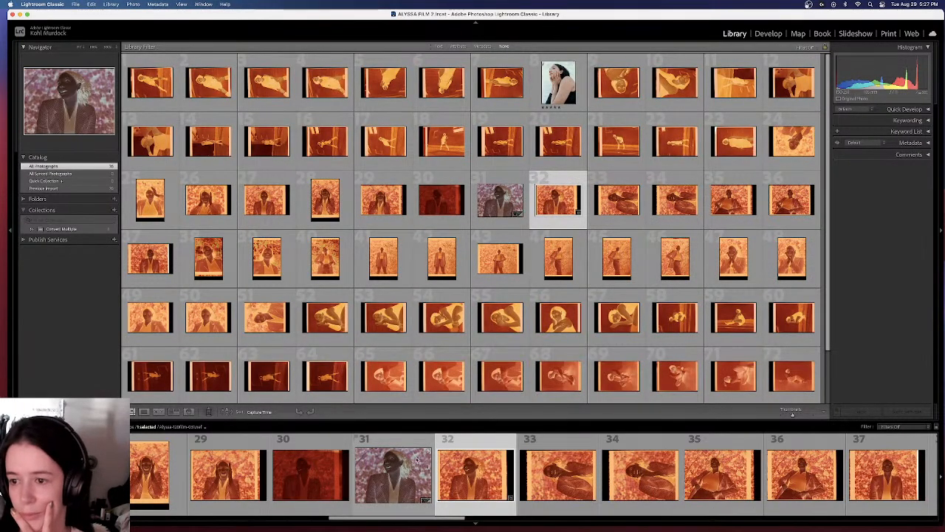
pyautogui.click(376, 469)
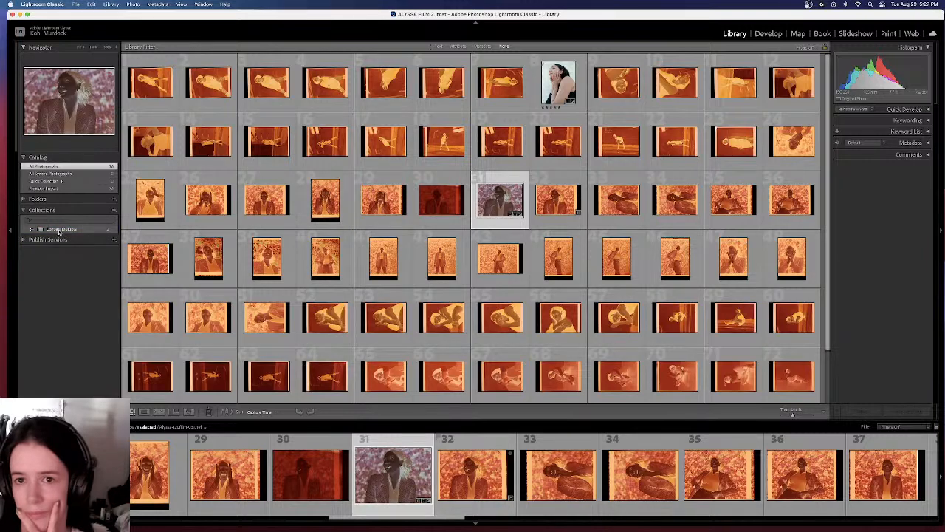
pyautogui.click(59, 230)
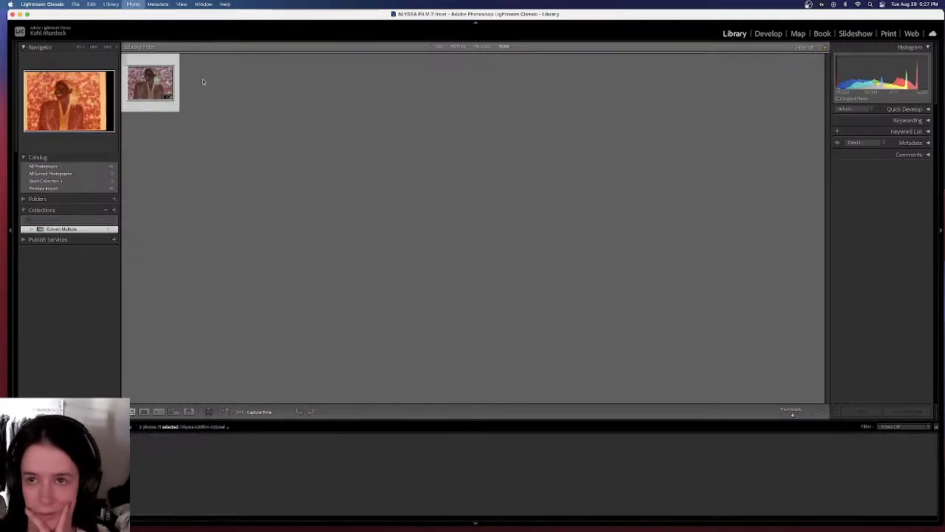
# From All Photographs, view negatives 39 and 38 enlarged, add negative 38 to the Convert Multiple collection, and return to the grid
pyautogui.click(59, 165)
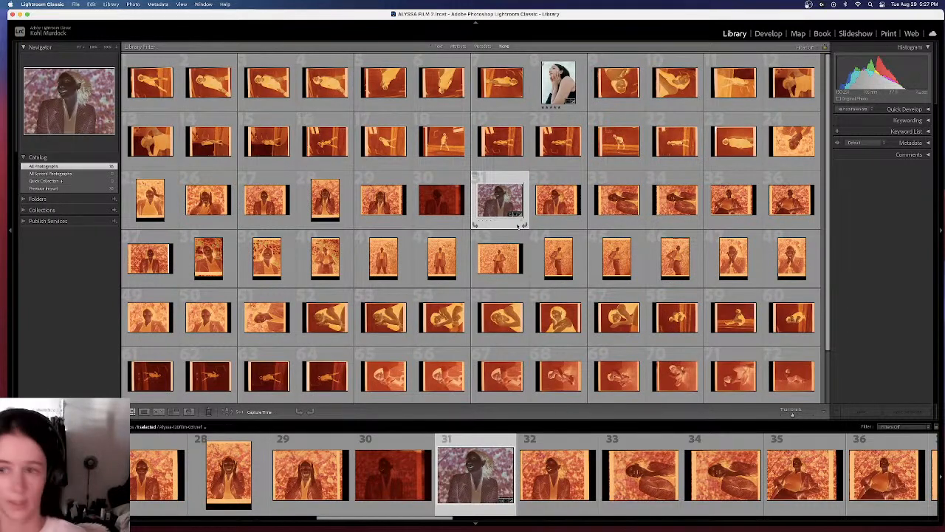
pyautogui.doubleClick(294, 249)
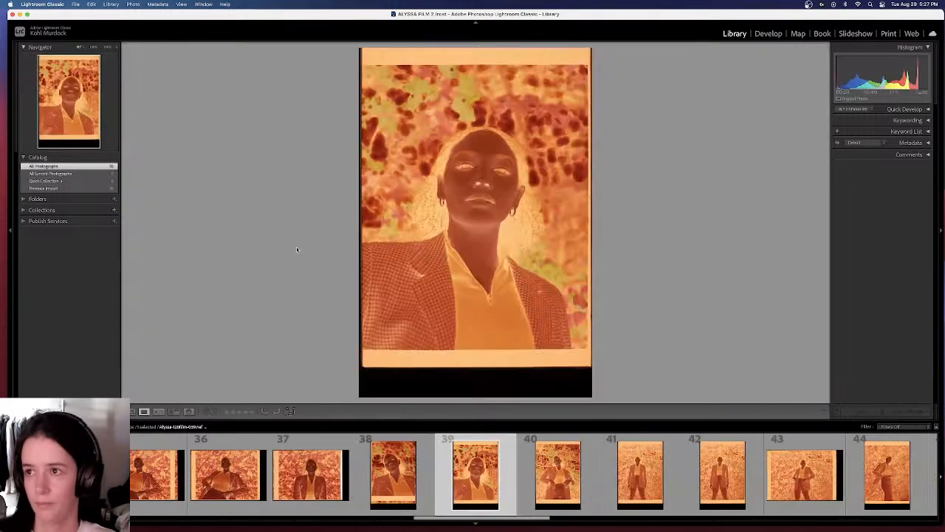
pyautogui.click(411, 480)
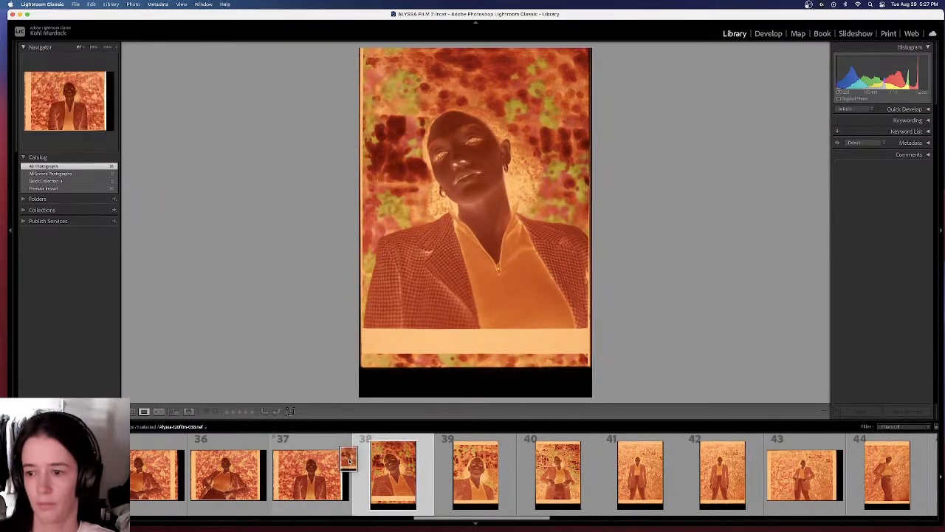
pyautogui.click(51, 221)
pyautogui.click(48, 190)
pyautogui.click(42, 180)
pyautogui.moveTo(387, 477); pyautogui.dragTo(95, 201)
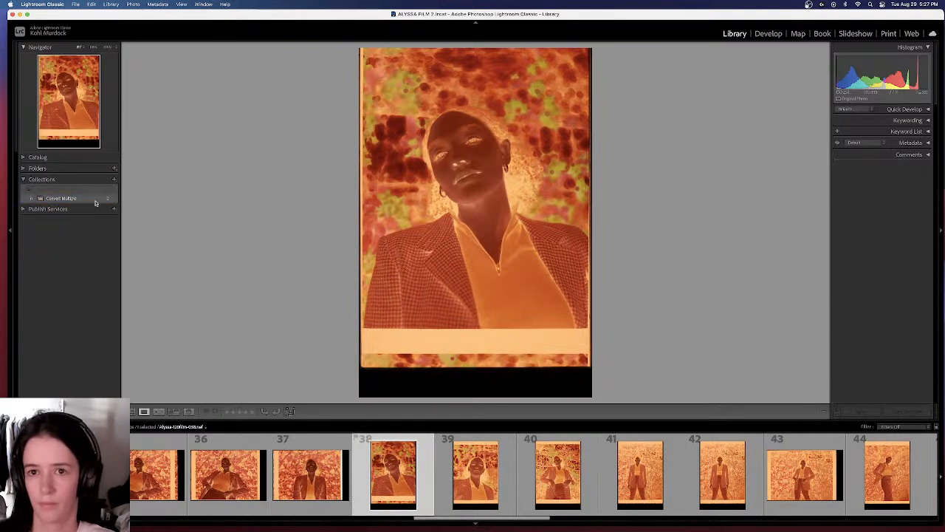
pyautogui.press('g')
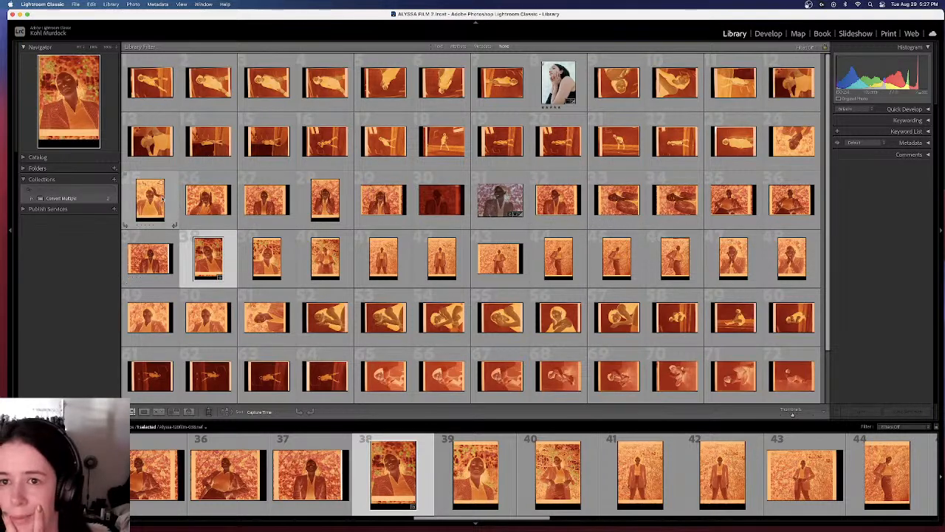
# Rotate negative 24 upright, add negative 25 to the Convert Multiple collection, and return to the grid
pyautogui.click(791, 140)
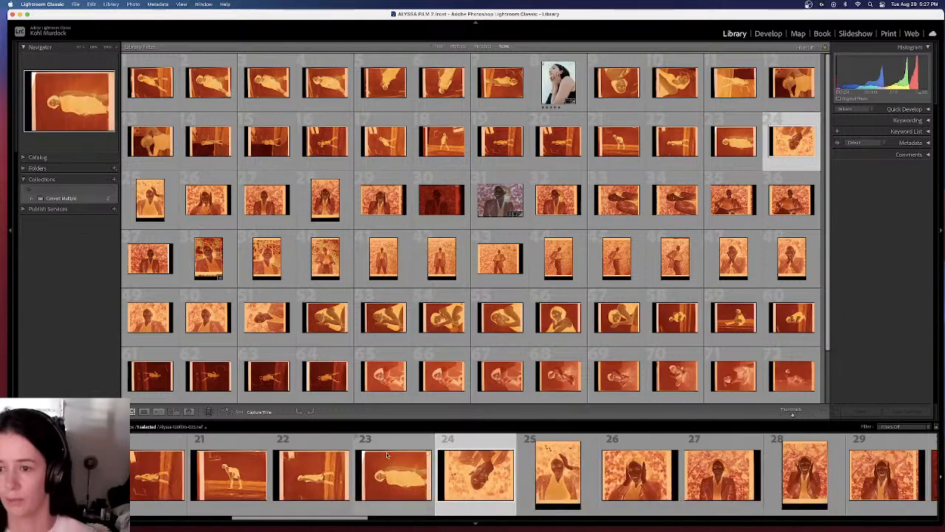
pyautogui.click(312, 411)
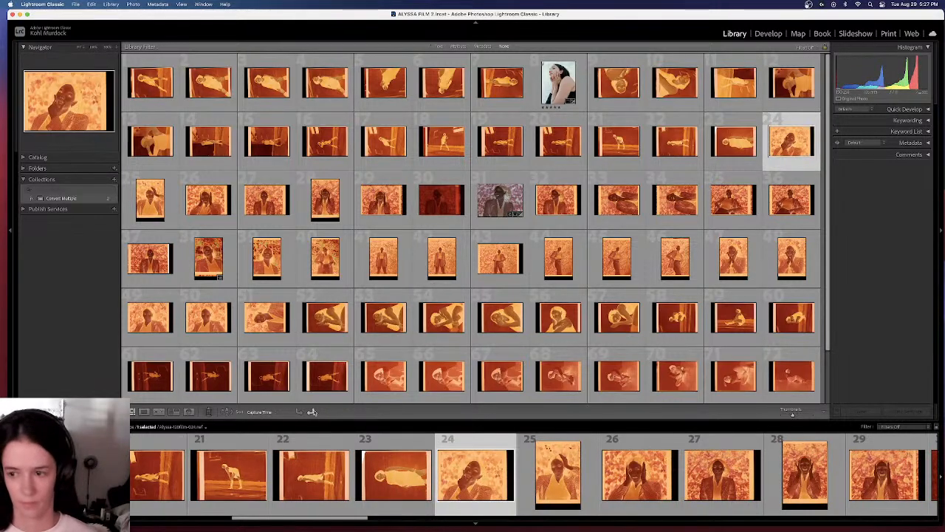
pyautogui.doubleClick(161, 194)
pyautogui.moveTo(474, 474); pyautogui.dragTo(95, 200)
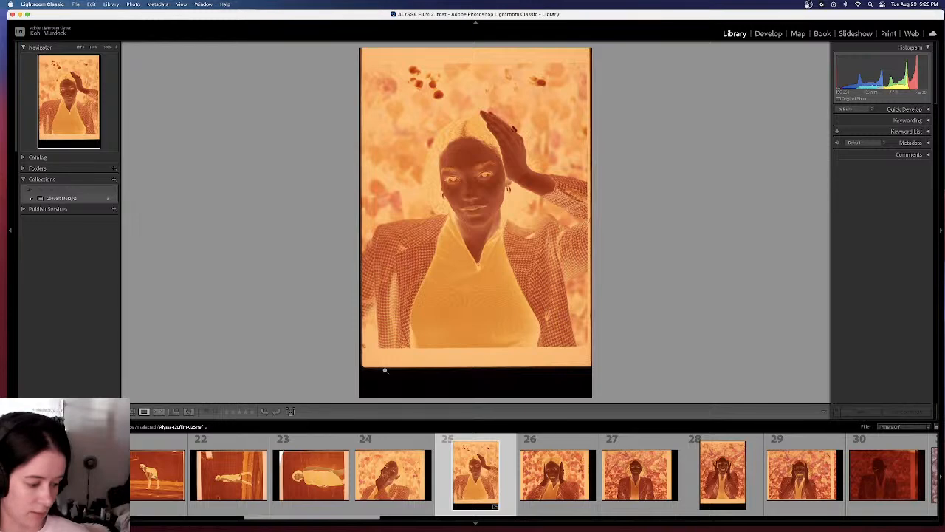
pyautogui.press('g')
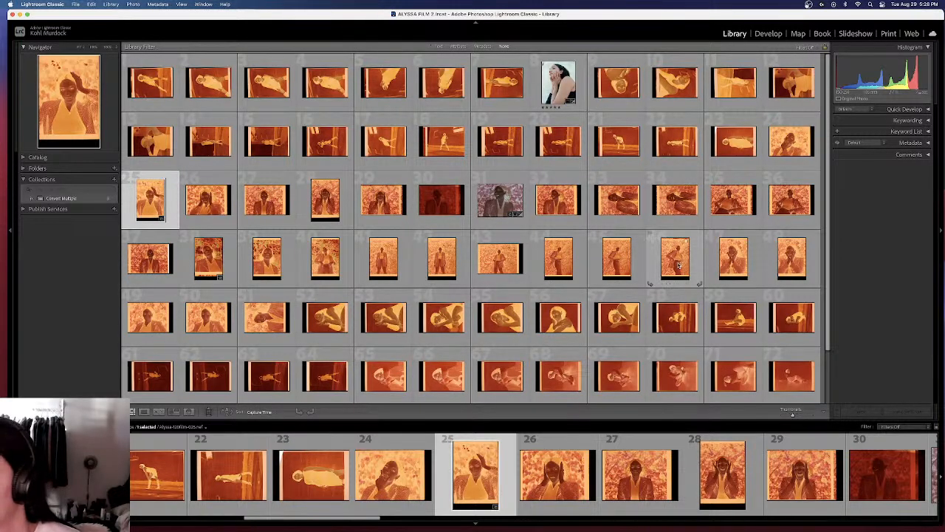
# View negatives 40 and 43 enlarged and add both to the Convert Multiple collection
pyautogui.doubleClick(337, 263)
pyautogui.moveTo(451, 434); pyautogui.dragTo(96, 198)
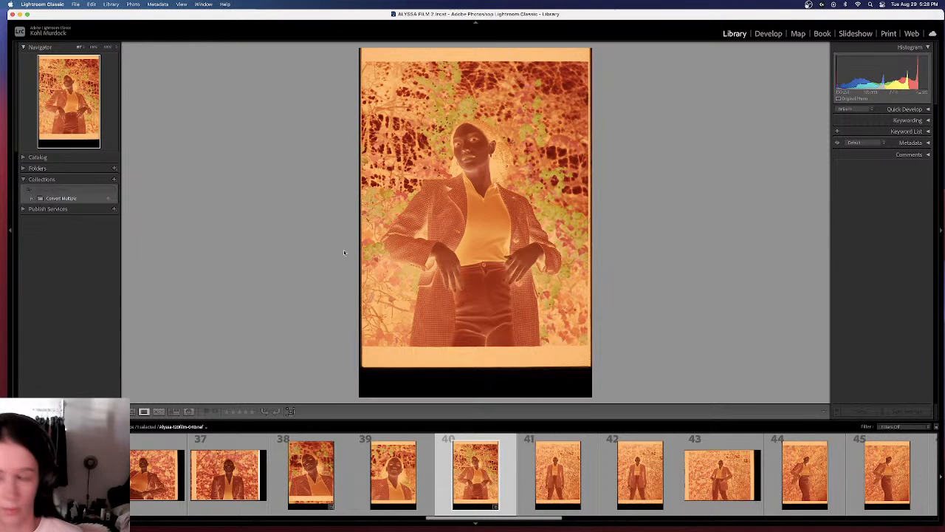
pyautogui.click(733, 483)
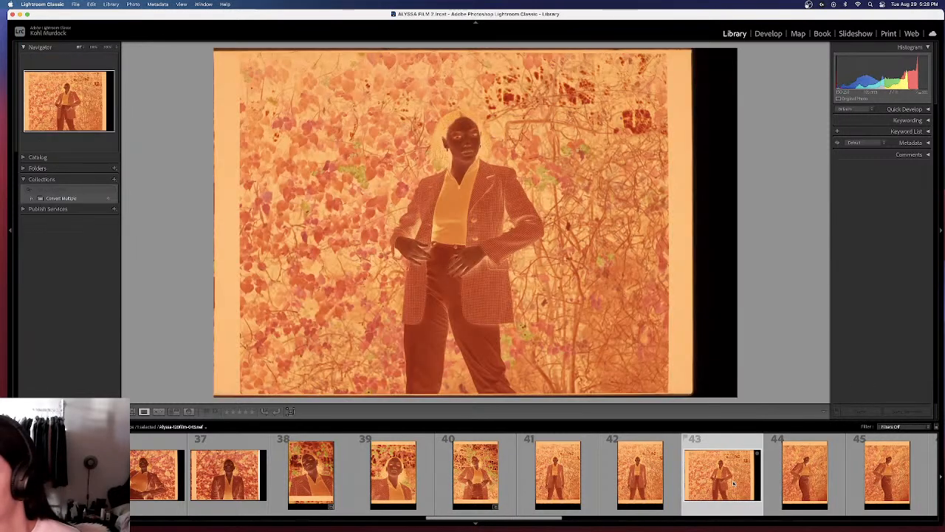
pyautogui.moveTo(731, 483); pyautogui.dragTo(67, 199)
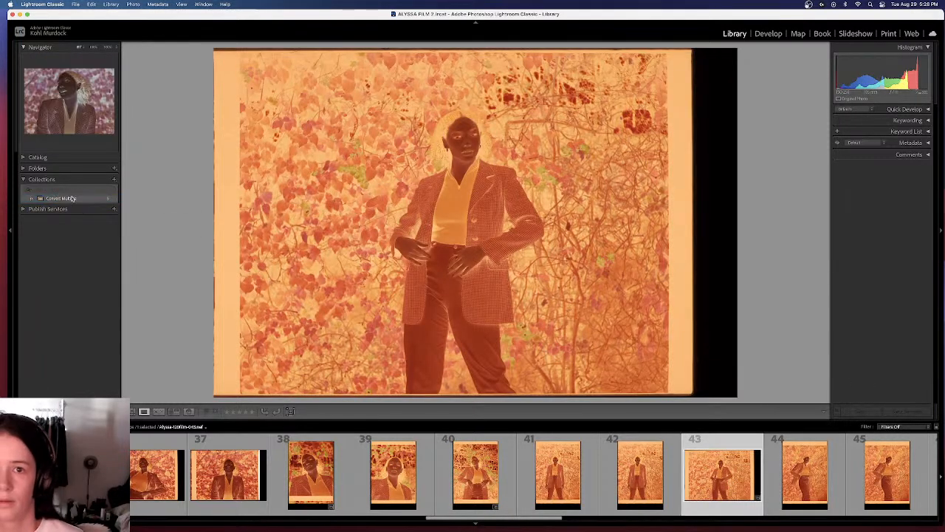
# Open the Convert Multiple collection in Develop and white balance negative 43 by sampling its unexposed film border
pyautogui.click(66, 198)
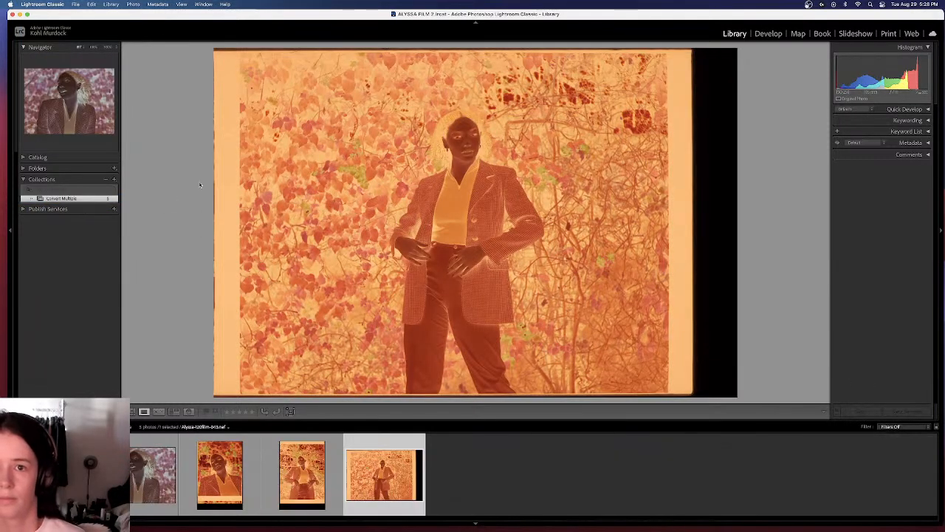
pyautogui.click(768, 33)
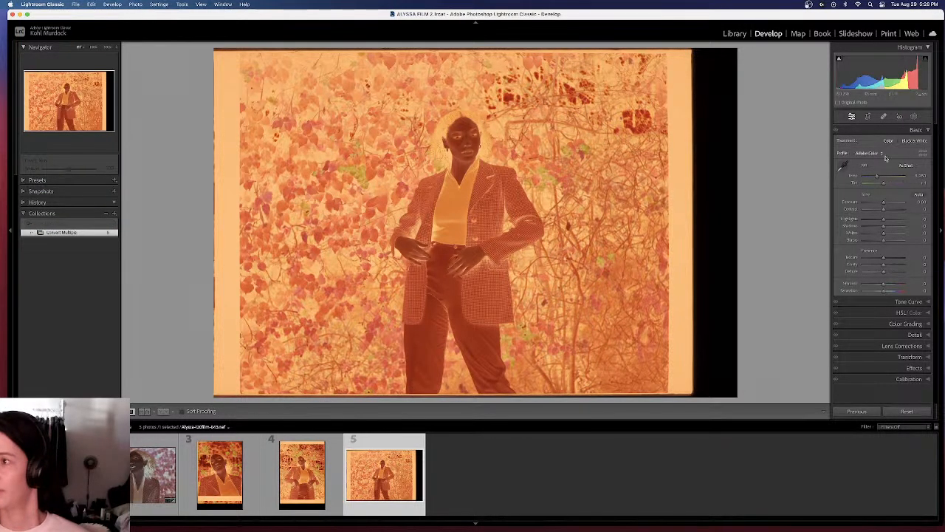
pyautogui.click(841, 165)
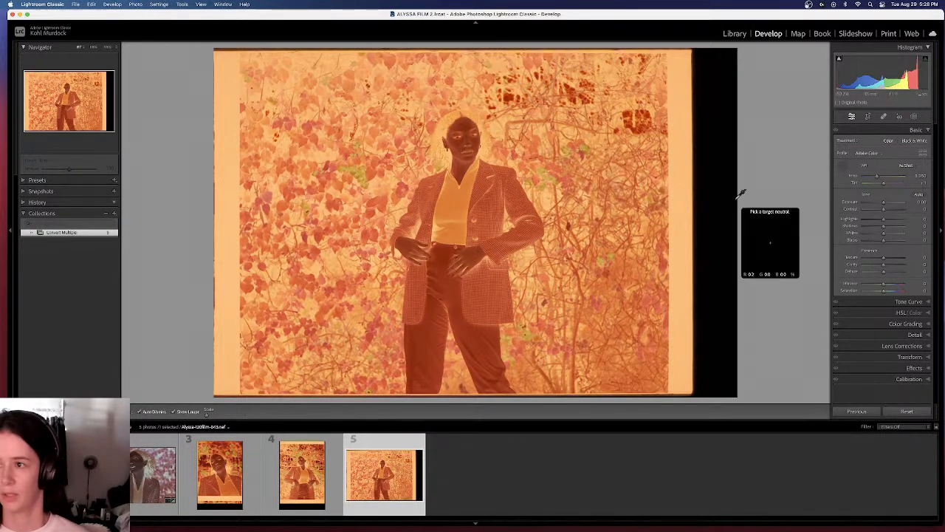
pyautogui.click(688, 160)
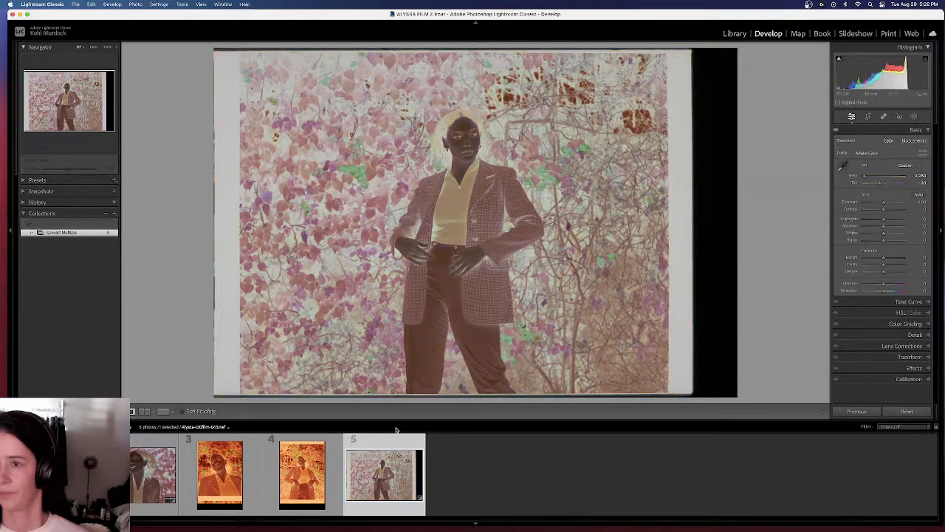
# White balance the fourth and third photos of the collection, negatives 40 and 38, by sampling their light film borders
pyautogui.click(310, 464)
pyautogui.click(841, 165)
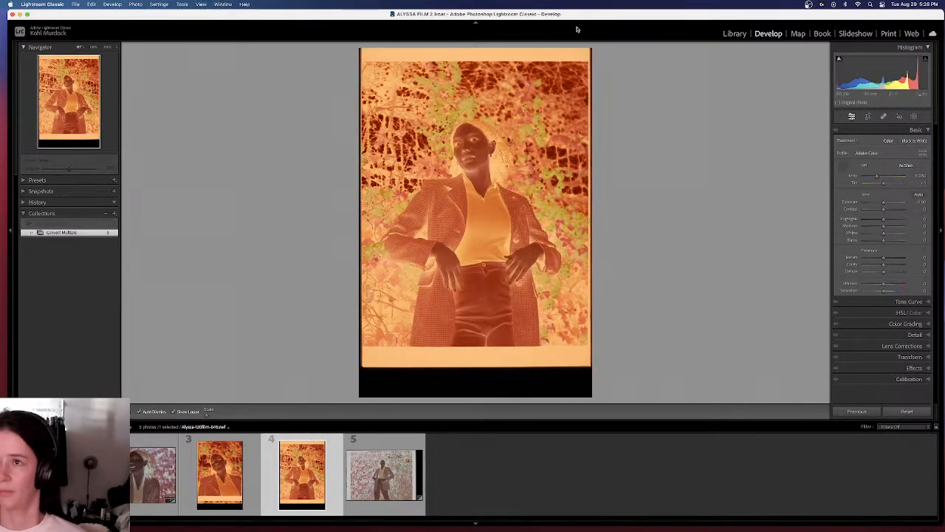
pyautogui.click(500, 54)
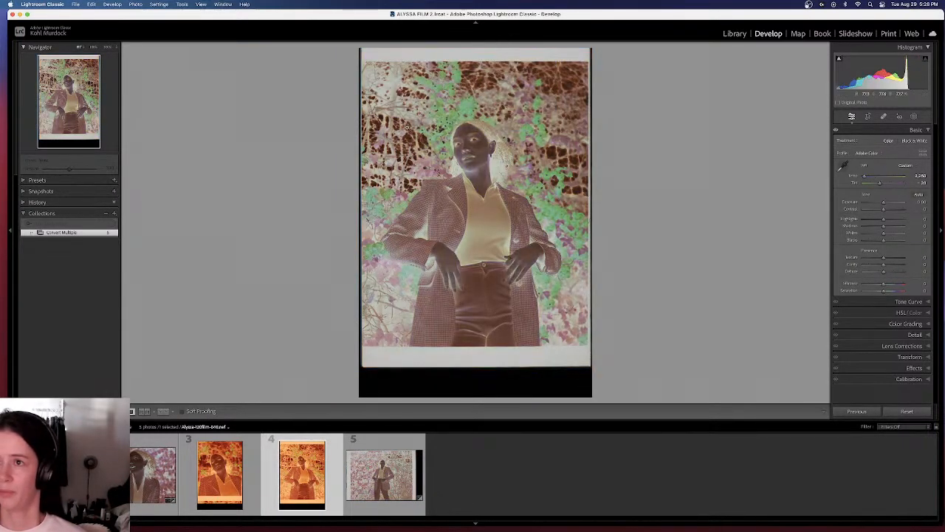
pyautogui.click(220, 476)
pyautogui.click(841, 164)
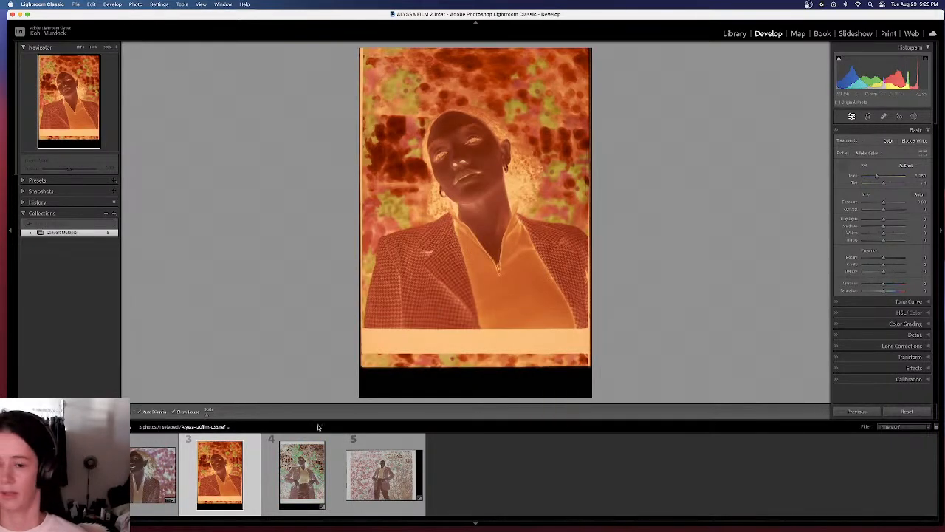
pyautogui.click(477, 340)
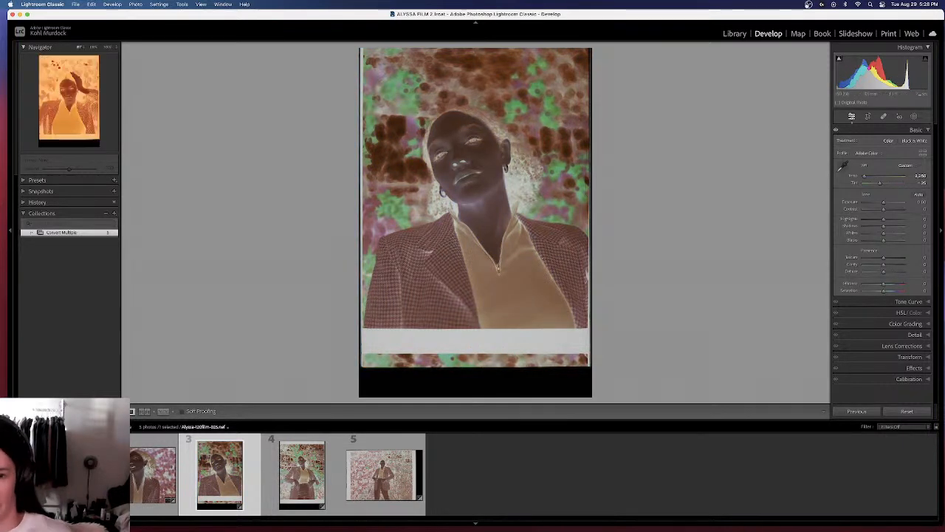
# Switch to the collection's first photo, negative 25, and white balance it from the film border below the image
pyautogui.press('Left')
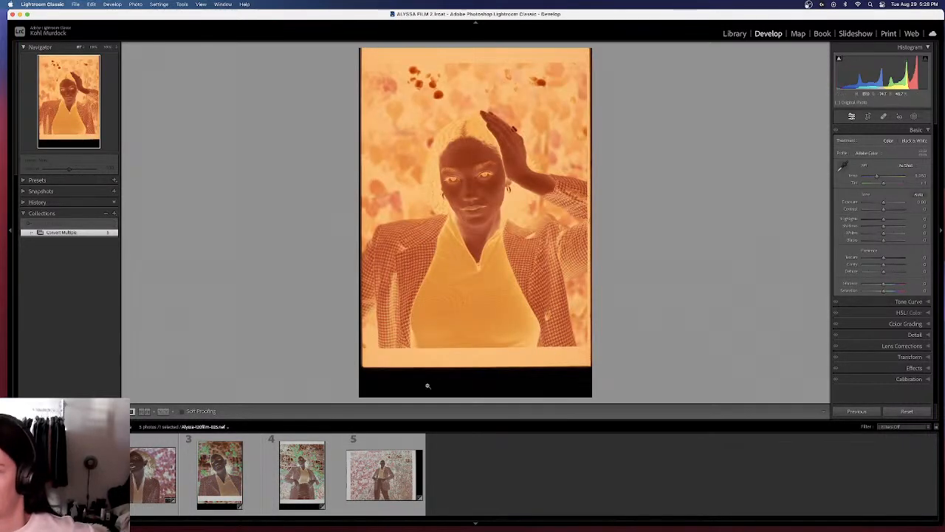
pyautogui.click(841, 164)
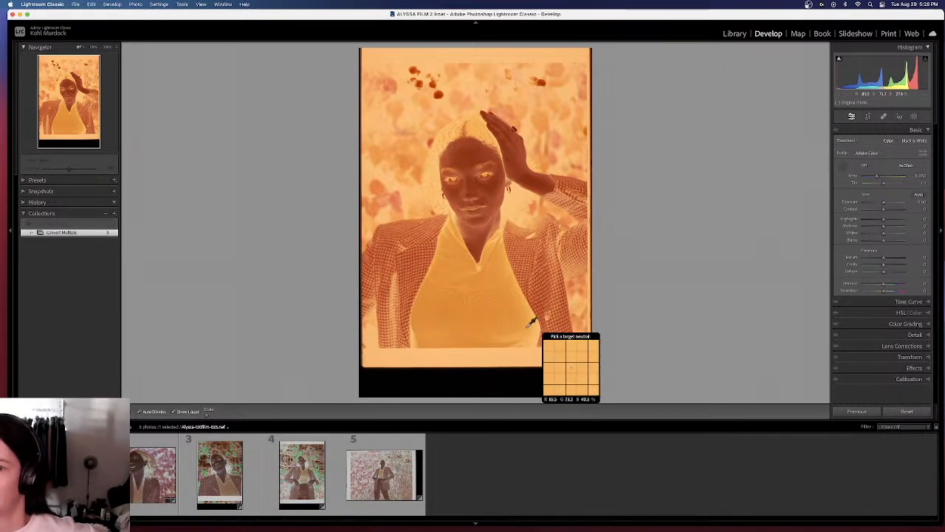
pyautogui.click(492, 349)
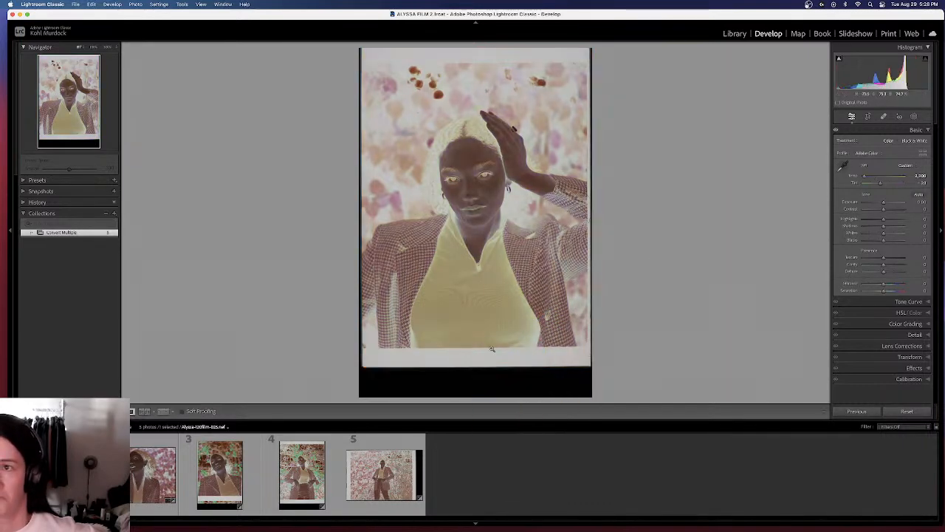
# Crop negative 25 inside its film borders and black edge, straighten it slightly, and apply the crop
pyautogui.click(868, 117)
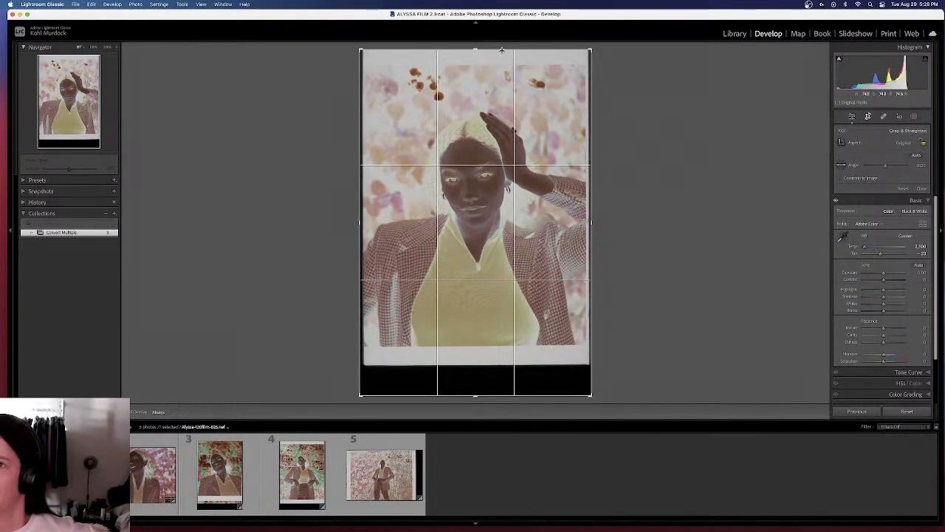
pyautogui.moveTo(475, 49); pyautogui.dragTo(476, 59)
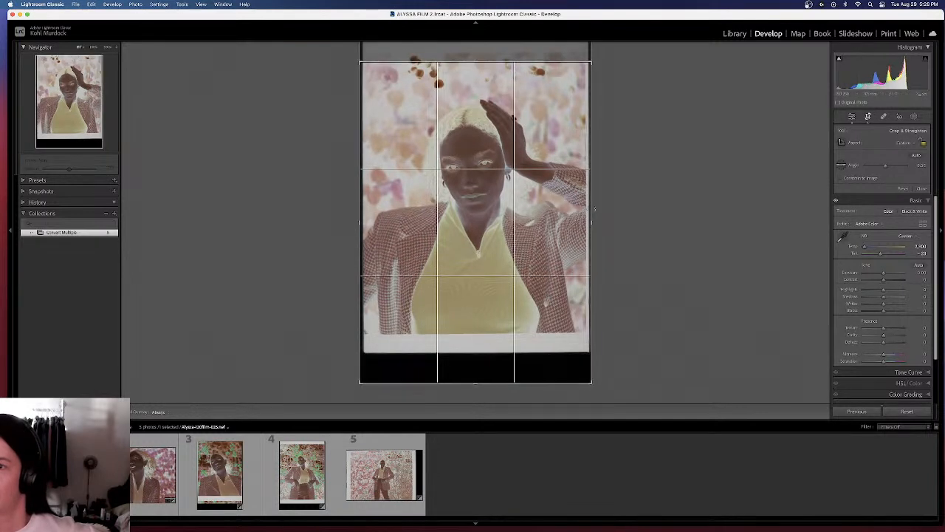
pyautogui.moveTo(360, 231); pyautogui.dragTo(378, 231)
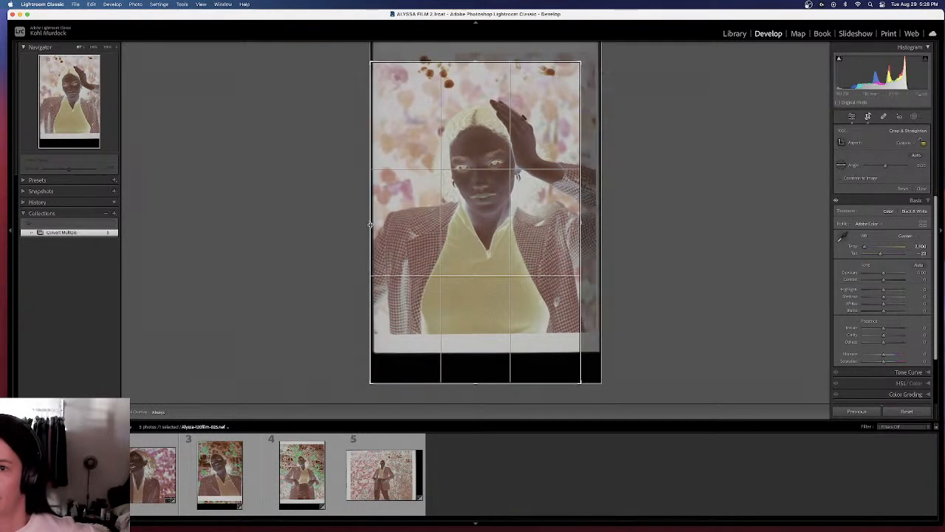
pyautogui.moveTo(475, 383); pyautogui.dragTo(476, 329)
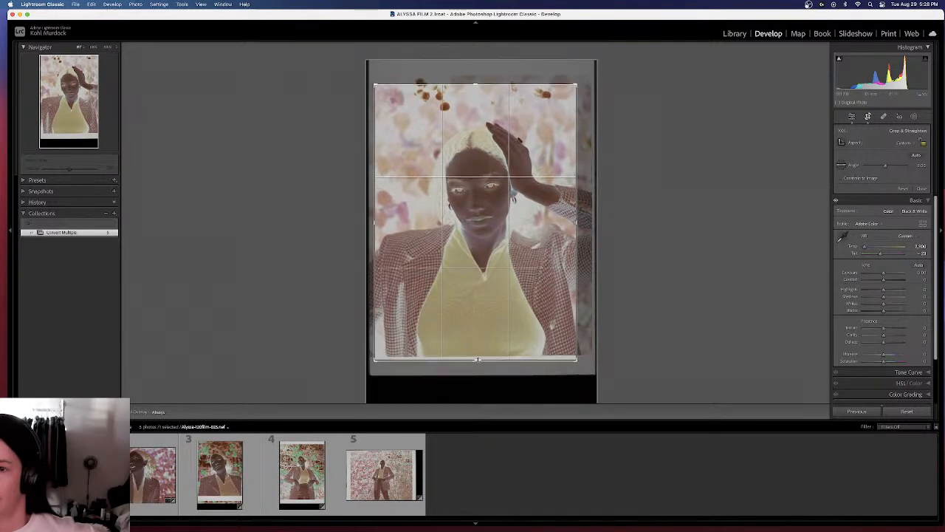
pyautogui.moveTo(586, 82); pyautogui.dragTo(589, 86)
pyautogui.moveTo(478, 100); pyautogui.dragTo(478, 113)
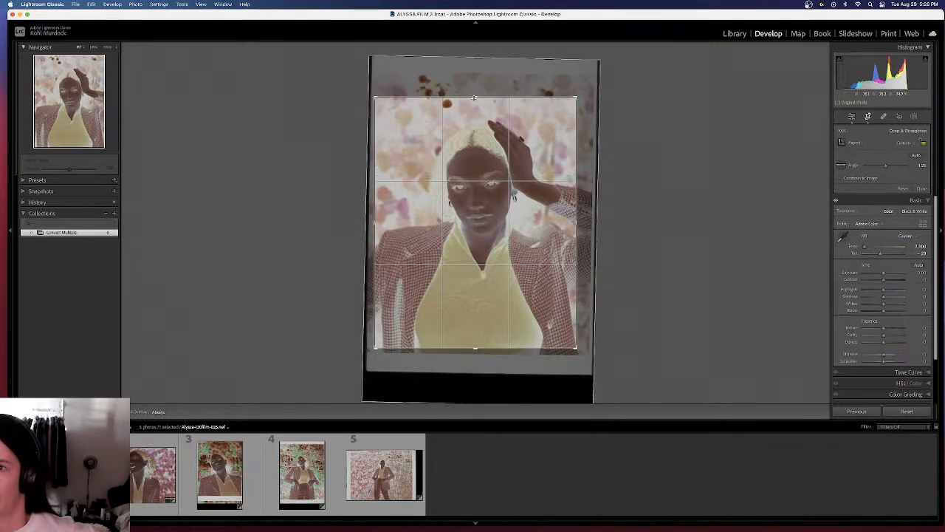
pyautogui.moveTo(376, 221); pyautogui.dragTo(384, 222)
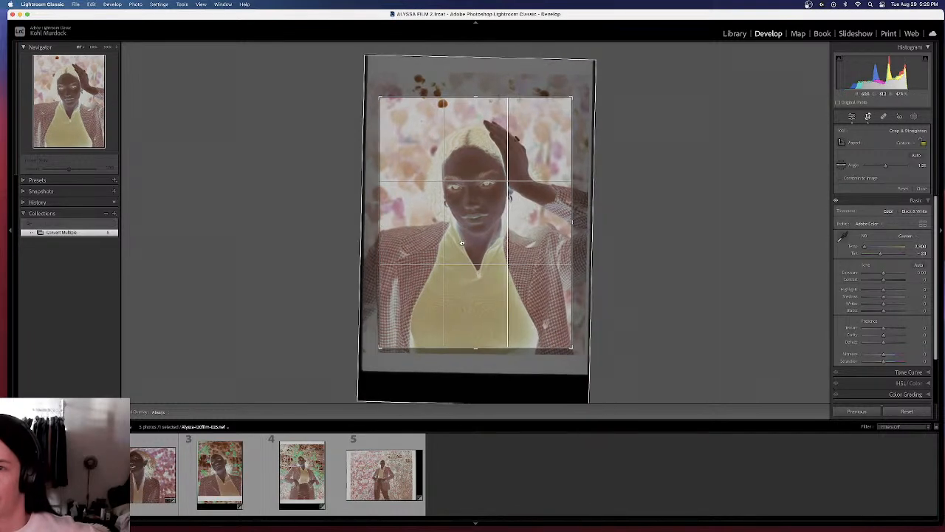
pyautogui.press('Return')
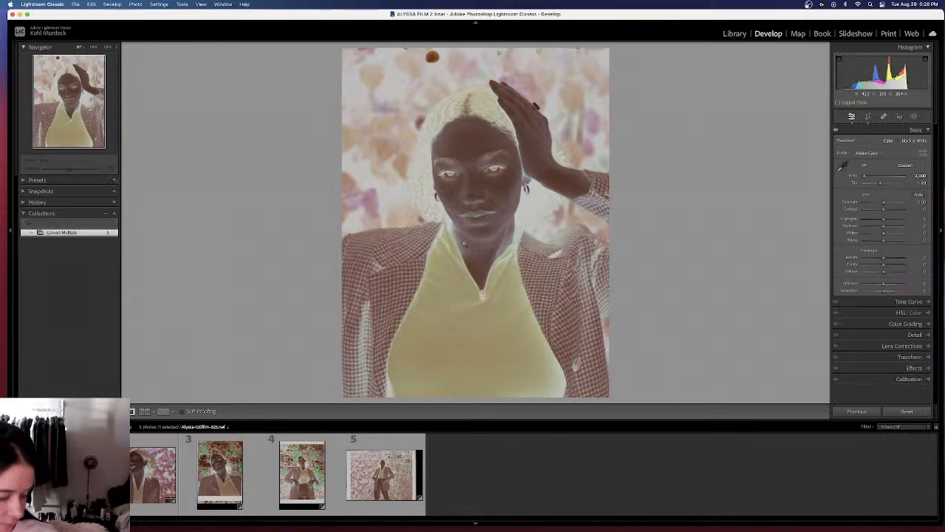
# Crop the collection's third photo, negative 38, to exclude the side edges, the lower film border and the black strip
pyautogui.press('Left')
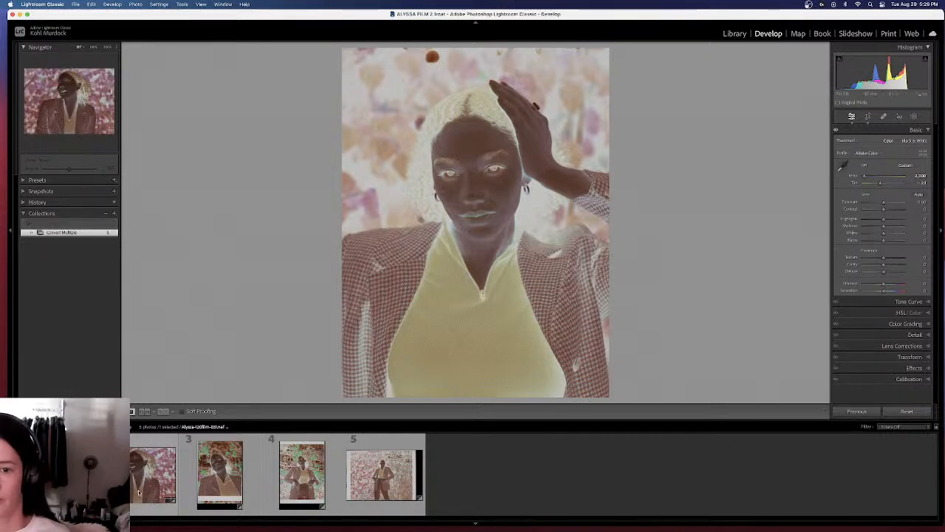
pyautogui.press('Right')
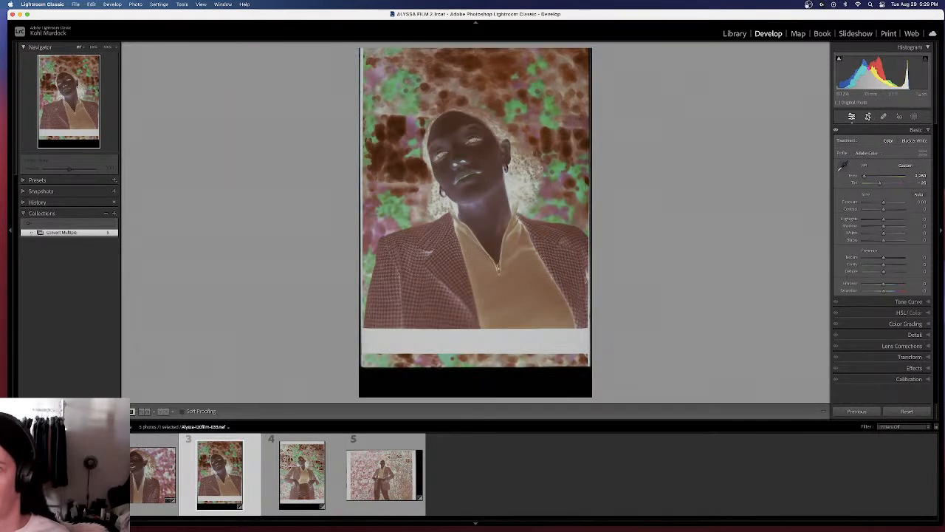
pyautogui.press('r')
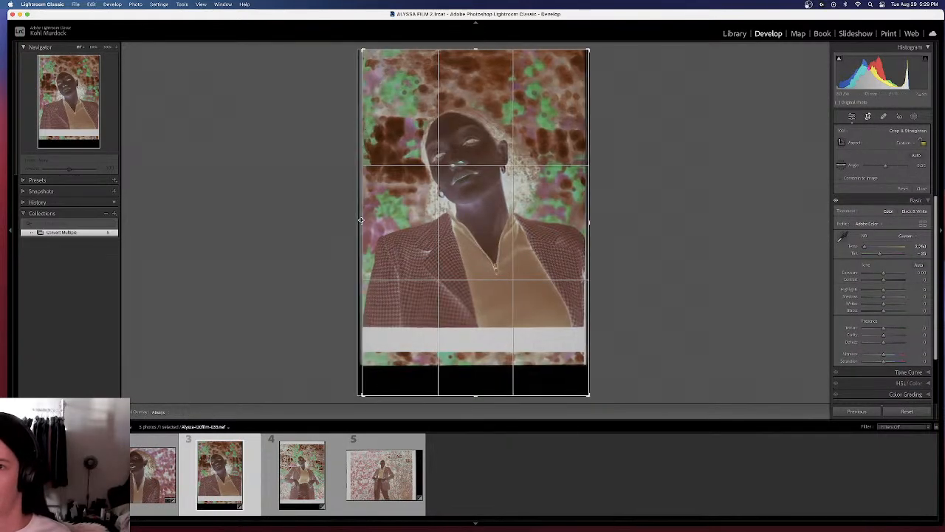
pyautogui.moveTo(474, 394); pyautogui.dragTo(478, 361)
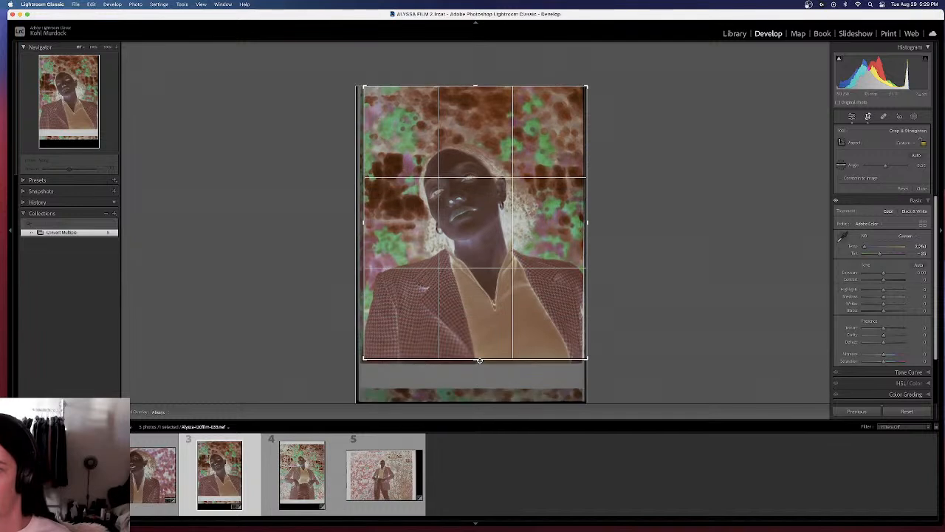
pyautogui.moveTo(586, 220); pyautogui.dragTo(581, 220)
pyautogui.moveTo(479, 87); pyautogui.dragTo(477, 95)
pyautogui.press('Return')
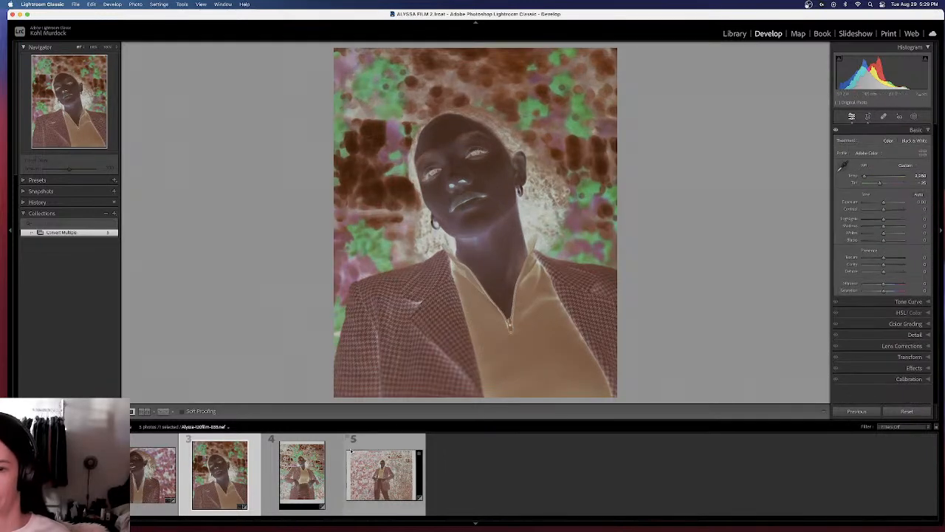
# Crop the collection's fourth photo, negative 40, on all four sides to leave out the film borders and black strip
pyautogui.press('Right')
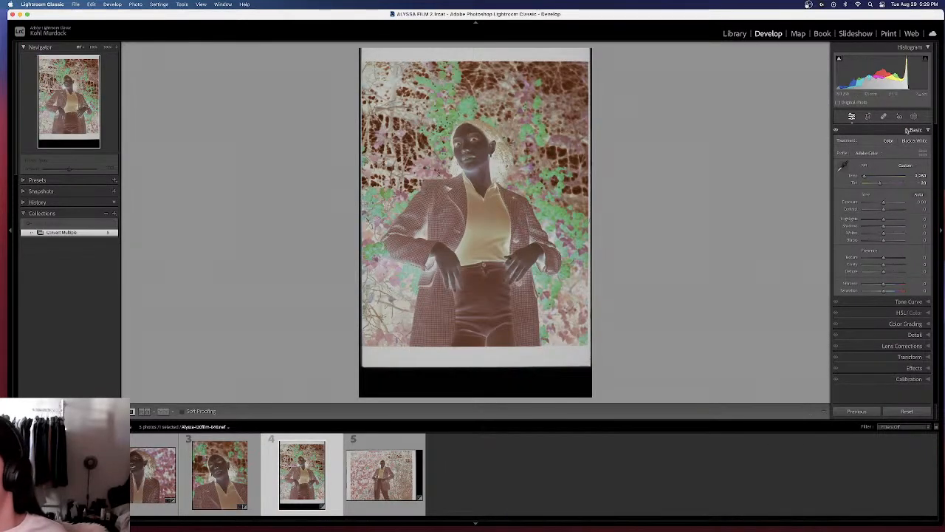
pyautogui.click(865, 116)
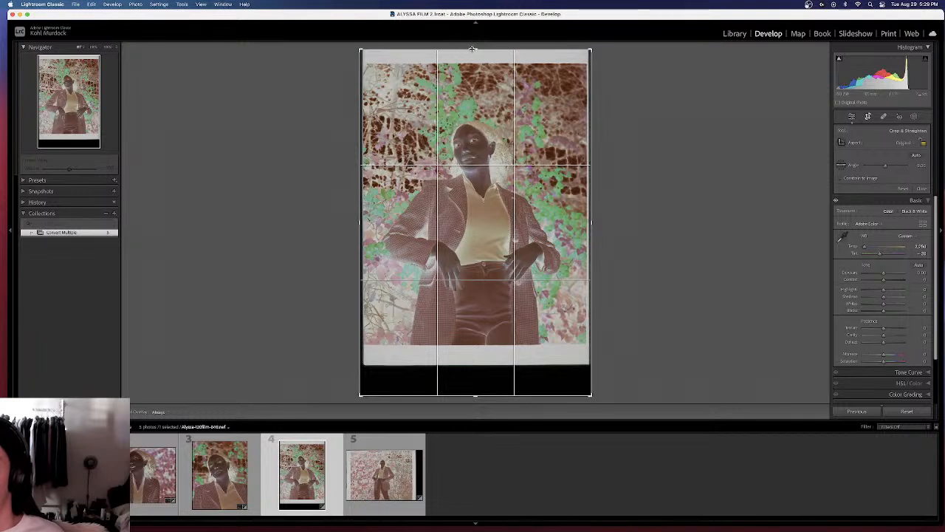
pyautogui.moveTo(473, 46); pyautogui.dragTo(470, 59)
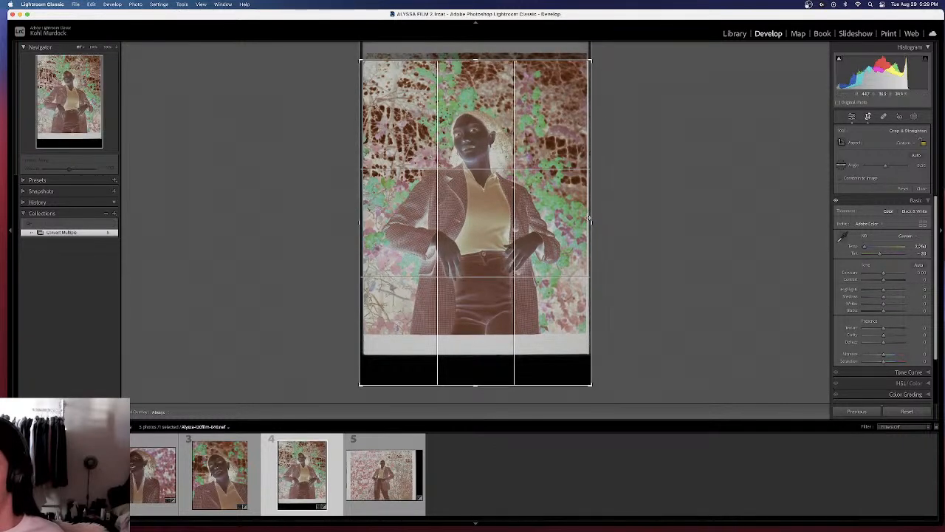
pyautogui.moveTo(595, 219); pyautogui.dragTo(589, 219)
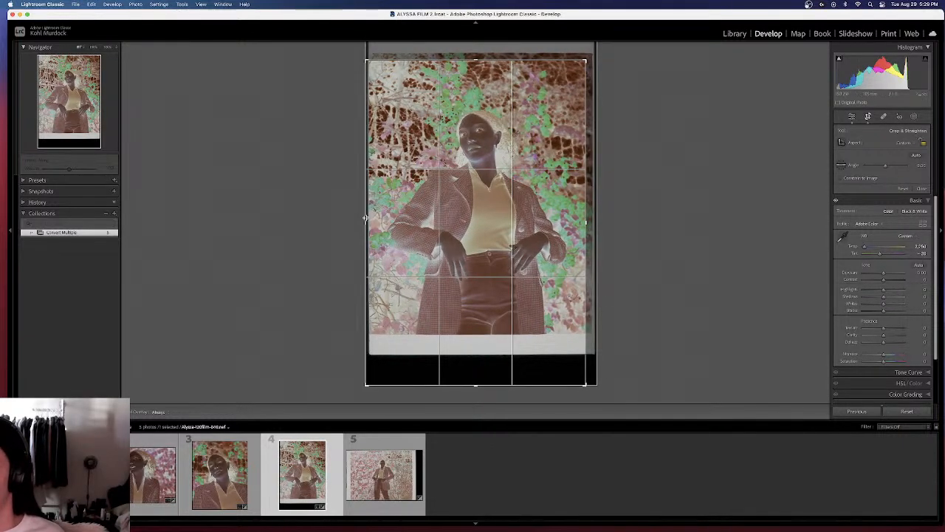
pyautogui.moveTo(365, 220); pyautogui.dragTo(368, 219)
pyautogui.moveTo(475, 382); pyautogui.dragTo(480, 357)
pyautogui.press('Return')
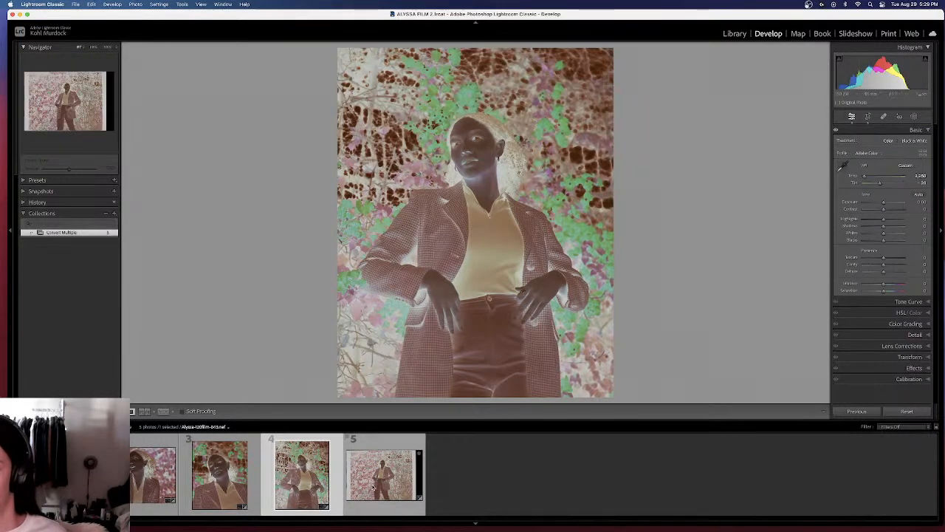
# Crop the collection's fifth photo on all four sides to exclude the film borders and black strip, and select all five photos
pyautogui.click(375, 479)
pyautogui.click(867, 117)
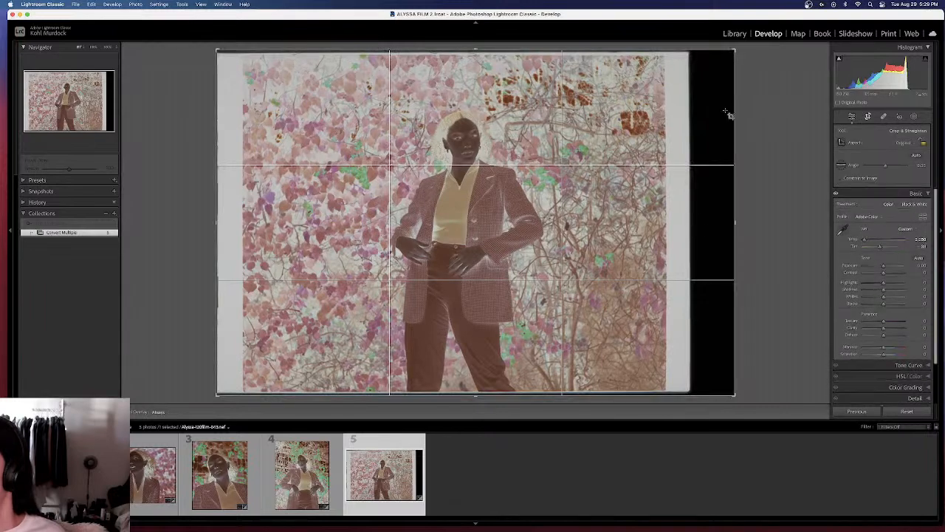
pyautogui.moveTo(734, 222); pyautogui.dragTo(696, 219)
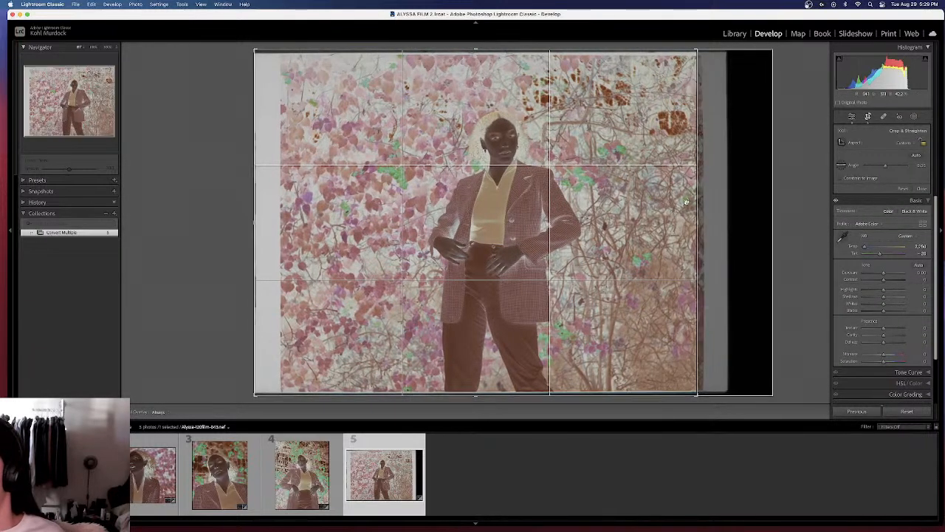
pyautogui.moveTo(473, 50); pyautogui.dragTo(470, 56)
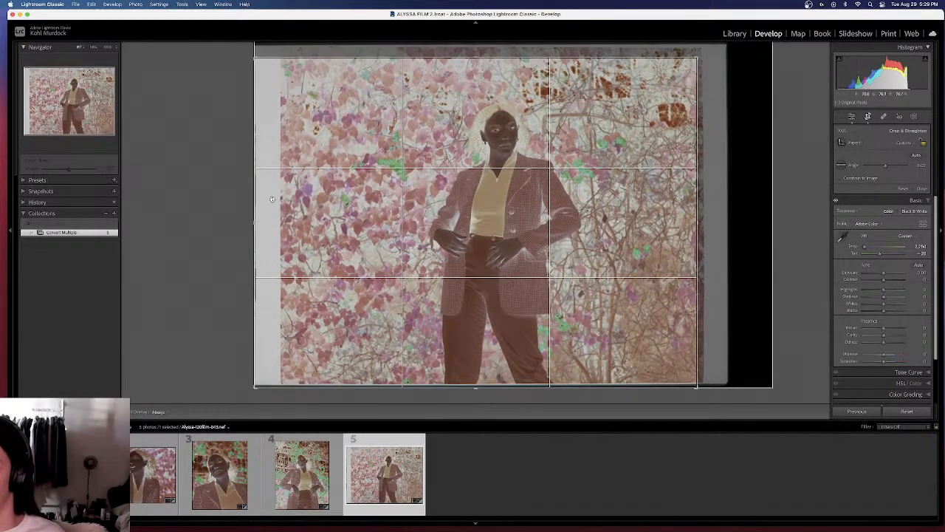
pyautogui.moveTo(256, 197); pyautogui.dragTo(272, 198)
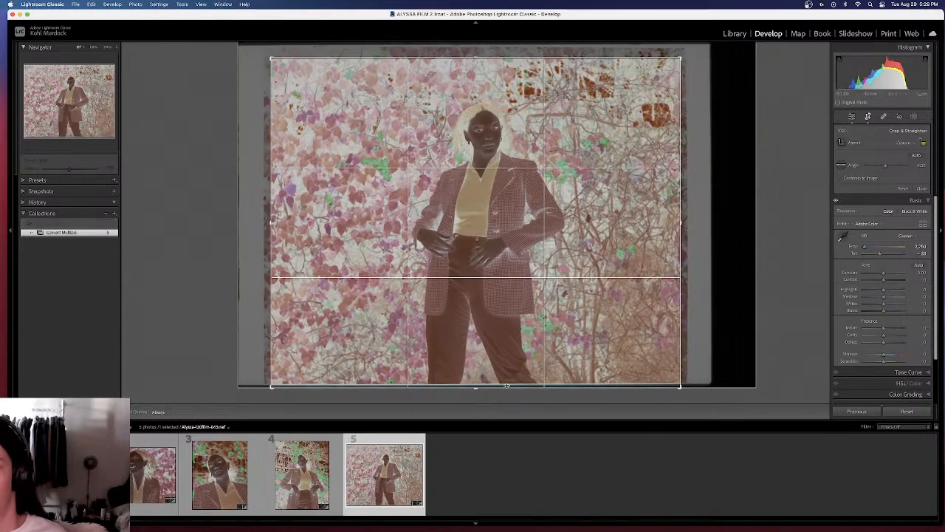
pyautogui.moveTo(476, 385); pyautogui.dragTo(478, 379)
pyautogui.press('Return')
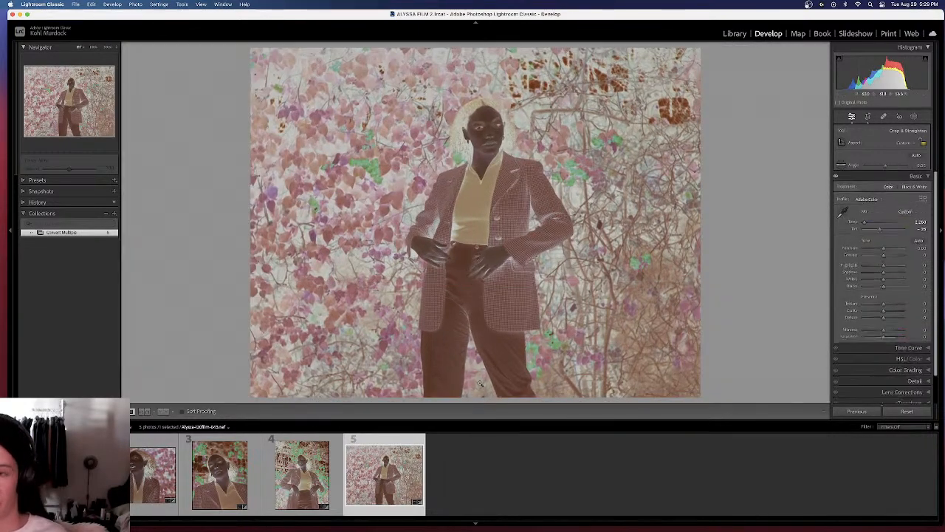
pyautogui.press('super+a')
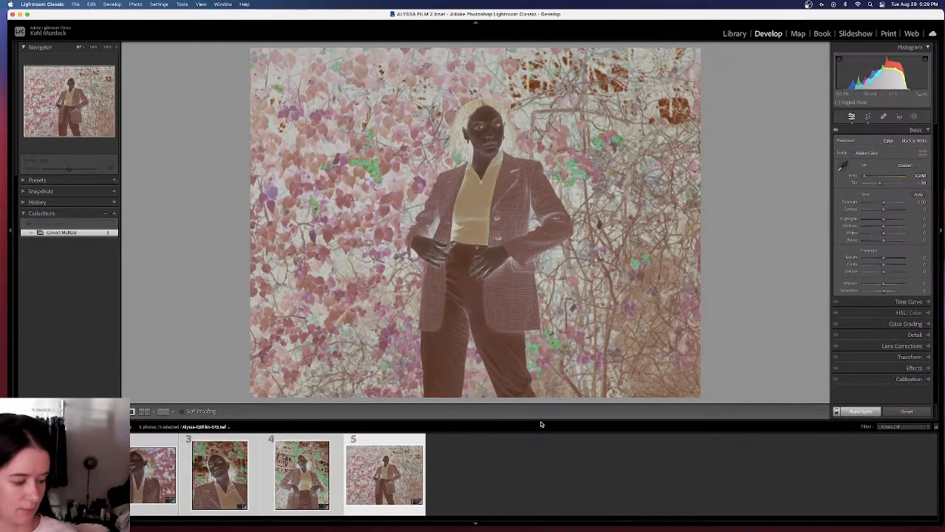
pyautogui.click(77, 4)
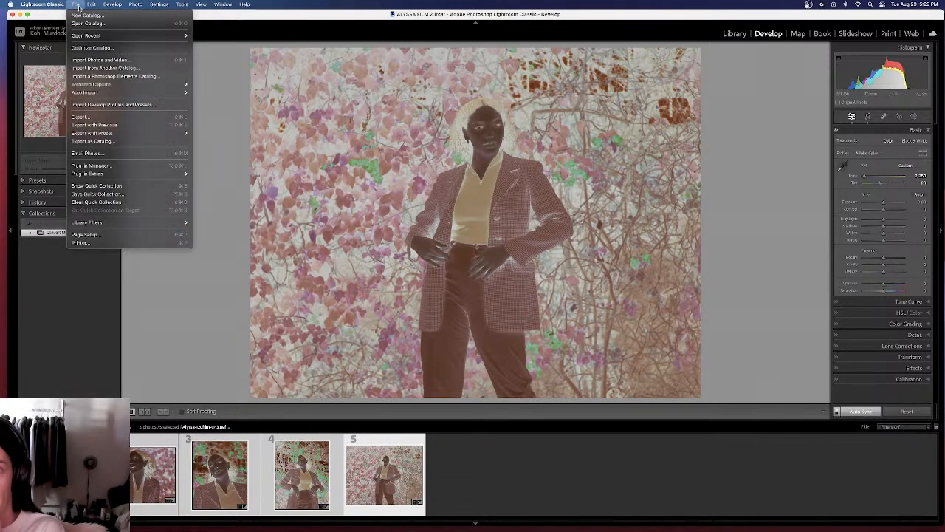
pyautogui.moveTo(142, 172)
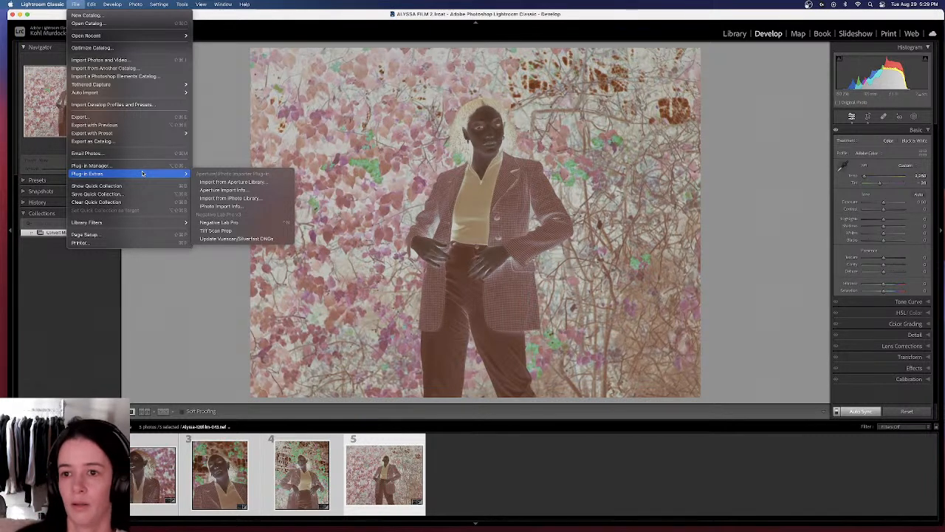
pyautogui.click(242, 224)
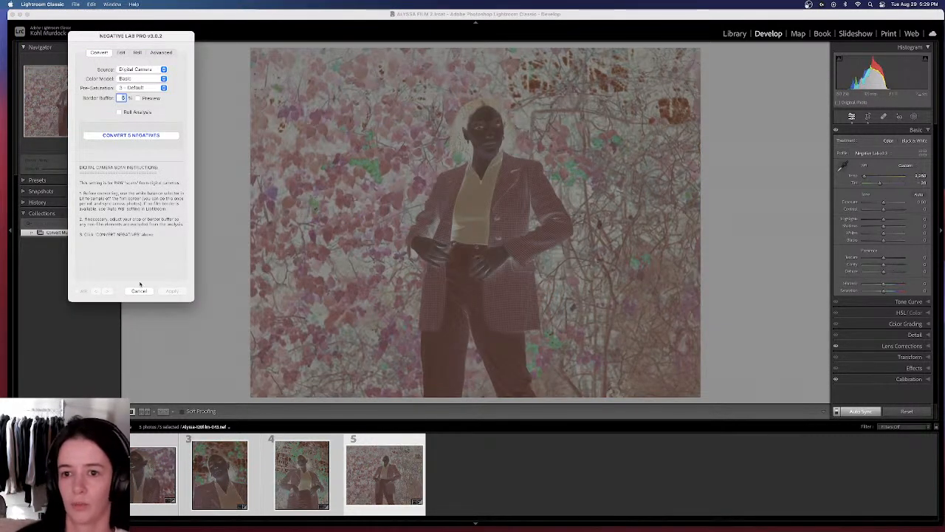
pyautogui.click(139, 290)
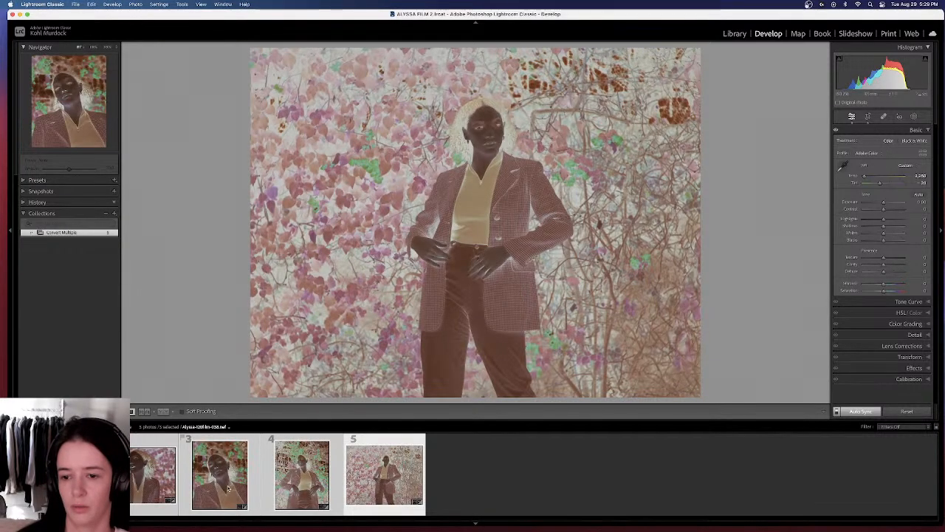
# Make the third photo active and convert all five negatives in Negative Lab Pro with Roll Analysis enabled
pyautogui.click(228, 489)
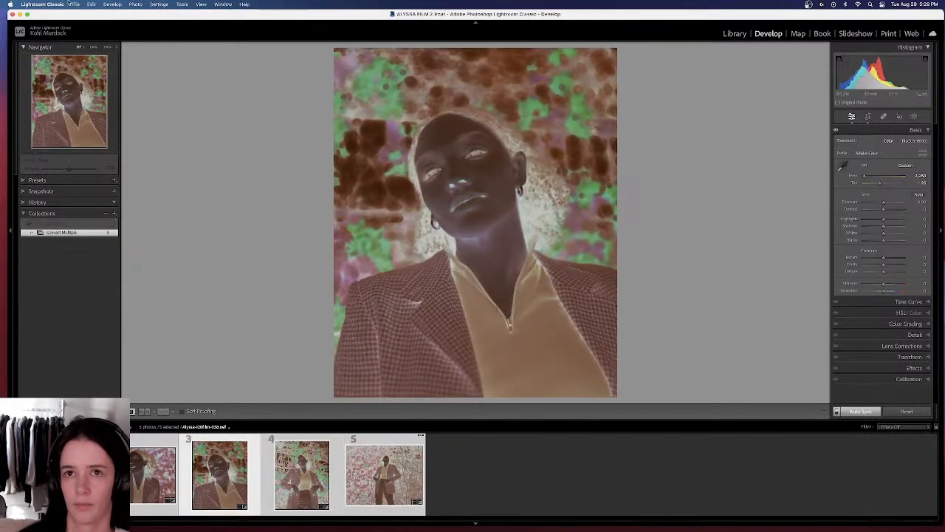
pyautogui.click(75, 3)
pyautogui.moveTo(170, 173)
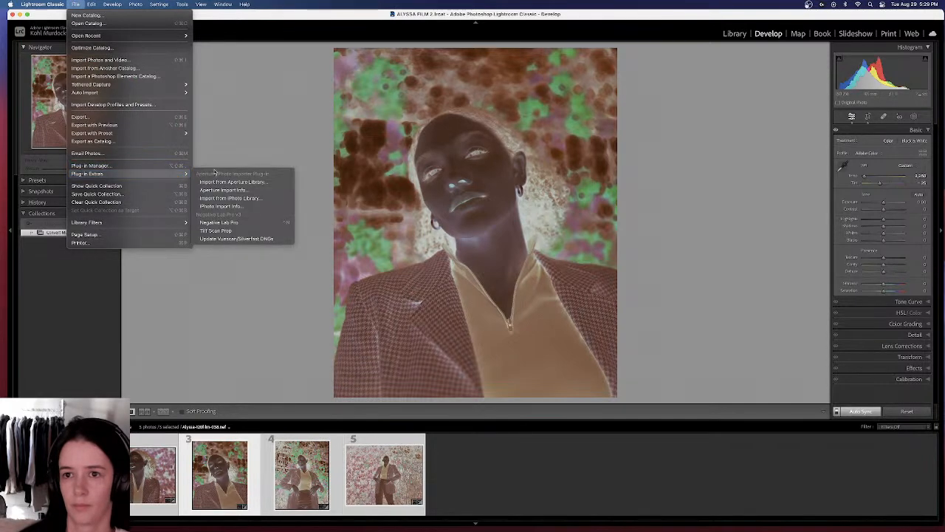
pyautogui.click(257, 221)
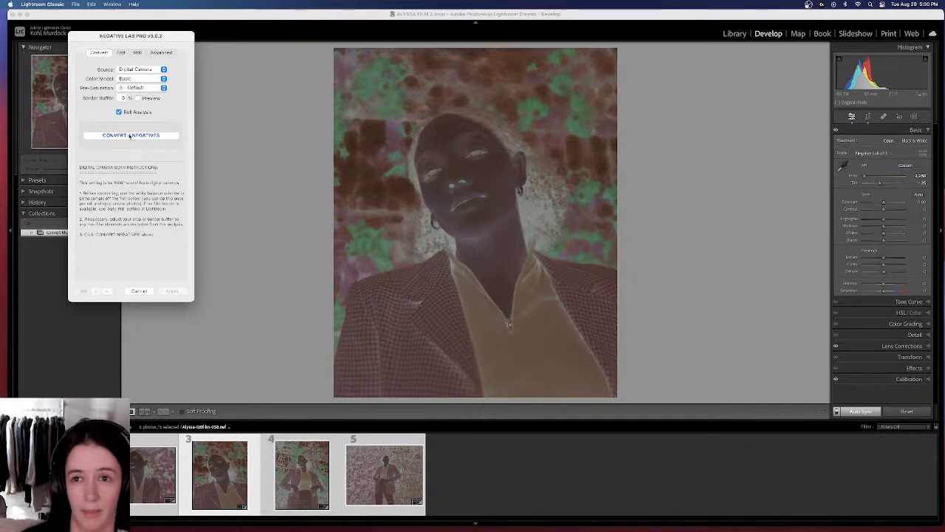
pyautogui.click(129, 136)
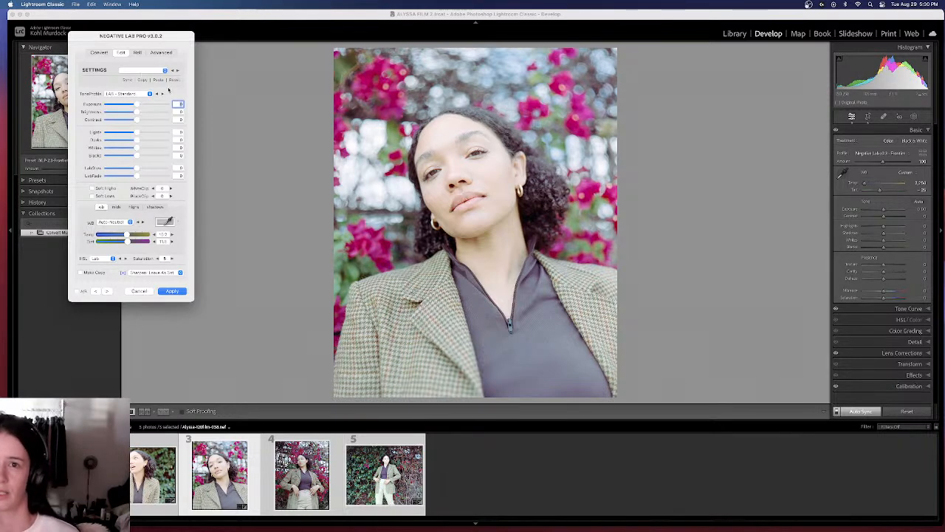
# Preview the next tone profile, return to LAB - Standard, and apply the conversion to the five photos
pyautogui.click(162, 94)
pyautogui.click(156, 94)
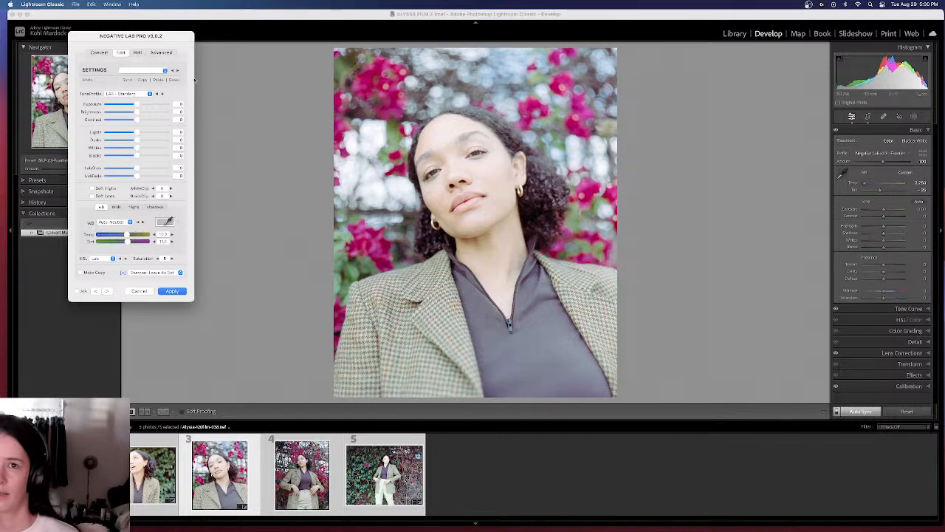
pyautogui.click(171, 291)
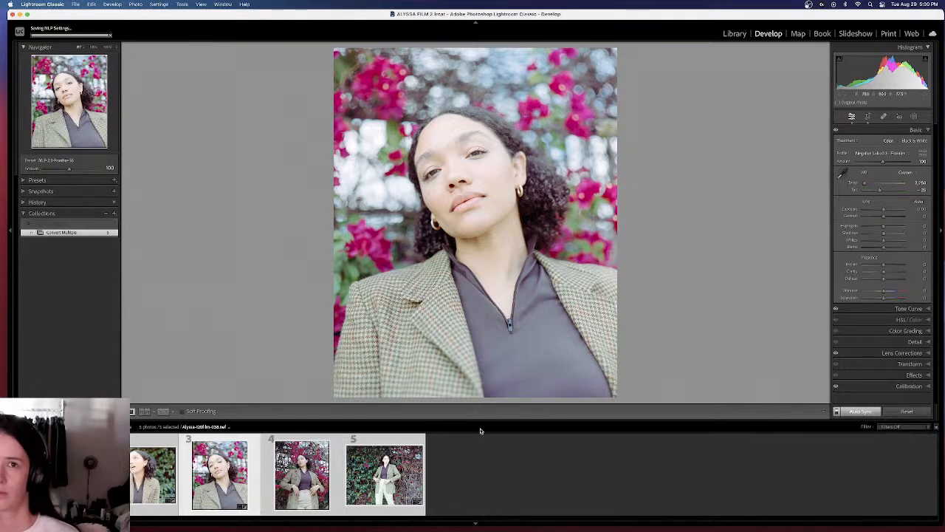
# Deselect the group and review the converted photos one by one, comparing their colour and exposure
pyautogui.click(555, 473)
pyautogui.click(154, 472)
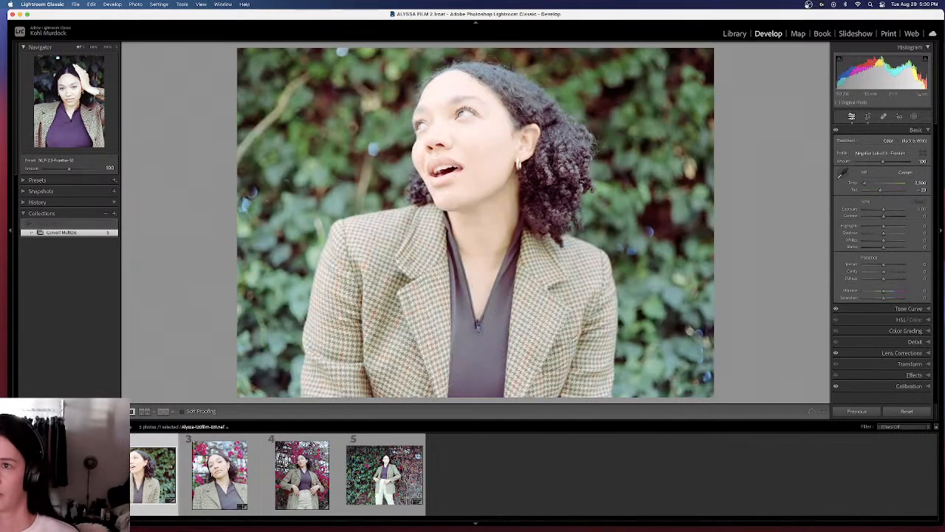
pyautogui.press('Left')
pyautogui.press('Right')
pyautogui.press('Right')
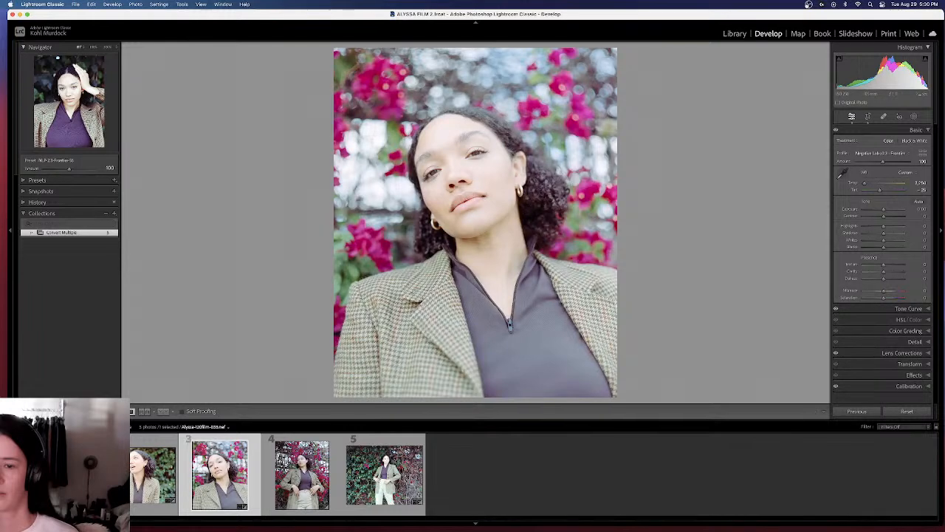
pyautogui.press('Right')
pyautogui.press('Left')
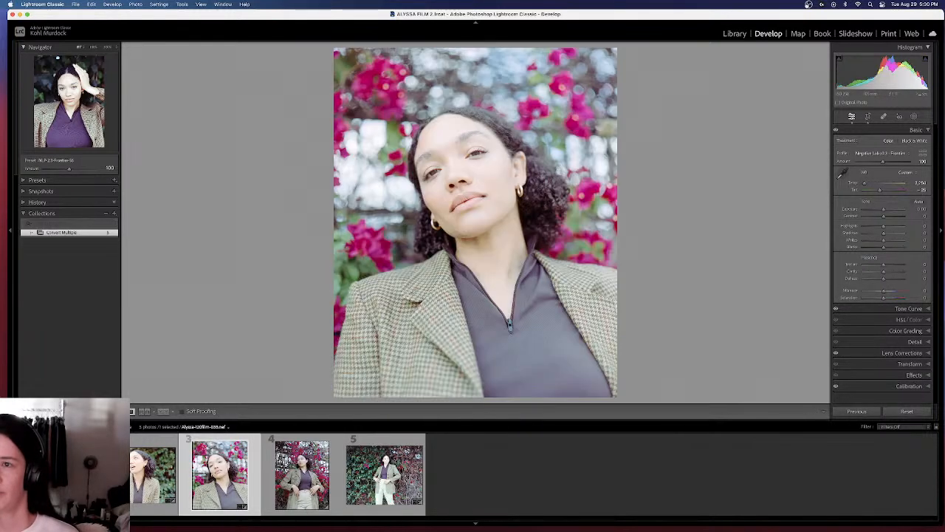
pyautogui.press('Right')
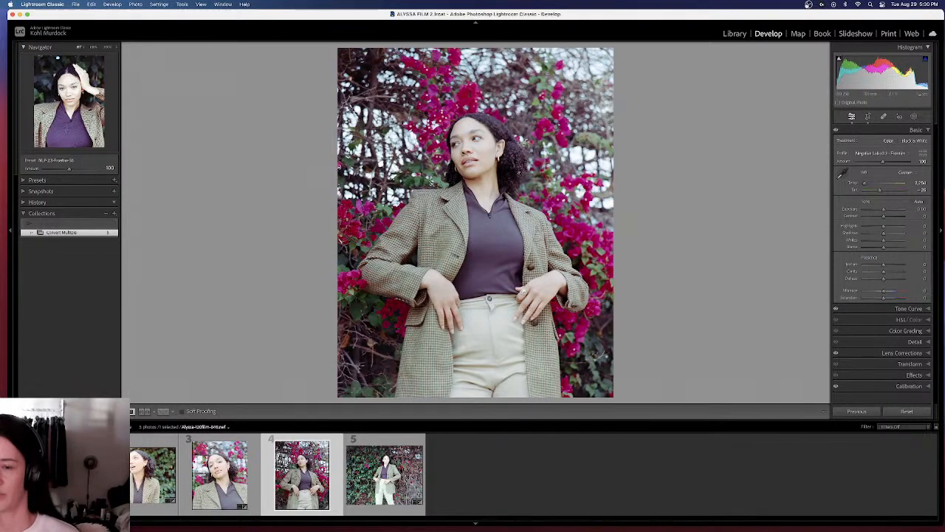
pyautogui.press('Right')
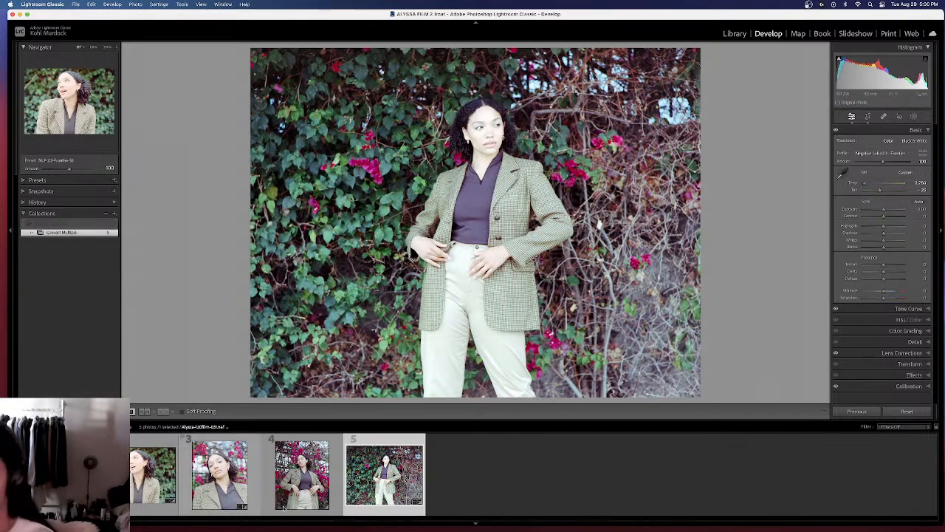
# Reopen the collection's fourth photo in Negative Lab Pro for individual editing
pyautogui.click(302, 472)
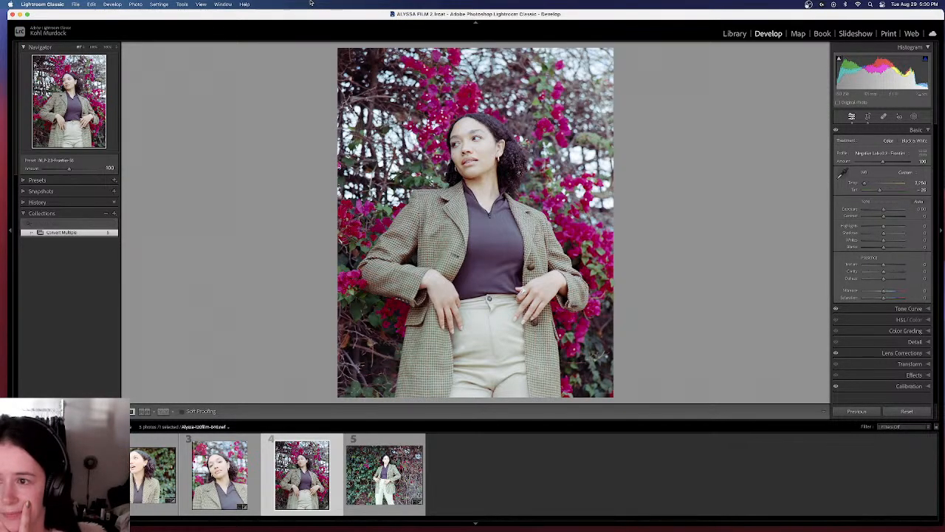
pyautogui.click(76, 4)
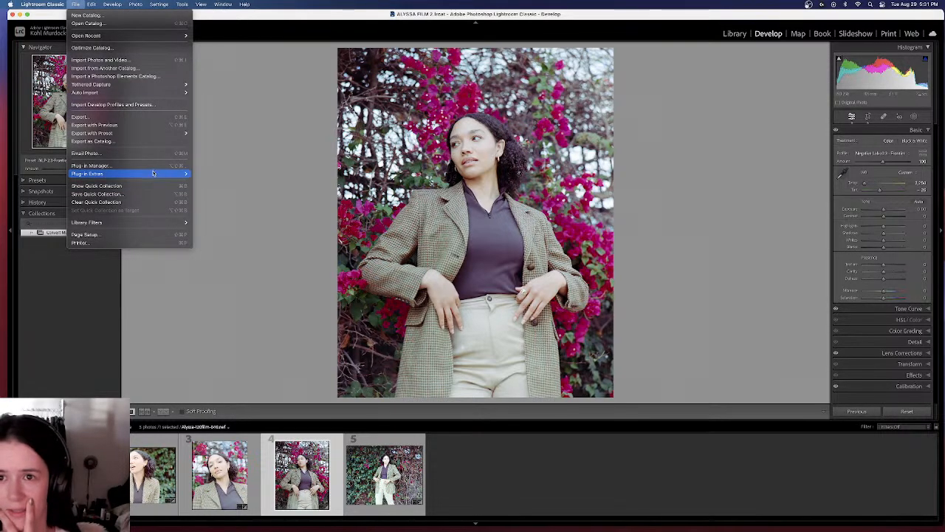
pyautogui.moveTo(154, 173)
pyautogui.click(237, 223)
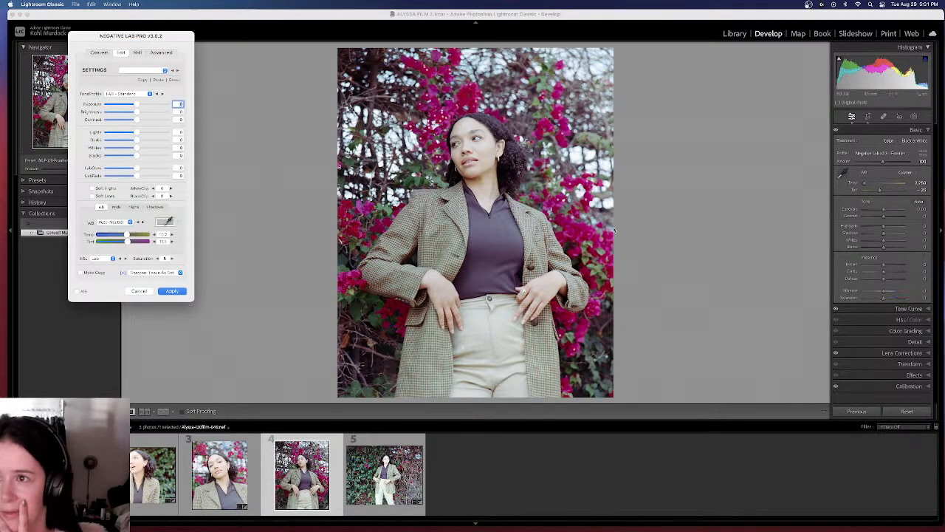
# Try the Basic Lab and Darkroom Paper roll presets on the fourth photo, and return to Pro Lab
pyautogui.click(138, 52)
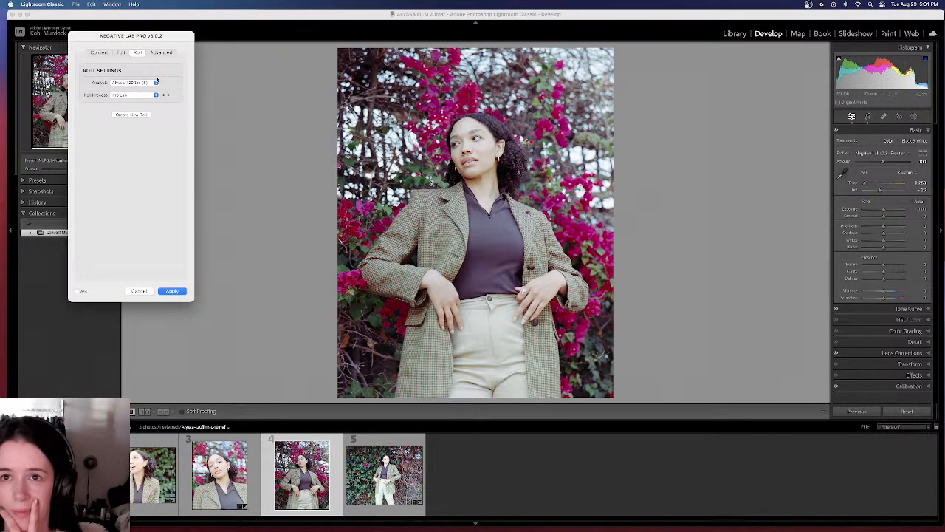
pyautogui.click(155, 95)
pyautogui.click(153, 103)
pyautogui.click(154, 96)
pyautogui.click(150, 107)
pyautogui.click(155, 95)
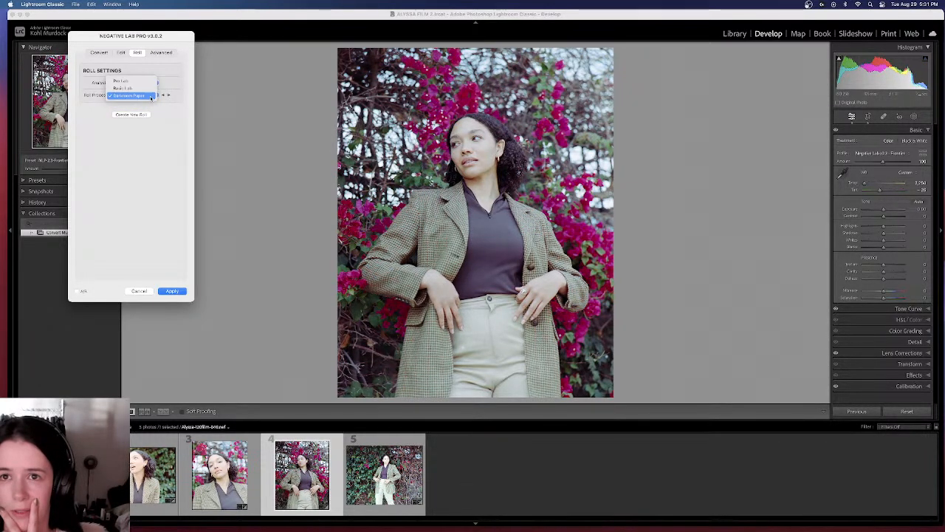
pyautogui.click(133, 81)
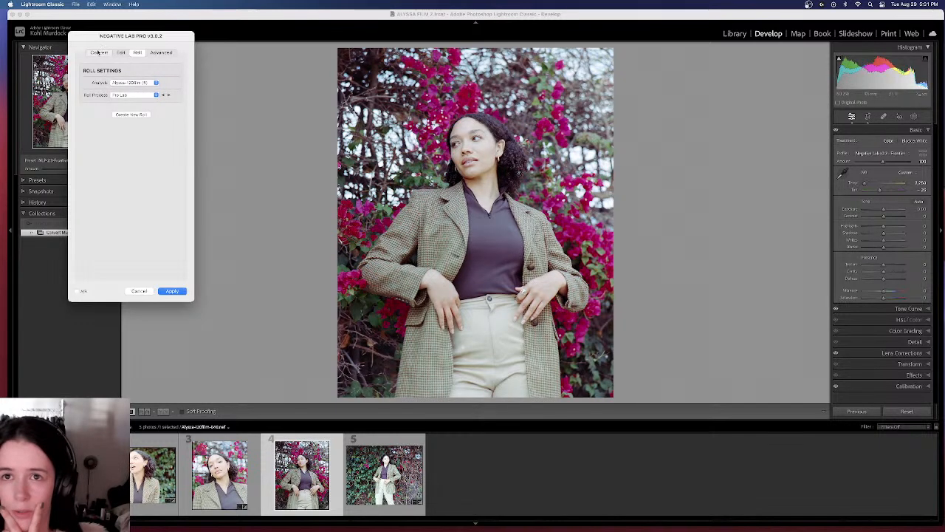
# Set the fourth photo's Negative Lab Pro white balance to Auto-AVG
pyautogui.click(99, 52)
pyautogui.click(121, 53)
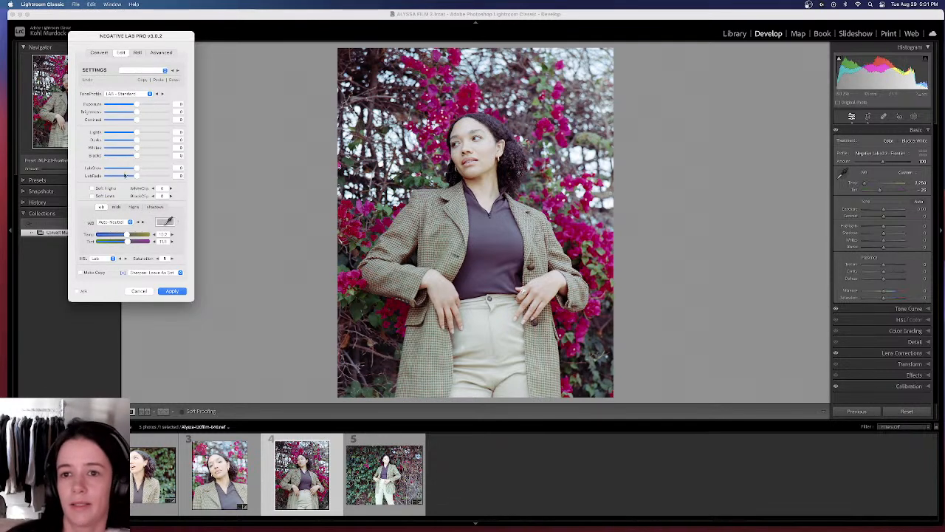
pyautogui.click(120, 223)
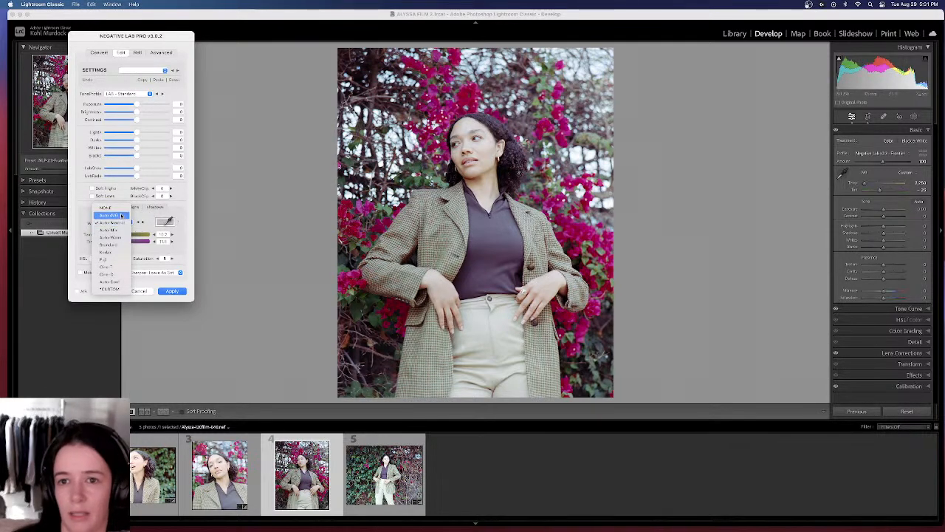
pyautogui.click(121, 215)
pyautogui.click(122, 223)
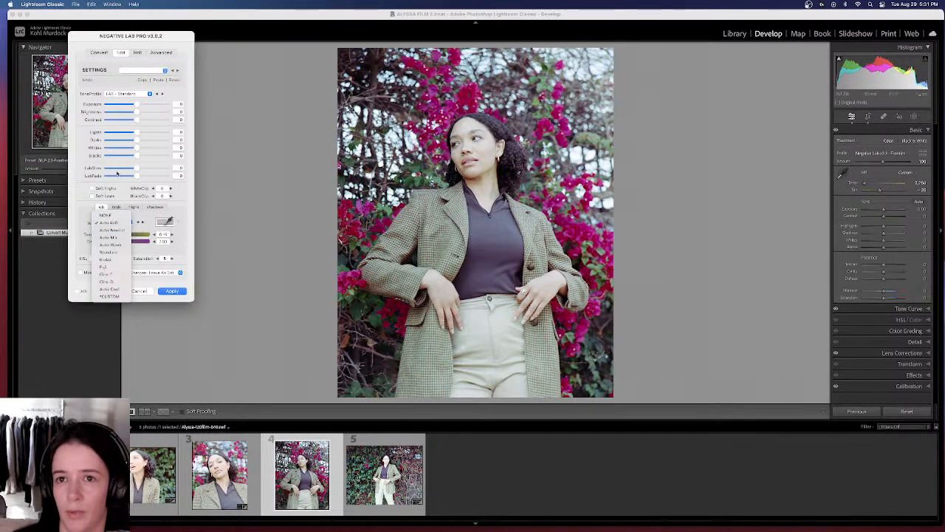
# Compare the soft and highlight tone profiles on the fourth photo and set it to LAB - Shadow Hard
pyautogui.click(149, 94)
pyautogui.click(163, 95)
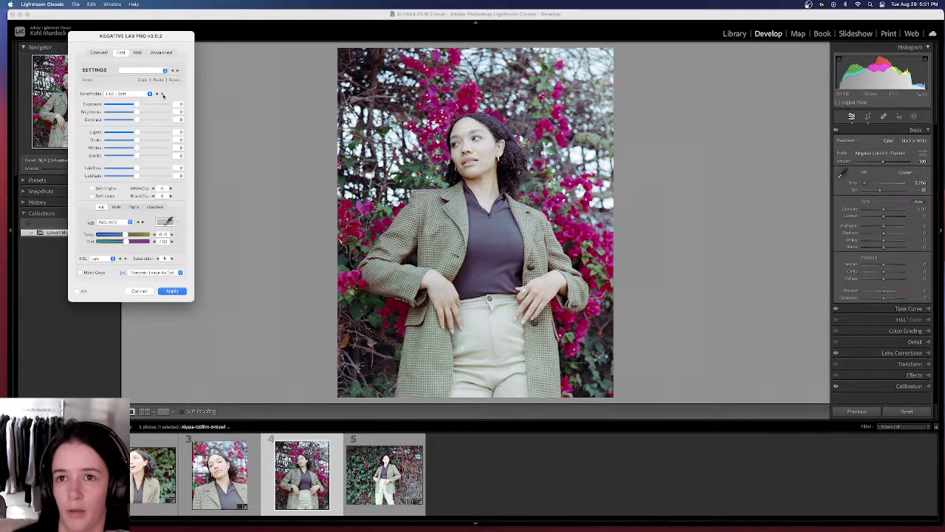
pyautogui.click(163, 95)
pyautogui.click(163, 95)
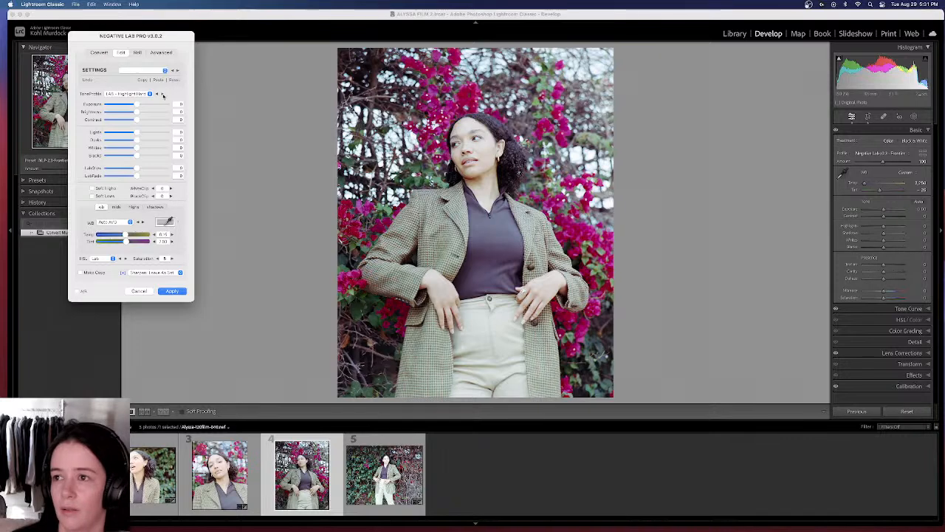
pyautogui.click(164, 95)
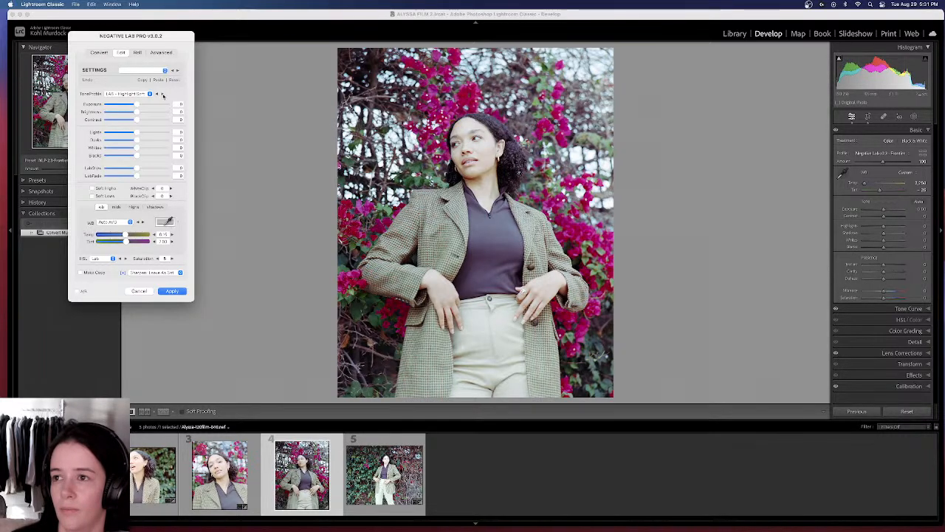
pyautogui.click(164, 95)
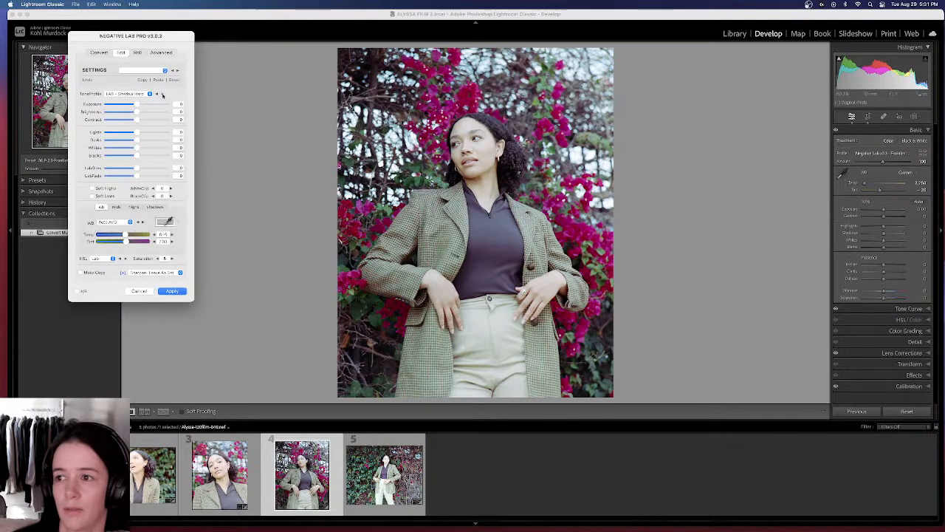
# Set the fourth photo's Negative Lab Pro white balance to Kodak, and fine-tune its Temp and Tint to warm the image and reduce green
pyautogui.click(130, 222)
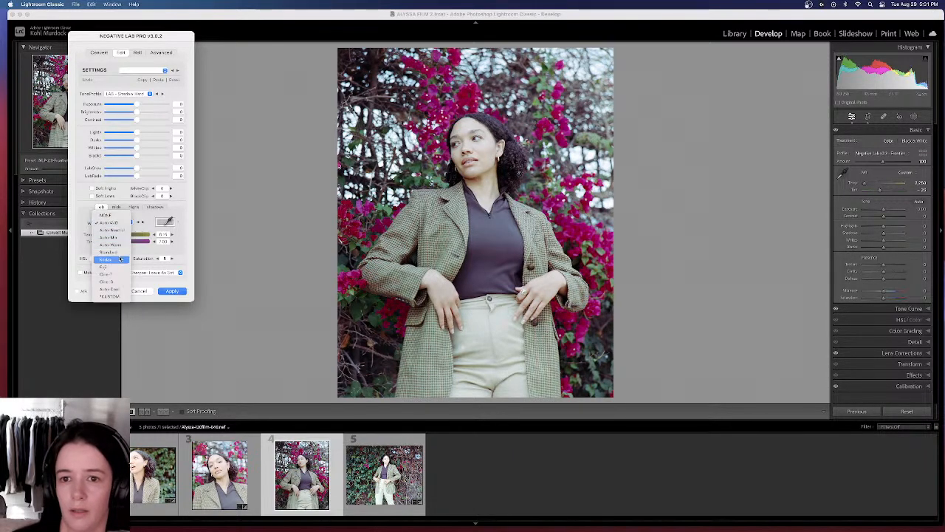
pyautogui.click(120, 260)
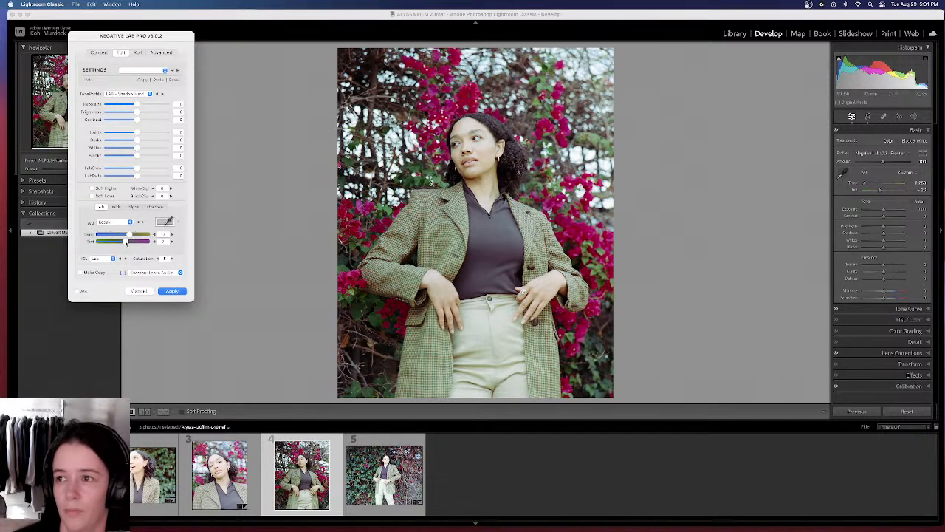
pyautogui.moveTo(129, 234); pyautogui.dragTo(127, 235)
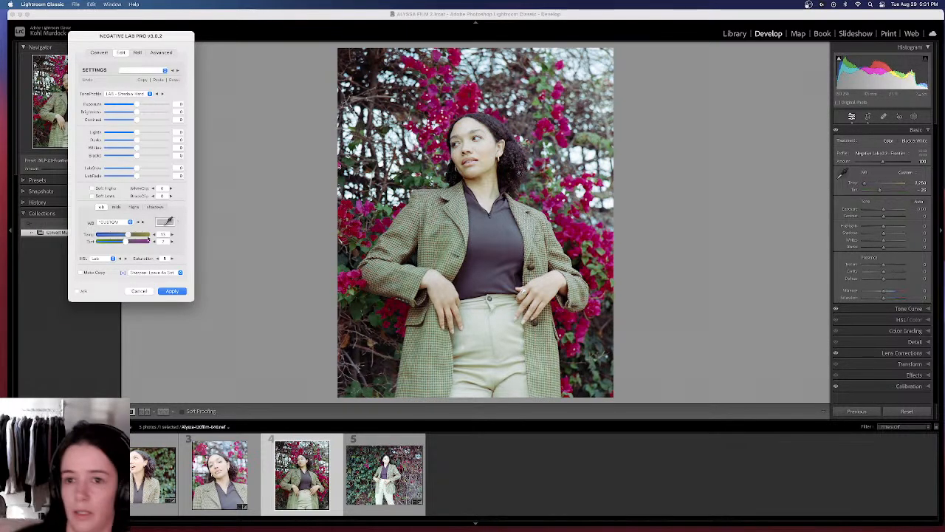
pyautogui.moveTo(125, 241); pyautogui.dragTo(129, 242)
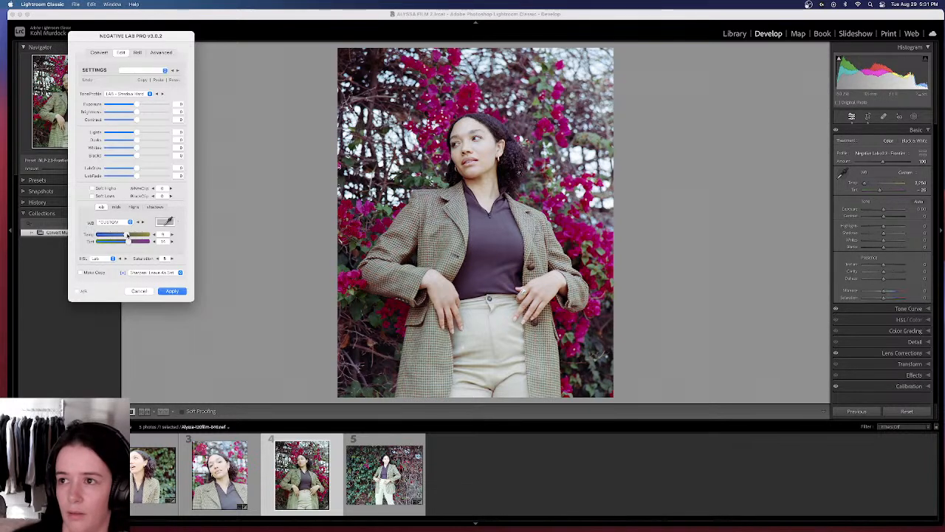
pyautogui.moveTo(130, 234); pyautogui.dragTo(131, 235)
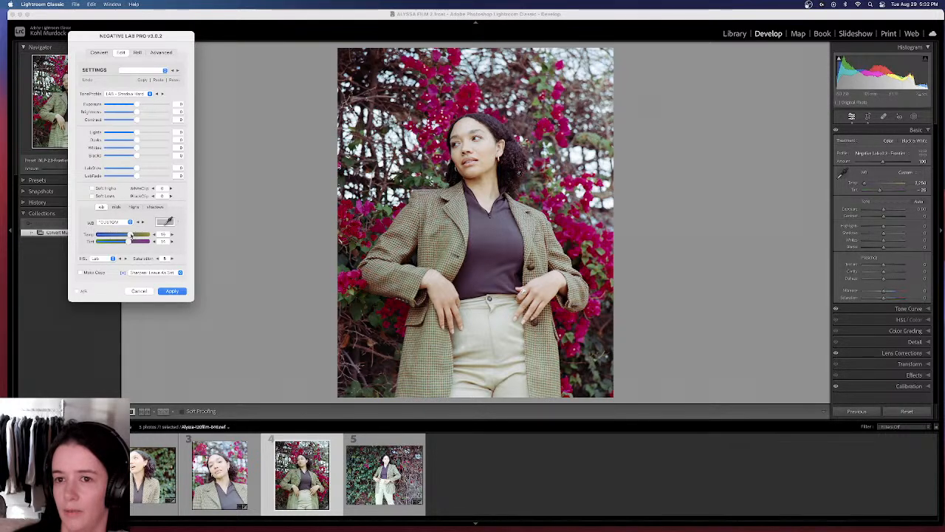
pyautogui.moveTo(132, 236); pyautogui.dragTo(133, 236)
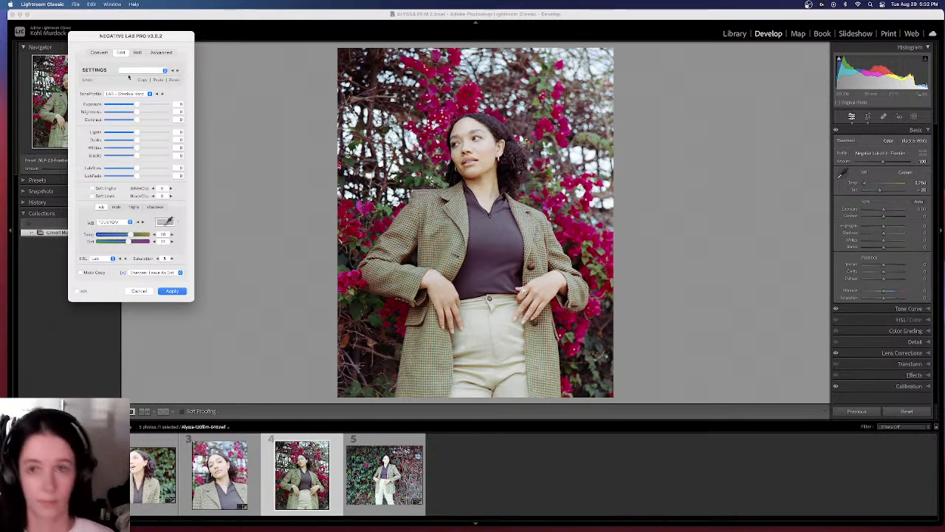
# Copy all of the fourth photo's Negative Lab Pro settings and apply its edit
pyautogui.click(144, 79)
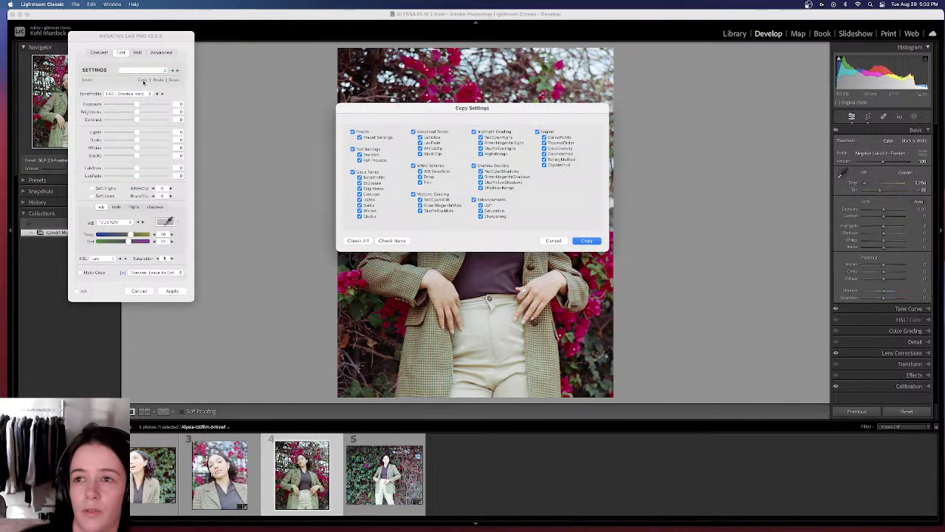
pyautogui.click(586, 242)
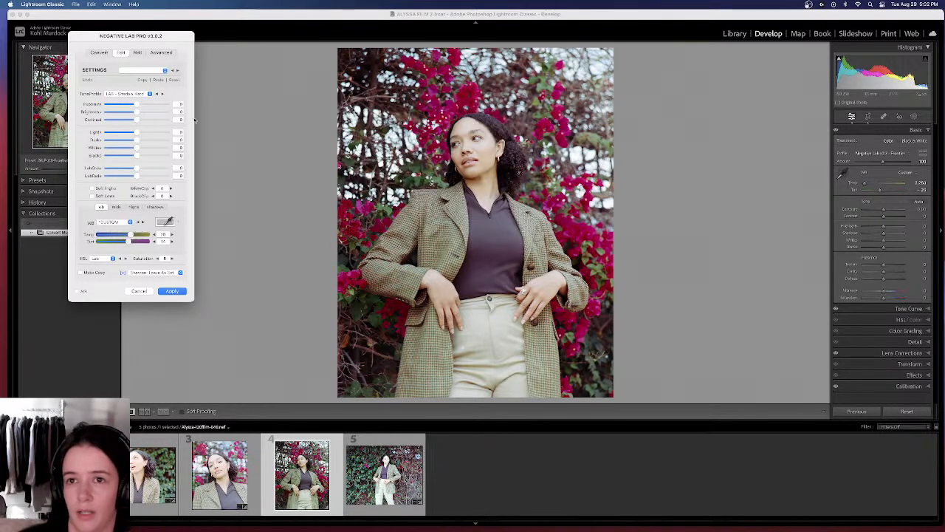
pyautogui.click(175, 291)
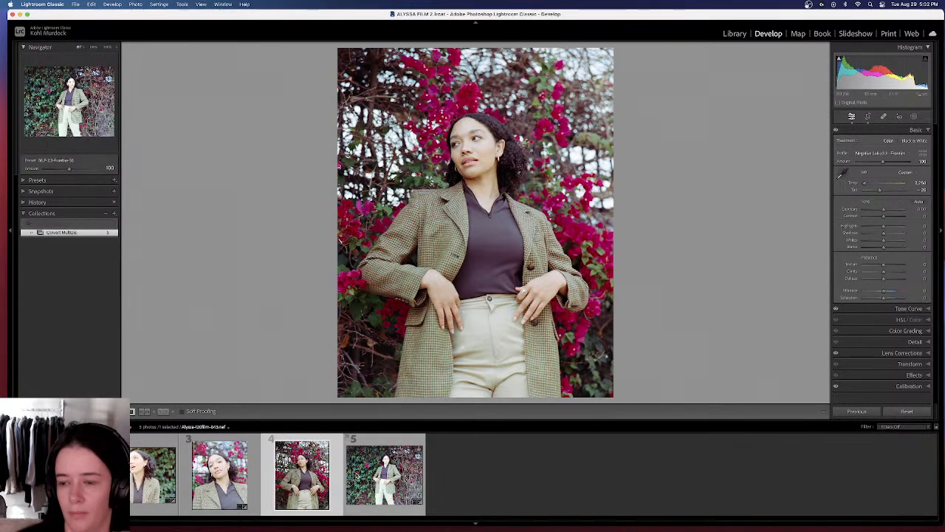
pyautogui.press('Right')
pyautogui.click(75, 4)
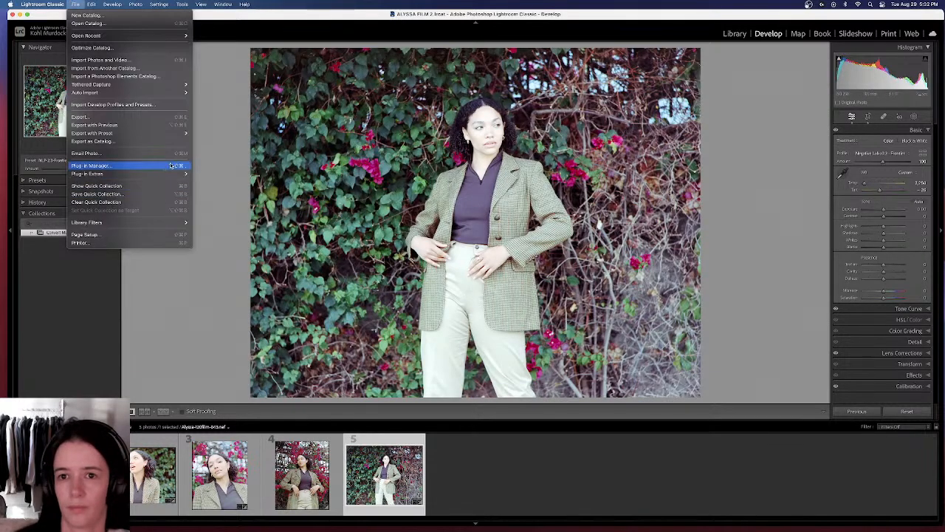
pyautogui.moveTo(111, 173)
pyautogui.click(289, 222)
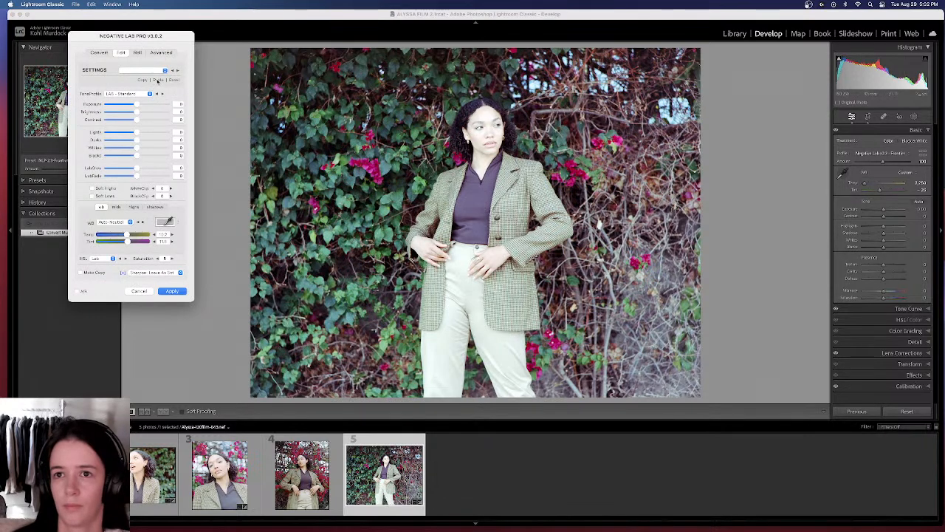
pyautogui.click(159, 70)
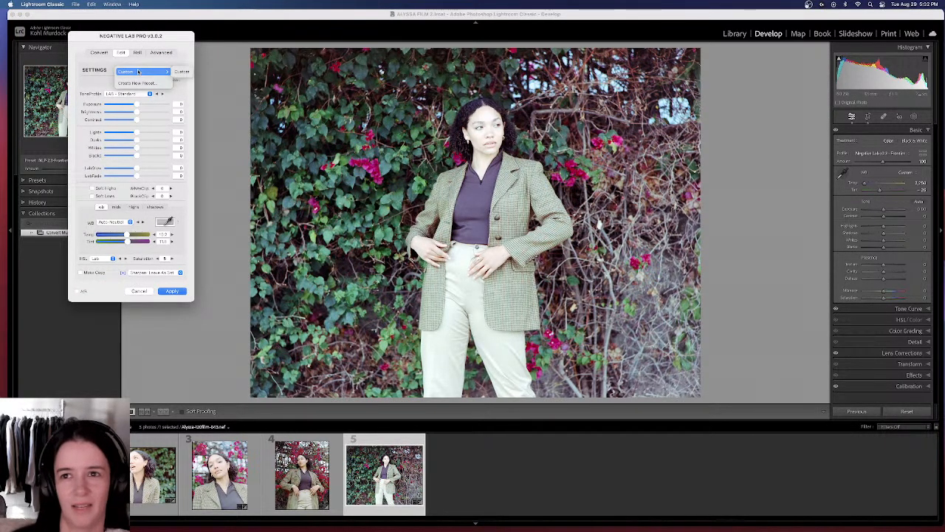
pyautogui.click(89, 81)
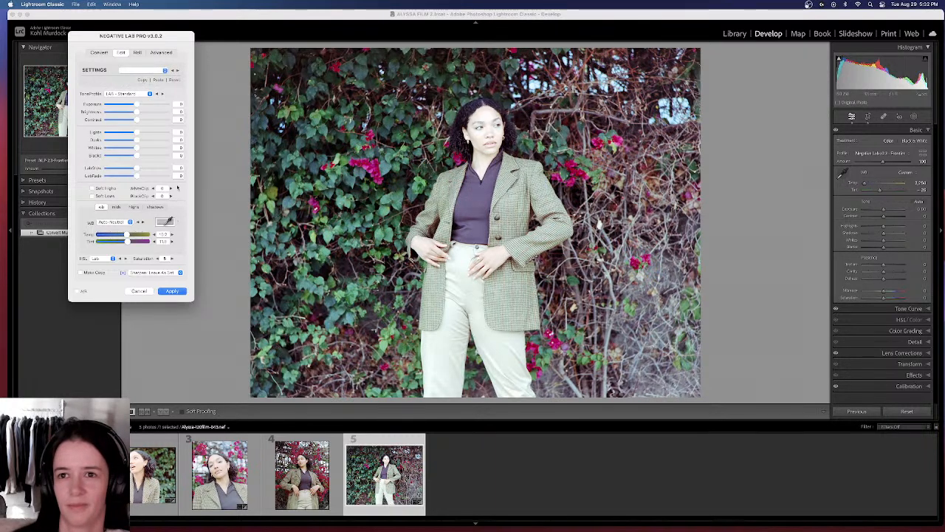
pyautogui.click(145, 71)
pyautogui.click(84, 78)
pyautogui.click(150, 93)
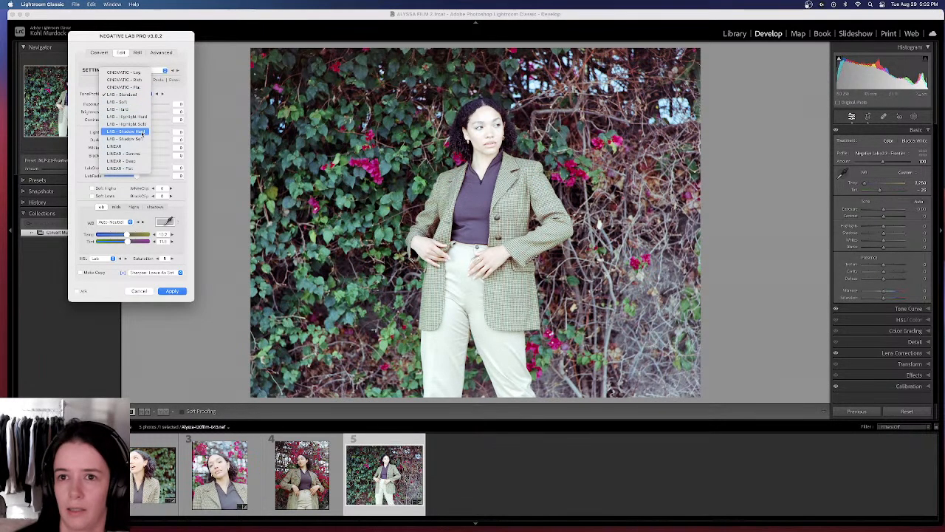
pyautogui.click(143, 132)
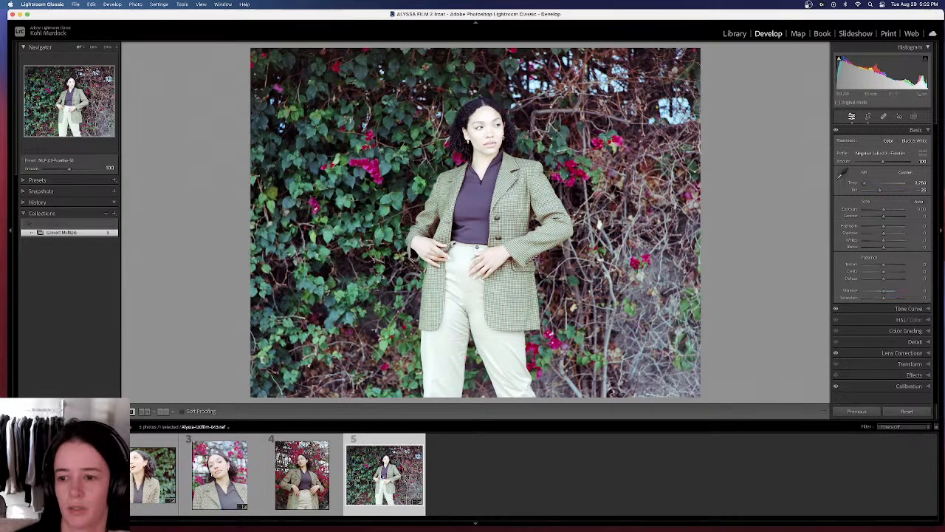
# Reopen the fourth photo in Negative Lab Pro to check its Temp and Tint values, and close it without changes
pyautogui.press('Left')
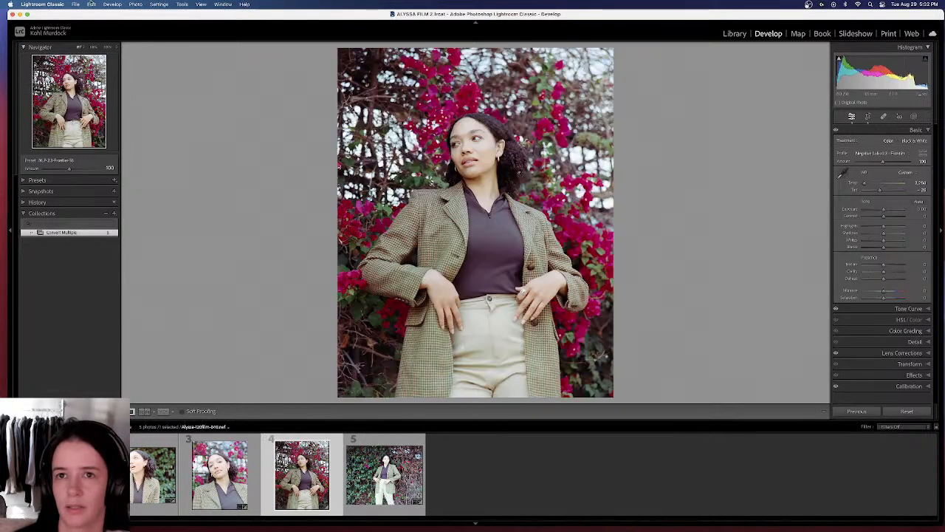
pyautogui.click(76, 4)
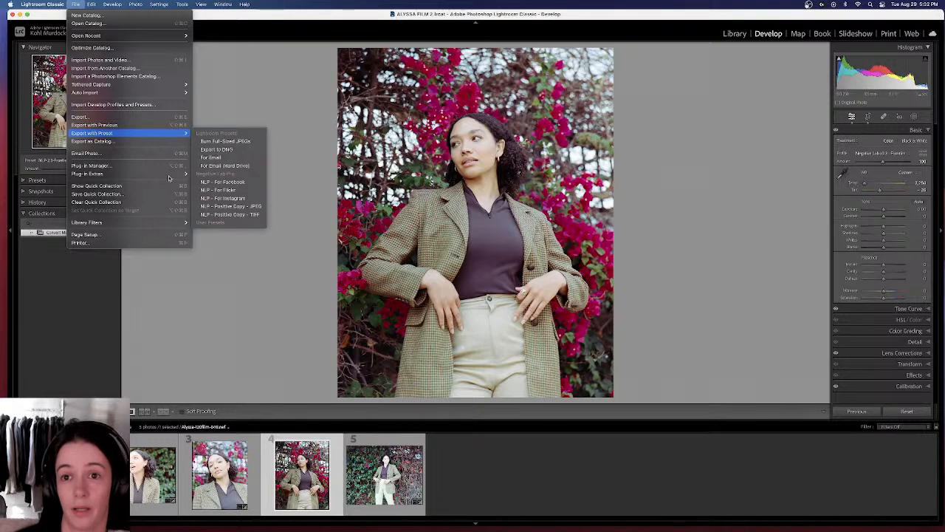
pyautogui.moveTo(171, 178)
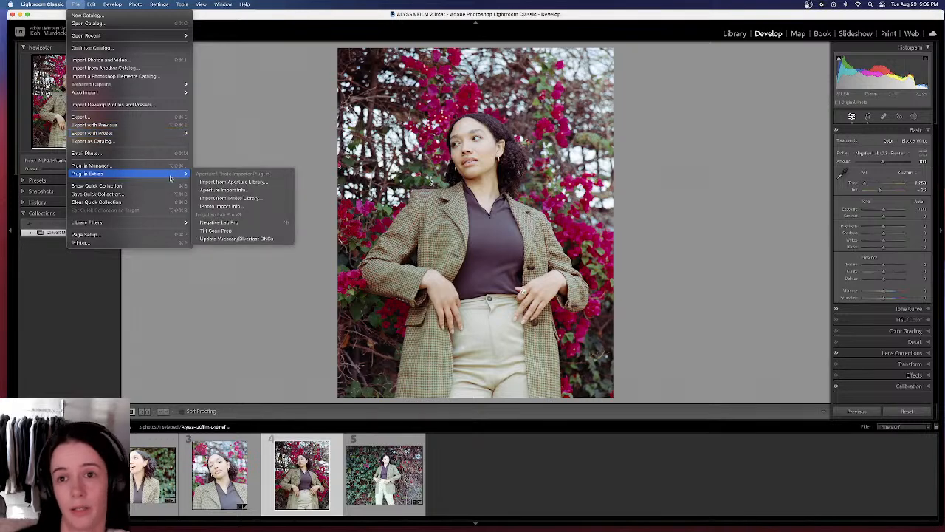
pyautogui.click(270, 221)
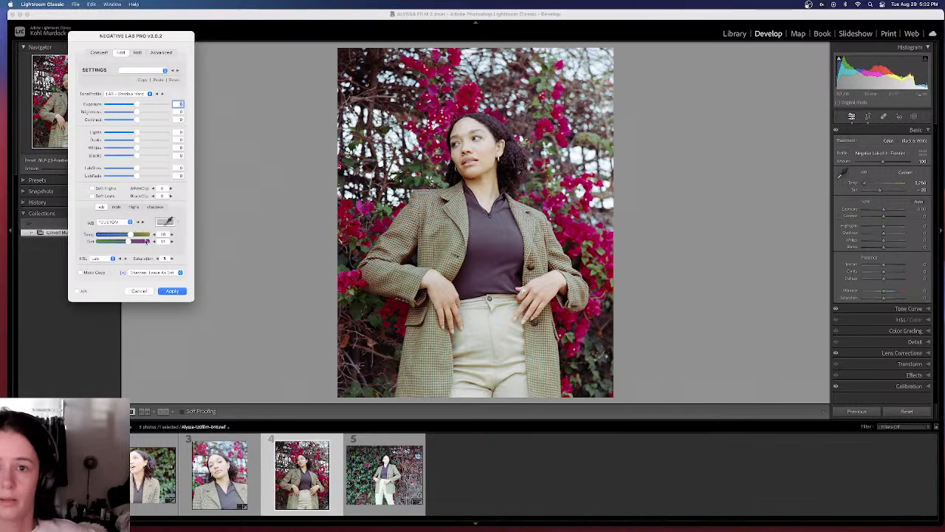
pyautogui.click(139, 291)
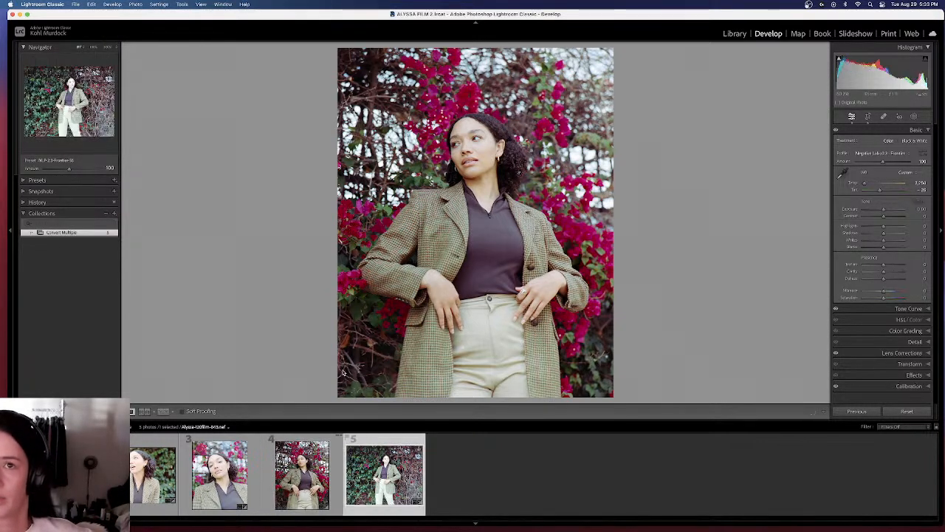
# Open the fifth photo in Negative Lab Pro and set its tone profile to LAB - Shadow Hard
pyautogui.click(75, 4)
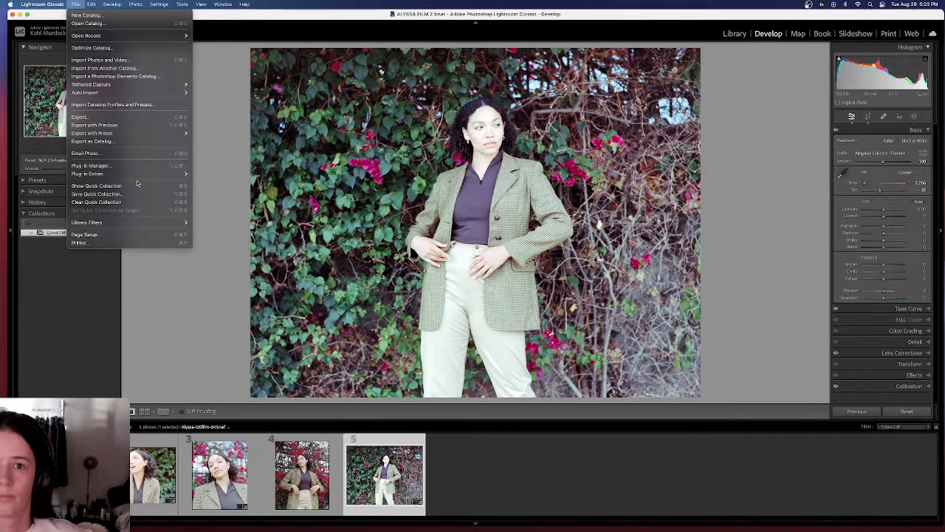
pyautogui.moveTo(148, 173)
pyautogui.click(289, 222)
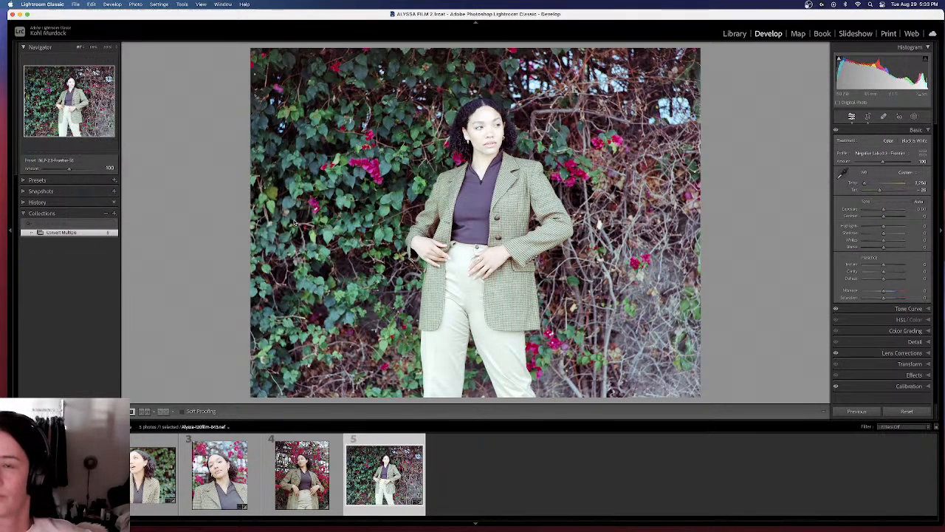
pyautogui.click(133, 94)
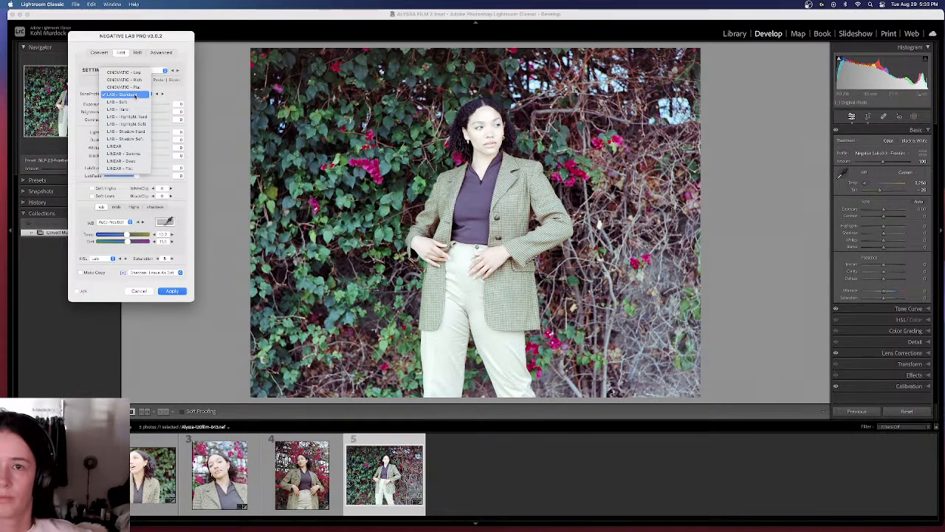
pyautogui.click(140, 132)
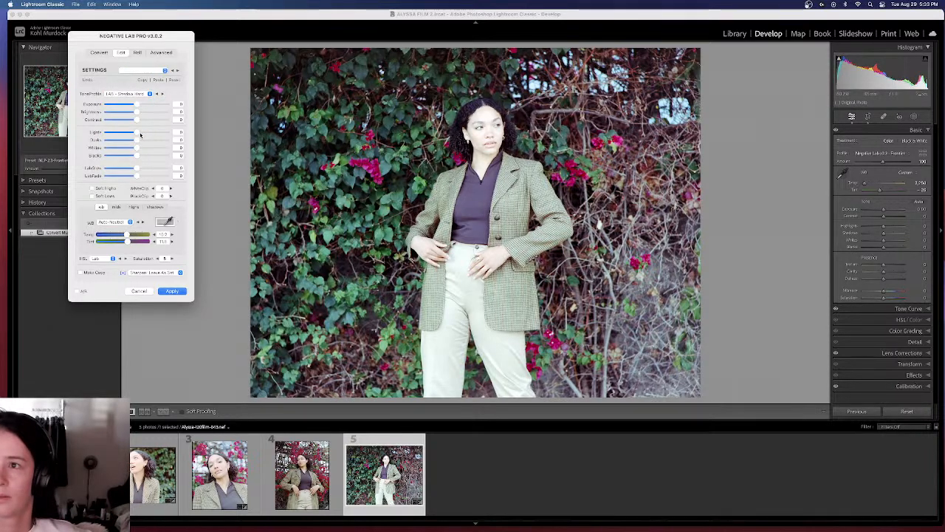
# Set the fifth photo's Negative Lab Pro Temp to match the fourth photo and its Tint to 14
pyautogui.doubleClick(162, 235)
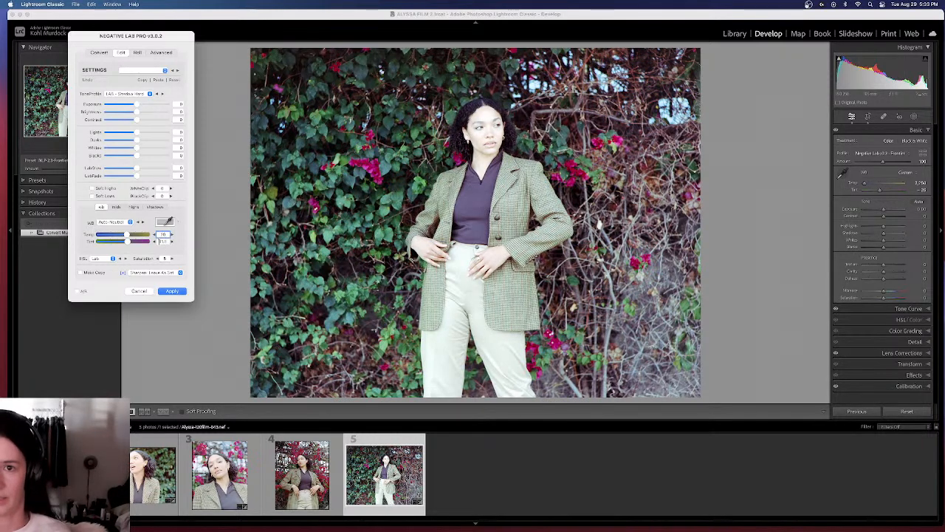
pyautogui.doubleClick(163, 242)
pyautogui.write('14')
pyautogui.click(181, 249)
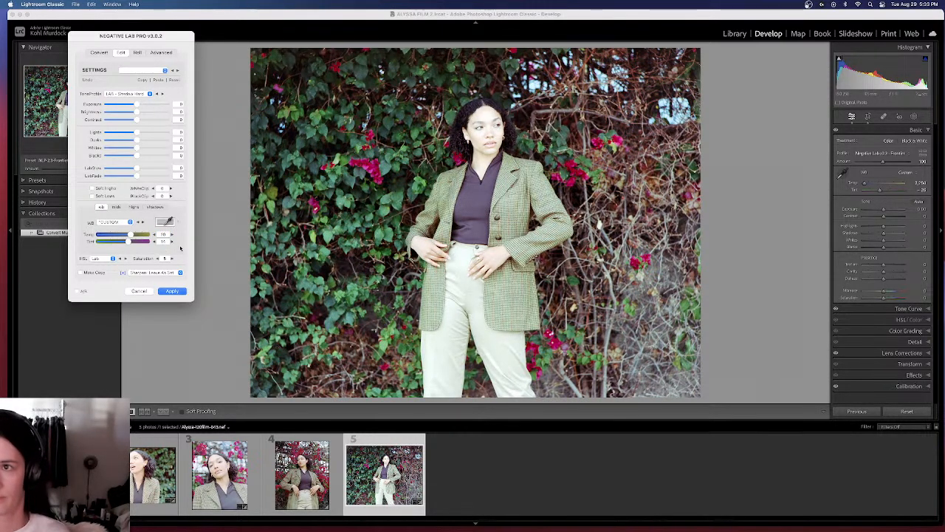
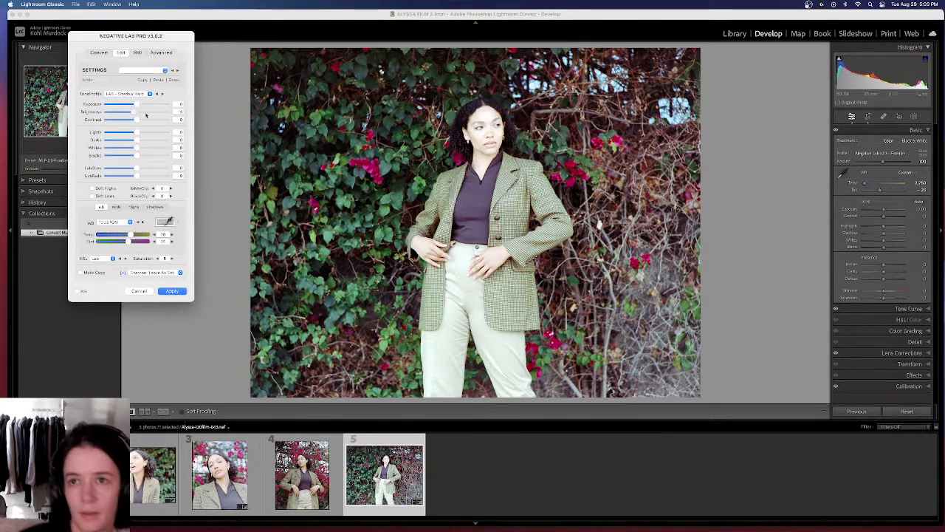
# Reset the fifth photo's brightness to 0 and apply the Negative Lab Pro edit
pyautogui.click(179, 111)
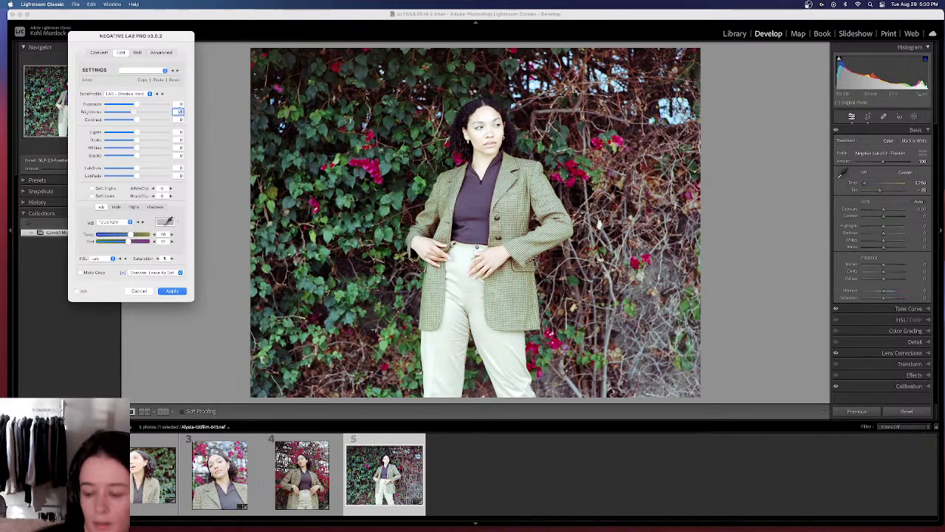
pyautogui.click(182, 96)
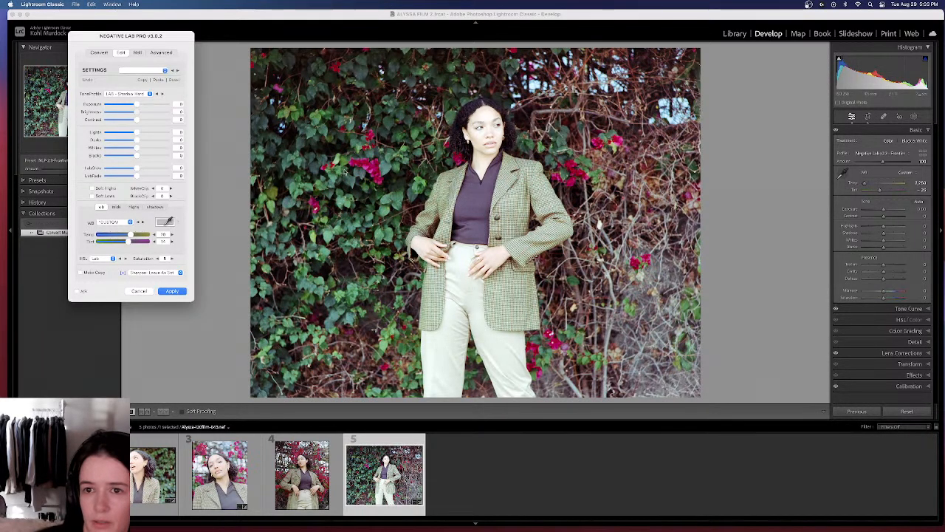
pyautogui.click(175, 293)
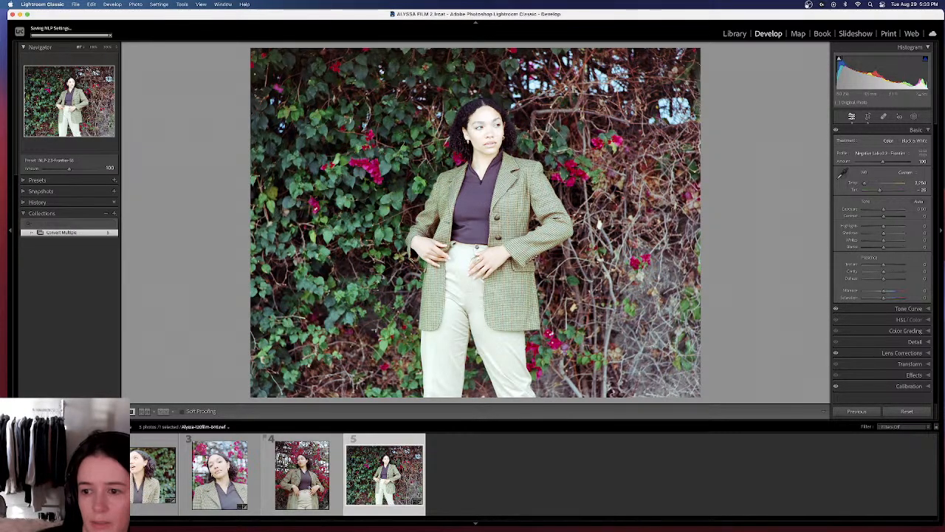
# Compare the edited fourth and fifth photos for color consistency, and bring up the collection's third photo
pyautogui.click(311, 472)
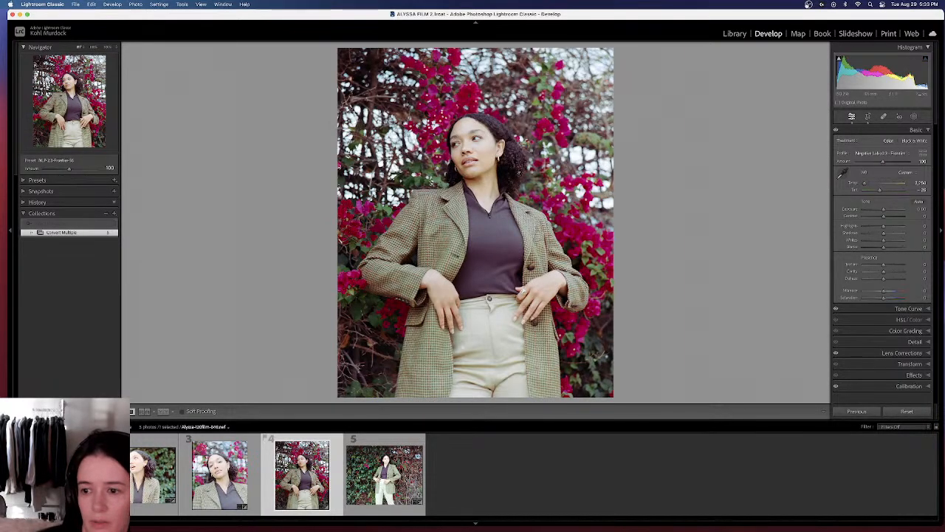
pyautogui.click(384, 472)
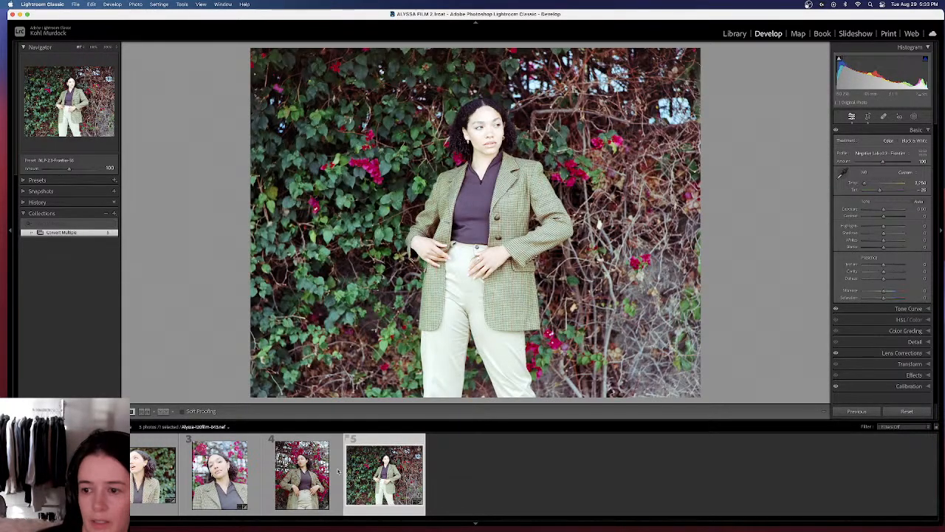
pyautogui.click(306, 473)
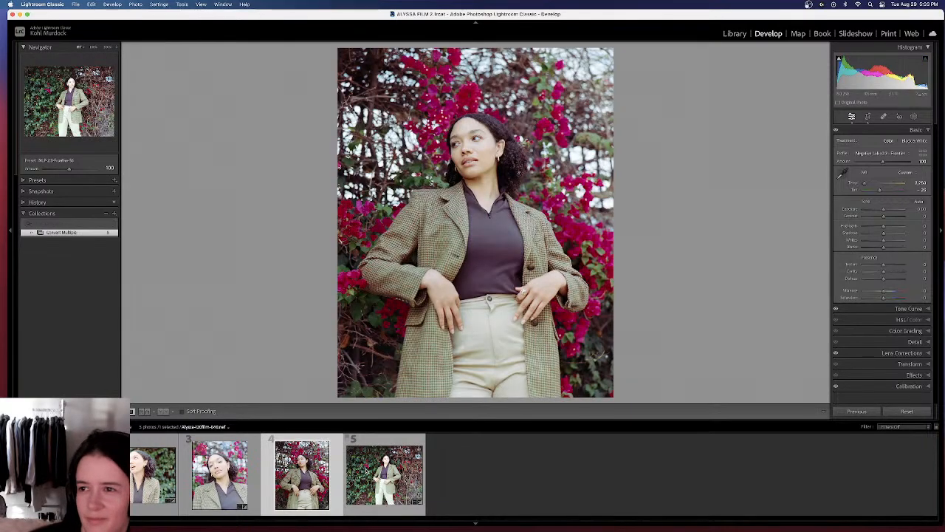
pyautogui.click(375, 474)
pyautogui.click(301, 474)
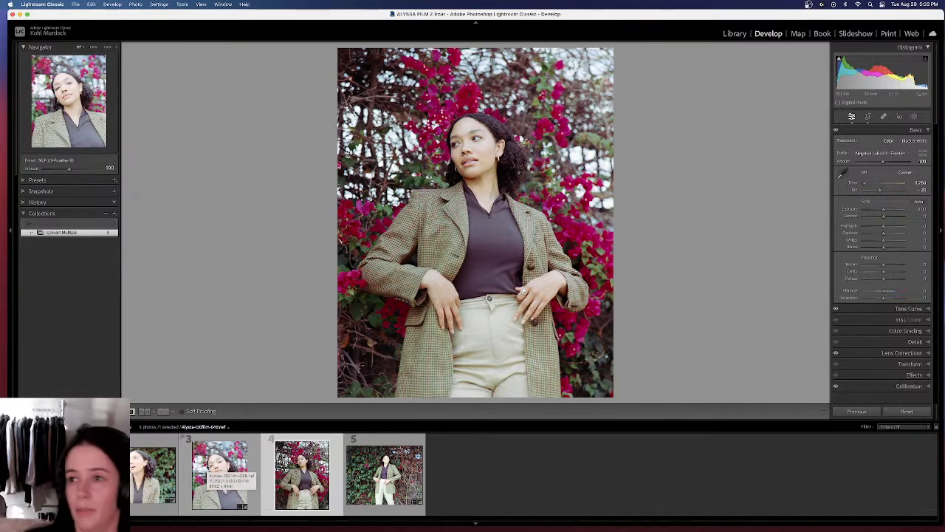
pyautogui.click(209, 465)
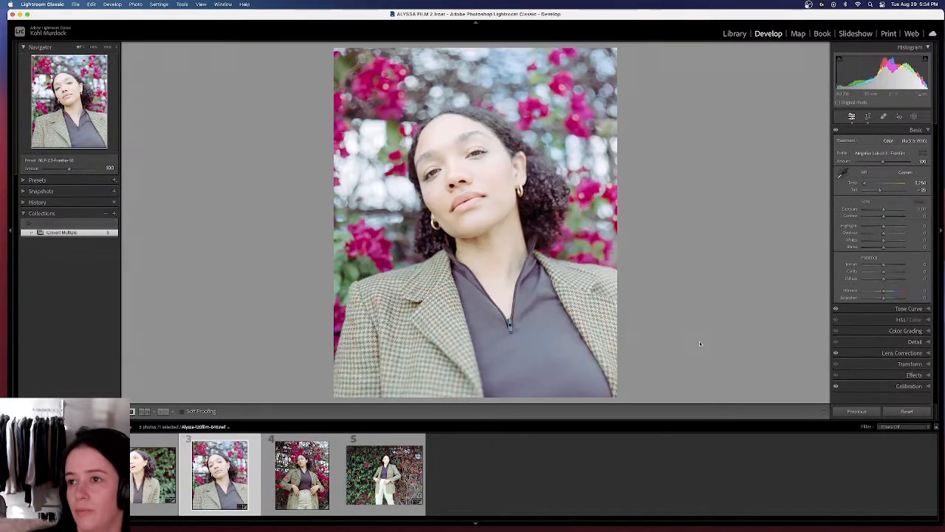
# Revert the third photo to a negative in Negative Lab Pro, apply it, and reset all its Develop settings
pyautogui.click(74, 4)
pyautogui.moveTo(182, 174)
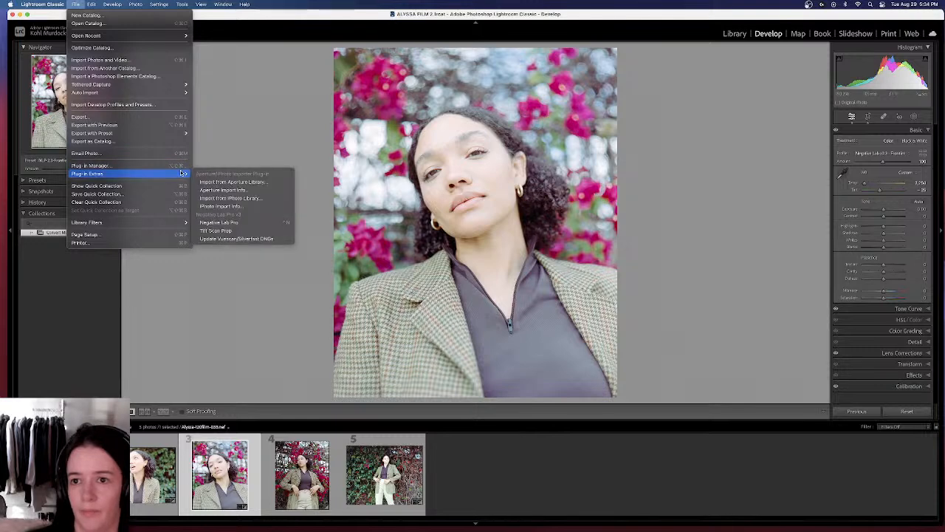
pyautogui.click(258, 231)
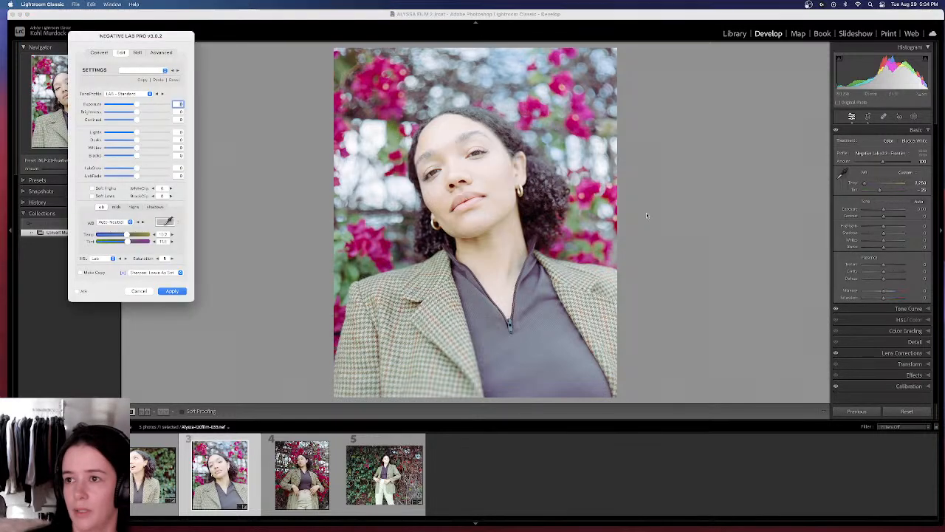
pyautogui.click(99, 53)
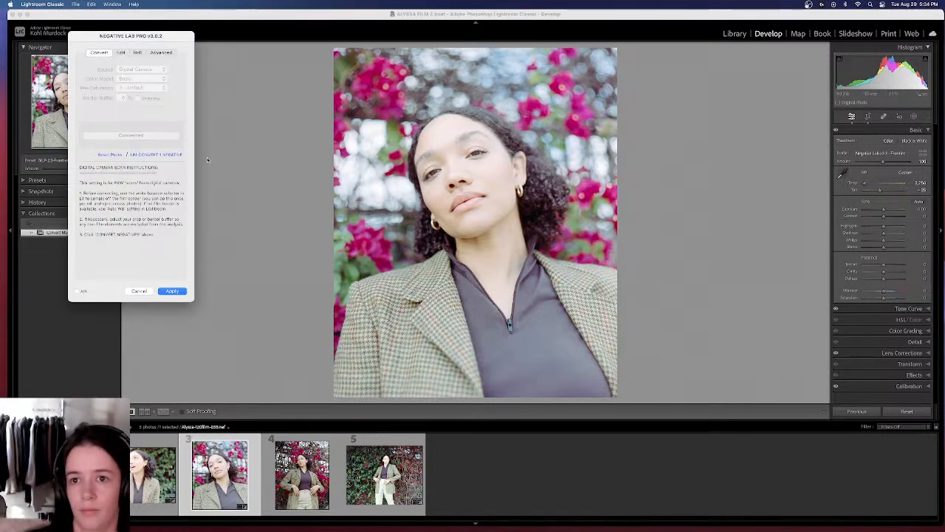
pyautogui.click(119, 155)
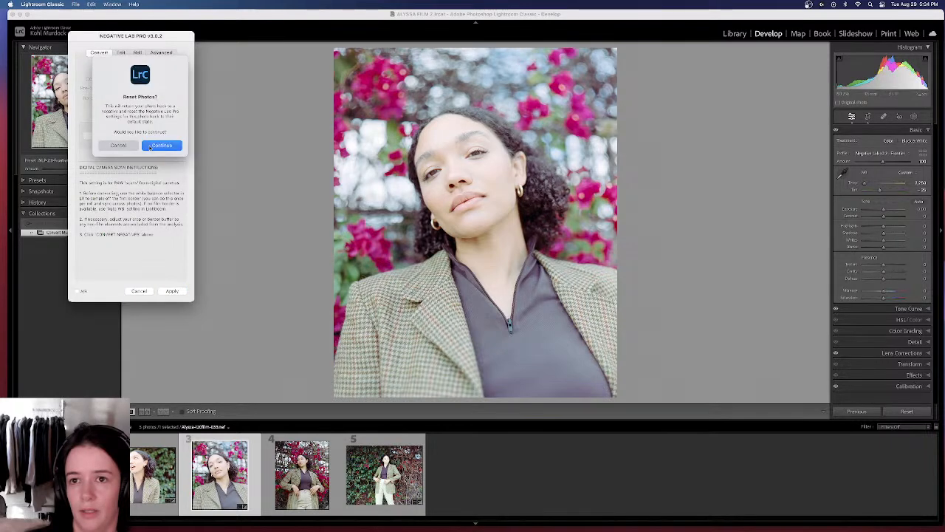
pyautogui.click(156, 146)
pyautogui.click(179, 291)
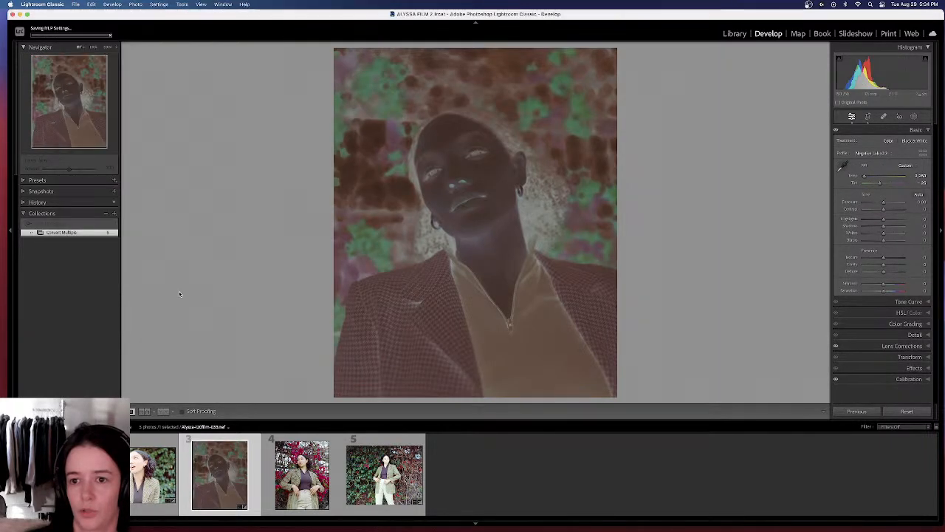
pyautogui.click(907, 411)
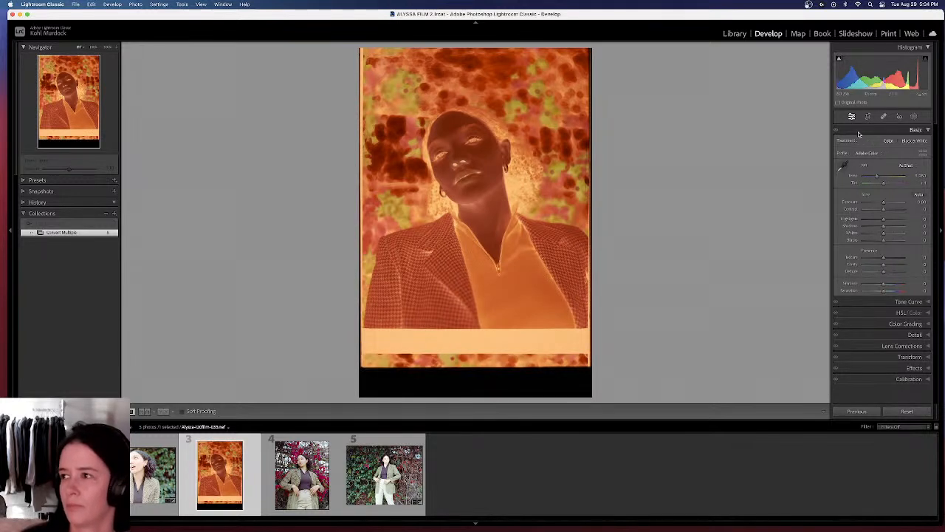
# White balance the third photo from the clear film border and crop it to the image area
pyautogui.click(841, 166)
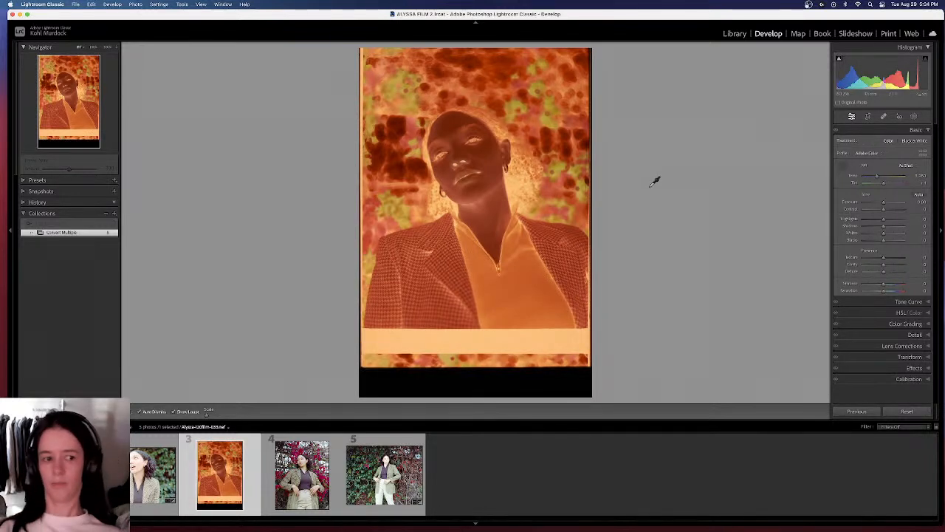
pyautogui.click(465, 336)
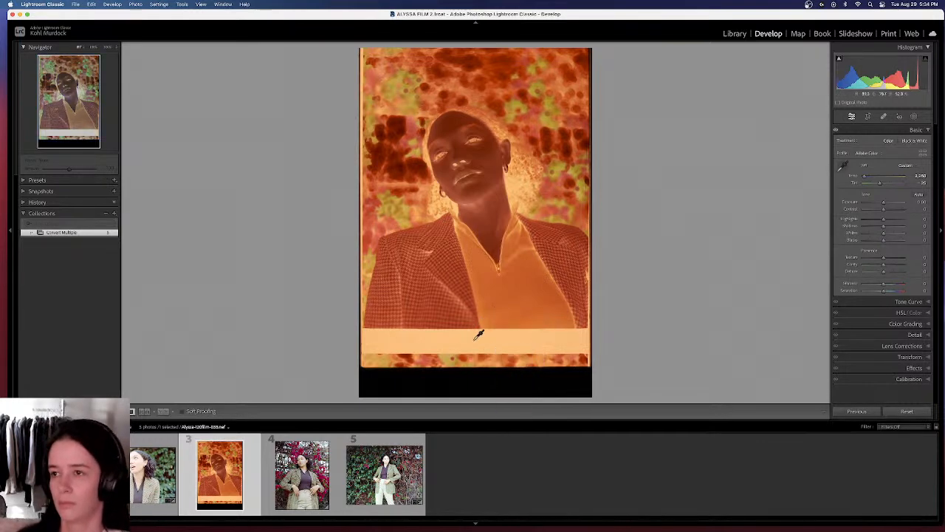
pyautogui.press('r')
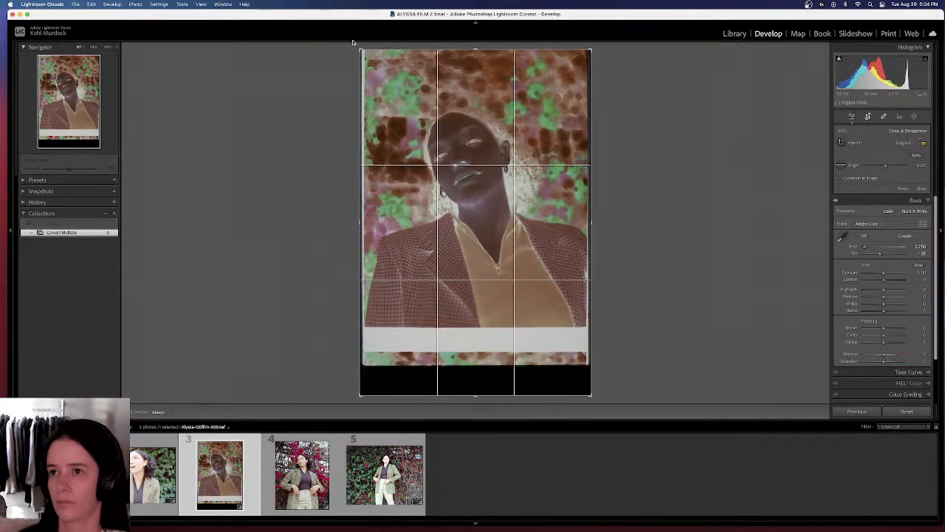
pyautogui.moveTo(362, 104); pyautogui.dragTo(366, 103)
pyautogui.moveTo(586, 216); pyautogui.dragTo(581, 216)
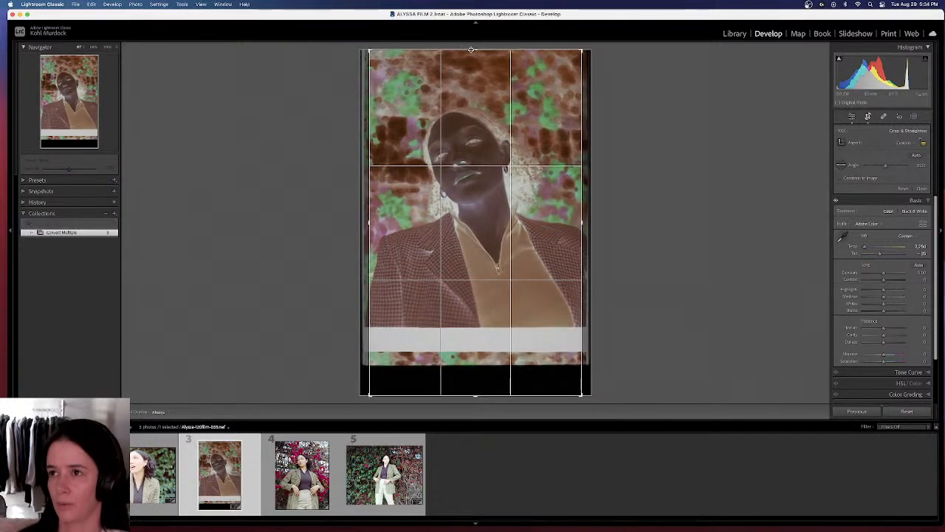
pyautogui.moveTo(472, 50); pyautogui.dragTo(471, 74)
pyautogui.moveTo(468, 380); pyautogui.dragTo(467, 343)
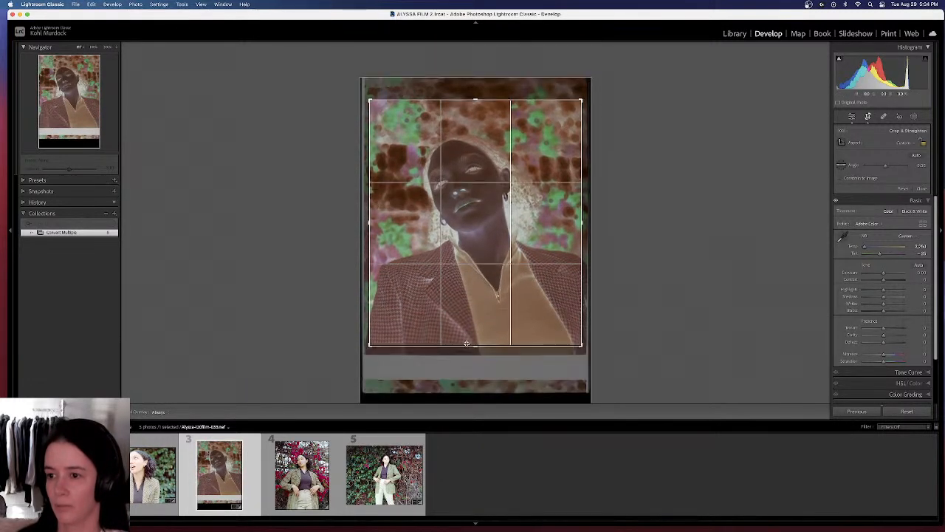
pyautogui.press('Return')
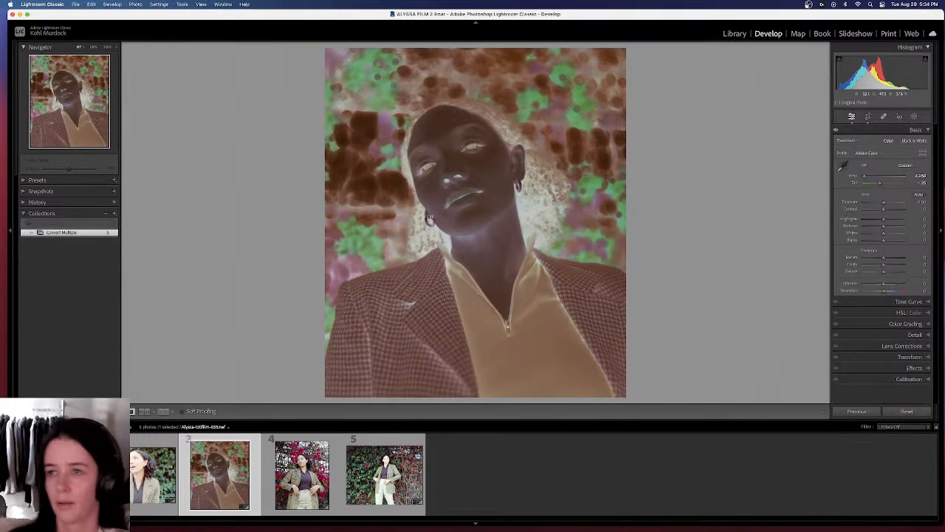
# Convert the third photo in Negative Lab Pro with the Digital Camera source, Basic color model and 3 - Default pre-saturation
pyautogui.click(75, 4)
pyautogui.moveTo(170, 174)
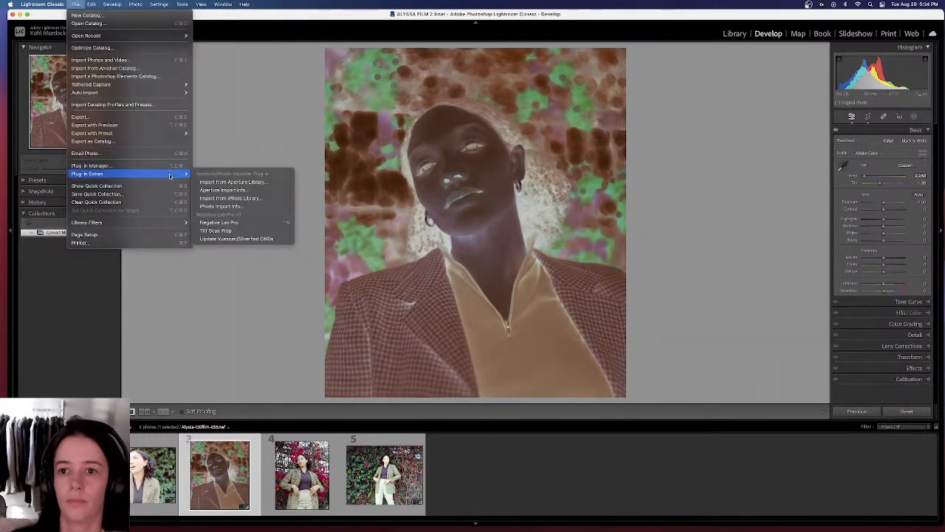
pyautogui.click(225, 222)
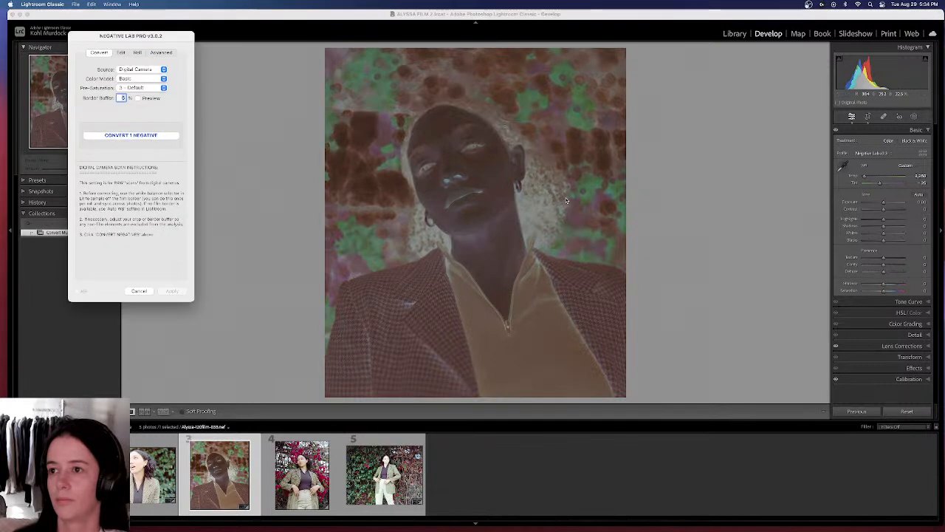
pyautogui.click(152, 136)
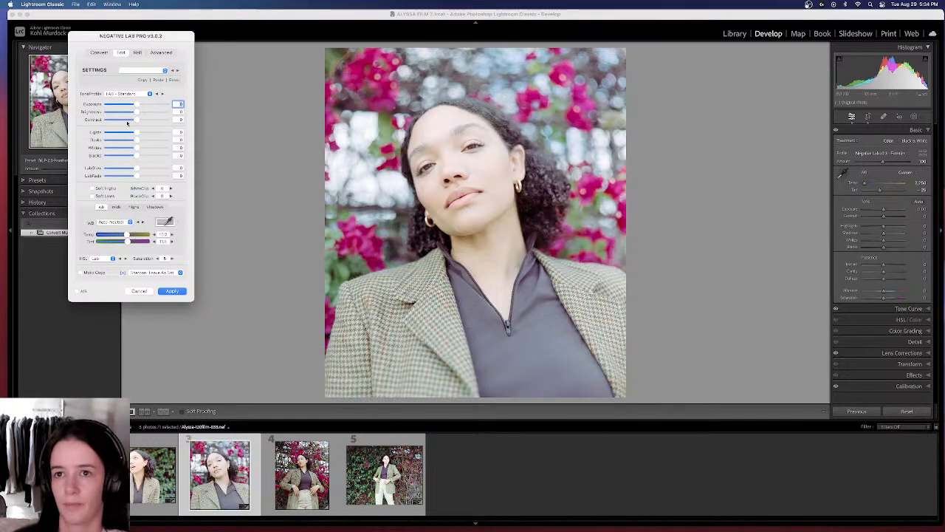
# Set the tone profile to LAB - Shadow Hard and try exposure -10 with contrast -7, restoring exposure to 0
pyautogui.click(149, 93)
pyautogui.click(124, 132)
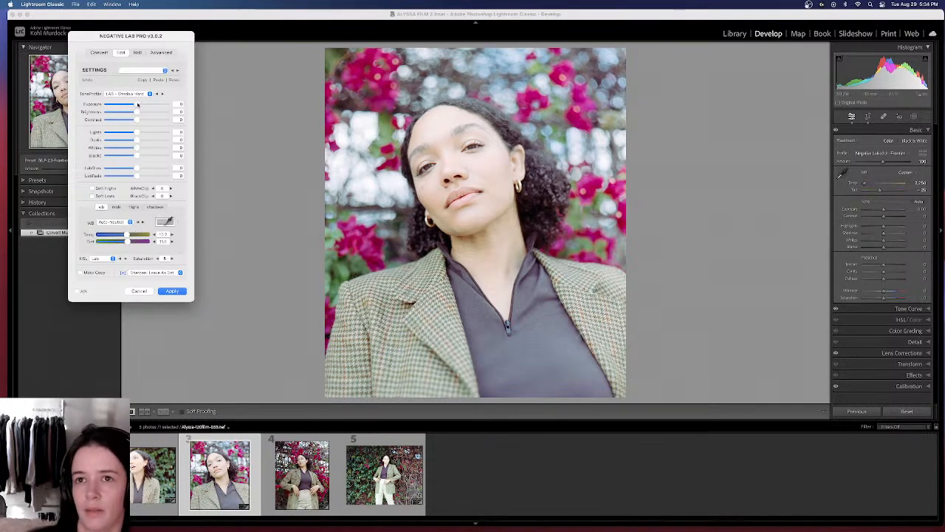
pyautogui.moveTo(134, 105); pyautogui.dragTo(130, 119)
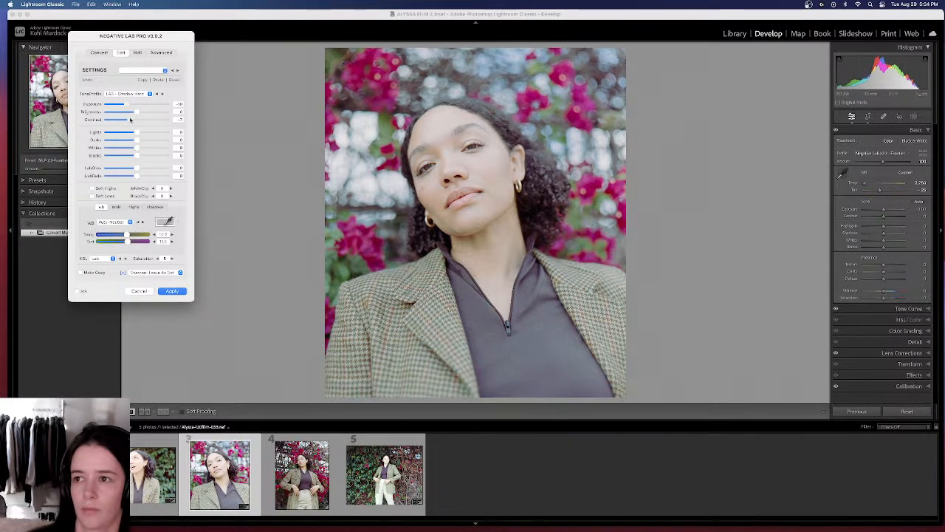
pyautogui.click(177, 104)
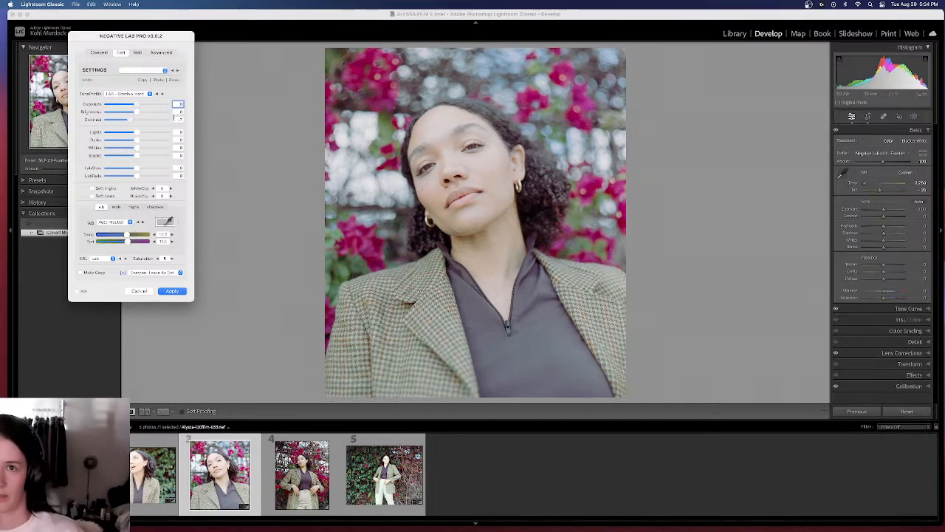
# Try the LINEAR and LINEAR - Deep tone profiles on the third photo, and return to LAB - Shadow Hard
pyautogui.click(150, 94)
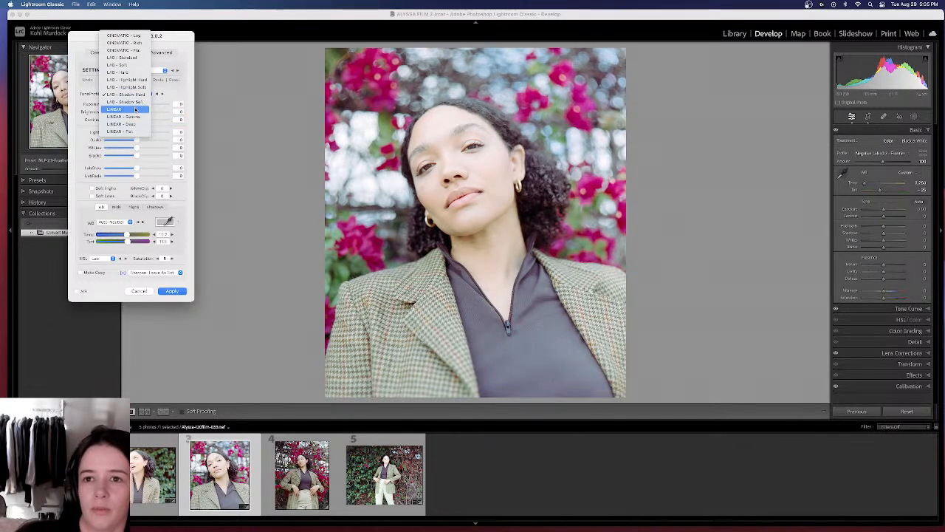
pyautogui.click(135, 109)
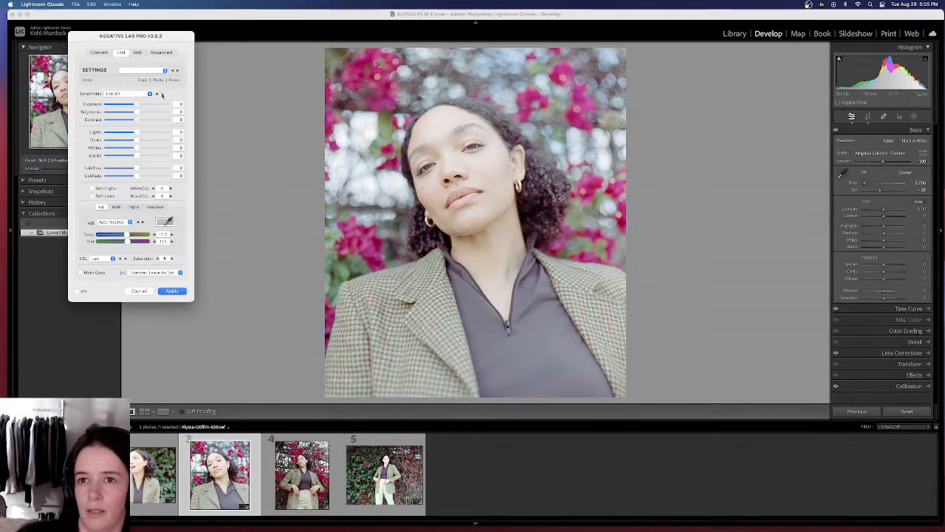
pyautogui.click(162, 95)
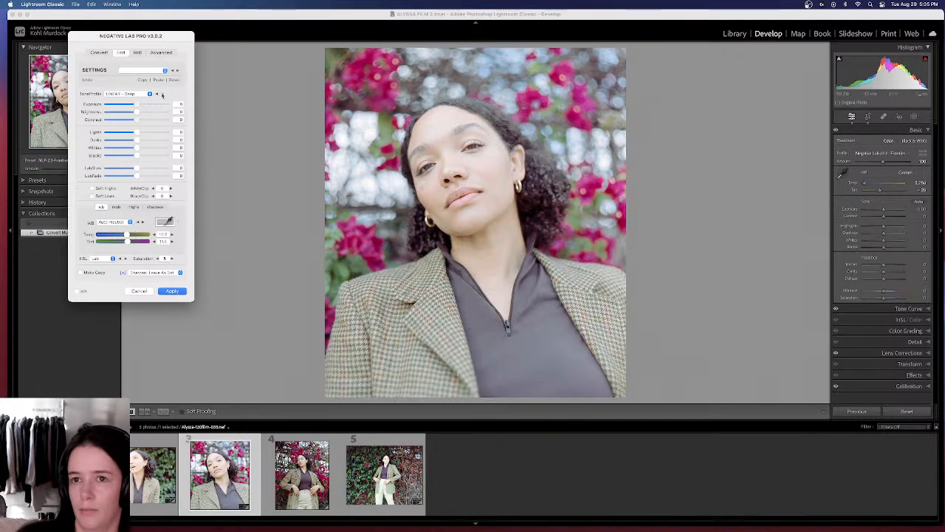
pyautogui.click(133, 94)
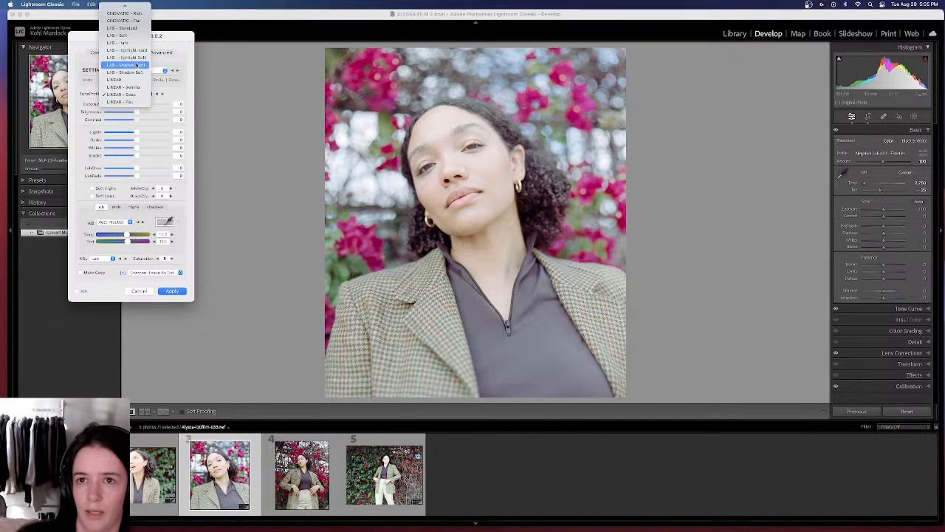
pyautogui.click(136, 65)
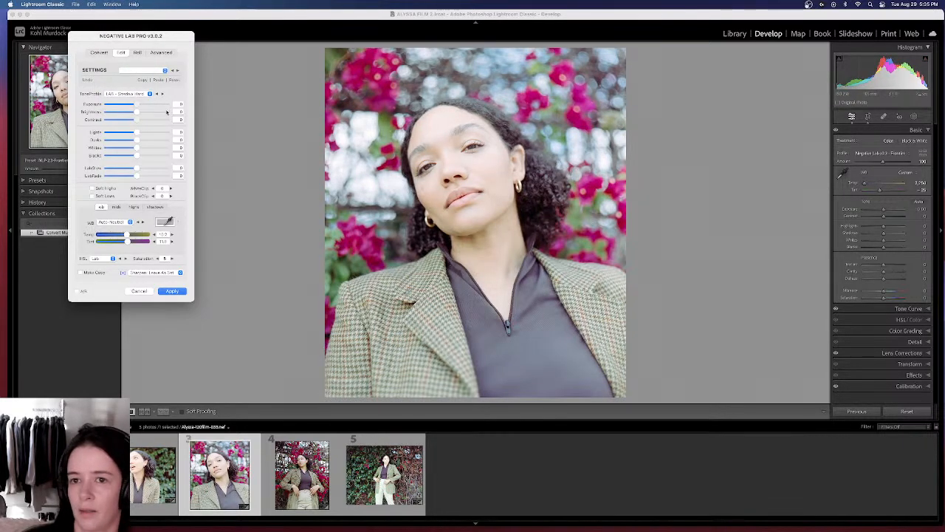
# Try lowering the third photo's whites and exposure, restore both to 0, and cancel the Negative Lab Pro edit
pyautogui.moveTo(135, 149); pyautogui.dragTo(123, 149)
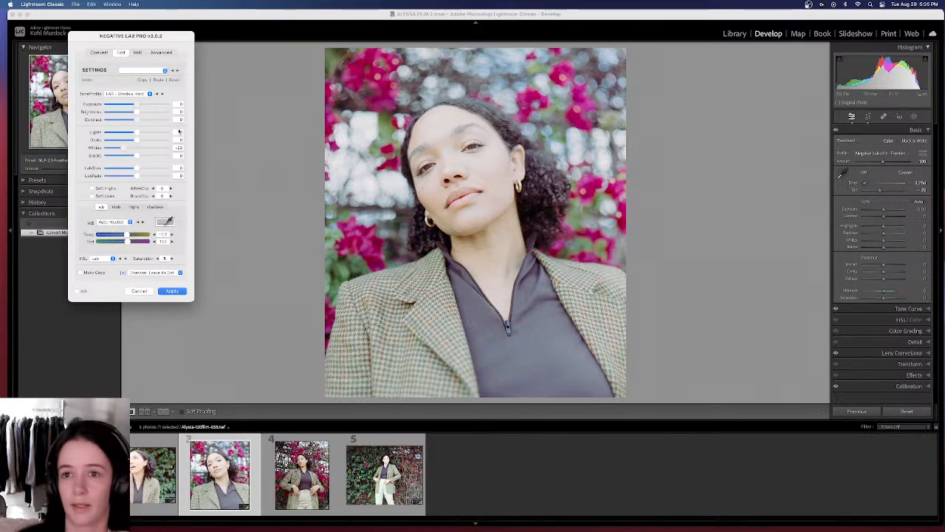
pyautogui.write('0')
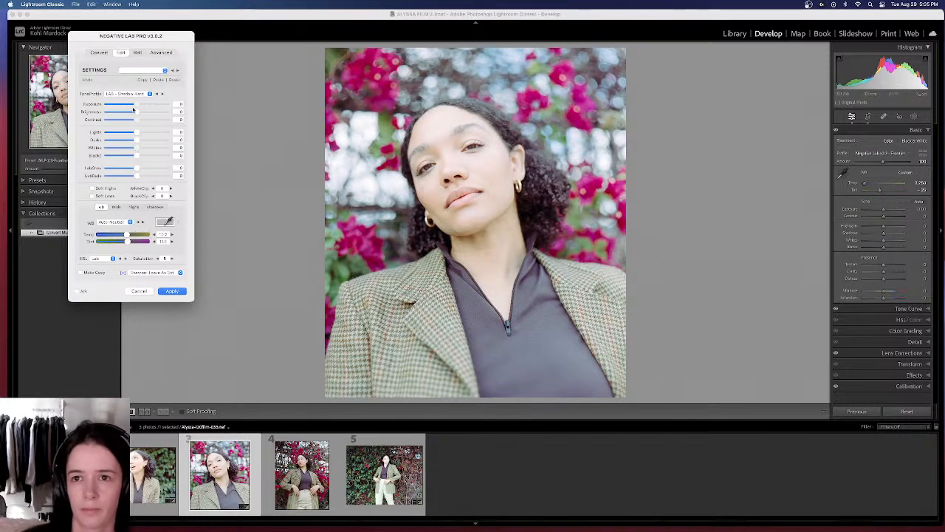
pyautogui.moveTo(127, 106); pyautogui.dragTo(114, 104)
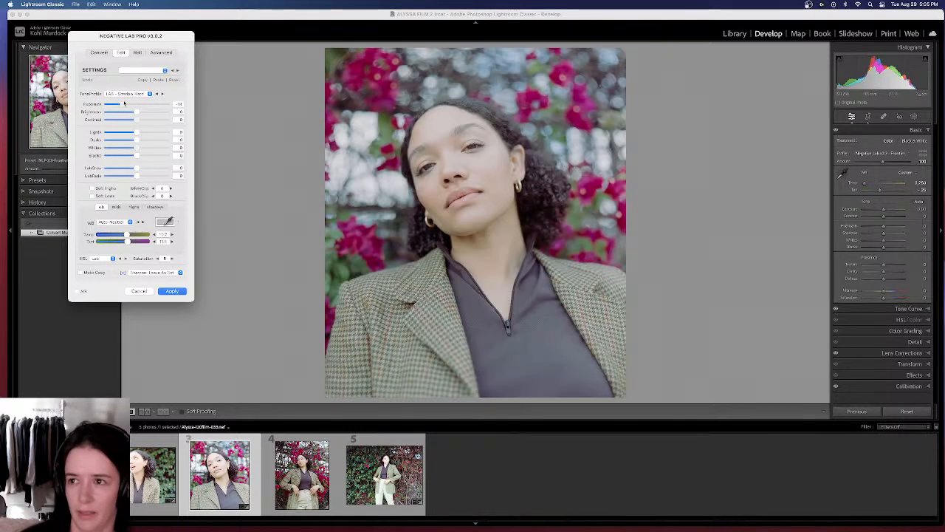
pyautogui.moveTo(123, 103)
pyautogui.mouseDown()
pyautogui.moveTo(109, 97)
pyautogui.moveTo(121, 89)
pyautogui.moveTo(82, 91)
pyautogui.moveTo(131, 92)
pyautogui.moveTo(117, 92)
pyautogui.mouseUp()
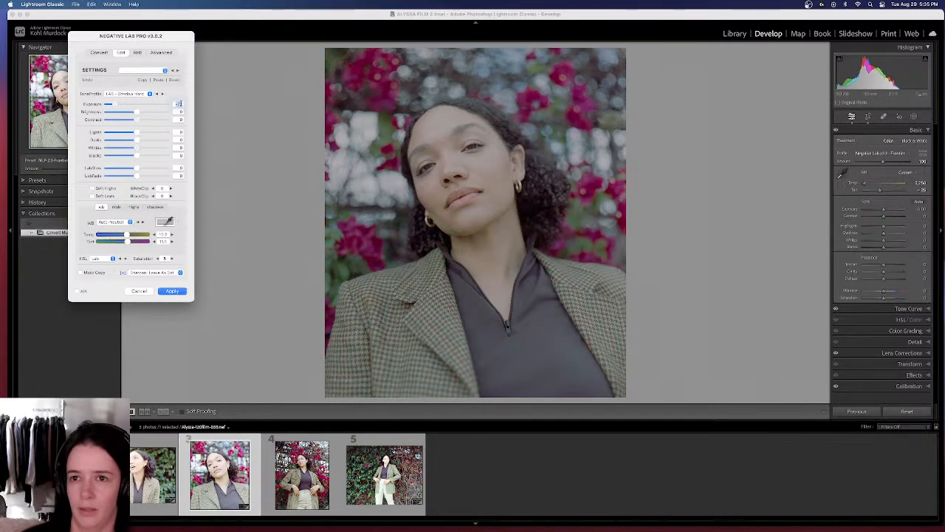
pyautogui.write('0')
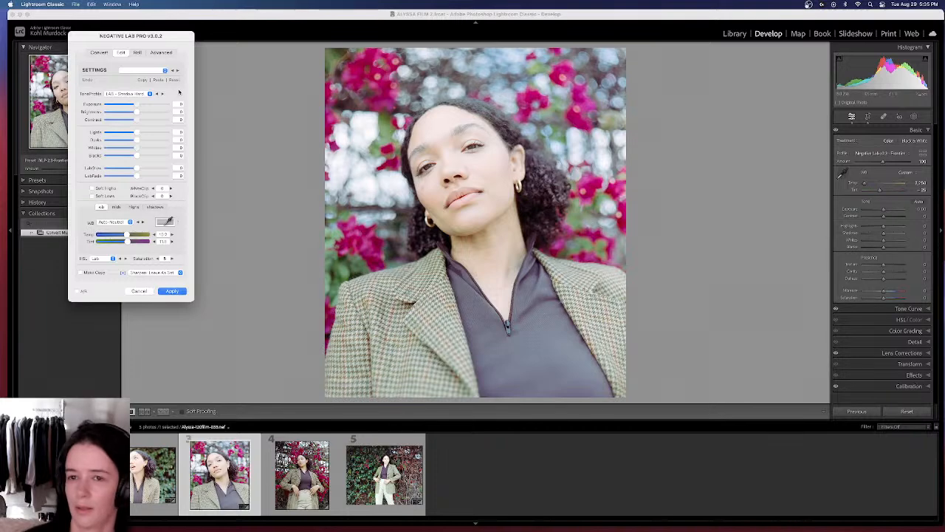
pyautogui.click(145, 290)
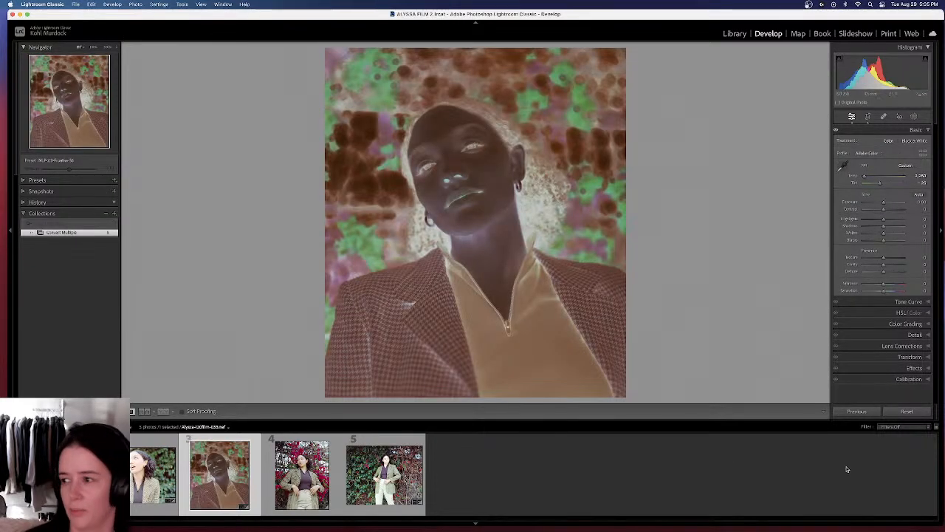
# Reset the third photo's Develop settings and raise the negative's exposure to +0.75
pyautogui.click(907, 411)
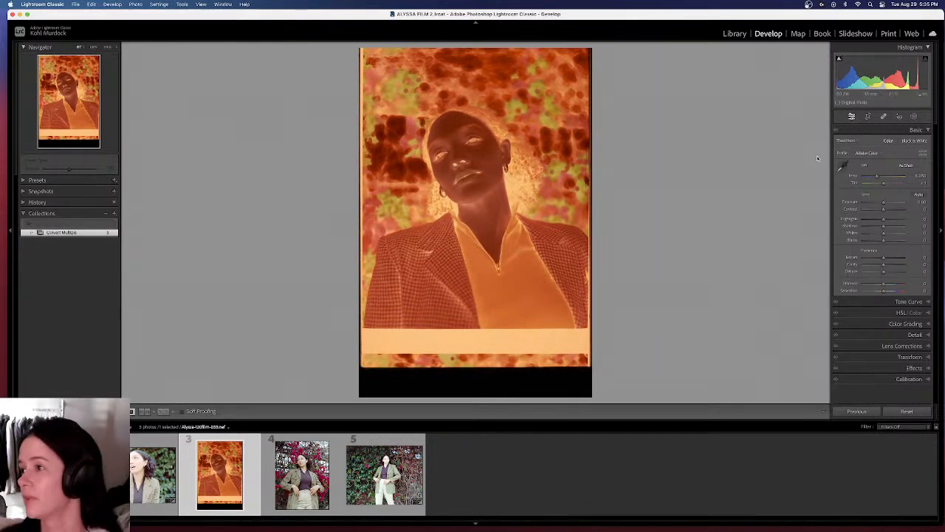
pyautogui.moveTo(883, 205); pyautogui.dragTo(887, 205)
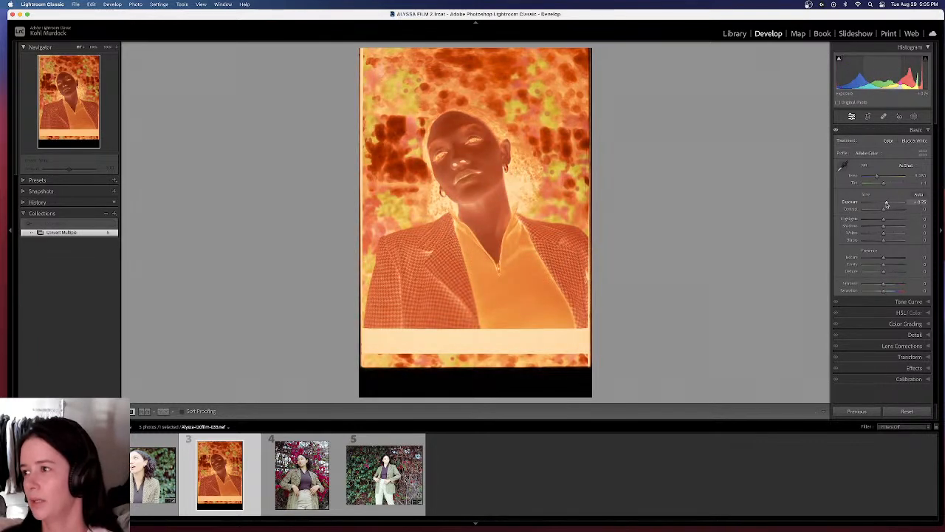
pyautogui.click(76, 4)
pyautogui.click(359, 212)
# White balance the third negative from the film border, and crop away the borders and blank film around the portrait
pyautogui.click(841, 166)
pyautogui.click(521, 321)
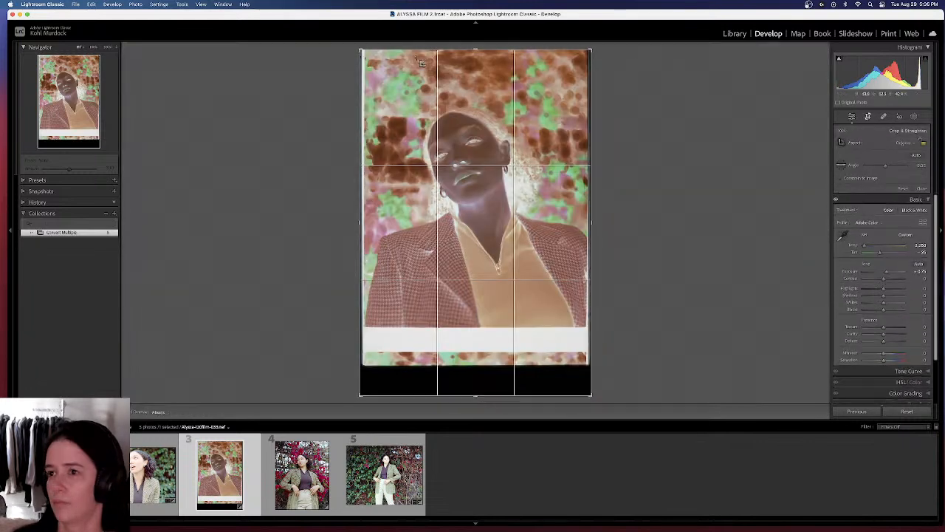
pyautogui.click(868, 116)
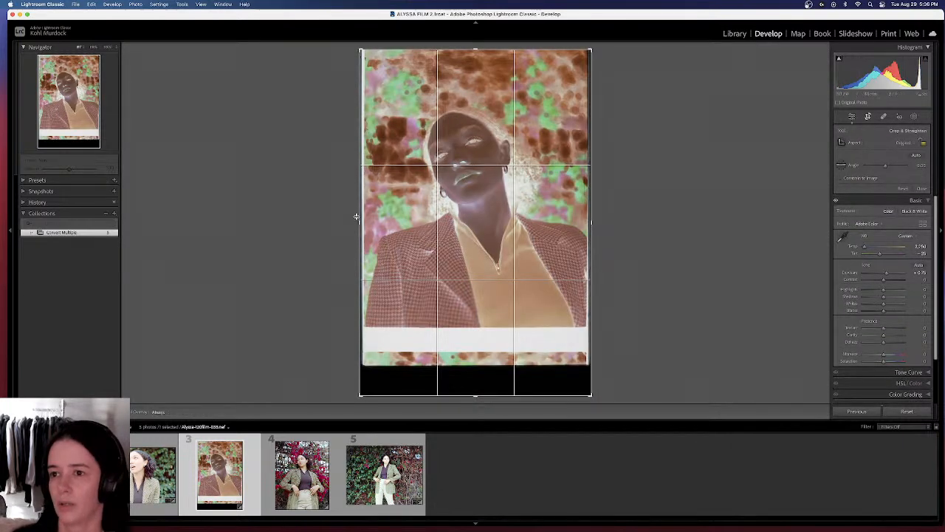
pyautogui.moveTo(359, 215); pyautogui.dragTo(368, 216)
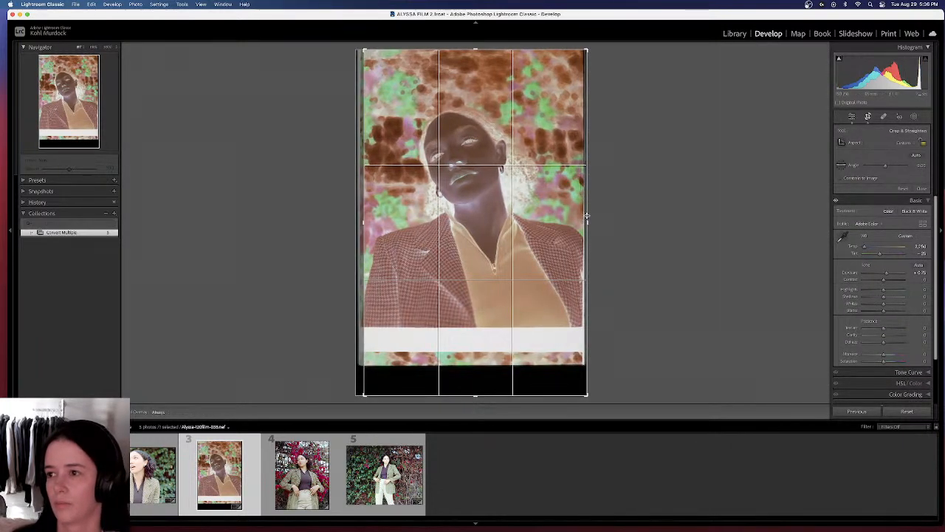
pyautogui.moveTo(587, 216); pyautogui.dragTo(581, 215)
pyautogui.moveTo(475, 49); pyautogui.dragTo(474, 55)
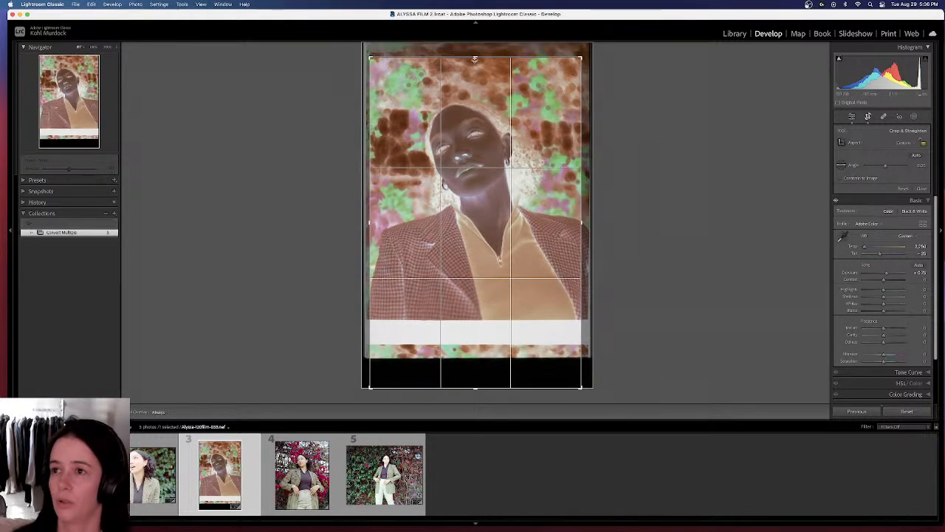
pyautogui.moveTo(475, 385); pyautogui.dragTo(476, 345)
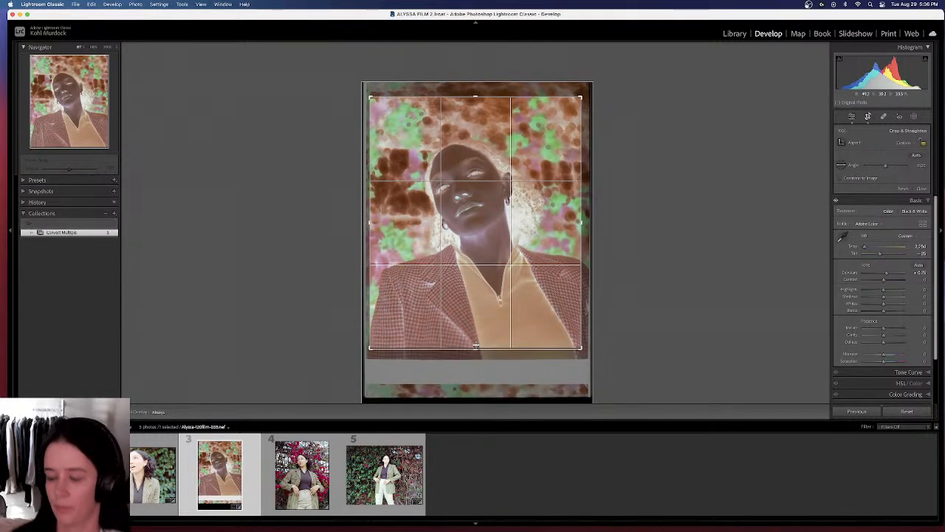
pyautogui.press('Return')
# Convert the cropped third negative with Negative Lab Pro and set its tone profile to LAB - Shadow Hard
pyautogui.click(77, 4)
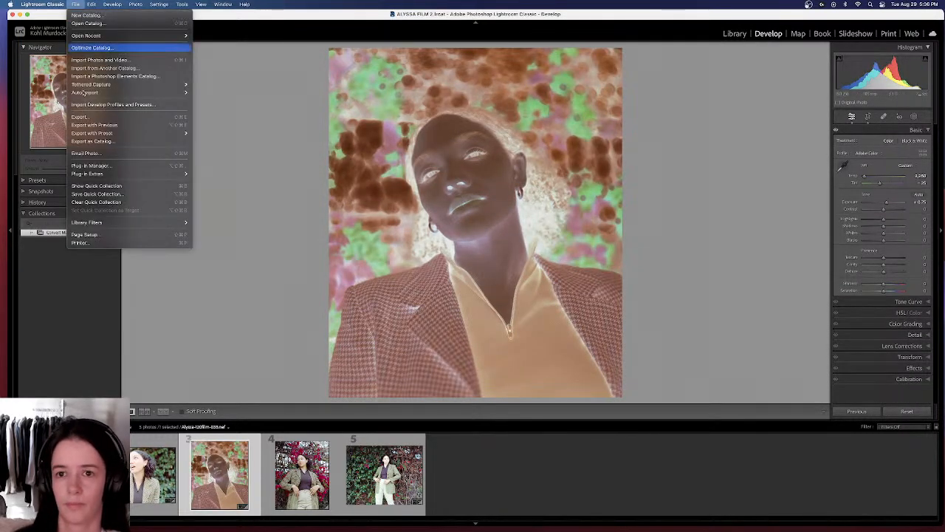
pyautogui.moveTo(133, 174)
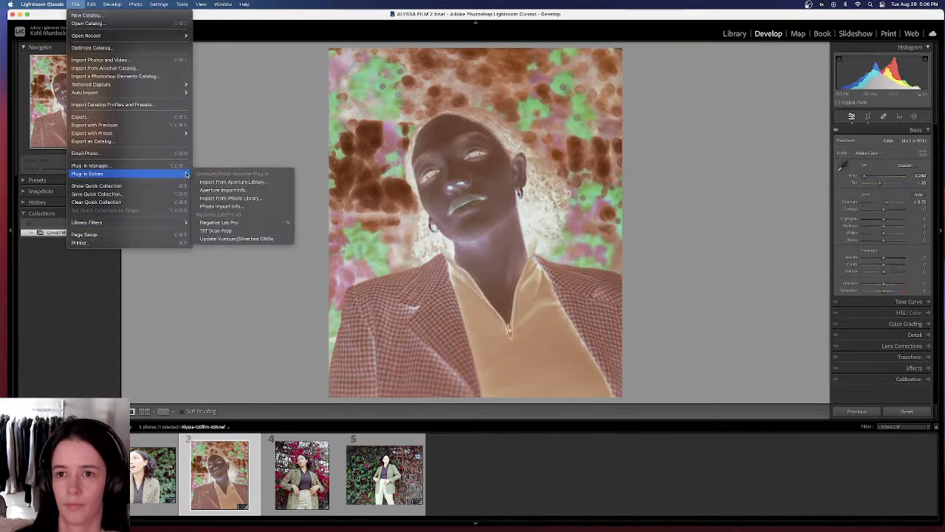
pyautogui.click(262, 222)
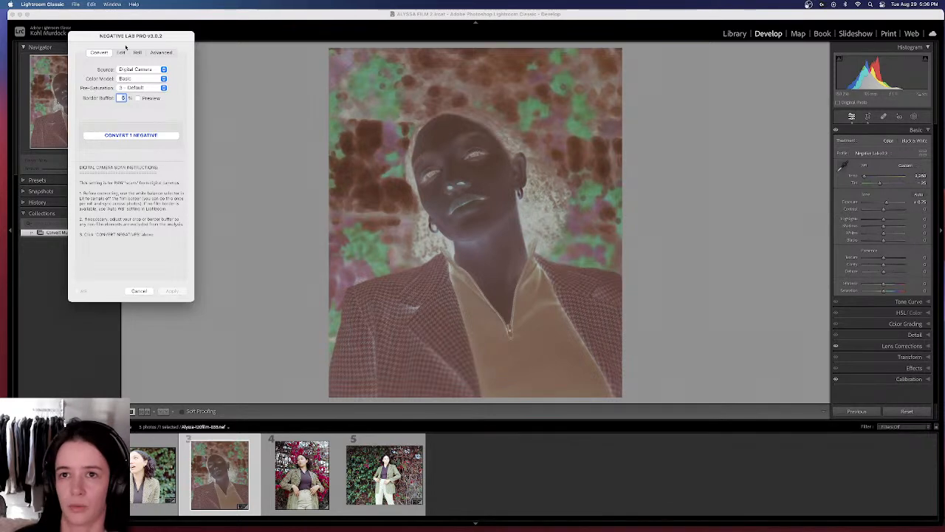
pyautogui.click(155, 135)
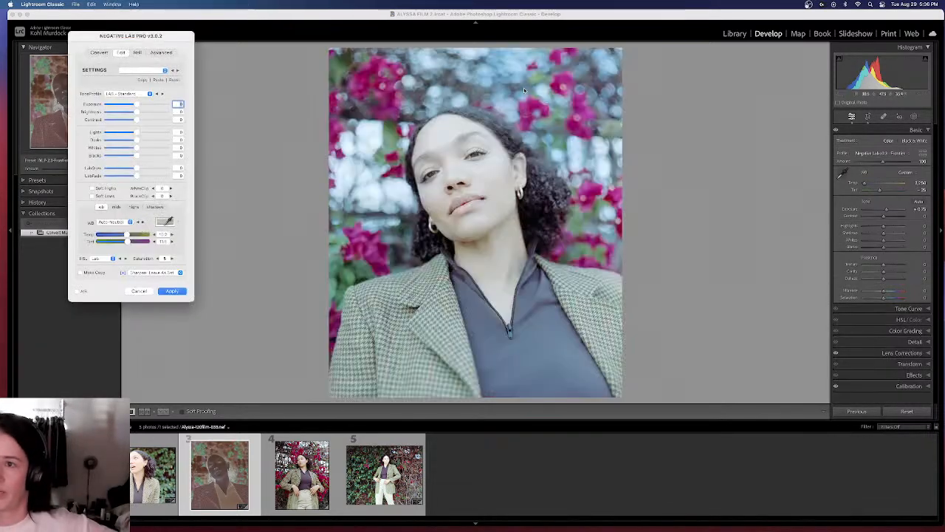
pyautogui.click(121, 94)
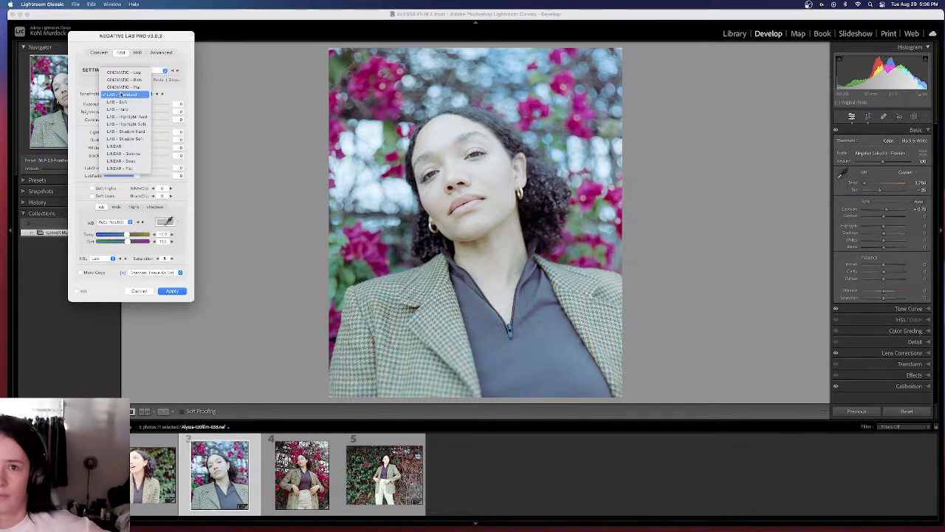
pyautogui.click(130, 131)
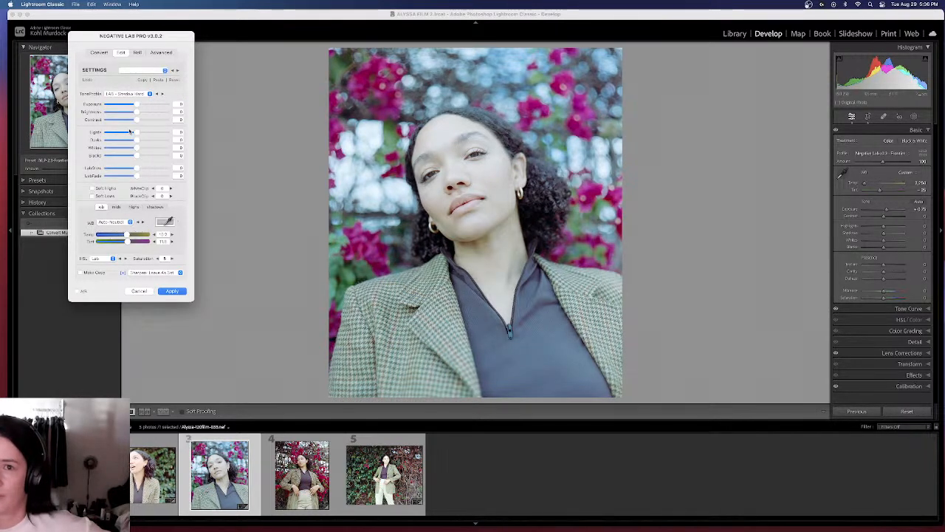
# Set the third photo's Negative Lab Pro colour temperature to 30 and apply the edit
pyautogui.click(163, 234)
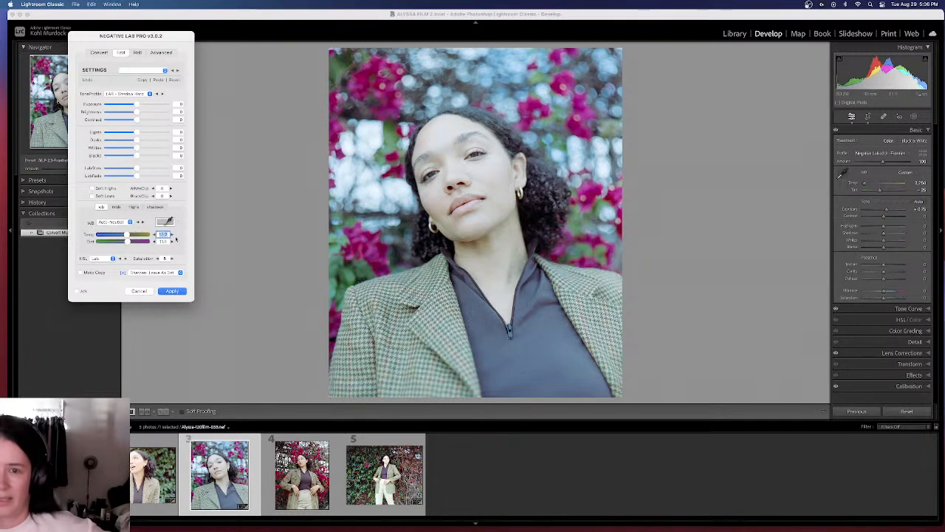
pyautogui.write('30')
pyautogui.press('Tab')
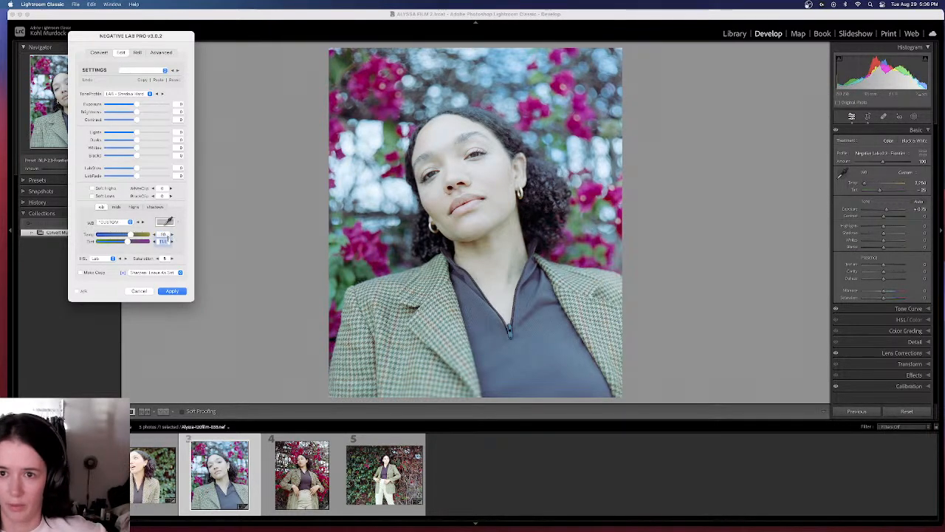
pyautogui.click(187, 246)
pyautogui.click(179, 290)
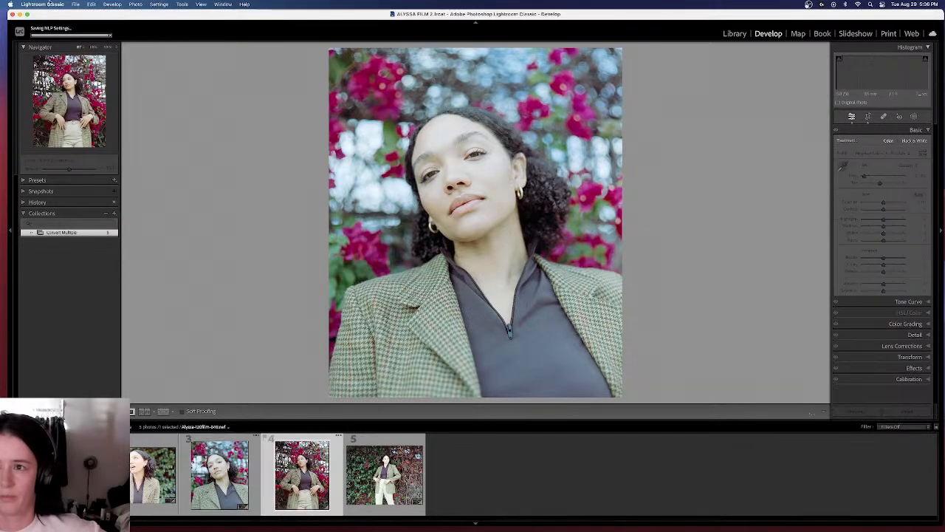
# Check the fourth photo's tone and colour settings in Negative Lab Pro, leaving them as they are
pyautogui.click(75, 4)
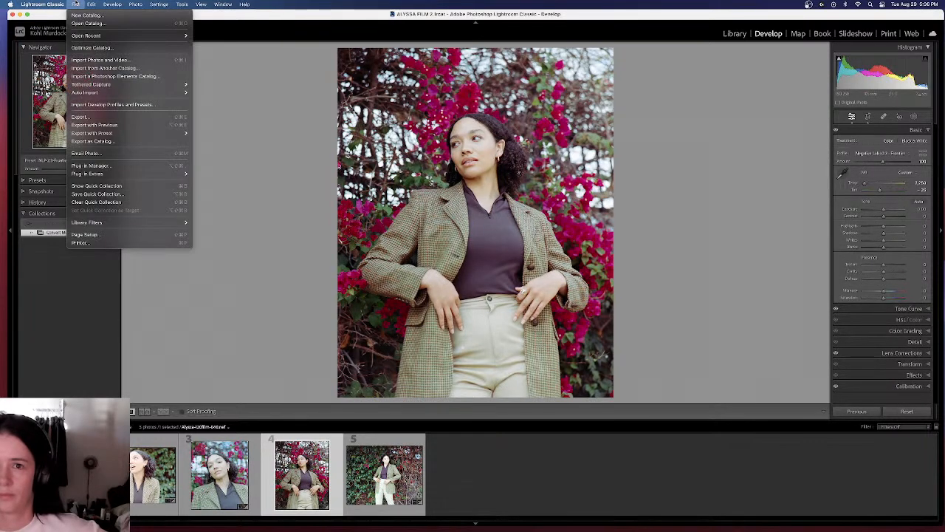
pyautogui.moveTo(168, 175)
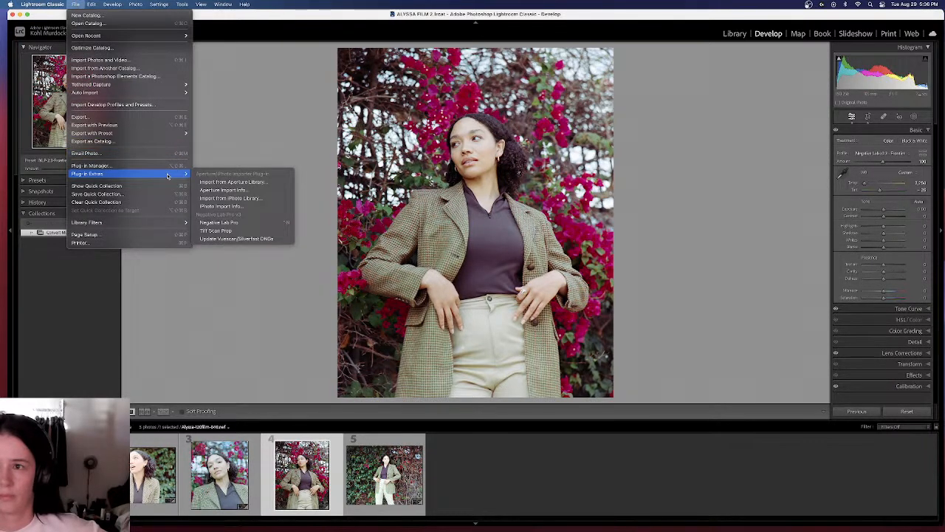
pyautogui.click(263, 221)
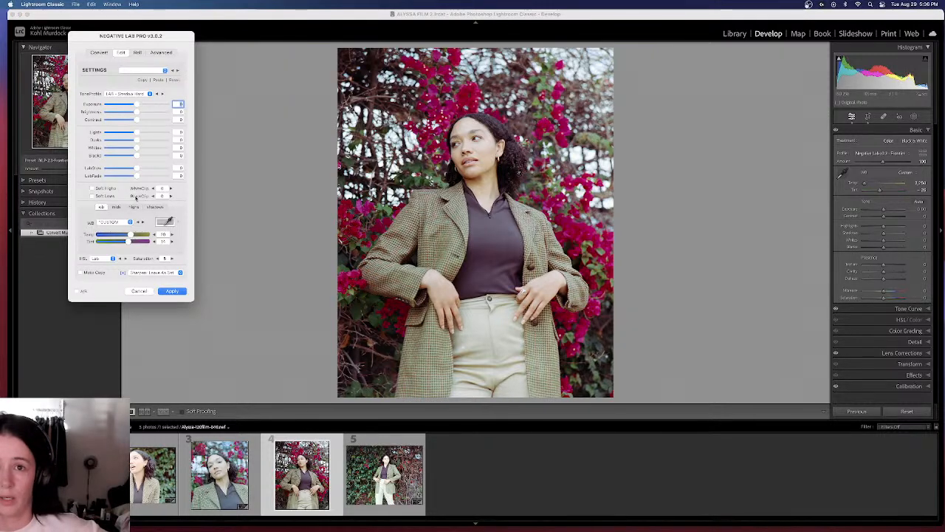
pyautogui.click(134, 292)
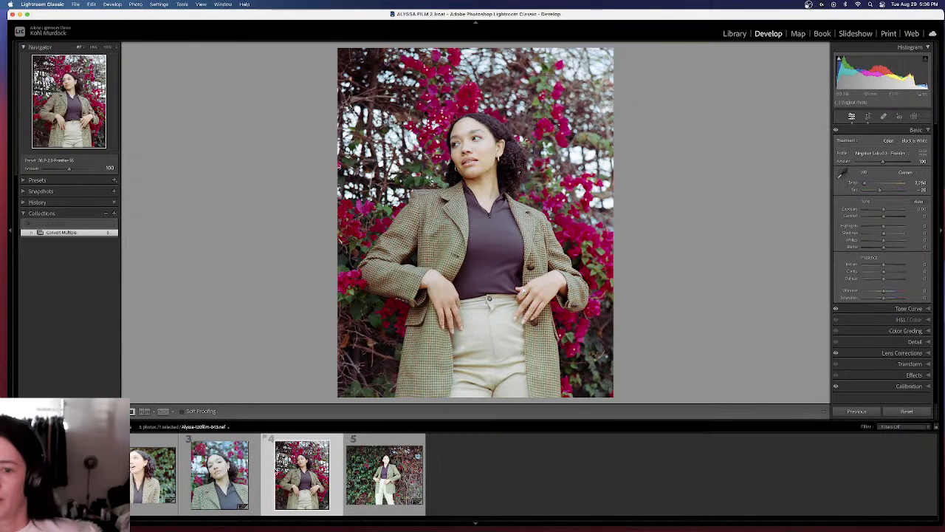
# Set the third photo's Develop exposure to +1.00 and compare it with the fourth photo
pyautogui.click(219, 472)
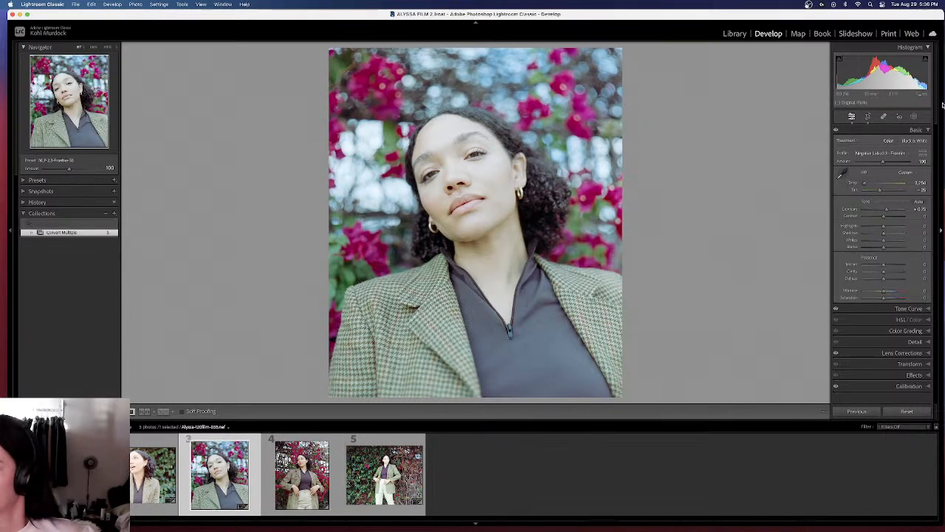
pyautogui.moveTo(889, 212); pyautogui.dragTo(887, 212)
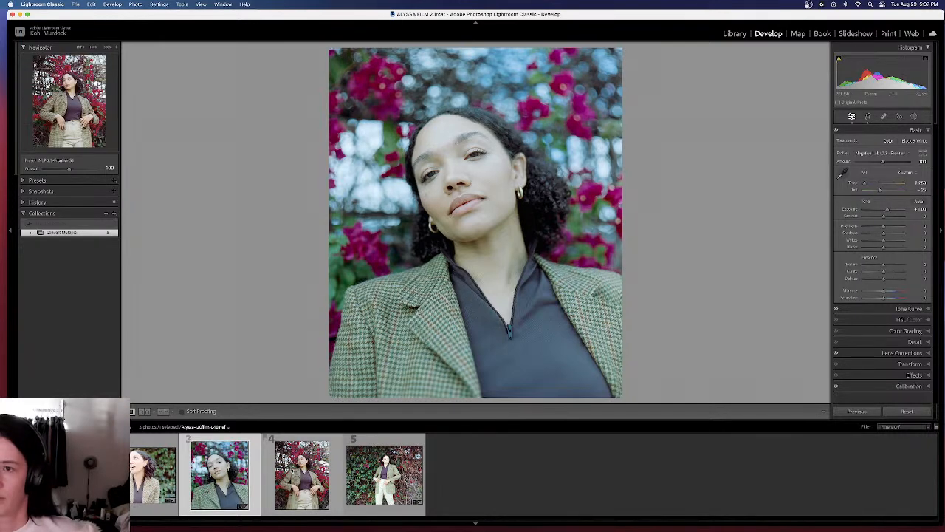
pyautogui.click(292, 470)
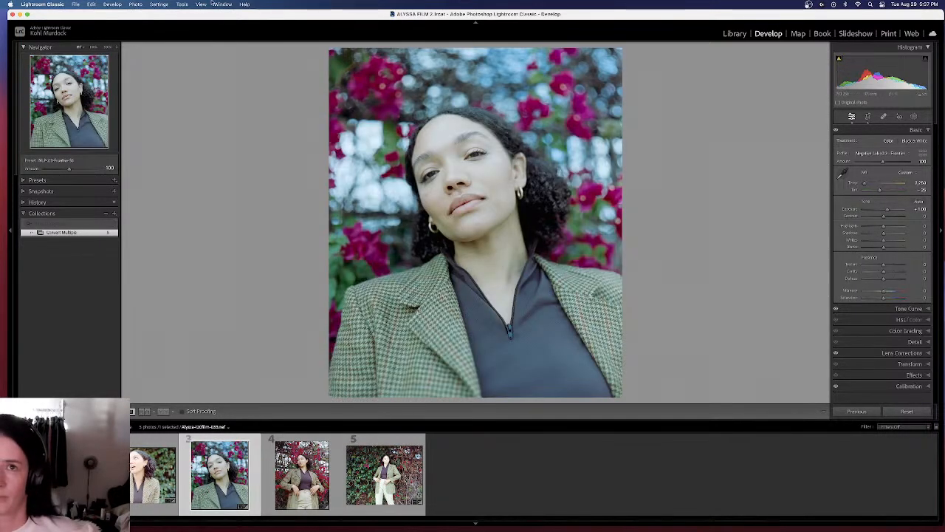
# Reopen the third photo's conversion in Negative Lab Pro for further colour adjustment
pyautogui.click(76, 4)
pyautogui.moveTo(118, 174)
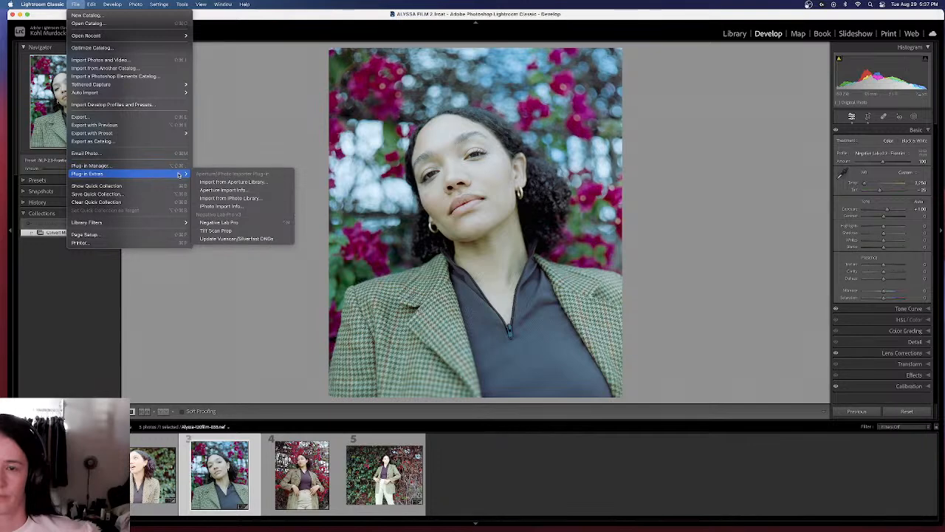
pyautogui.click(283, 221)
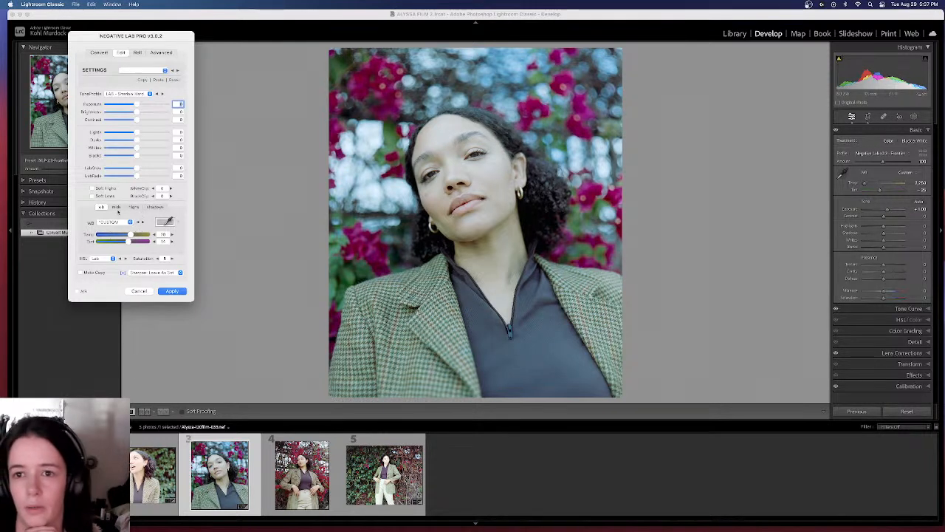
# Try shifting the blue-yellow balance of the mids and highs, and restore both to 0
pyautogui.click(117, 207)
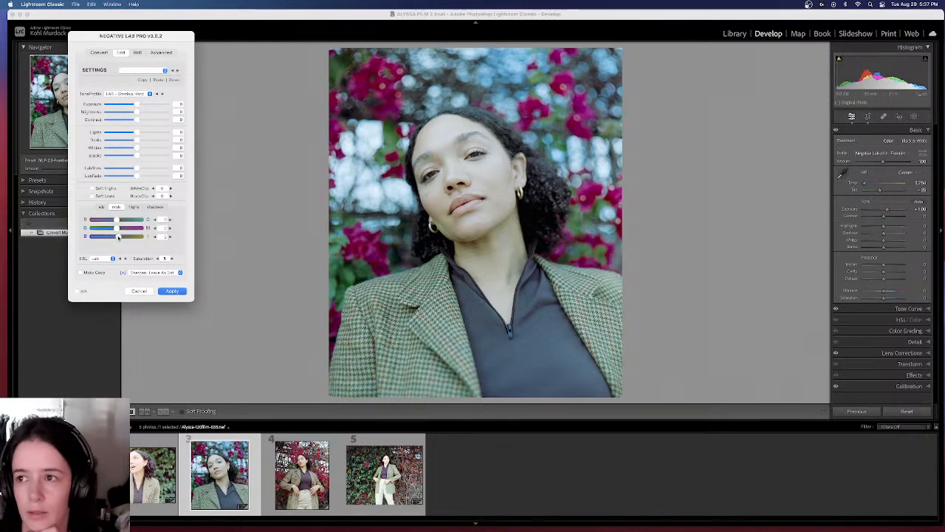
pyautogui.moveTo(114, 236); pyautogui.dragTo(182, 236)
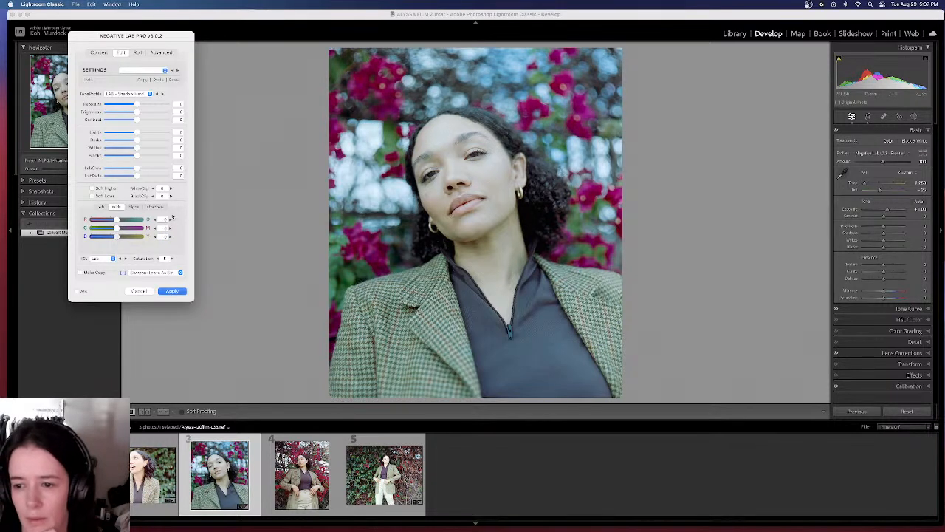
pyautogui.click(134, 207)
pyautogui.moveTo(122, 235); pyautogui.dragTo(125, 236)
pyautogui.doubleClick(163, 245)
pyautogui.write('0')
pyautogui.press('Return')
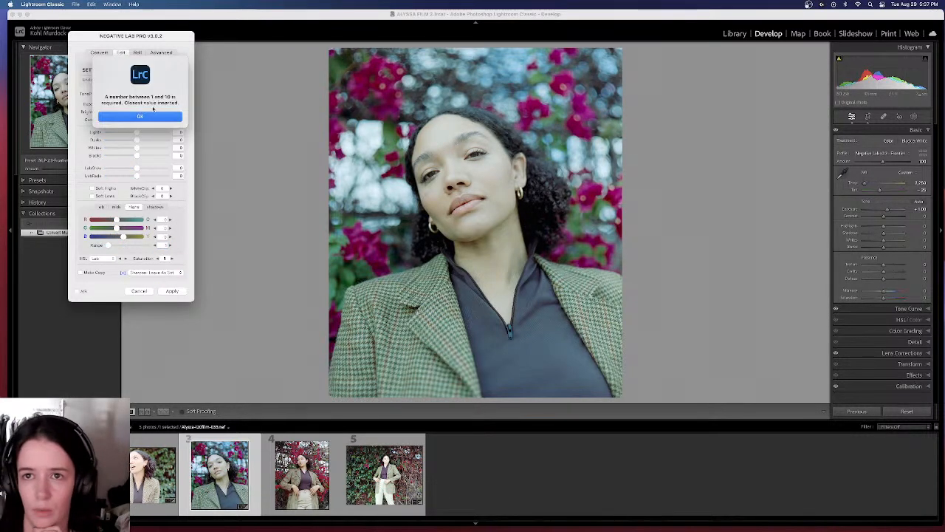
pyautogui.press('Return')
pyautogui.doubleClick(161, 236)
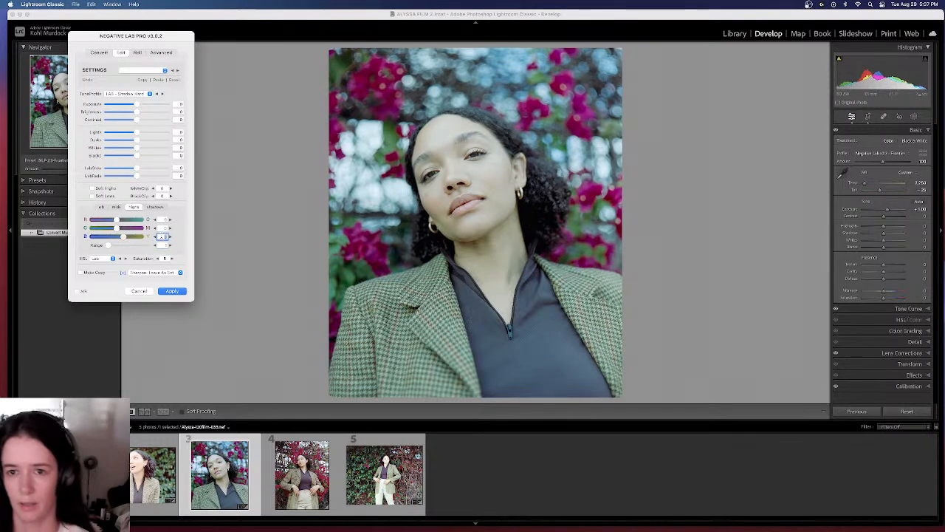
pyautogui.write('0')
pyautogui.press('Return')
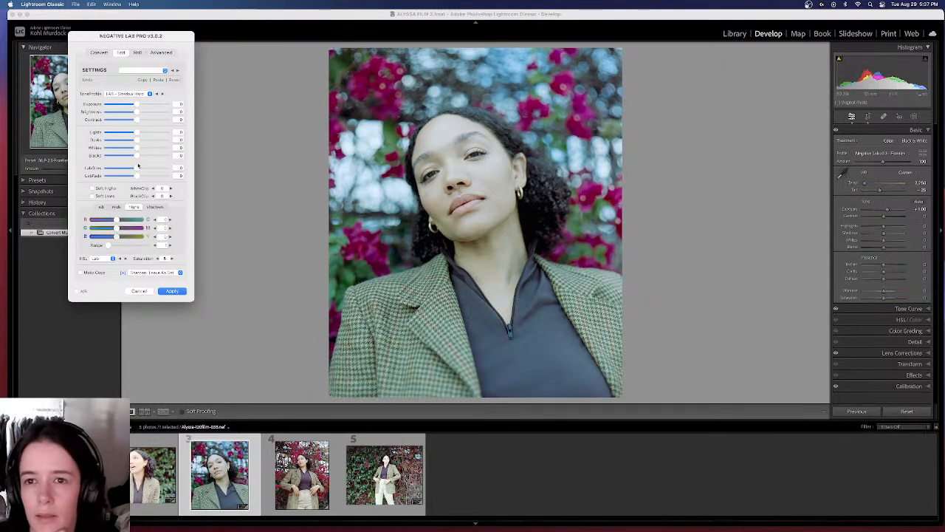
# Warm the third photo's overall colour temperature and shift its tint toward magenta to match the other photos
pyautogui.click(101, 207)
pyautogui.moveTo(130, 242)
pyautogui.mouseDown()
pyautogui.moveTo(118, 242)
pyautogui.moveTo(133, 242)
pyautogui.mouseUp()
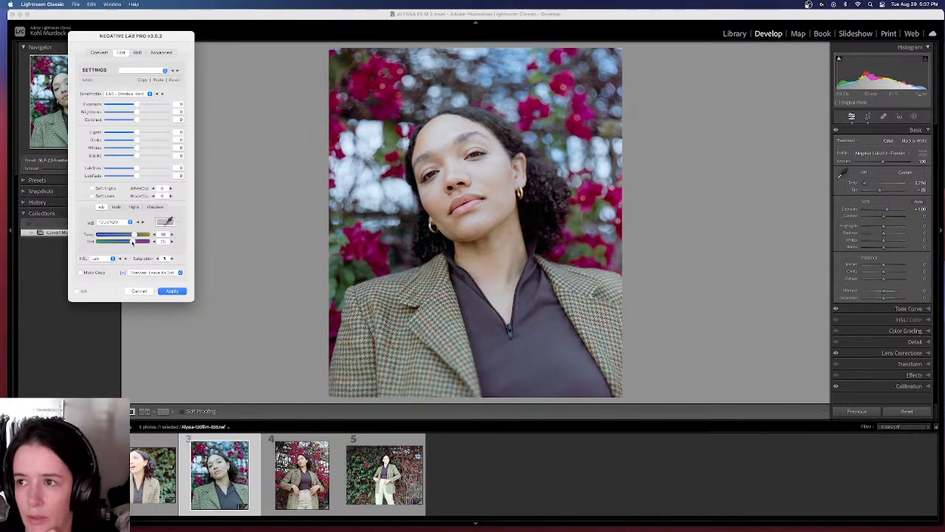
pyautogui.moveTo(132, 242); pyautogui.dragTo(134, 242)
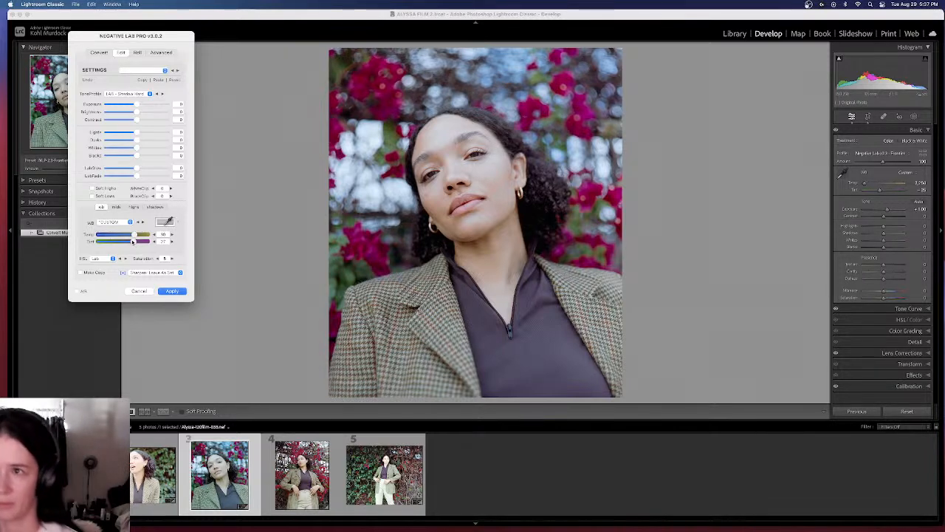
pyautogui.moveTo(132, 243); pyautogui.dragTo(131, 242)
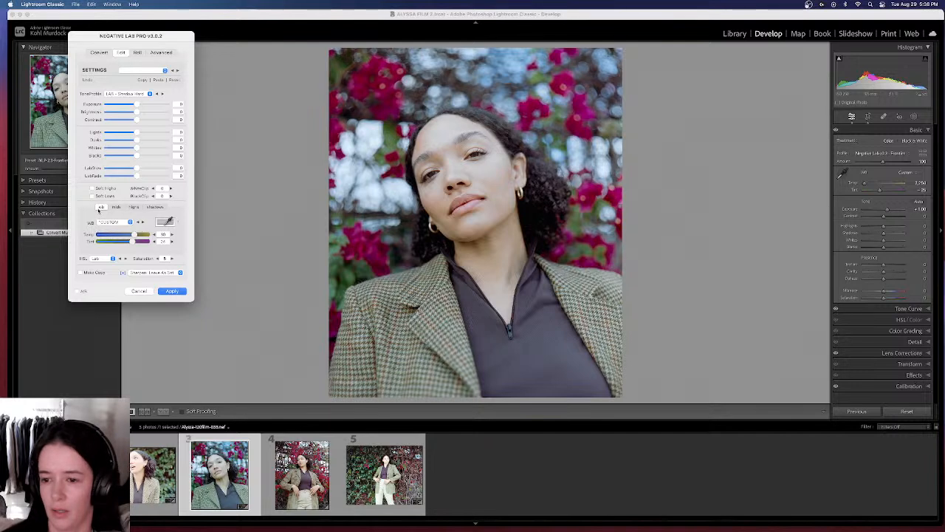
# Try shifting the highlights' red-cyan balance strongly toward cyan, and restore it to 0
pyautogui.click(140, 207)
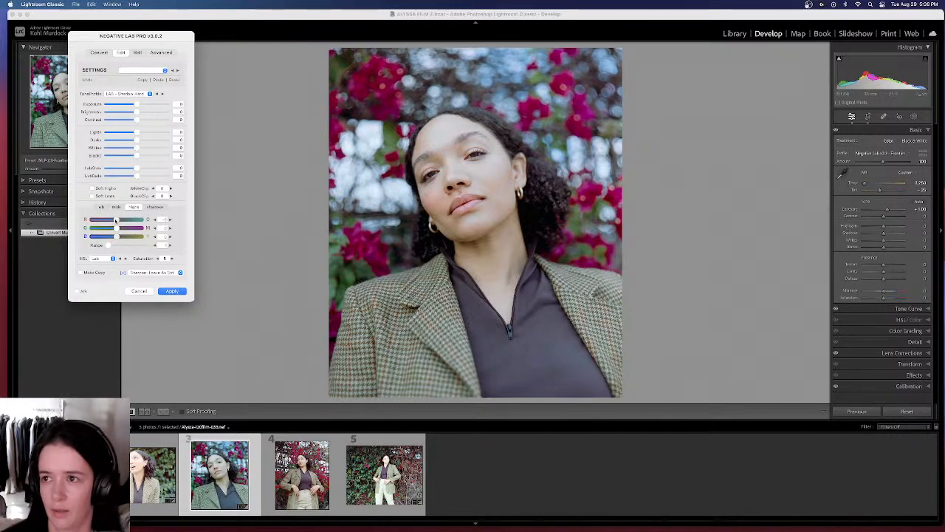
pyautogui.moveTo(117, 220); pyautogui.dragTo(170, 217)
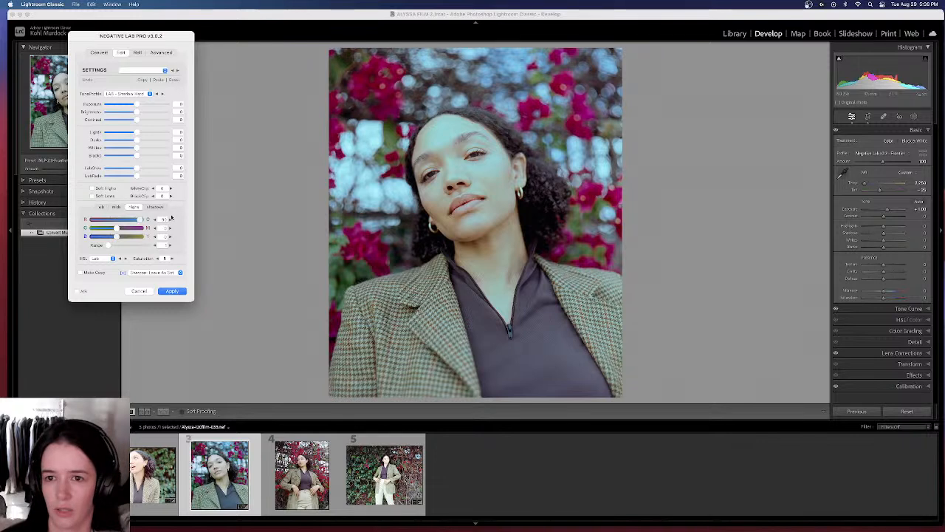
pyautogui.click(162, 219)
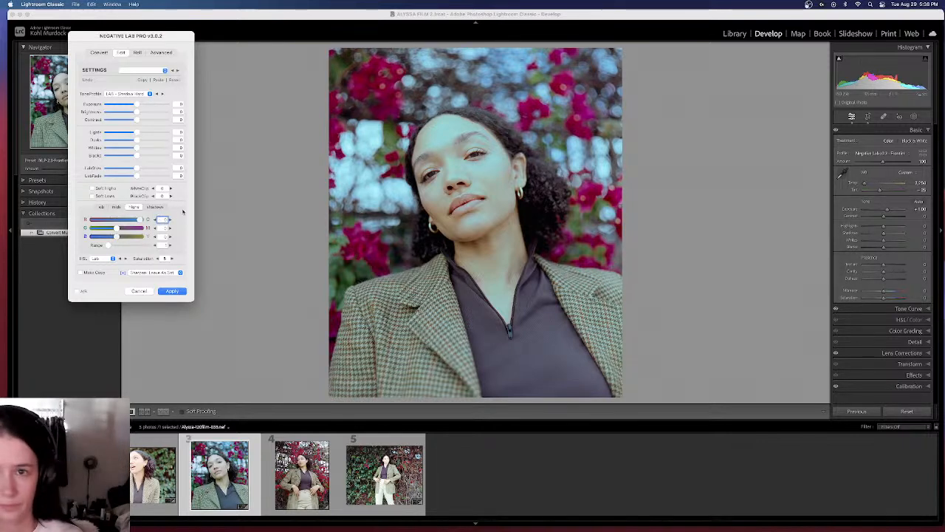
pyautogui.press('Return')
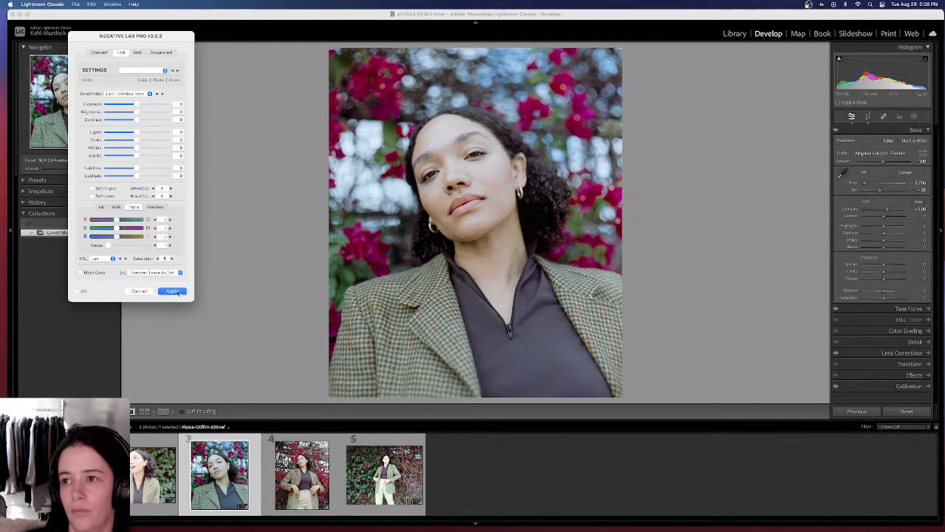
# Try a magenta shift in the third photo's highlights, restore it, and apply a highlight shift toward yellow instead
pyautogui.moveTo(117, 229)
pyautogui.mouseDown()
pyautogui.moveTo(106, 229)
pyautogui.moveTo(129, 230)
pyautogui.mouseUp()
pyautogui.click(163, 228)
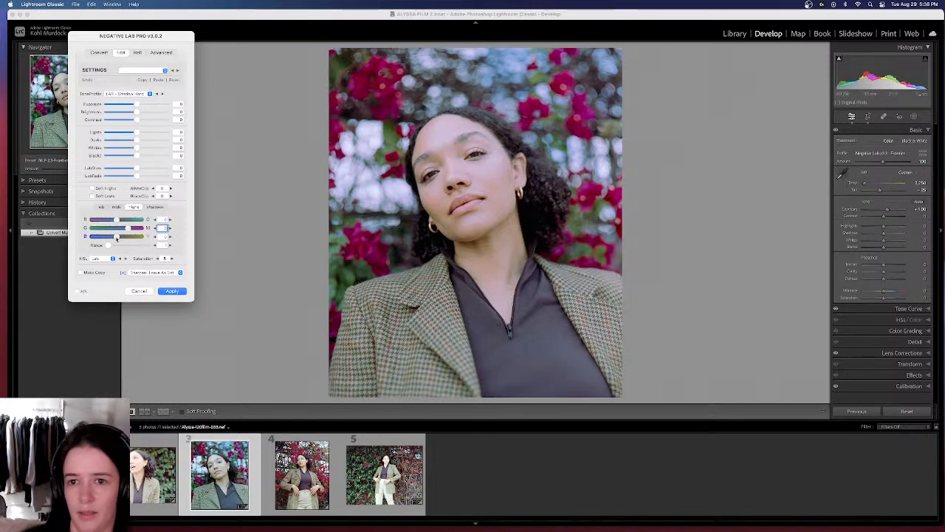
pyautogui.moveTo(108, 246); pyautogui.dragTo(124, 240)
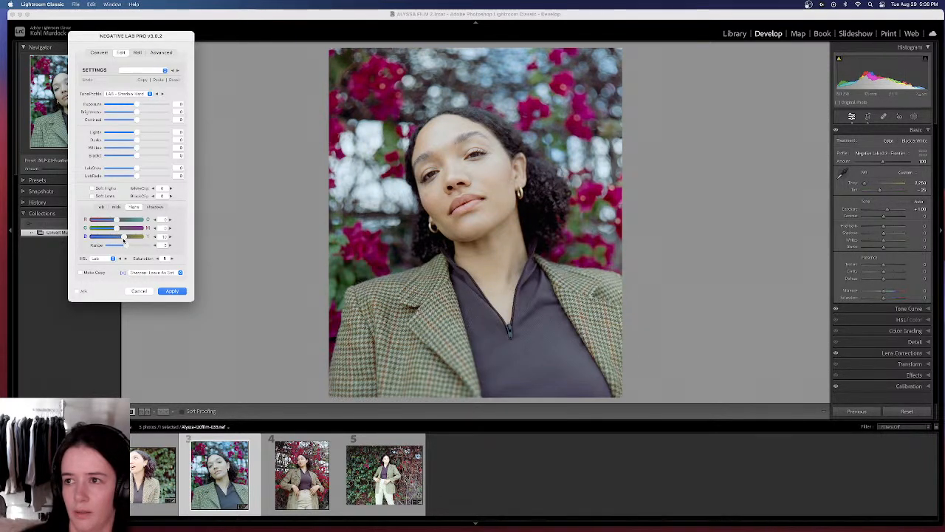
pyautogui.moveTo(118, 230); pyautogui.dragTo(115, 220)
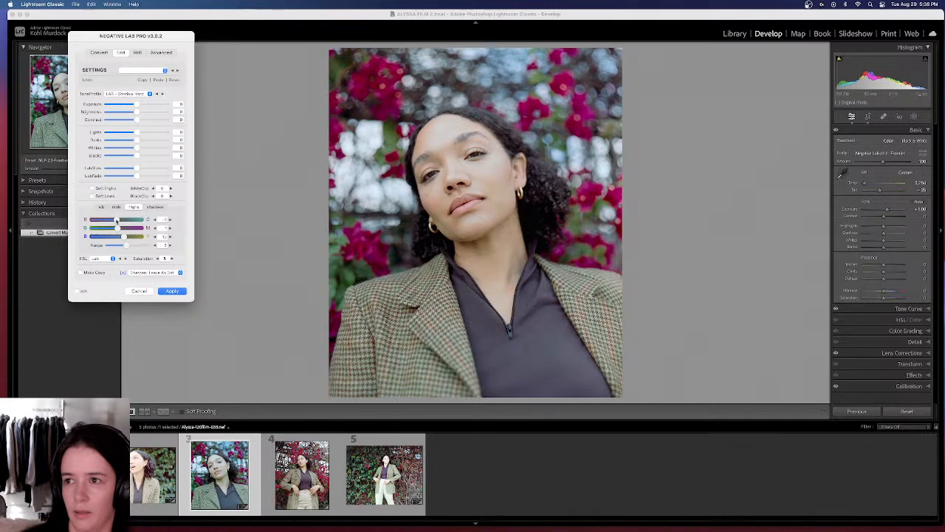
pyautogui.click(184, 292)
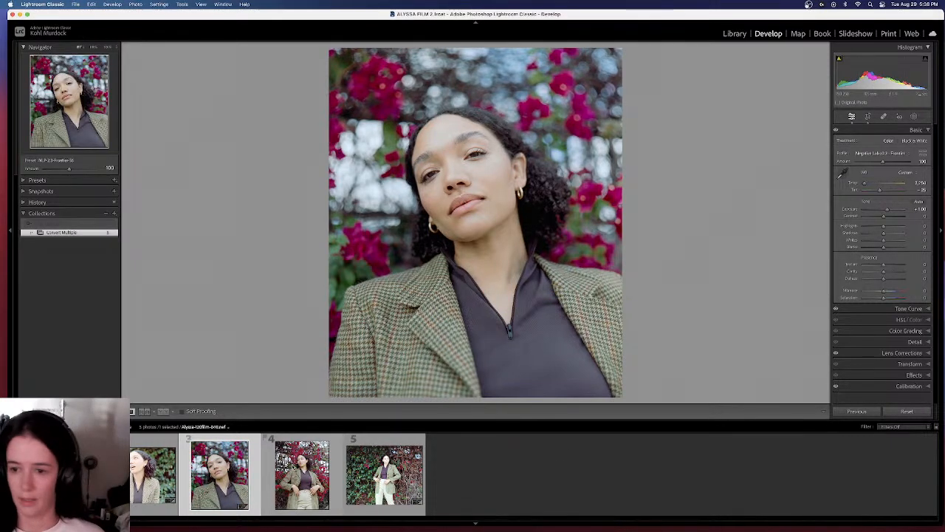
# Set the fourth photo as the reference beside the third photo and compare their colours, including a closer view of the face
pyautogui.keyDown('super'); pyautogui.click(297, 467); pyautogui.keyUp('super')
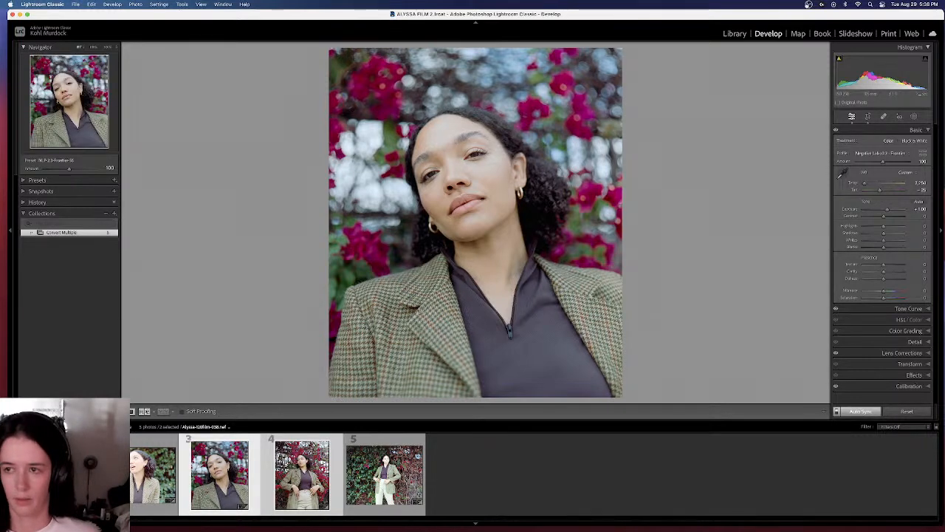
pyautogui.click(144, 411)
pyautogui.rightClick(289, 473)
pyautogui.click(334, 289)
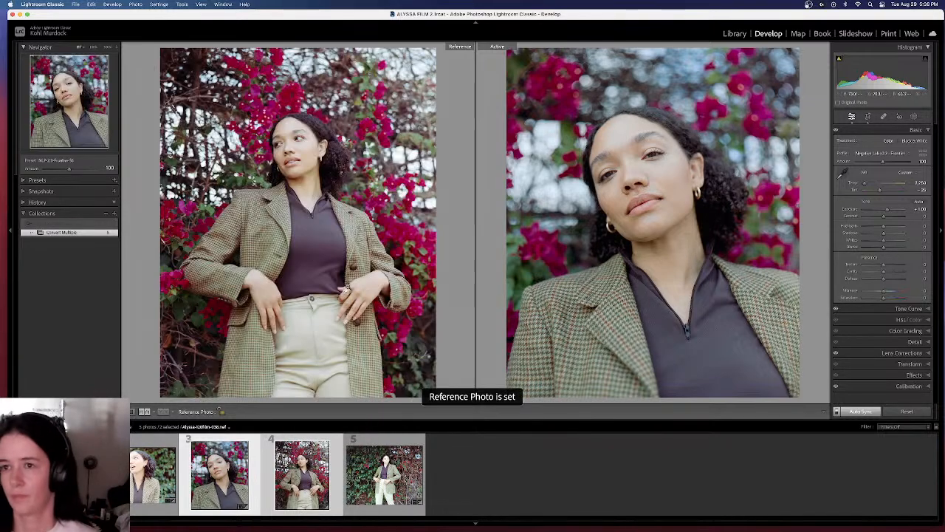
pyautogui.click(590, 242)
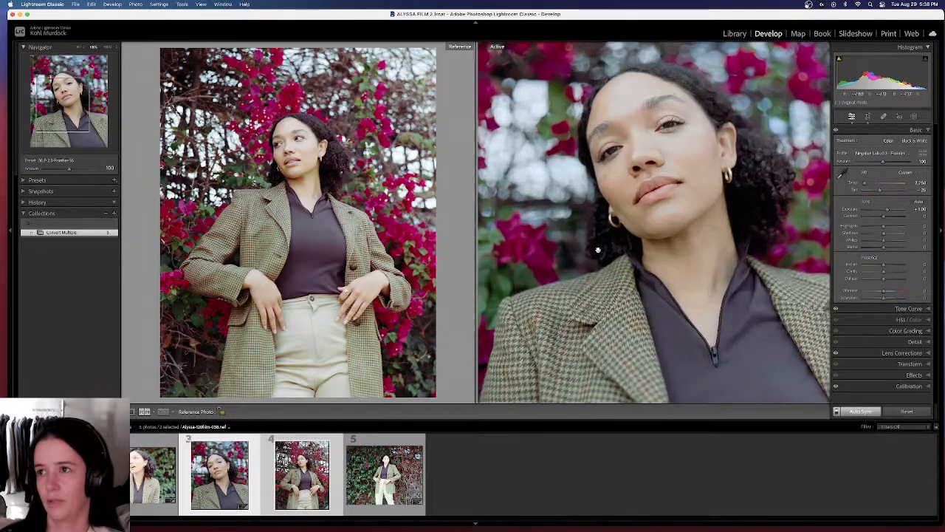
pyautogui.click(590, 242)
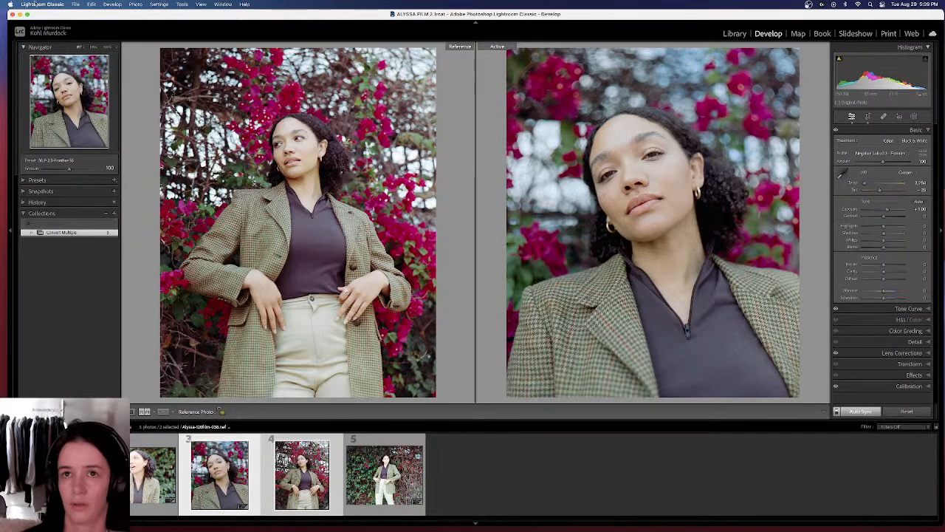
pyautogui.click(77, 3)
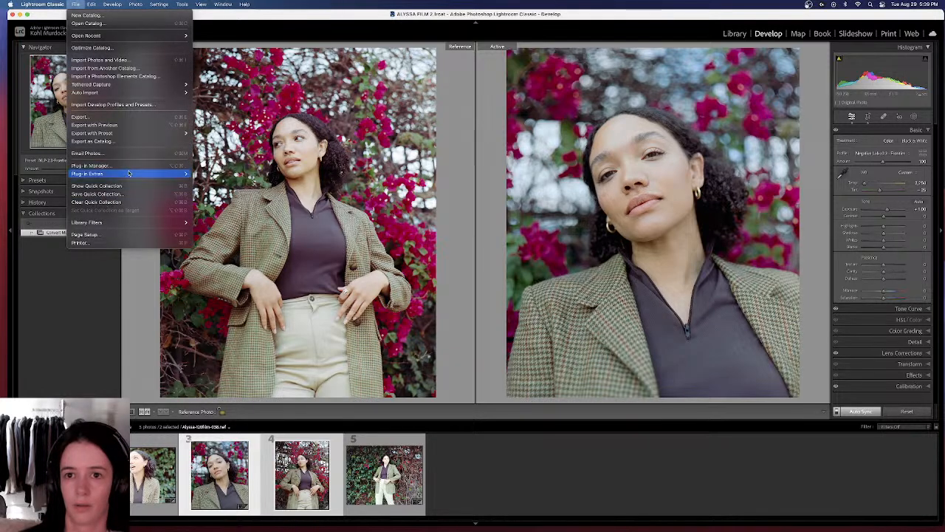
pyautogui.moveTo(144, 173)
pyautogui.click(218, 222)
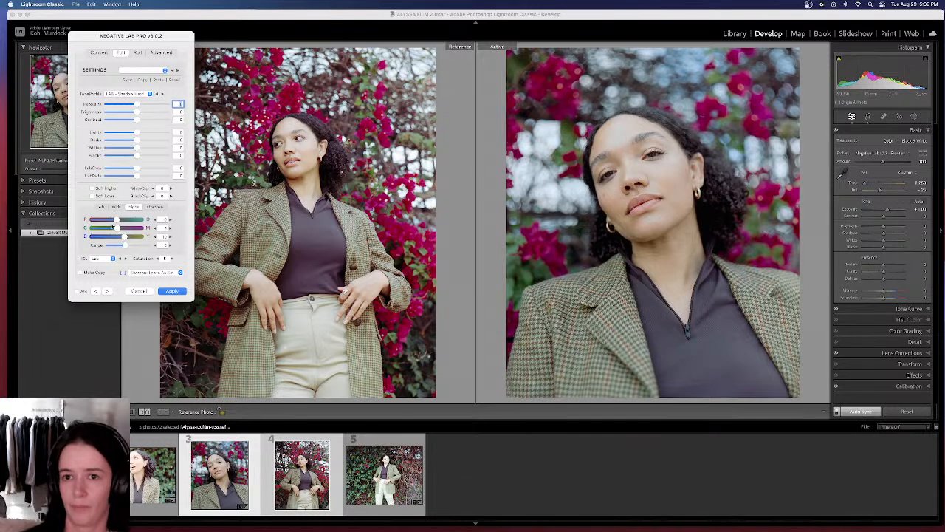
pyautogui.click(116, 208)
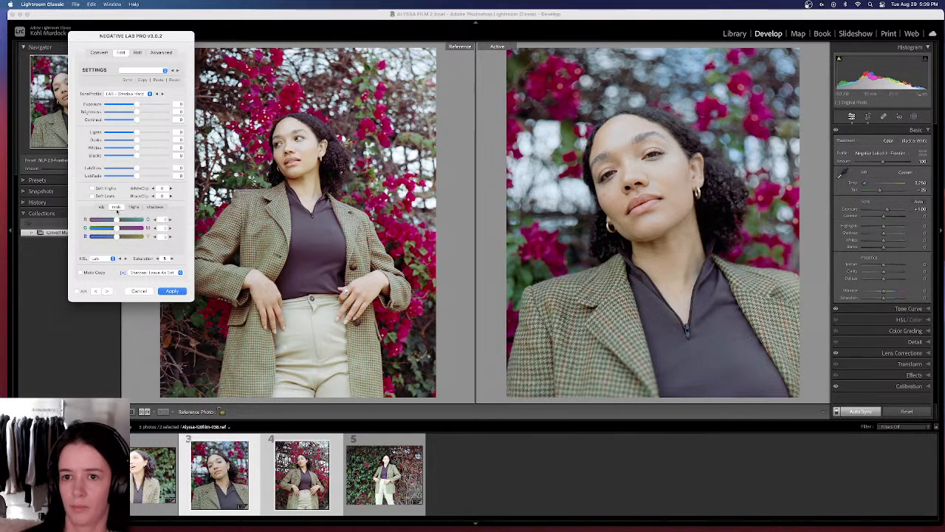
pyautogui.moveTo(119, 236); pyautogui.dragTo(115, 236)
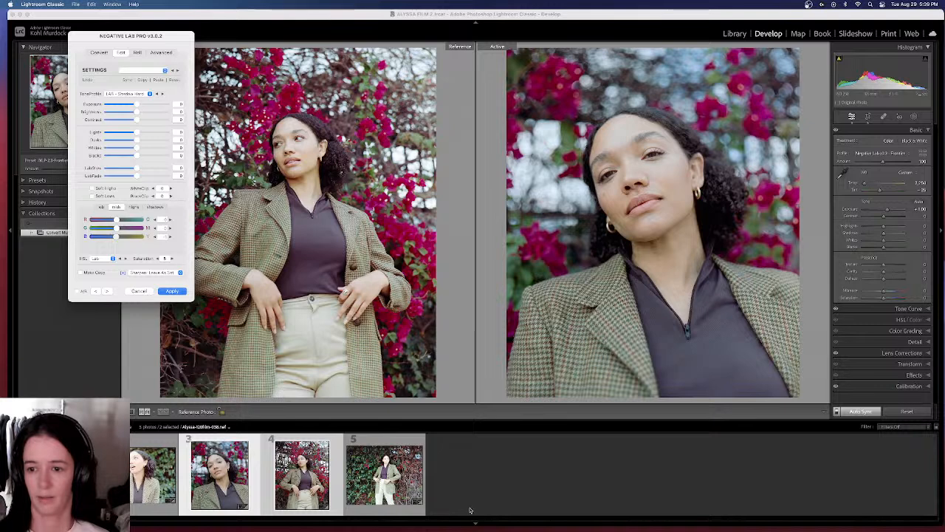
pyautogui.click(136, 291)
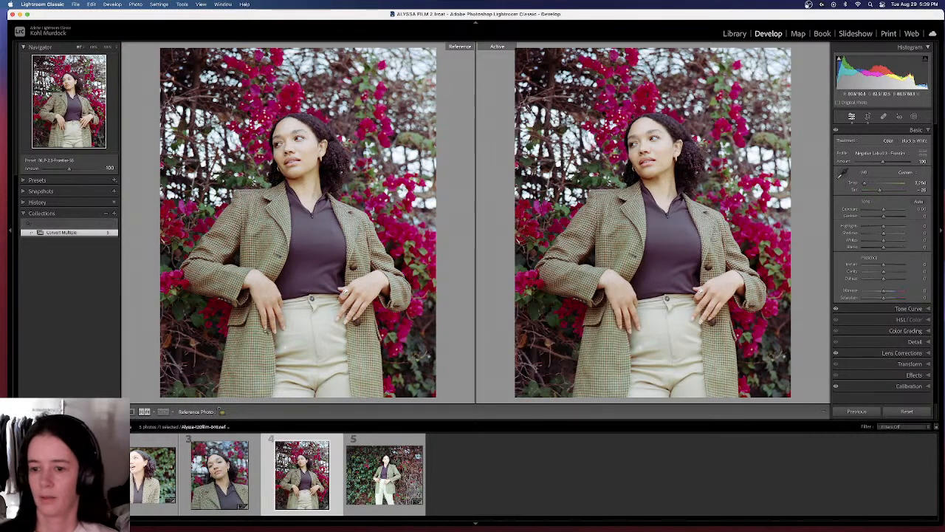
# Reopen the conversion of the third photo alone and shift its mids toward red, with slight shifts toward green and blue
pyautogui.click(220, 468)
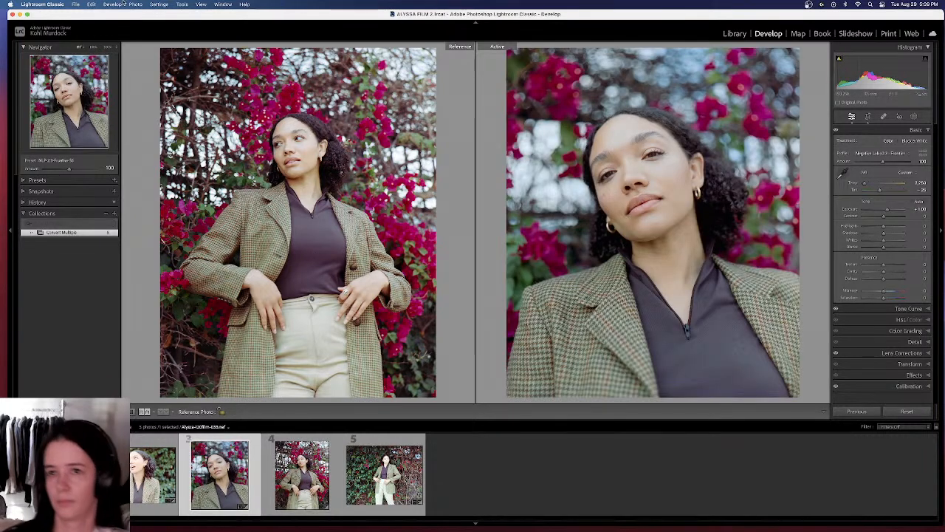
pyautogui.click(76, 4)
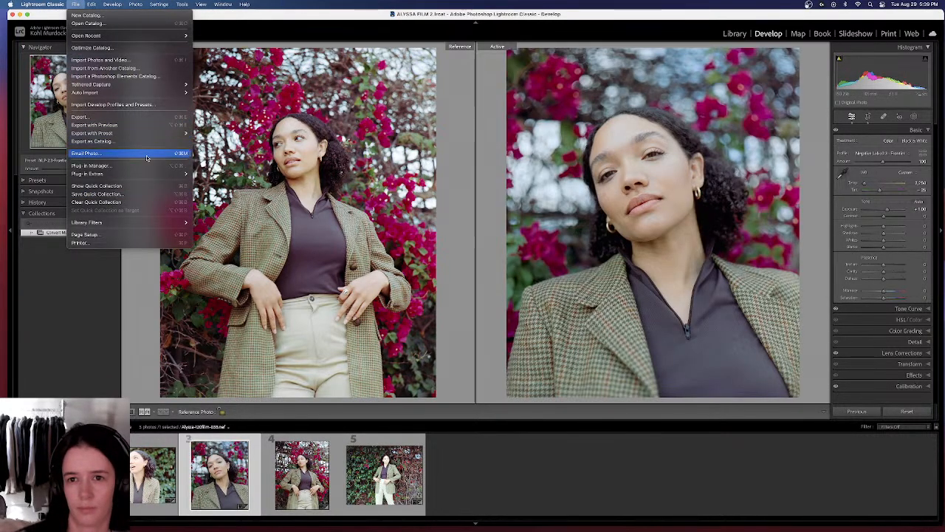
pyautogui.moveTo(119, 174)
pyautogui.click(259, 222)
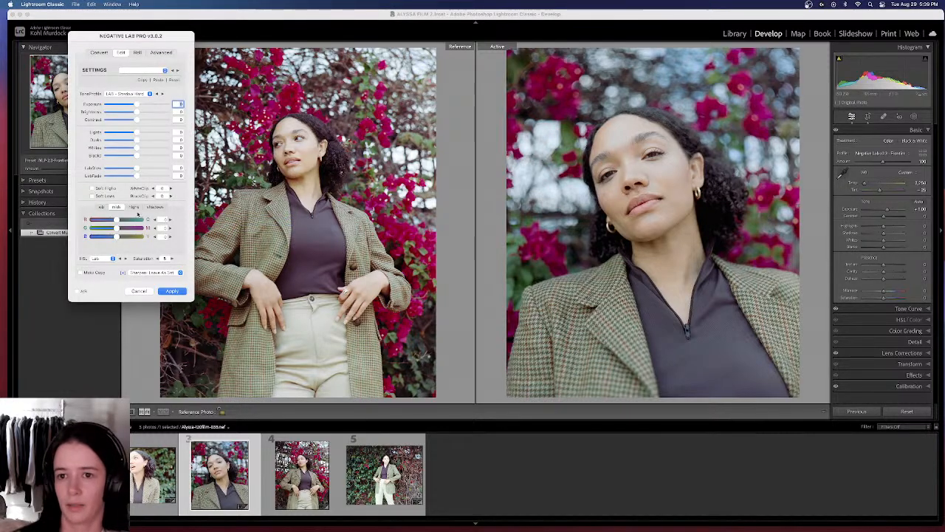
pyautogui.moveTo(117, 219); pyautogui.dragTo(112, 220)
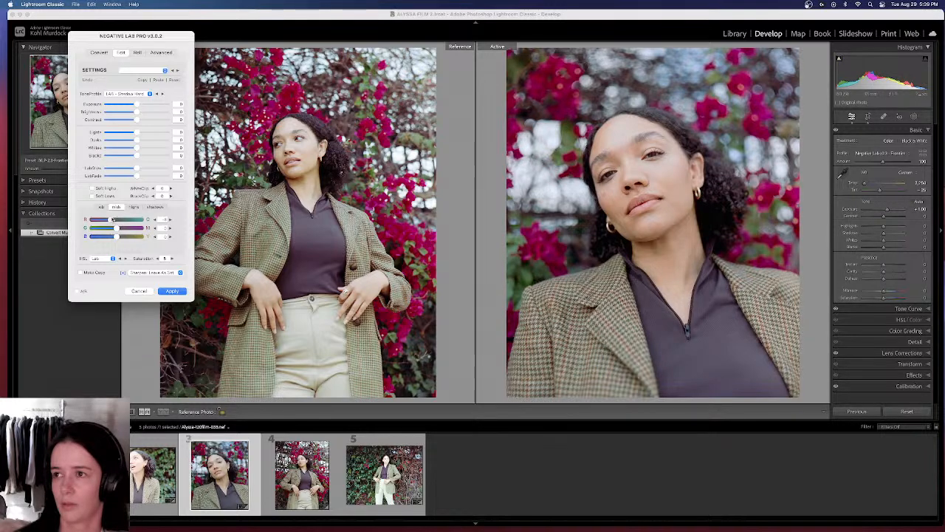
pyautogui.moveTo(116, 228); pyautogui.dragTo(115, 228)
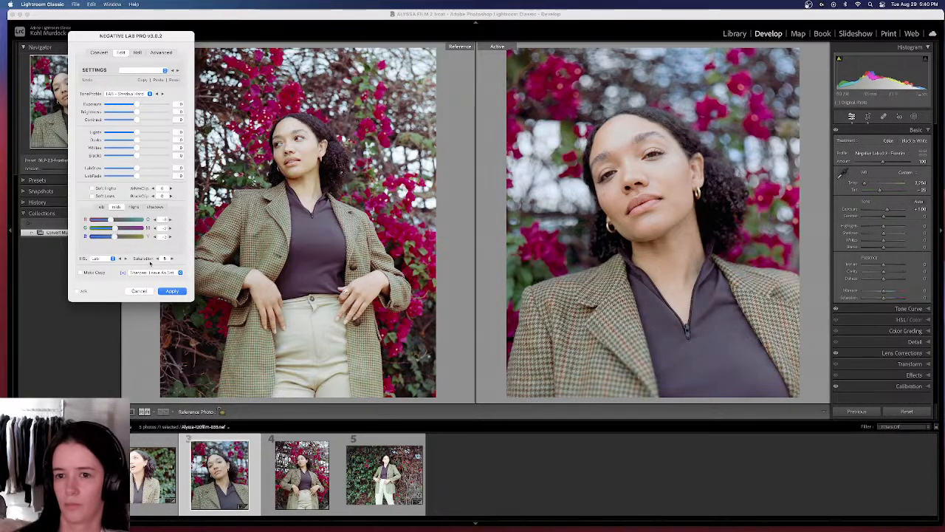
# Check the highlights' colour balance against the mids, fine-tune the mids' red shift, and apply the conversion edits
pyautogui.click(133, 206)
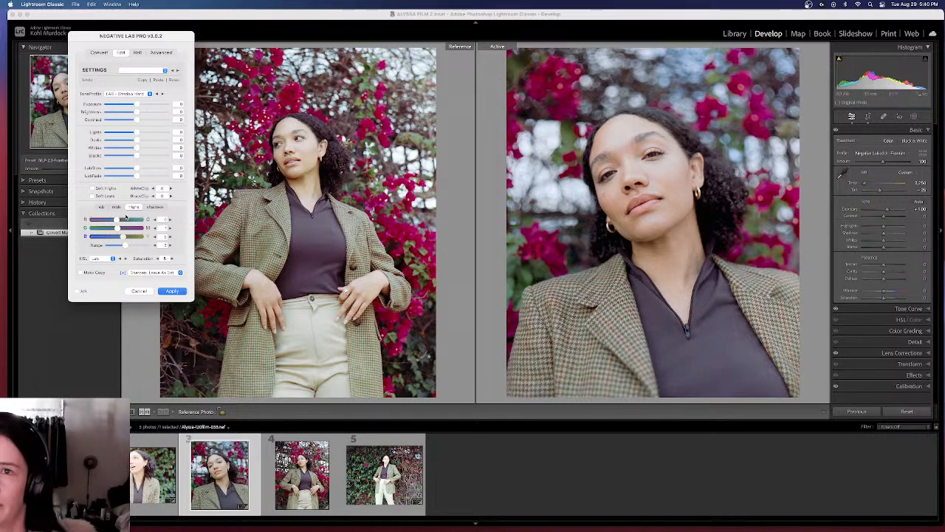
pyautogui.click(117, 207)
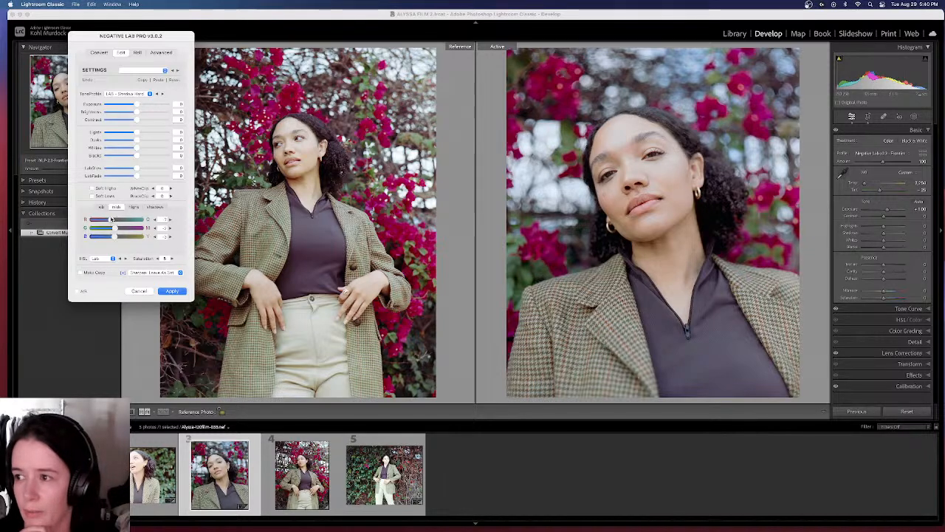
pyautogui.click(181, 292)
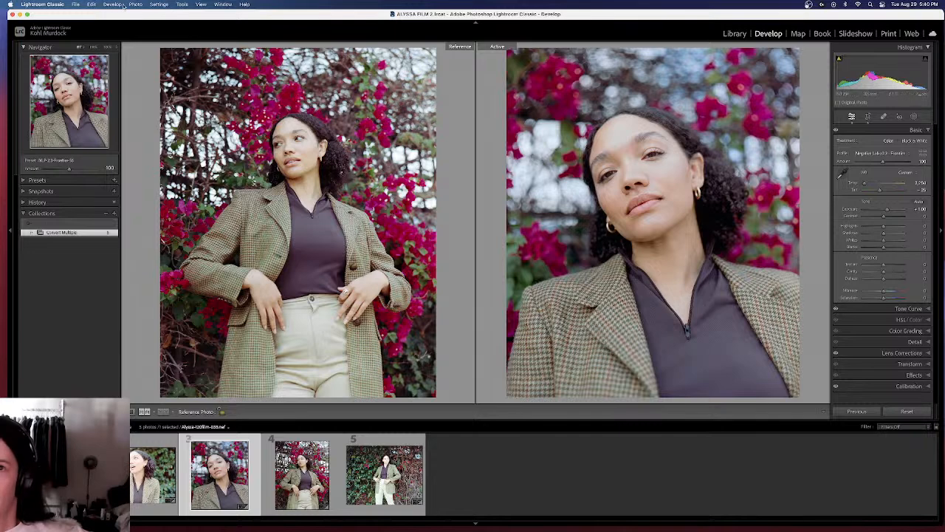
# Reopen the third photo's conversion, try greener highlights and restore their green-magenta balance, and nudge the highlights slightly toward cyan
pyautogui.click(75, 4)
pyautogui.moveTo(96, 174)
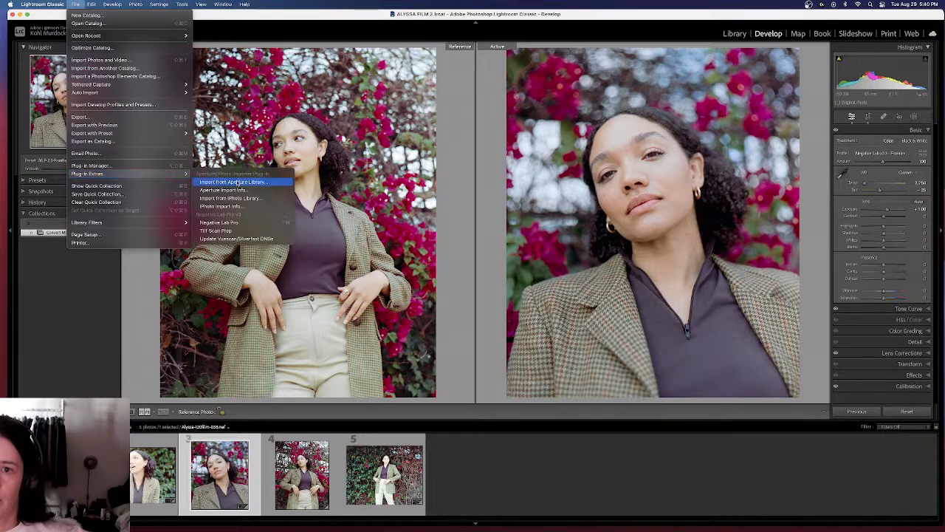
pyautogui.click(279, 221)
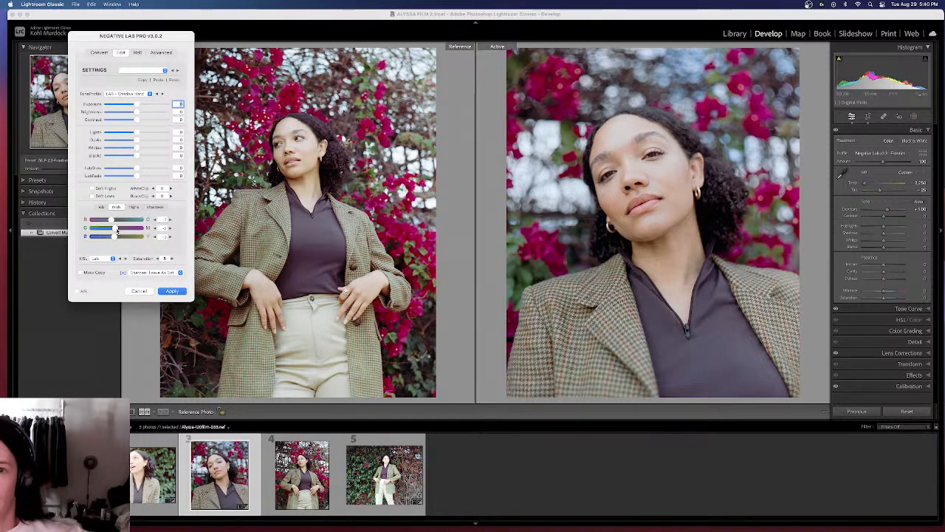
pyautogui.click(134, 207)
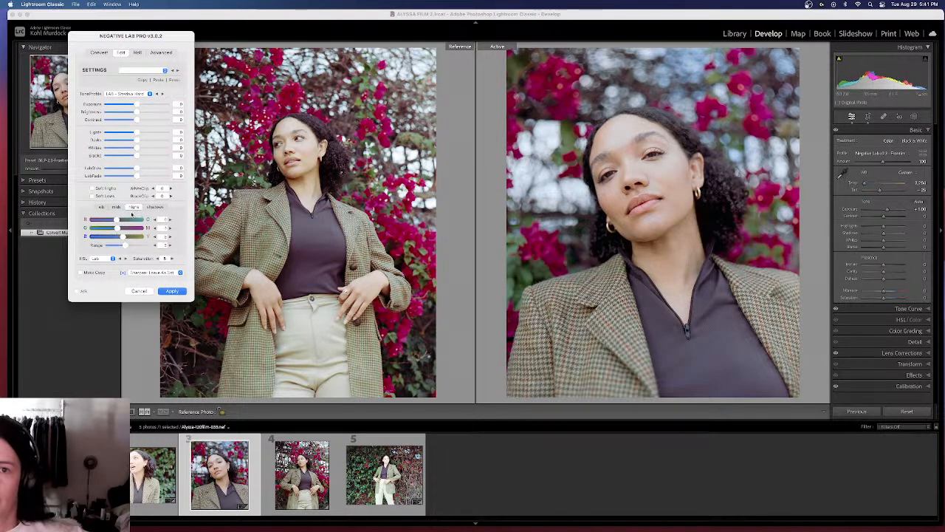
pyautogui.moveTo(118, 228); pyautogui.dragTo(111, 228)
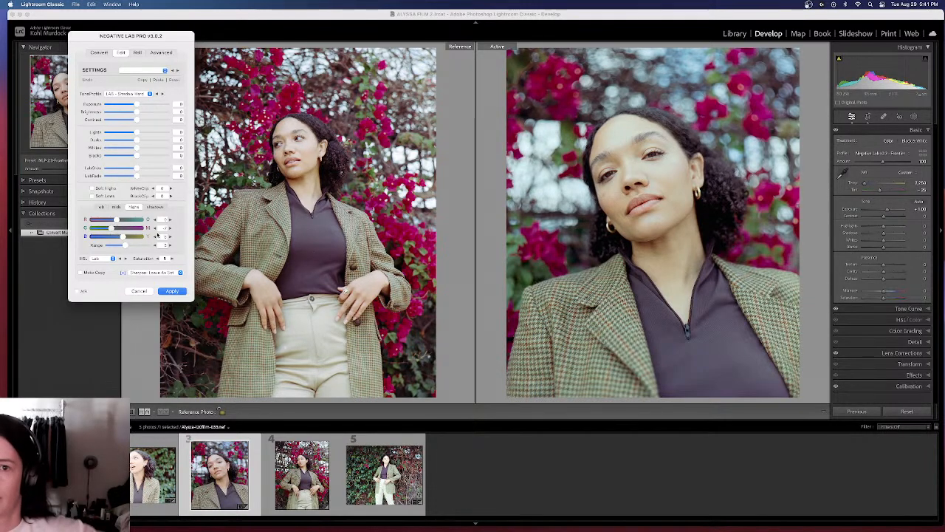
pyautogui.doubleClick(164, 228)
pyautogui.write('-')
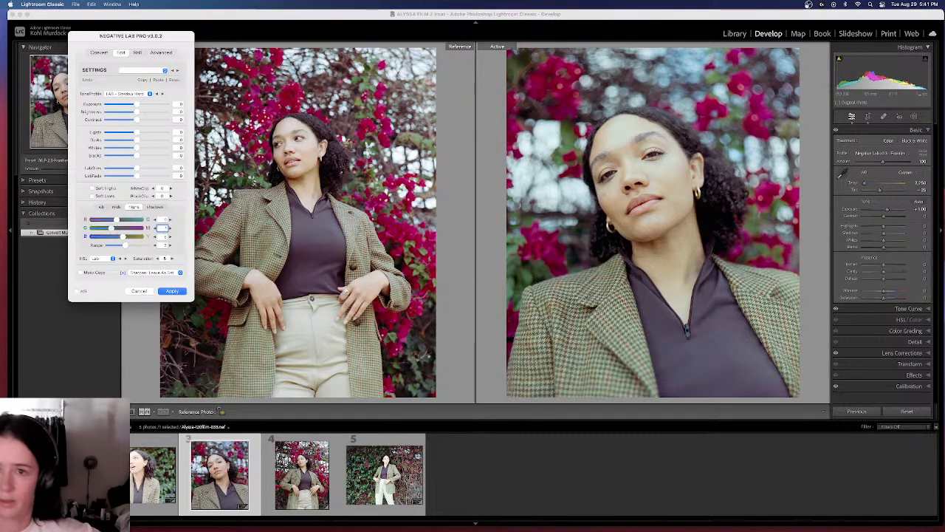
pyautogui.press('Return')
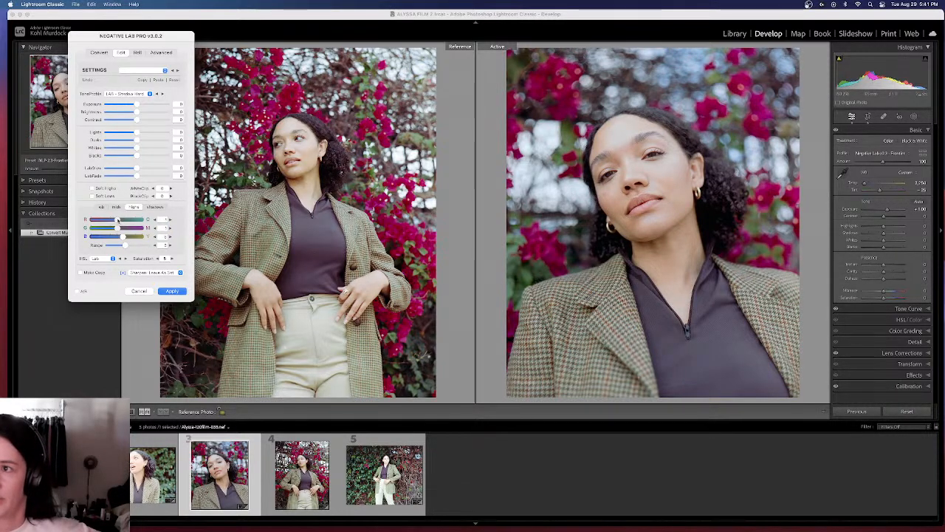
pyautogui.click(163, 220)
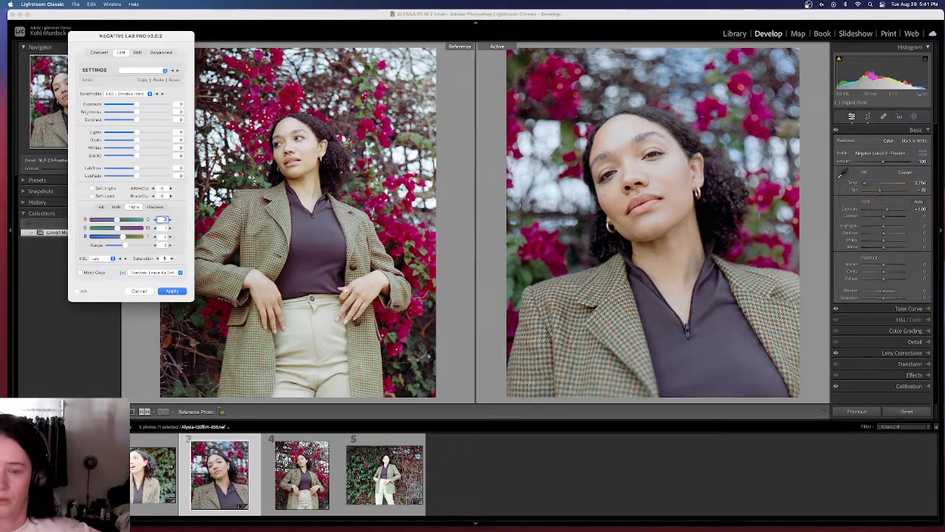
# Ease the red shift in the third photo's mids and slightly lower its Lights level
pyautogui.click(116, 207)
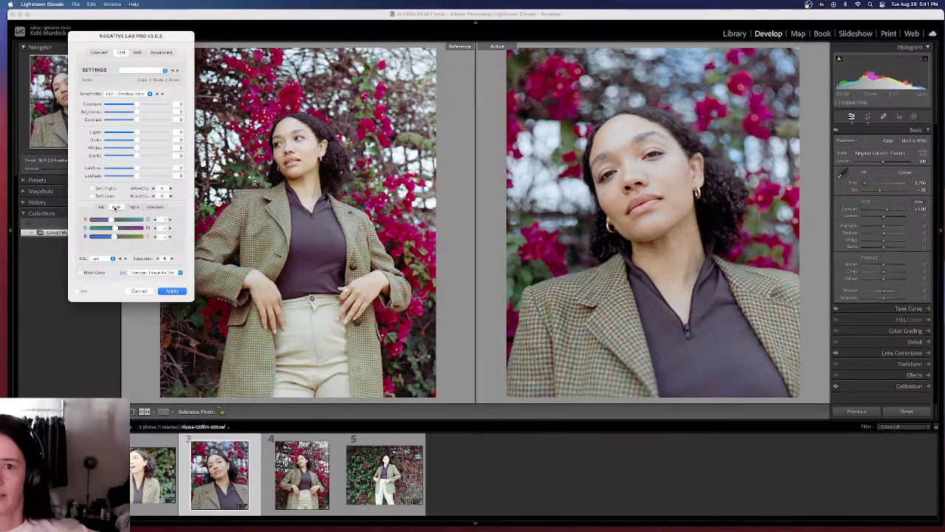
pyautogui.moveTo(110, 220); pyautogui.dragTo(111, 220)
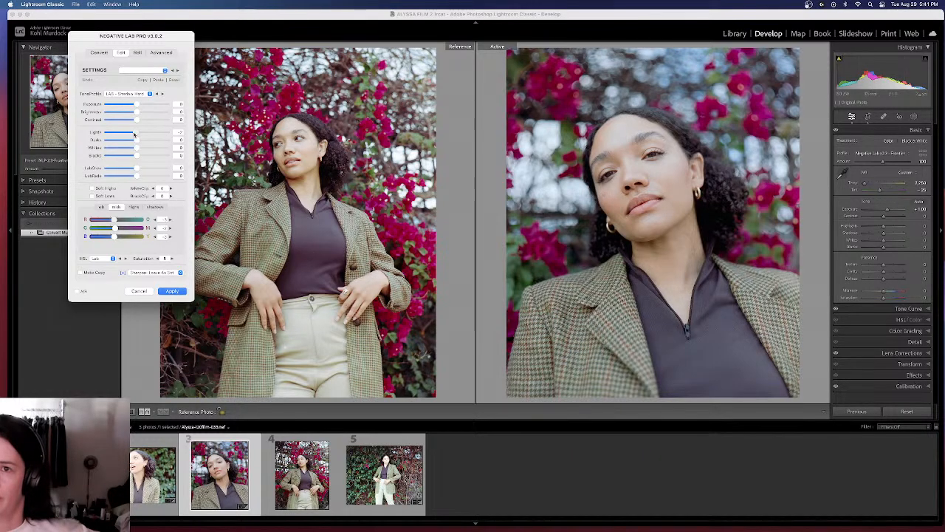
# Fine-tune the third photo's overall temperature and tint to match the reference photo, and apply the conversion edits
pyautogui.click(101, 207)
pyautogui.moveTo(133, 243); pyautogui.dragTo(131, 243)
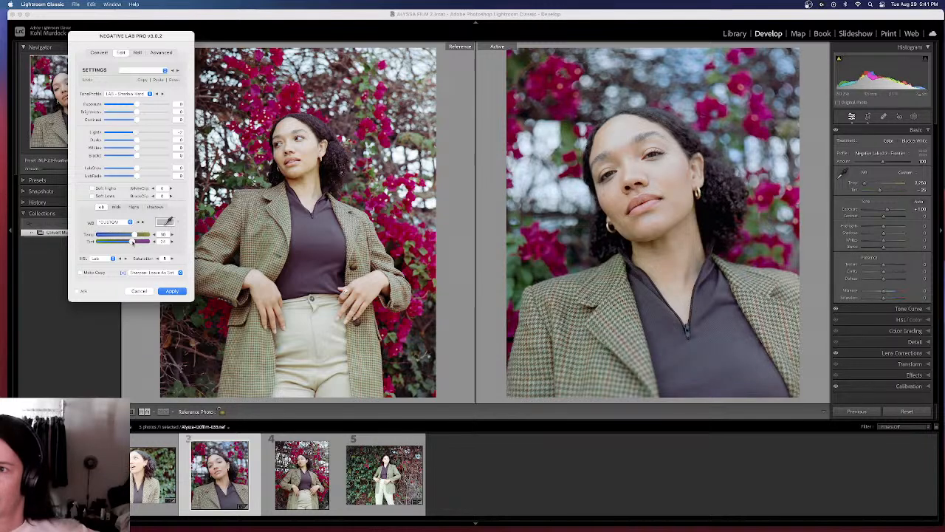
pyautogui.moveTo(133, 243); pyautogui.dragTo(133, 243)
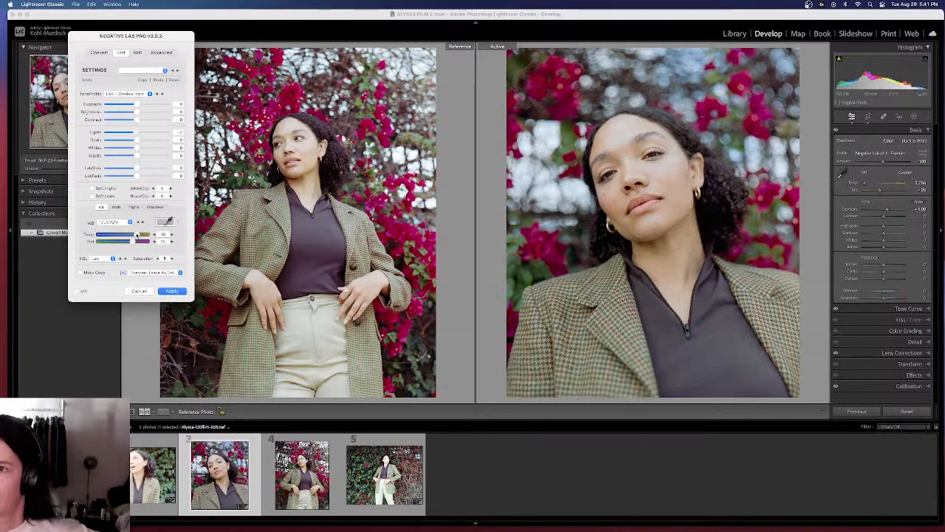
pyautogui.click(171, 291)
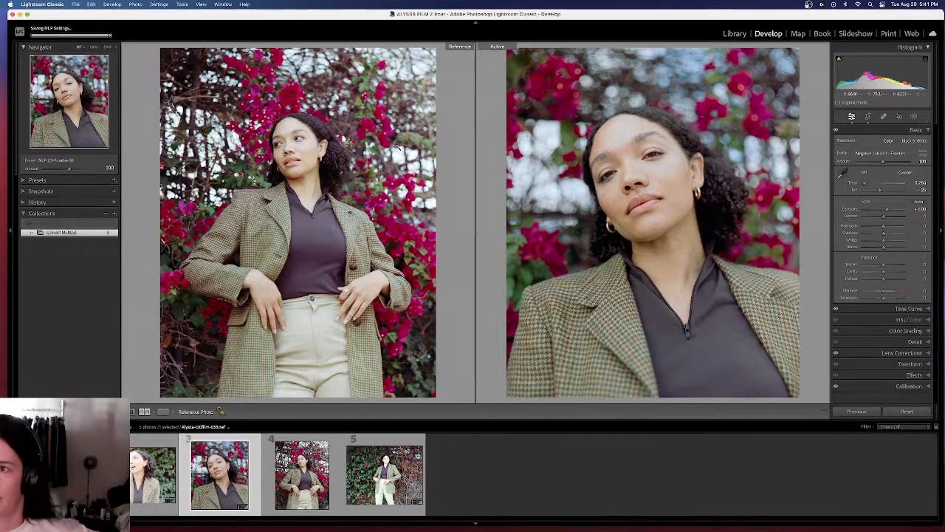